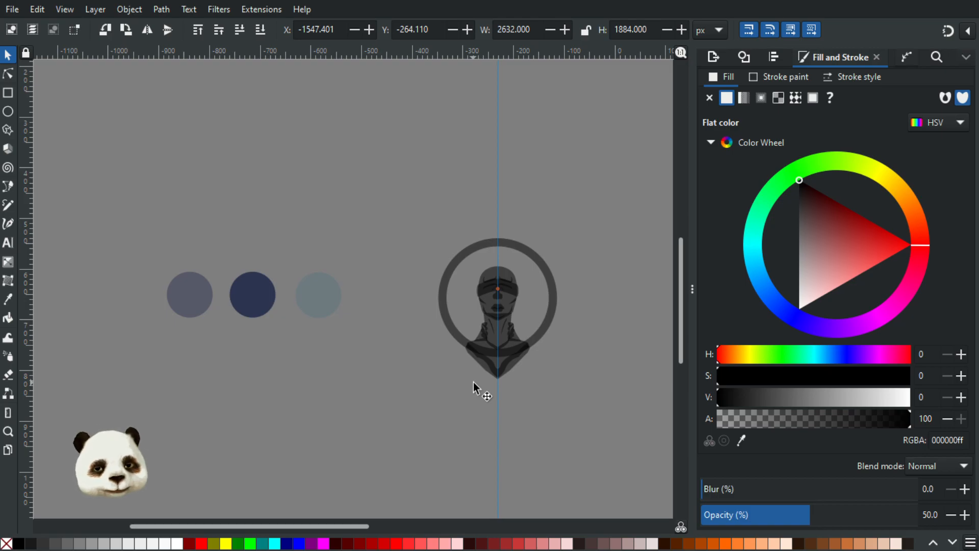
Examine the bust artwork inside the ring and show the path nodes of the head shape.
scroll(477, 385, up, 2)
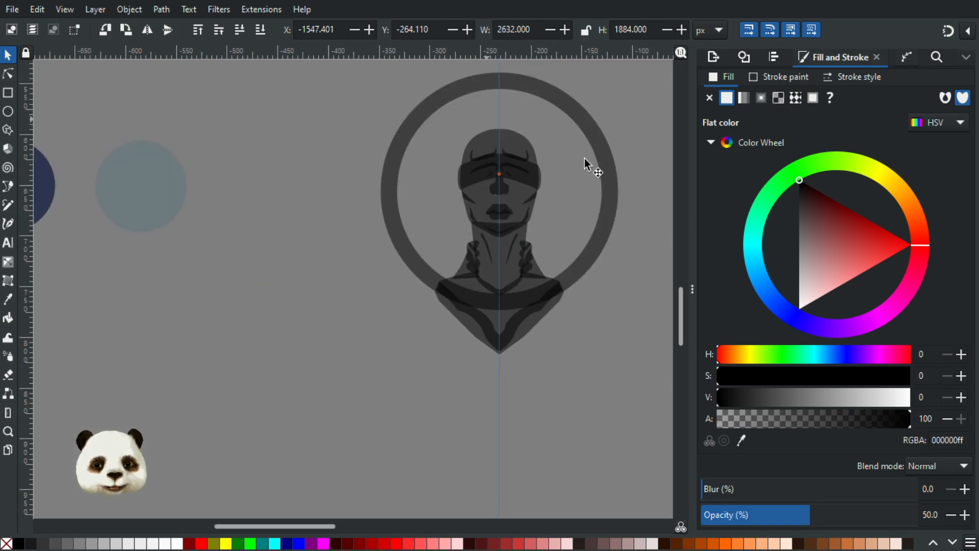
drag(543, 354, 515, 402)
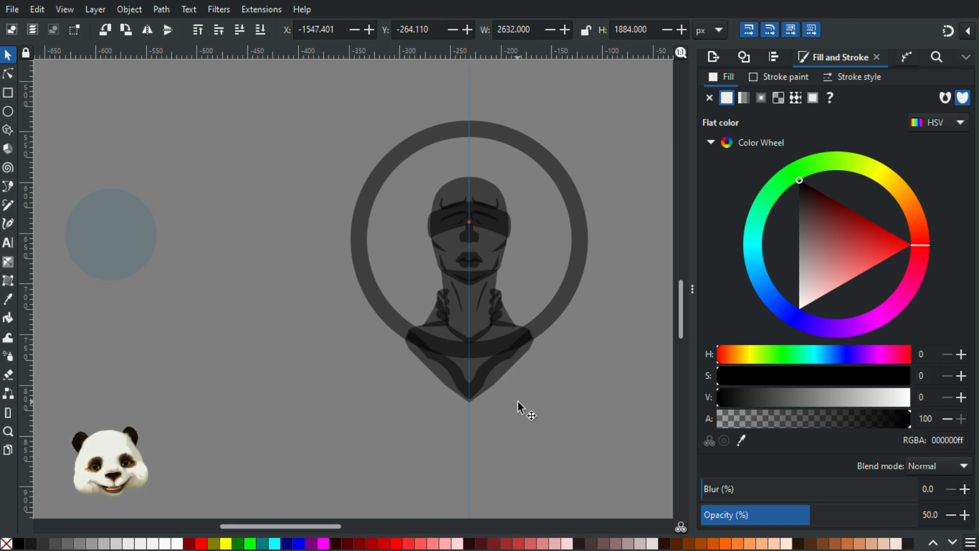
scroll(358, 357, down, 1)
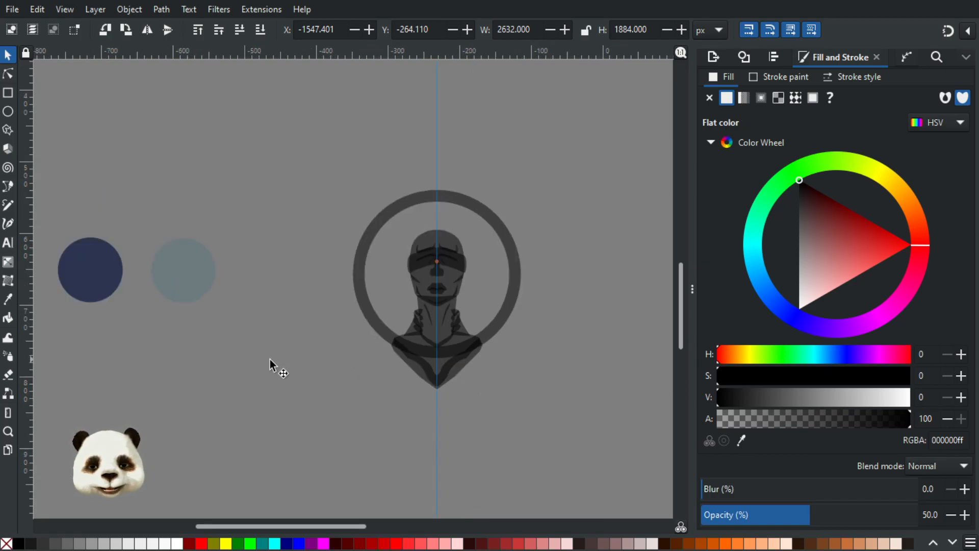
scroll(337, 372, down, 1)
scroll(363, 375, down, 1)
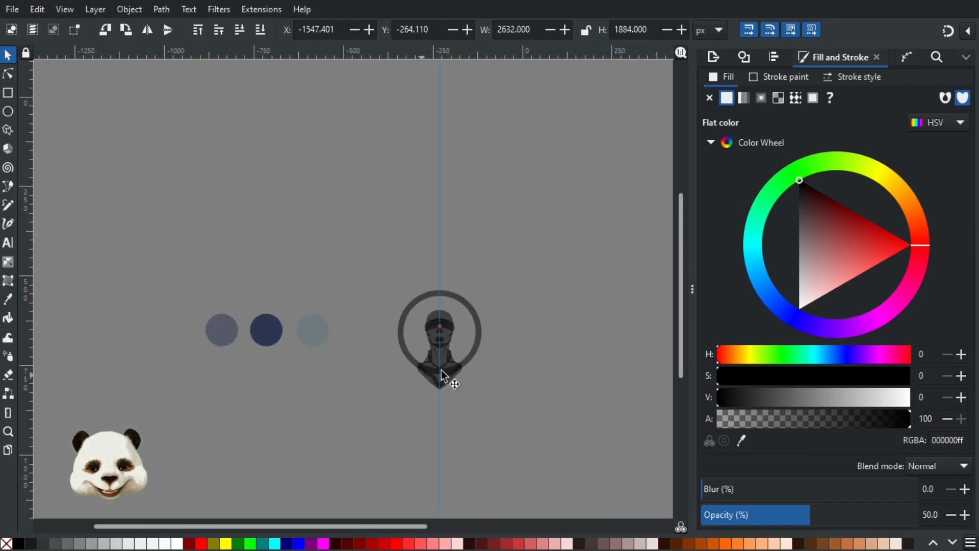
scroll(441, 372, up, 4)
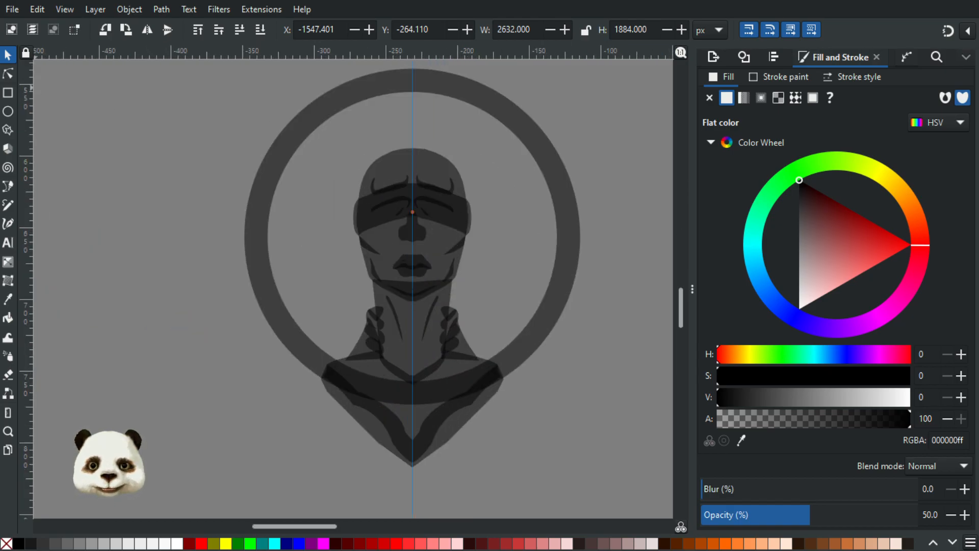
click(7, 75)
click(385, 169)
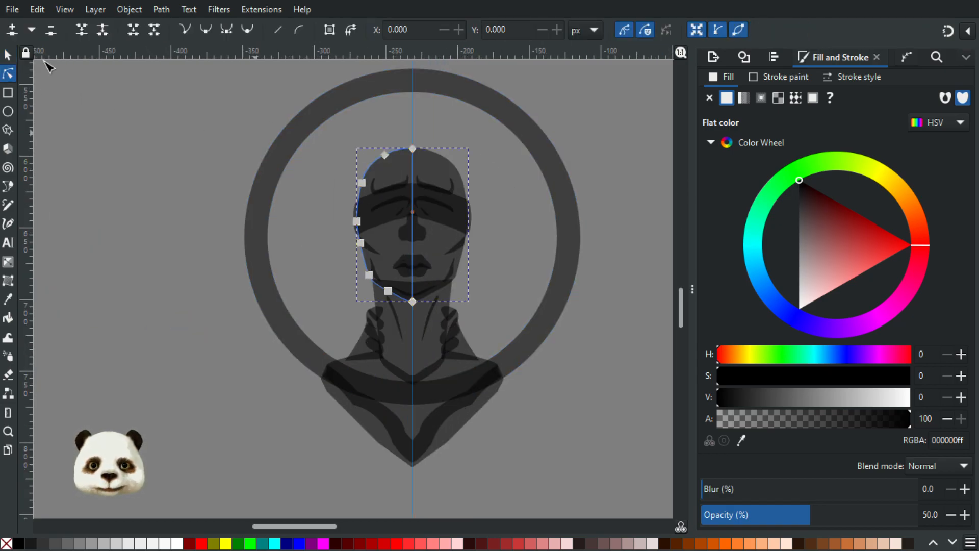
Try moving the head shape sideways from the centre guide to test its mirroring, and undo the move.
click(7, 55)
click(339, 157)
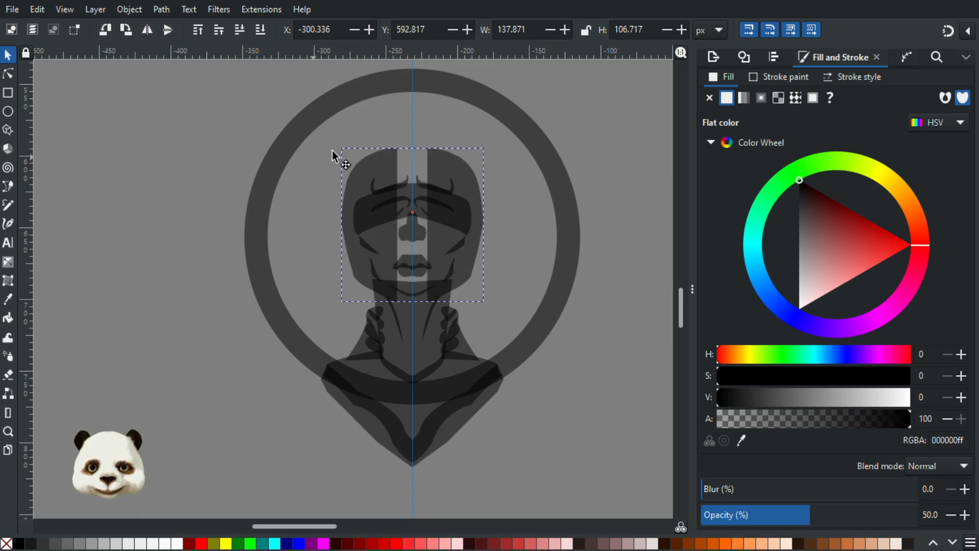
key(ctrl+z)
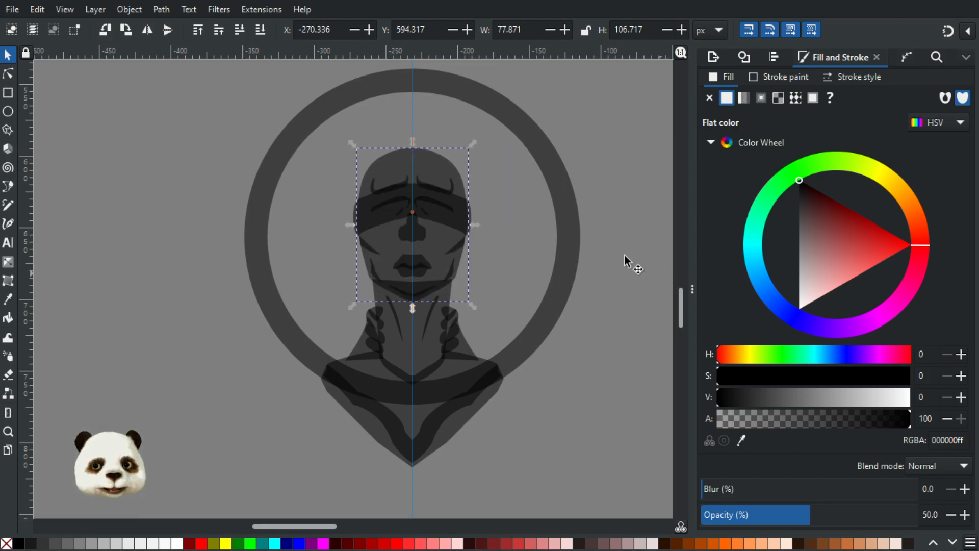
Try moving the blindfold shape away from the centre guide, and undo the move.
ctrl+scroll(378, 211, up, 2)
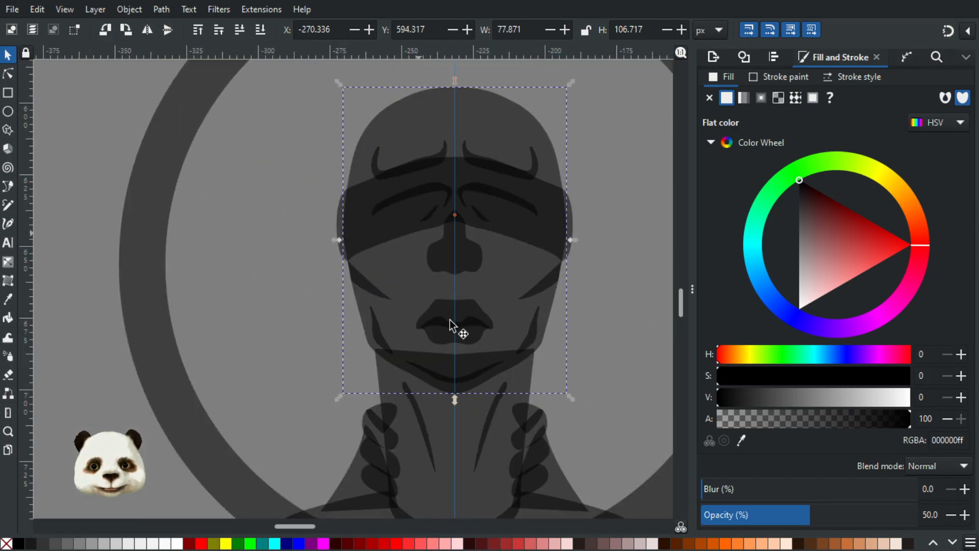
click(392, 226)
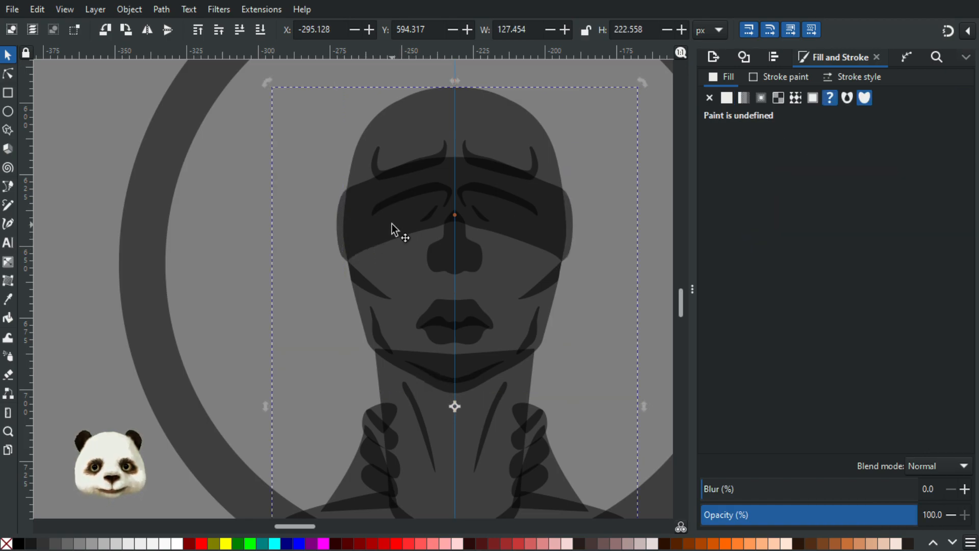
key(Escape)
drag(387, 226, 279, 221)
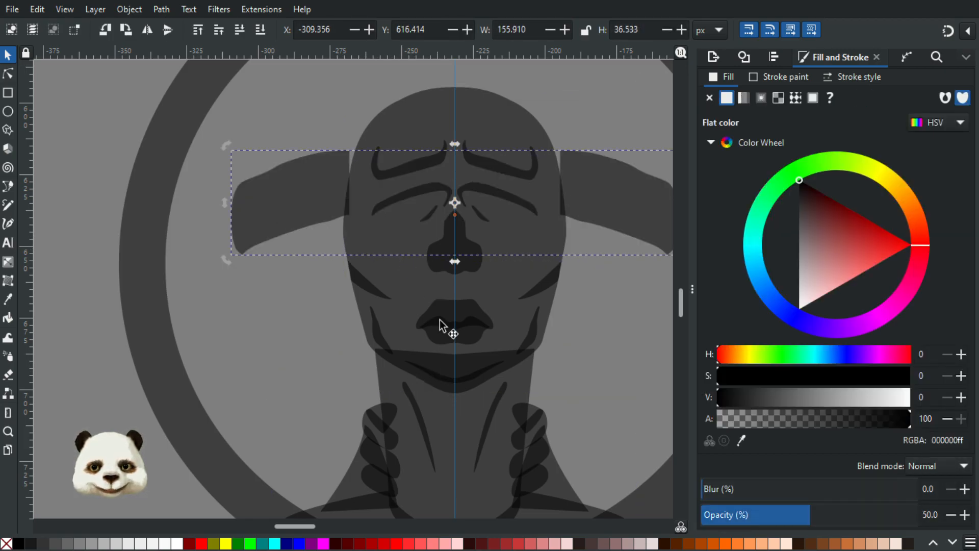
key(ctrl+z)
Examine the face, neck and shoulder shapes of the bust and the three colour swatches beside it.
scroll(481, 405, down, 5)
scroll(480, 390, up, 4)
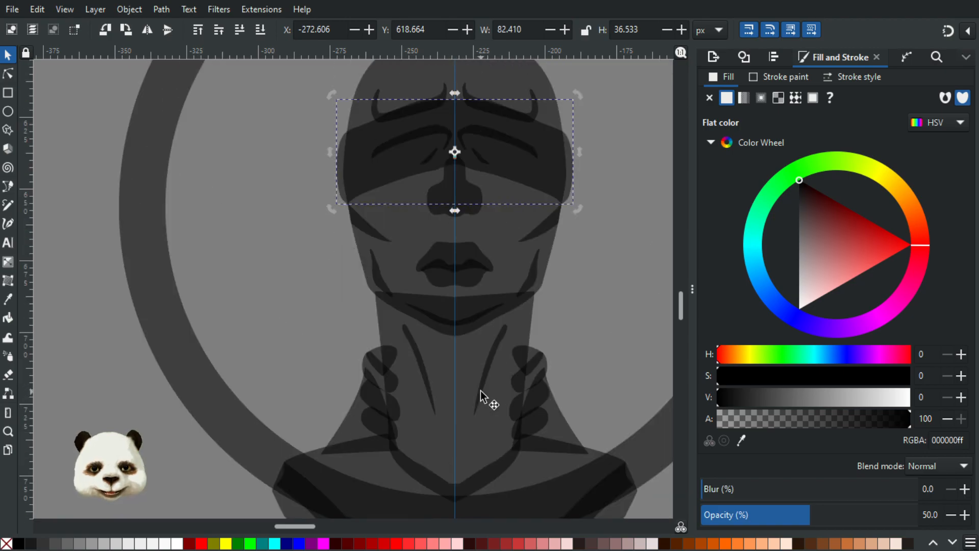
scroll(481, 390, down, 2)
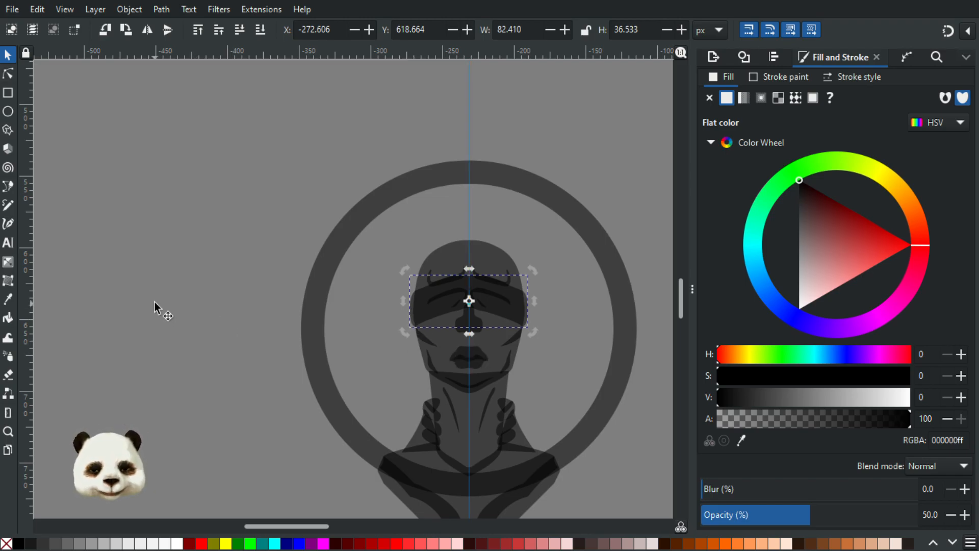
scroll(154, 301, down, 2)
drag(190, 303, 440, 263)
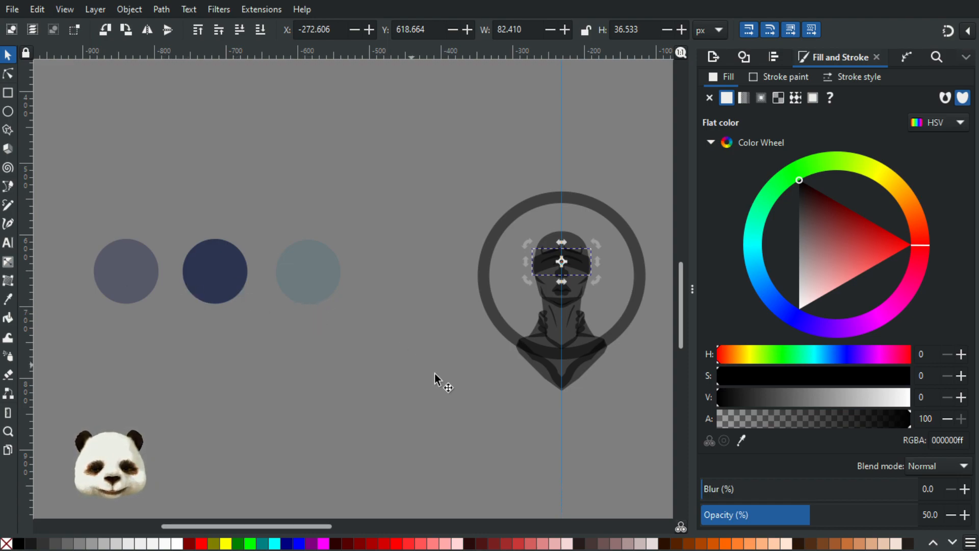
ctrl+scroll(437, 361, down, 2)
ctrl+scroll(436, 362, down, 3)
ctrl+scroll(533, 349, up, 4)
ctrl+scroll(487, 347, down, 2)
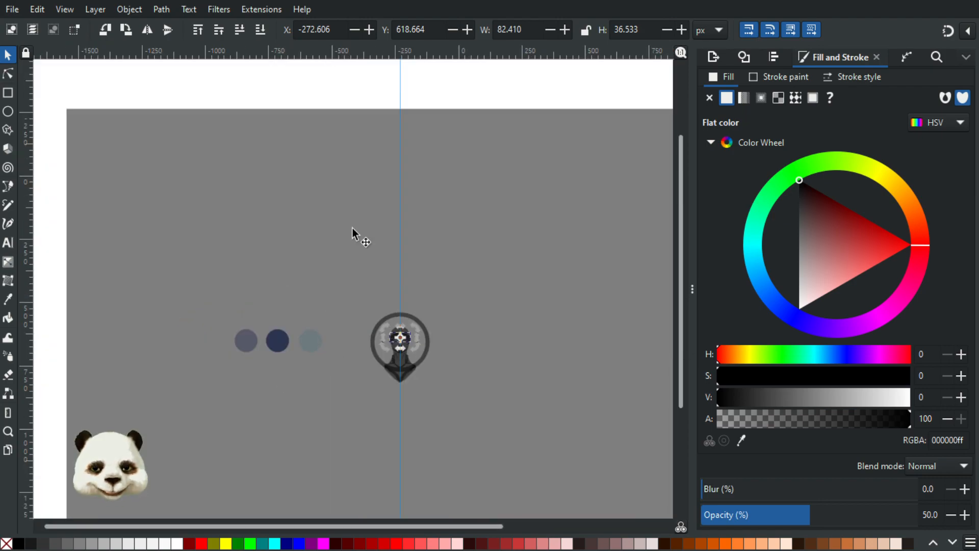
click(417, 92)
ctrl+scroll(393, 408, up, 3)
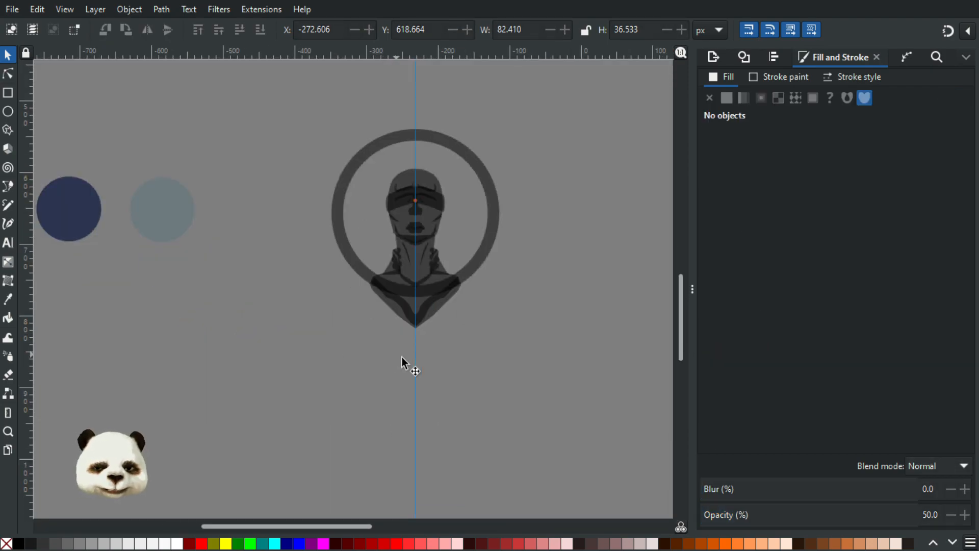
ctrl+scroll(417, 241, up, 3)
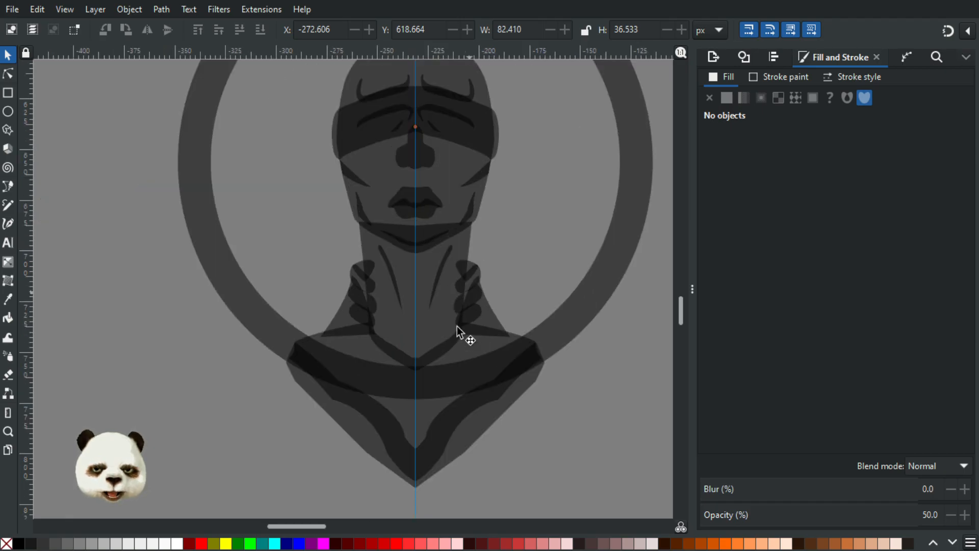
ctrl+scroll(411, 323, down, 3)
drag(349, 255, 466, 306)
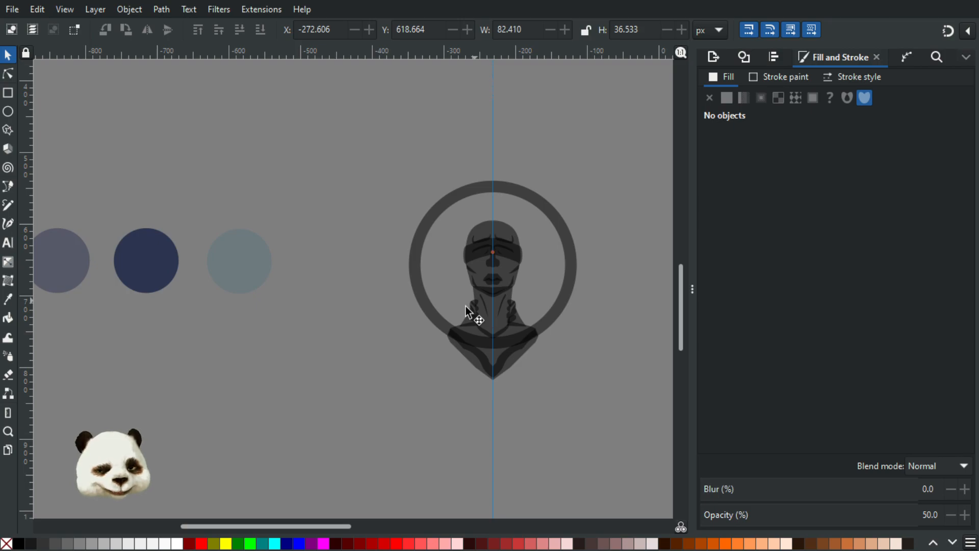
ctrl+scroll(465, 311, up, 3)
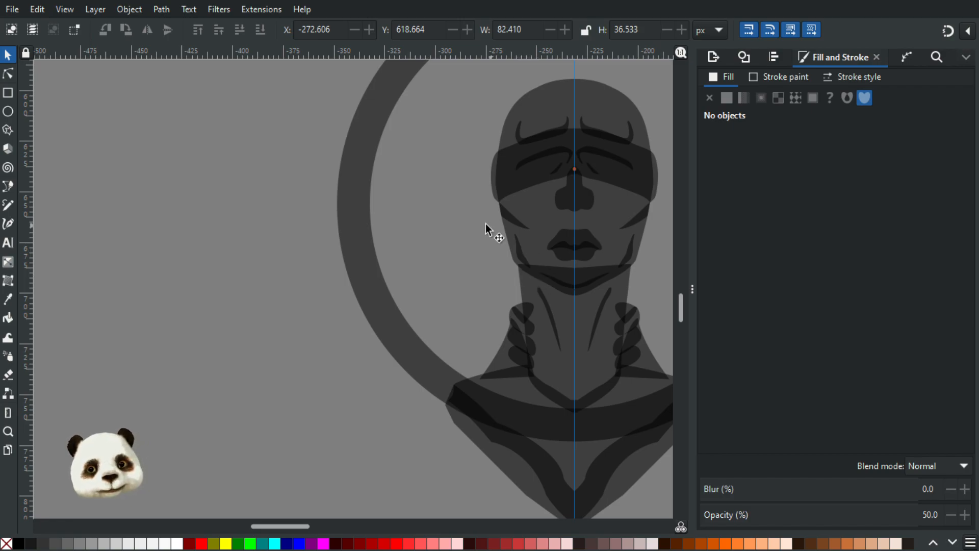
ctrl+scroll(423, 210, down, 2)
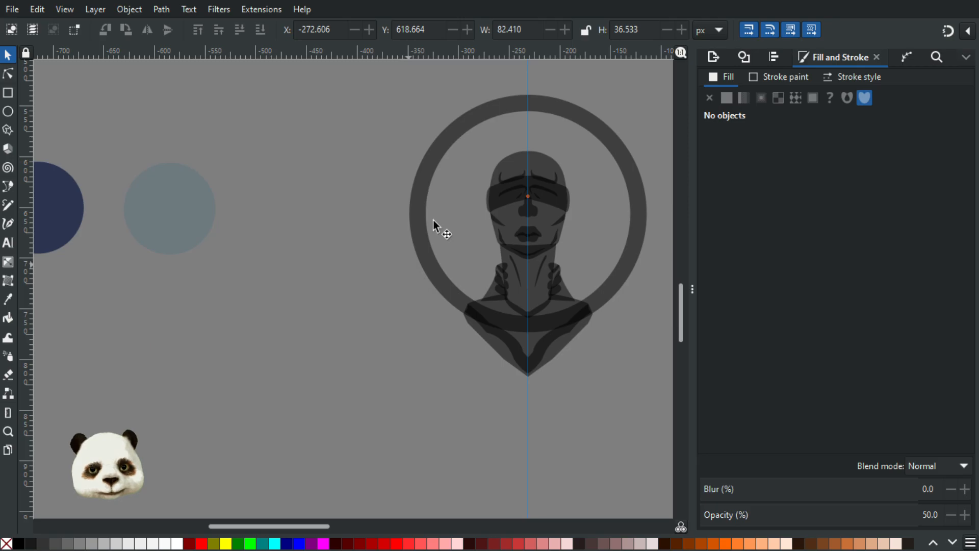
Fill the head shape with the grey-blue swatch colour 565968 and set its opacity to 100%.
ctrl+scroll(513, 153, up, 3)
click(514, 163)
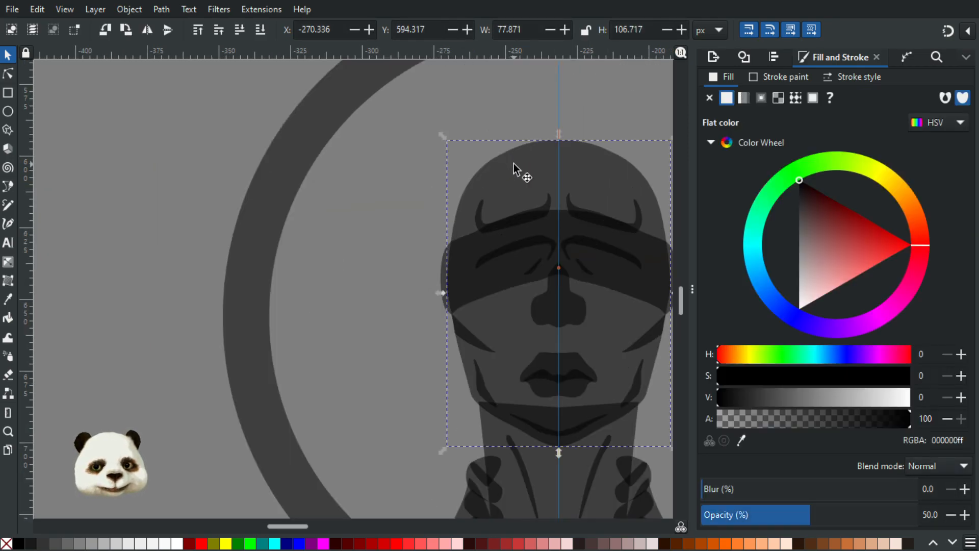
key(d)
ctrl+scroll(351, 191, down, 3)
drag(243, 220, 413, 225)
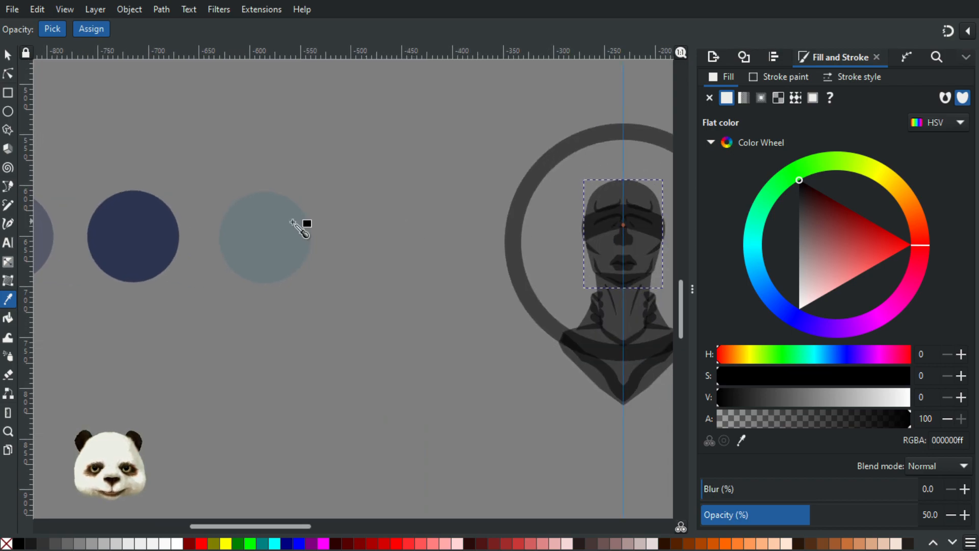
ctrl+scroll(223, 230, down, 2)
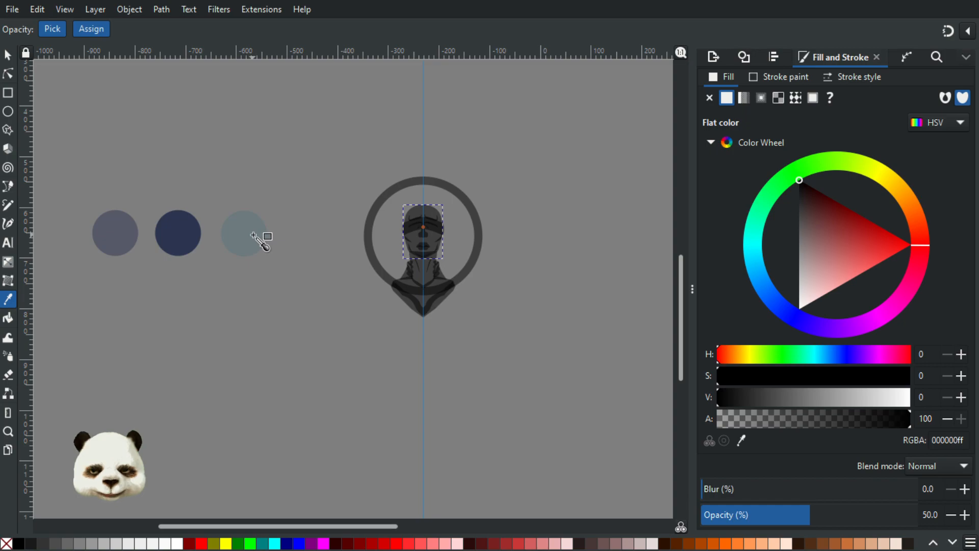
click(128, 231)
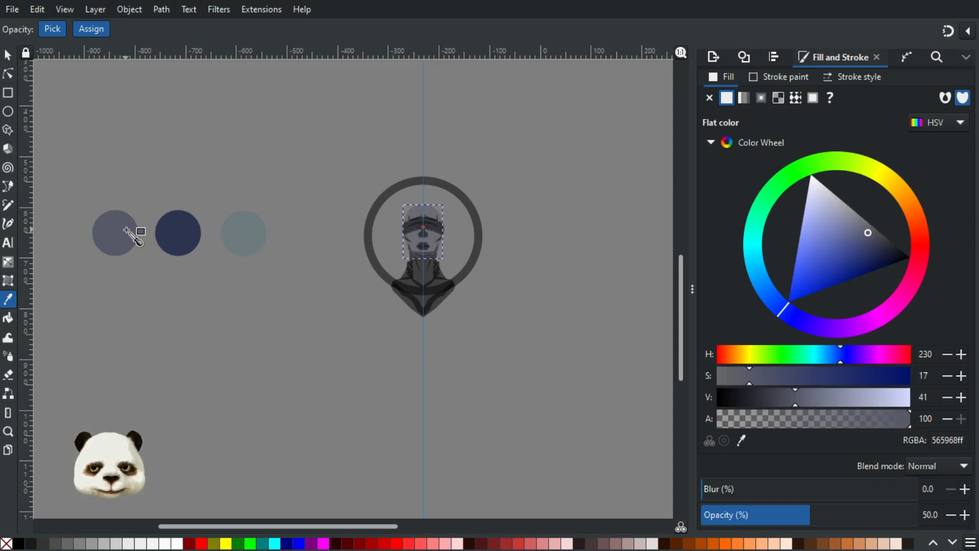
drag(845, 521, 919, 516)
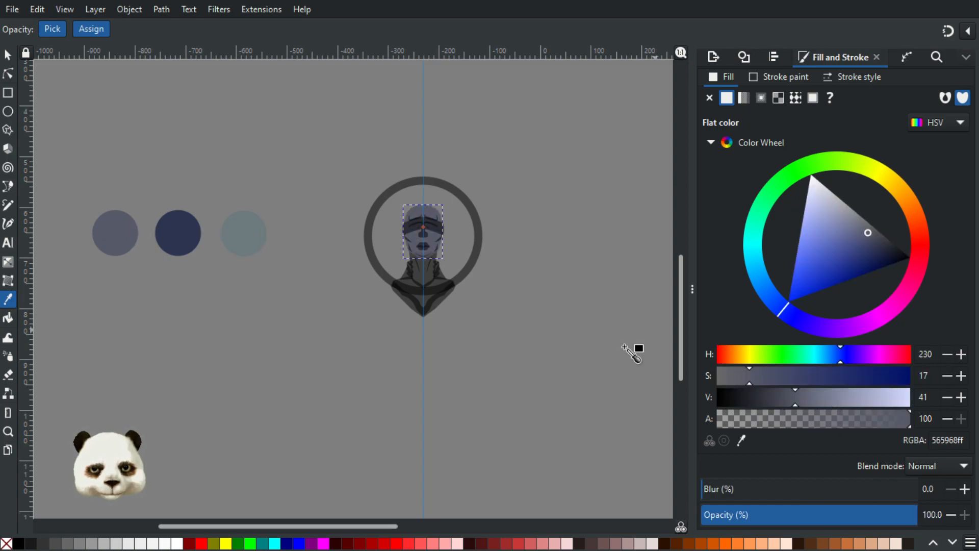
click(7, 54)
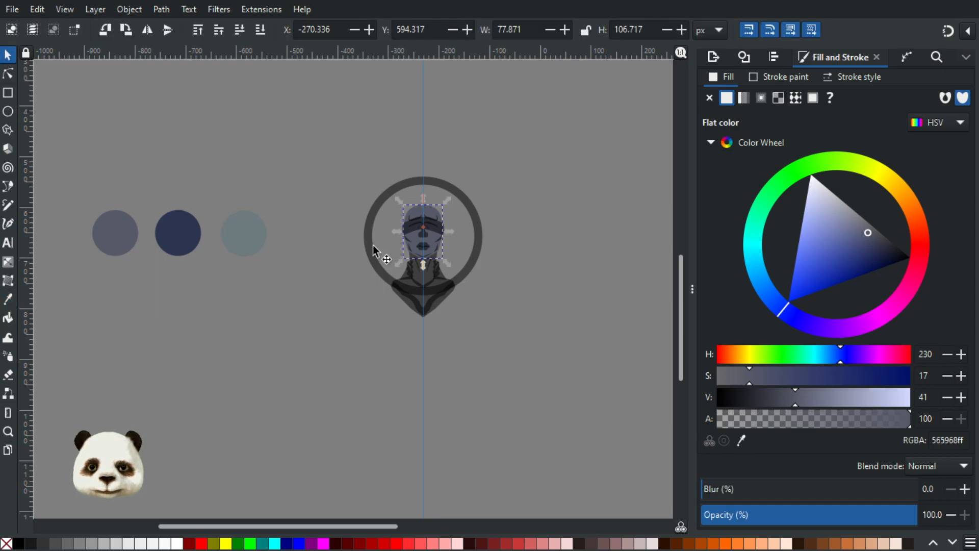
Fill the neck shape with the head's grey-blue colour 565968 and set its opacity to 100%.
click(417, 277)
scroll(415, 277, up, 3)
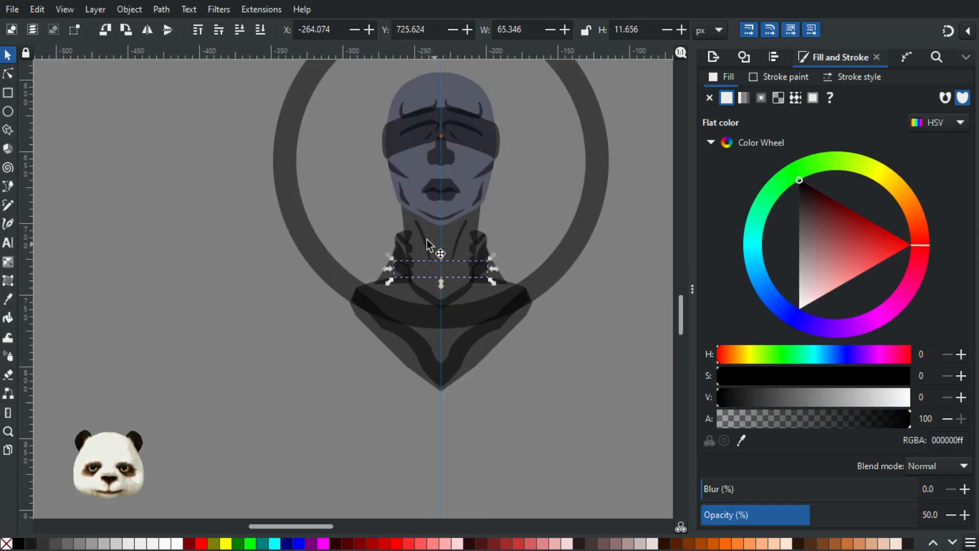
click(425, 283)
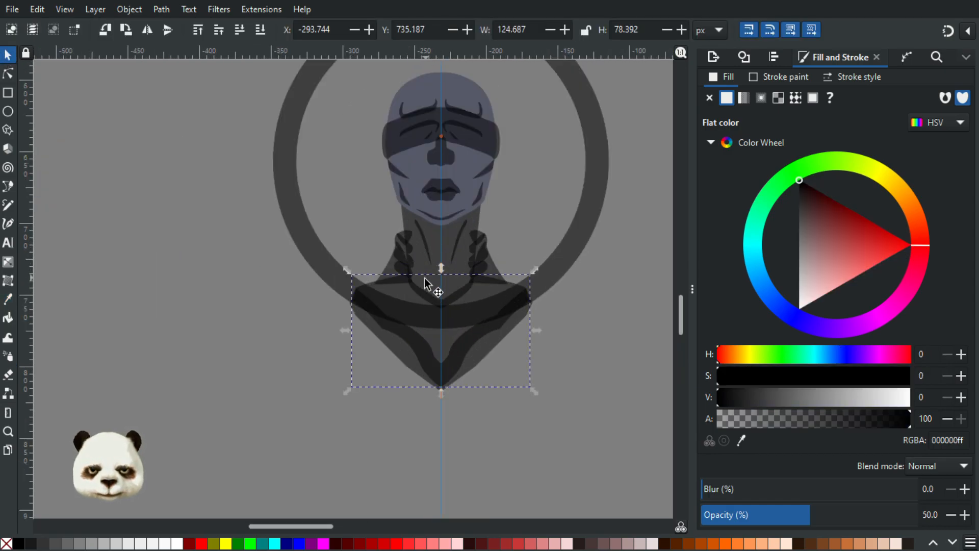
click(415, 236)
scroll(415, 244, up, 3)
click(448, 285)
scroll(449, 290, down, 4)
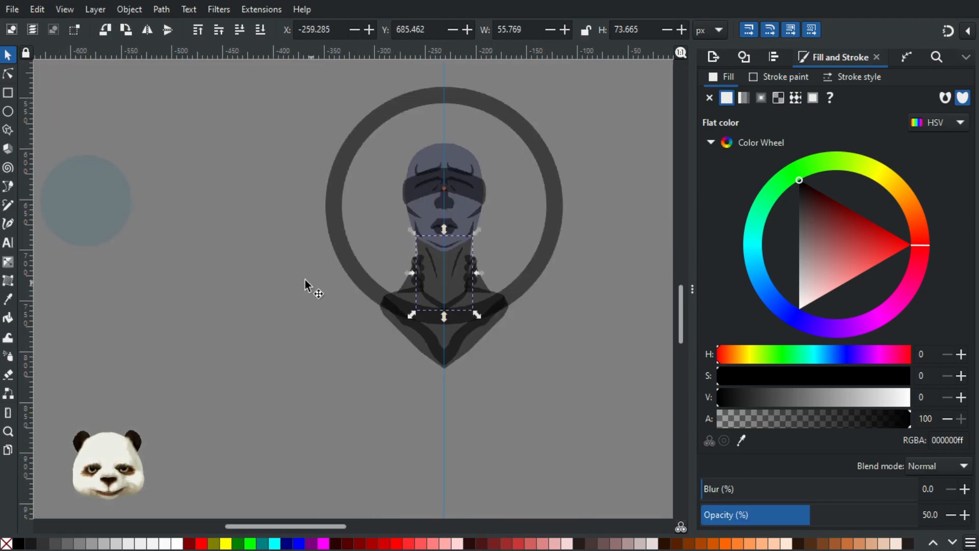
scroll(305, 280, down, 1)
scroll(405, 229, up, 3)
key(d)
click(372, 242)
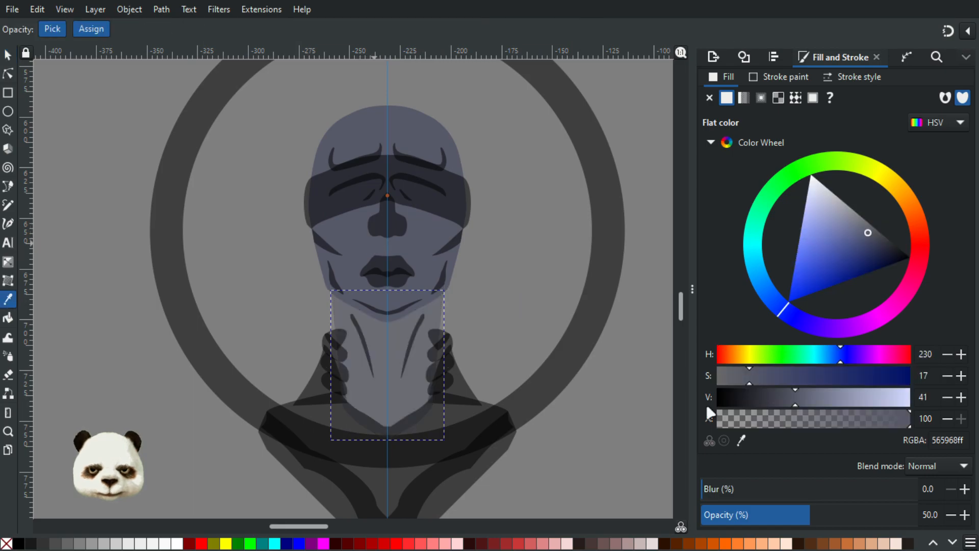
drag(832, 515, 916, 512)
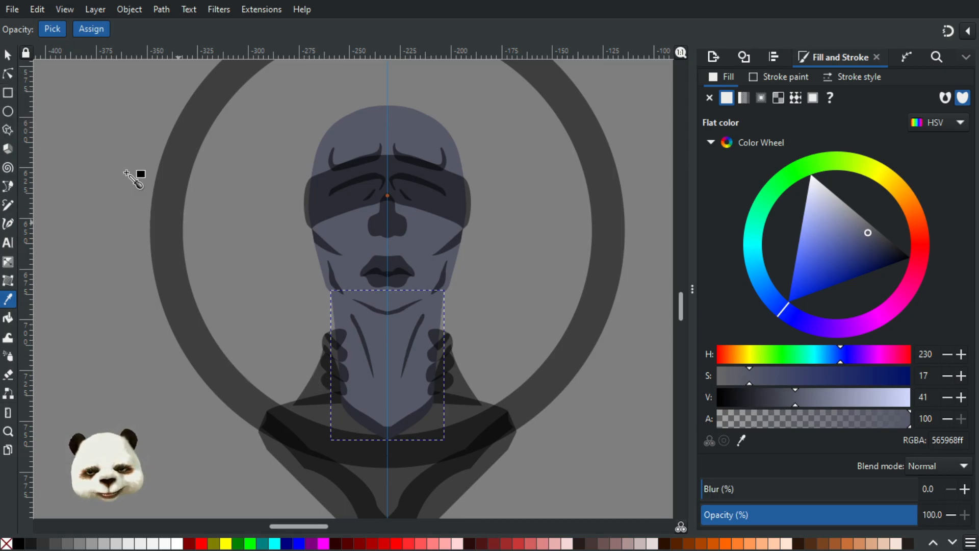
click(10, 54)
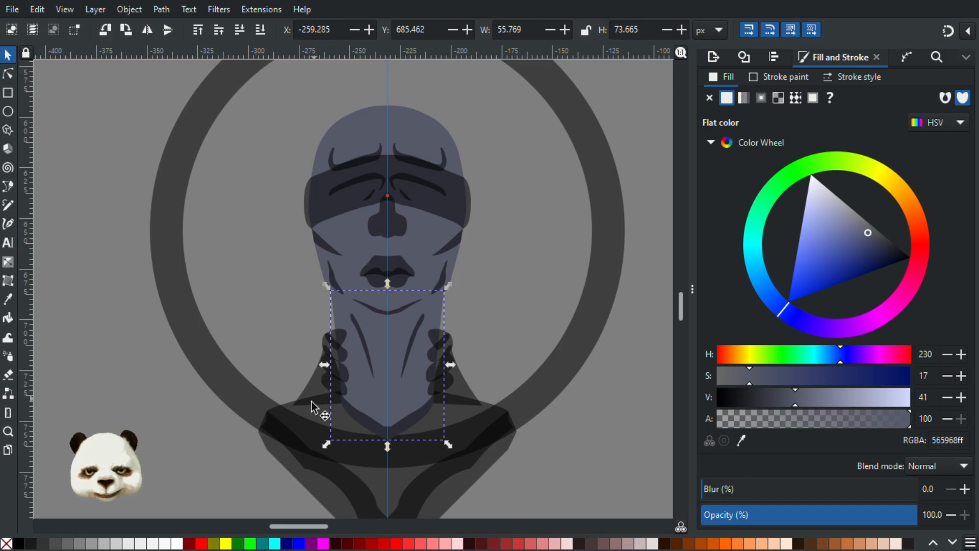
Fill the forehead wrinkle shape with the dark blue swatch colour 2b3550 and set its opacity to 100%.
scroll(305, 439, up, 2)
scroll(306, 436, down, 2)
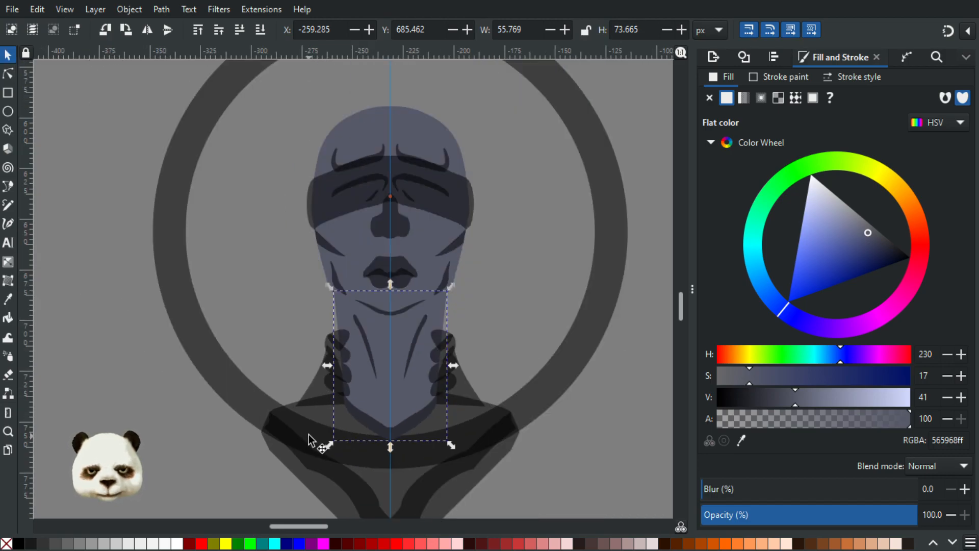
scroll(350, 153, up, 1)
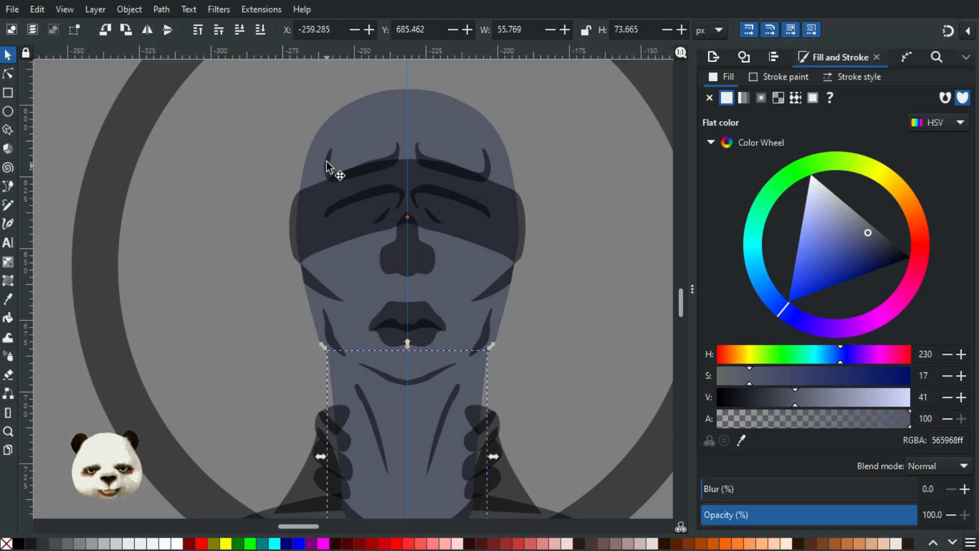
click(327, 168)
scroll(240, 271, down, 4)
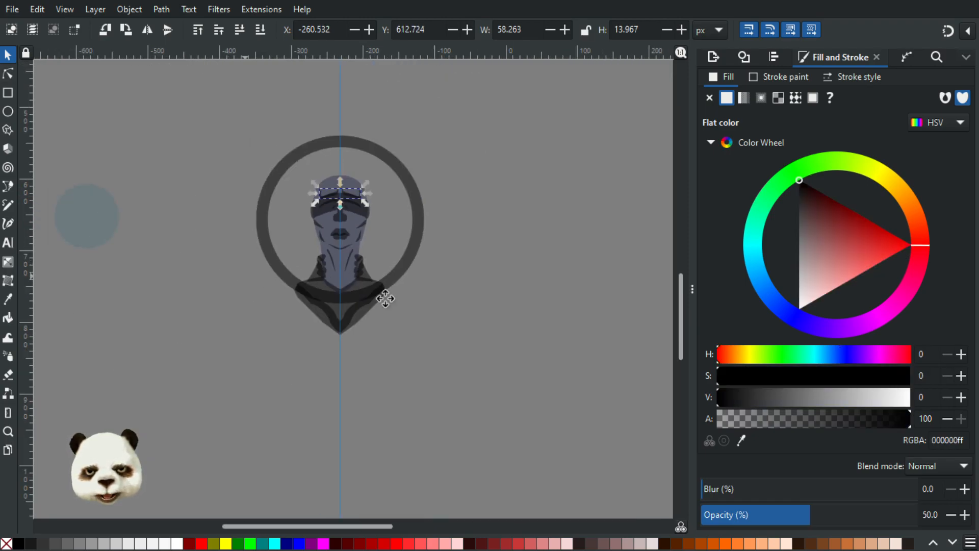
scroll(357, 293, left, 3)
key(d)
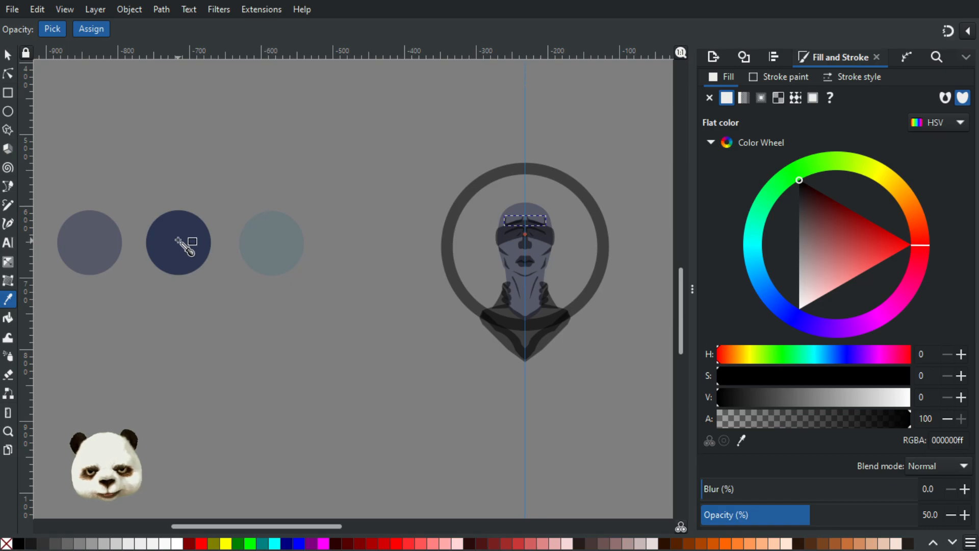
click(185, 241)
scroll(477, 244, up, 3)
drag(838, 516, 918, 515)
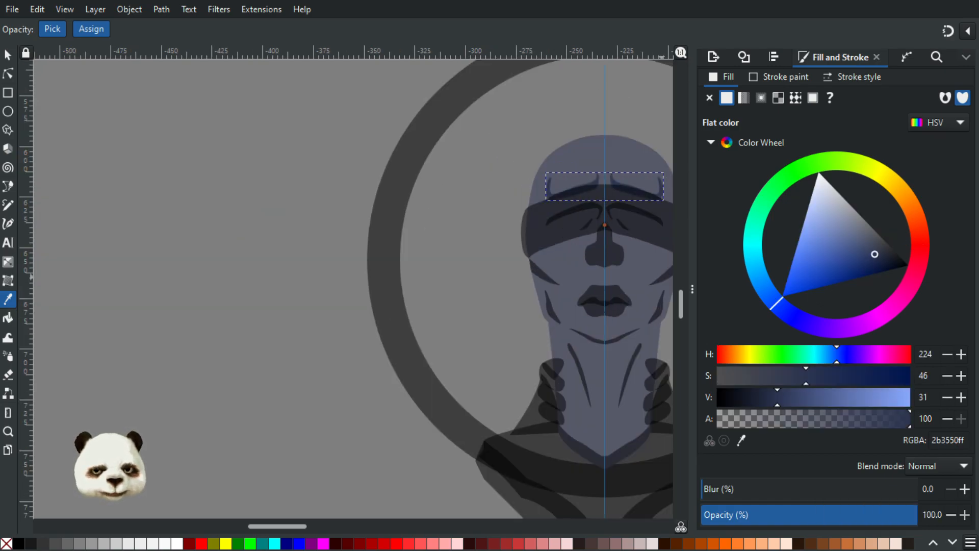
Lower the saturation of the forehead wrinkle shape's fill, changing its colour to 333748.
scroll(409, 414, down, 1)
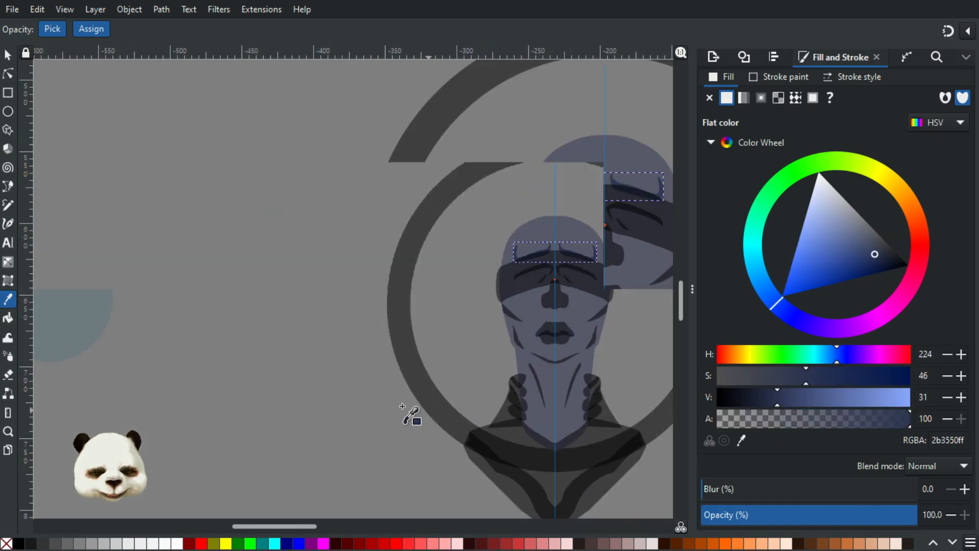
scroll(387, 406, down, 1)
scroll(611, 356, up, 2)
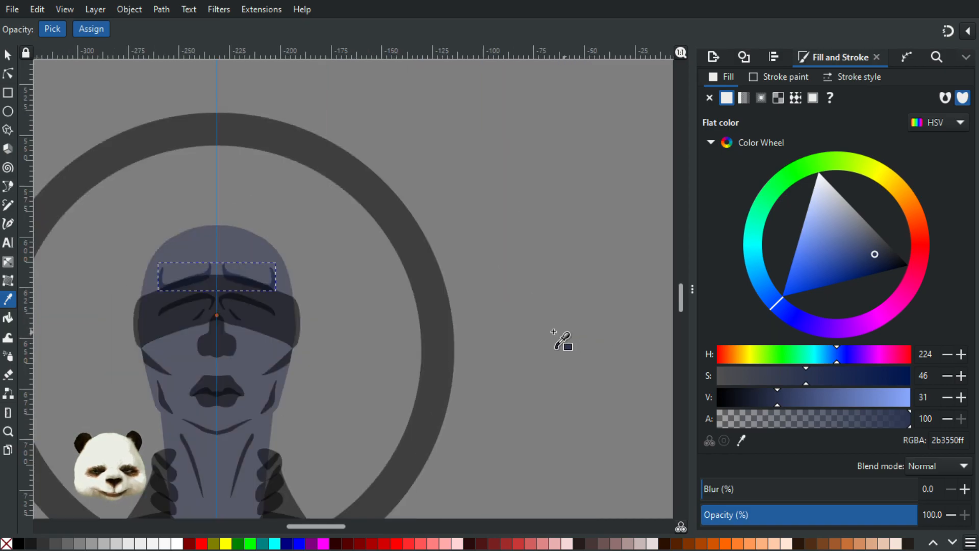
scroll(464, 335, down, 2)
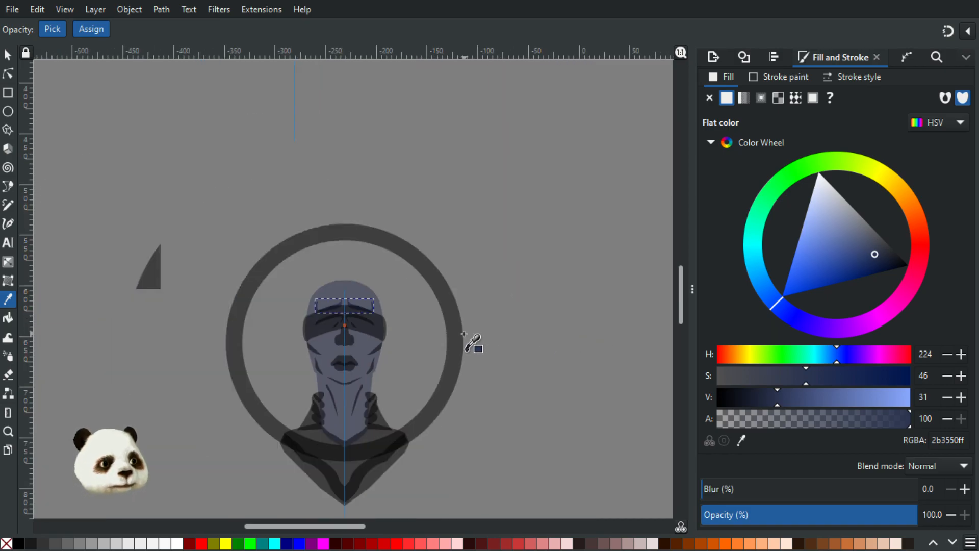
scroll(314, 287, up, 3)
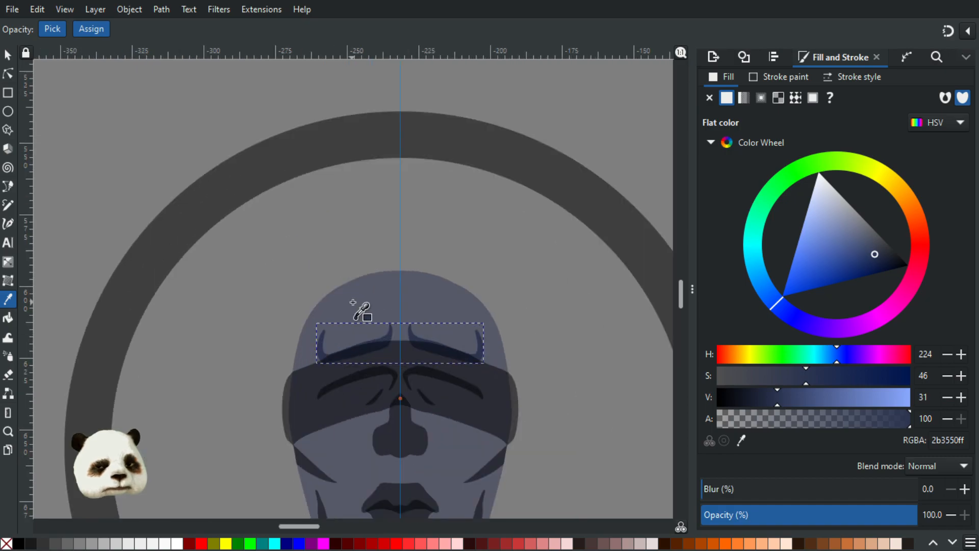
scroll(460, 390, down, 1)
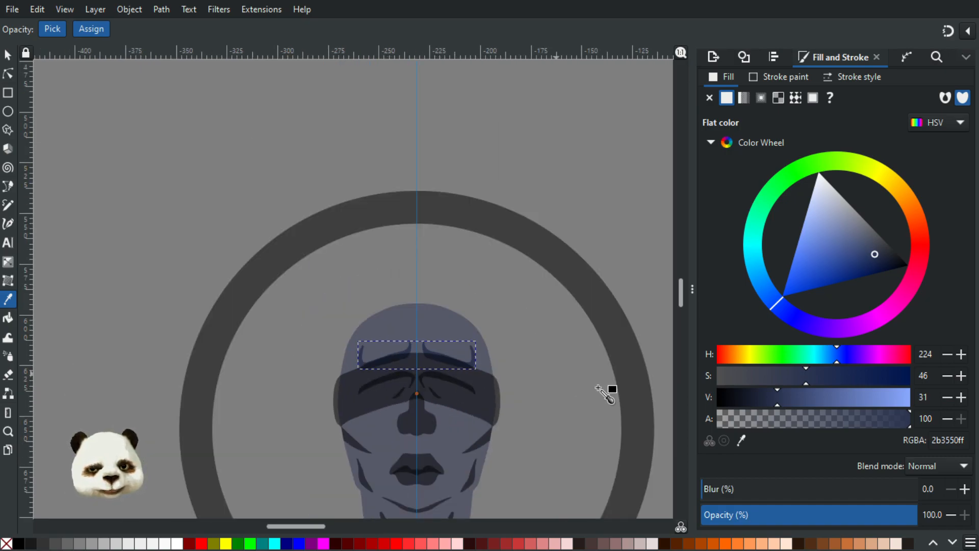
mouse_move(804, 383)
mouse_down()
mouse_move(790, 383)
mouse_move(769, 408)
mouse_move(775, 382)
mouse_up()
scroll(533, 382, down, 5)
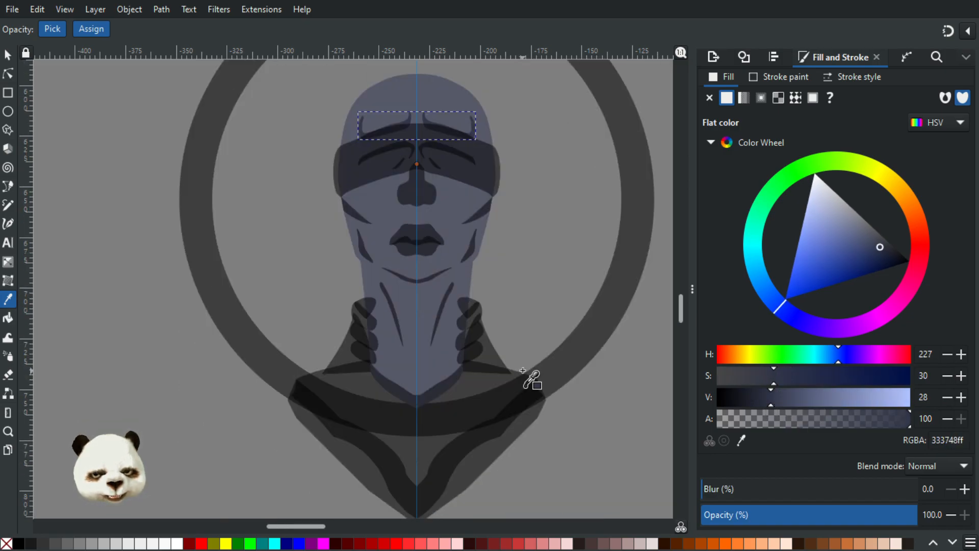
Recolour the middle swatch circle beside the bust with the forehead wrinkles' colour 333748.
ctrl+scroll(524, 376, down, 2)
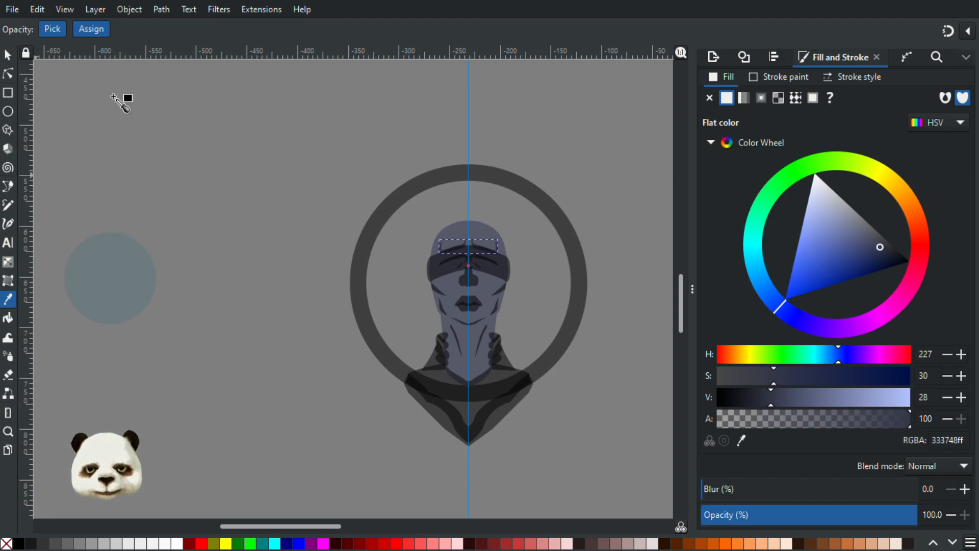
ctrl+scroll(173, 219, down, 2)
scroll(255, 230, left, 6)
scroll(255, 229, up, 1)
ctrl+scroll(326, 234, up, 2)
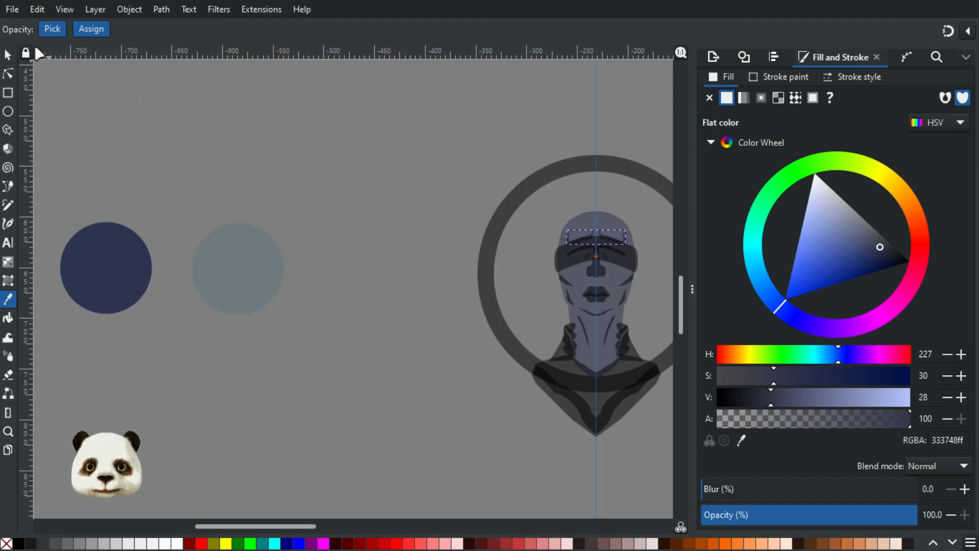
click(7, 55)
click(107, 266)
ctrl+scroll(614, 208, up, 6)
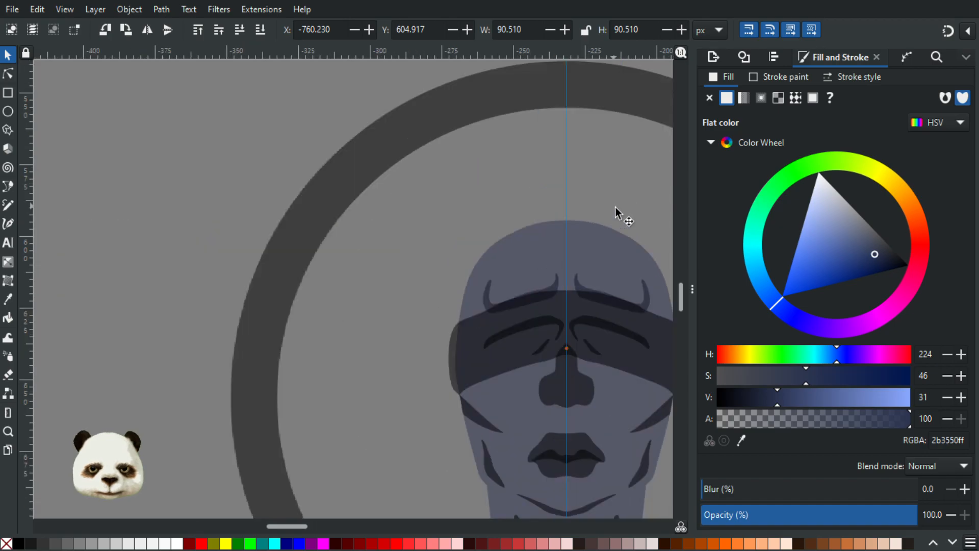
key(d)
click(251, 461)
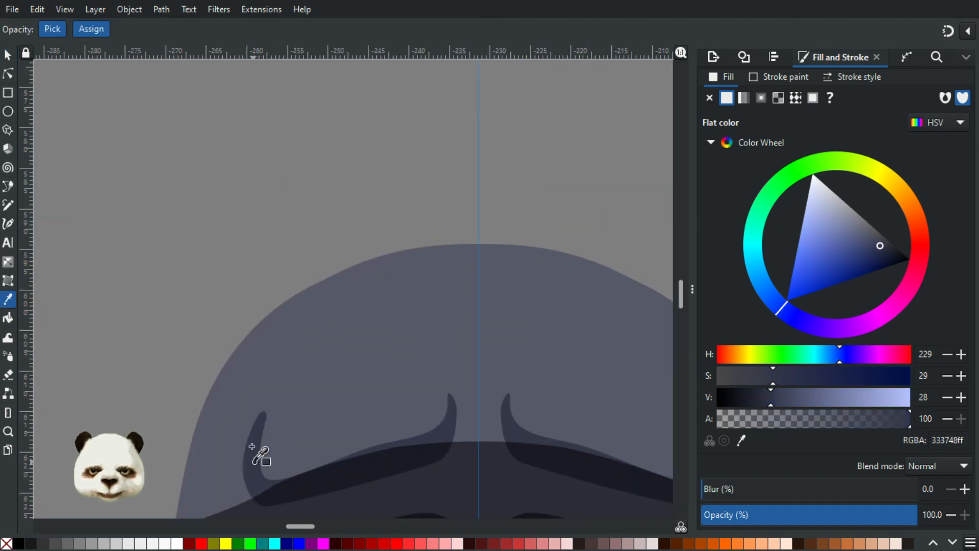
Compare the three swatches with the bust and examine its blindfold, face, neck and collar shapes.
ctrl+scroll(251, 446, down, 7)
drag(171, 431, 487, 279)
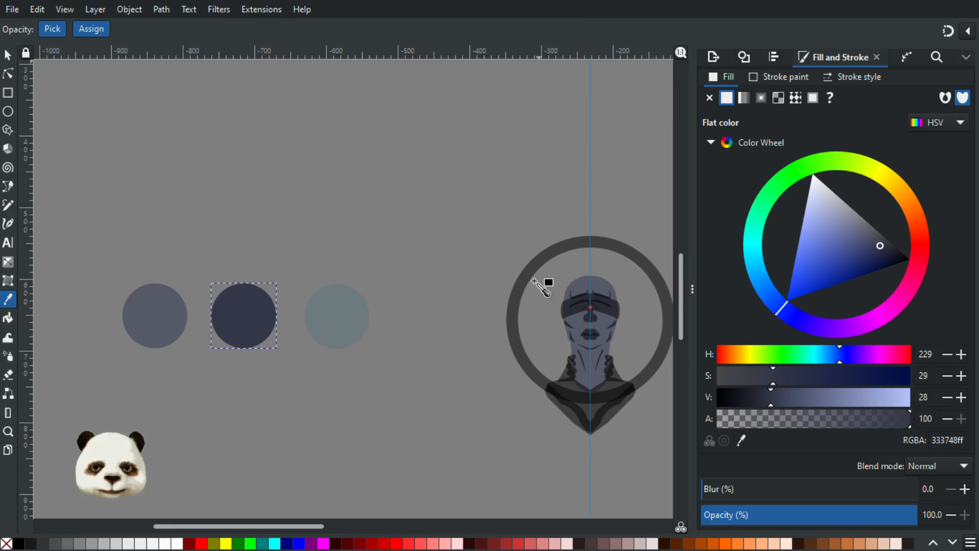
scroll(586, 338, down, 2)
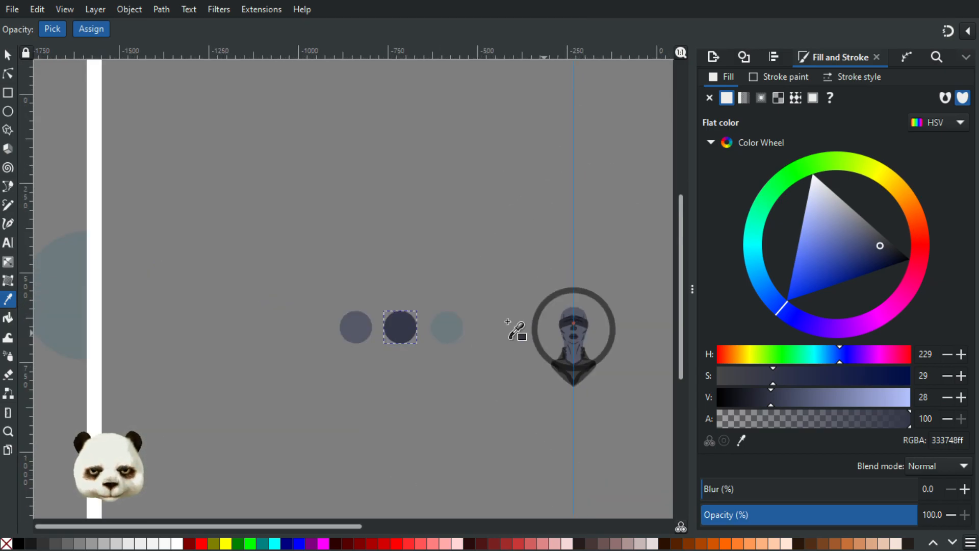
scroll(572, 306, up, 2)
click(8, 54)
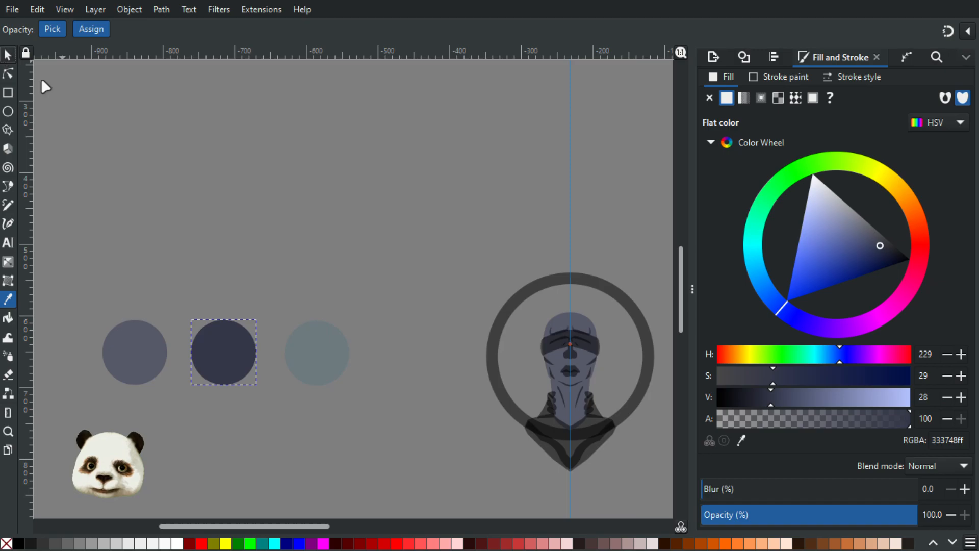
scroll(576, 395, up, 2)
scroll(545, 426, up, 3)
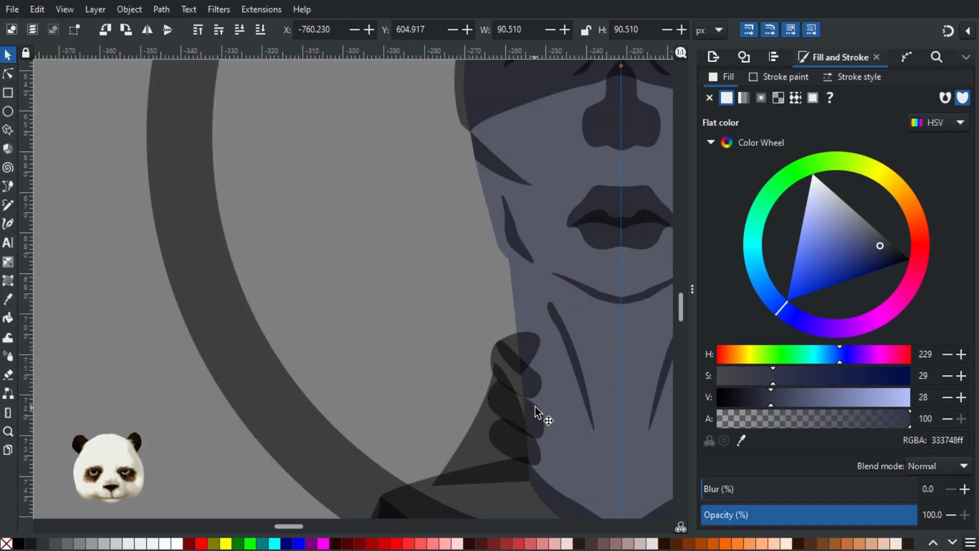
scroll(507, 367, down, 3)
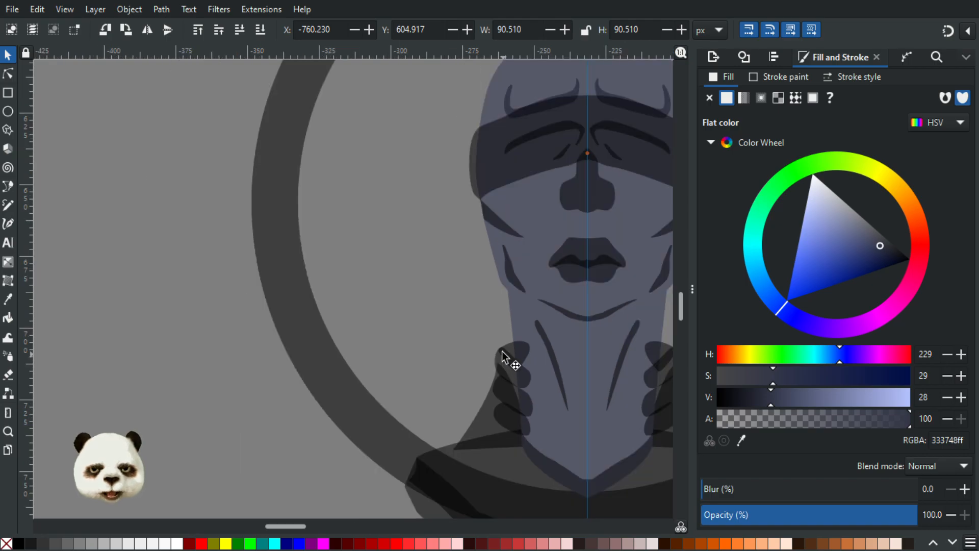
scroll(503, 240, up, 1)
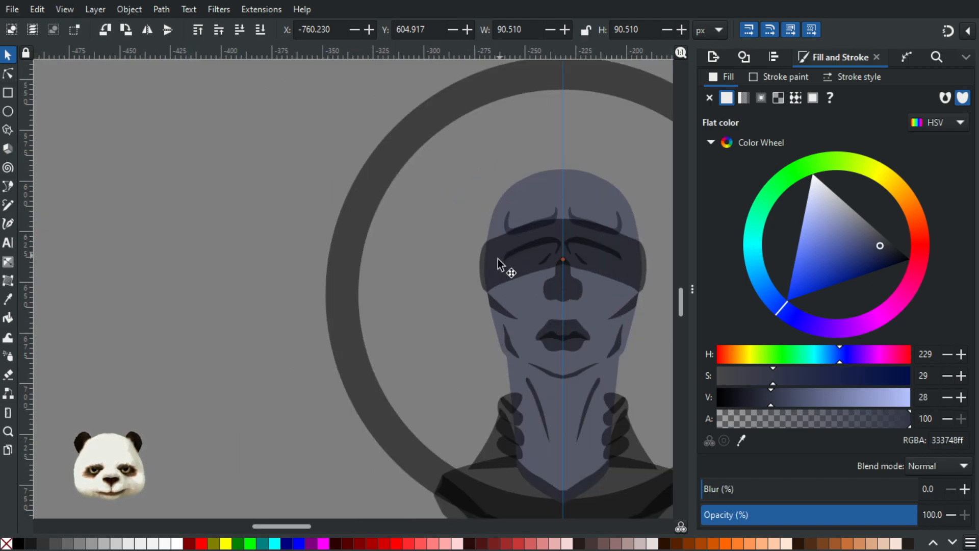
scroll(494, 273, up, 1)
scroll(494, 272, down, 1)
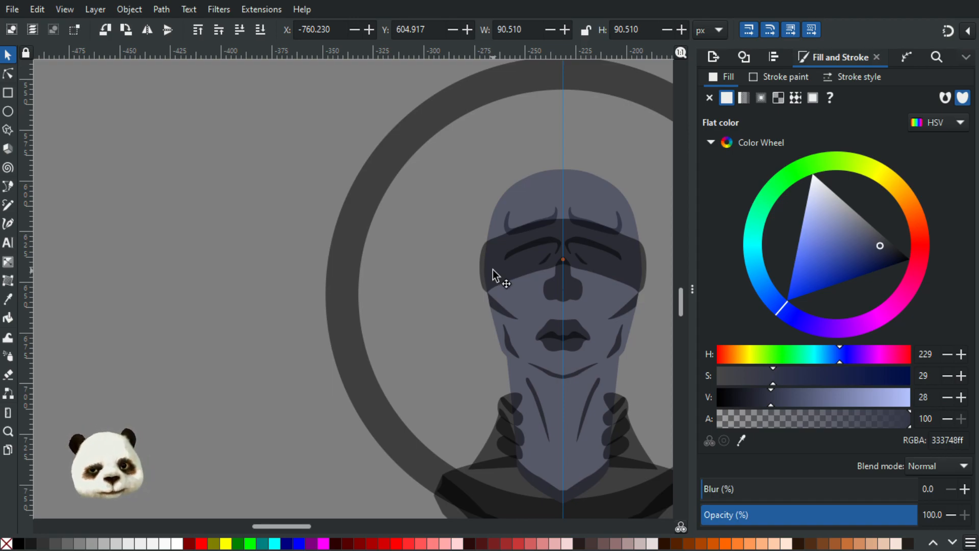
Fill the blindfold shape with the dark muted red 2e1616 and set its opacity to 100%.
double_click(493, 269)
click(493, 269)
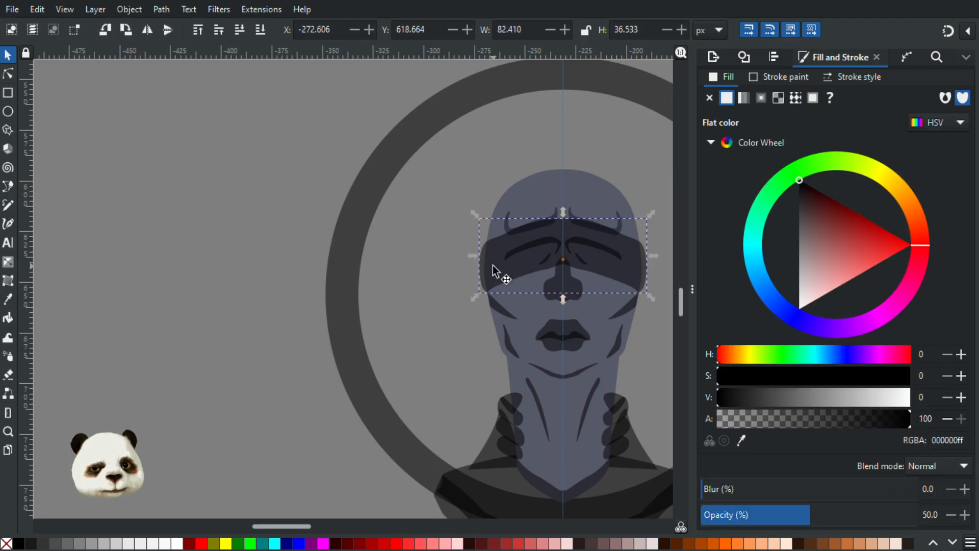
scroll(493, 269, down, 2)
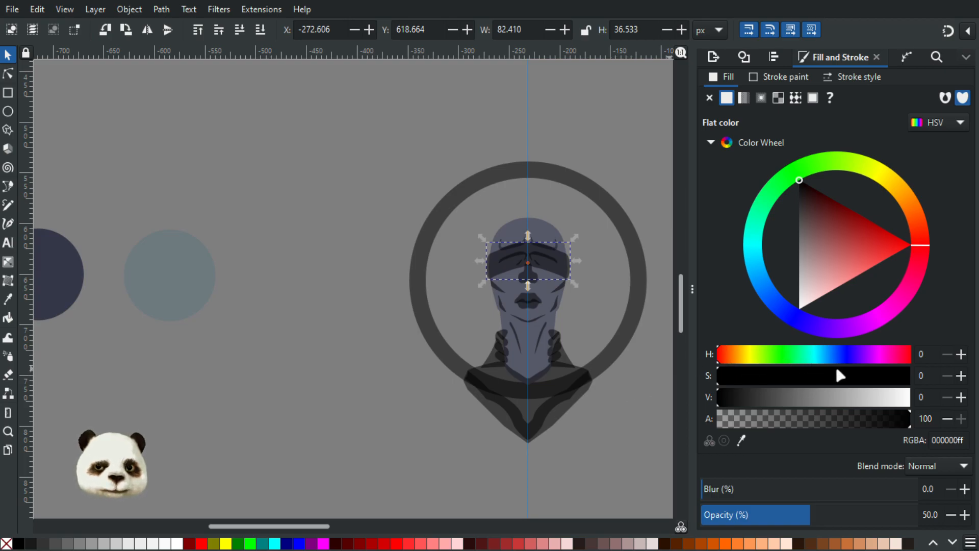
mouse_move(832, 213)
mouse_down()
mouse_move(810, 207)
mouse_move(822, 213)
mouse_move(837, 202)
mouse_up()
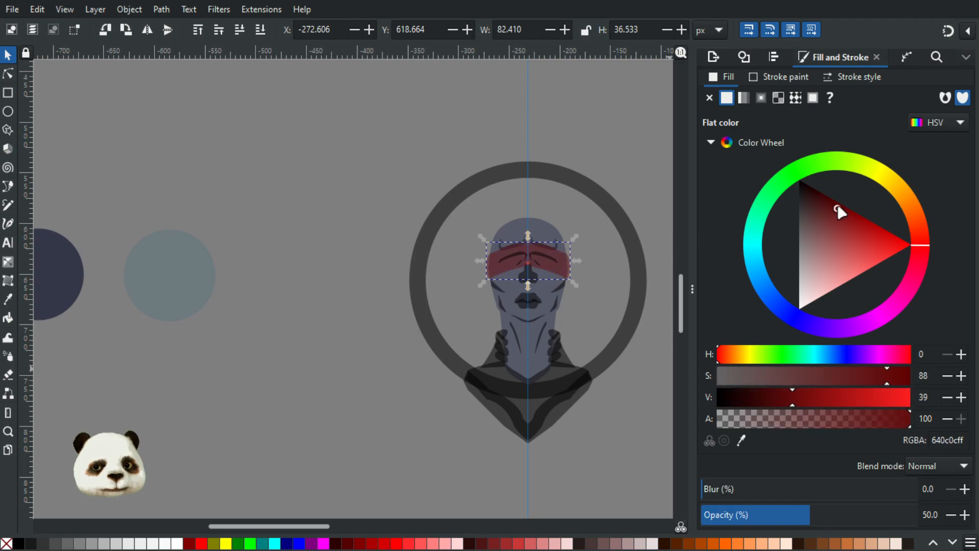
drag(778, 400, 756, 399)
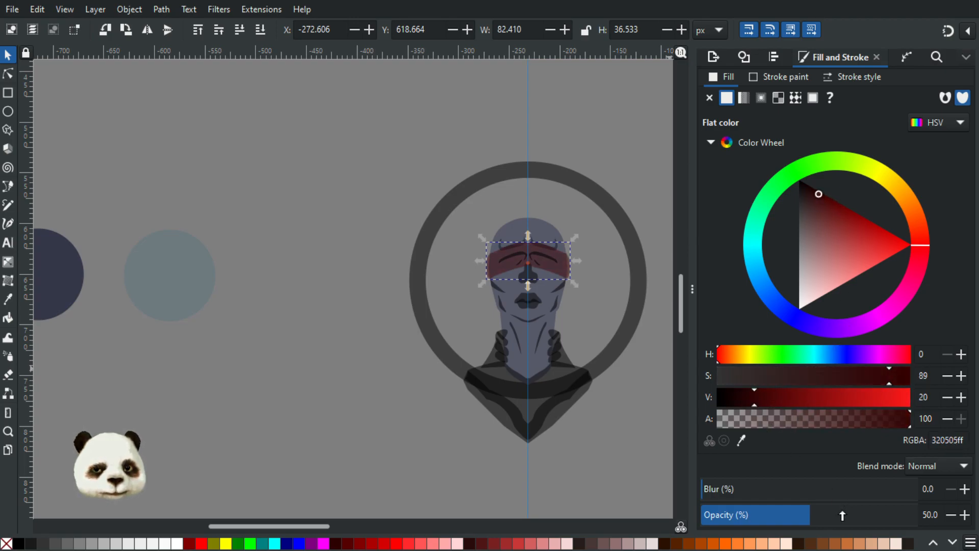
drag(843, 515, 917, 515)
mouse_move(803, 378)
mouse_down()
mouse_move(794, 377)
mouse_move(818, 378)
mouse_up()
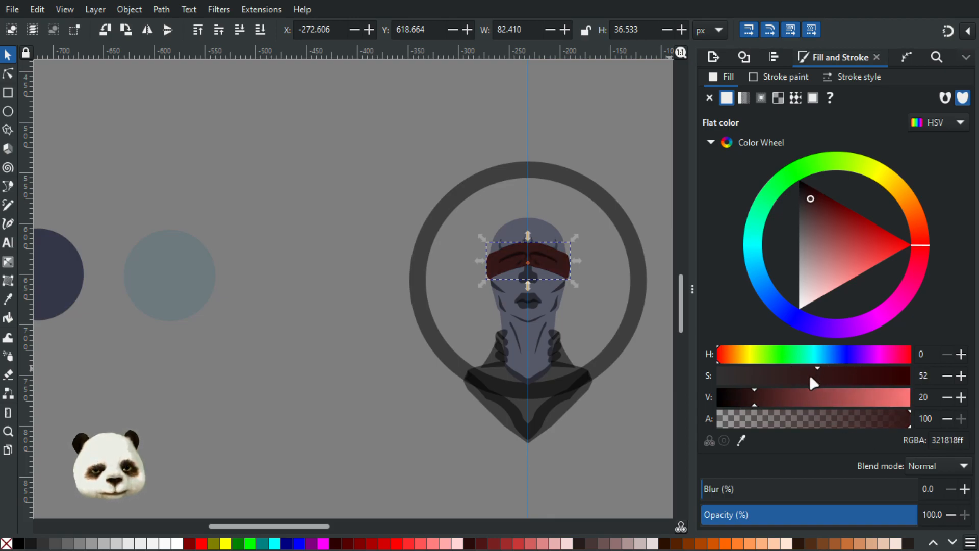
drag(746, 400, 751, 397)
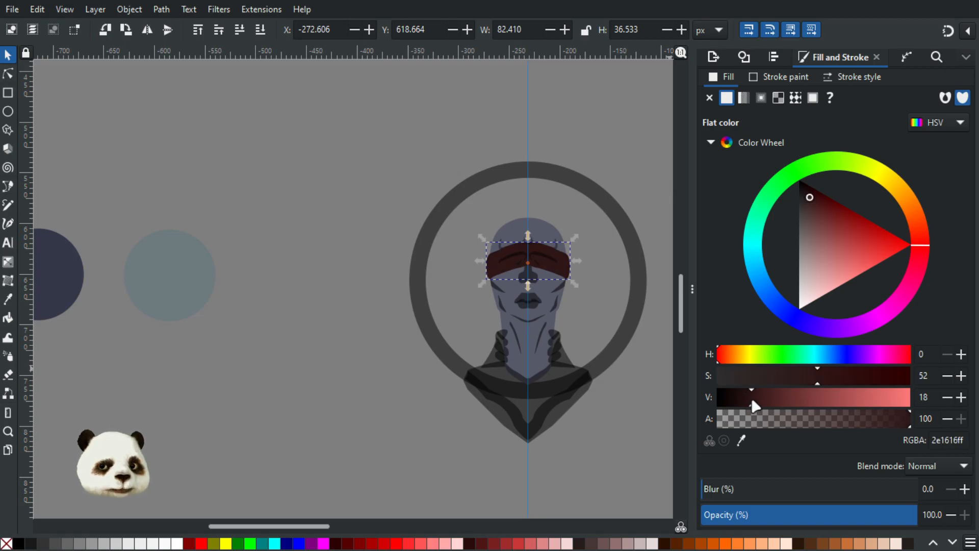
Fill the nose shape with the forehead wrinkles' colour 333748.
scroll(447, 278, up, 3)
drag(604, 251, 361, 317)
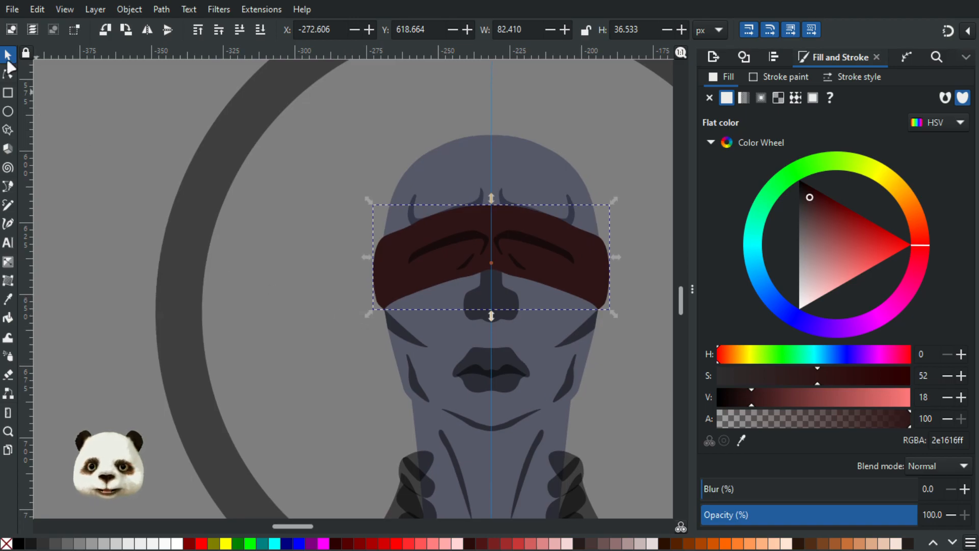
click(486, 301)
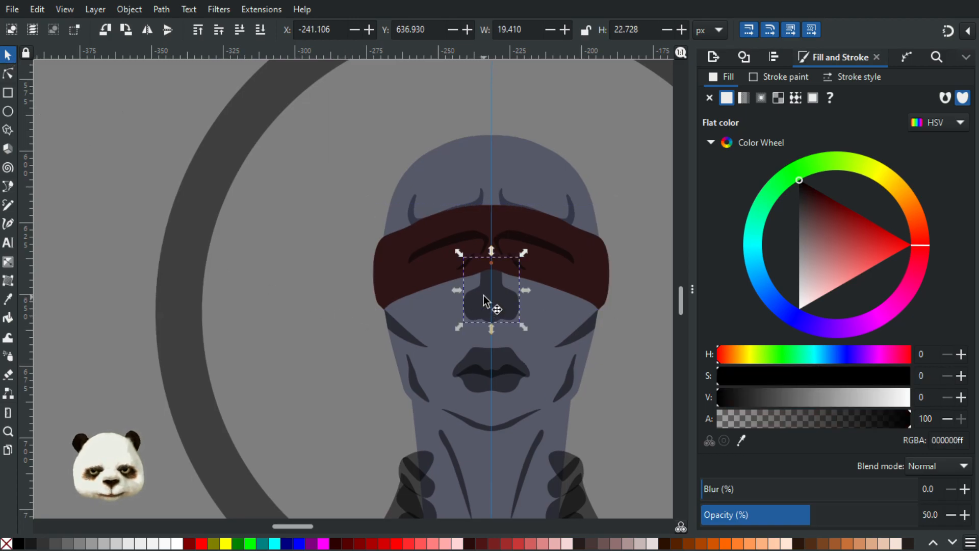
key(d)
click(480, 202)
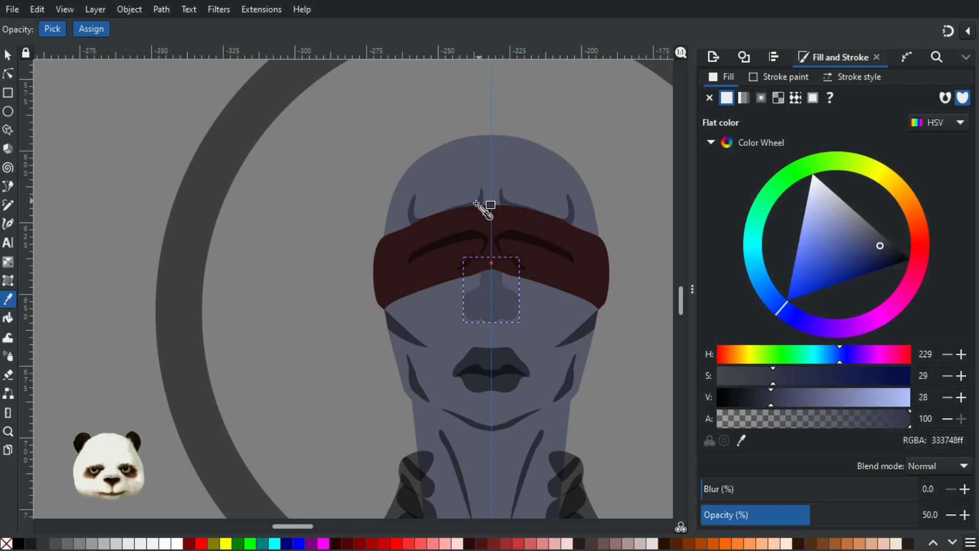
click(12, 70)
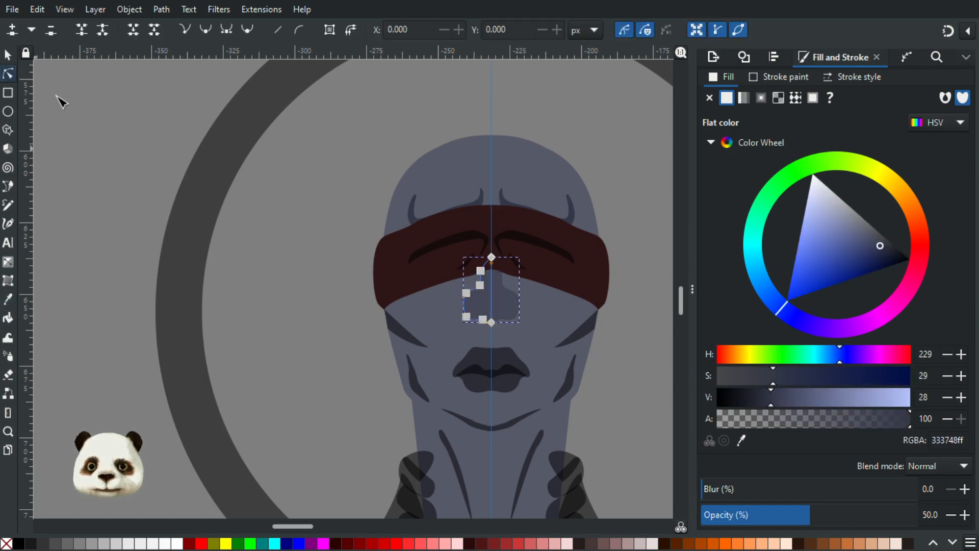
Fill the cheek, jaw and chin shadow shapes together with the forehead wrinkles' colour 333748 and set their opacity to 100%.
click(405, 332)
shift+click(418, 393)
shift+click(489, 426)
key(d)
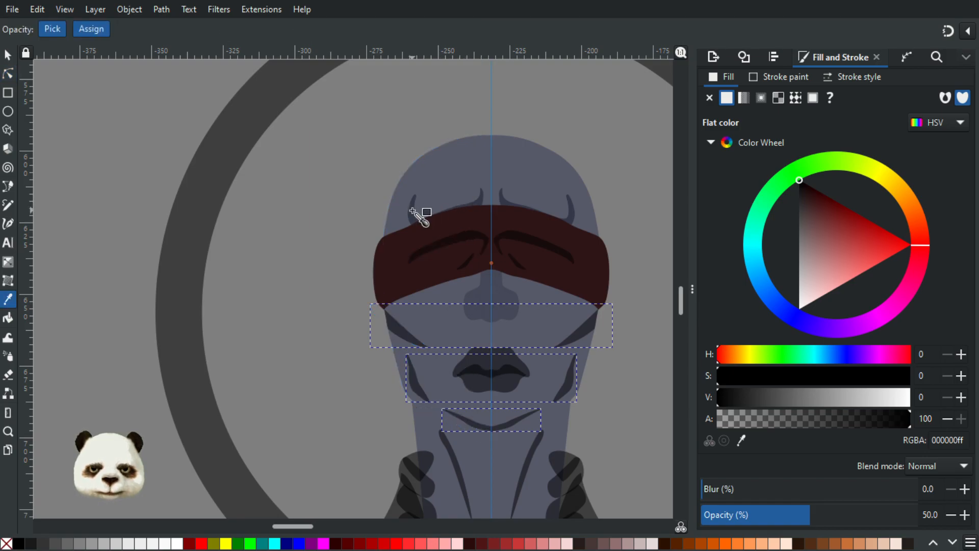
click(412, 217)
drag(822, 522, 970, 510)
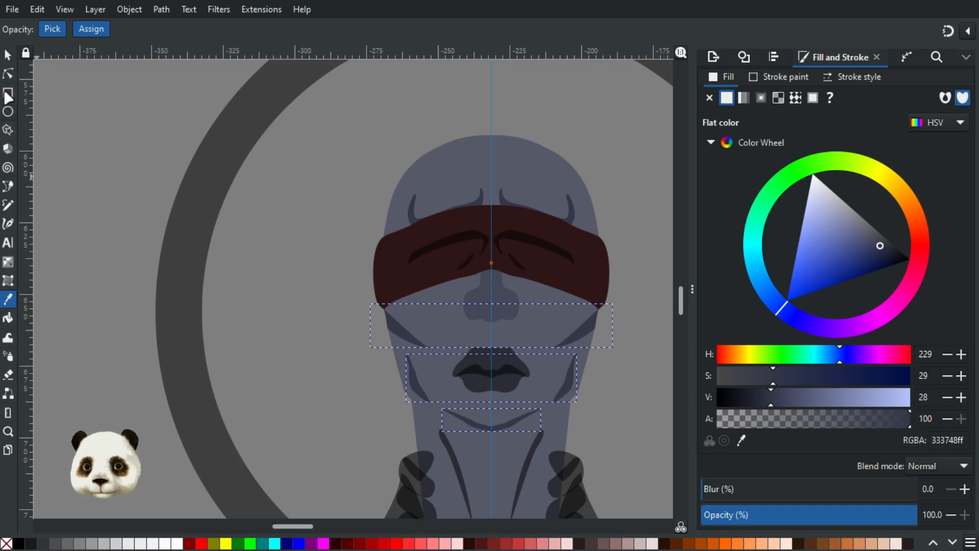
click(8, 55)
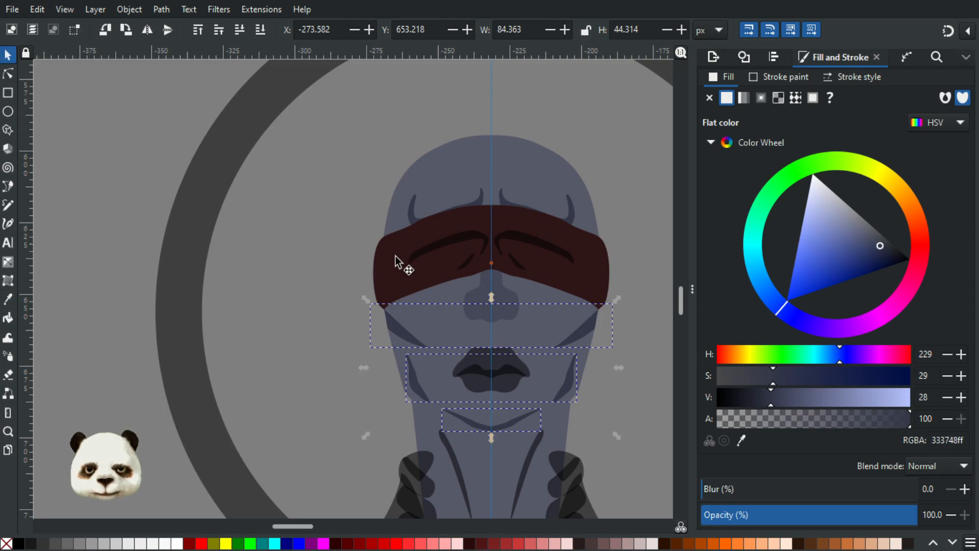
Set the nose shape's opacity to 100%.
click(483, 306)
key(d)
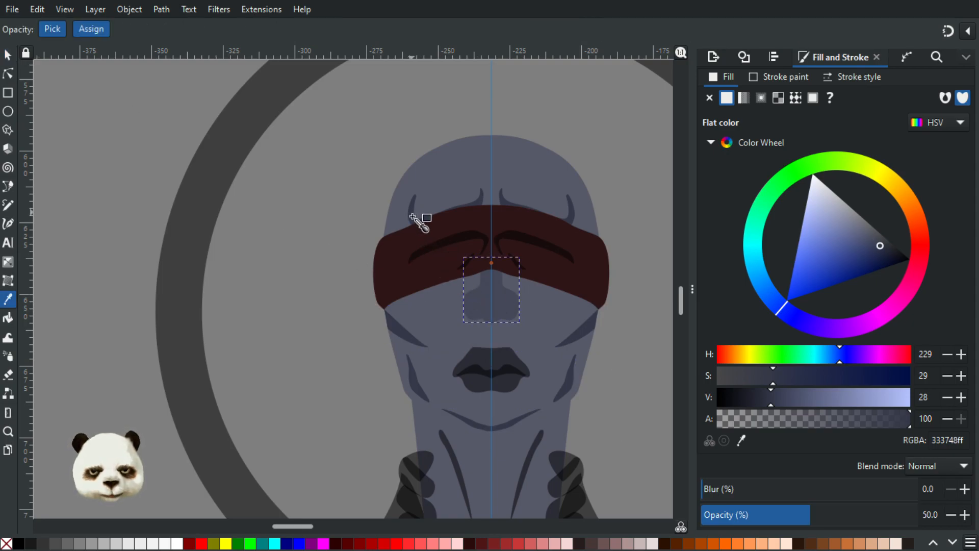
click(865, 514)
drag(866, 514, 965, 515)
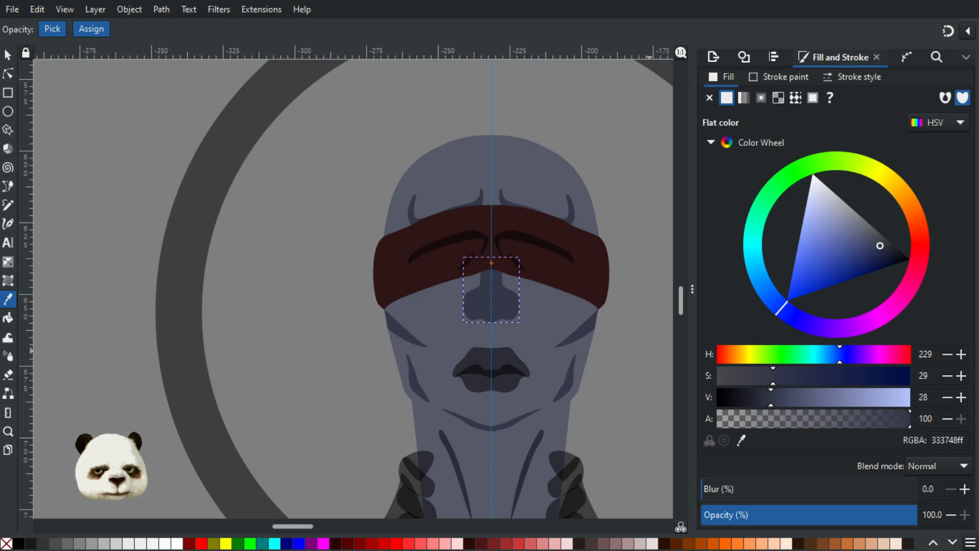
Fill the two long neck crease shapes with the nose's colour 333748 and set their opacity to 100%.
scroll(657, 415, down, 5)
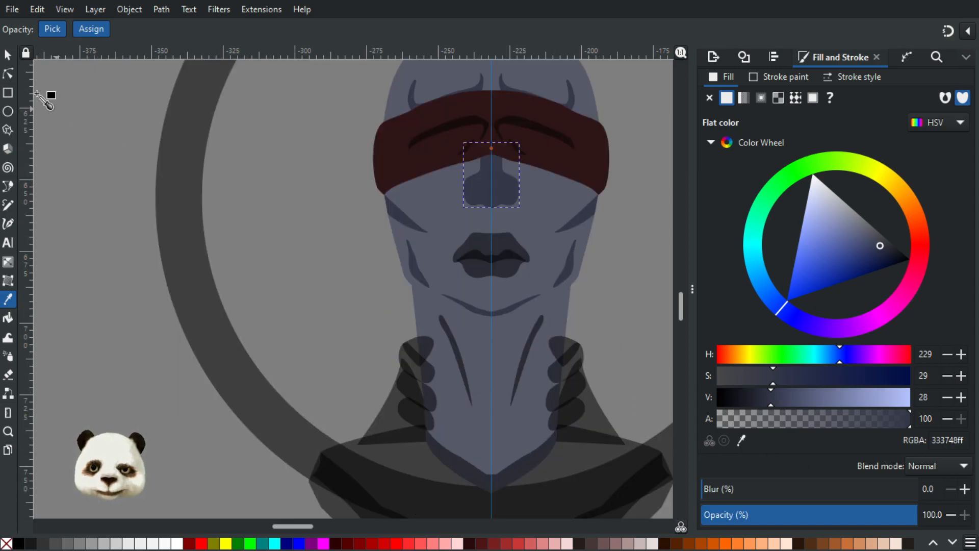
click(8, 73)
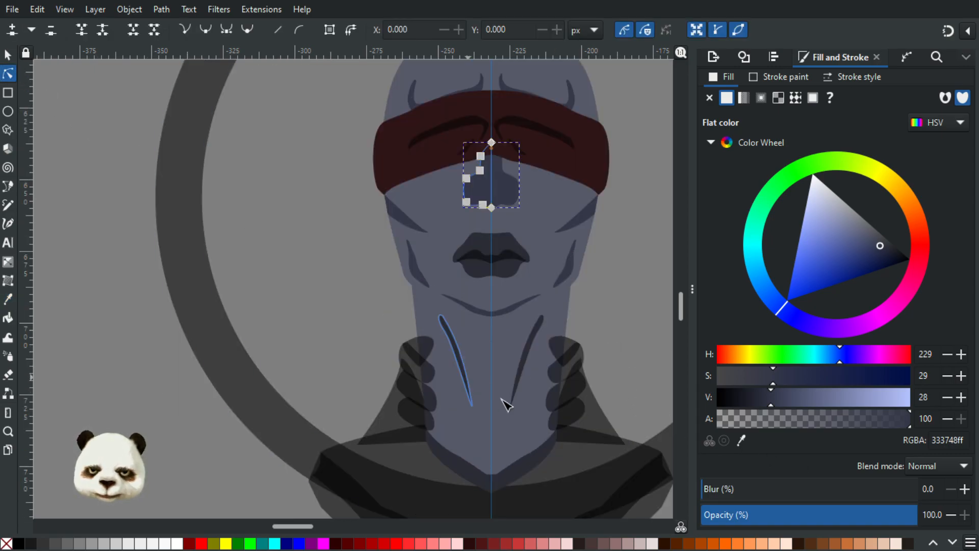
click(449, 351)
key(d)
click(490, 191)
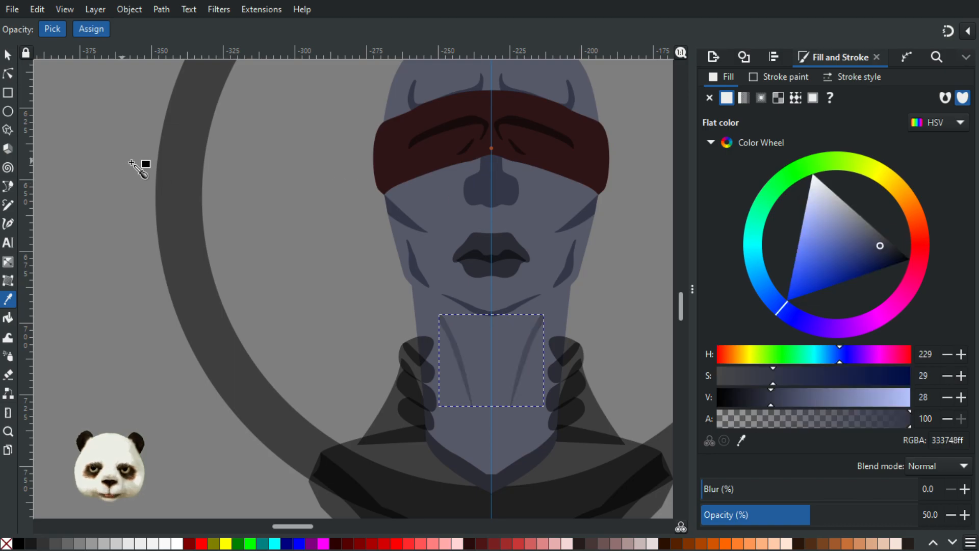
drag(848, 519, 924, 518)
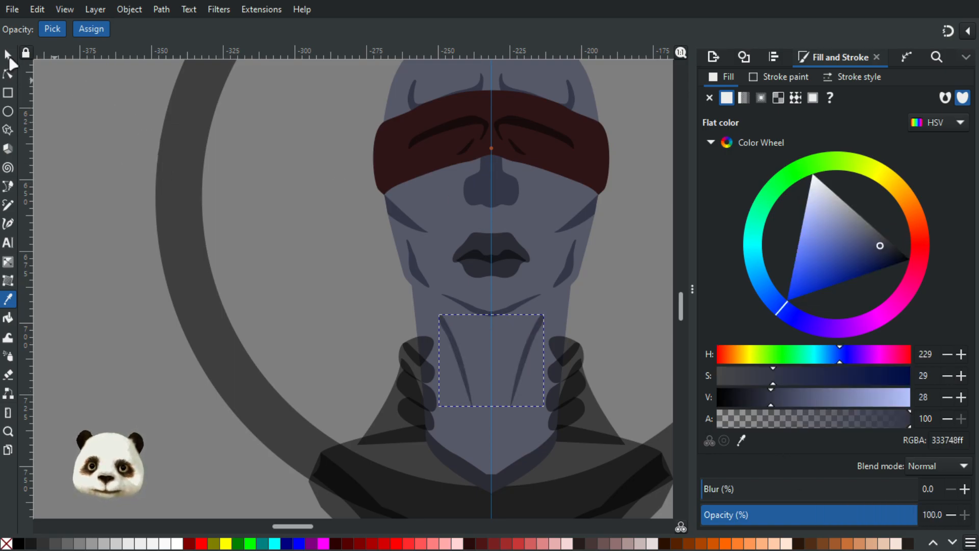
Fill the upper lip shape with the nose's colour 333748 and set its opacity to 100%.
click(8, 54)
click(470, 241)
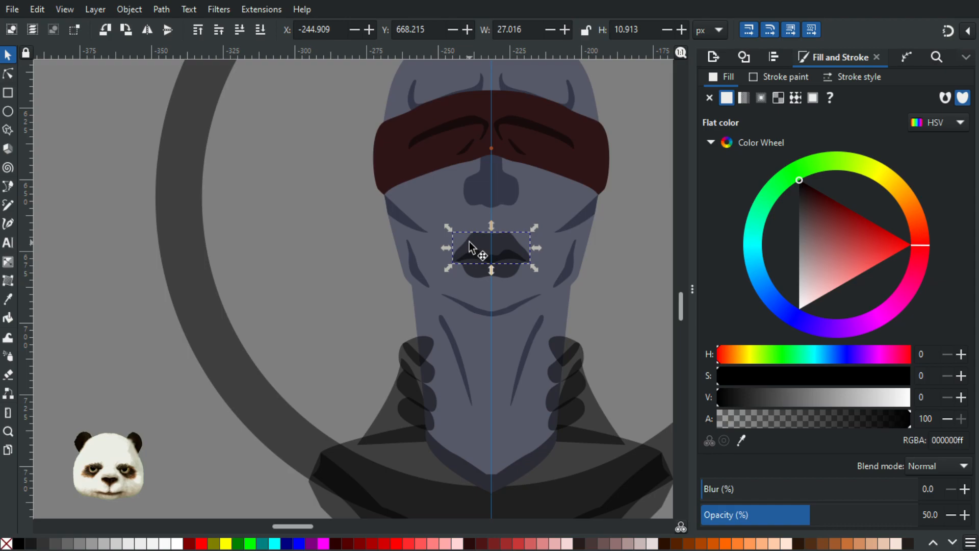
key(d)
click(480, 185)
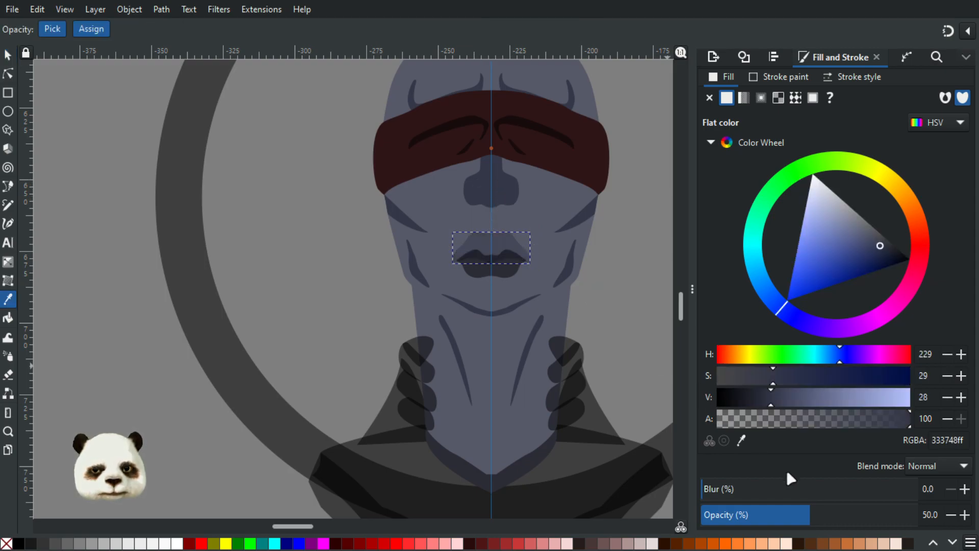
drag(869, 517, 920, 517)
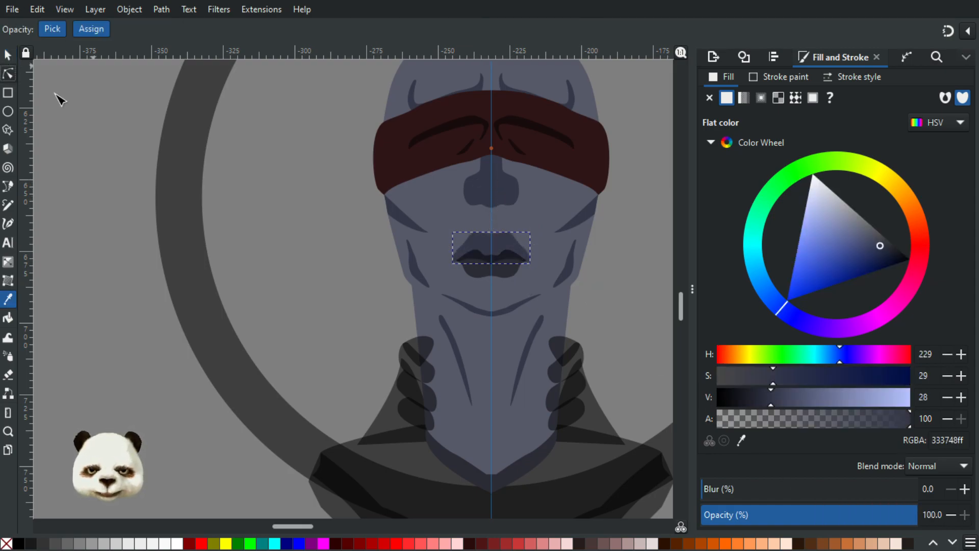
Set the lower lip shape to 100% opacity and fill it with 3f4459, a lighter version of the upper lip's colour.
click(10, 73)
click(484, 271)
drag(826, 514, 919, 515)
key(d)
click(486, 240)
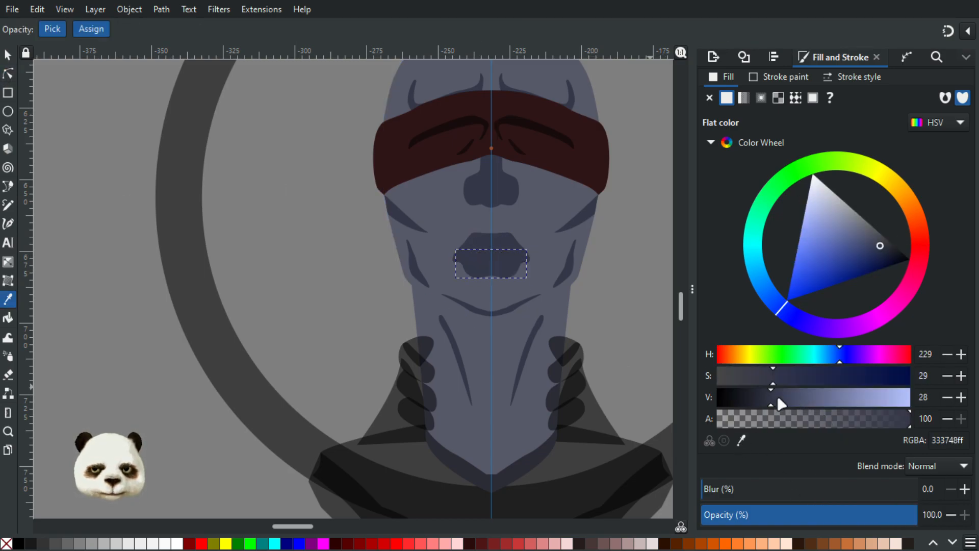
drag(776, 399, 793, 398)
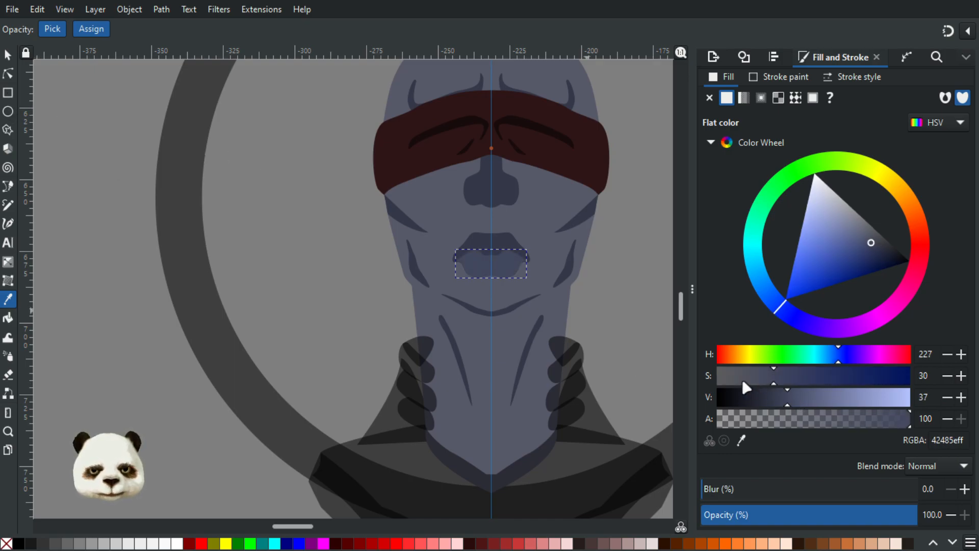
click(784, 399)
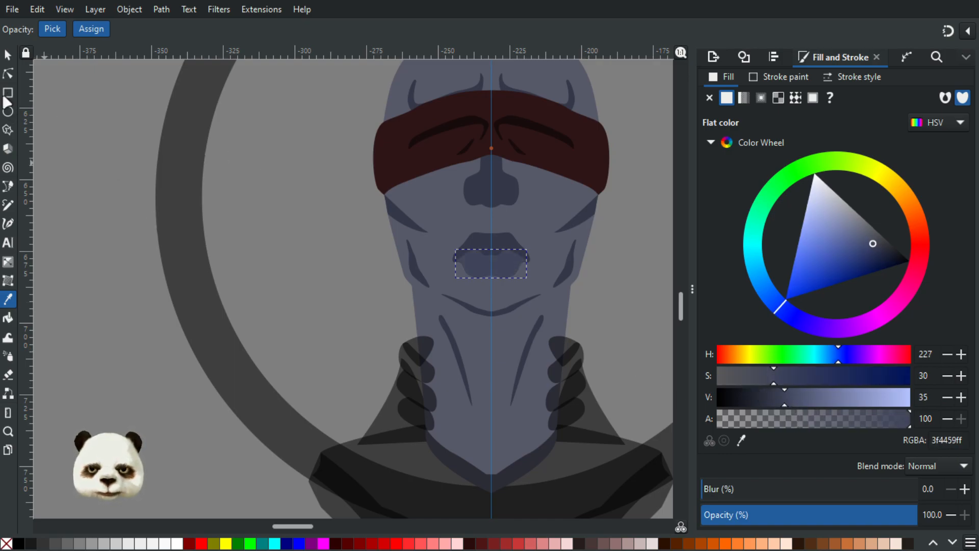
click(8, 54)
scroll(507, 271, up, 4)
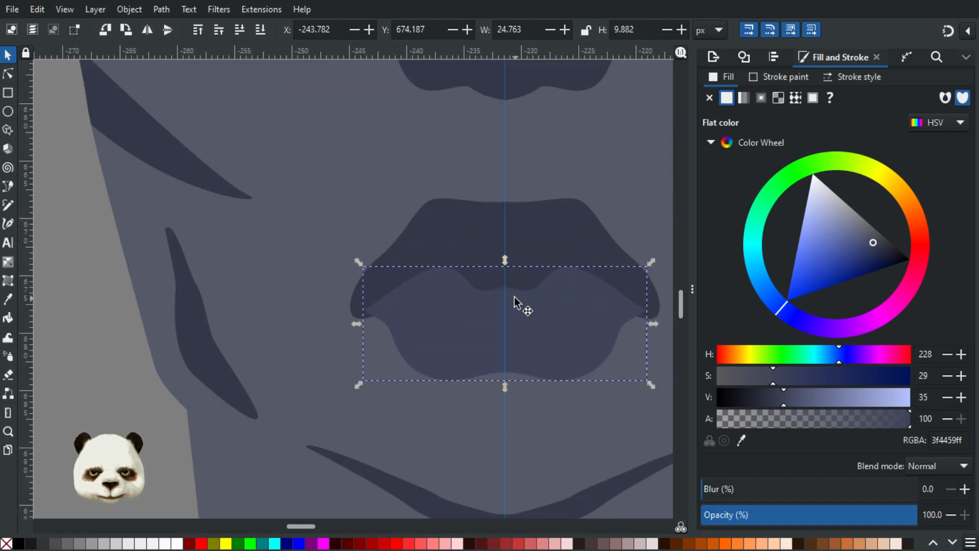
scroll(484, 321, down, 4)
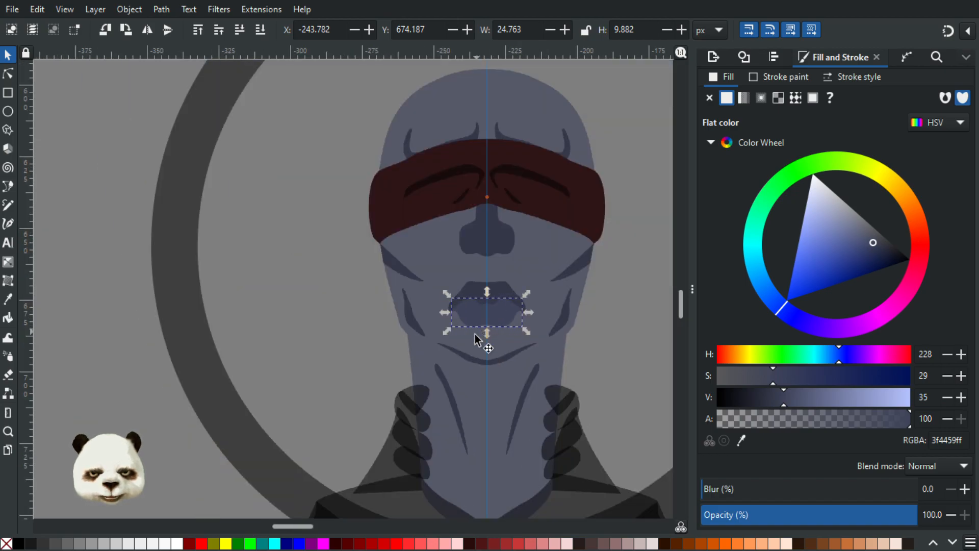
Fill the uppermost rounded lobe beside the neck with 424b68 at 100% opacity and place it behind the neck and the next lobe.
scroll(458, 400, down, 1)
scroll(461, 352, down, 1)
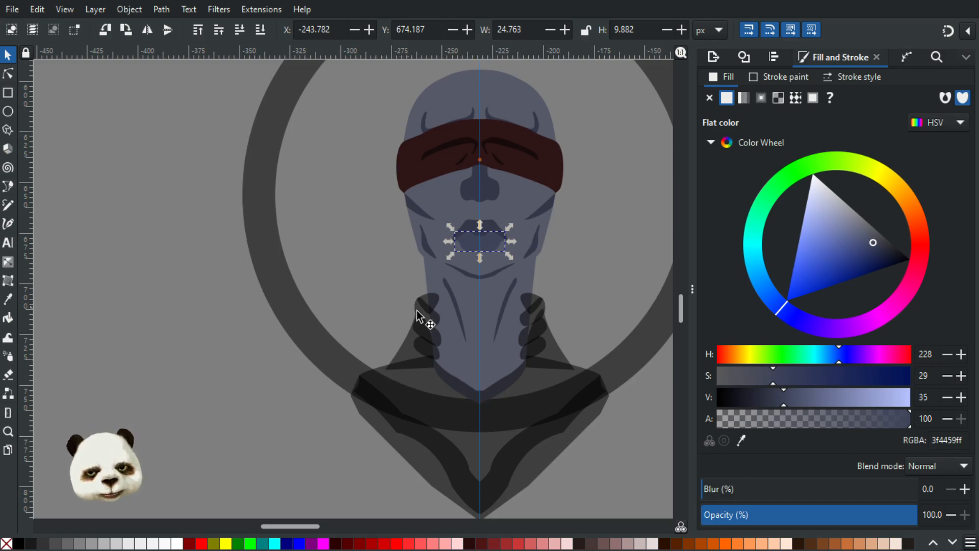
scroll(398, 306, up, 2)
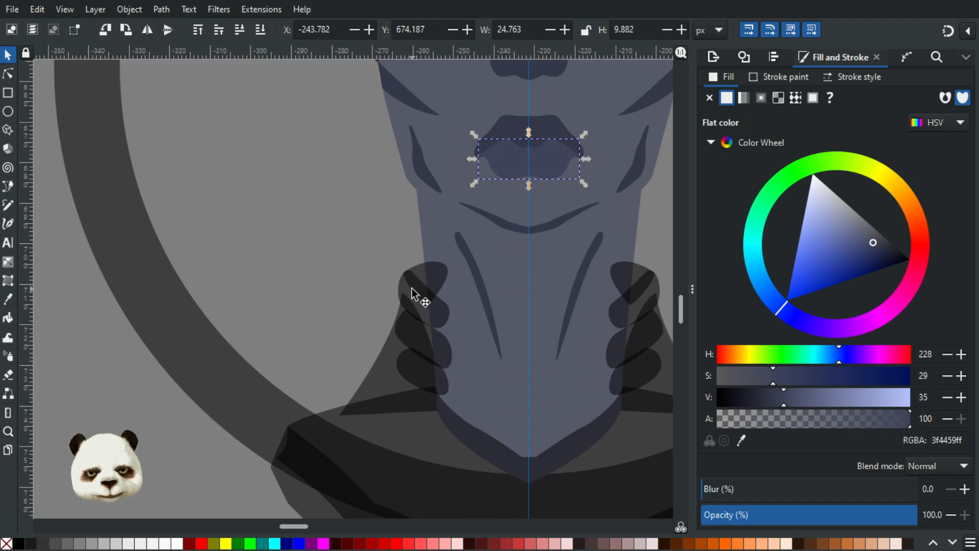
scroll(413, 286, up, 2)
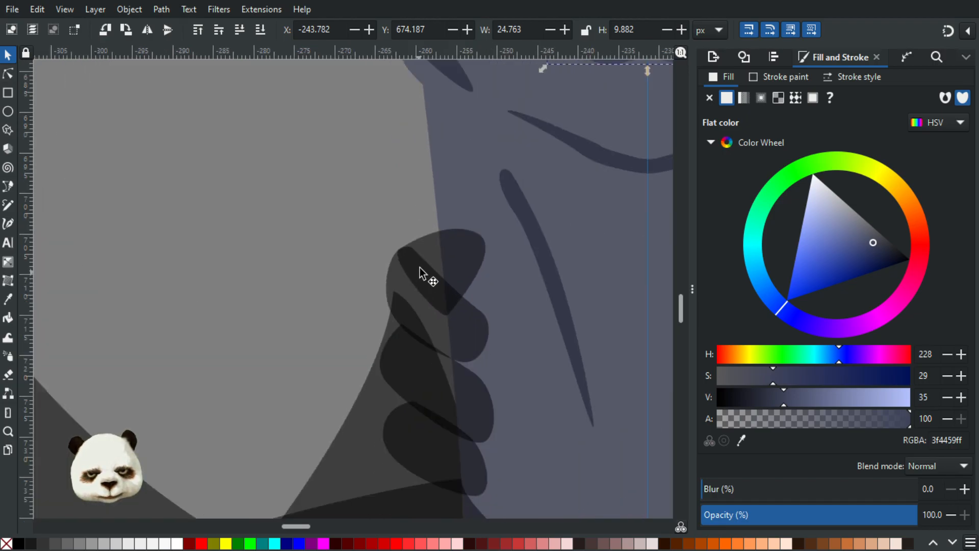
click(424, 246)
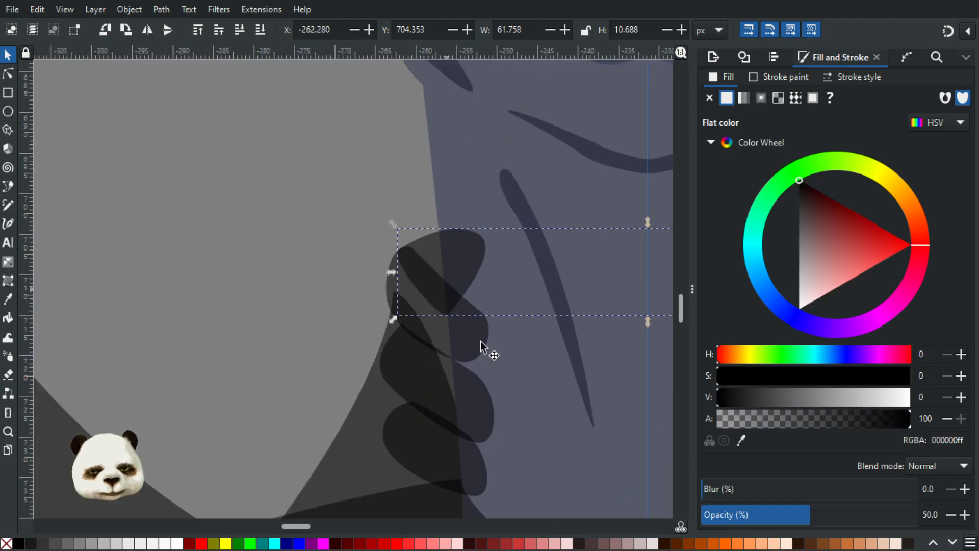
drag(823, 516, 919, 515)
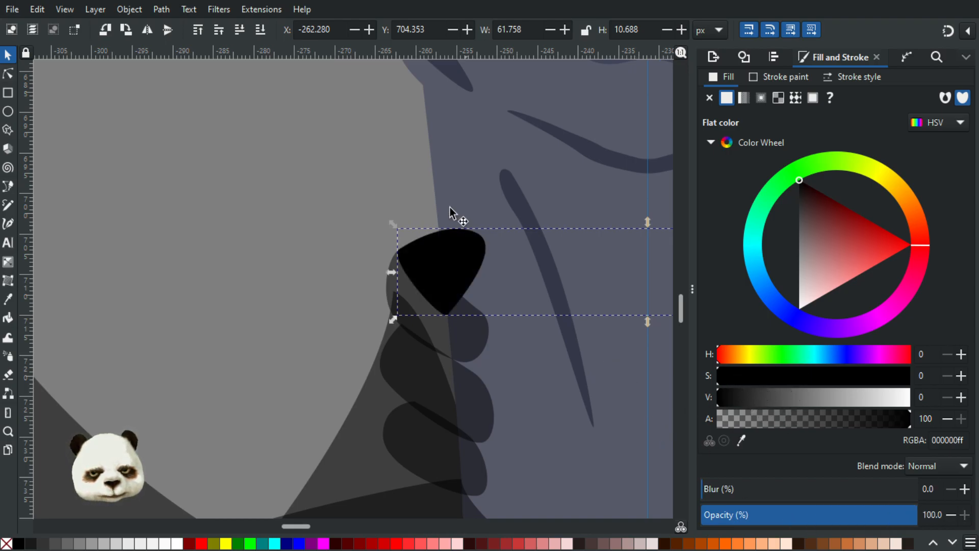
key(d)
click(457, 160)
mouse_move(789, 396)
mouse_down()
mouse_move(779, 393)
mouse_move(801, 378)
mouse_move(791, 383)
mouse_up()
click(795, 400)
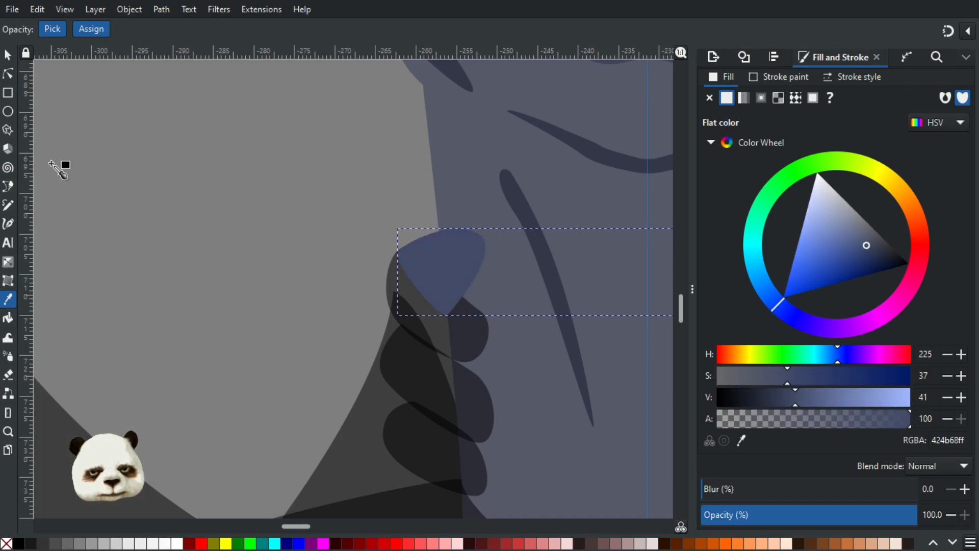
key(s)
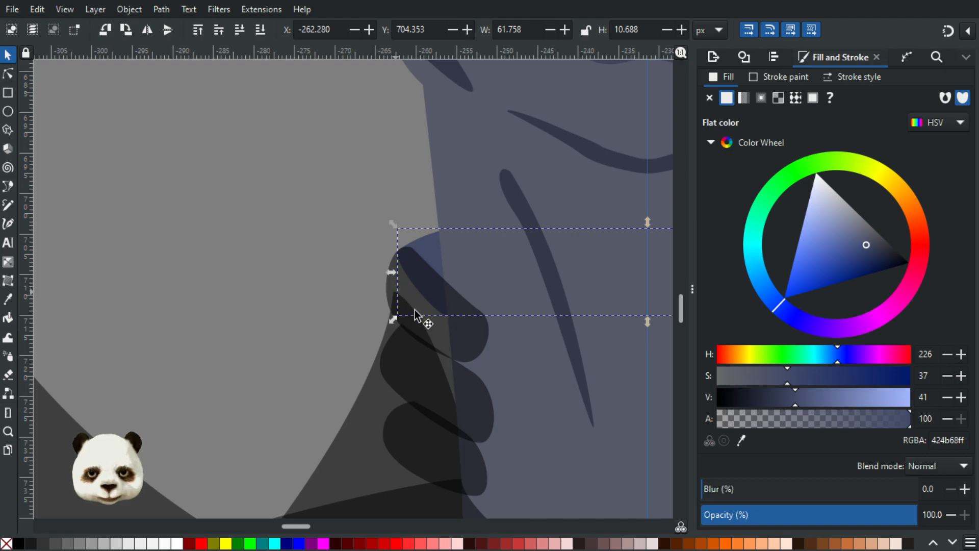
Fill the three lower lobes beside the neck with the uppermost lobe's colour 424b68 and set their opacity to 100%.
click(430, 286)
key(d)
click(439, 249)
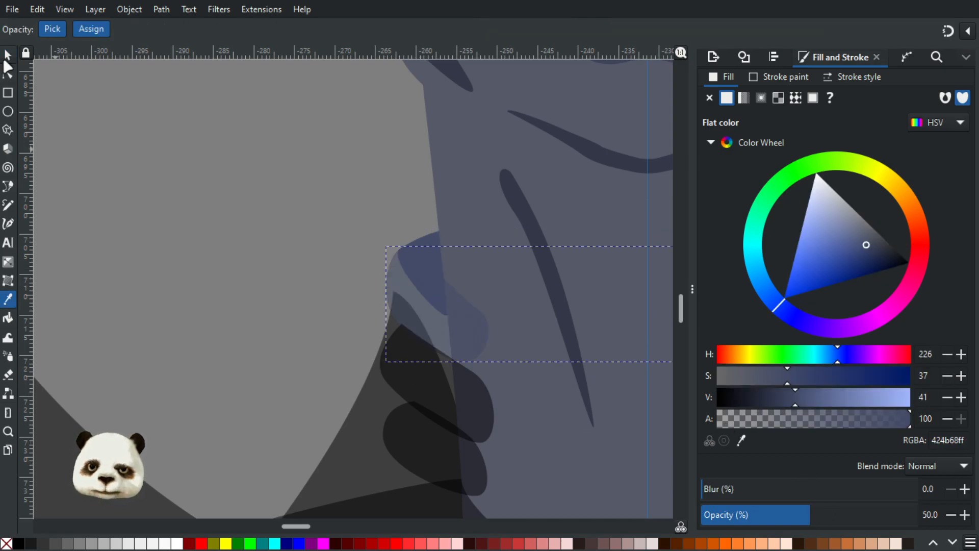
click(7, 56)
shift+click(449, 393)
shift+click(449, 457)
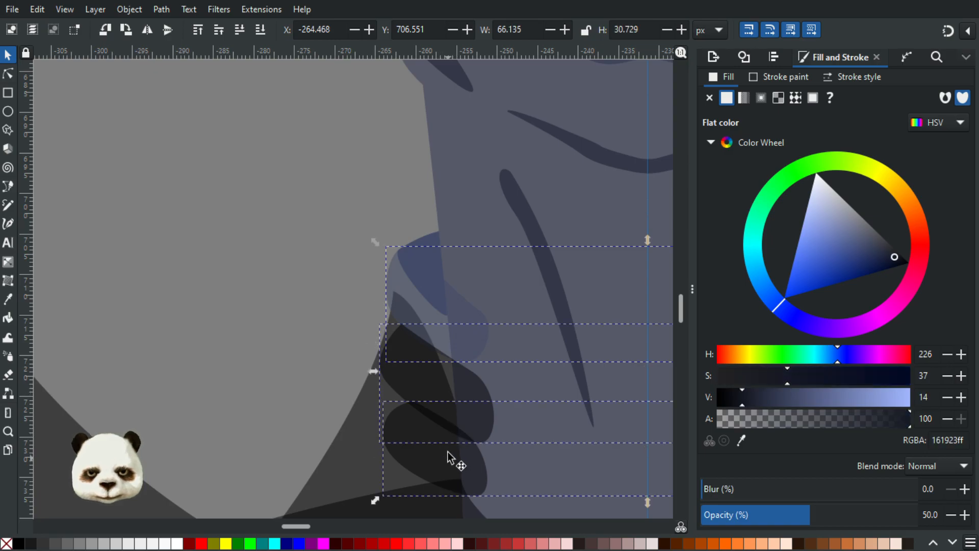
key(d)
click(436, 249)
drag(851, 516, 924, 515)
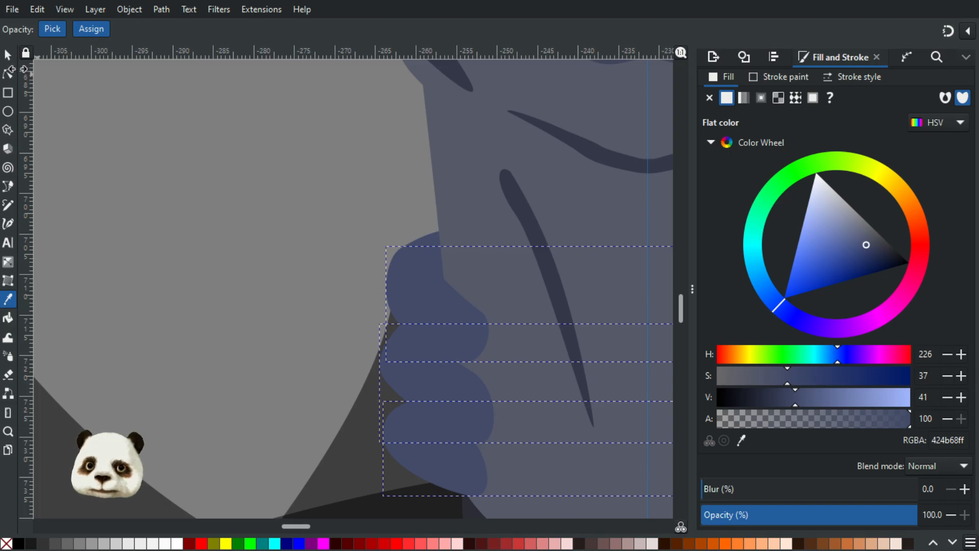
Darken the second-lowest lobe beside the neck to 394059 by setting its HSV value to 35.
click(14, 60)
click(389, 364)
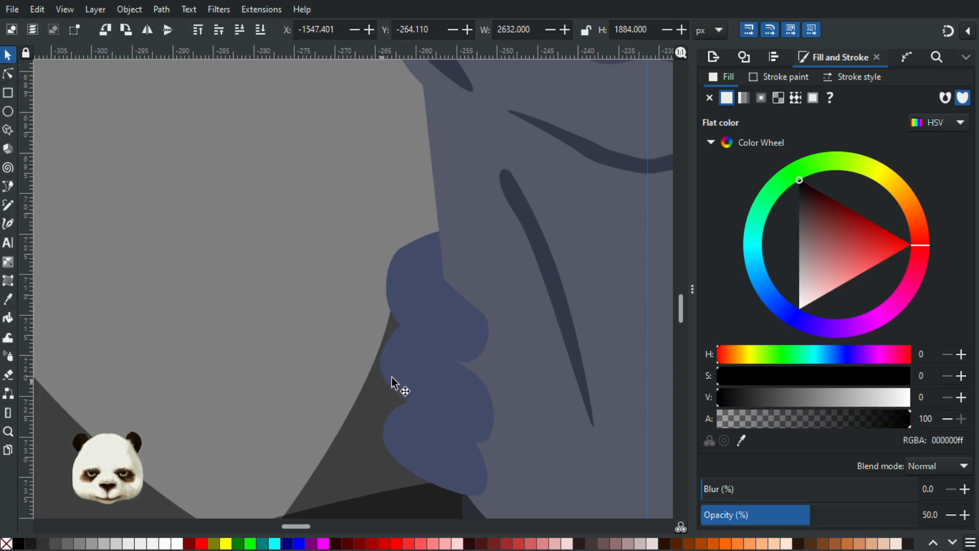
click(585, 386)
key(Escape)
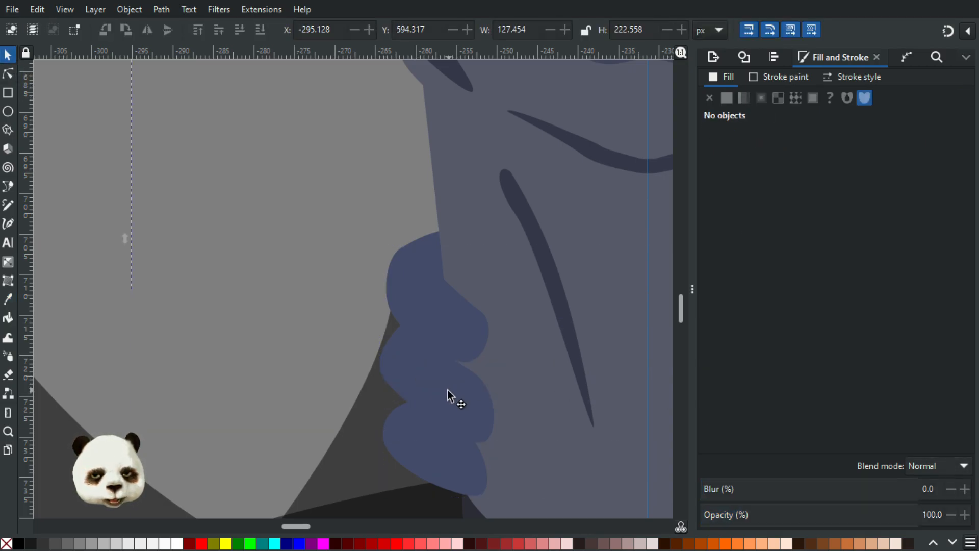
click(448, 390)
click(785, 397)
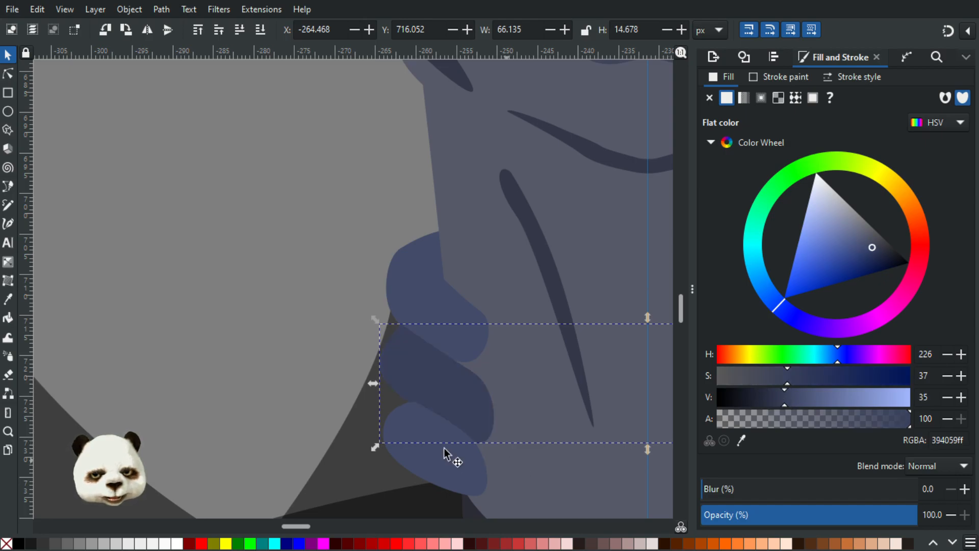
Darken the lowest lobe beside the neck to 333a50 by setting its HSV value to 31.
click(439, 449)
click(788, 397)
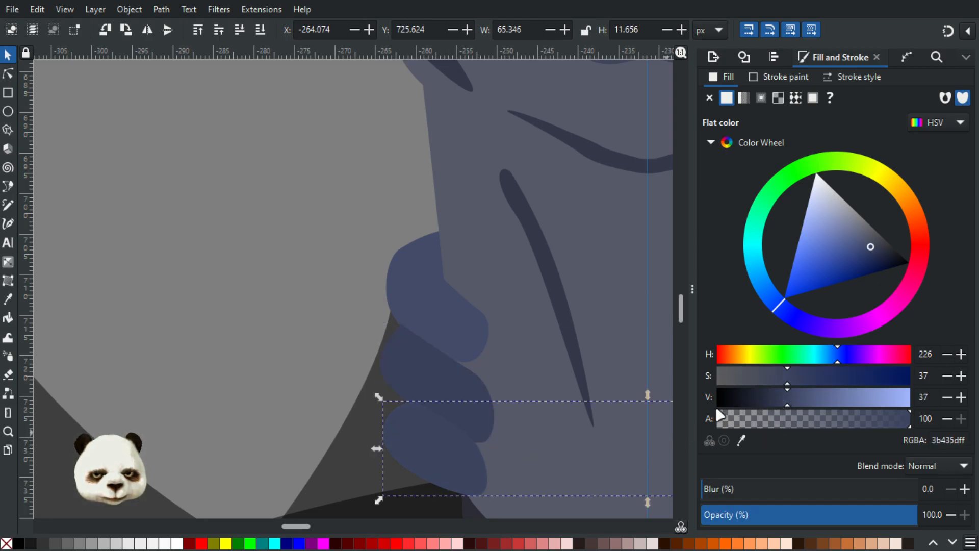
click(777, 398)
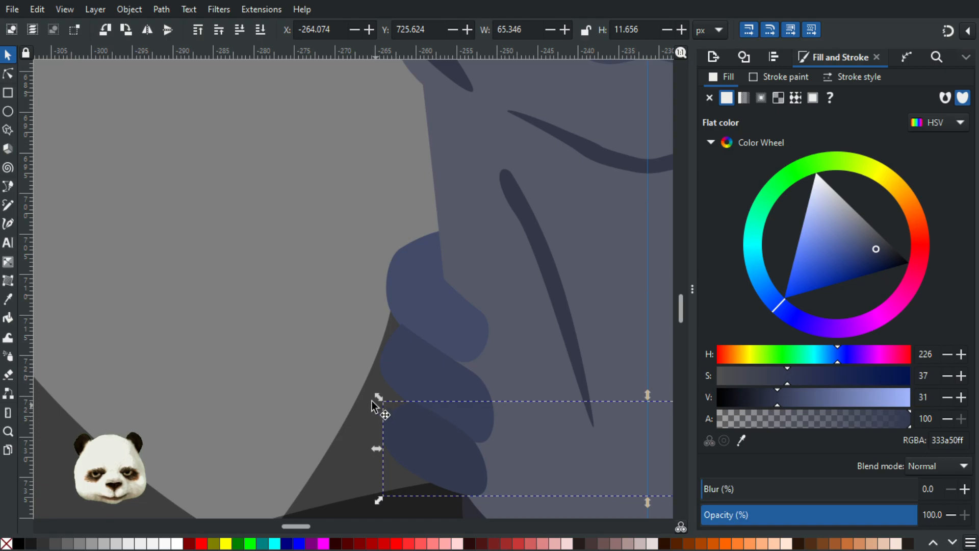
click(400, 365)
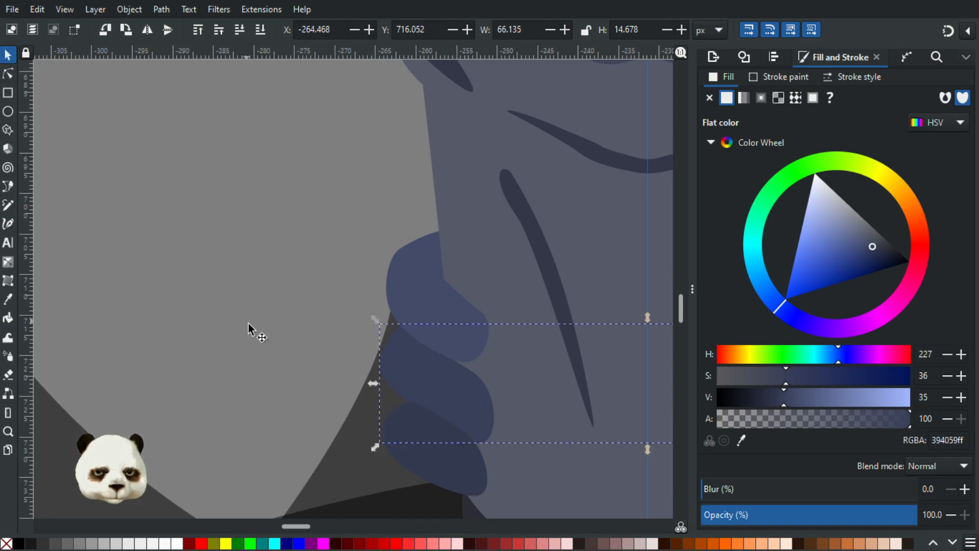
click(437, 474)
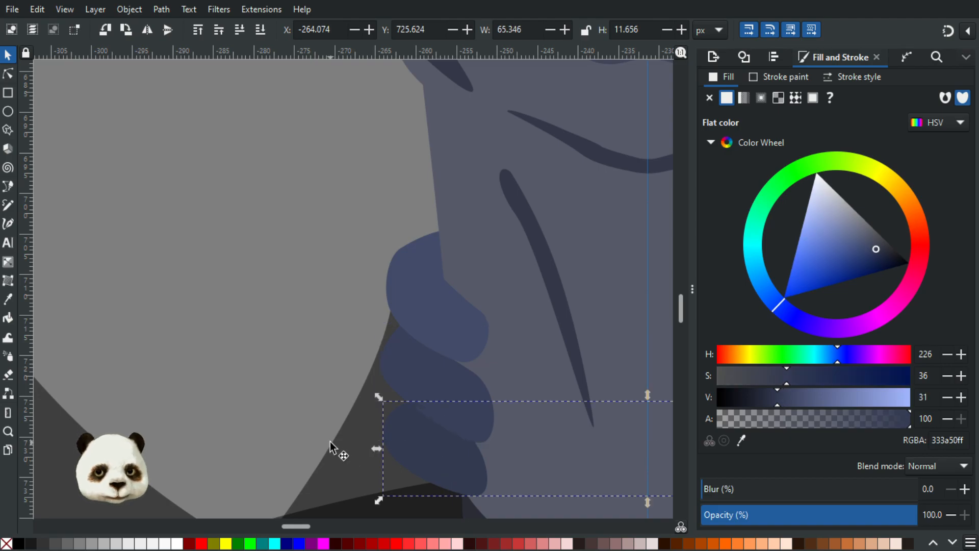
scroll(329, 442, down, 3)
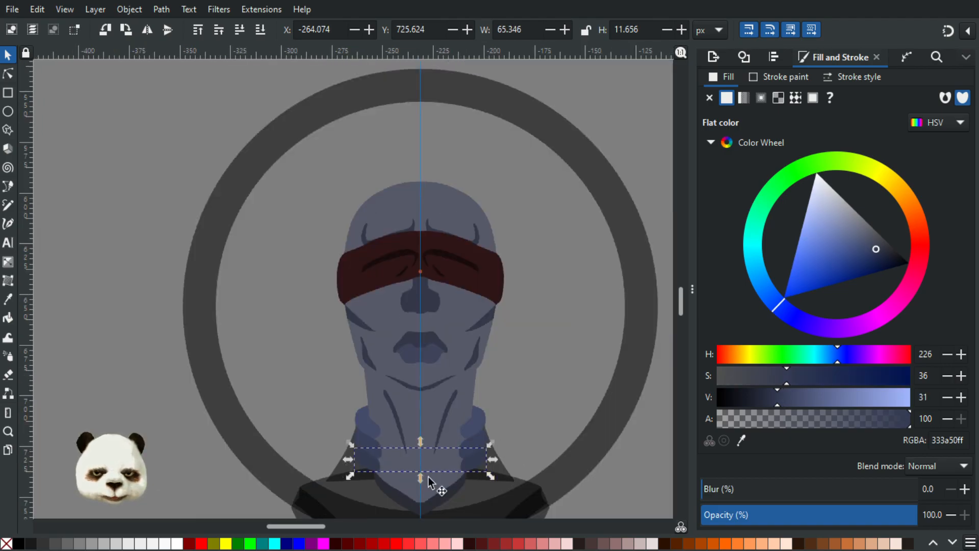
Fill the collar shape behind the neck with the blindfold's dark red 2e1616 and set its opacity to 100%.
scroll(342, 482, up, 3)
click(344, 423)
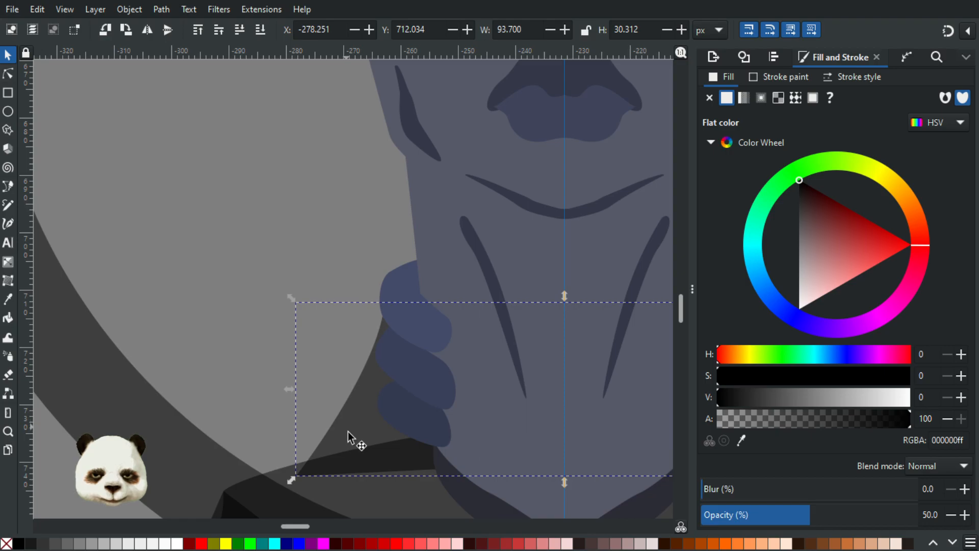
scroll(350, 437, up, 2)
key(d)
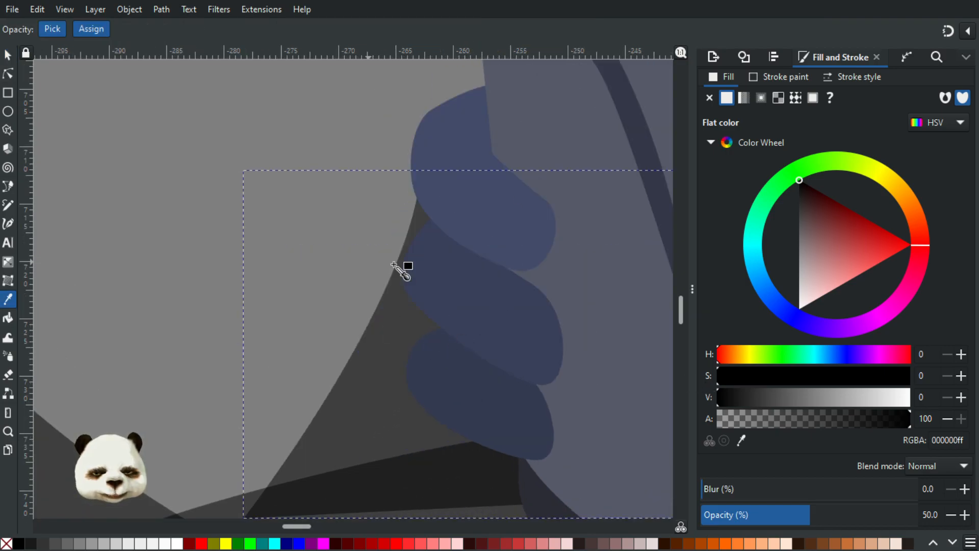
scroll(534, 360, down, 2)
scroll(556, 400, down, 2)
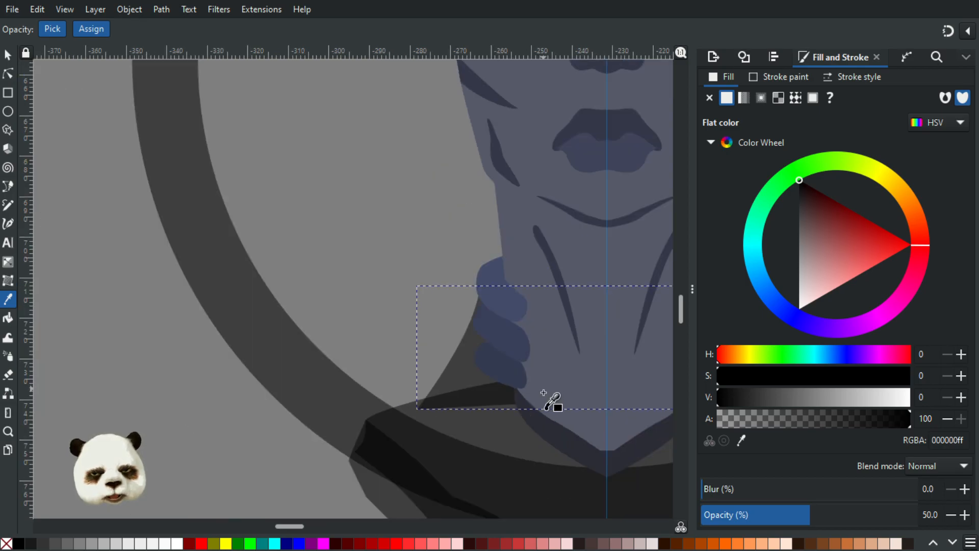
scroll(372, 387, right, 6)
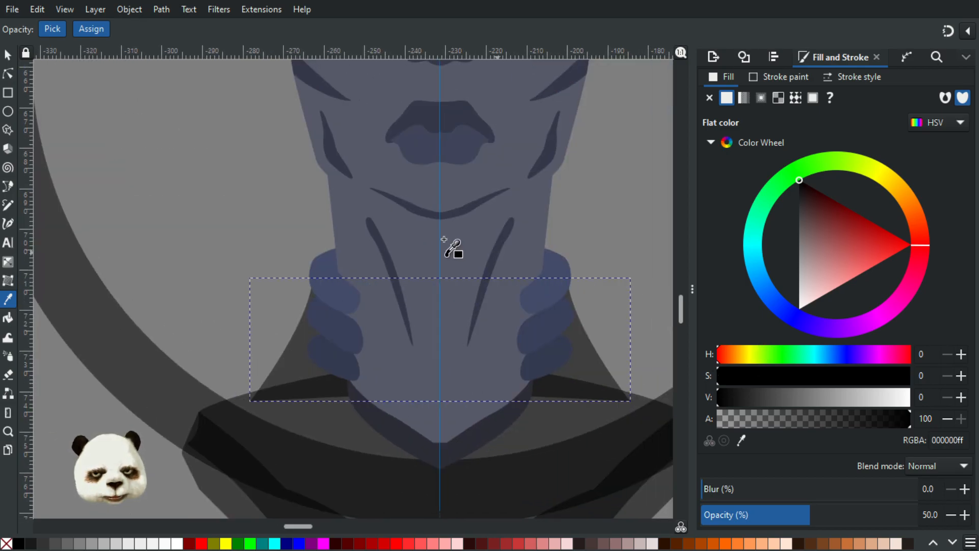
scroll(453, 246, down, 2)
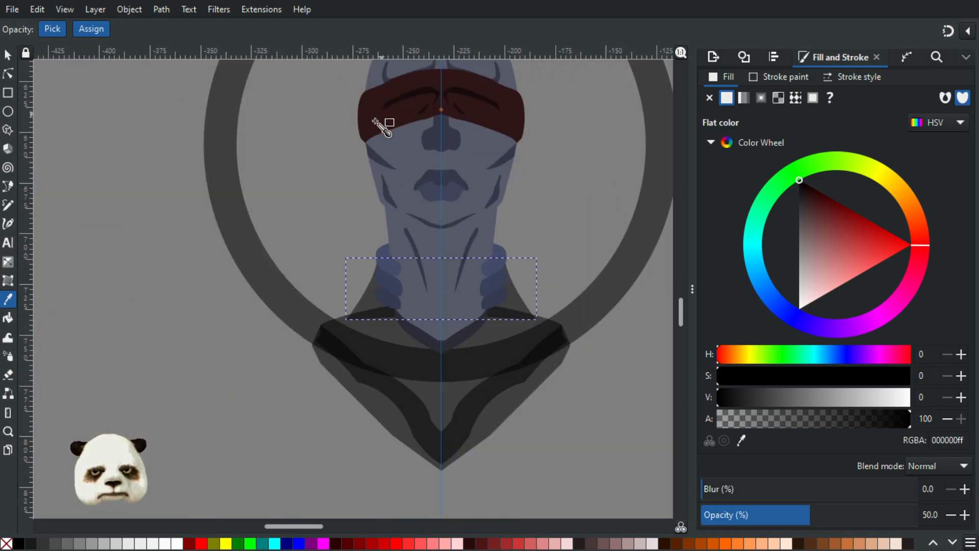
click(386, 131)
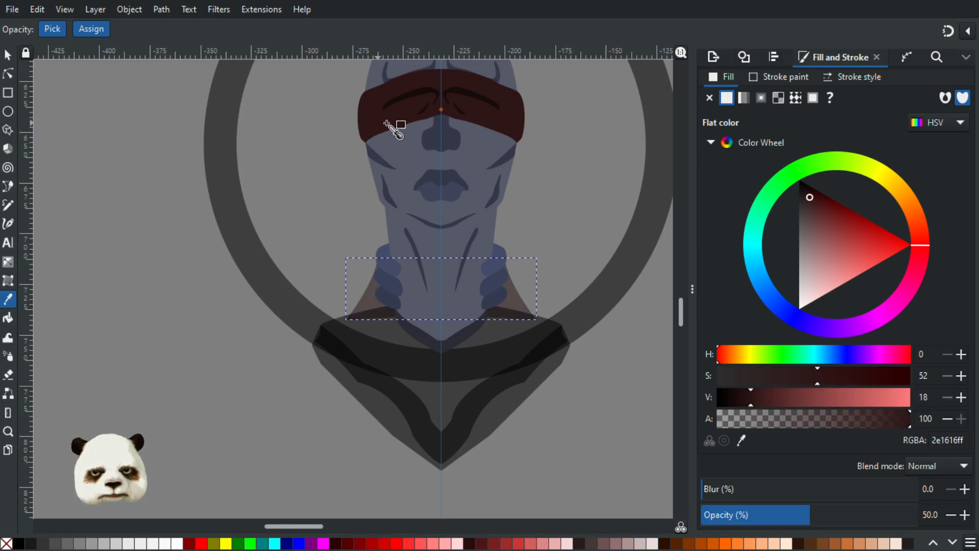
drag(862, 523, 924, 516)
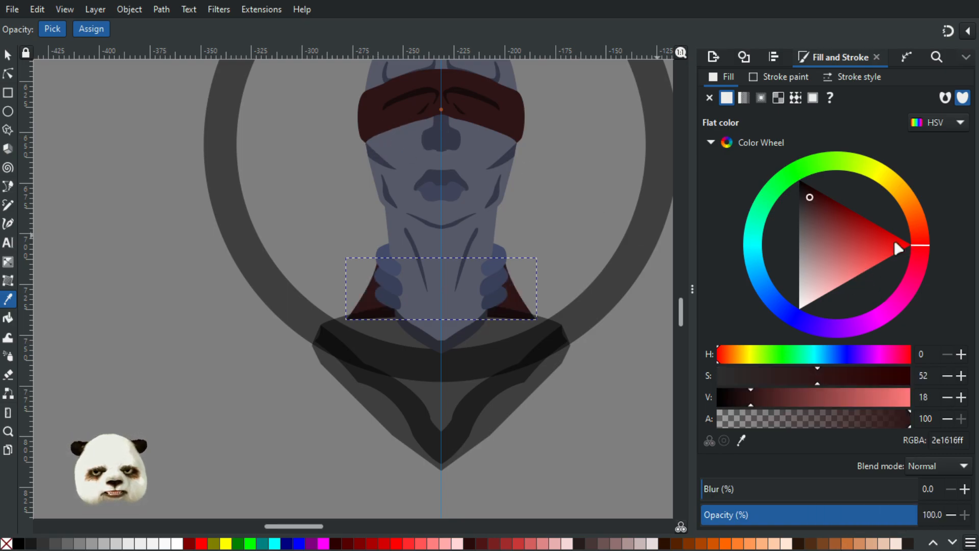
Lighten the collar shape behind the neck to 412626 with an HSV saturation of 42 and value of 25.
click(838, 378)
mouse_move(758, 400)
mouse_down()
mouse_move(779, 401)
mouse_move(766, 401)
mouse_up()
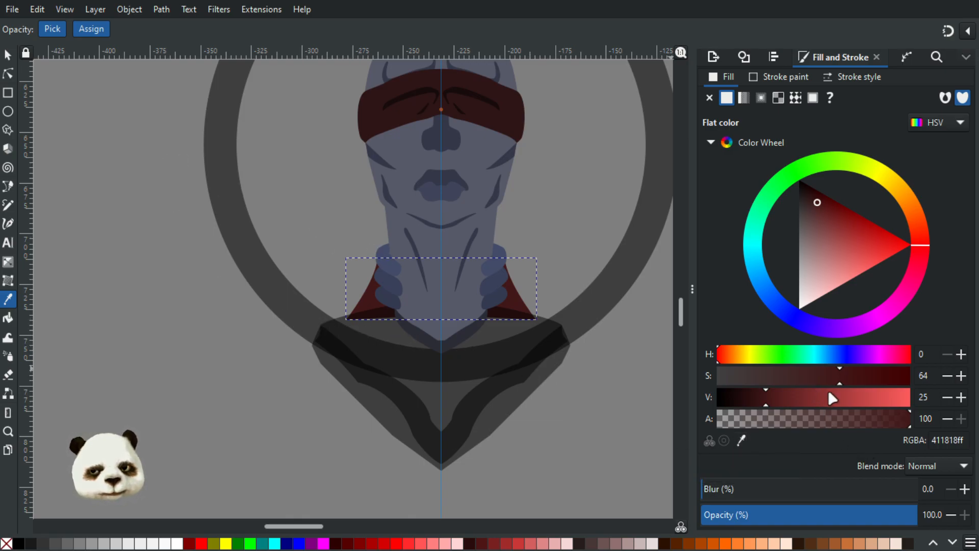
mouse_move(830, 380)
mouse_down()
mouse_move(779, 381)
mouse_move(797, 381)
mouse_up()
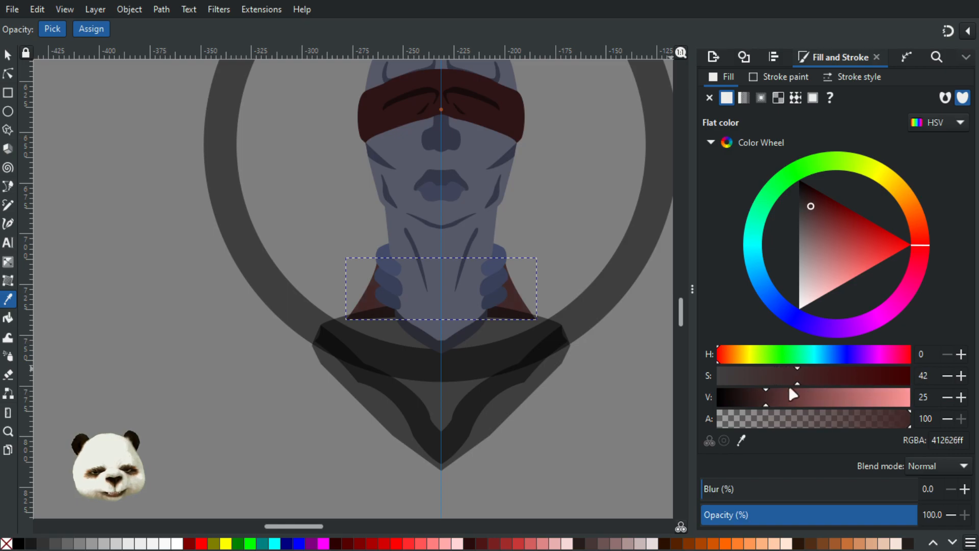
Fill the large front collar shape below the neck with the back collar's colour 412626 at 100% opacity.
click(8, 55)
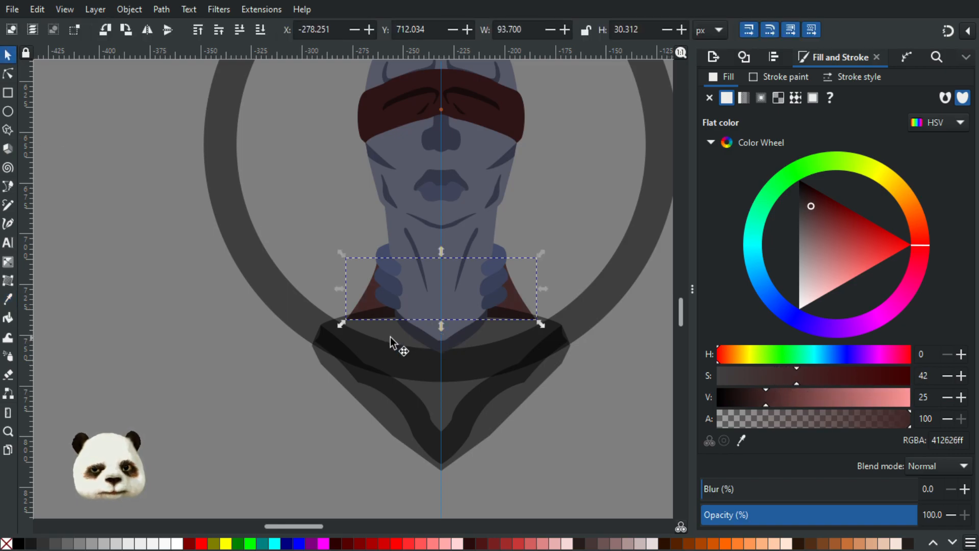
scroll(369, 318, up, 4)
key(d)
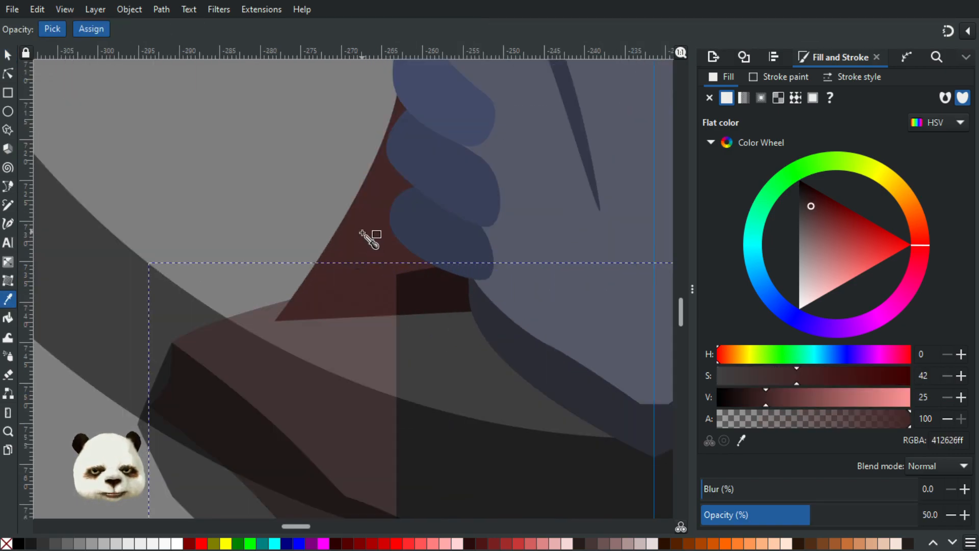
scroll(387, 255, down, 2)
click(432, 286)
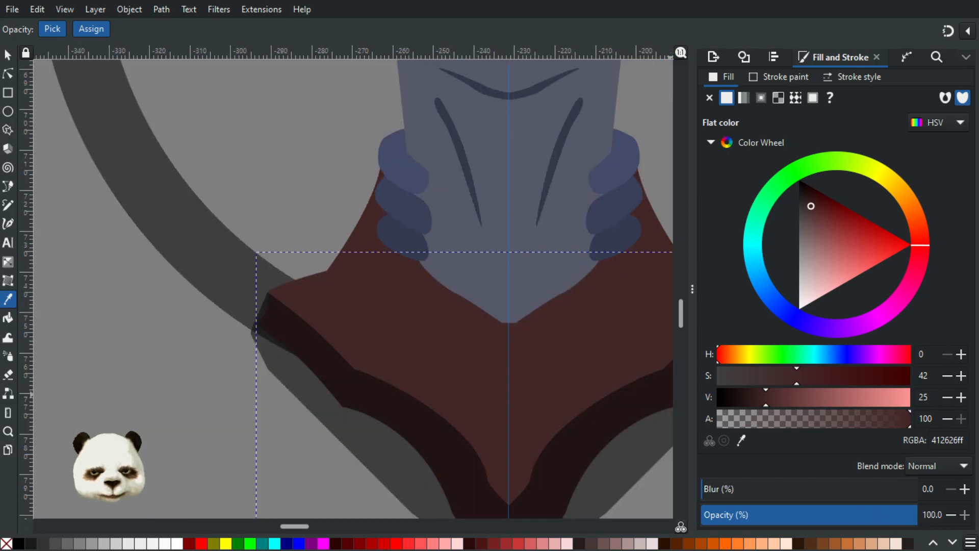
scroll(329, 375, down, 1)
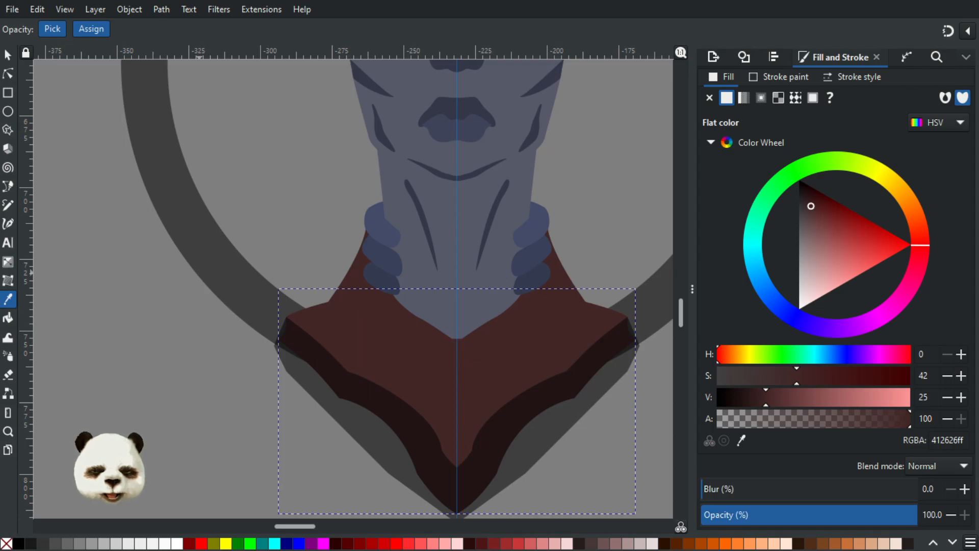
Fill the lower outer collar shape with the front collar's colour, darken it to 321d1d with HSV value 20, and set 100% opacity.
click(8, 55)
click(385, 432)
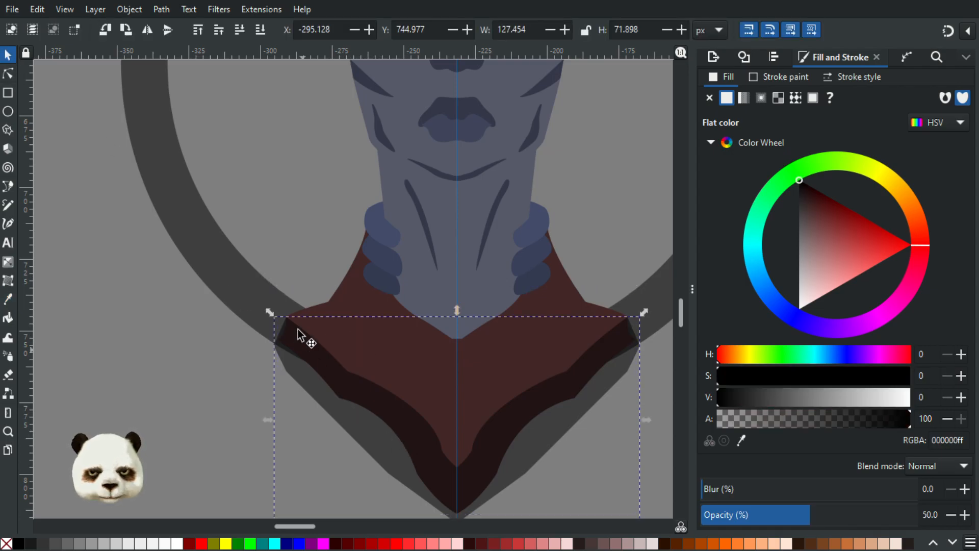
key(d)
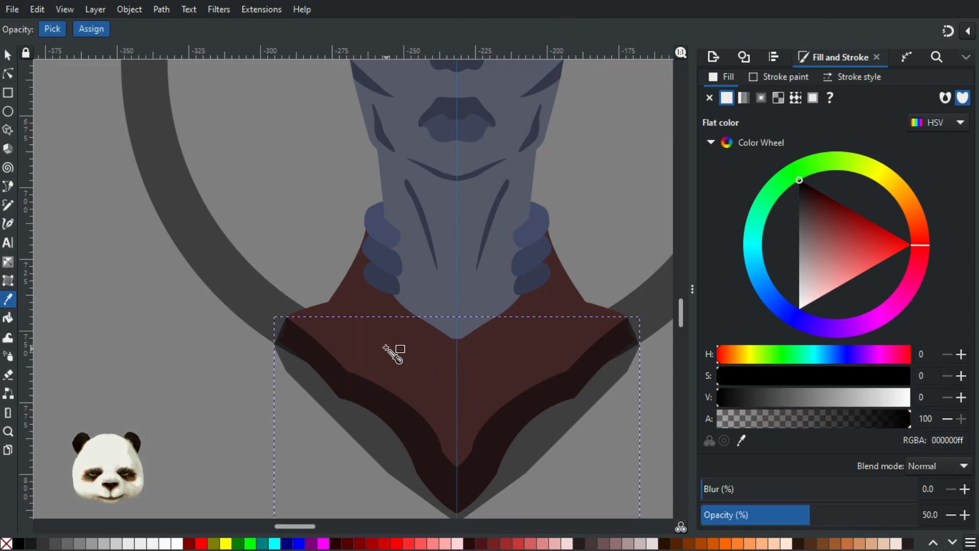
click(387, 348)
drag(757, 400, 754, 400)
drag(834, 512, 918, 511)
scroll(498, 415, down, 3)
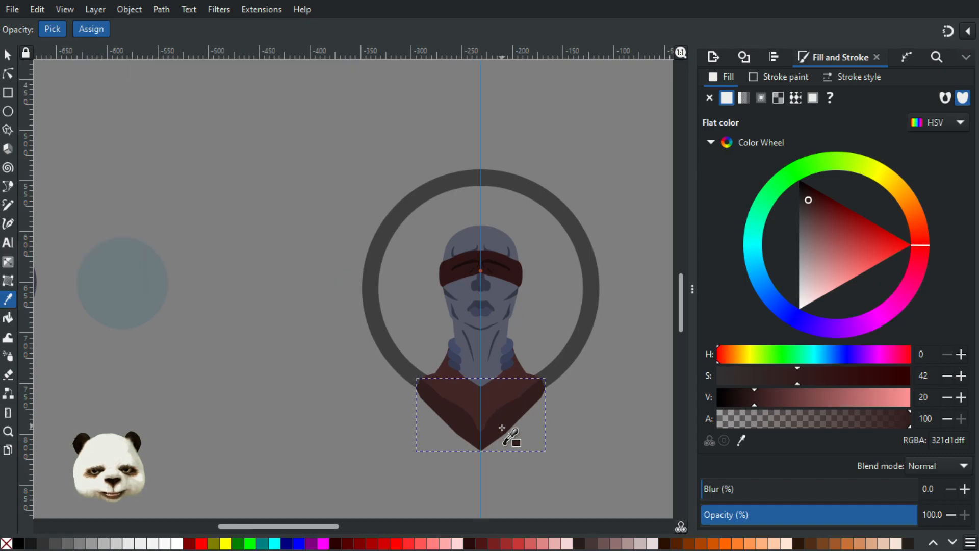
Fill the ring around the bust with a collar-based 3e3434, using HSV saturation 16 and value 24, at 100% opacity.
scroll(502, 428, up, 1)
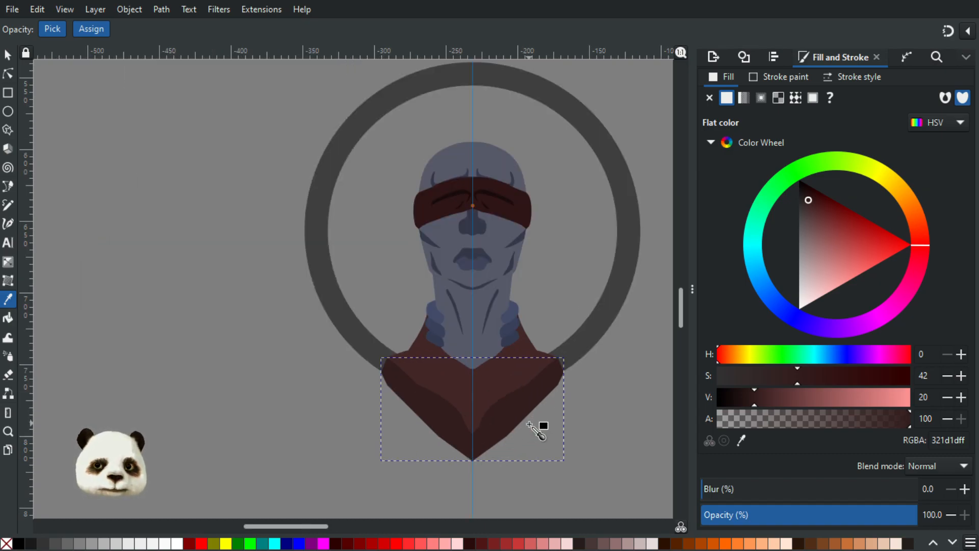
click(8, 54)
click(324, 214)
key(d)
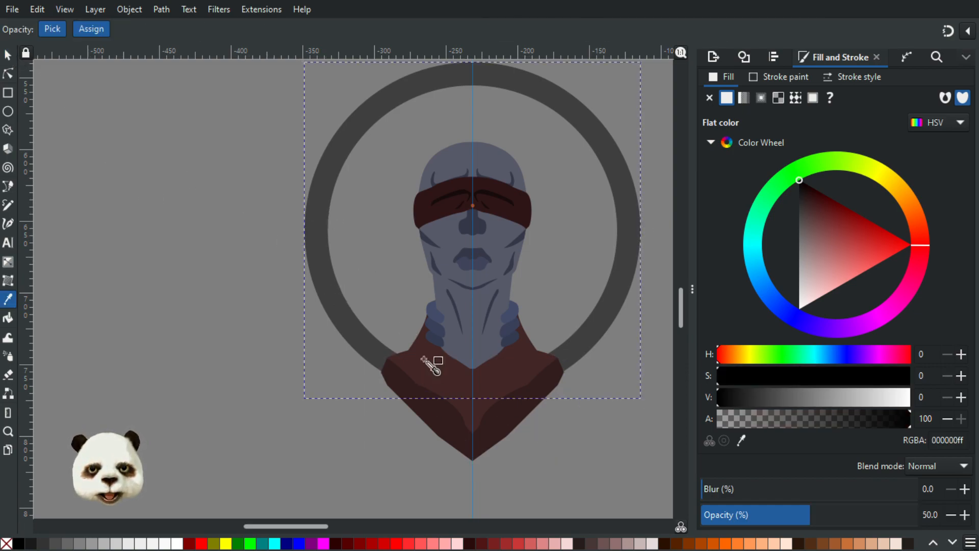
click(427, 371)
drag(820, 517, 918, 516)
mouse_move(780, 377)
mouse_down()
mouse_move(756, 376)
mouse_move(762, 402)
mouse_up()
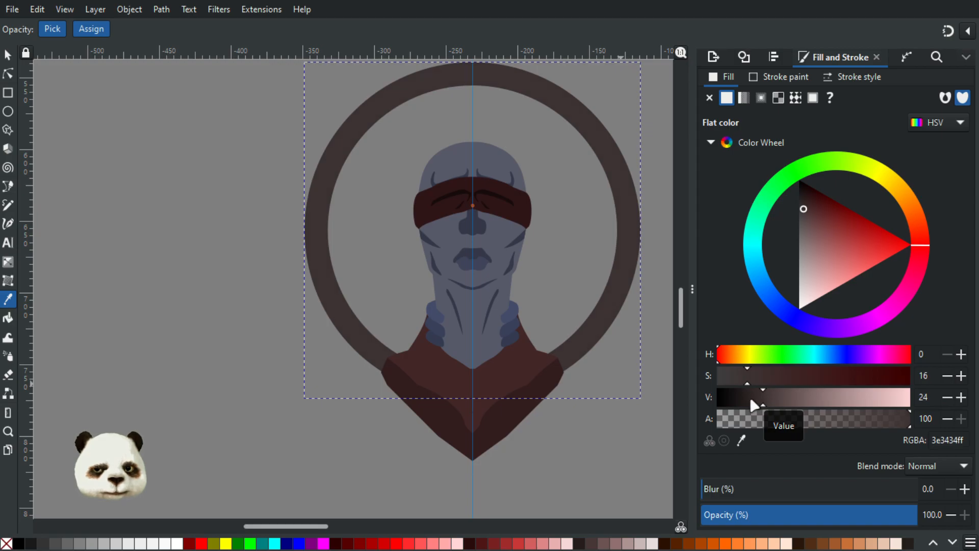
Lighten the ring to the greyish 675d5d by setting its HSV saturation to 9 and value to 40.
scroll(605, 400, down, 4)
scroll(606, 400, up, 3)
scroll(554, 330, up, 2)
scroll(529, 326, down, 2)
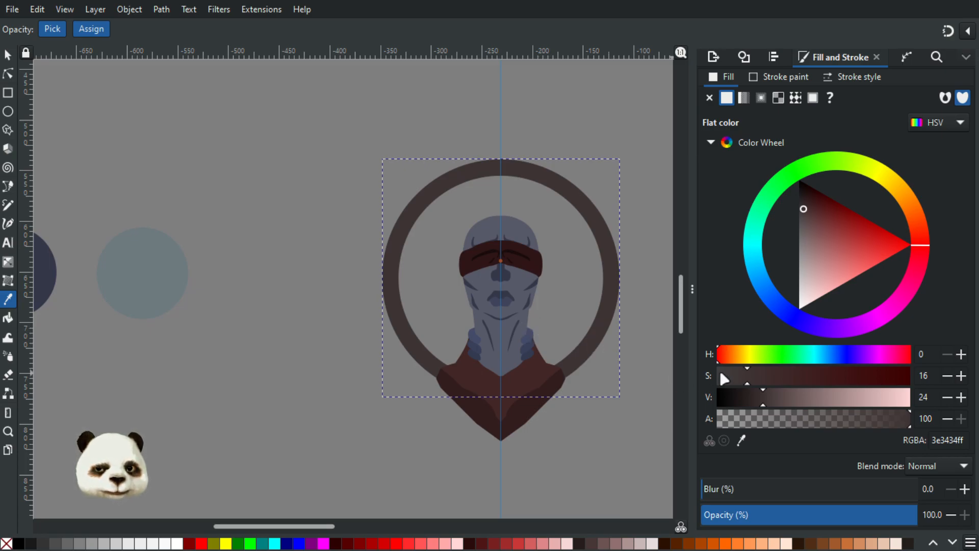
click(735, 376)
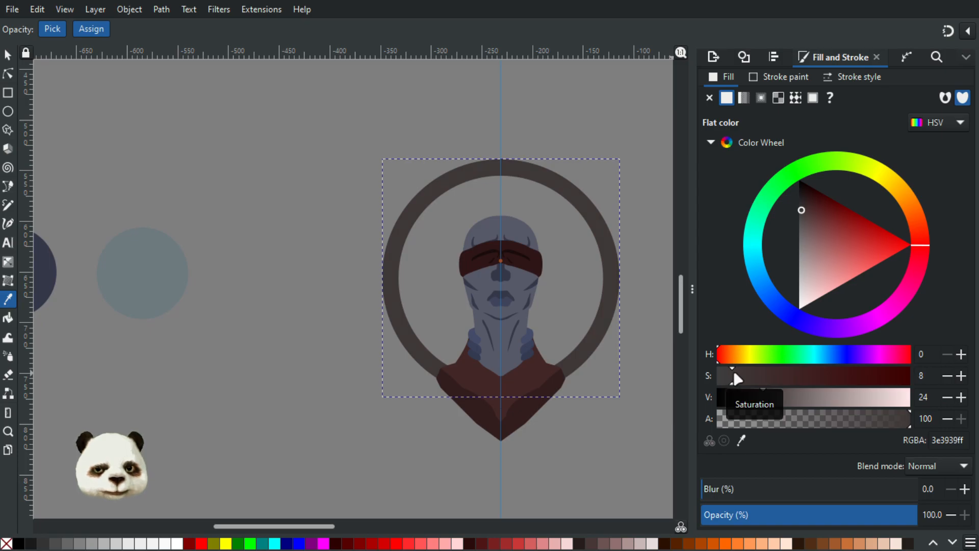
drag(808, 409, 795, 404)
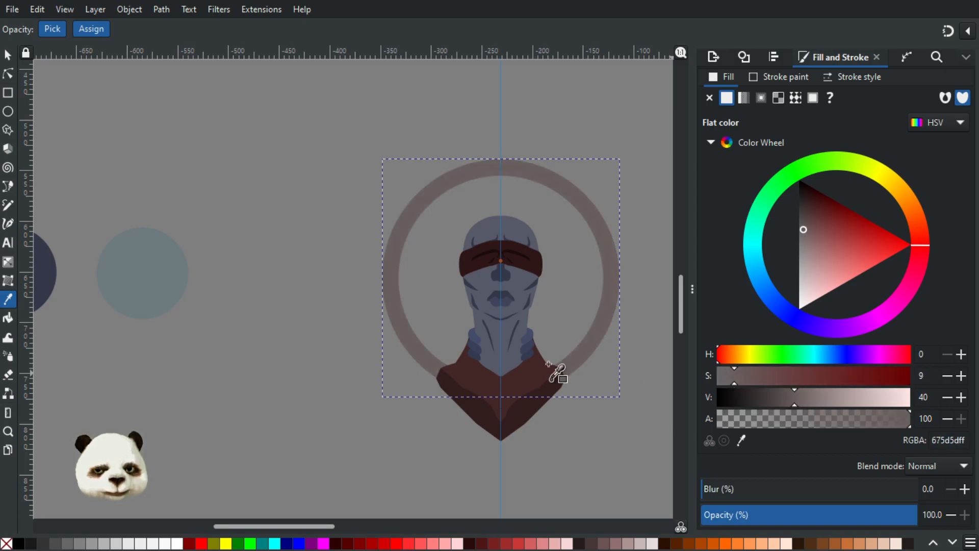
Set the opacity of the large black background rectangle to 100%.
scroll(432, 358, down, 5)
click(8, 55)
click(313, 208)
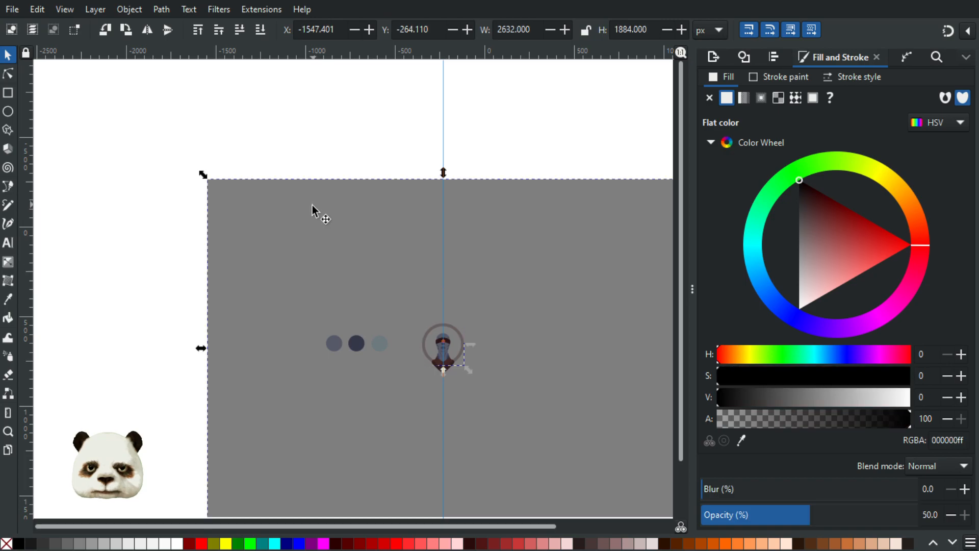
drag(824, 513, 919, 515)
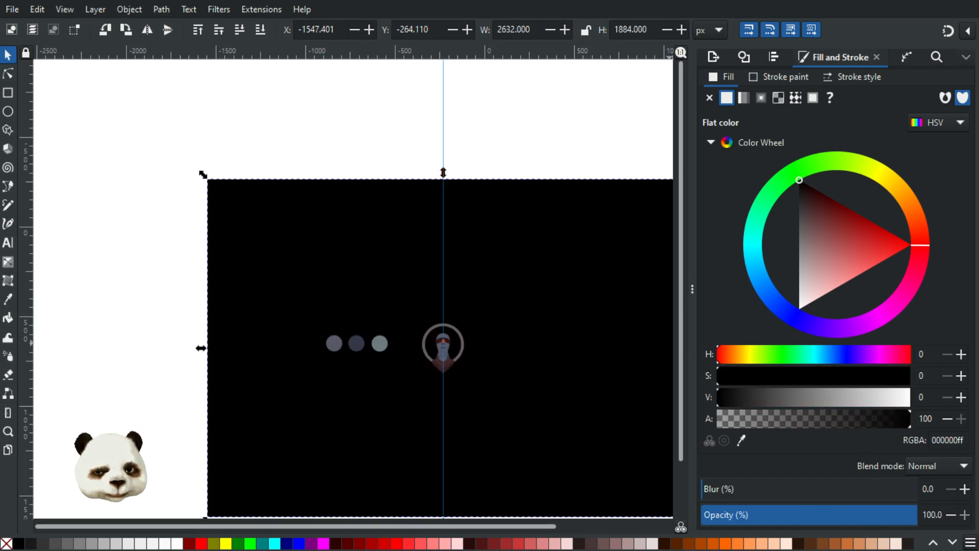
Recolour the background rectangle from the dark grey 1a1a1a swatch and darken it to 151515 with an HSV value of 8.
ctrl+scroll(415, 378, up, 3)
ctrl+scroll(535, 332, up, 2)
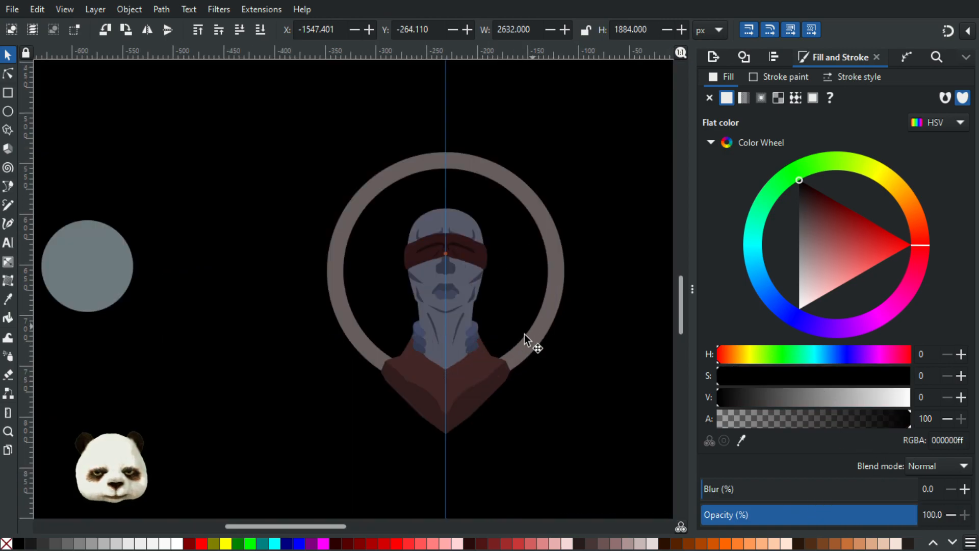
ctrl+scroll(530, 340, down, 1)
scroll(536, 392, down, 1)
drag(543, 386, 519, 324)
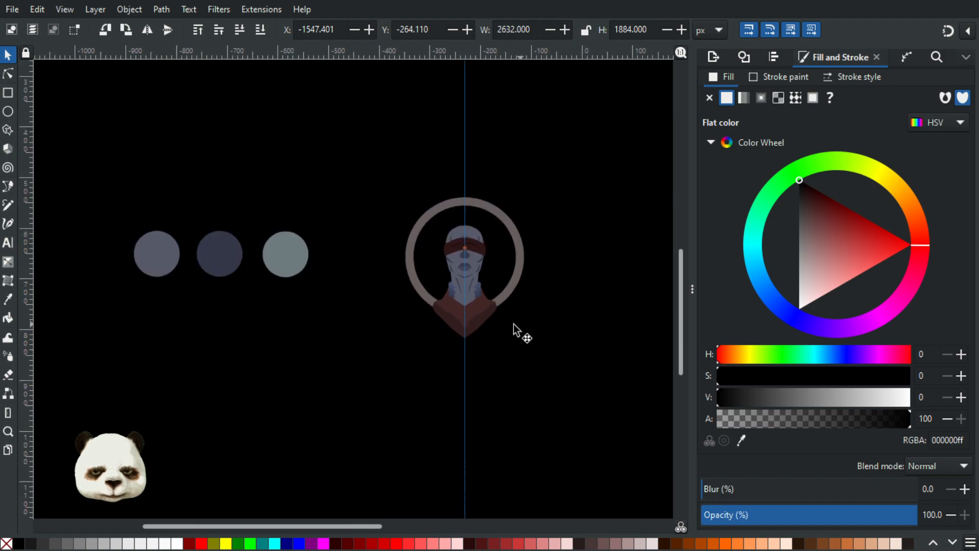
ctrl+scroll(485, 310, up, 1)
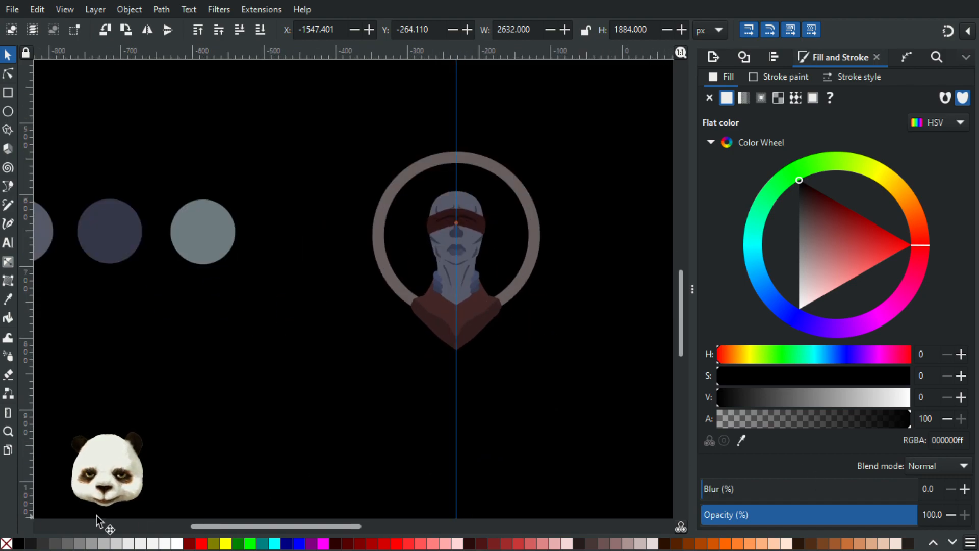
click(31, 545)
ctrl+scroll(213, 349, down, 1)
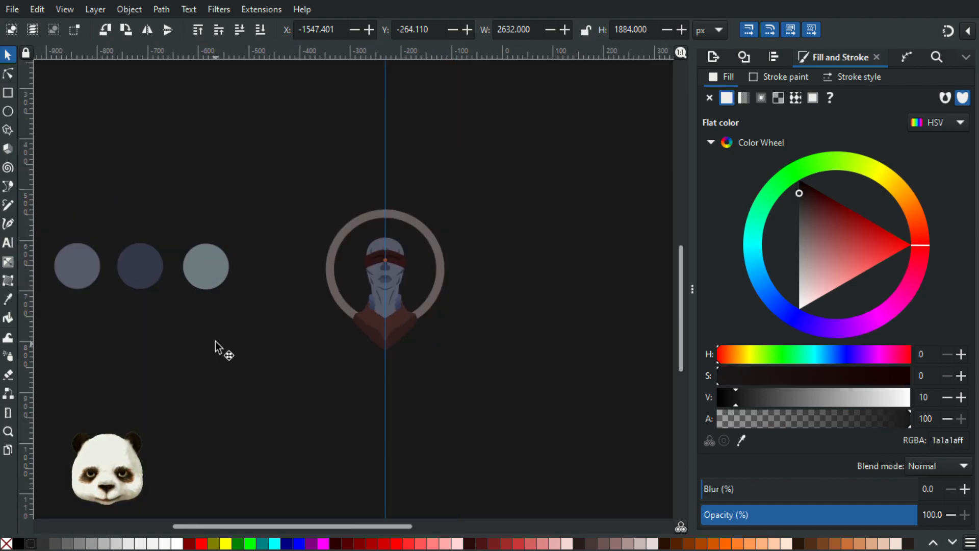
ctrl+scroll(220, 323, up, 1)
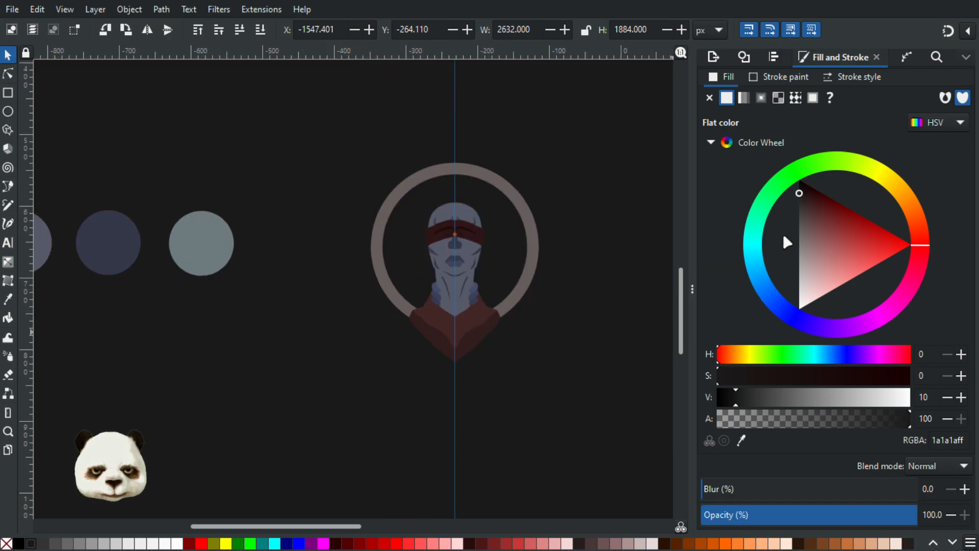
drag(735, 401, 732, 401)
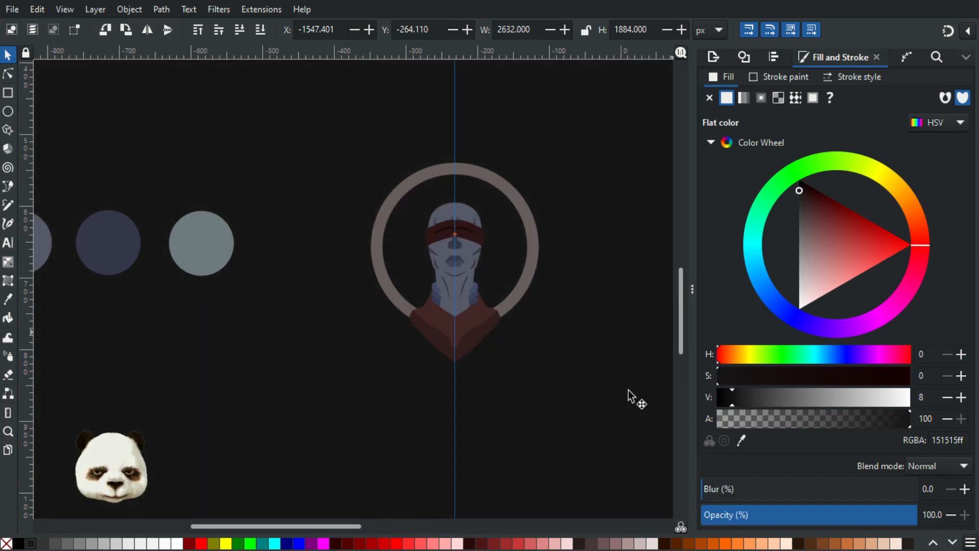
drag(311, 389, 344, 391)
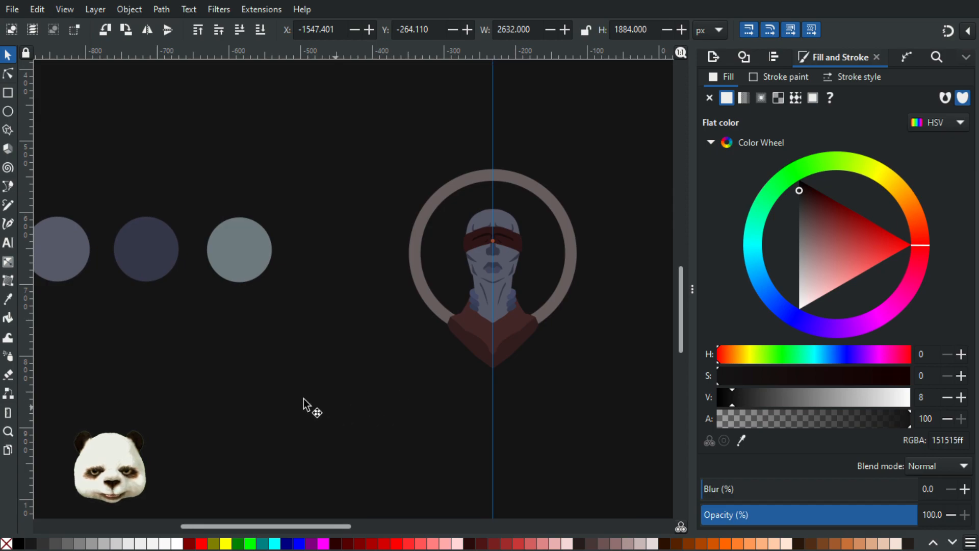
ctrl+scroll(292, 397, down, 1)
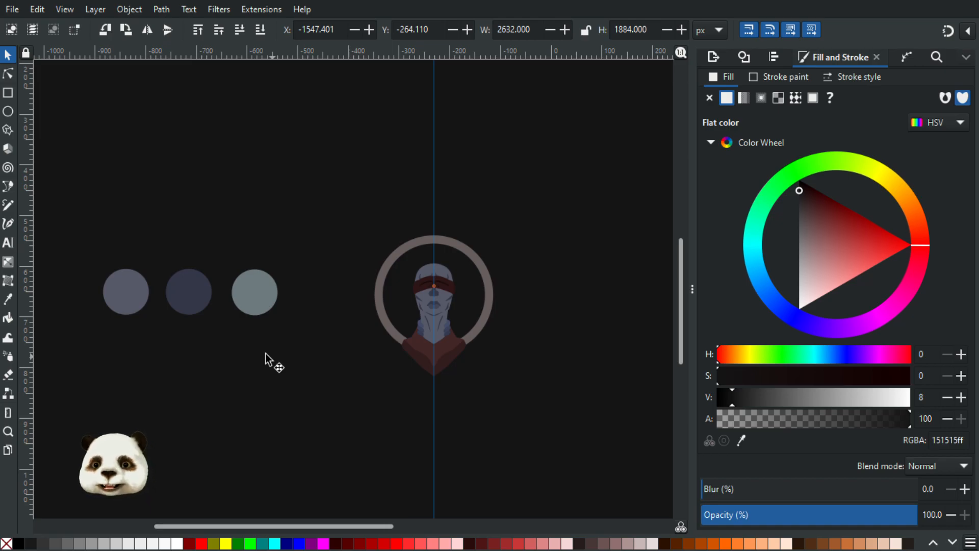
scroll(401, 382, up, 3)
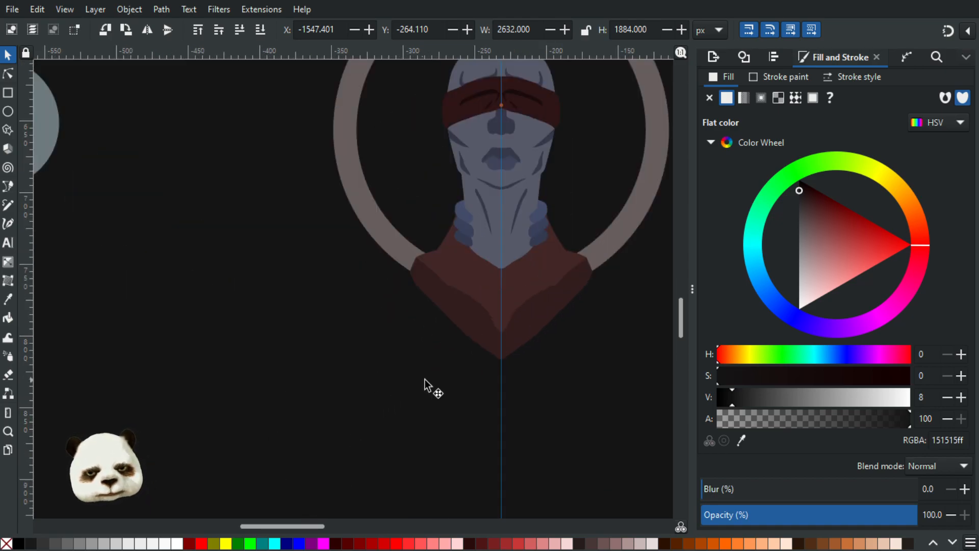
drag(411, 356, 331, 425)
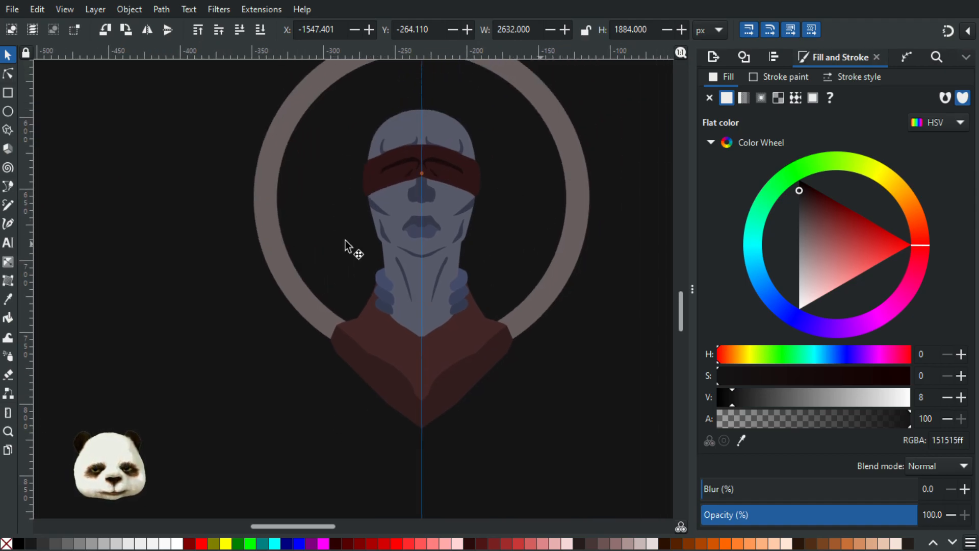
scroll(407, 285, down, 2)
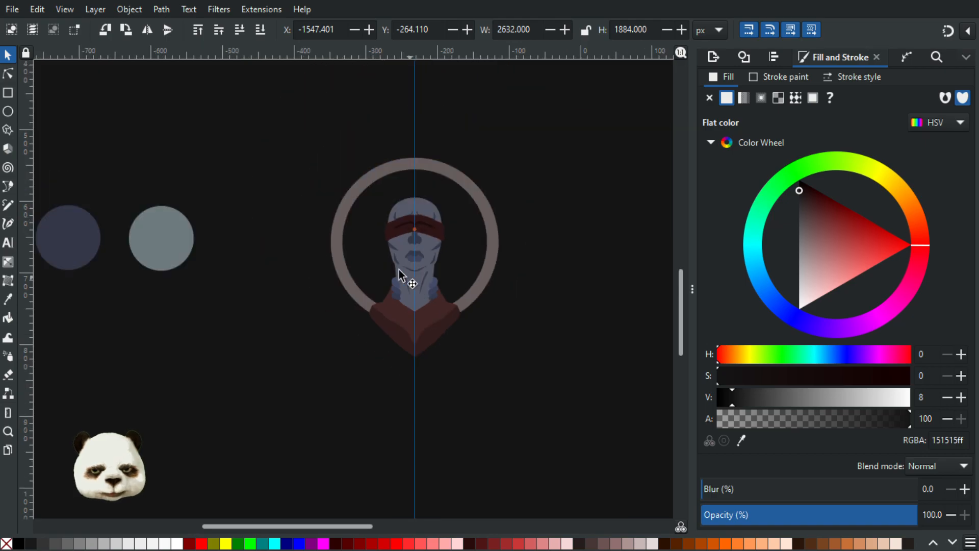
Darken the fabric piece behind the neck to 3a2222 by setting its HSV value to 23.
scroll(408, 280, up, 3)
scroll(382, 247, up, 2)
scroll(468, 280, down, 1)
drag(498, 358, 405, 278)
scroll(399, 286, down, 1)
scroll(403, 314, up, 1)
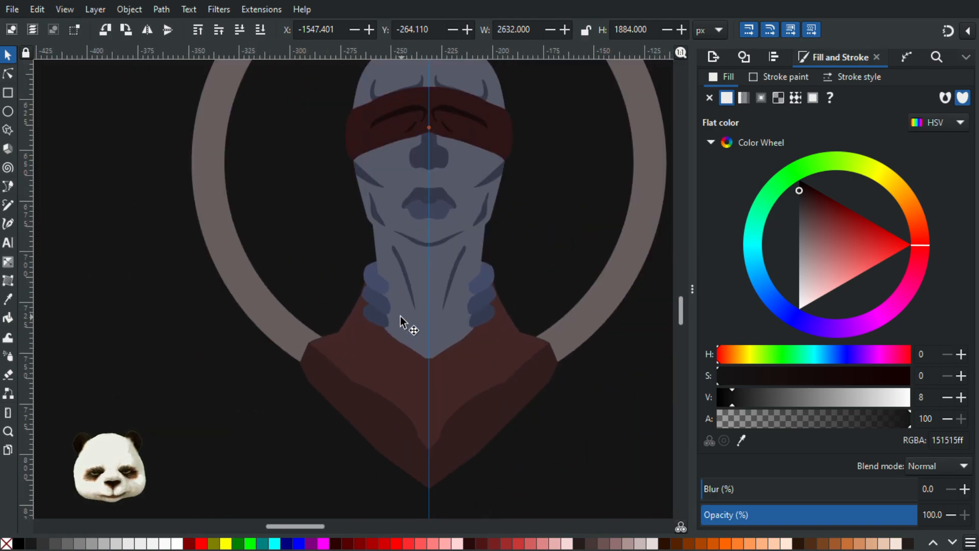
click(356, 316)
double_click(354, 313)
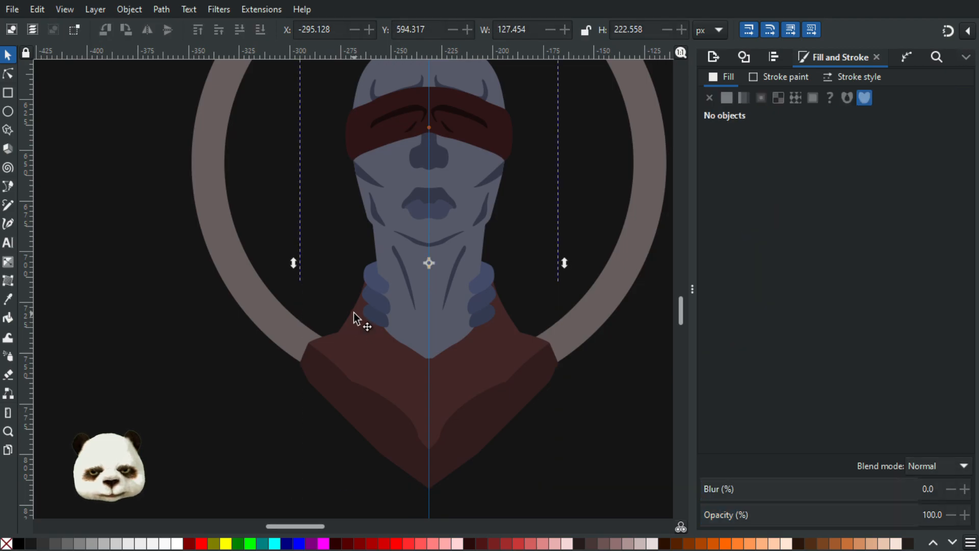
click(353, 312)
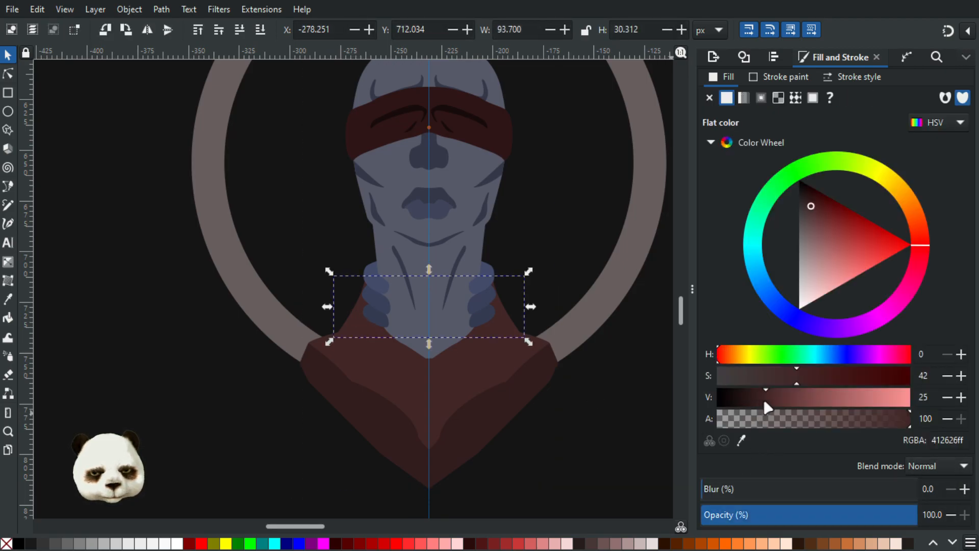
click(760, 398)
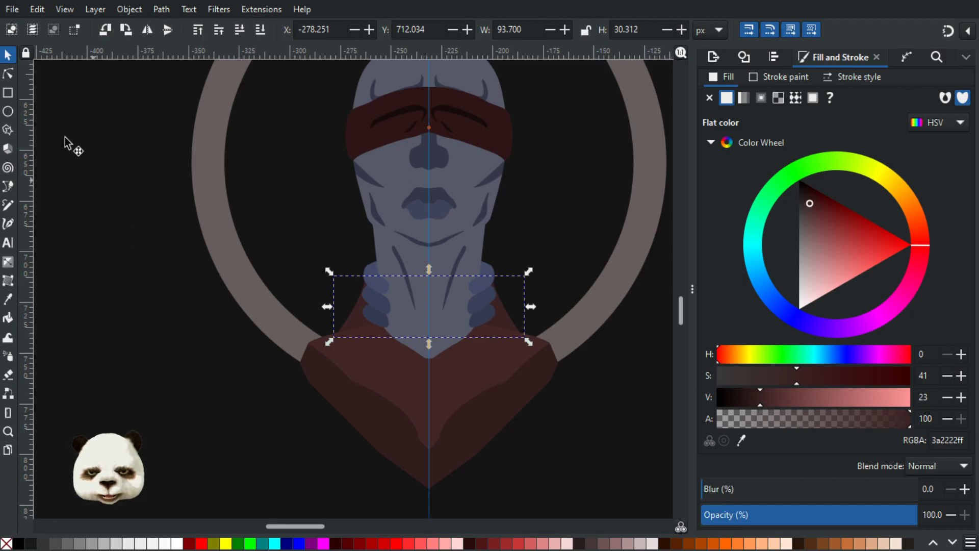
Intersect the dark lower collar shape with a copy of the lighter collar shape, trimming the shading to the collar's outline.
click(8, 75)
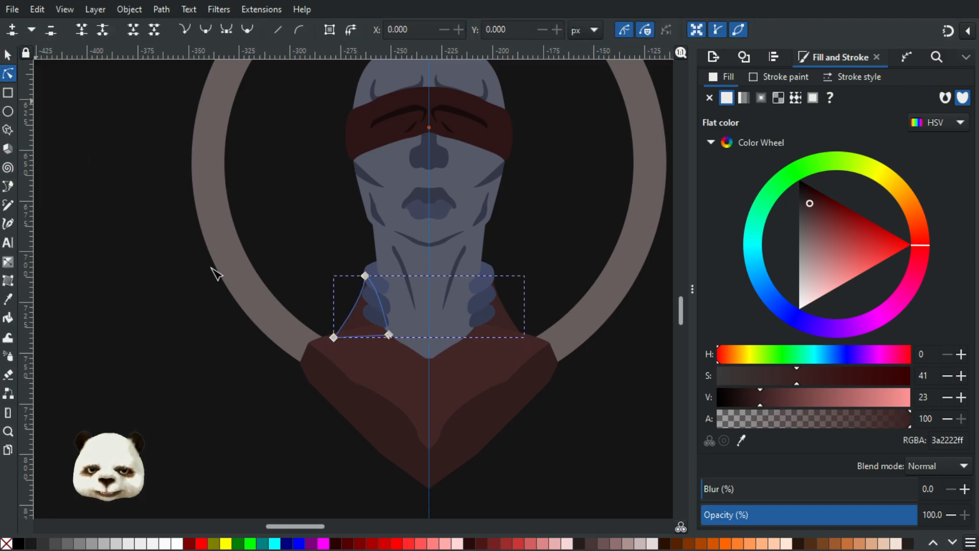
click(332, 393)
click(8, 55)
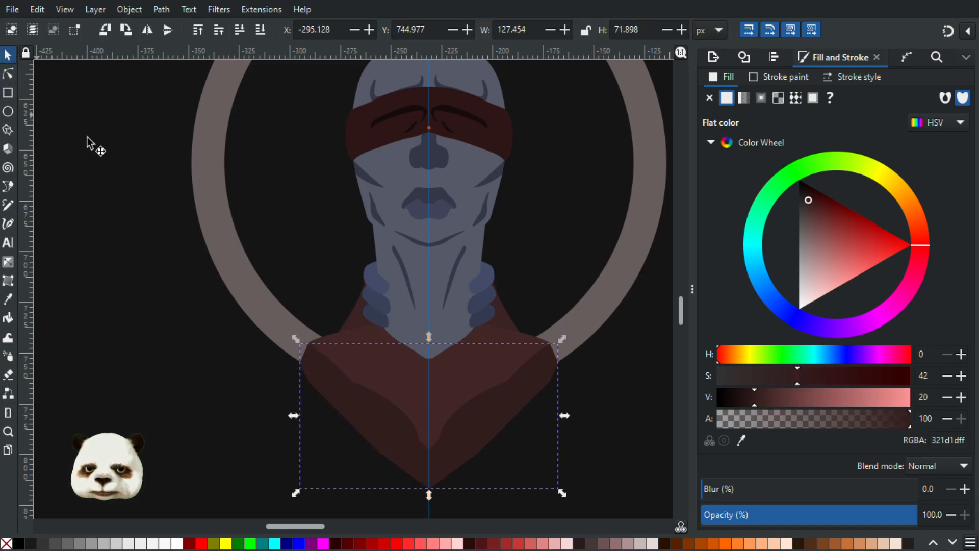
click(291, 361)
click(377, 364)
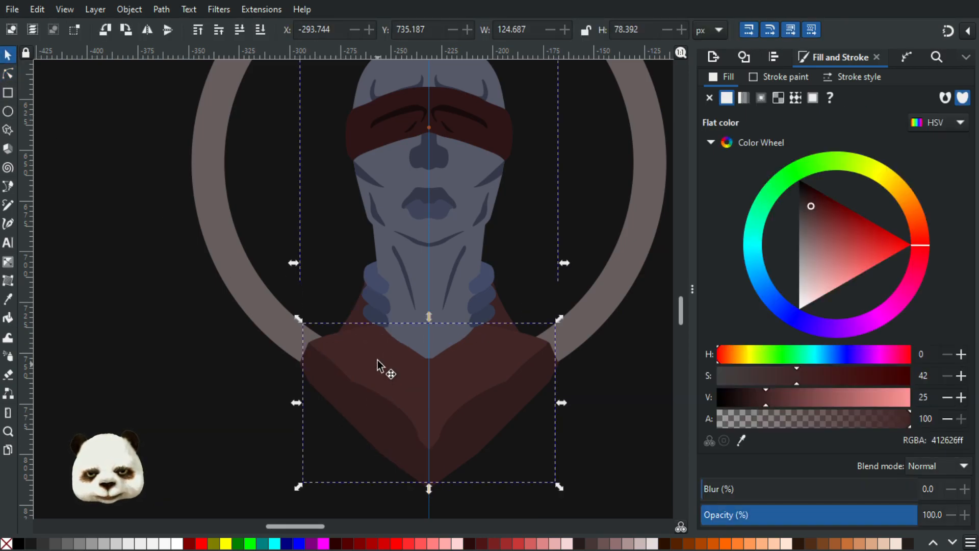
alt+shift+click(366, 422)
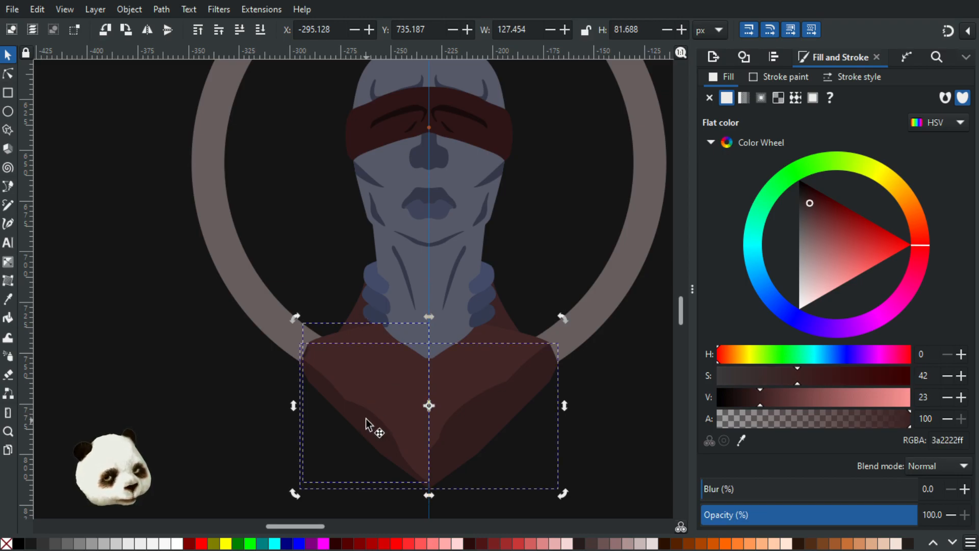
alt+click(365, 423)
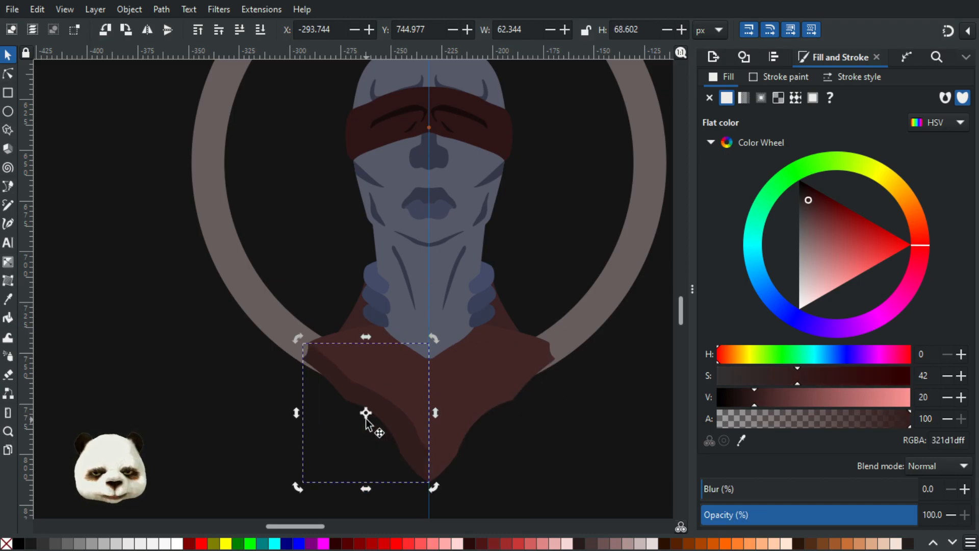
Select the trimmed dark collar shading inside its group and show its path effects.
click(269, 359)
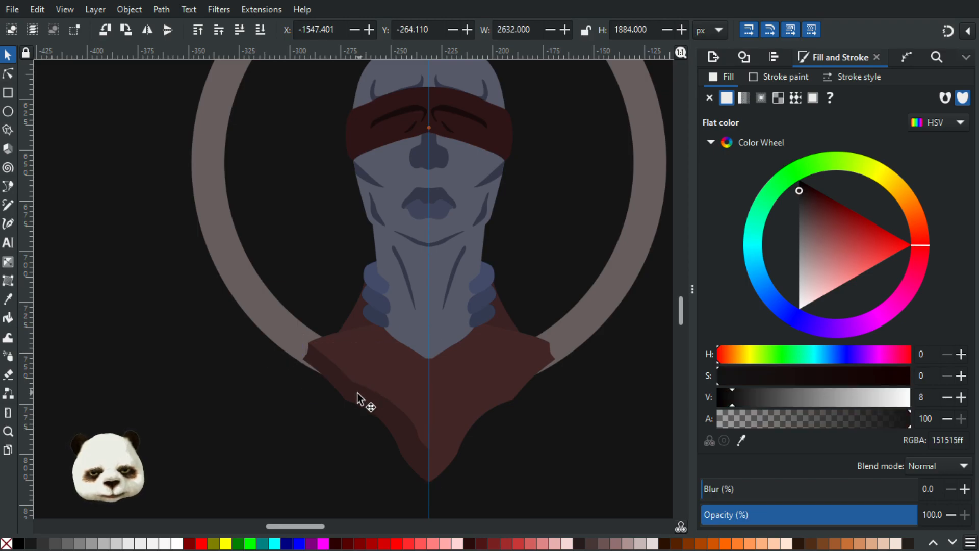
double_click(360, 398)
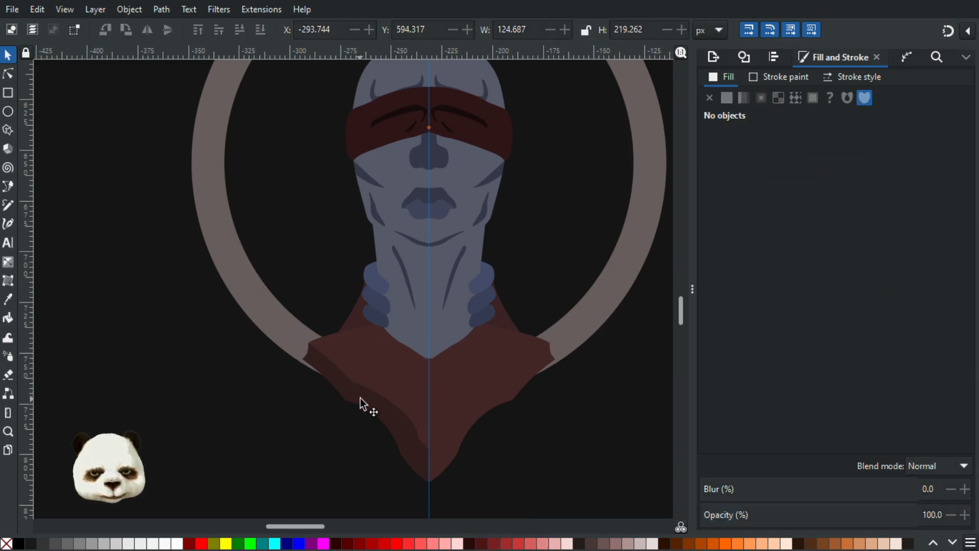
click(359, 398)
click(907, 58)
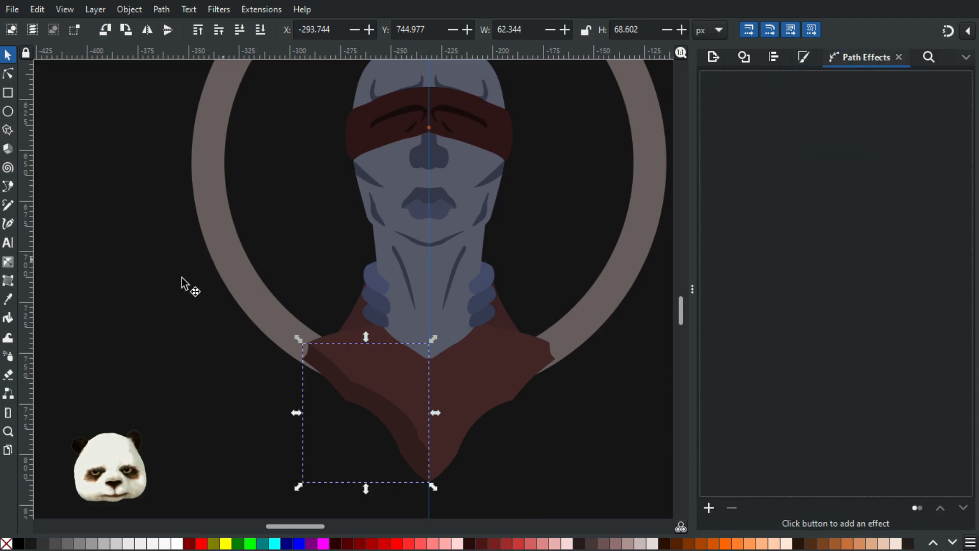
double_click(155, 289)
click(368, 348)
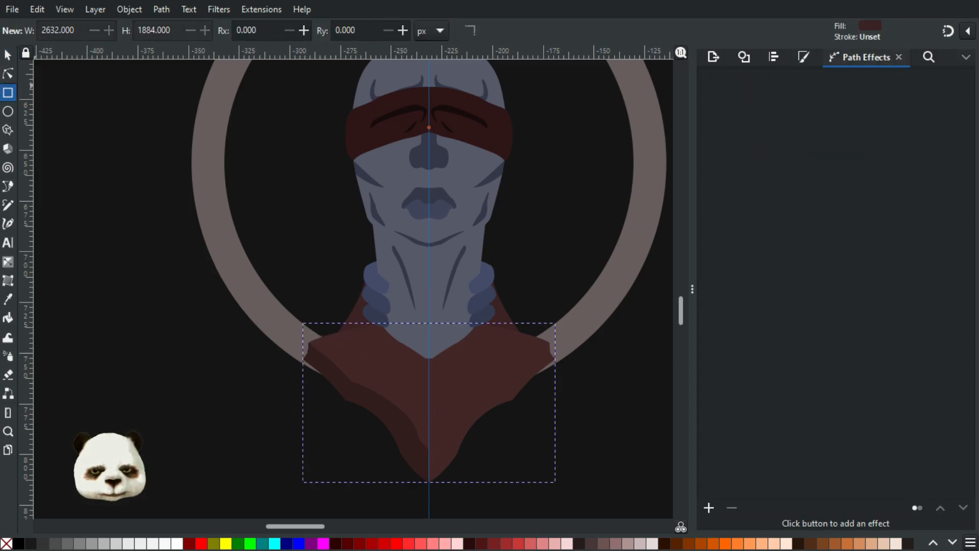
click(10, 55)
double_click(112, 267)
click(410, 361)
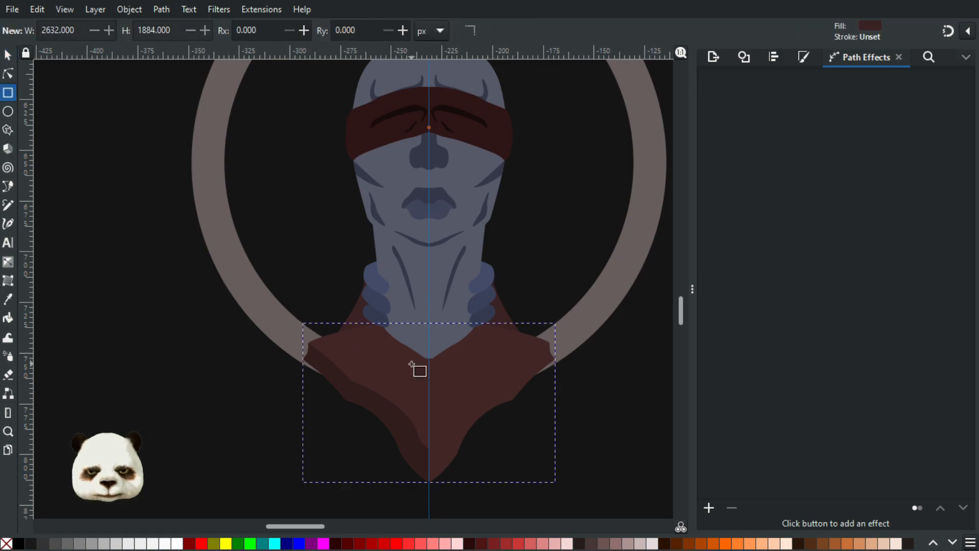
click(8, 55)
double_click(134, 161)
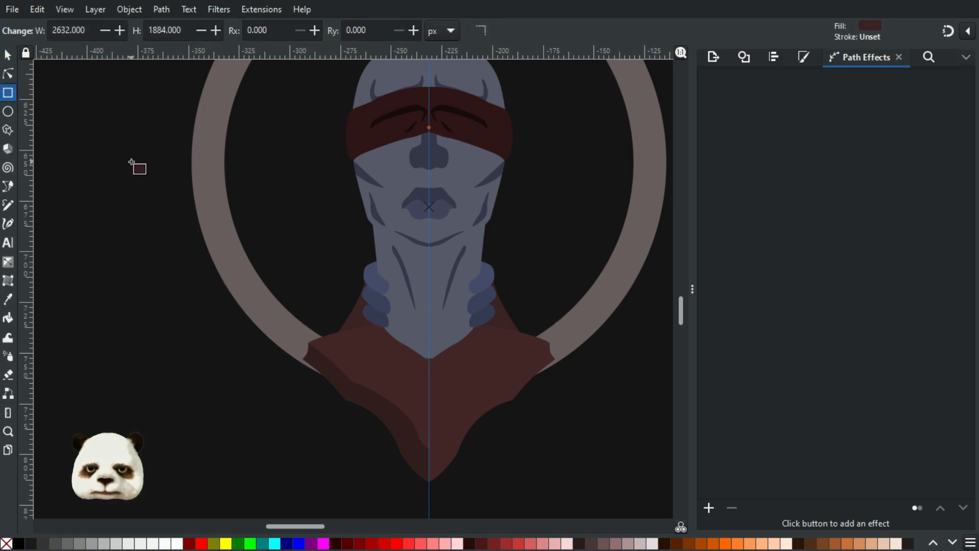
click(8, 54)
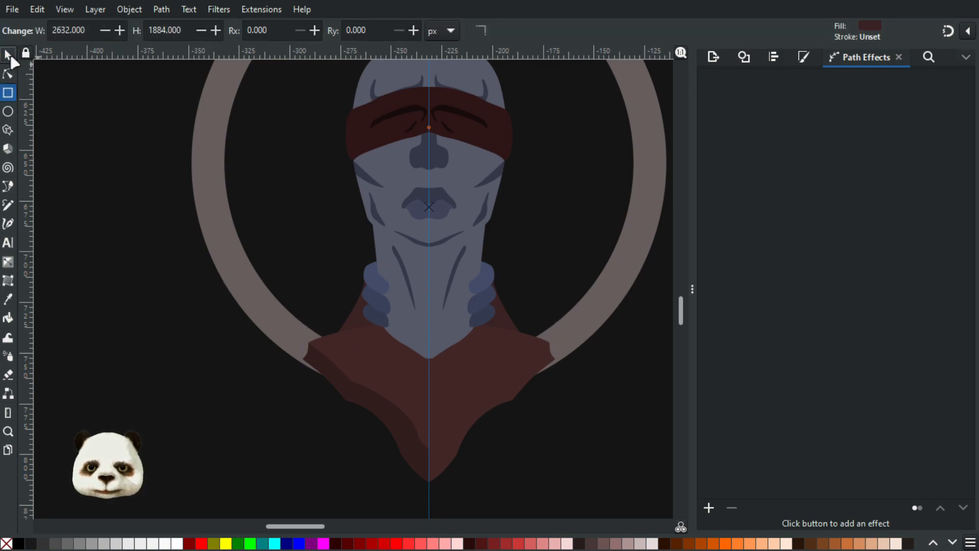
Refresh the bust group's Mirror symmetry effect by switching it off and on, mirroring the trimmed collar shading onto the other half.
click(399, 319)
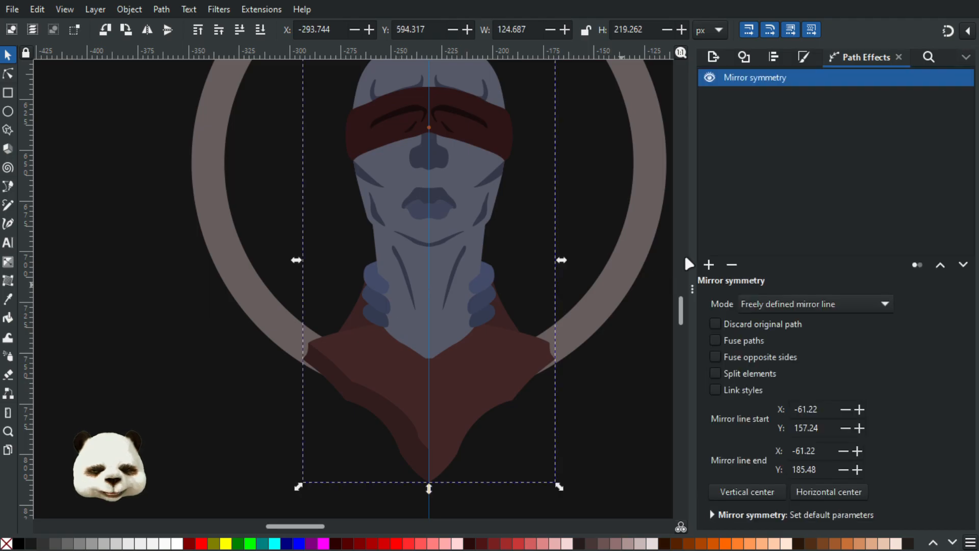
click(708, 79)
click(709, 81)
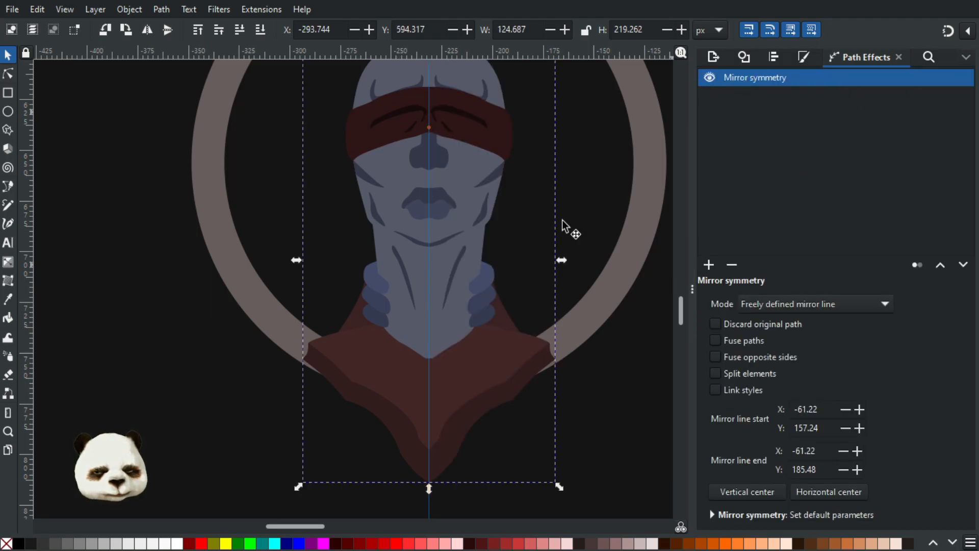
scroll(544, 378, down, 4)
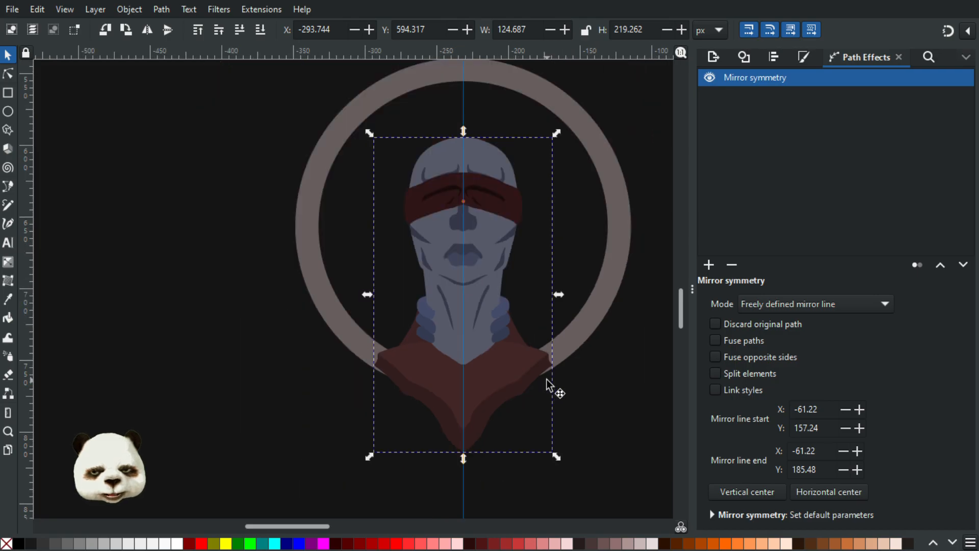
scroll(557, 389, up, 3)
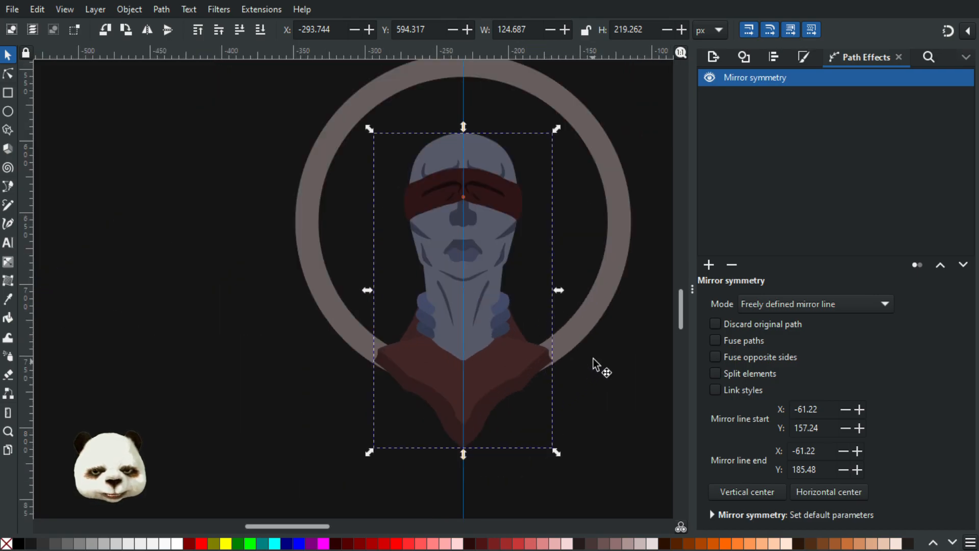
click(594, 363)
scroll(592, 361, down, 2)
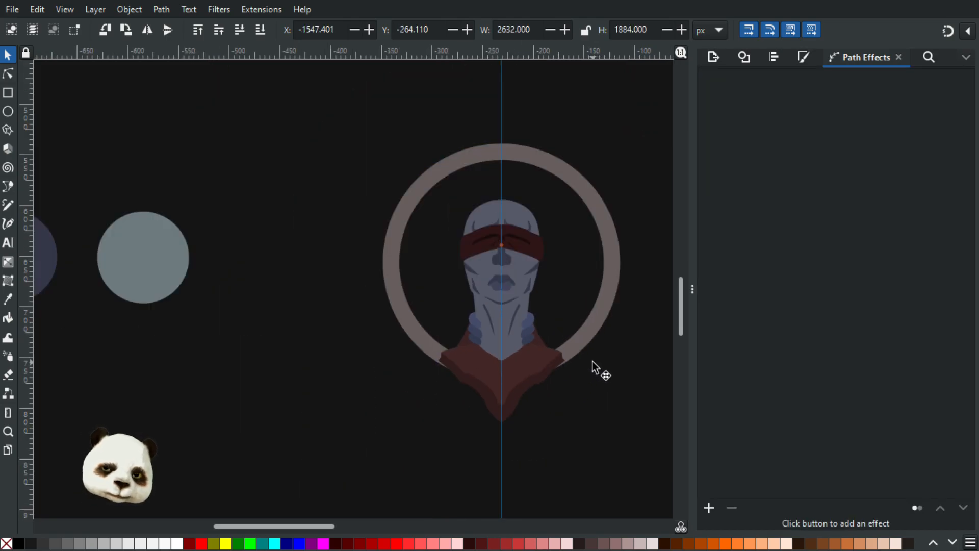
Reshape the uppermost lobe on the left of the neck by moving its bottom node down and inward and adjusting its inner side node.
scroll(586, 359, up, 2)
scroll(468, 321, up, 4)
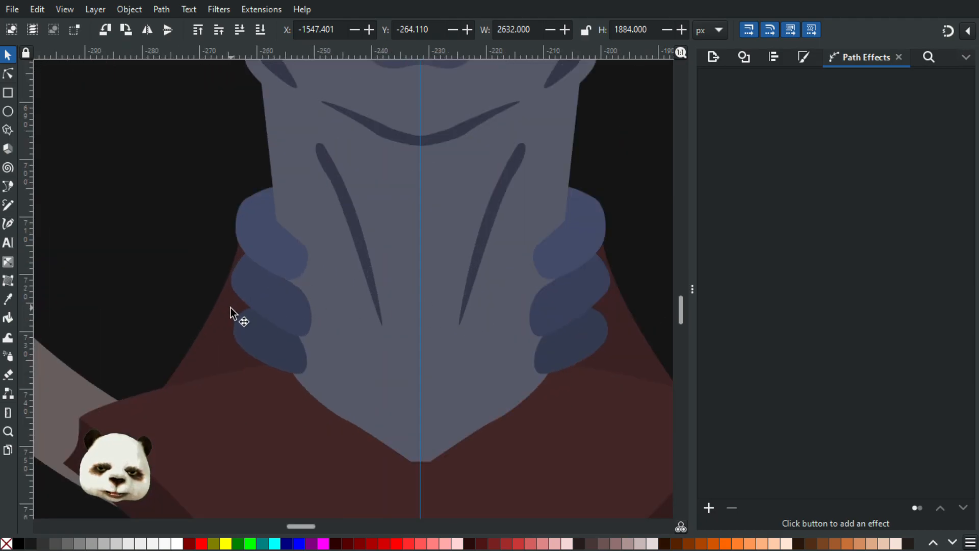
scroll(231, 307, up, 1)
scroll(231, 307, down, 1)
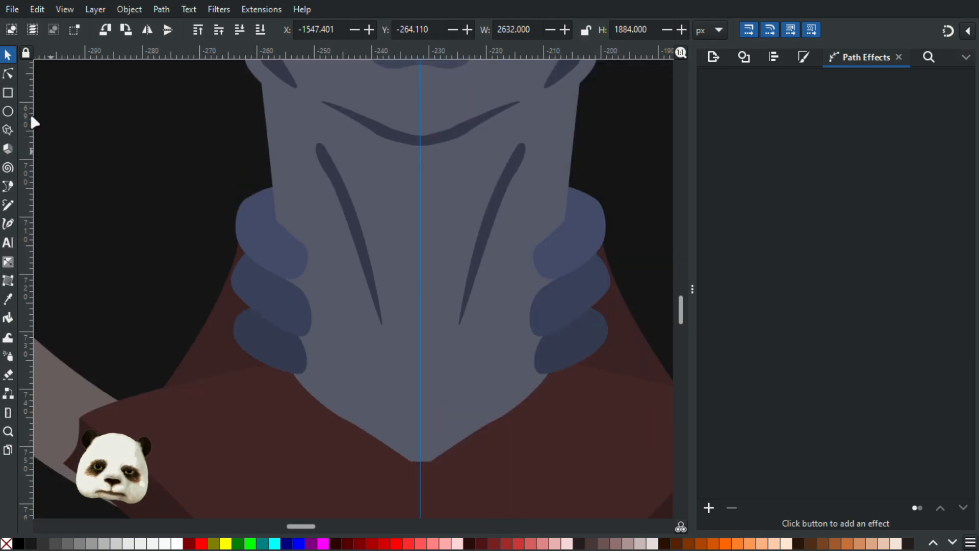
click(11, 76)
click(275, 268)
scroll(286, 279, up, 3)
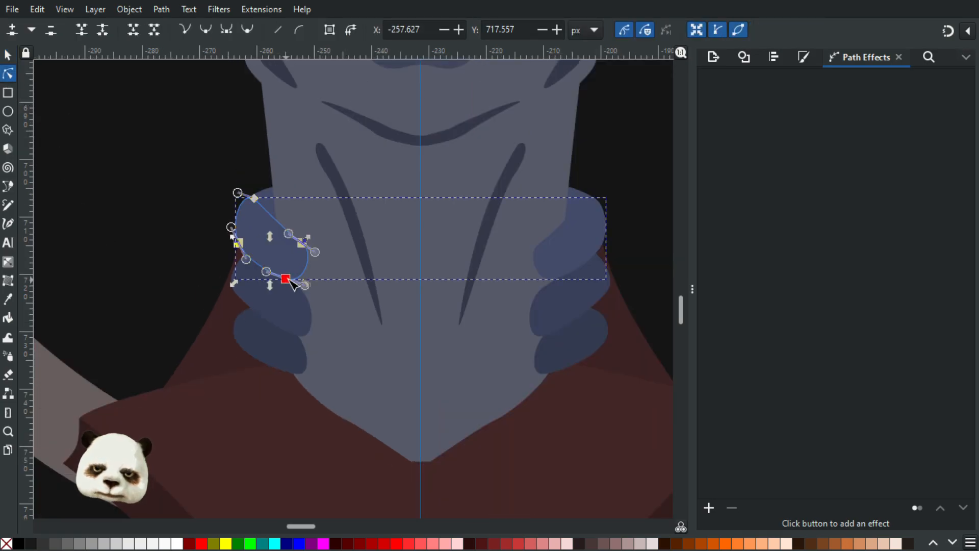
scroll(294, 299, up, 3)
drag(267, 212, 281, 225)
key(ctrl+z)
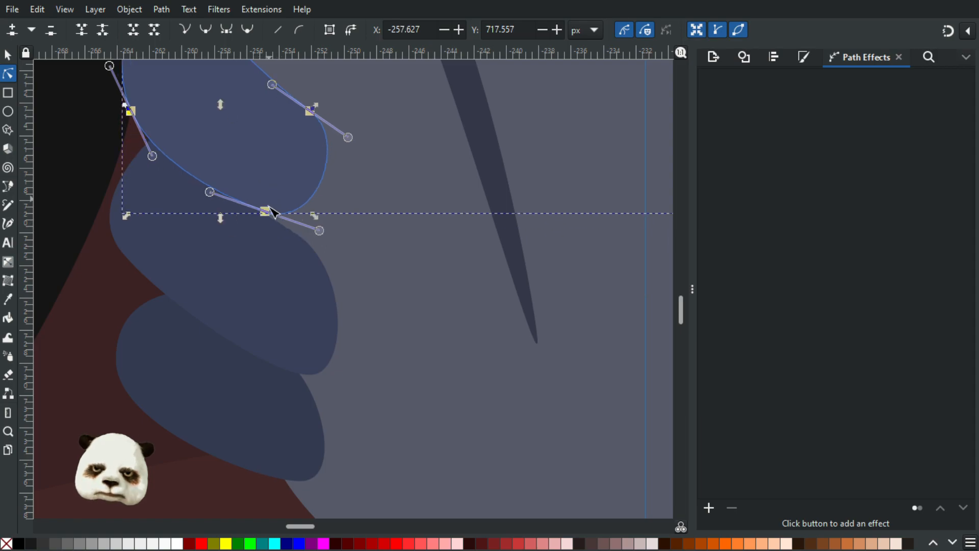
click(255, 235)
click(267, 198)
drag(266, 212, 280, 233)
click(311, 112)
drag(313, 114, 302, 111)
click(278, 230)
drag(278, 229, 283, 234)
click(355, 273)
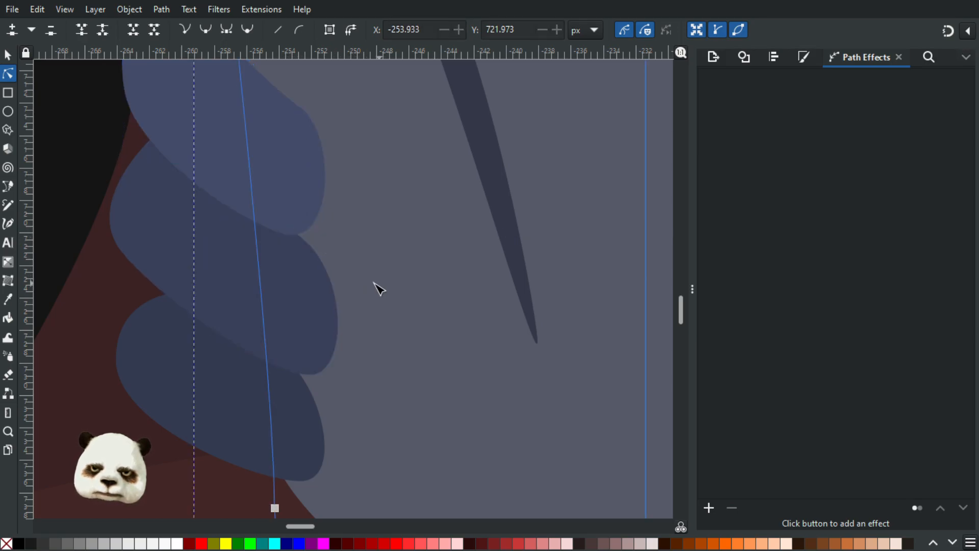
Shift the two inner nodes of the uppermost left neck lobe toward the neck's centre, level with the middle lobe's edge.
scroll(379, 289, down, 4)
scroll(414, 308, down, 1)
scroll(375, 291, up, 3)
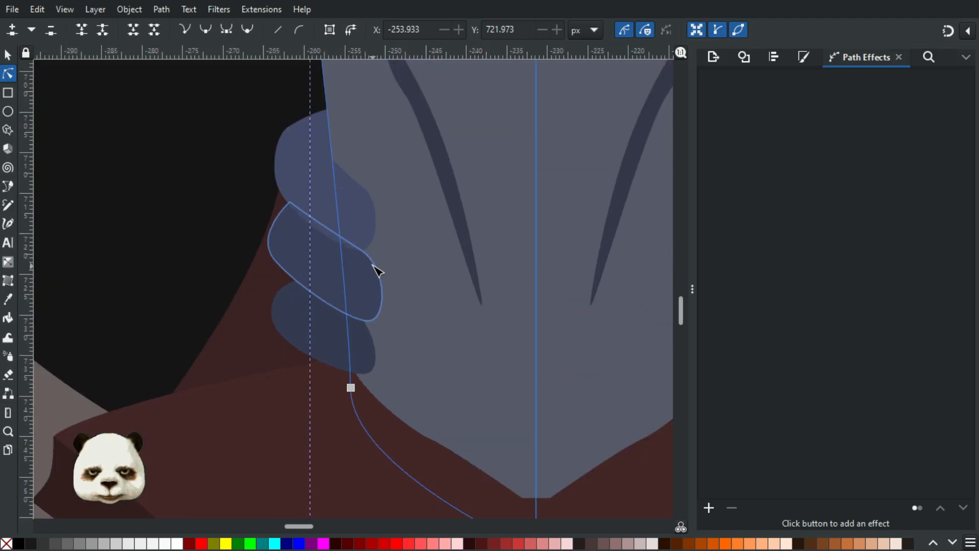
scroll(373, 265, up, 2)
click(360, 231)
drag(372, 153, 373, 264)
click(437, 305)
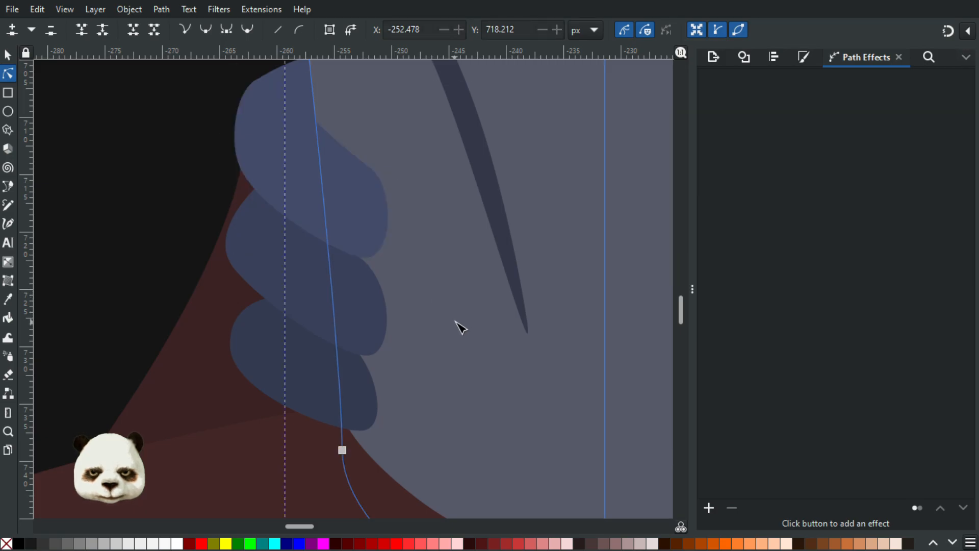
Push the uppermost left lobe's two inner nodes slightly further in so it extends past the middle lobe, and deselect the shapes.
scroll(461, 328, down, 3)
scroll(457, 328, up, 3)
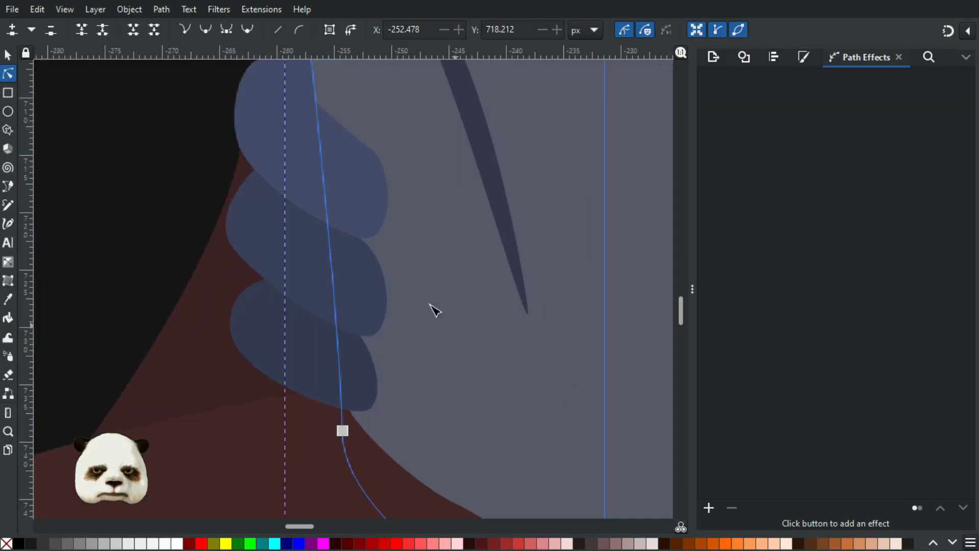
click(341, 197)
drag(390, 128, 372, 243)
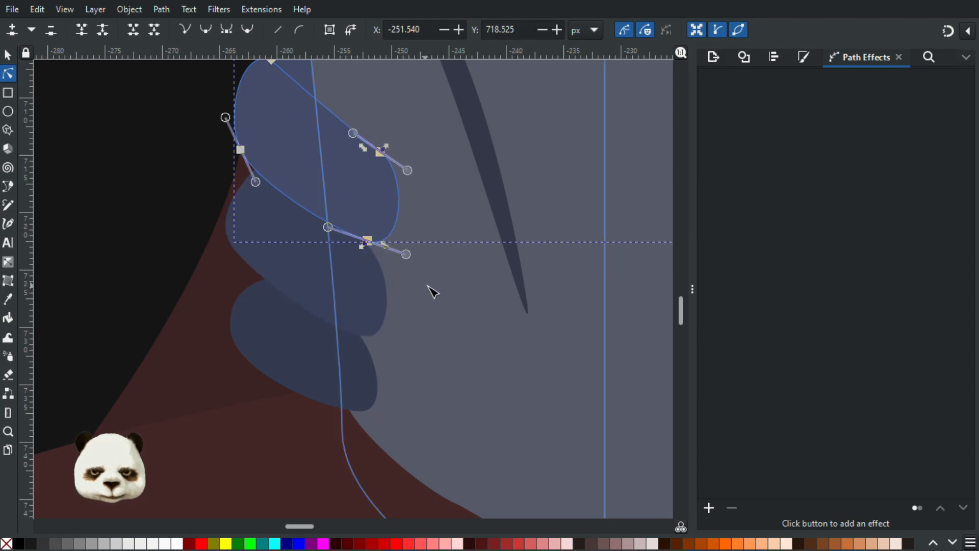
click(432, 302)
scroll(432, 302, down, 3)
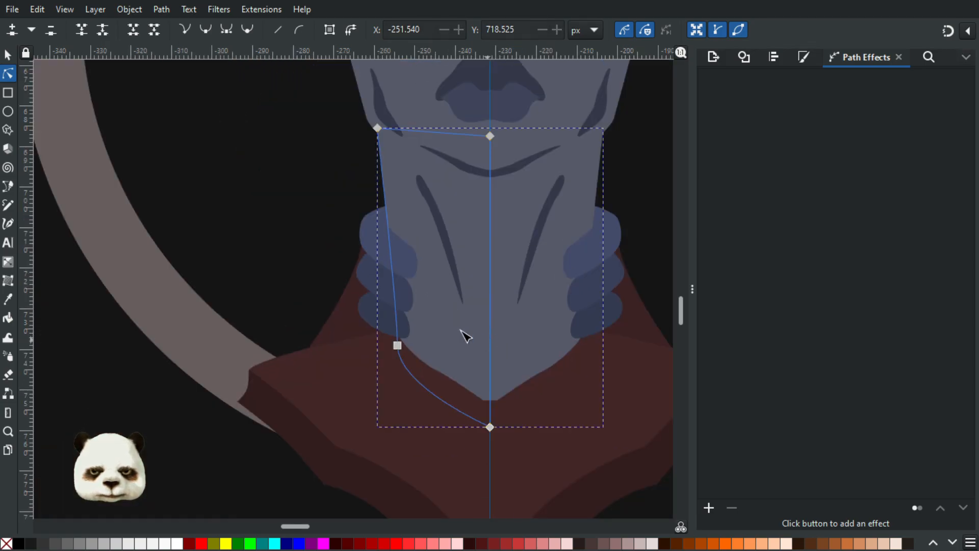
scroll(465, 334, down, 3)
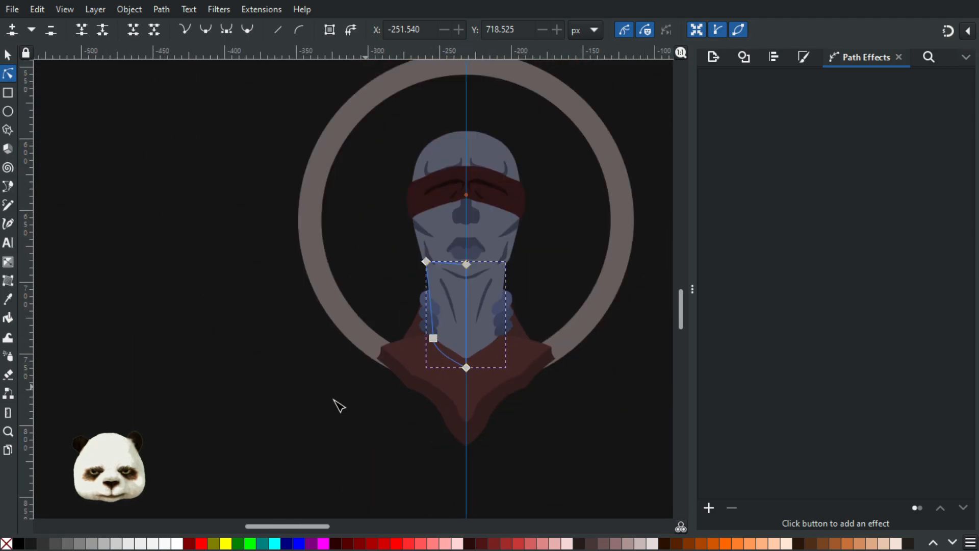
click(206, 312)
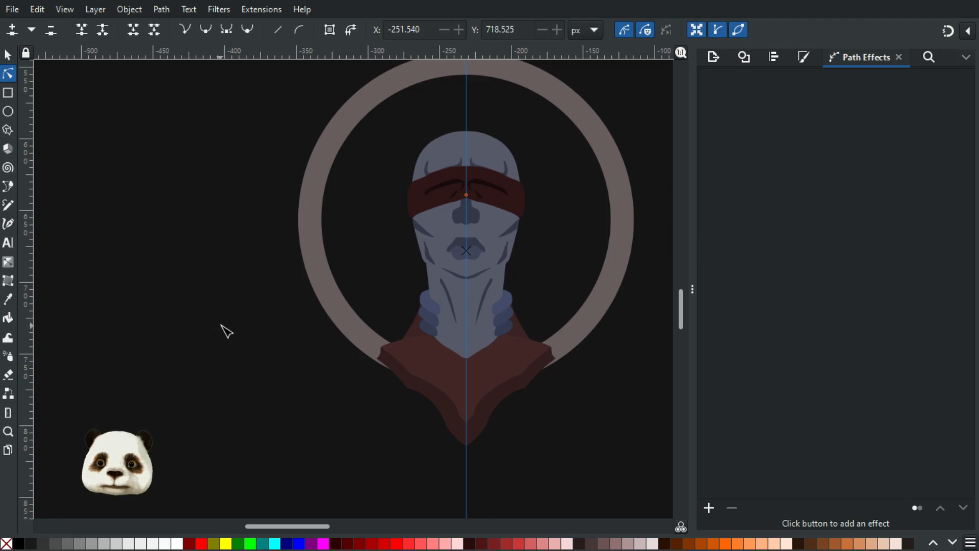
Refine the lower lip's top edge by raising the node near the centre line and nudging the outer crest node slightly down and outward.
scroll(403, 250, up, 3)
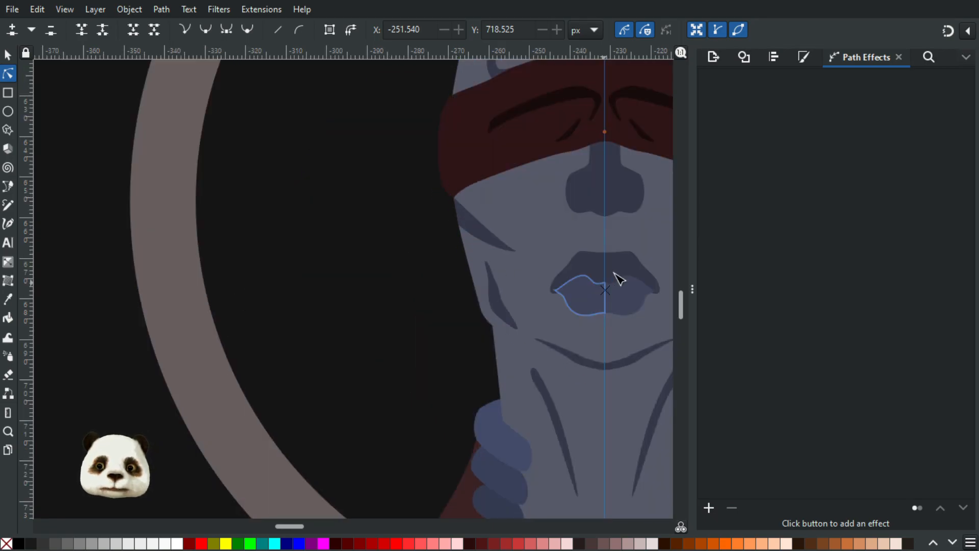
scroll(618, 275, up, 4)
click(548, 320)
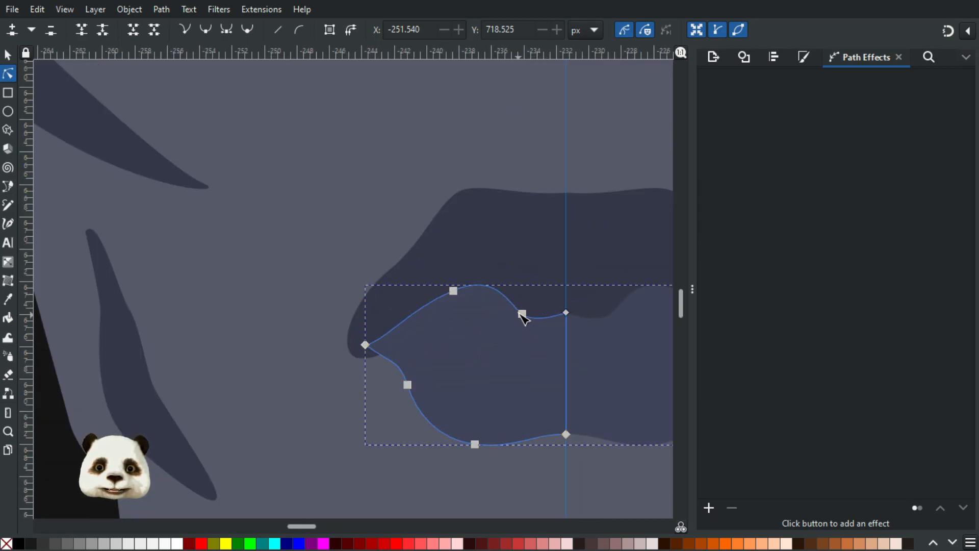
drag(523, 309, 524, 301)
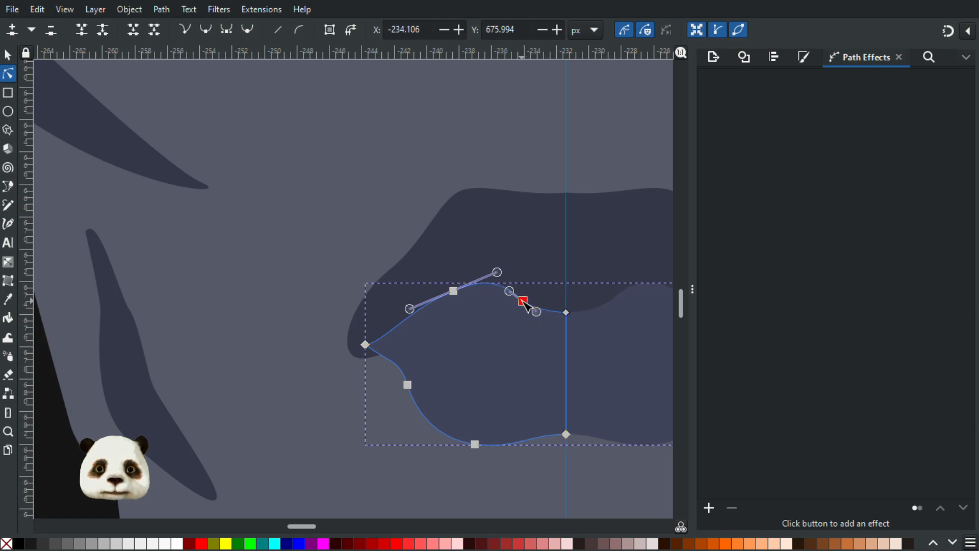
click(454, 291)
drag(452, 291, 449, 294)
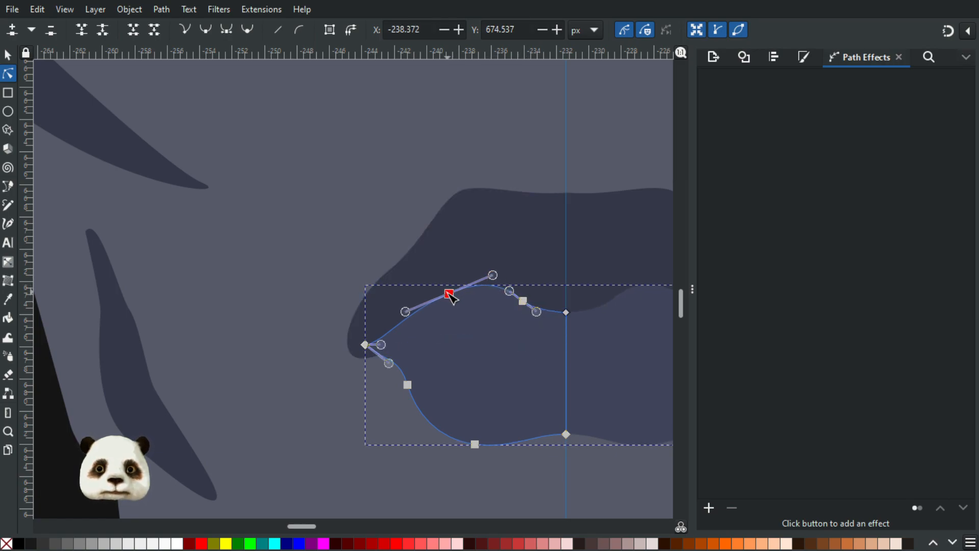
click(286, 280)
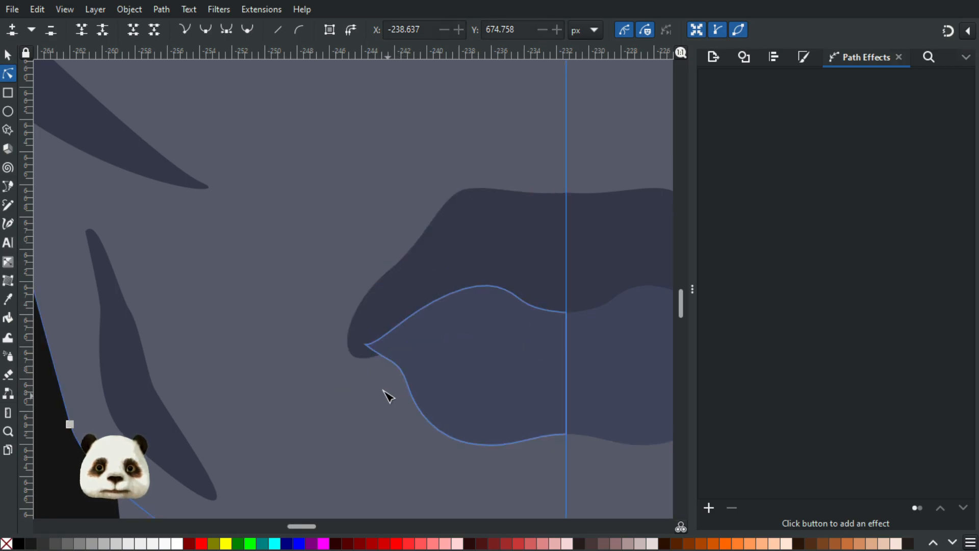
Set the opacity of the eyebrow shapes and the small creases below them on the blindfold to 100%.
scroll(370, 391, down, 3)
ctrl+scroll(499, 286, down, 3)
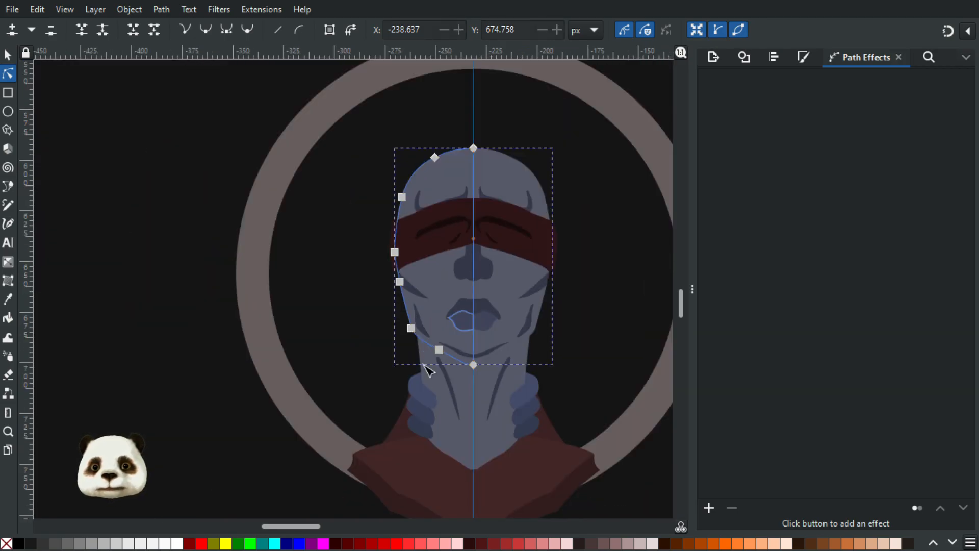
scroll(525, 257, up, 3)
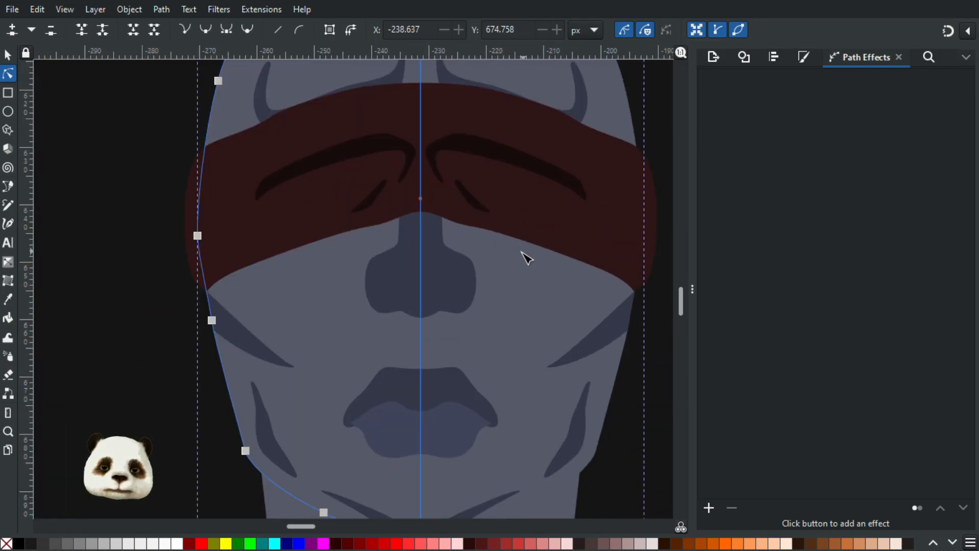
click(7, 55)
click(361, 147)
key(Escape)
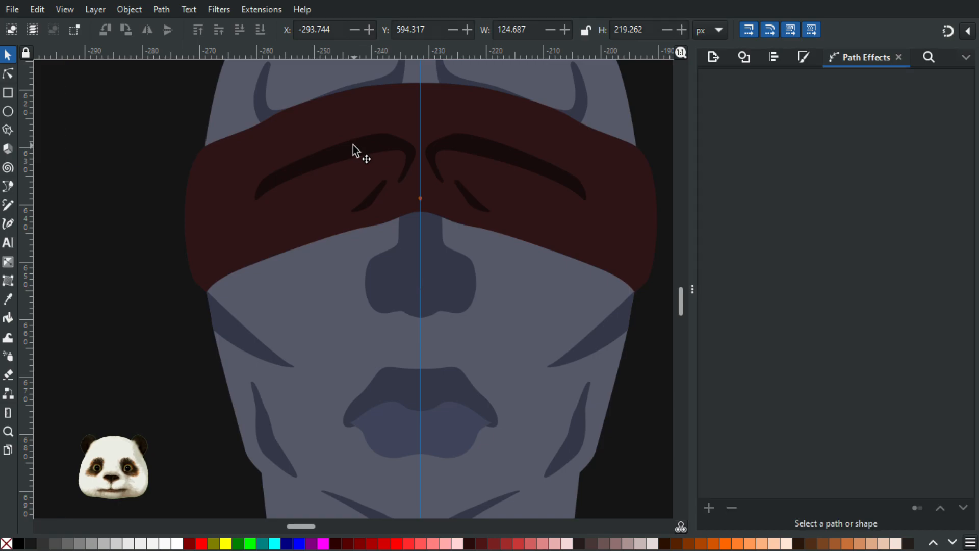
click(334, 155)
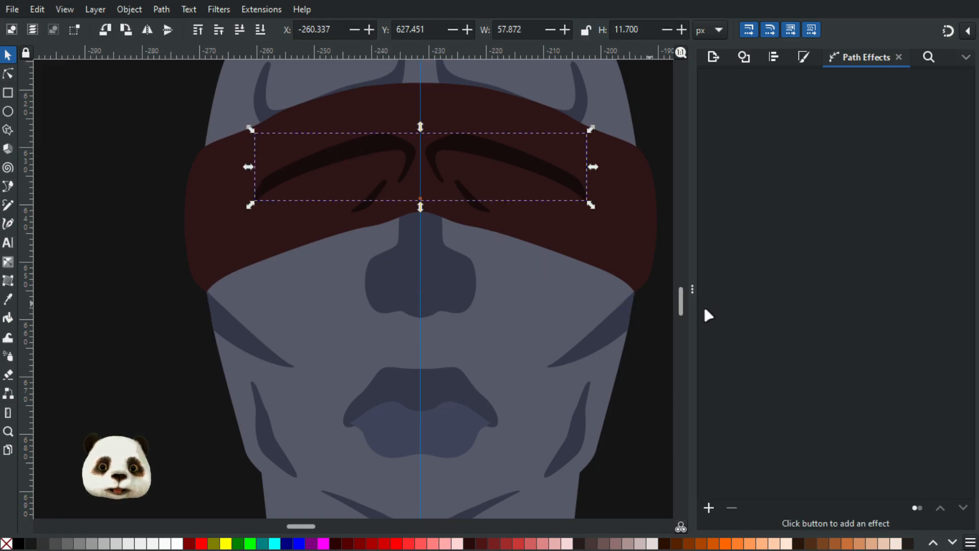
key(ctrl+shift+f)
drag(835, 518, 917, 518)
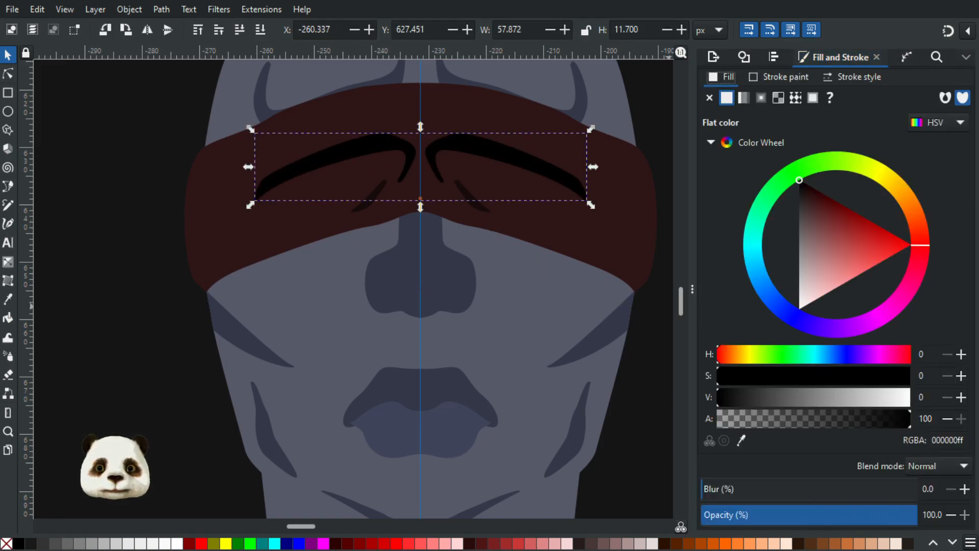
shift+click(376, 193)
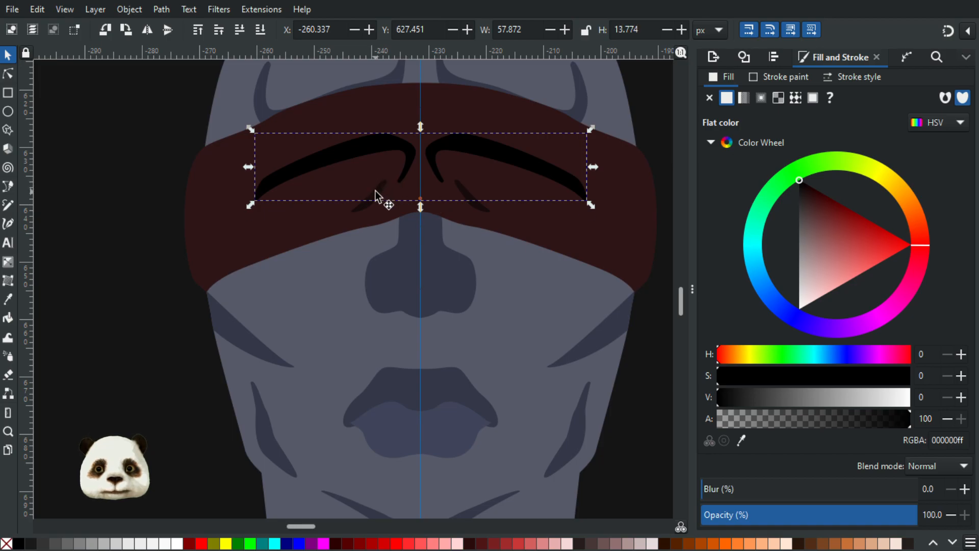
drag(867, 515, 918, 515)
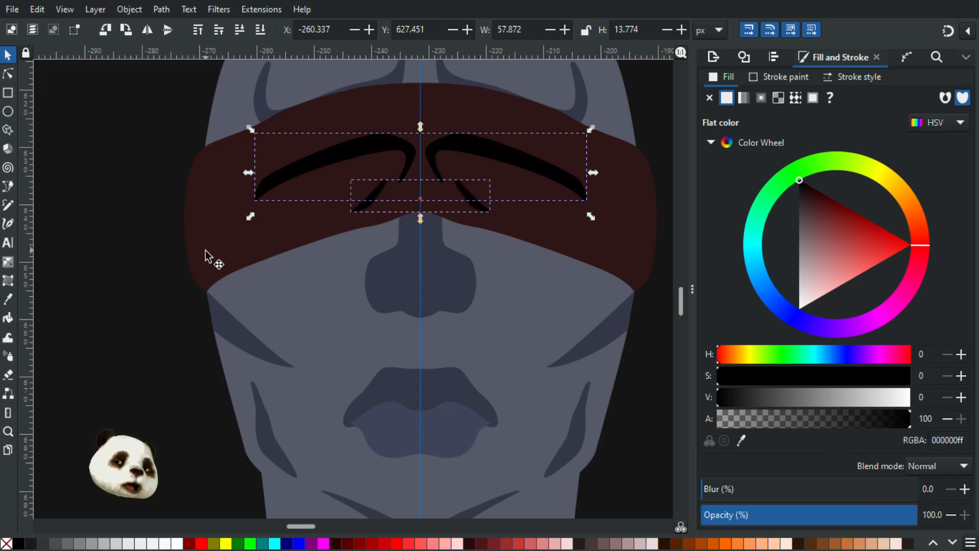
Recolour the eyebrows and creases with the blindfold's sampled colour, darken it to a value of 11, and deselect them.
key(d)
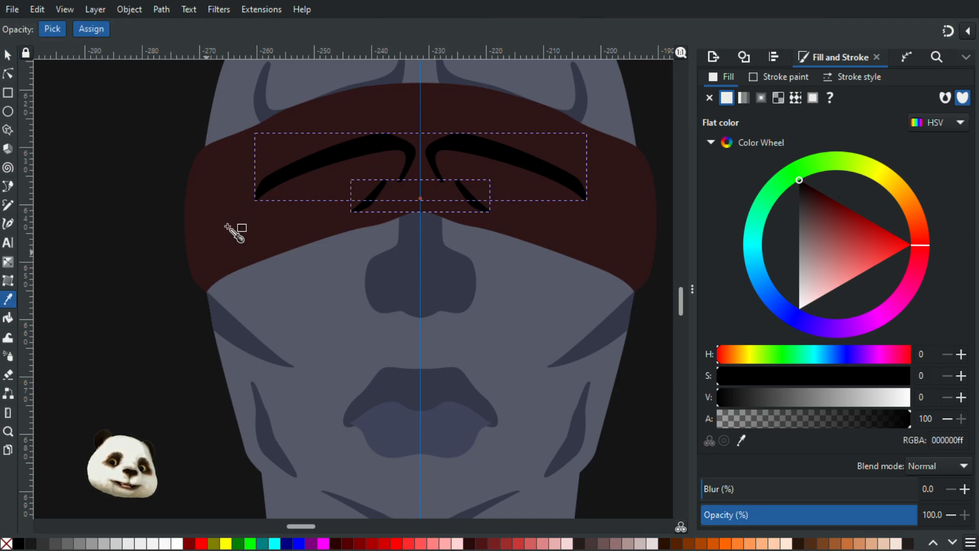
click(271, 222)
drag(778, 393, 739, 396)
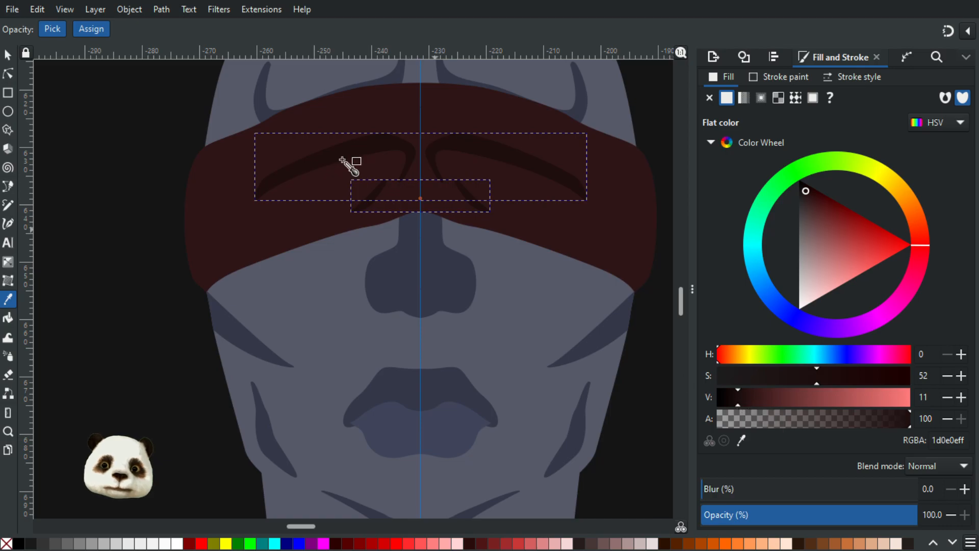
click(8, 55)
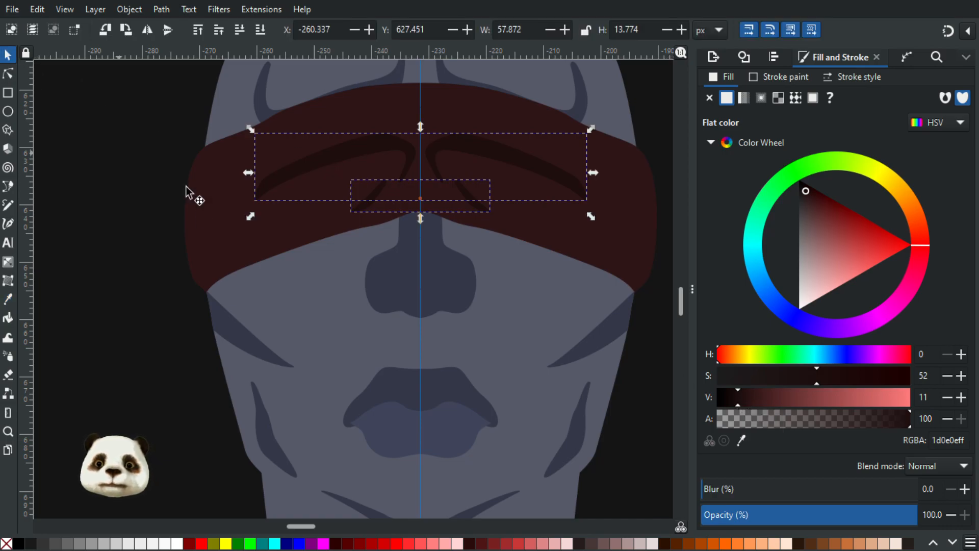
click(142, 204)
Examine the whole bust with its ring and palette circles, and check the face, neck and collar up close.
scroll(142, 200, down, 2)
scroll(144, 199, down, 1)
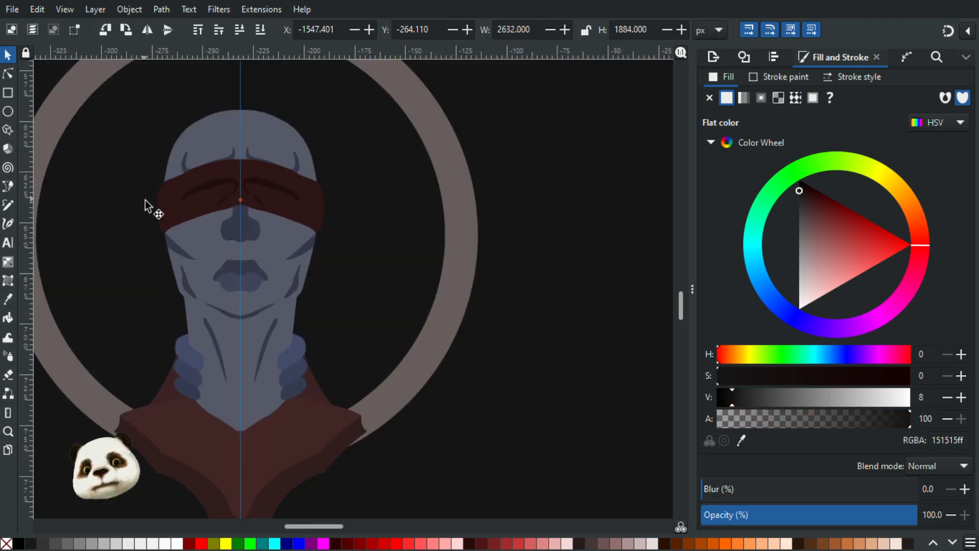
scroll(153, 235, down, 1)
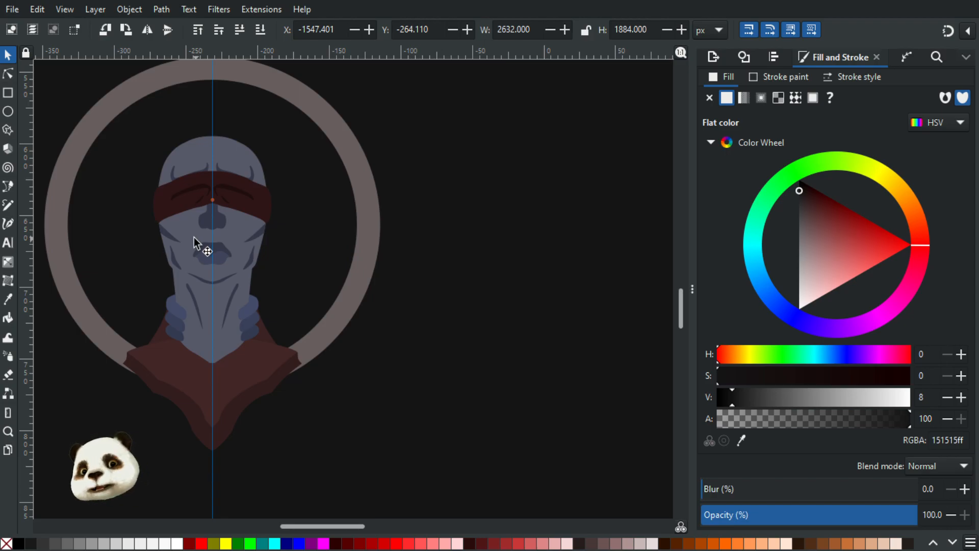
scroll(134, 257, down, 3)
drag(95, 272, 342, 306)
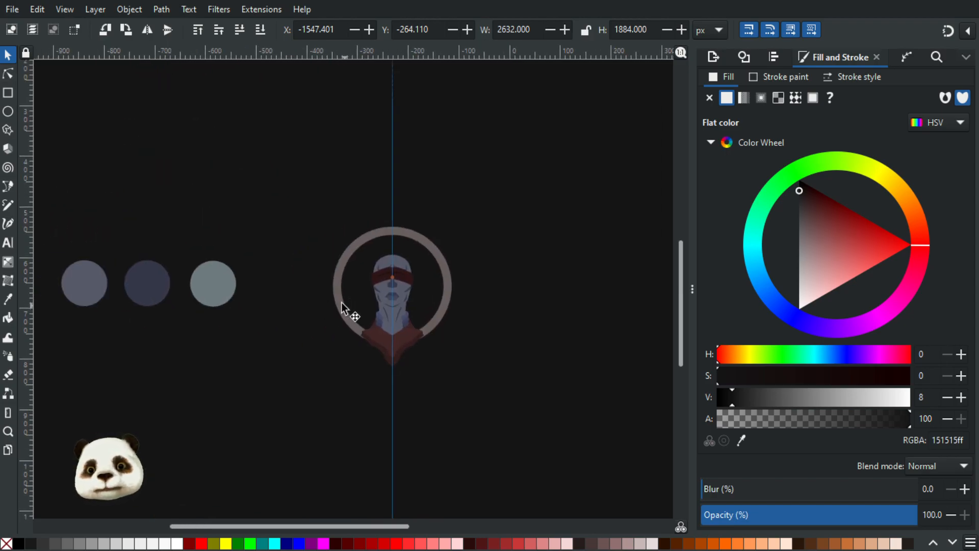
scroll(273, 301, up, 2)
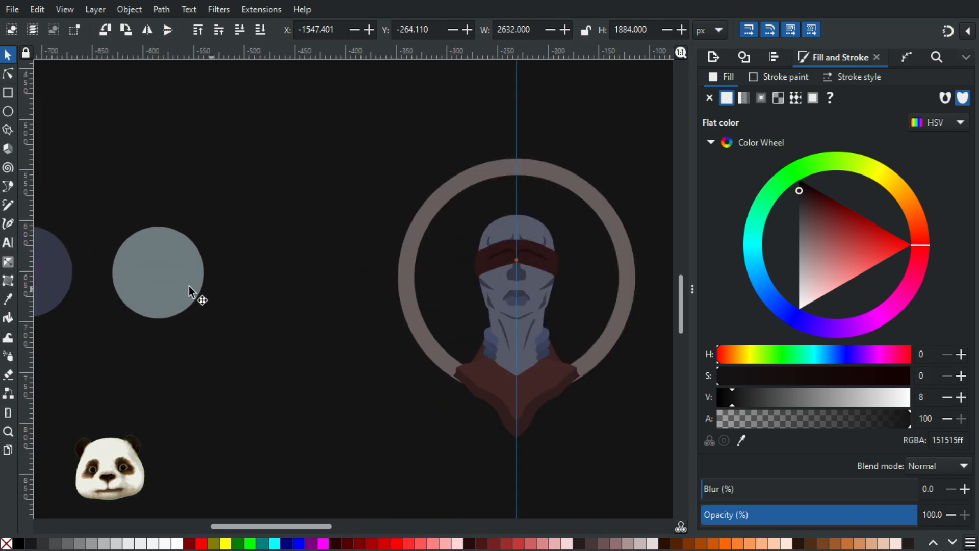
scroll(553, 326, up, 3)
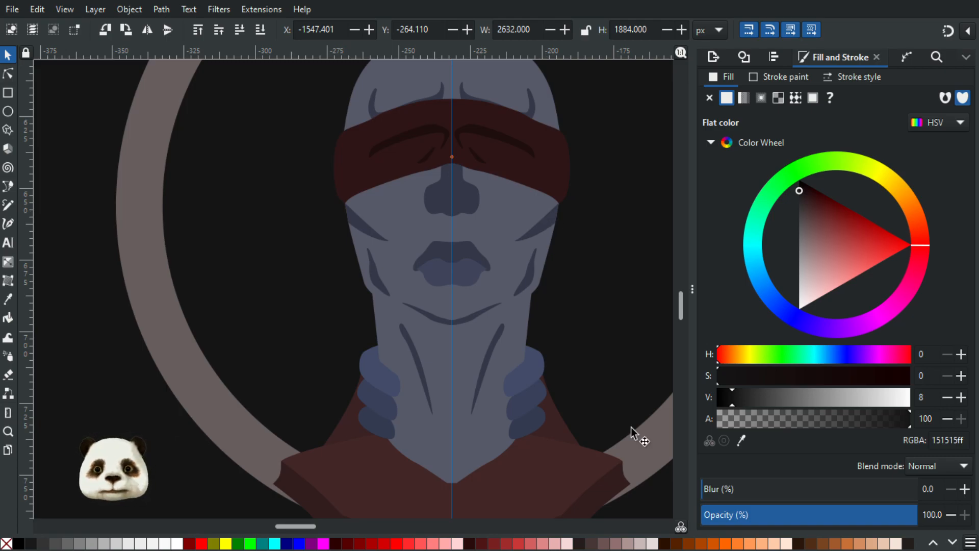
ctrl+scroll(586, 383, down, 6)
ctrl+scroll(591, 452, up, 6)
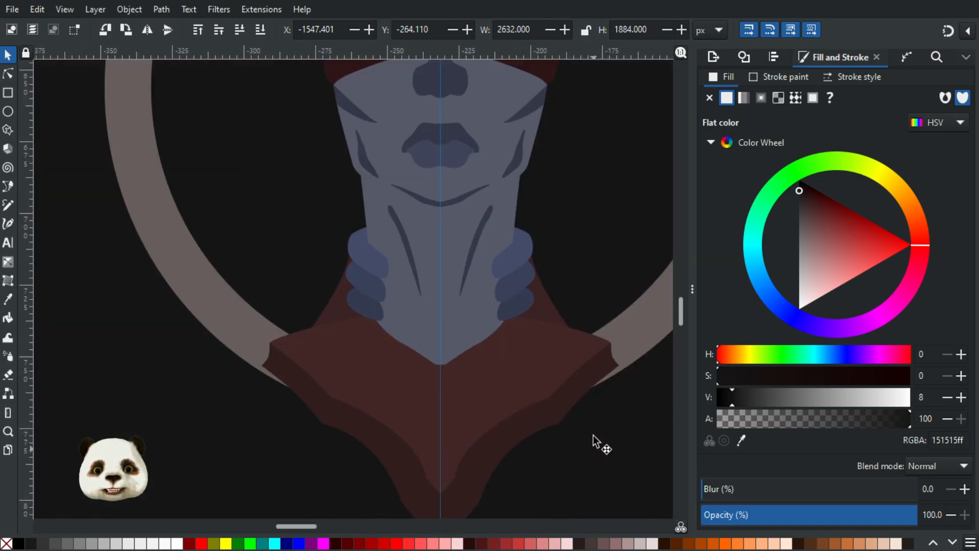
Round the collar neckline's corner near the centre line by adding a node on each side, deleting the corner node and curving the joining segment.
ctrl+scroll(428, 337, up, 4)
ctrl+scroll(254, 291, down, 1)
ctrl+scroll(433, 383, up, 3)
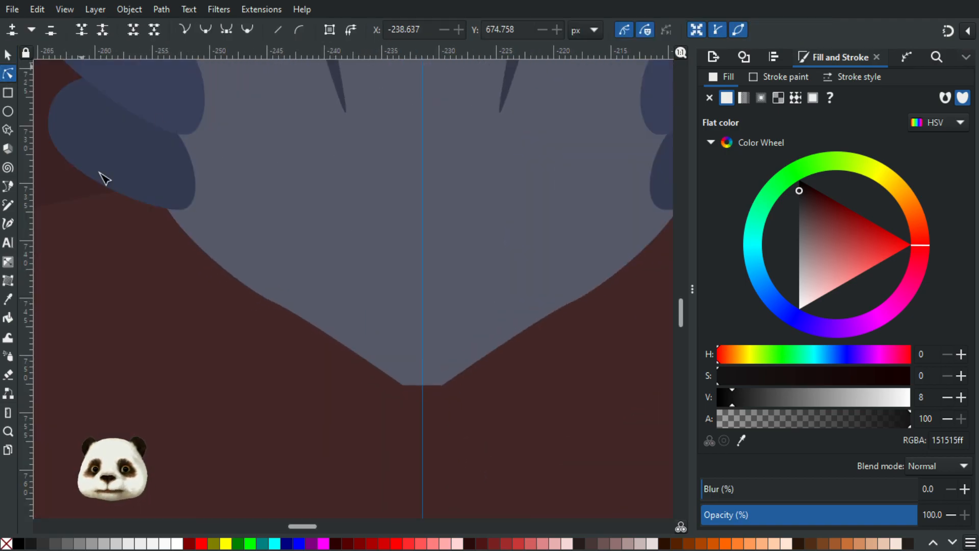
click(8, 73)
ctrl+scroll(496, 366, up, 3)
click(581, 350)
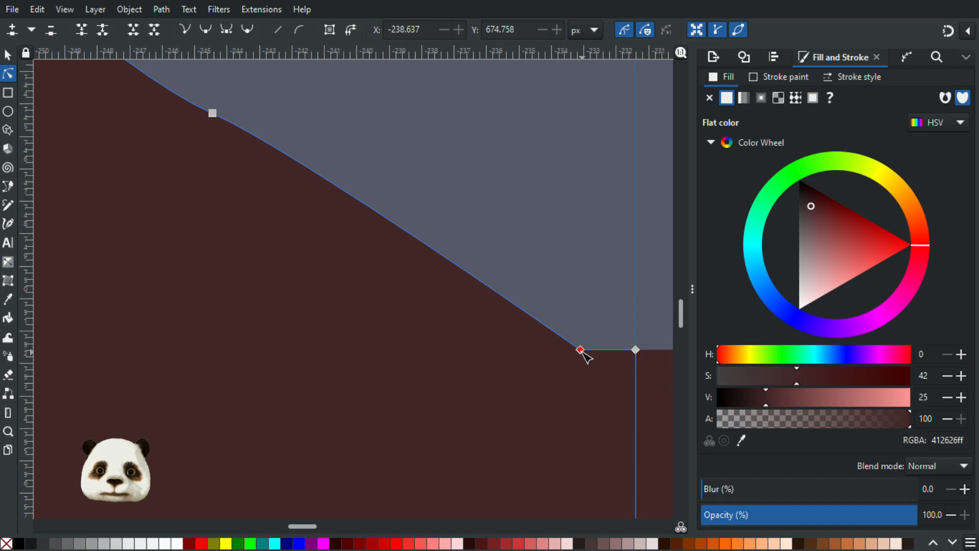
click(541, 323)
double_click(610, 350)
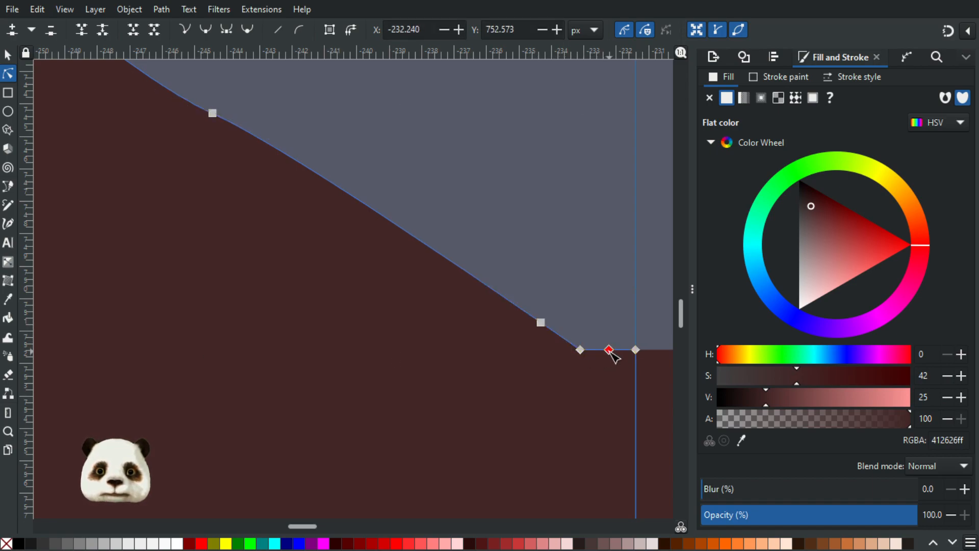
click(580, 350)
key(Delete)
drag(583, 353, 587, 351)
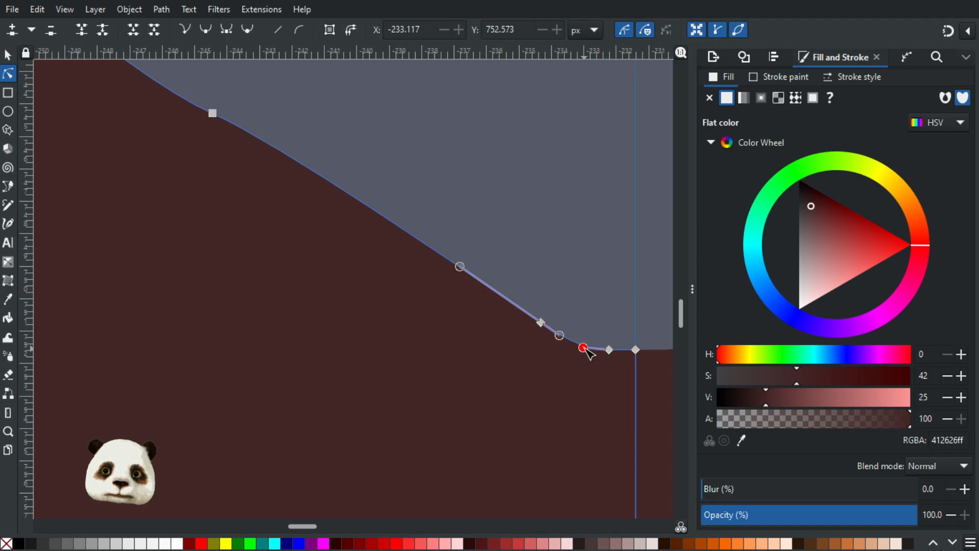
Lower the collar neckline's node on the centre line slightly, to a Y position of about 752.63 px.
click(583, 291)
ctrl+scroll(547, 301, down, 4)
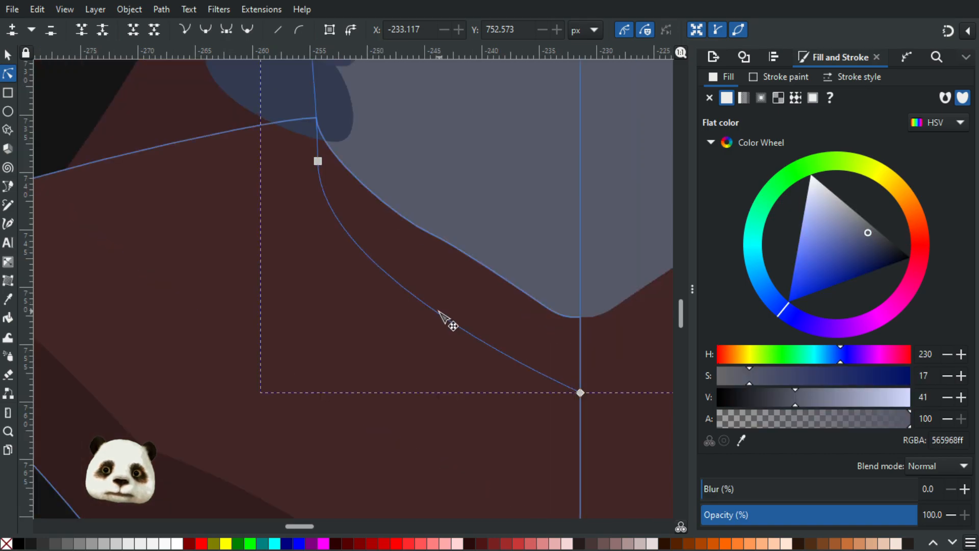
ctrl+scroll(575, 334, up, 6)
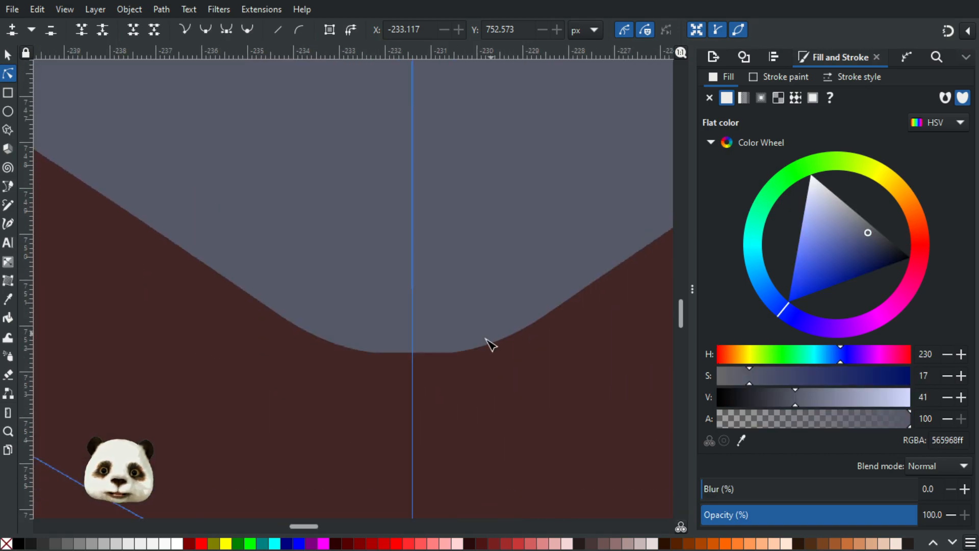
click(357, 363)
click(381, 360)
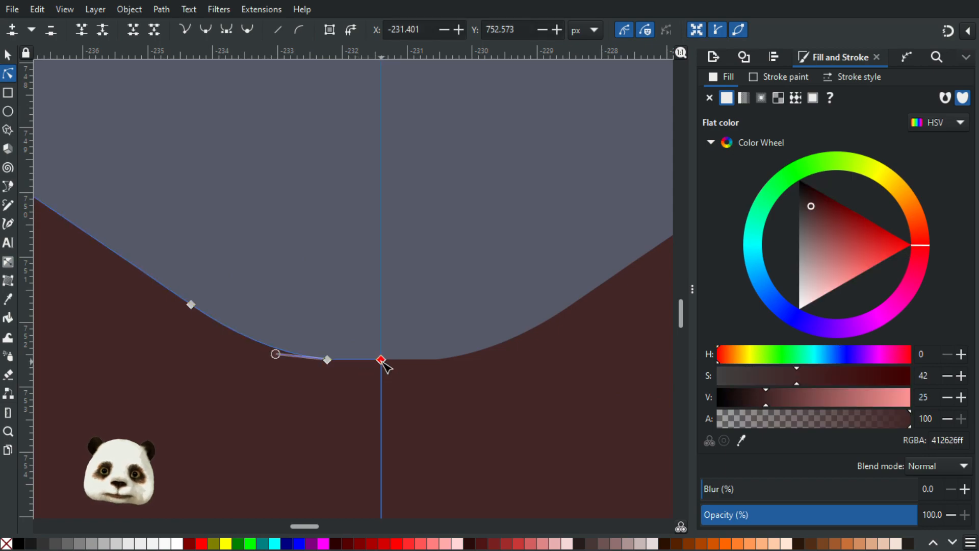
drag(382, 360, 382, 363)
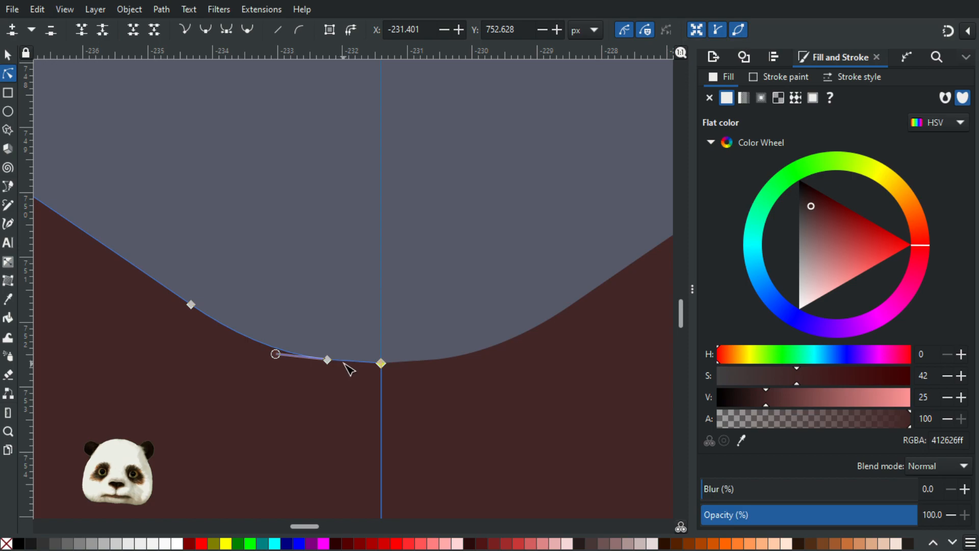
Smooth the neckline node beside the centre line so the curve flows evenly into the lowest point.
drag(346, 364, 353, 362)
key(ctrl+z)
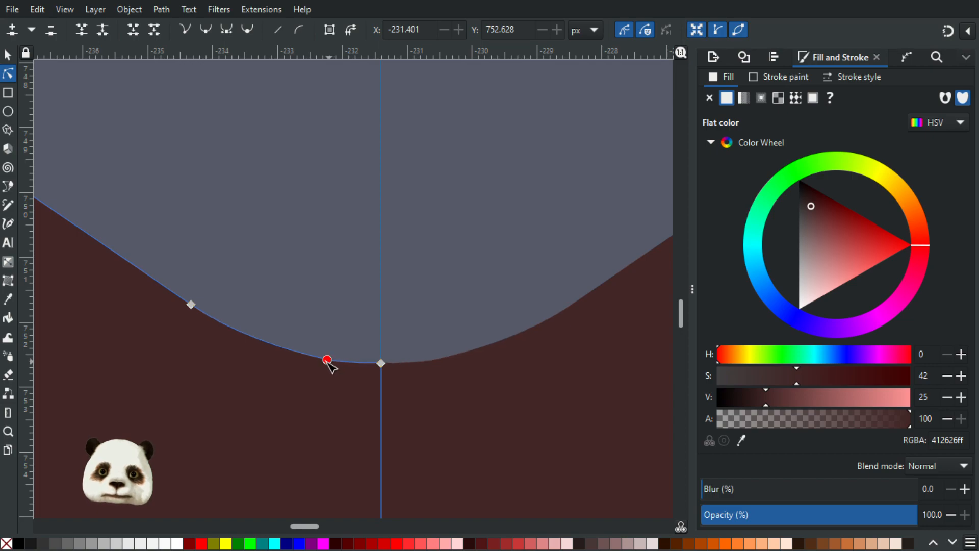
click(328, 360)
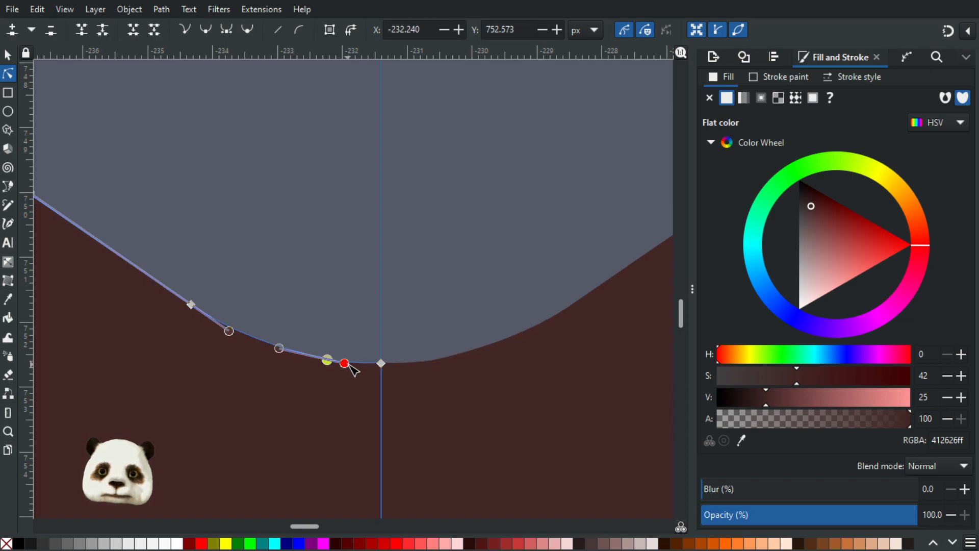
click(352, 301)
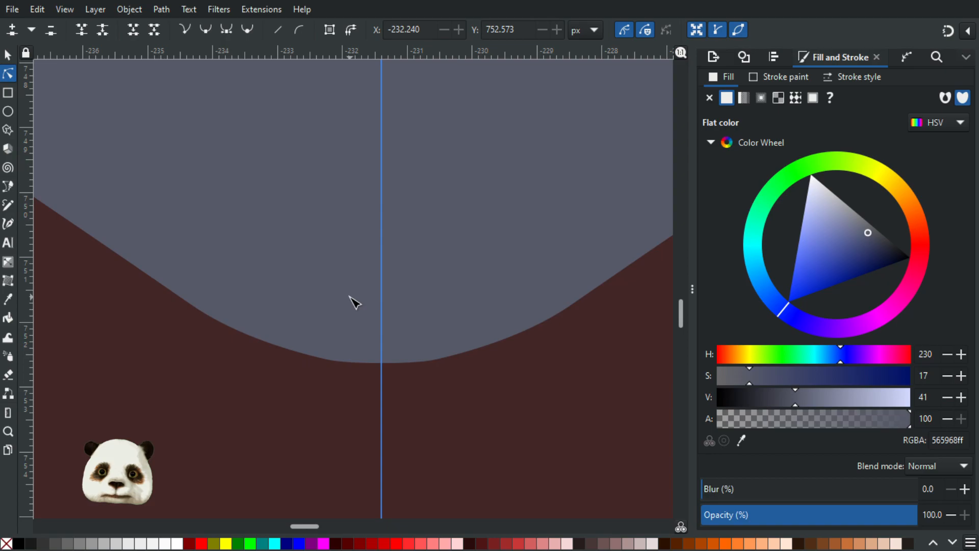
Lengthen both handles of the collar neckline's middle node to round the curve on either side of it.
scroll(352, 302, down, 3)
scroll(144, 286, down, 2)
scroll(199, 334, down, 2)
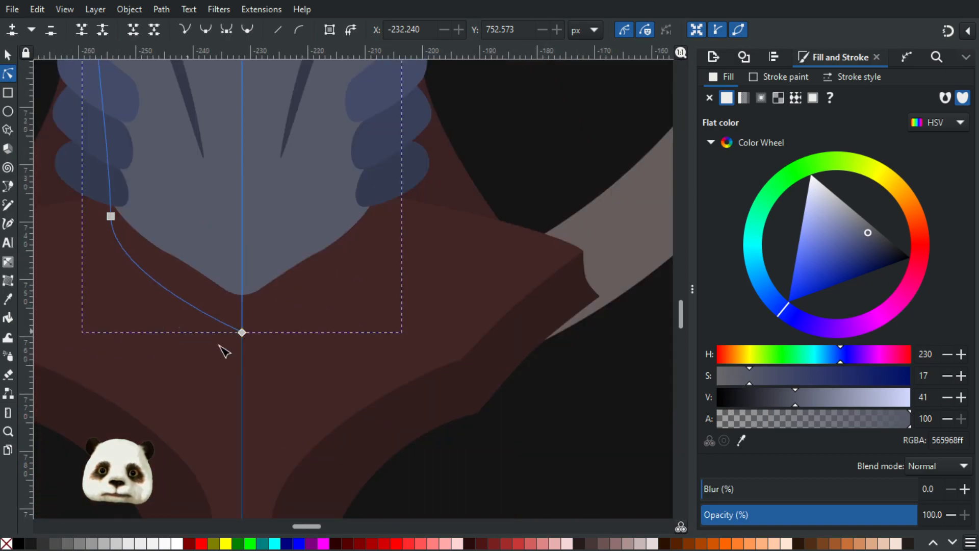
drag(331, 372, 446, 384)
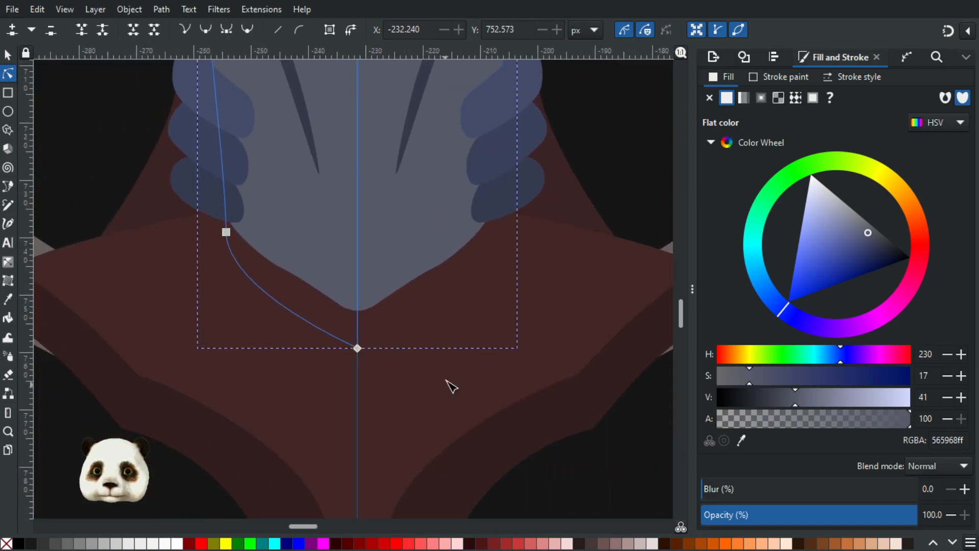
scroll(243, 292, up, 3)
click(335, 234)
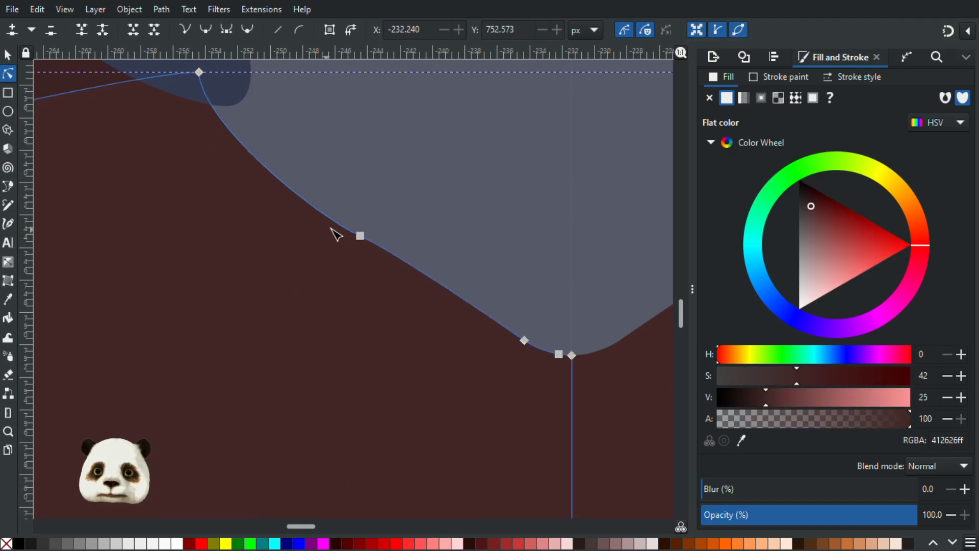
click(359, 236)
drag(321, 219, 304, 222)
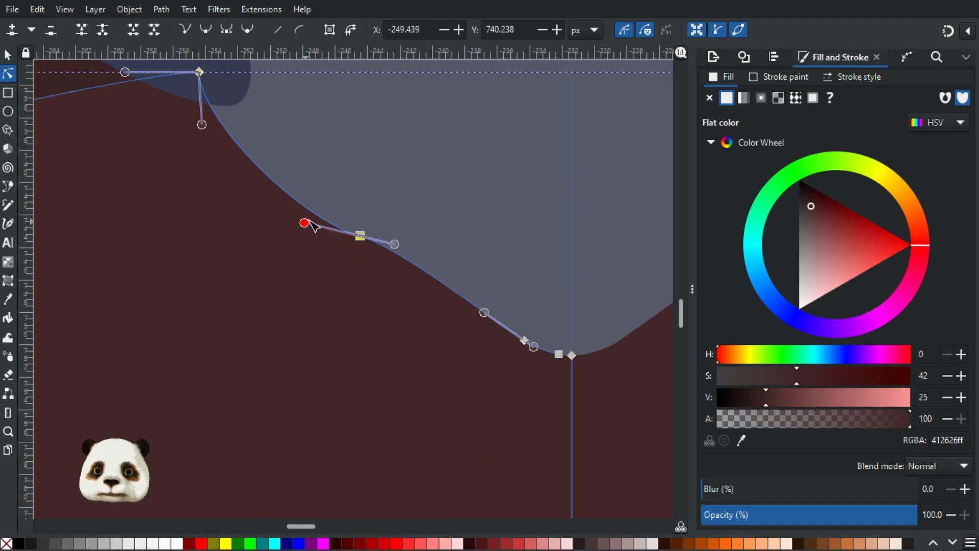
click(455, 206)
click(376, 250)
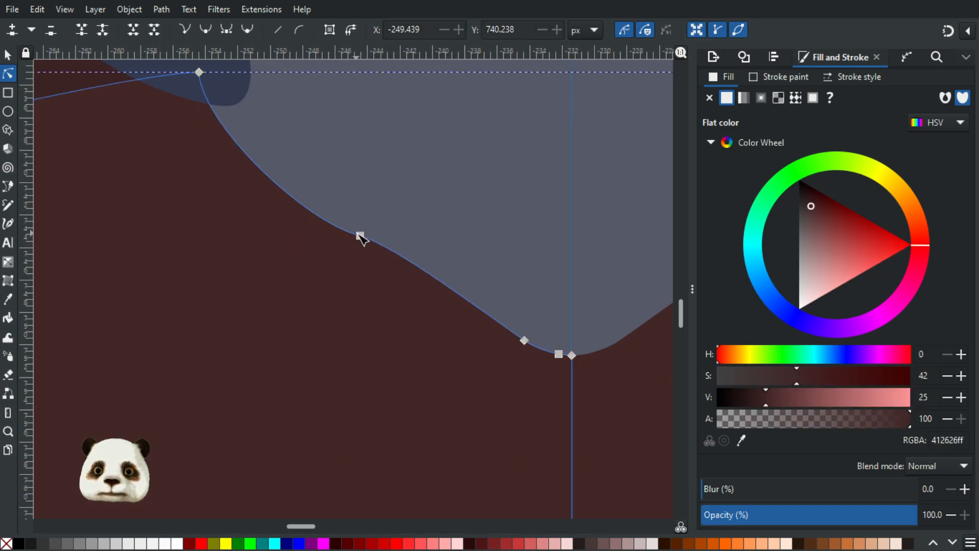
click(360, 236)
drag(399, 246, 413, 248)
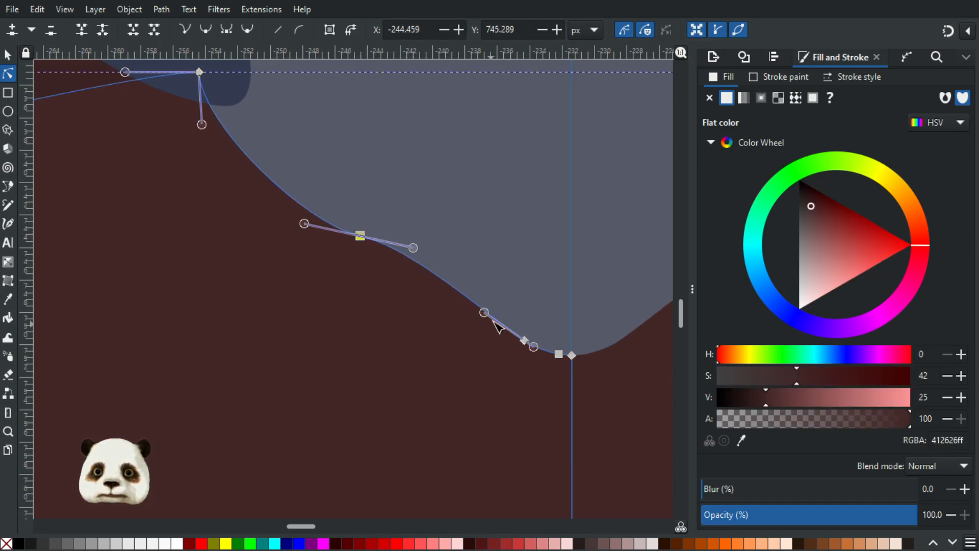
Fine-tune the upper handle of the collar neckline's lower node near the centre line as a smooth node.
drag(491, 310, 493, 309)
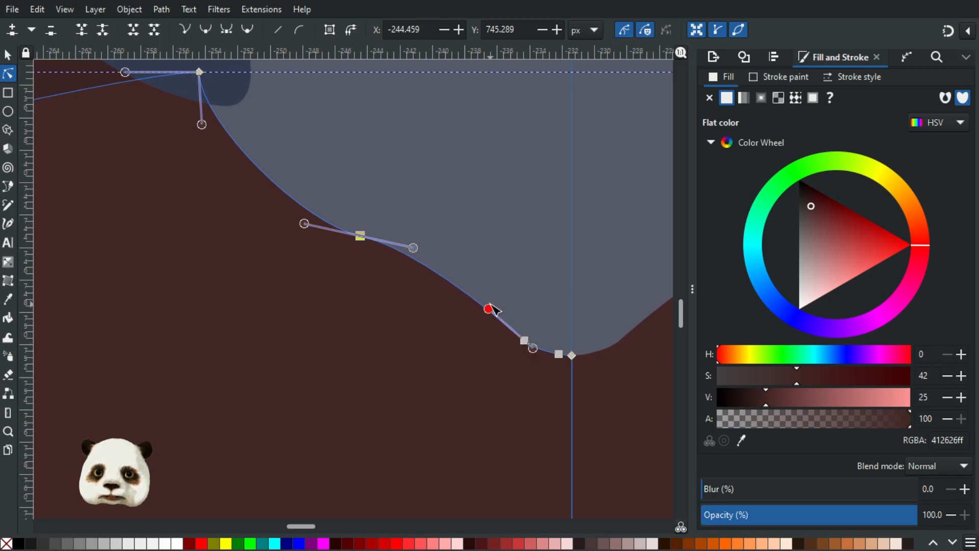
drag(493, 311, 488, 313)
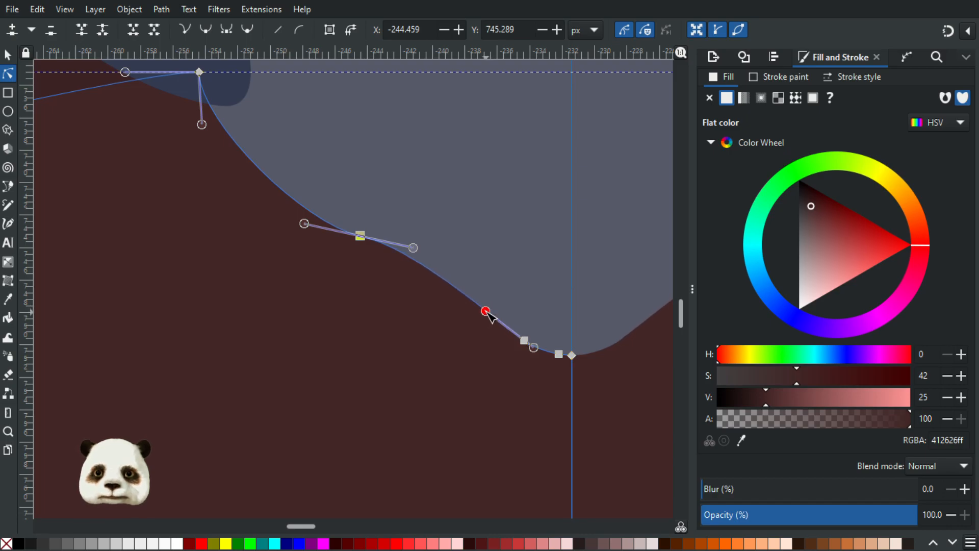
click(507, 280)
Shift the neckline's middle and lower nodes together slightly away from the centre line, and lengthen the middle node's inner handle.
click(359, 236)
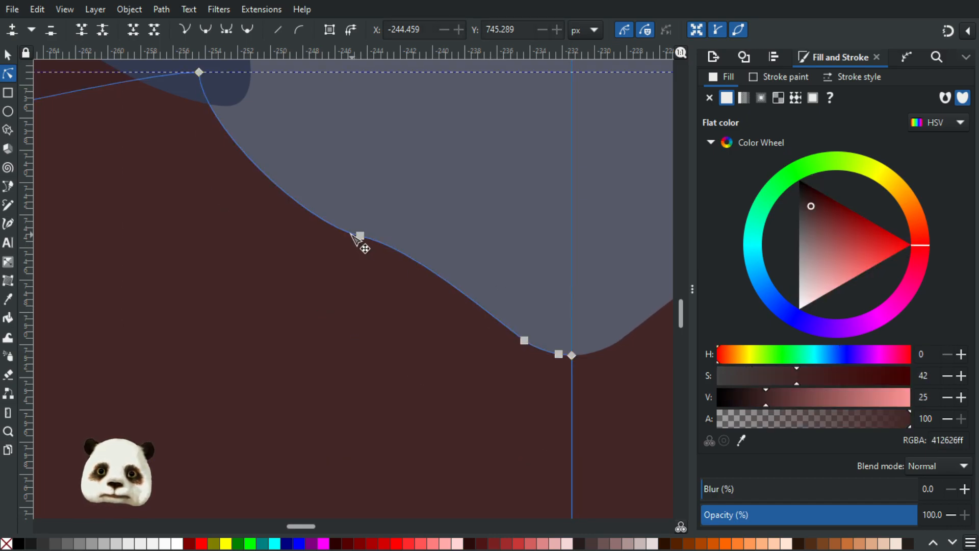
click(361, 236)
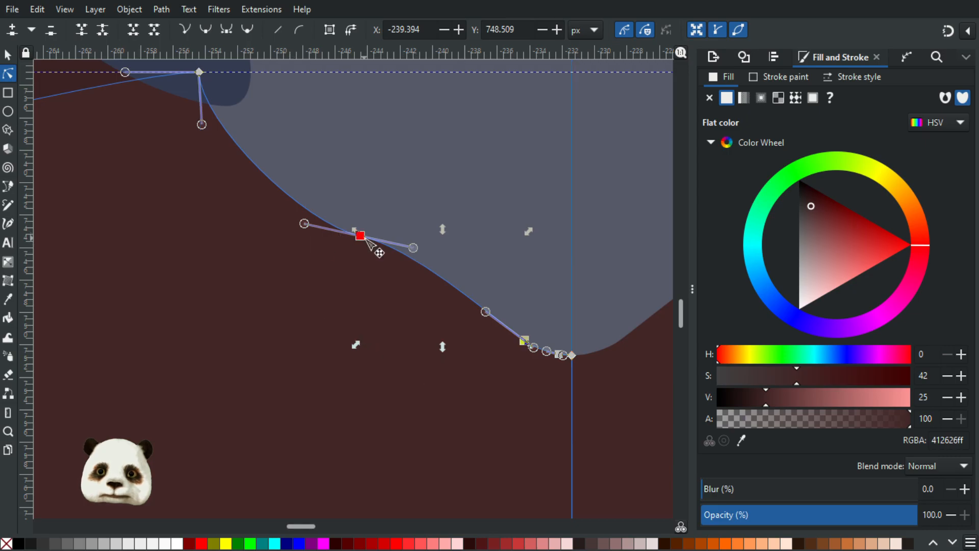
drag(364, 239, 408, 249)
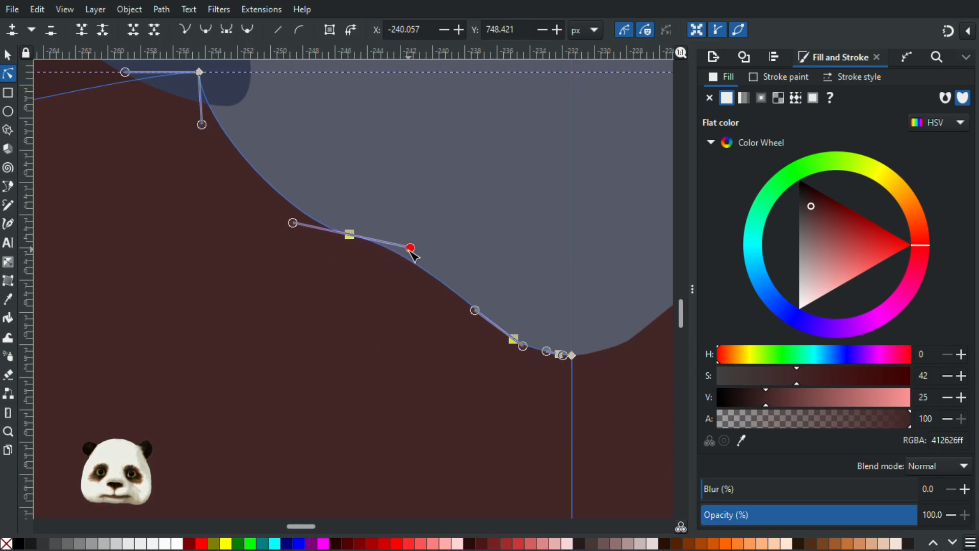
click(468, 233)
scroll(480, 237, down, 3)
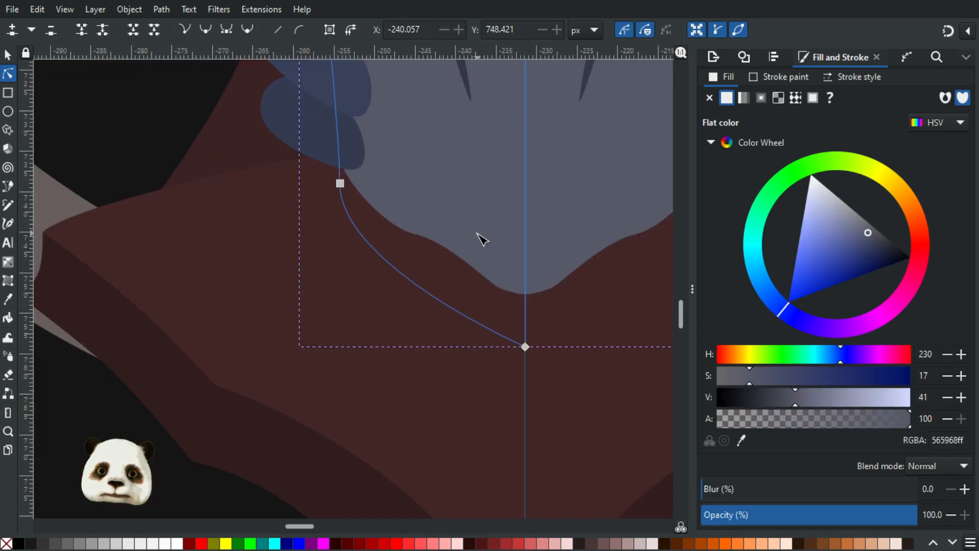
Rotate the handles of the neckline's middle node to a steeper diagonal so the edge runs almost straight towards the centre.
scroll(458, 237, up, 2)
click(417, 250)
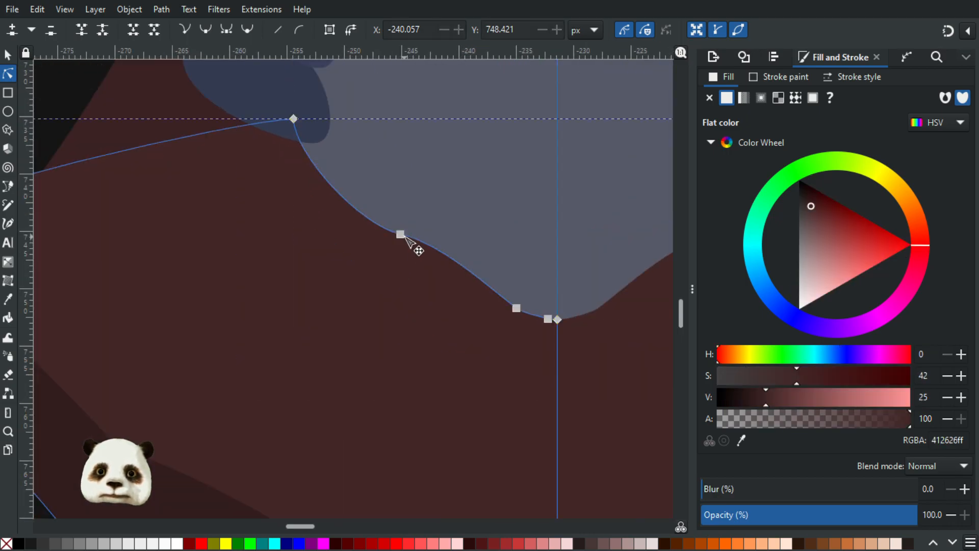
click(443, 248)
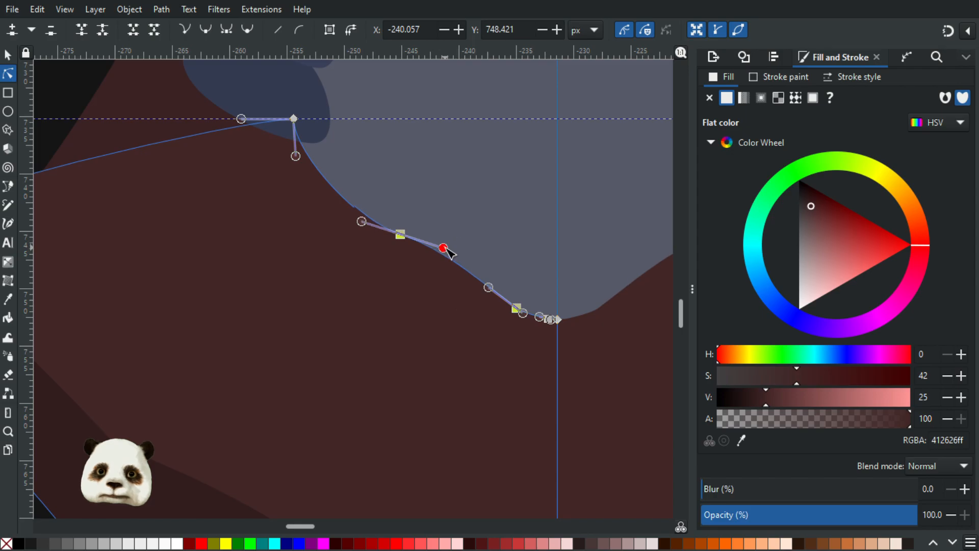
drag(443, 248, 367, 293)
scroll(447, 249, down, 1)
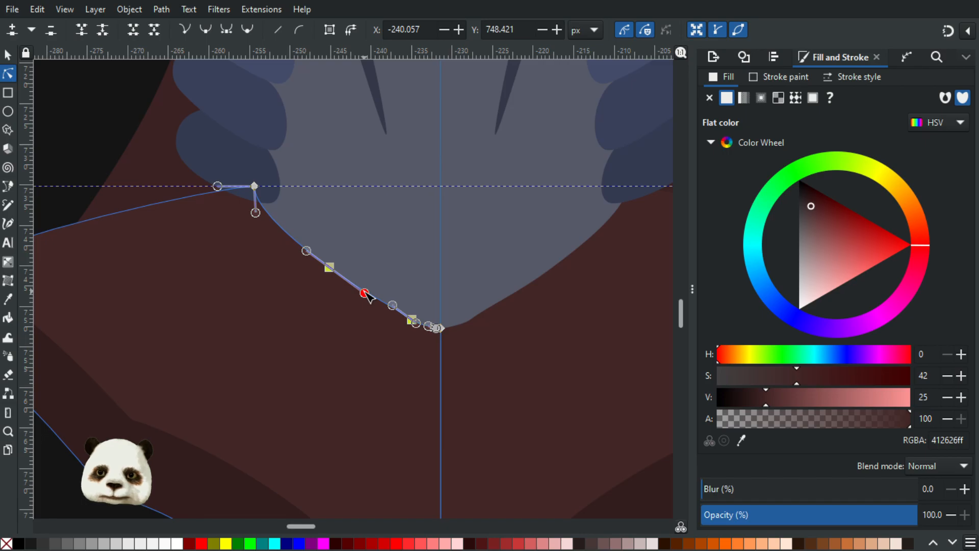
click(393, 251)
Examine the reshaped neckline up close and within the whole bust, with nothing on the neck selected.
scroll(380, 326, down, 4)
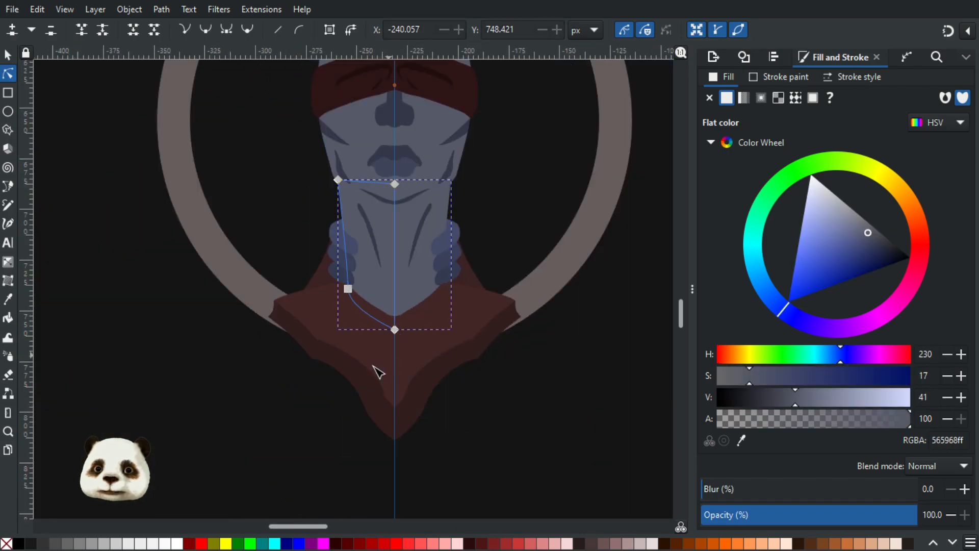
scroll(360, 323, up, 3)
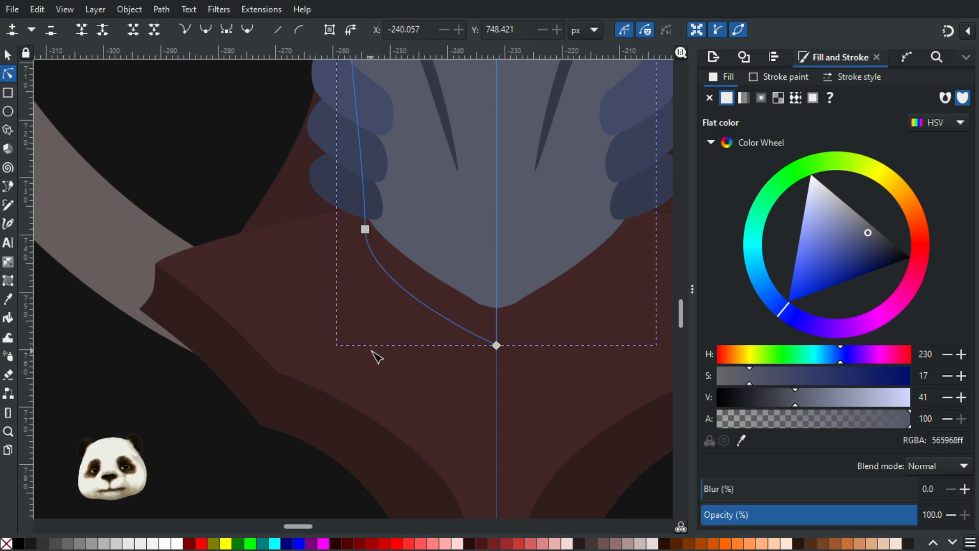
scroll(343, 306, down, 2)
scroll(306, 424, down, 1)
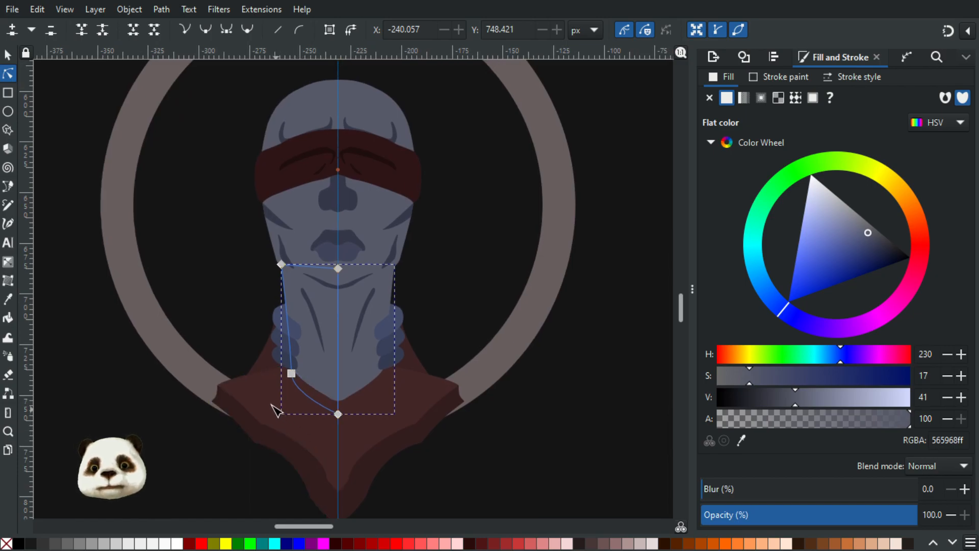
scroll(275, 409, down, 2)
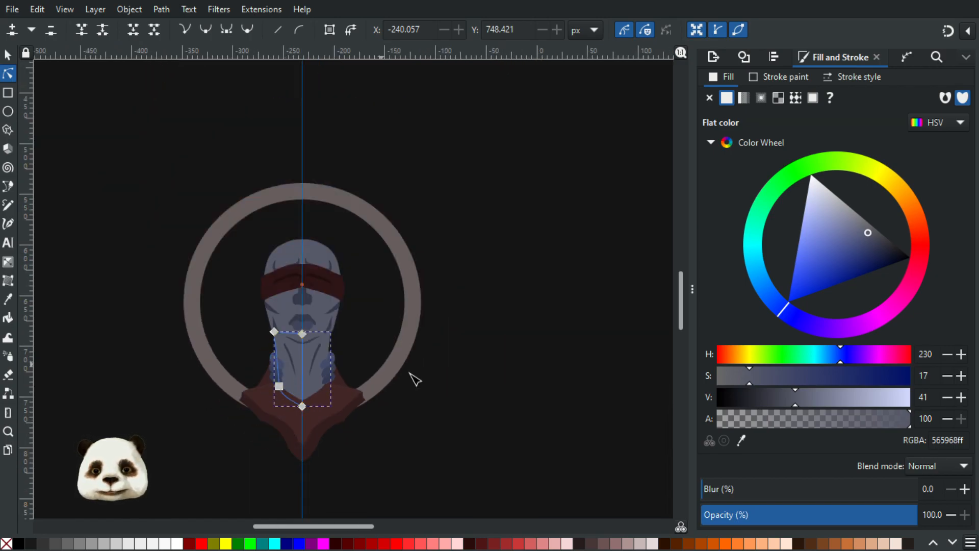
scroll(261, 407, up, 3)
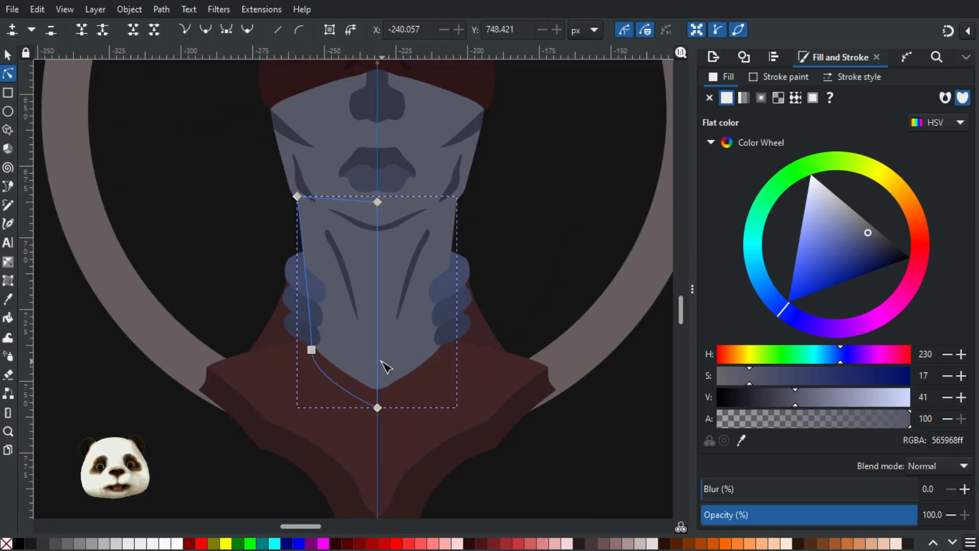
click(561, 459)
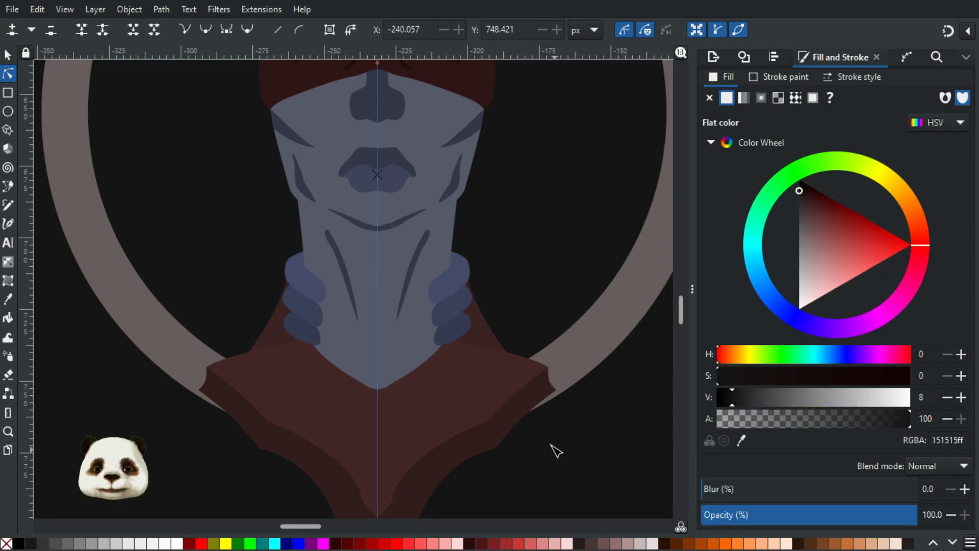
scroll(516, 400, down, 3)
scroll(542, 428, up, 4)
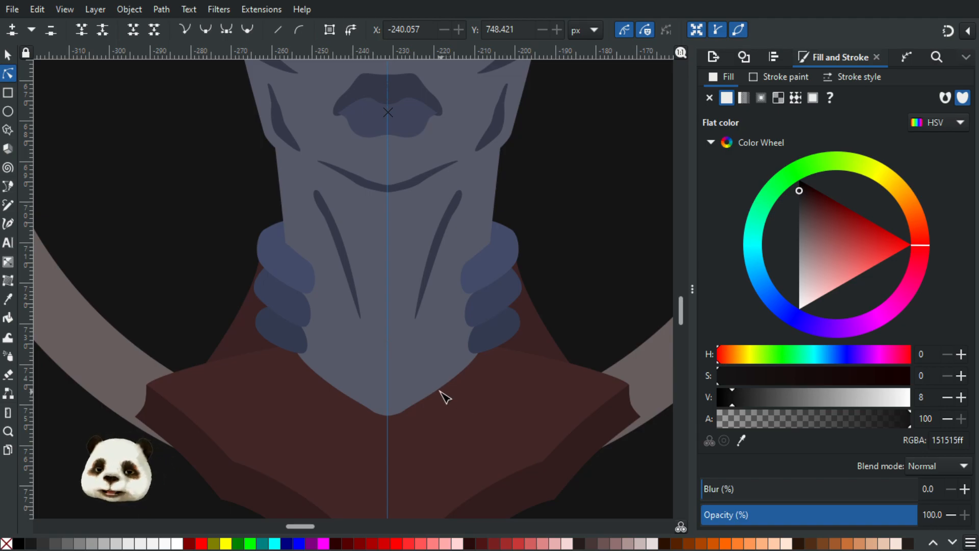
Start a new Bezier path on the collar, just below the blue shapes on the left side of the neck.
key(b)
key(Escape)
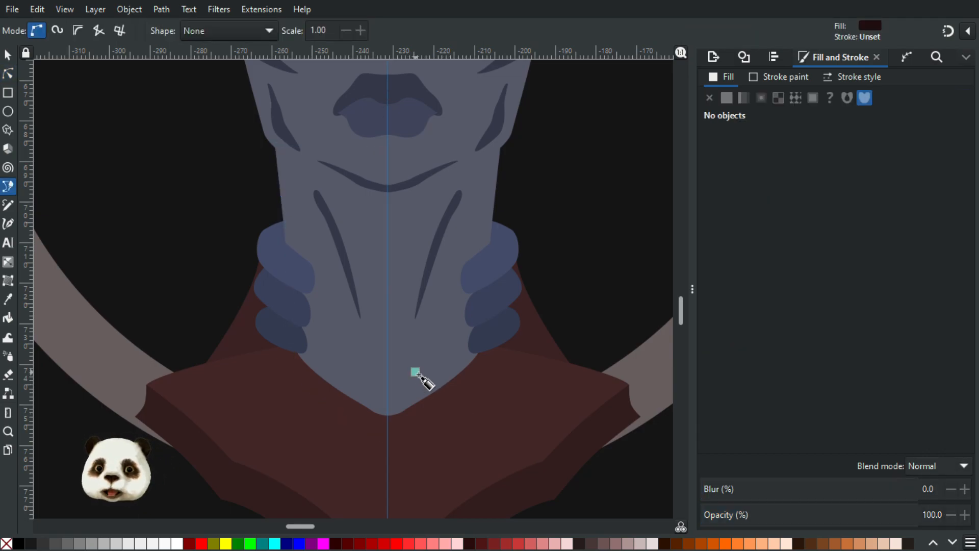
click(8, 74)
click(331, 311)
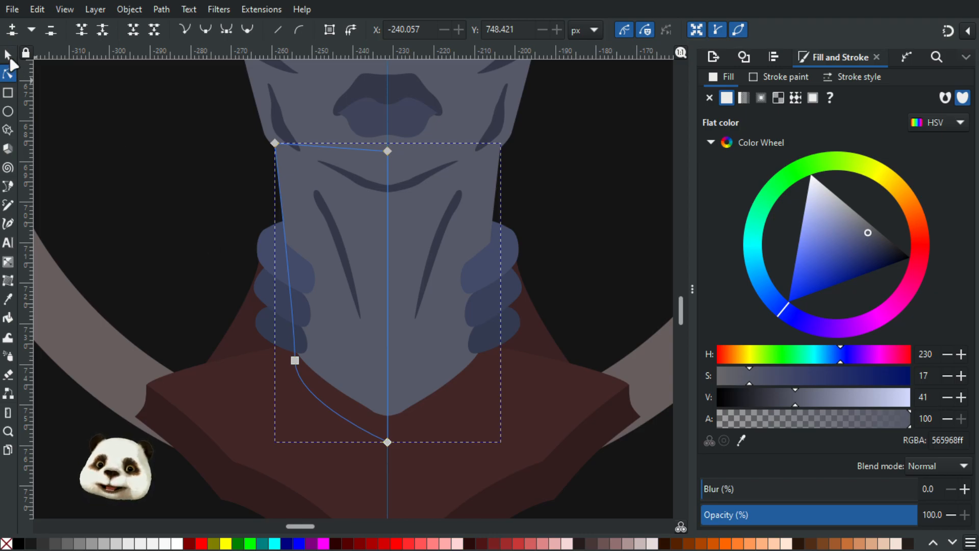
click(9, 57)
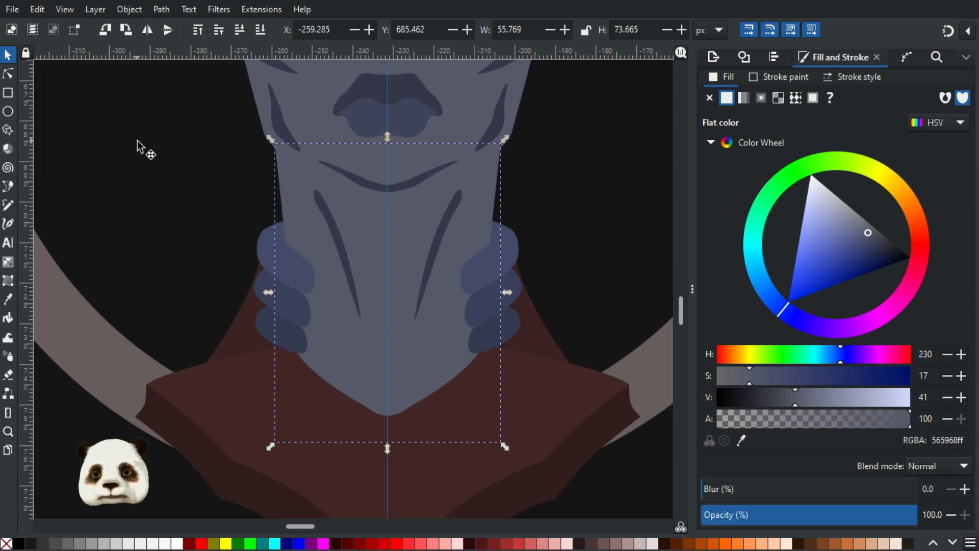
key(b)
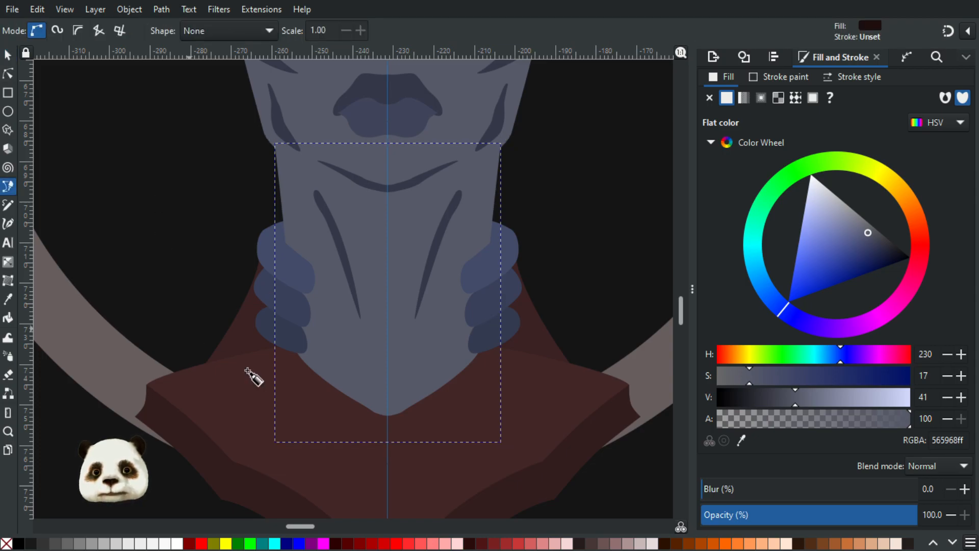
click(289, 373)
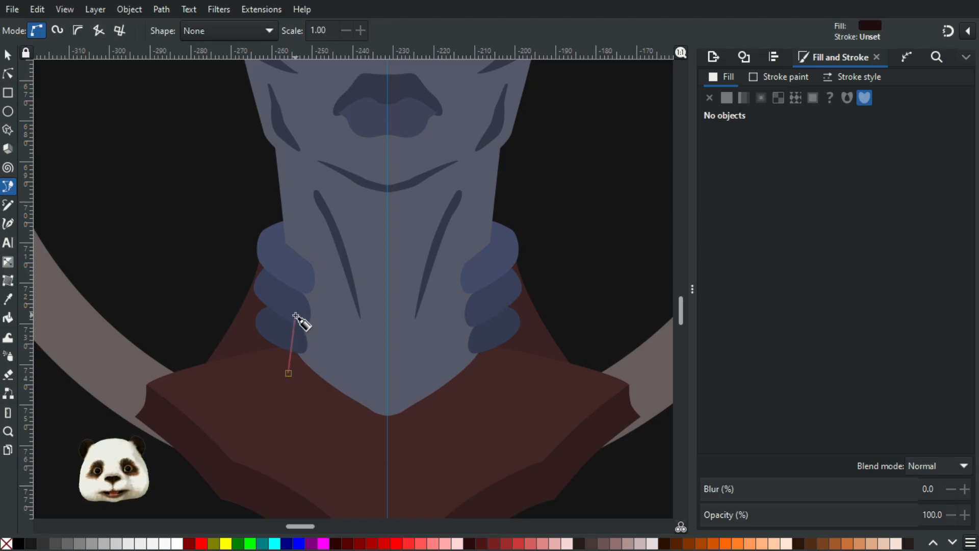
drag(303, 309, 326, 345)
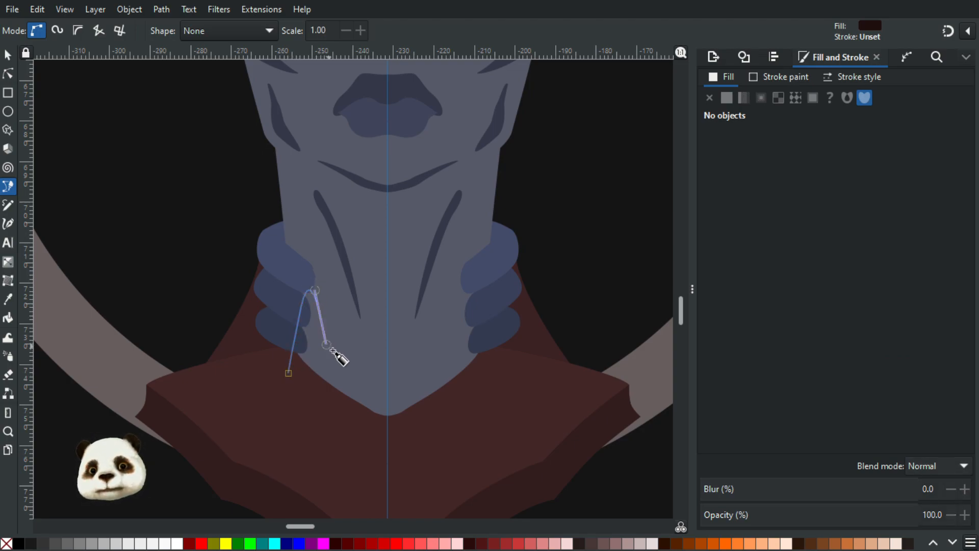
drag(339, 250, 346, 279)
drag(369, 334, 378, 293)
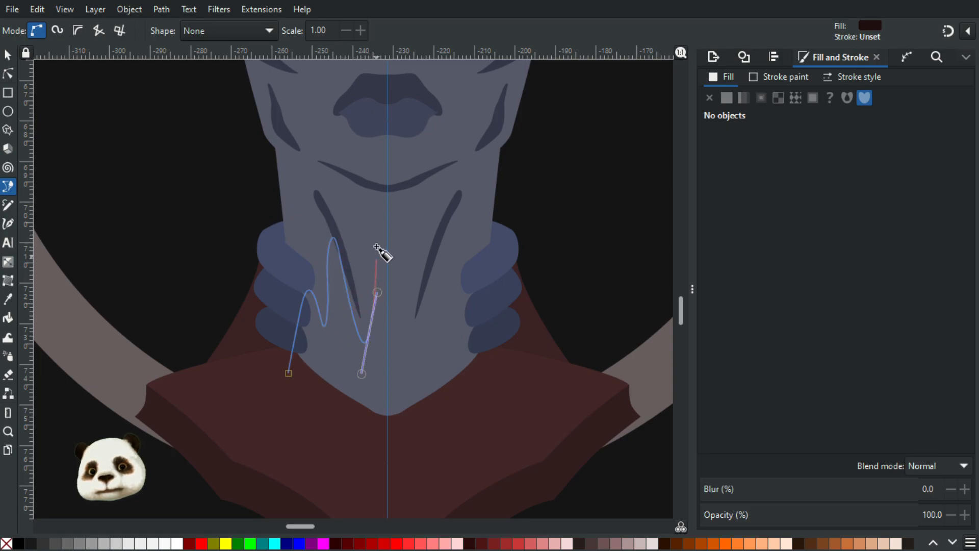
key(super+x)
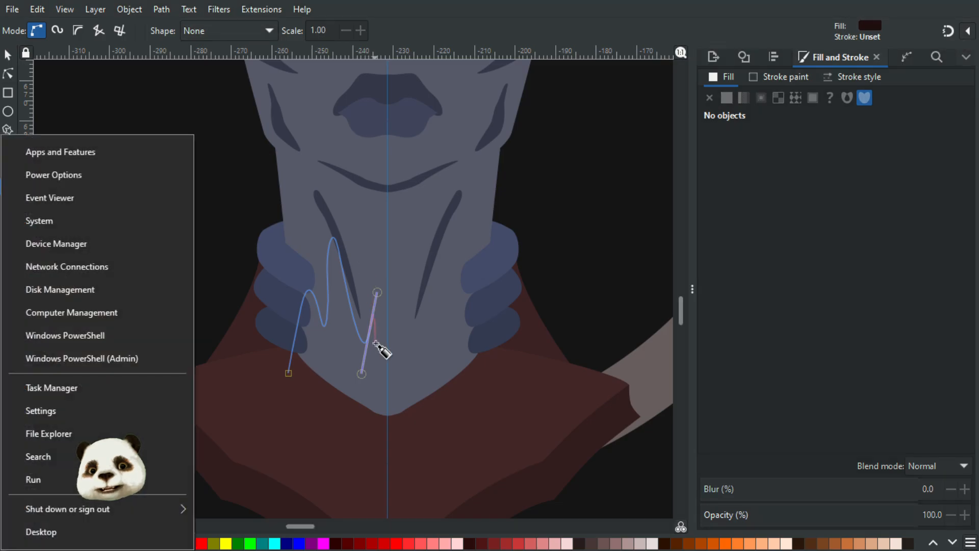
key(super)
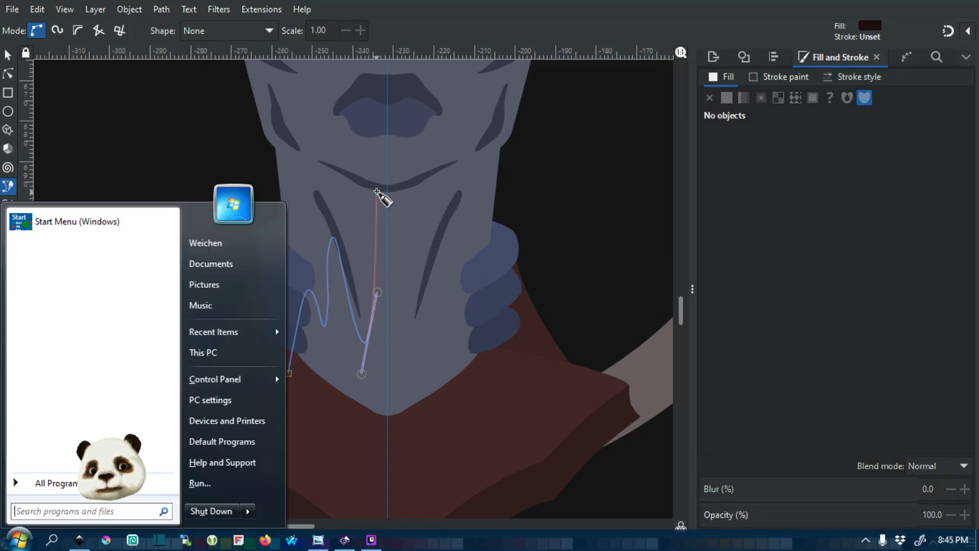
key(super)
key(BackSpace)
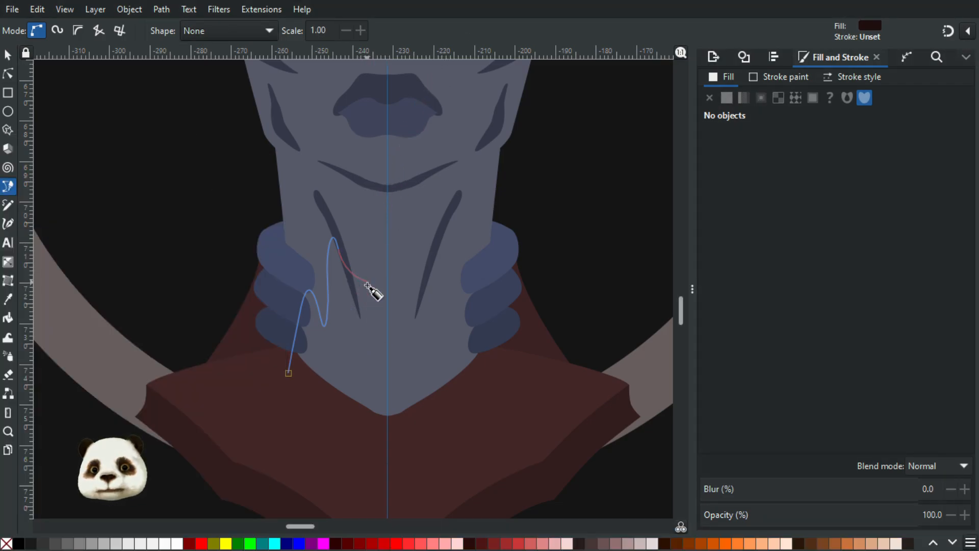
drag(366, 264, 367, 198)
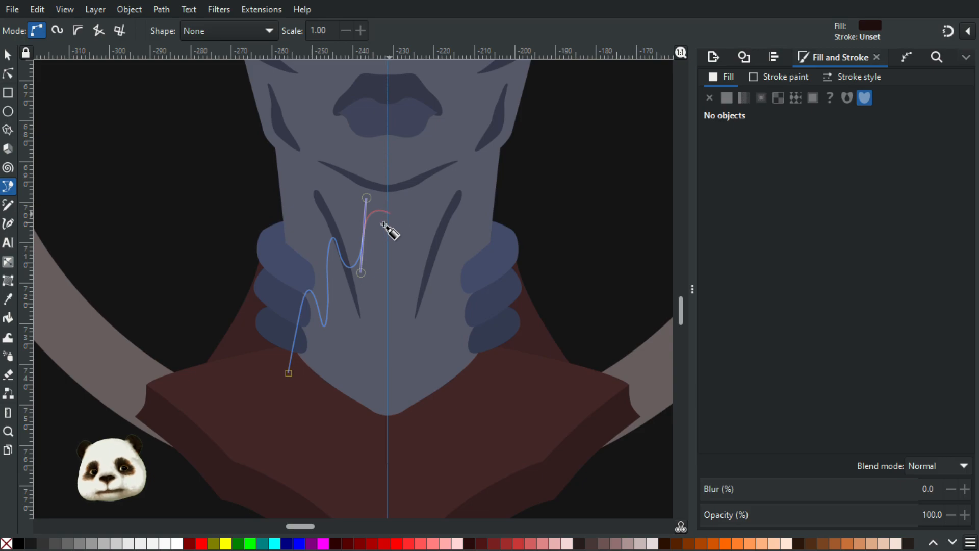
key(BackSpace)
key(BackSpace)
key(BackSpace)
key(BackSpace)
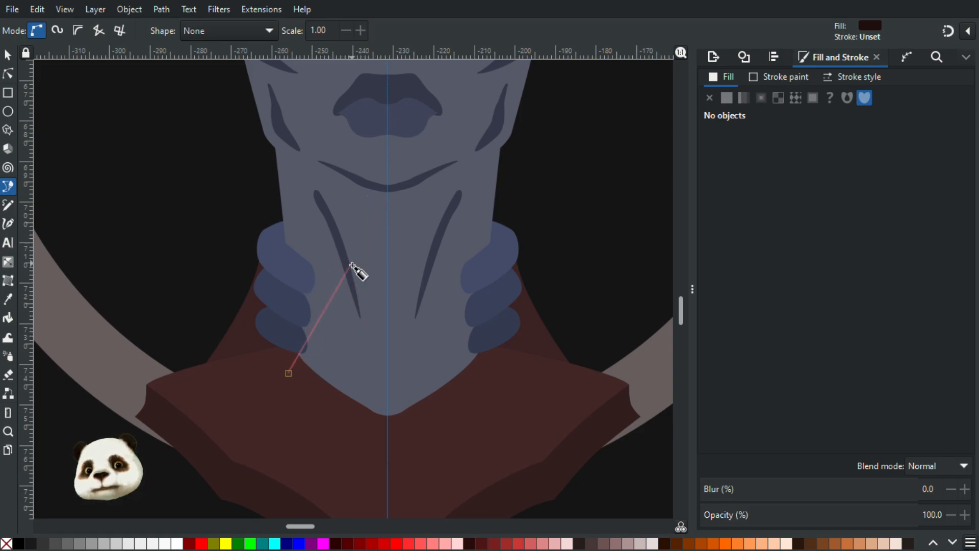
Draw a closed half-shape about 25 by 58 px, curving up over the neck's left half and straight down the snapped centre guide.
drag(315, 297, 324, 269)
drag(320, 229, 331, 208)
key(percent)
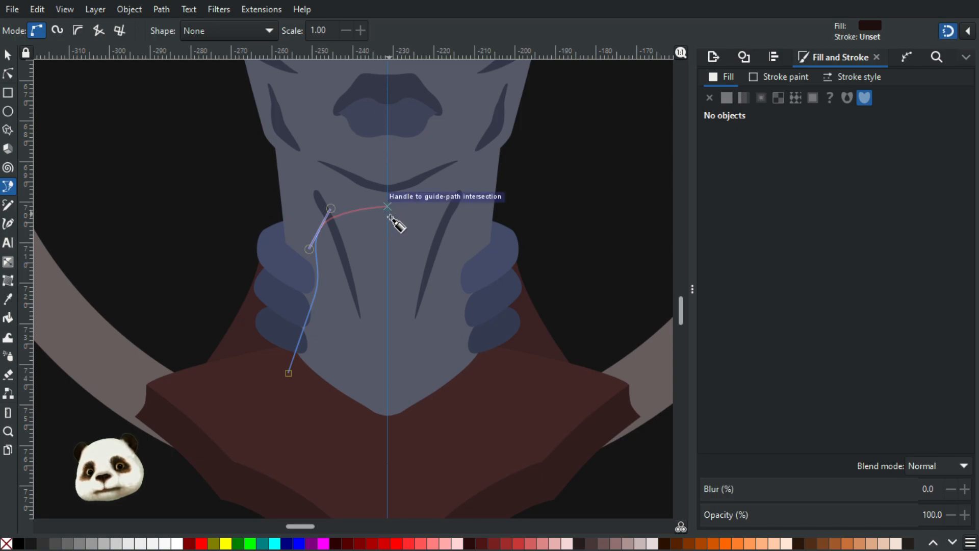
mouse_move(391, 216)
mouse_down()
mouse_move(407, 208)
mouse_move(388, 232)
mouse_up()
click(388, 439)
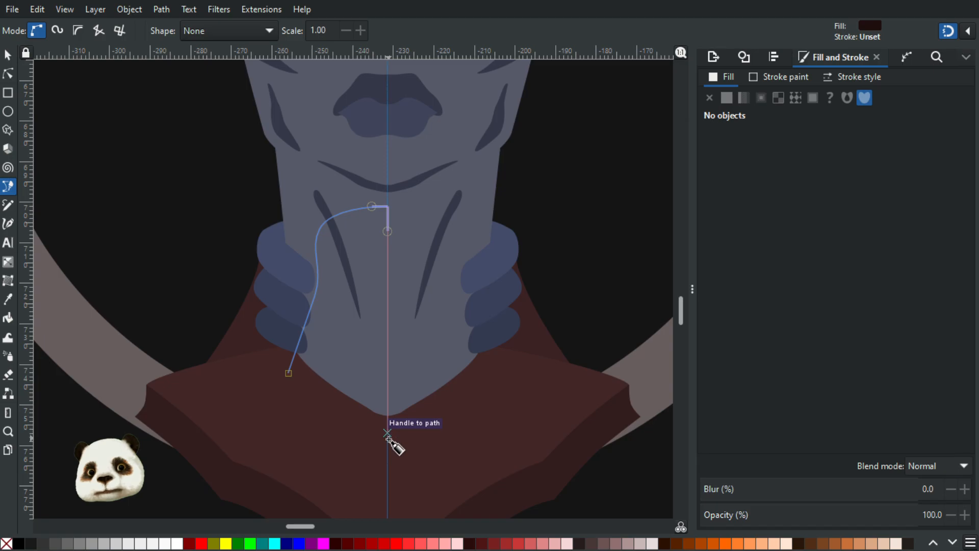
drag(288, 374, 289, 376)
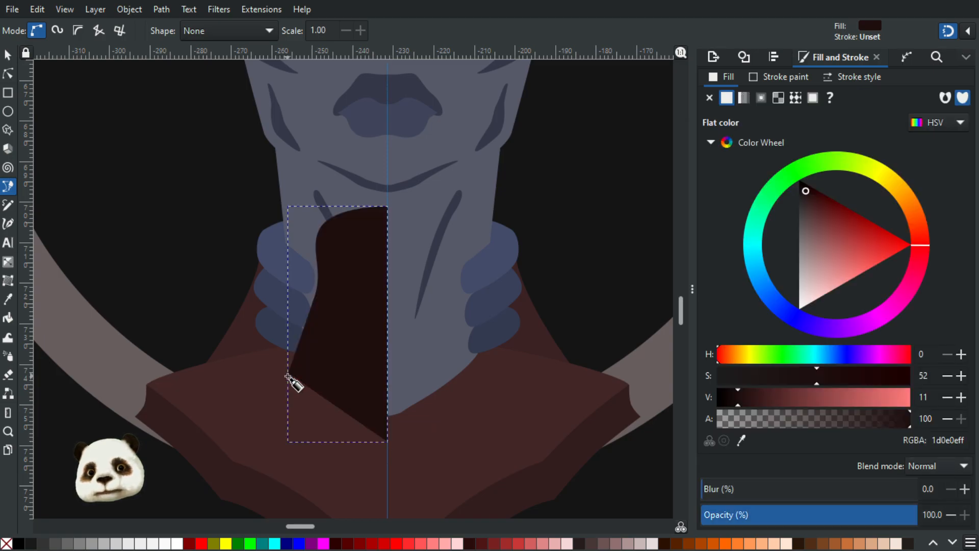
Duplicate the neck shape above the other objects, keeping only its left half without the mirrored side.
click(11, 55)
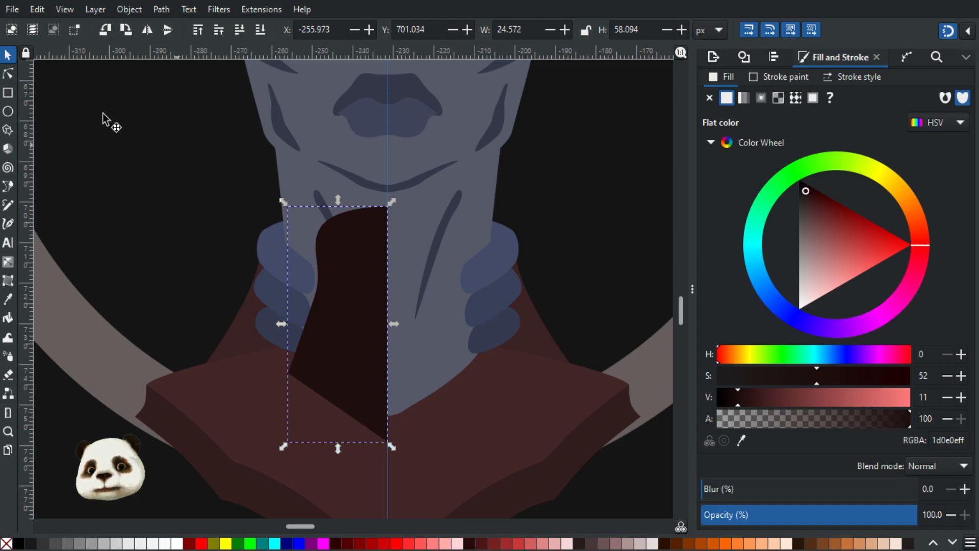
click(8, 74)
click(301, 189)
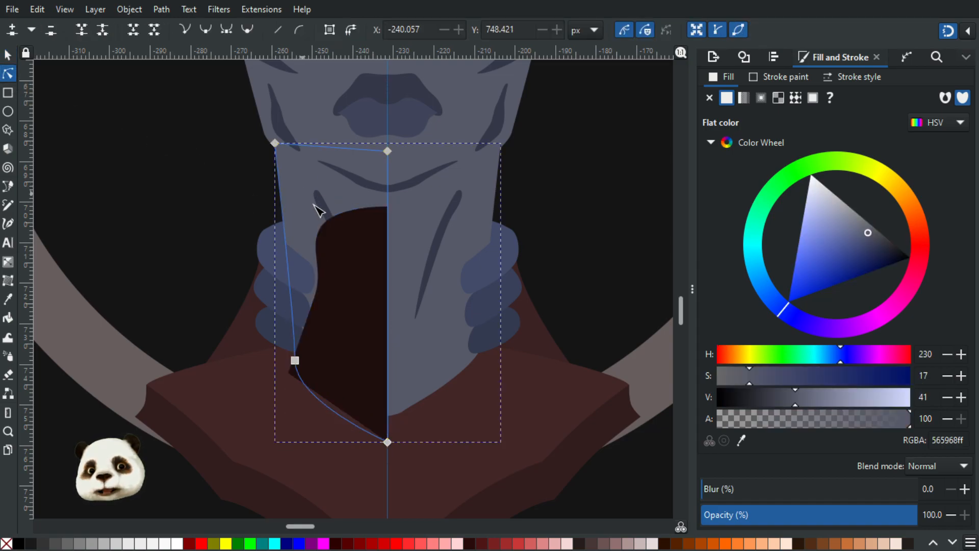
key(ctrl+d)
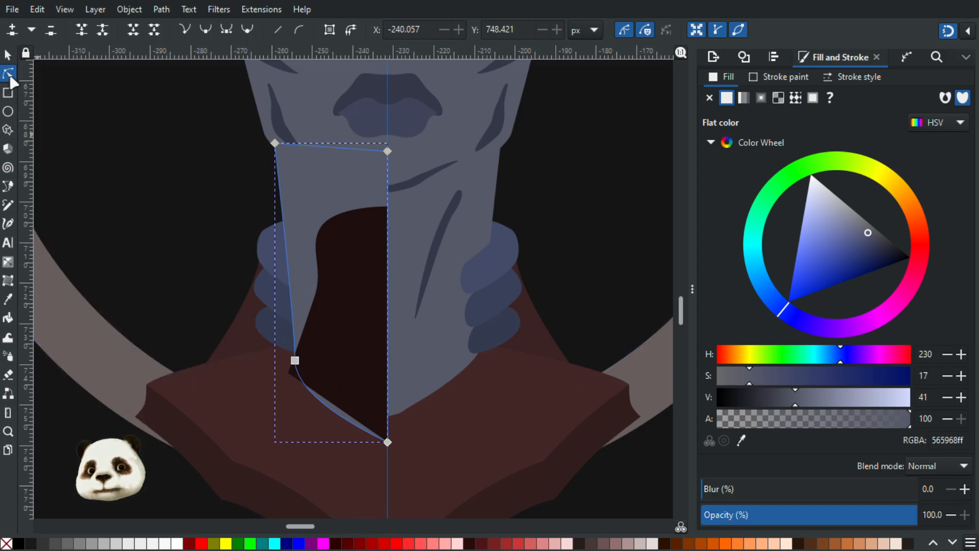
Bend the dark half-shape's straight lower edge outward into a rounded curve, with snapping off.
click(350, 328)
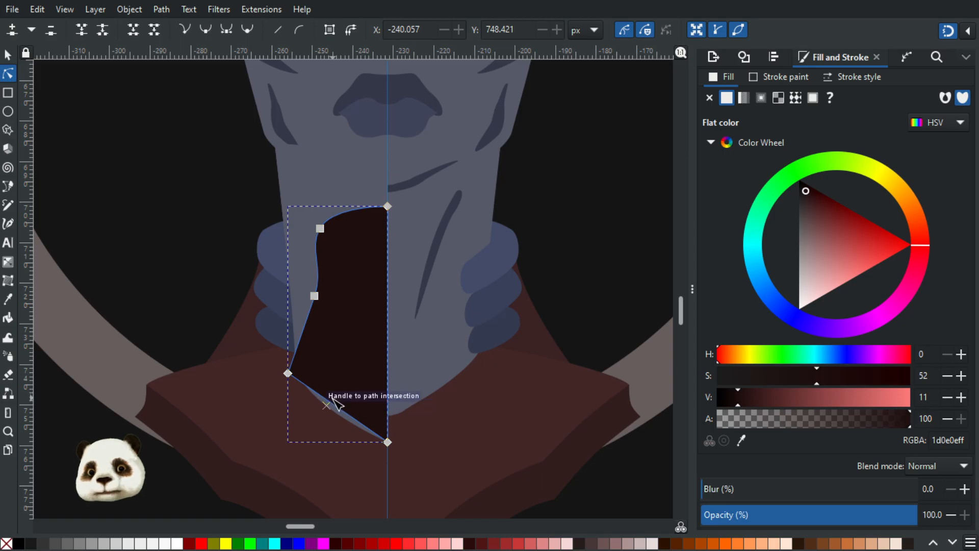
drag(332, 402, 331, 428)
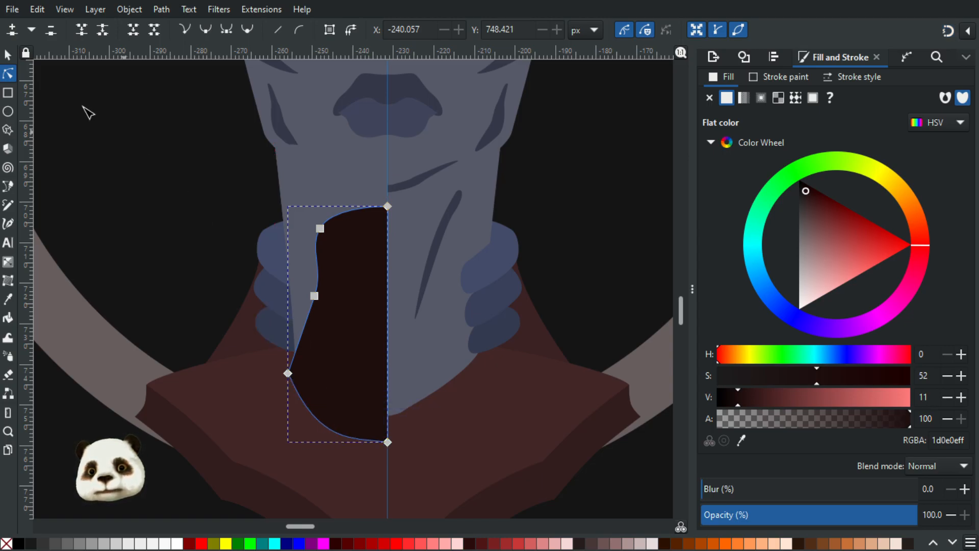
click(8, 54)
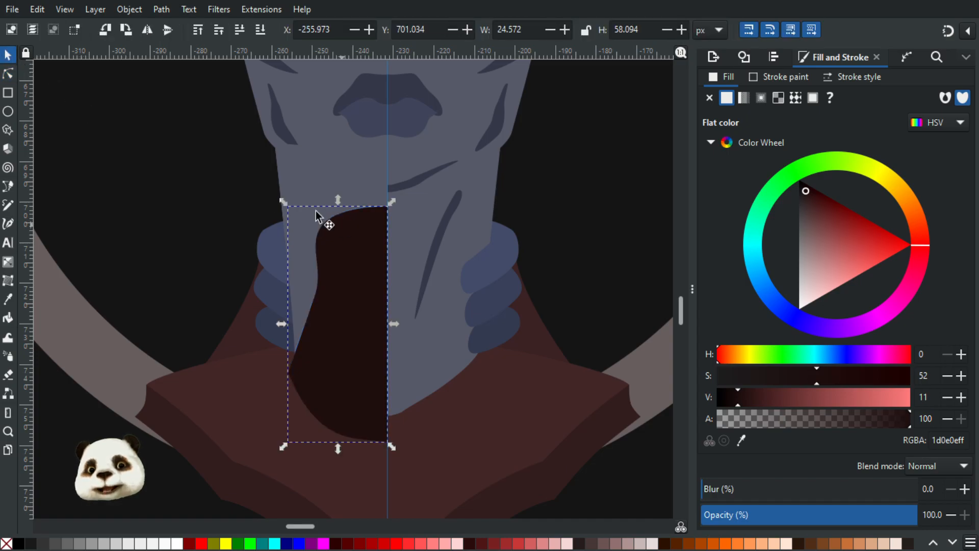
Mirror the duplicated neck half across the centre guide to form a full-width neck copy.
click(286, 175)
key(Escape)
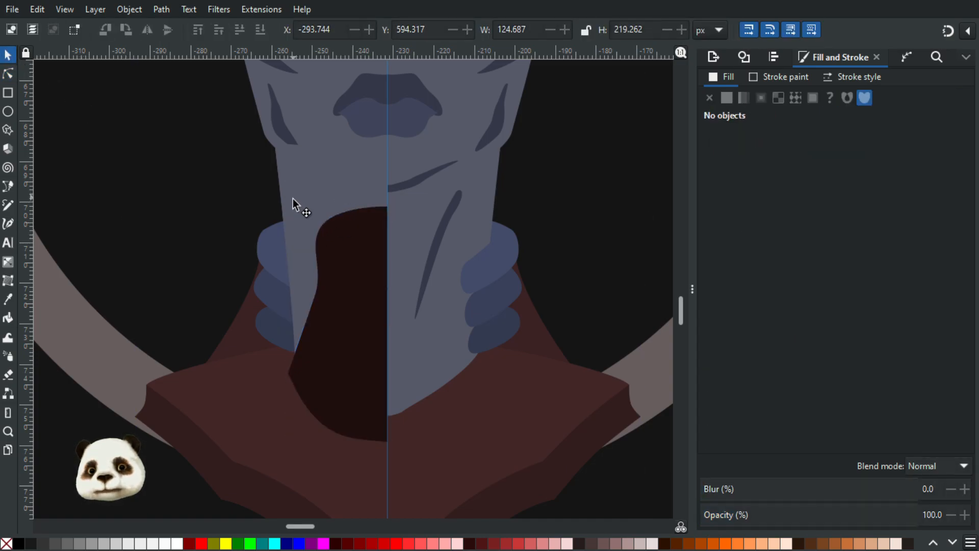
click(347, 284)
click(309, 188)
key(Escape)
ctrl+click(308, 203)
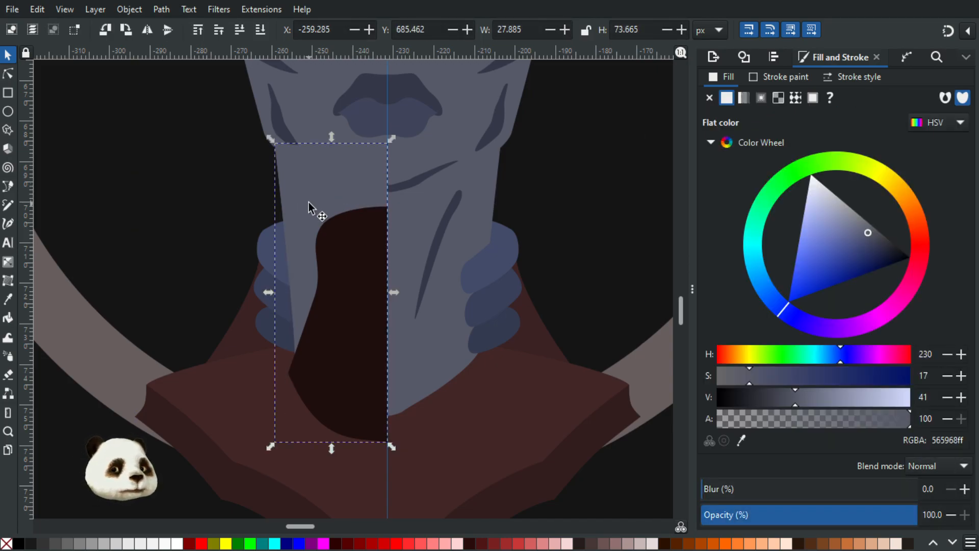
drag(295, 184, 261, 228)
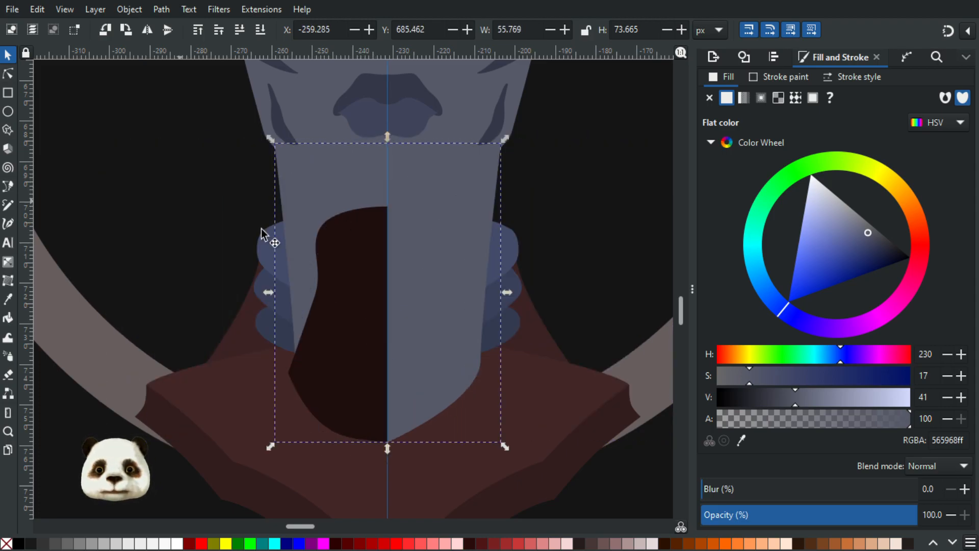
Mirror the dark half-shape across the centre guide into a full symmetrical shape and lower it beneath the neck copy.
ctrl+click(361, 310)
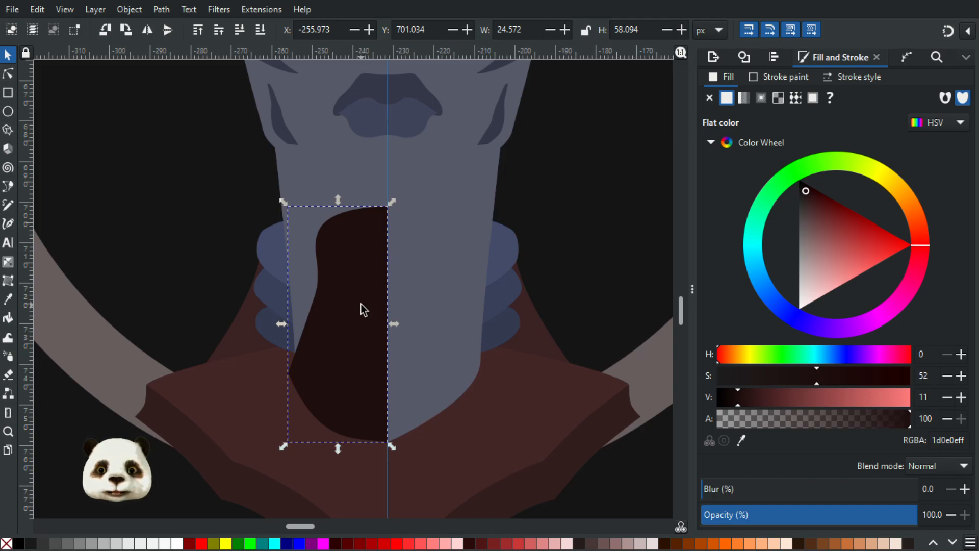
key(Delete)
double_click(332, 246)
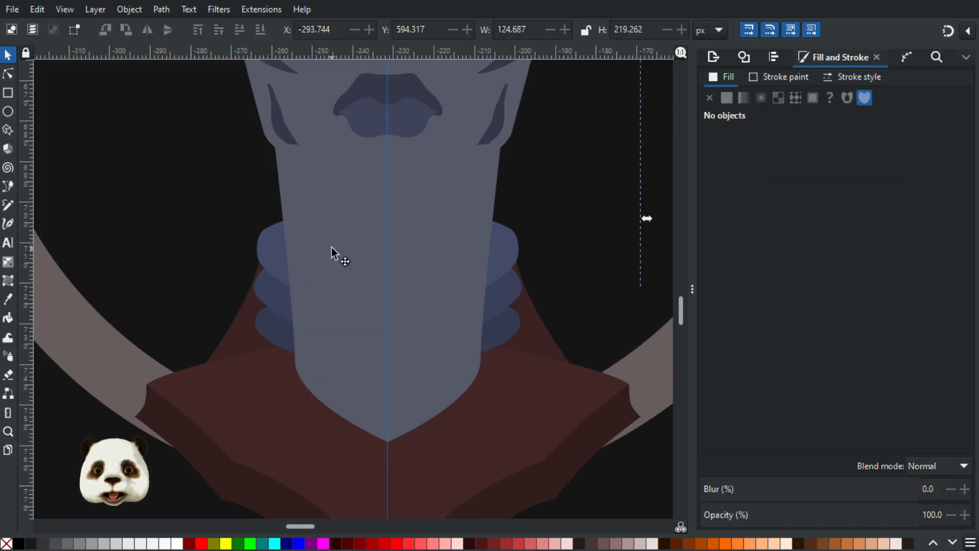
key(ctrl+z)
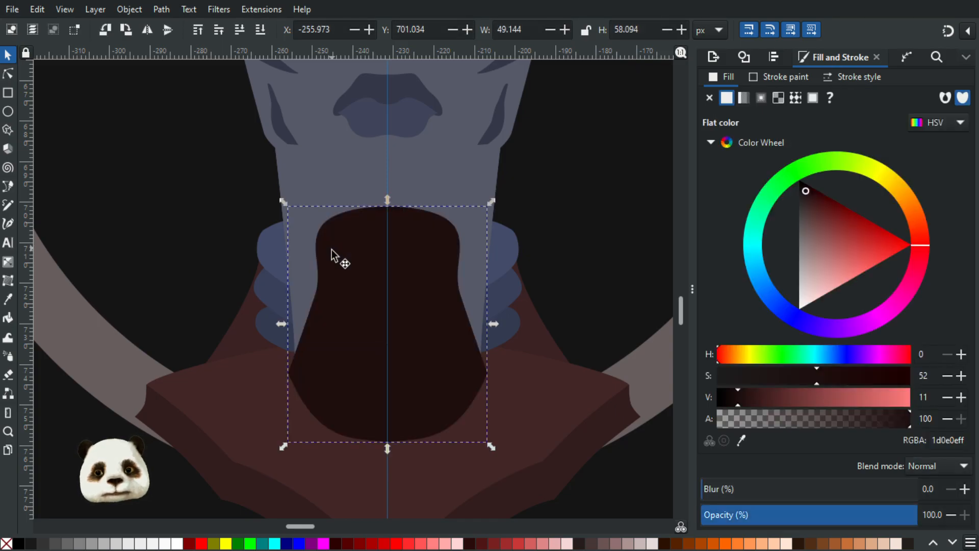
key(Page_Down)
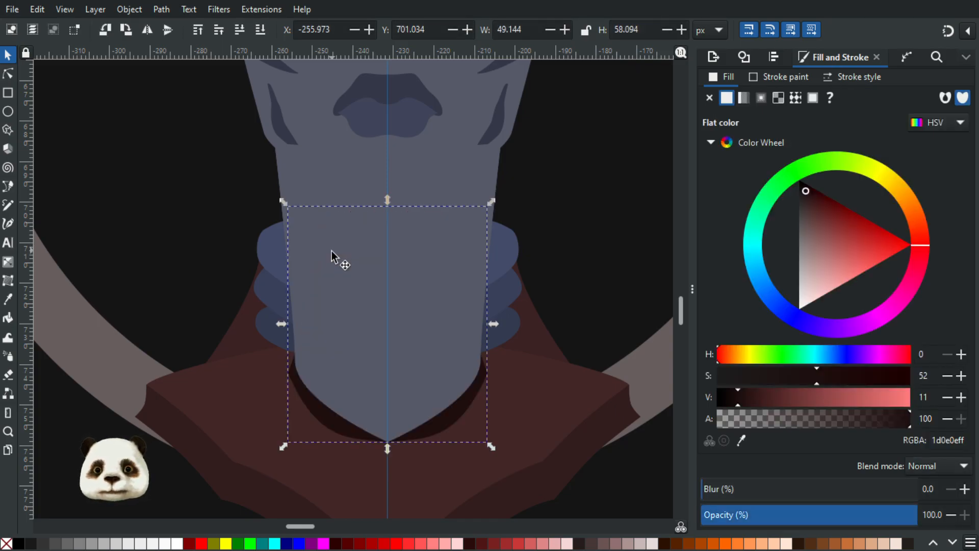
Fill the neck copy with magenta ff00ff so it stands out from the dark shape.
click(336, 312)
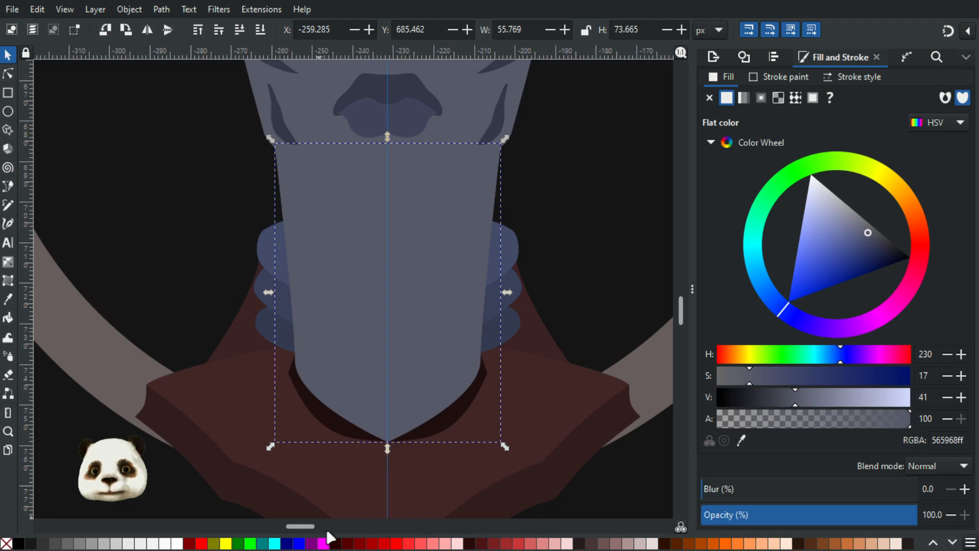
click(323, 543)
scroll(334, 433, up, 2)
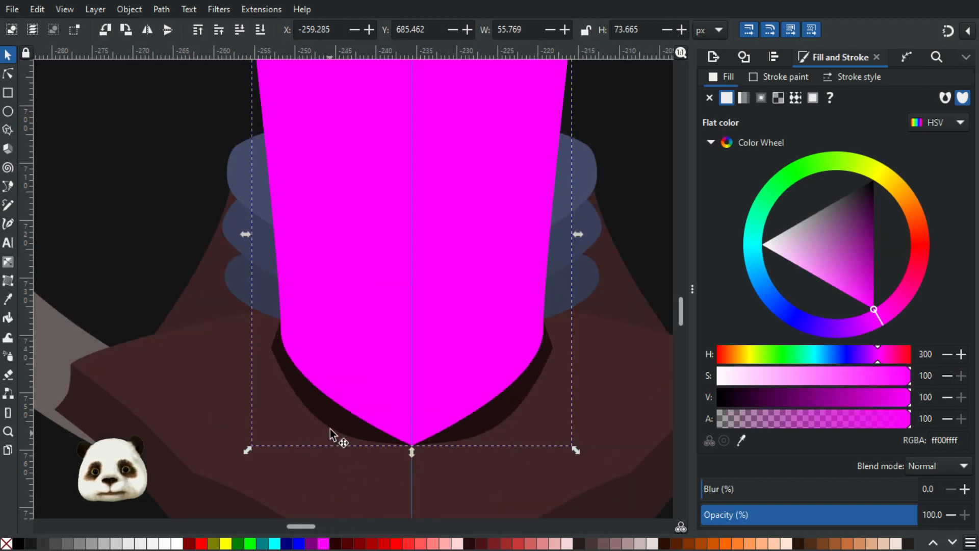
shift+click(334, 408)
right_click(361, 328)
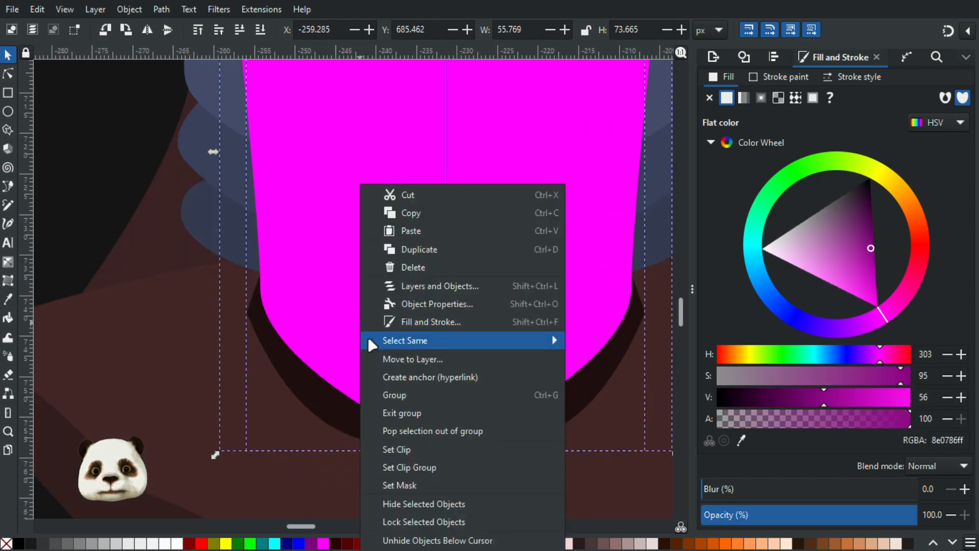
mouse_move(364, 341)
click(105, 313)
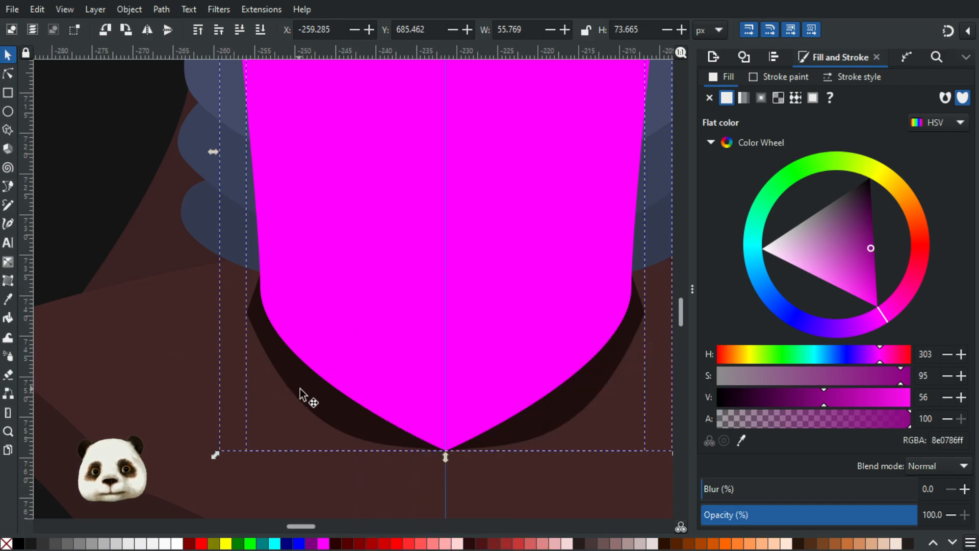
click(72, 345)
Group the dark shape and clip it with the magenta neck copy, lowering the result beneath the collar, blue shapes and neck creases.
click(301, 385)
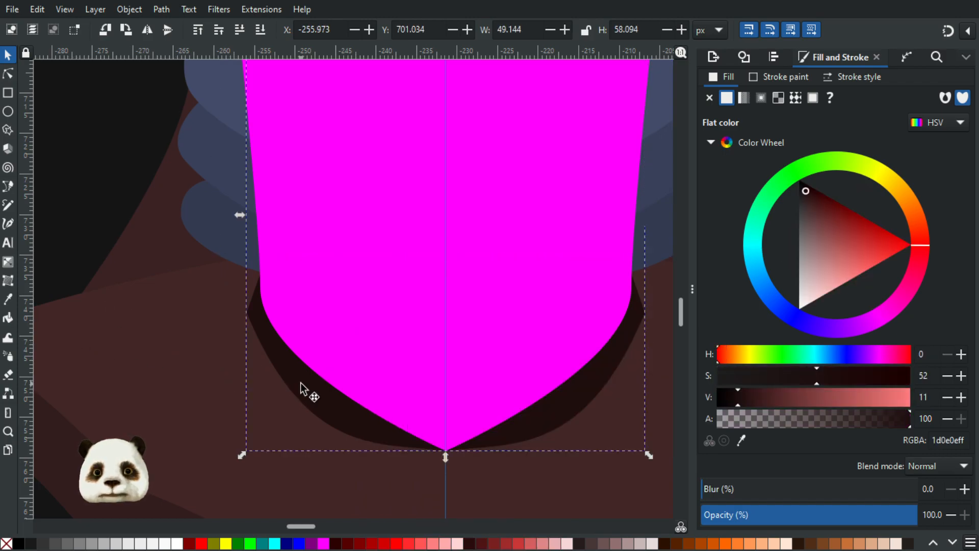
drag(301, 385, 137, 337)
key(ctrl+z)
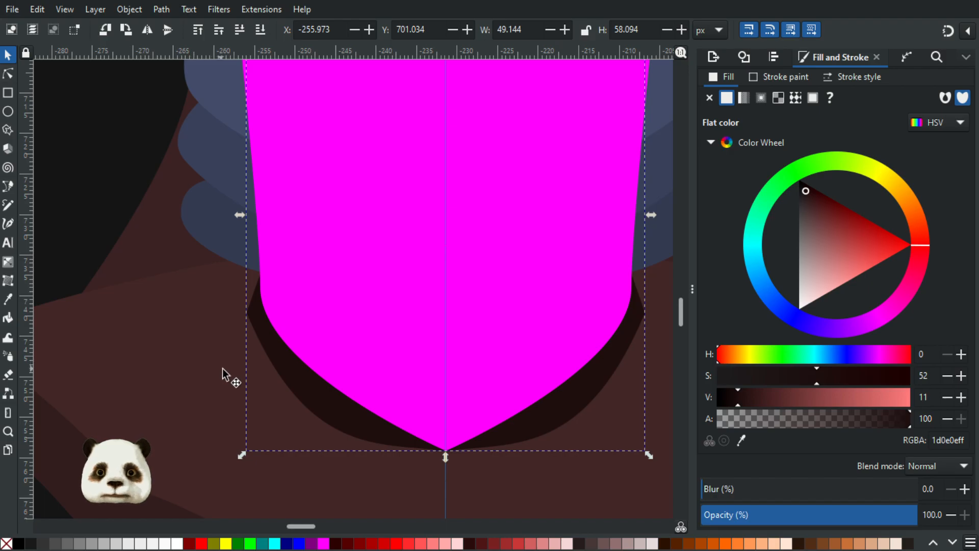
key(ctrl+g)
shift+click(387, 238)
right_click(387, 237)
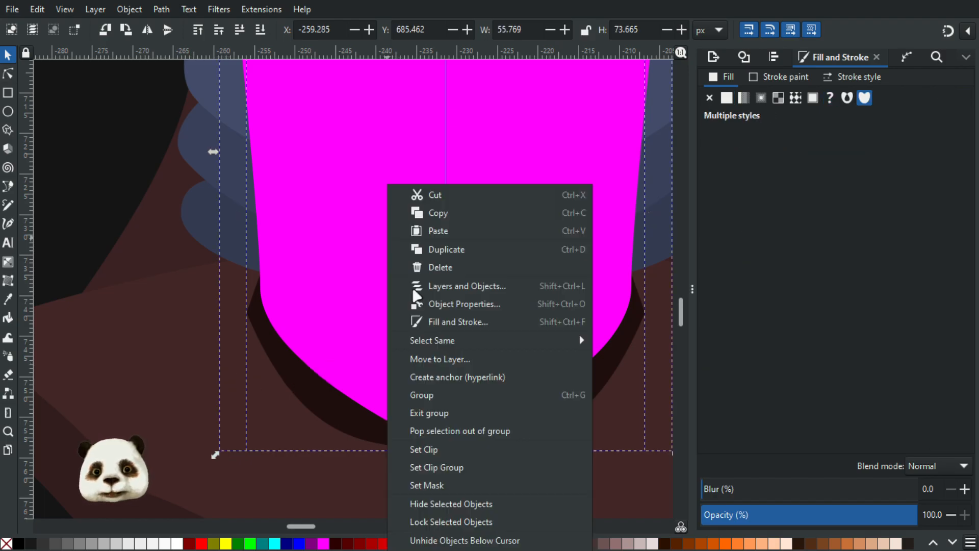
click(448, 449)
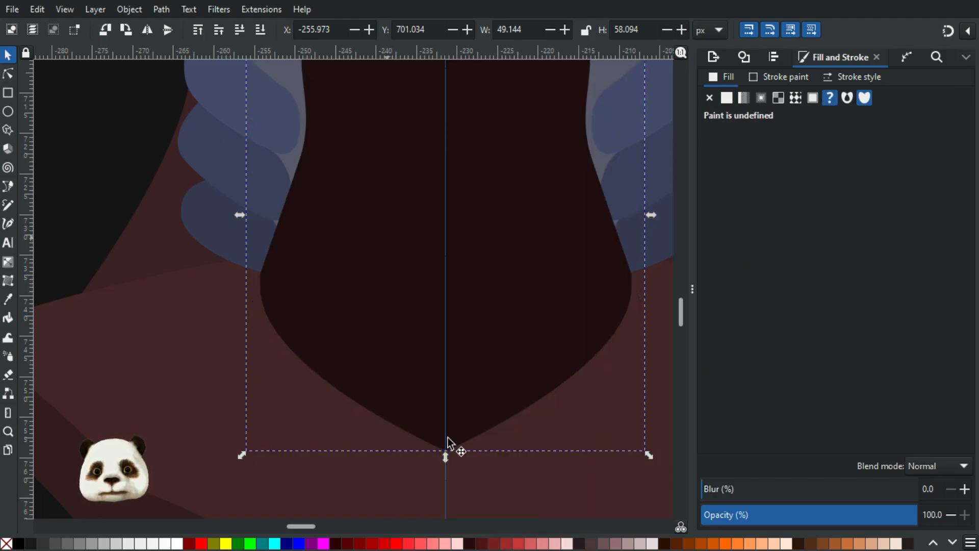
scroll(418, 308, down, 2)
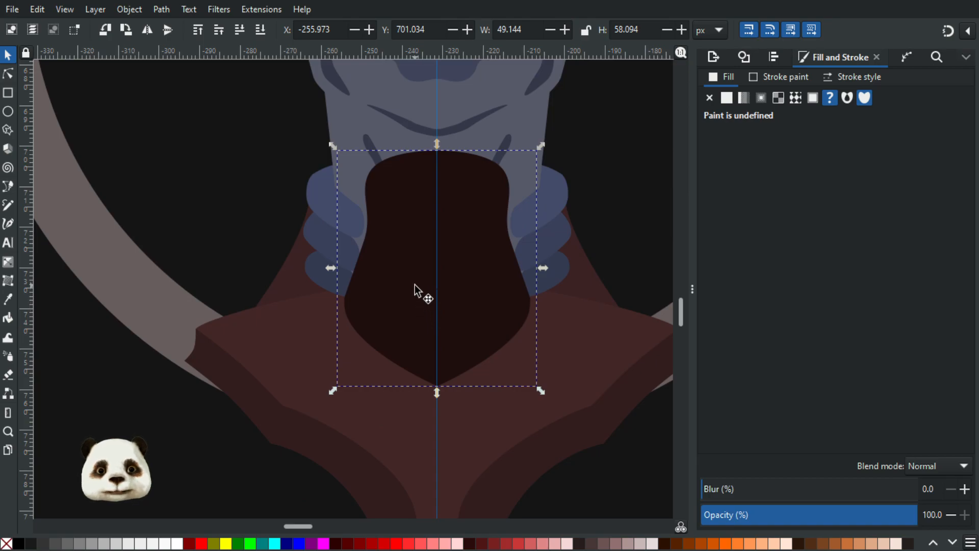
scroll(415, 285, up, 3)
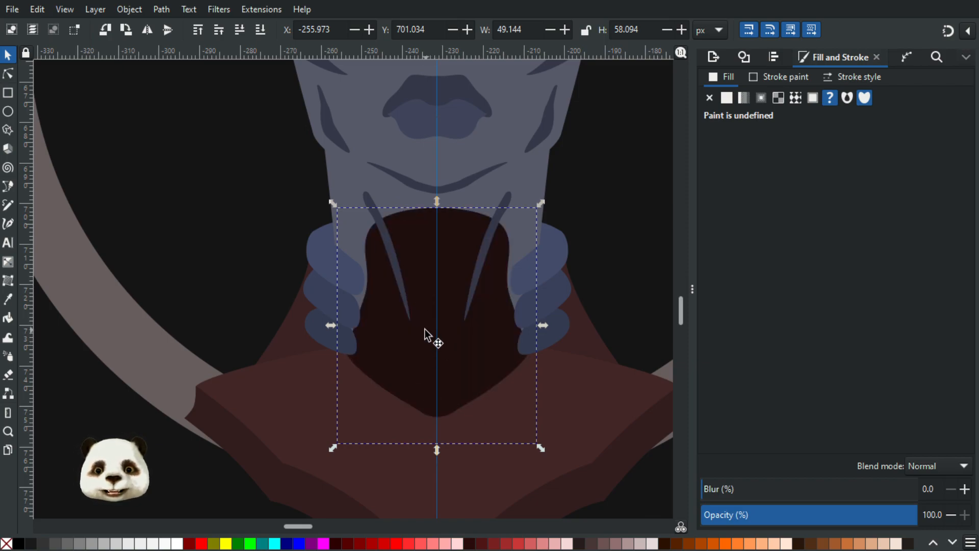
Apply a vertical linear gradient fading upward over the clipped neck shape, with its lower stop coloured blue 376b90.
key(g)
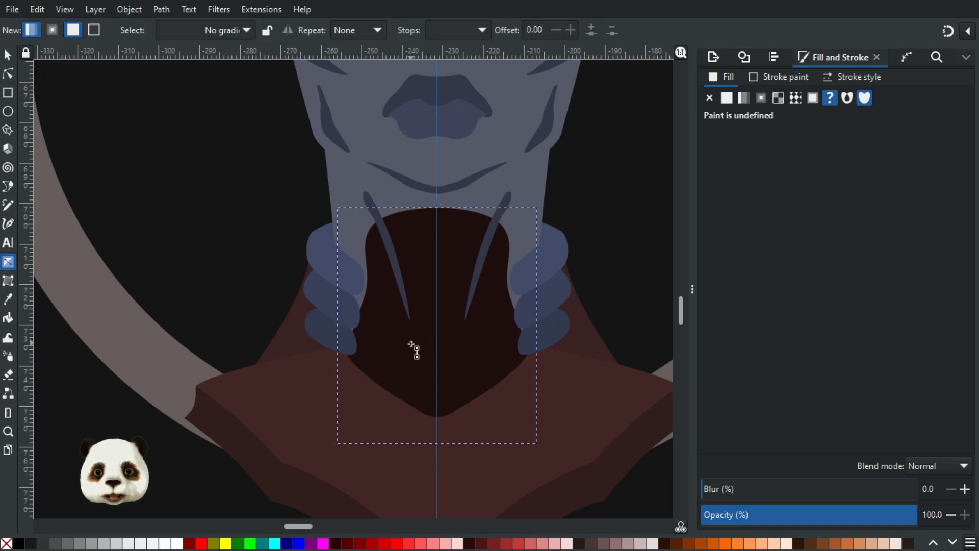
drag(407, 381, 408, 229)
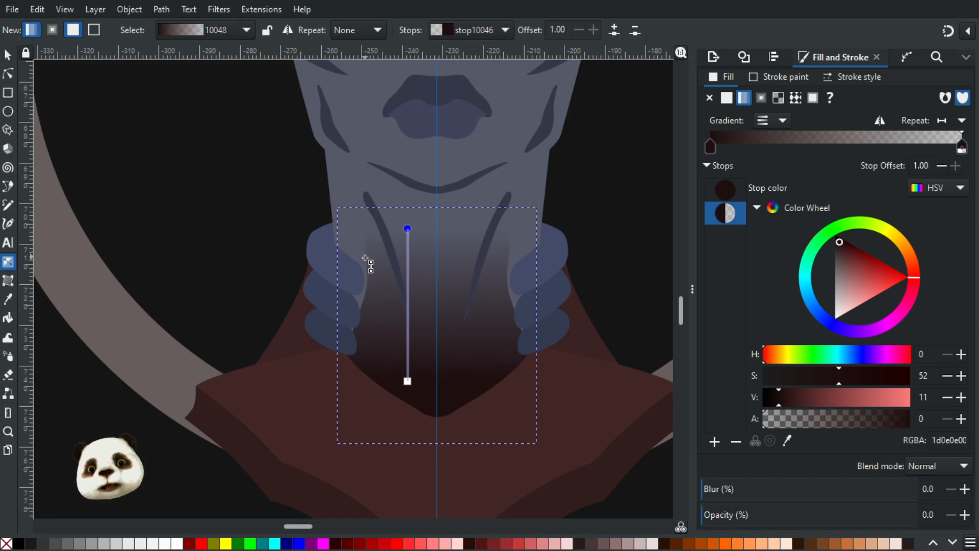
click(408, 381)
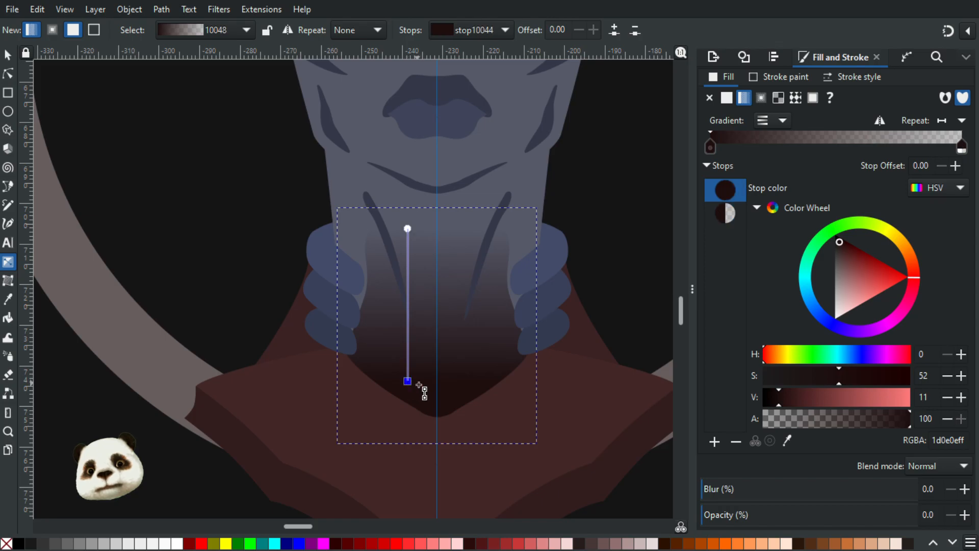
click(840, 357)
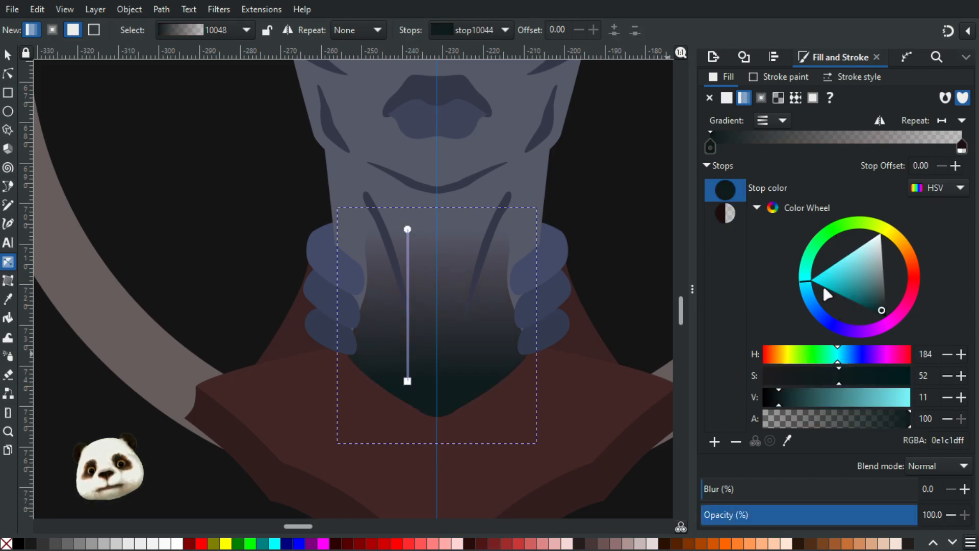
mouse_move(857, 279)
mouse_down()
mouse_move(824, 281)
mouse_move(859, 286)
mouse_up()
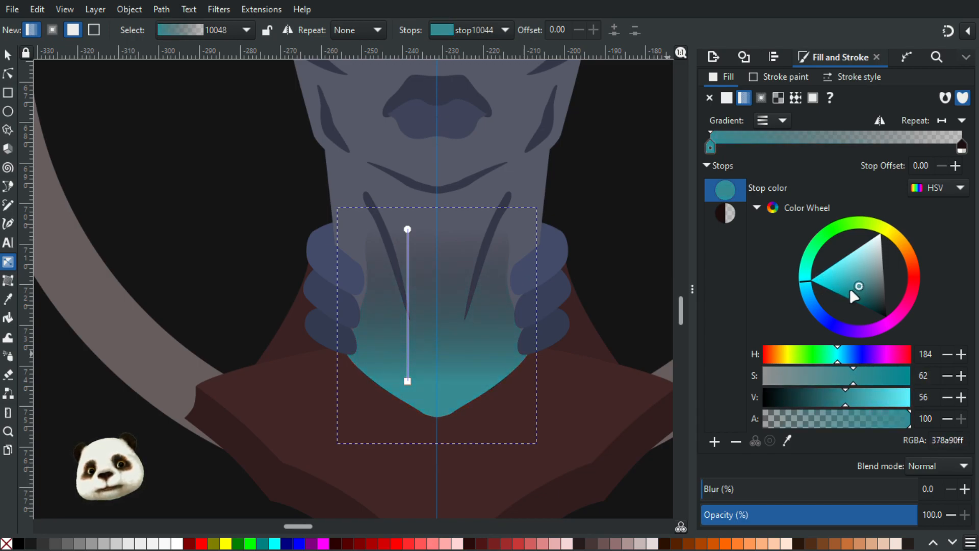
drag(837, 354, 847, 354)
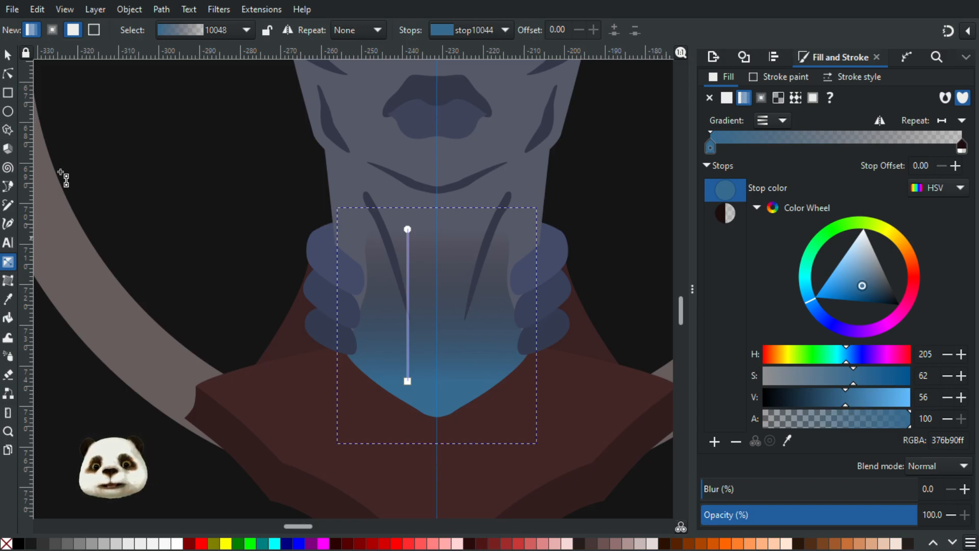
Give the gradient's upper stop the blue 376b90 sampled from the lower part of the neck shape, and reselect the whole shape.
click(408, 229)
key(d)
click(434, 407)
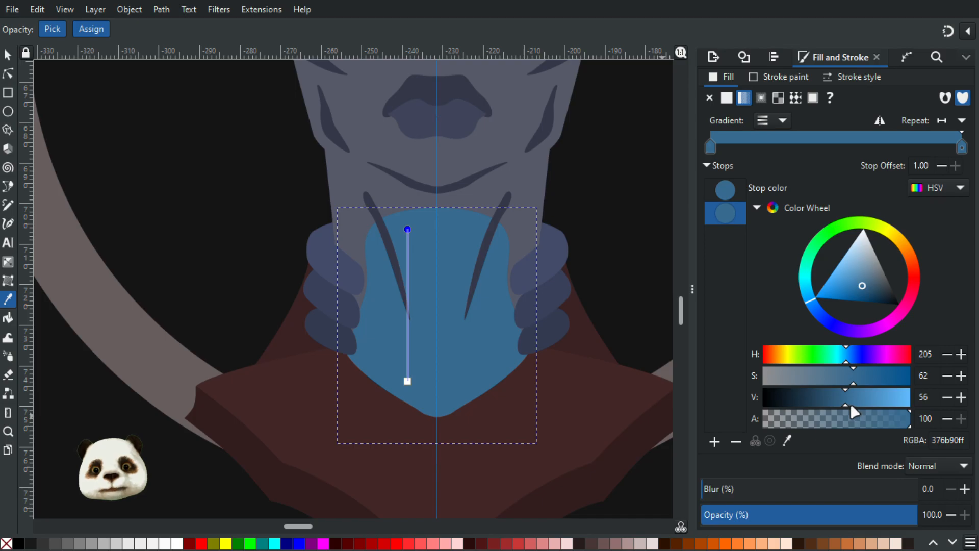
click(9, 57)
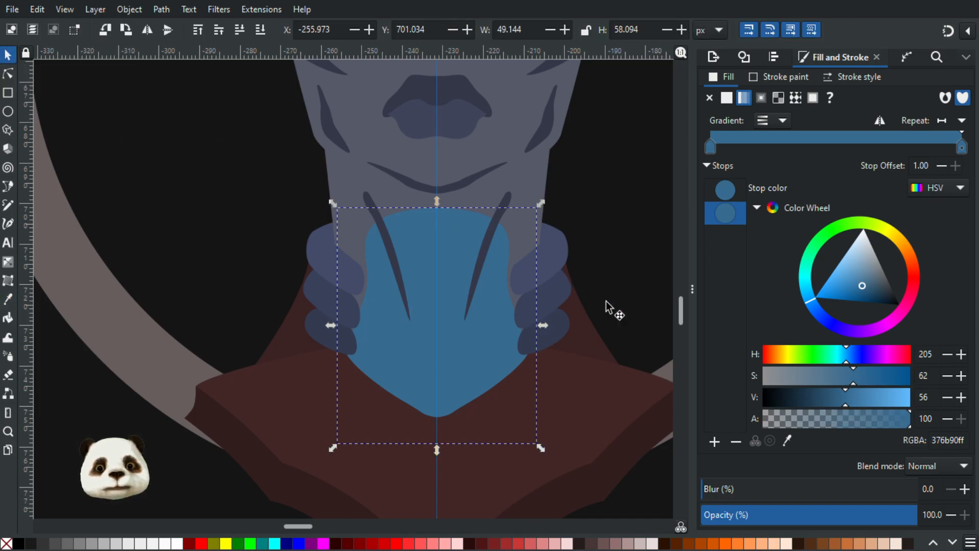
click(403, 315)
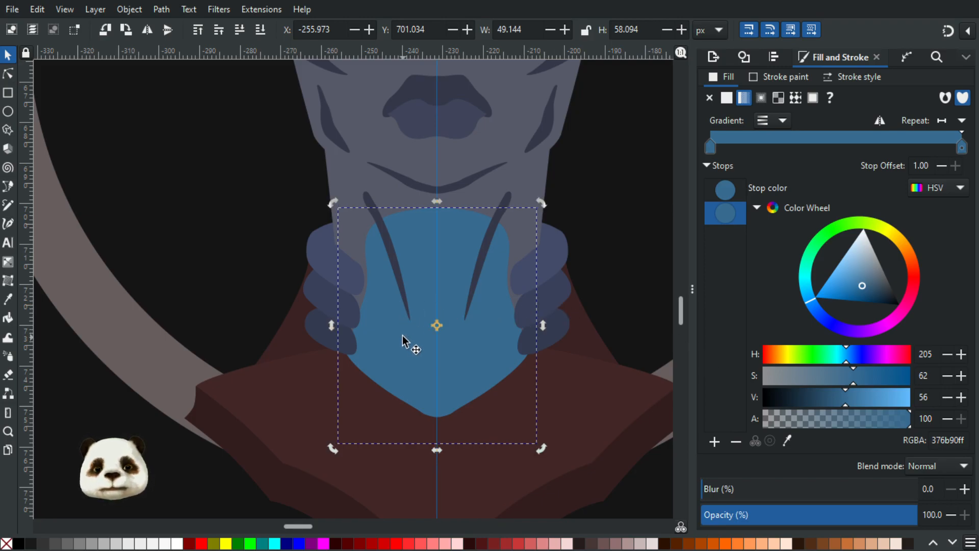
Make the upper stop of the neck shape's gradient fully transparent by setting its alpha to 0.
key(g)
click(417, 344)
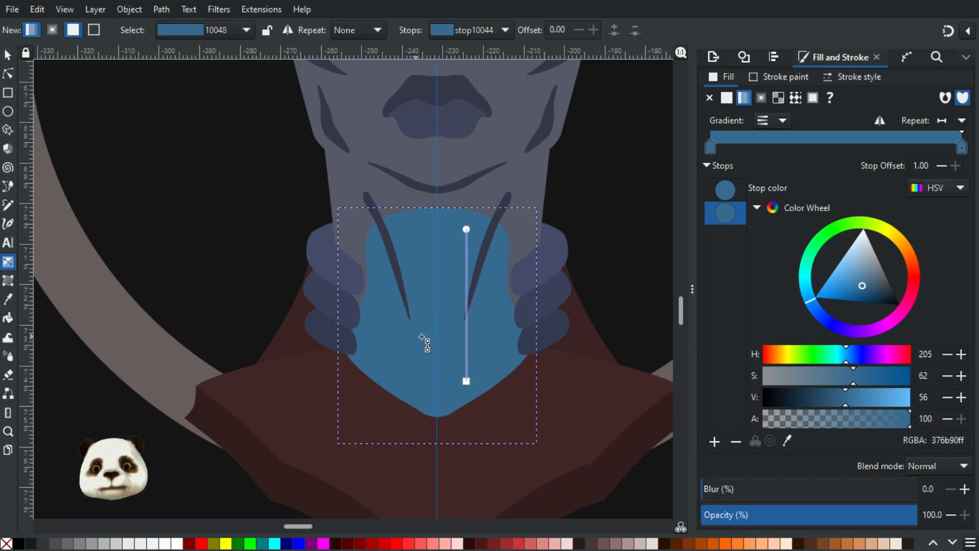
click(466, 229)
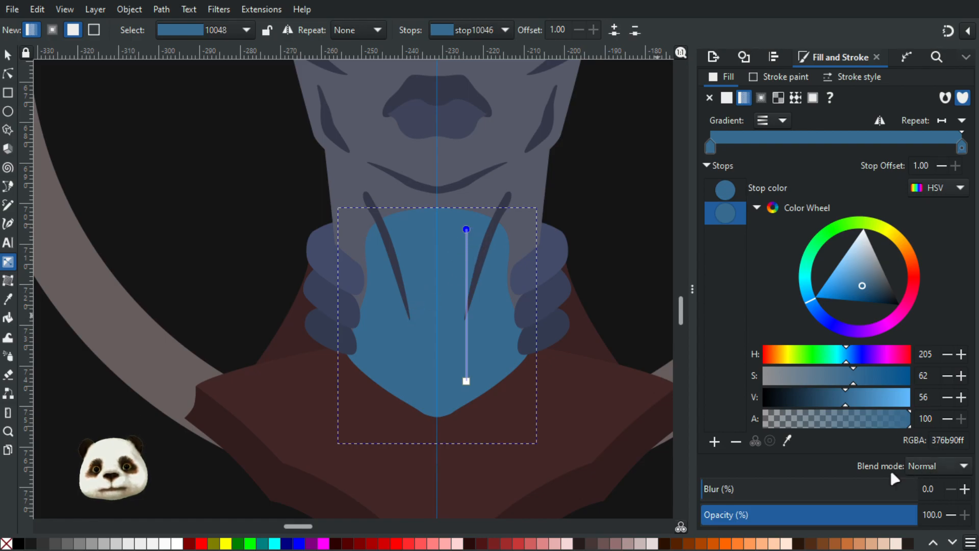
drag(839, 421, 700, 421)
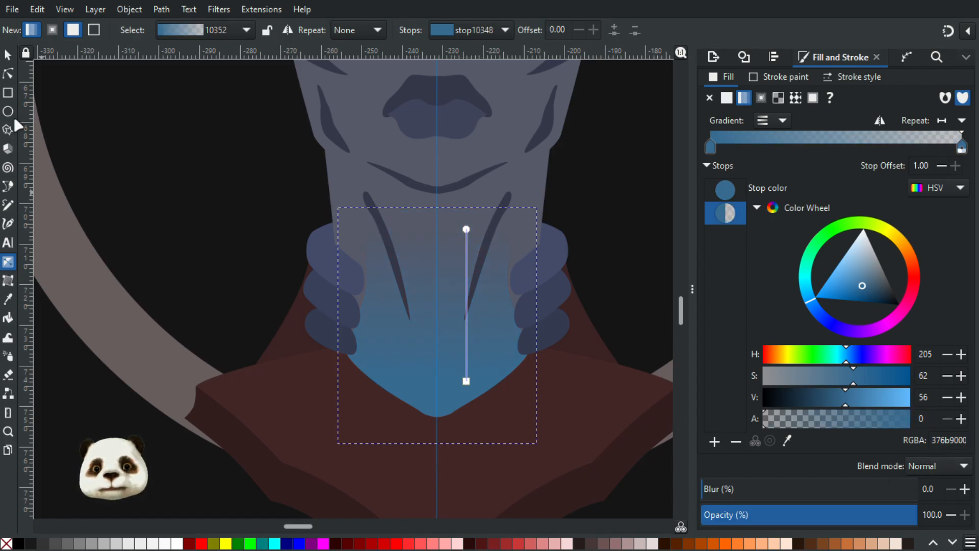
Soften the gradient neck shape with a 30% blur.
click(7, 55)
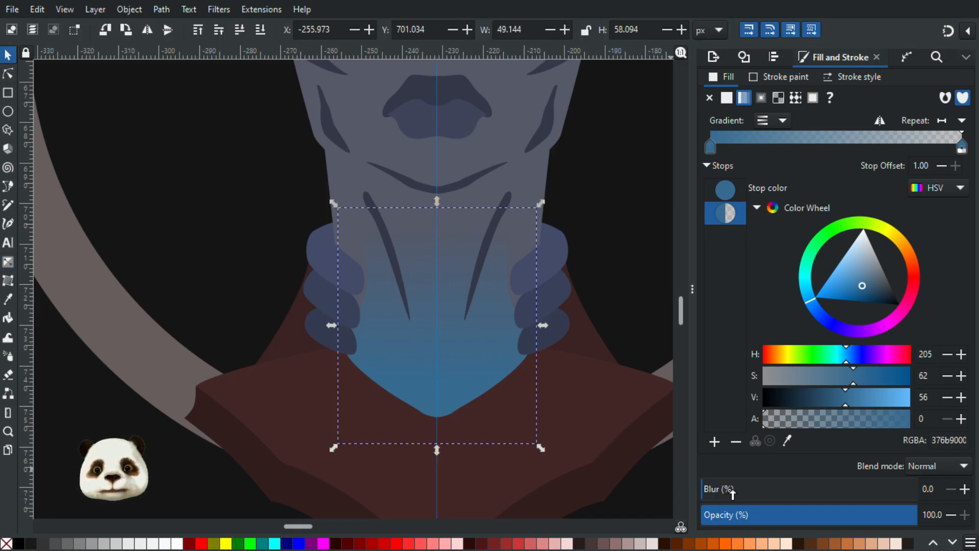
click(759, 489)
click(783, 489)
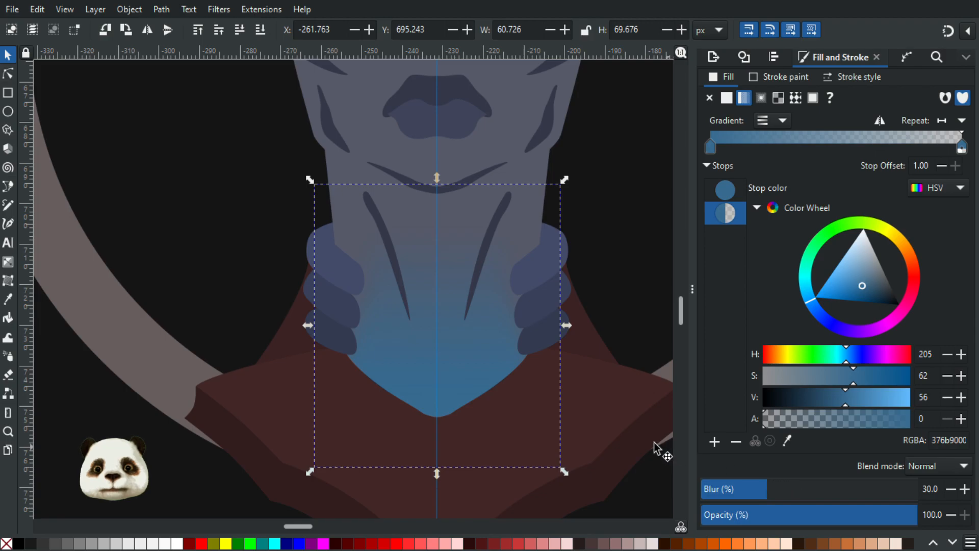
Extend the neck gradient by raising its transparent end to near the shape's top edge, and deselect the shape.
click(7, 74)
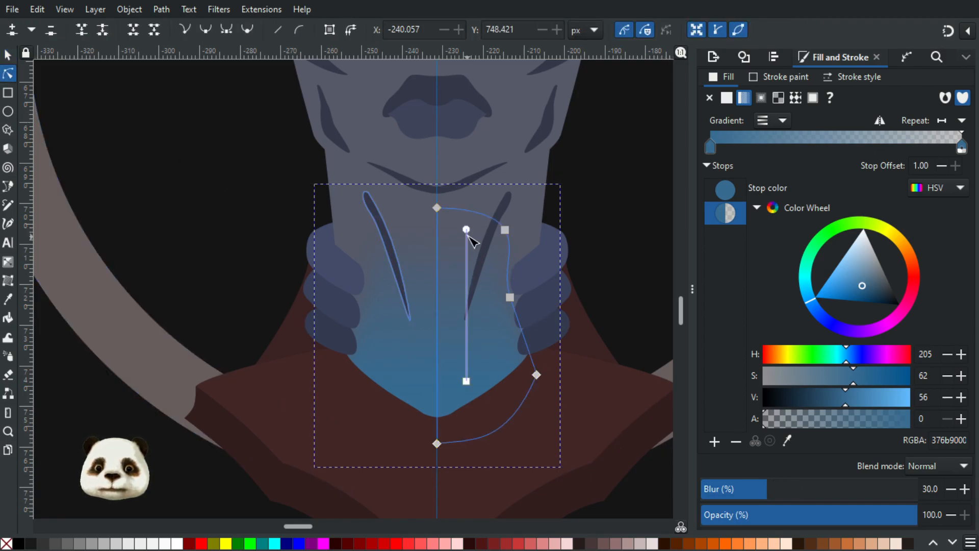
drag(467, 229, 466, 208)
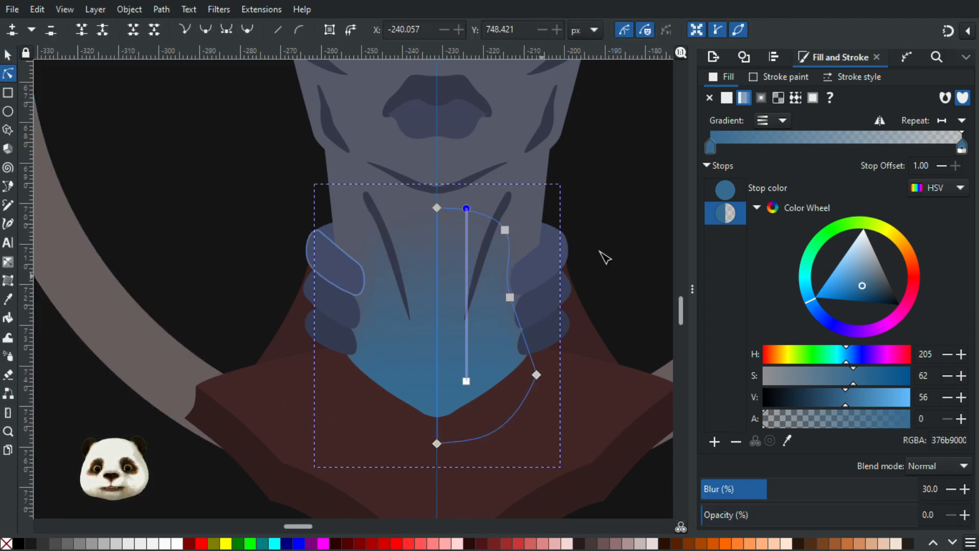
click(605, 208)
scroll(610, 209, down, 2)
scroll(612, 211, down, 1)
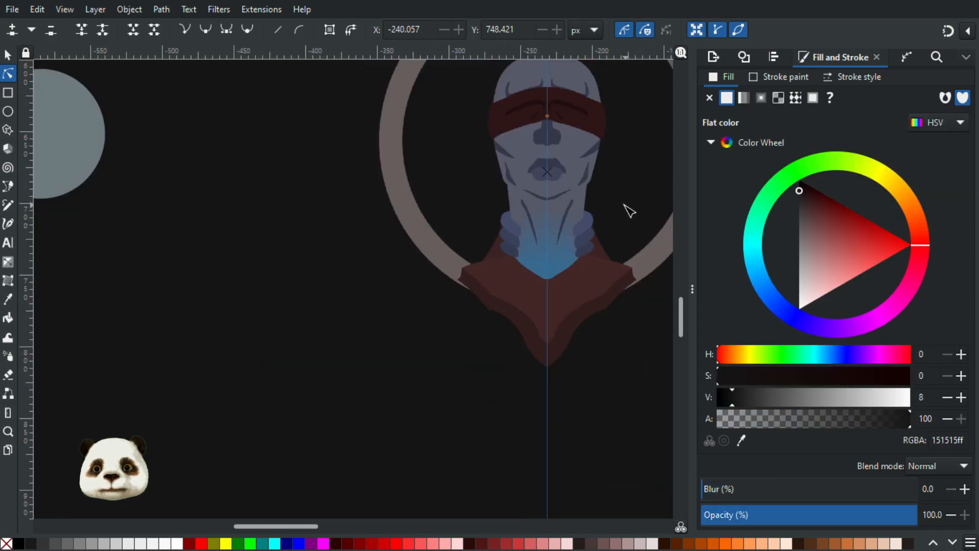
scroll(625, 206, down, 1)
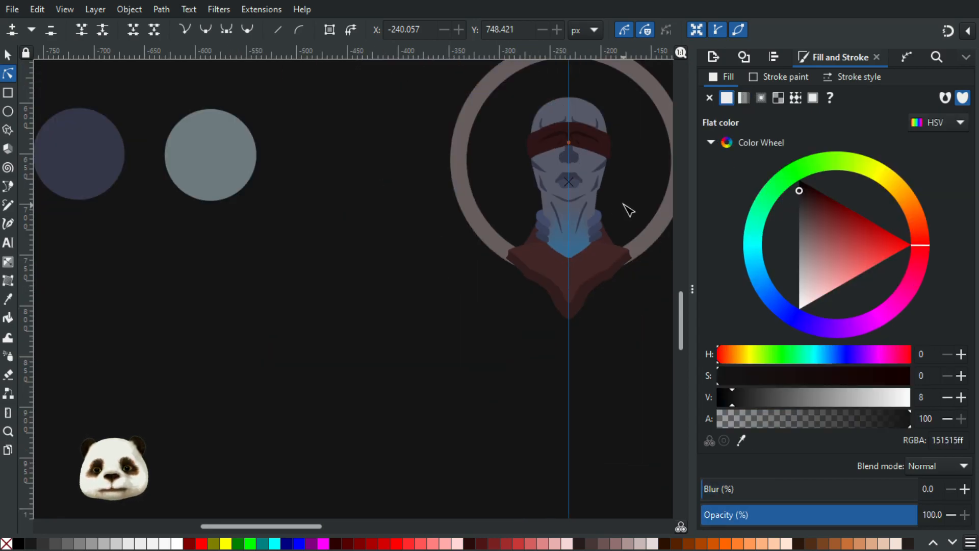
scroll(629, 210, up, 1)
scroll(622, 217, up, 1)
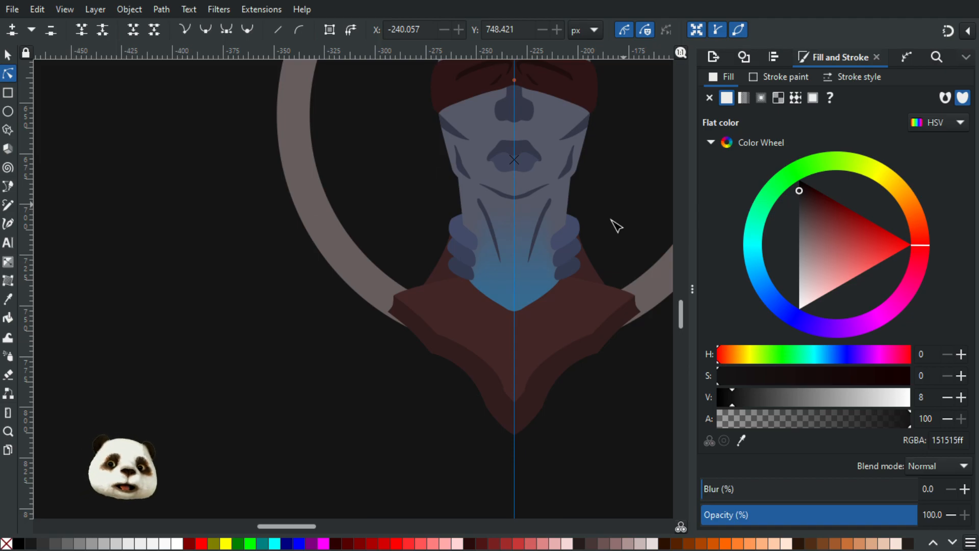
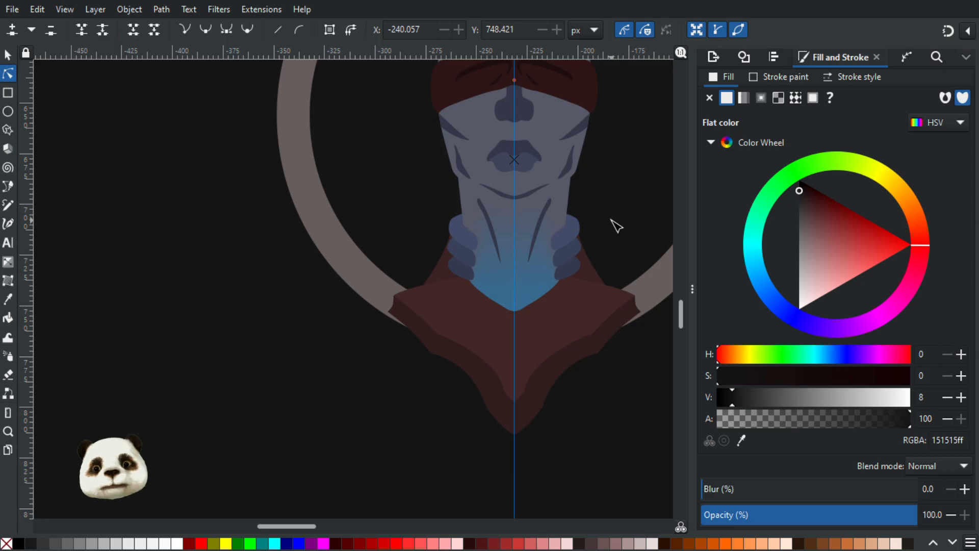
With the Pen tool, trace a curved shadow edge from below the left fingers, around the hand and under the jaw to the centre guide.
scroll(518, 208, up, 3)
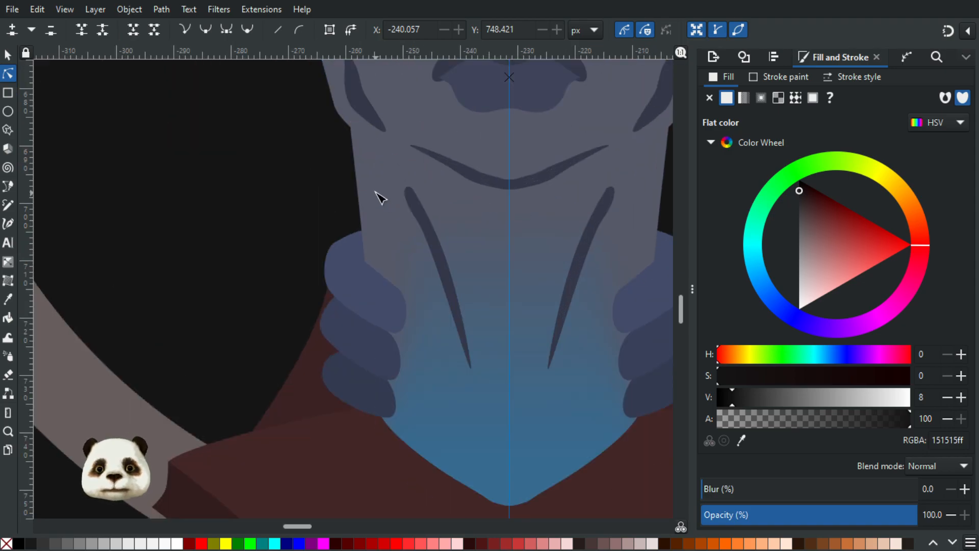
key(b)
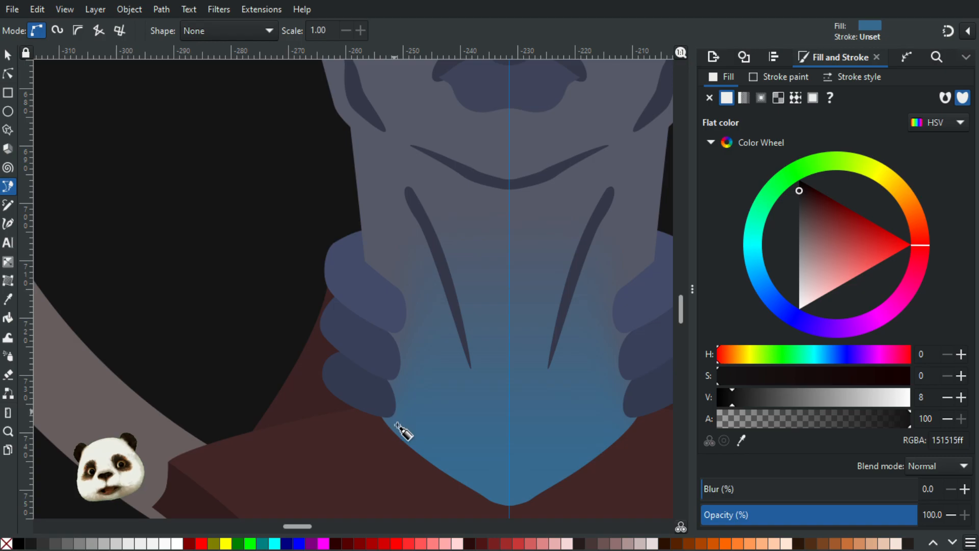
click(378, 430)
drag(404, 436, 407, 357)
click(426, 309)
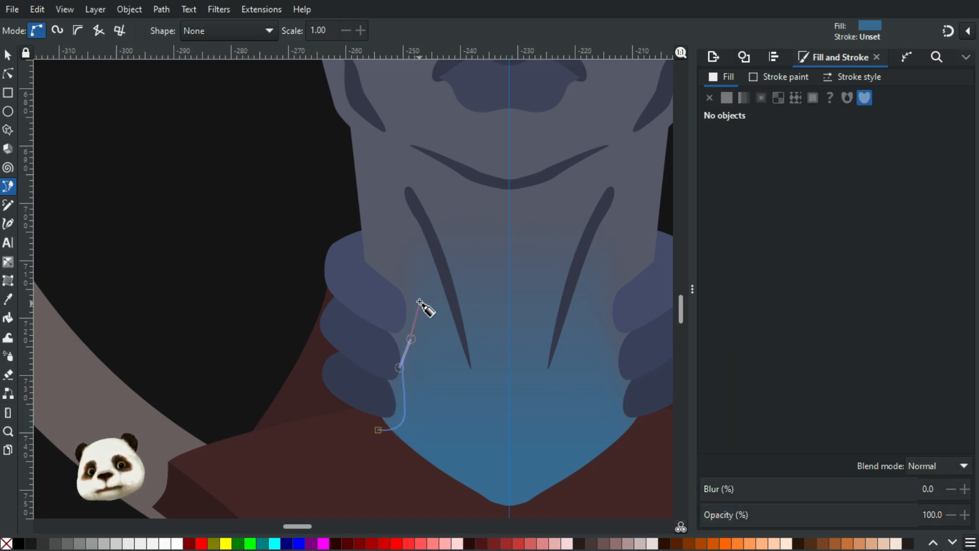
drag(368, 222, 365, 198)
drag(360, 137, 366, 136)
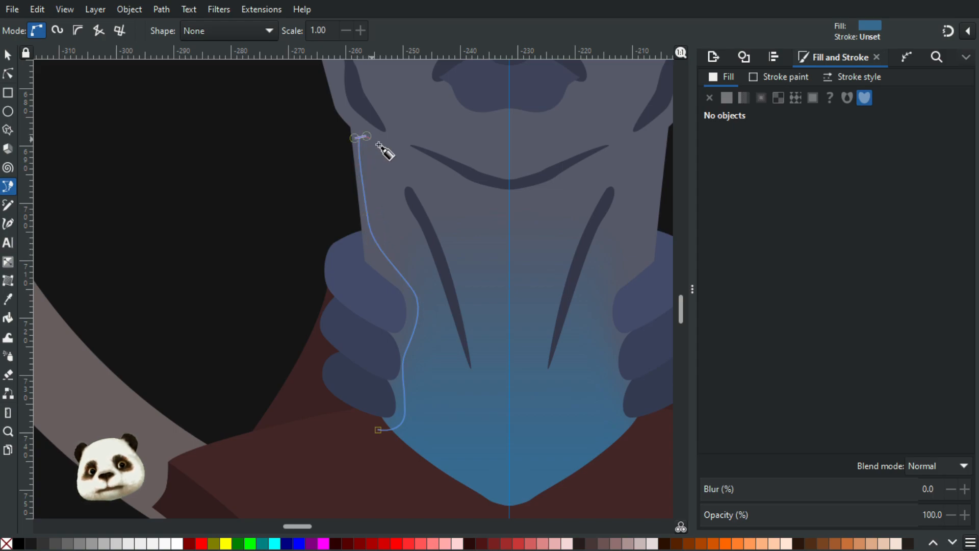
key(ctrl+z)
drag(368, 168, 379, 158)
drag(478, 206, 495, 215)
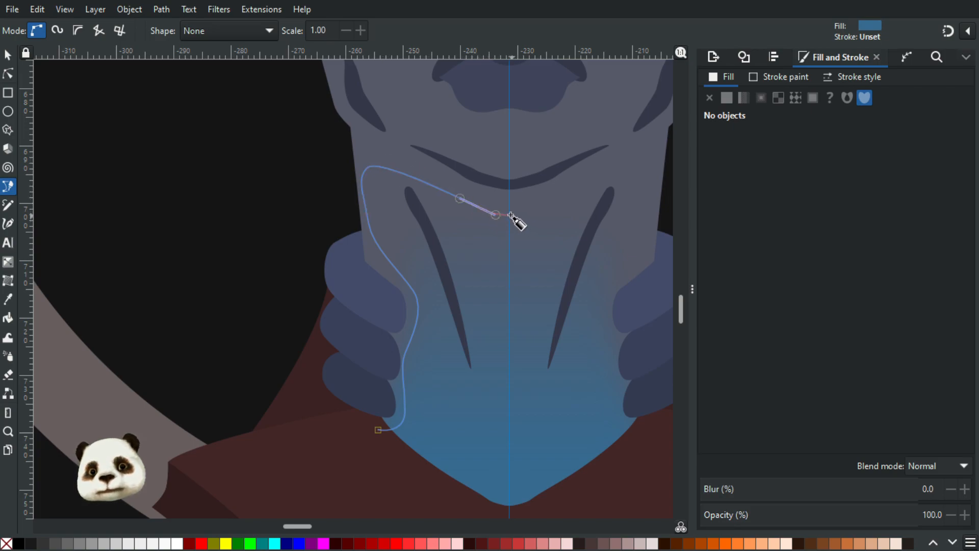
scroll(513, 218, up, 4)
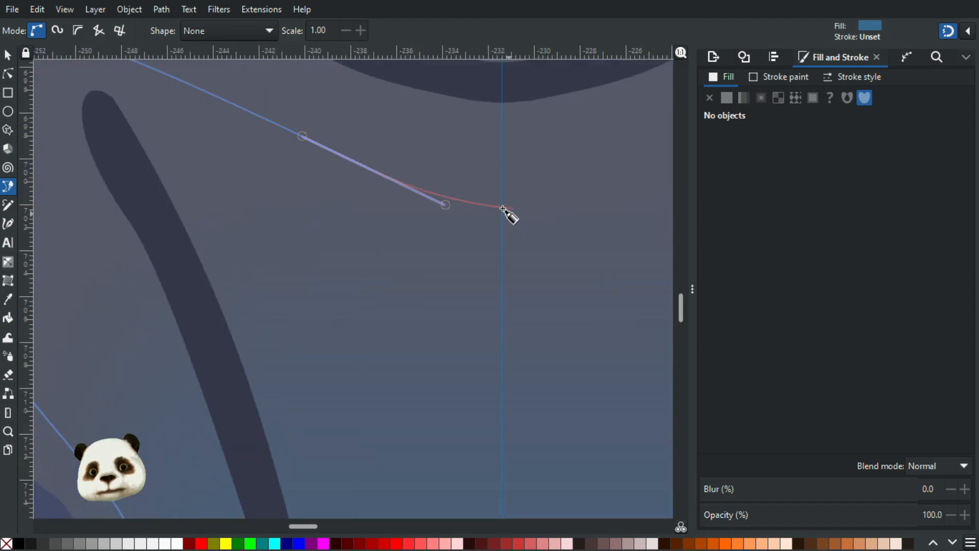
scroll(497, 168, down, 6)
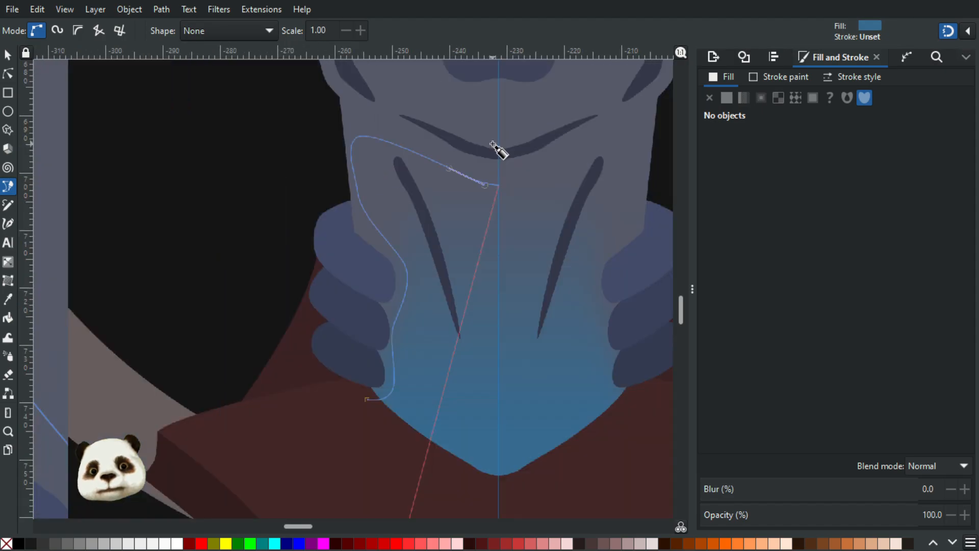
Close the left shadow outline with straight segments up the centre guide, out beyond the neck and back to the starting node.
click(500, 103)
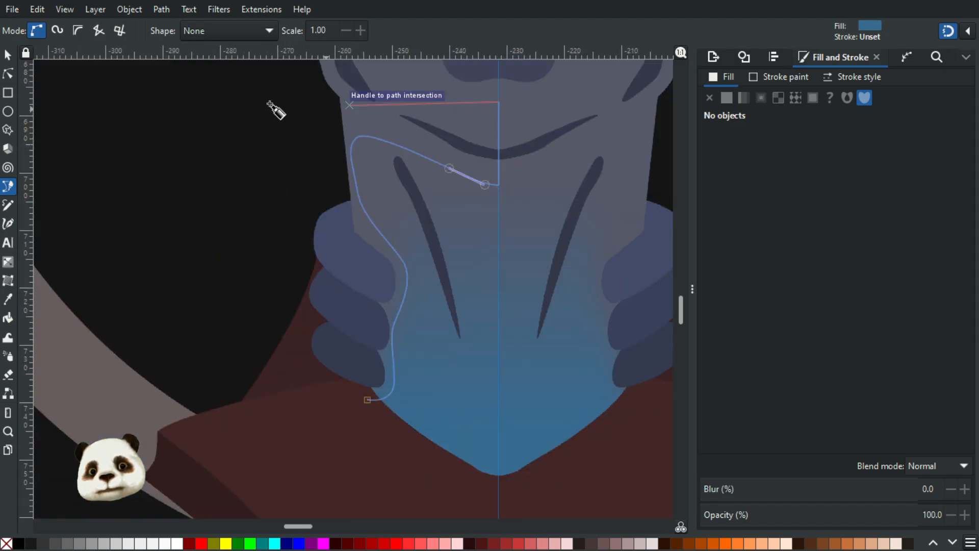
click(243, 67)
click(224, 350)
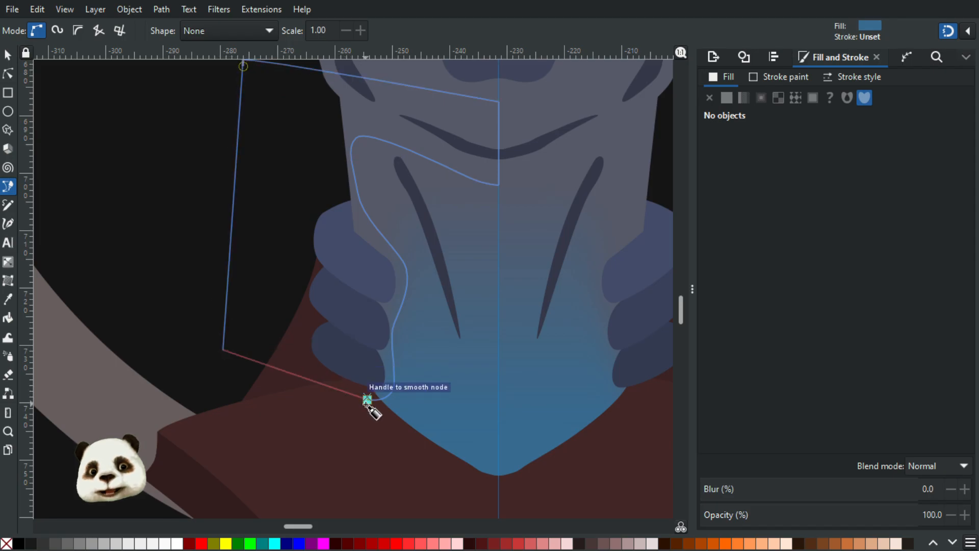
click(366, 398)
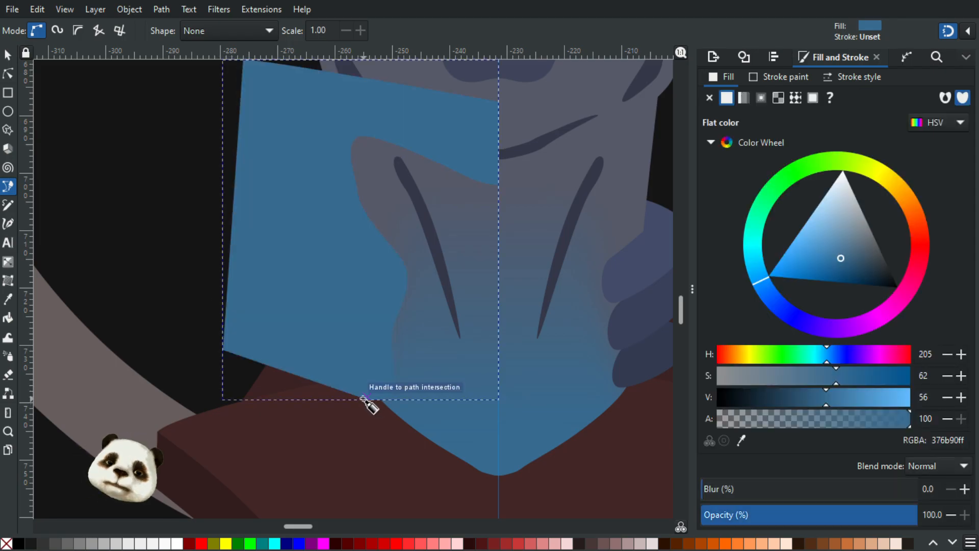
Cut the new shadow shape and paste it in place inside the clipped neck group, mirrored across the centre guide.
click(7, 54)
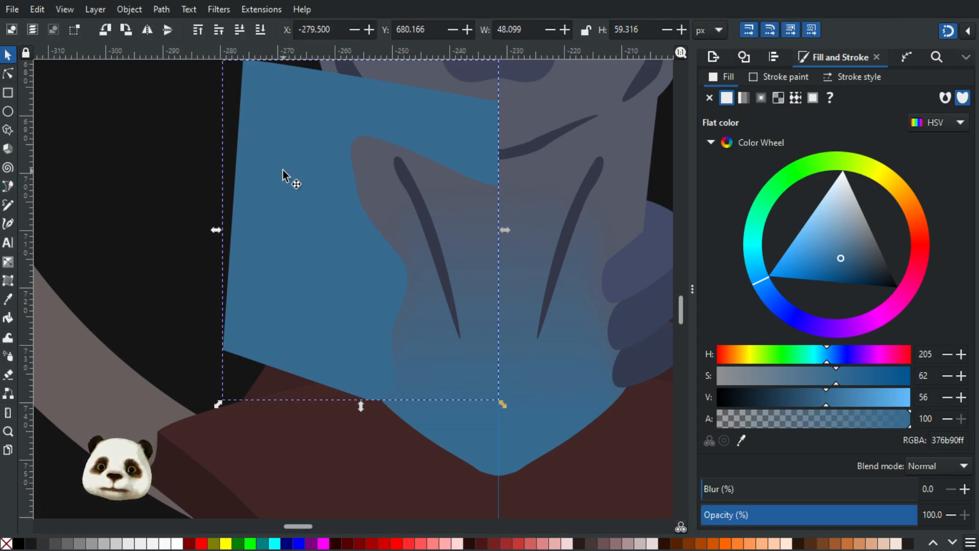
key(Delete)
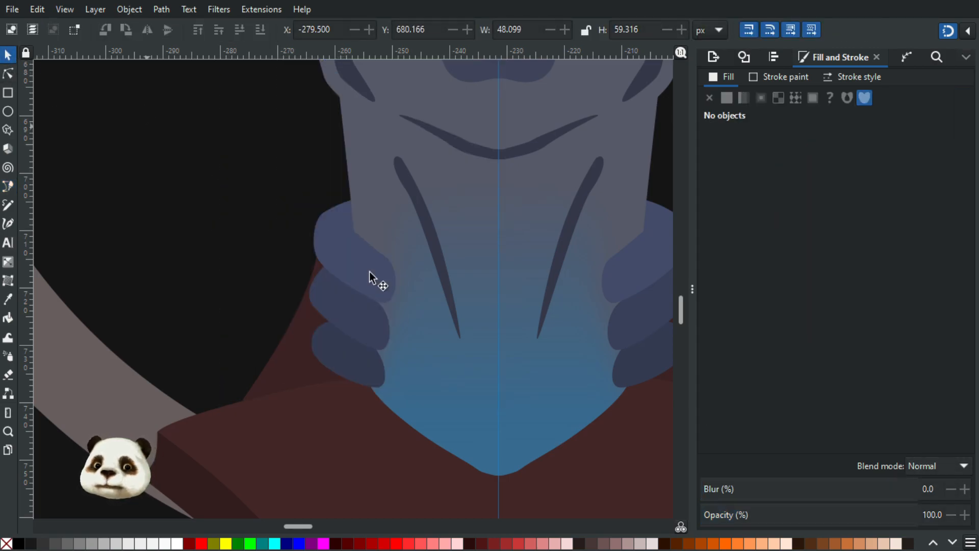
click(460, 385)
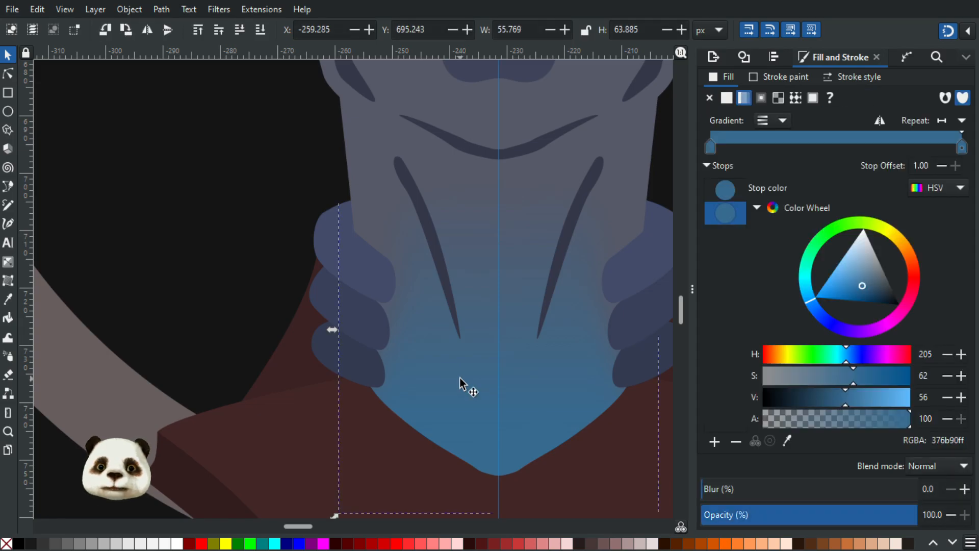
click(461, 384)
double_click(460, 378)
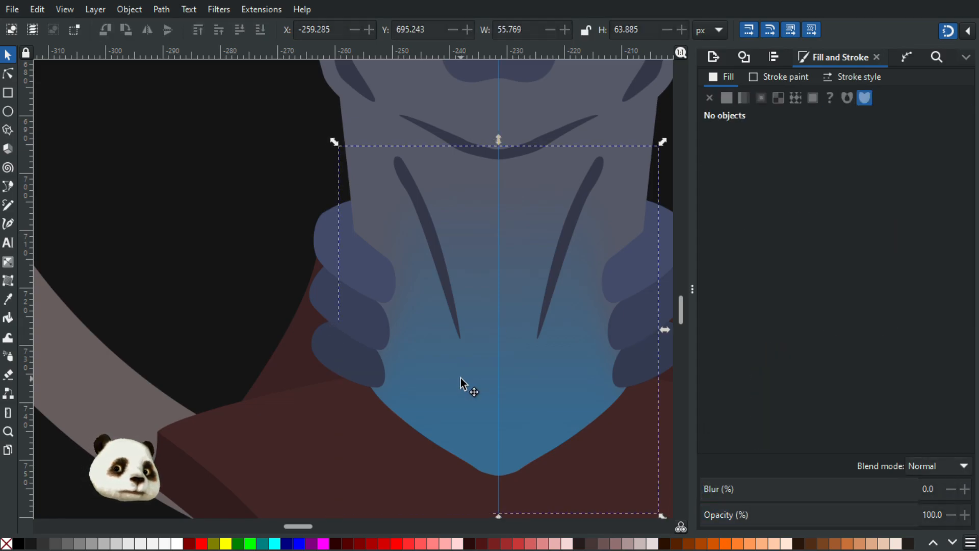
click(461, 378)
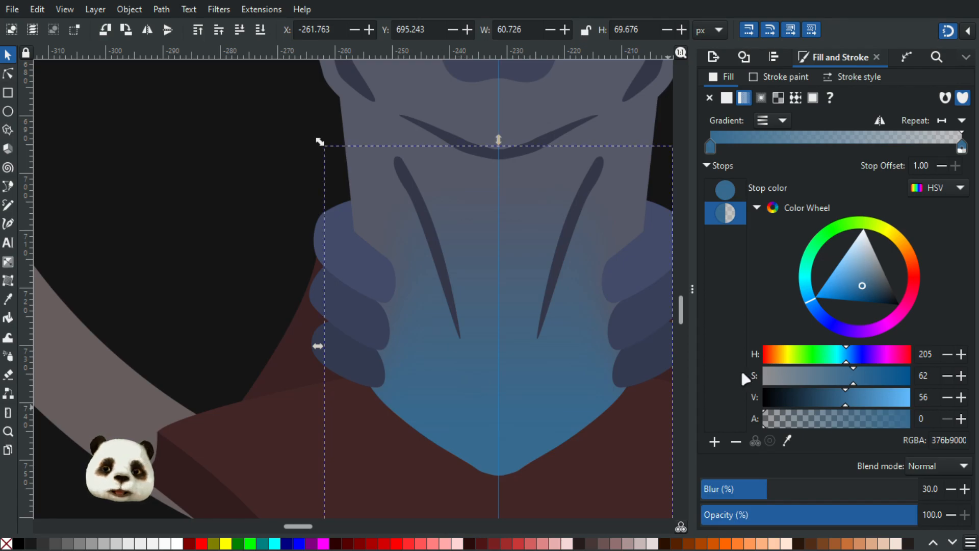
click(653, 363)
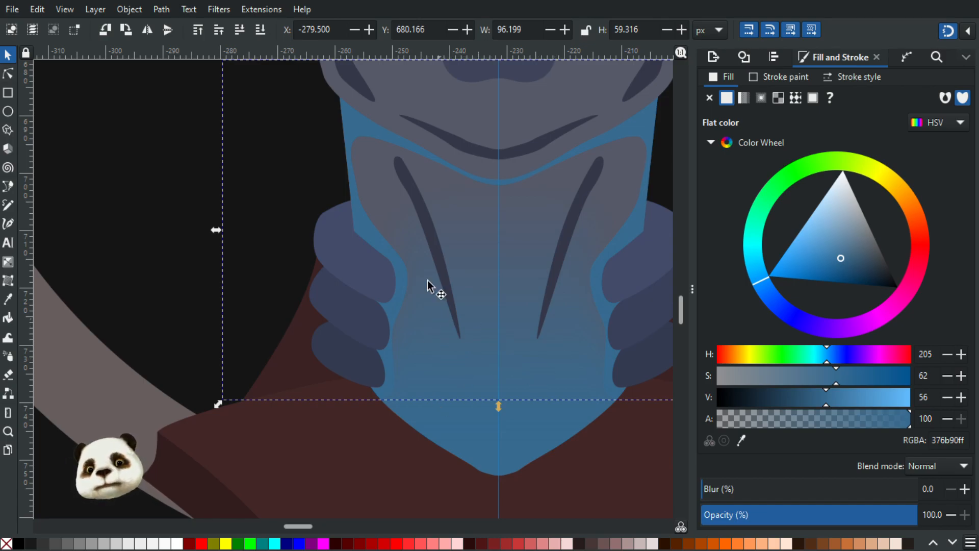
Fill the mirrored shadow shape with the grey sampled from the neck, darkened to 444753.
key(d)
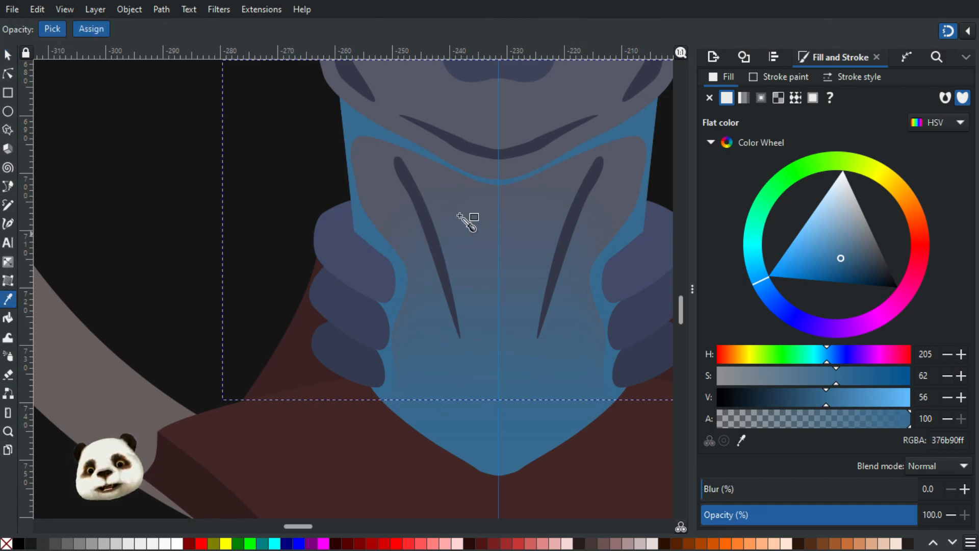
click(363, 154)
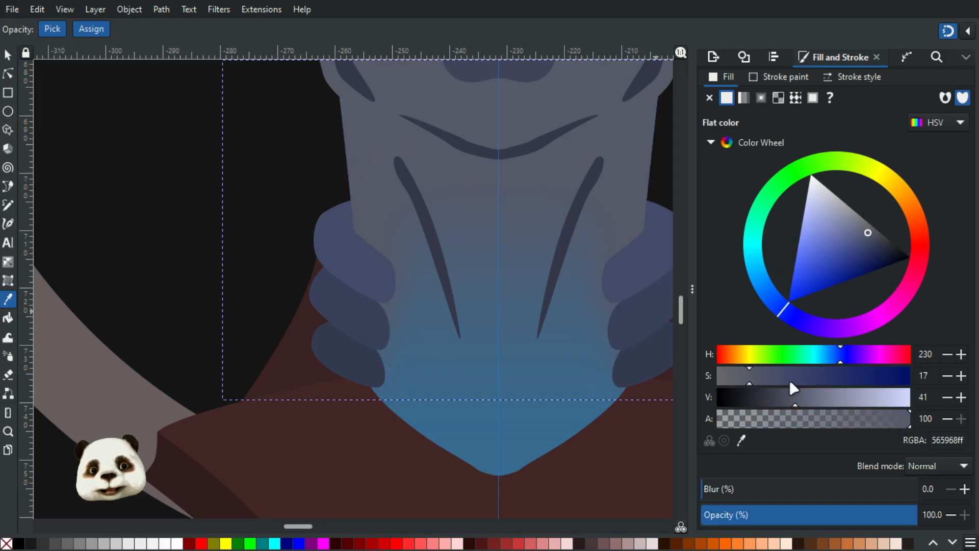
mouse_move(776, 396)
mouse_down()
mouse_move(766, 398)
mouse_move(780, 399)
mouse_up()
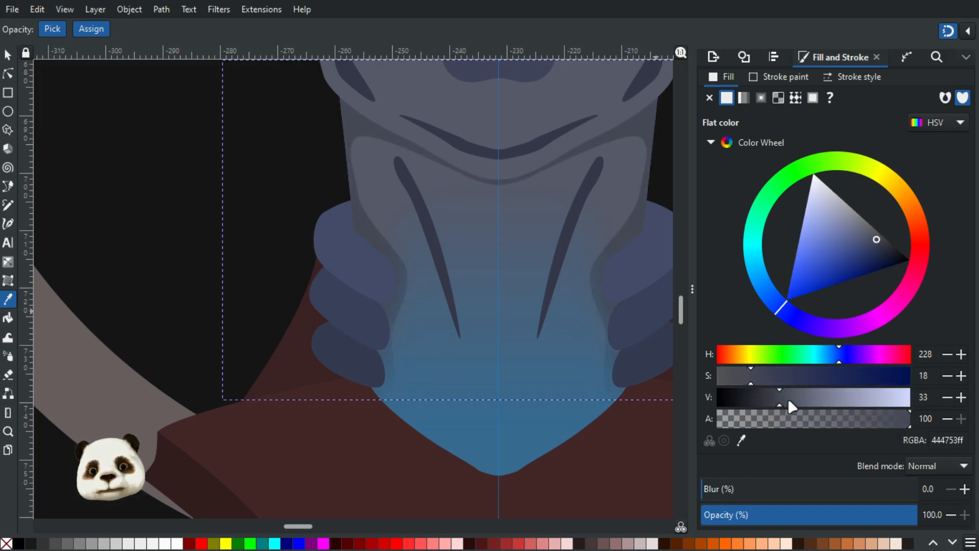
Fill the mirrored shadow shape with the dark colour 333748 sampled from the middle palette circle.
scroll(552, 378, down, 3)
scroll(376, 328, left, 8)
scroll(501, 332, down, 3)
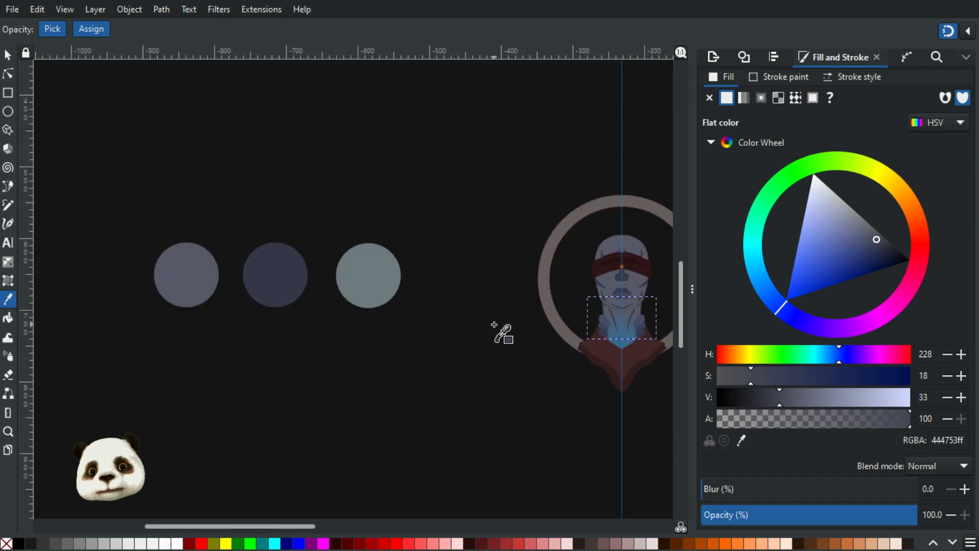
scroll(505, 335, up, 1)
drag(532, 340, 469, 345)
click(158, 264)
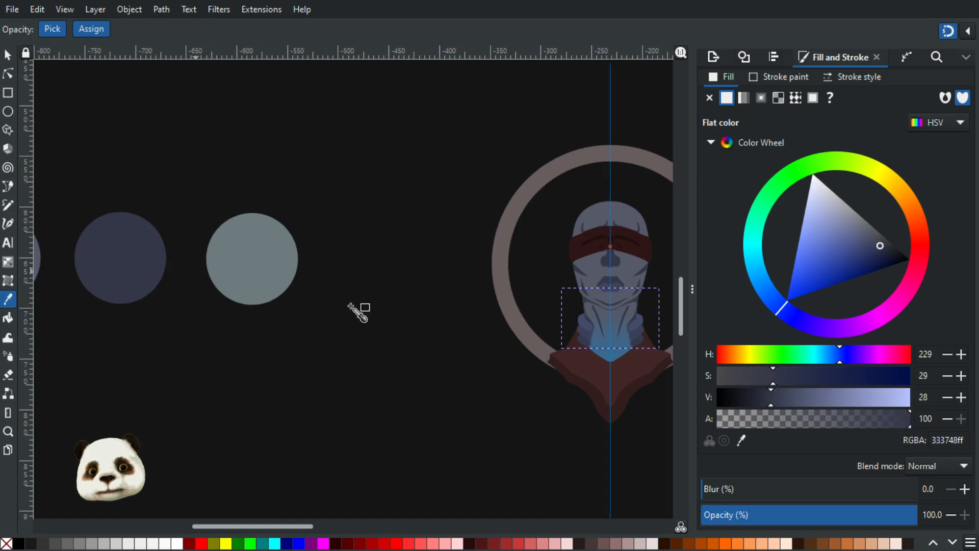
Soften the dark shadow around the hands and under the jaw with a 30% blur.
scroll(618, 346, up, 2)
scroll(558, 343, up, 2)
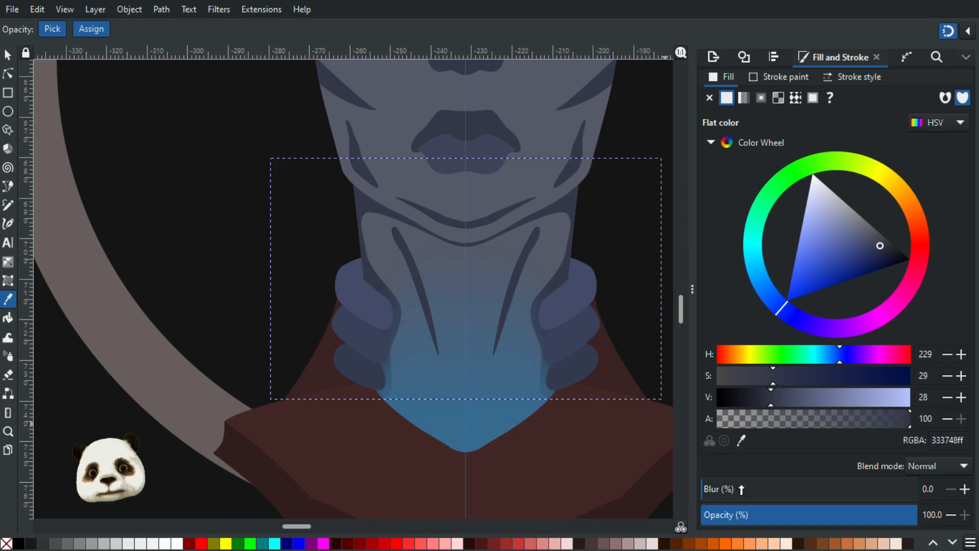
drag(739, 490, 775, 489)
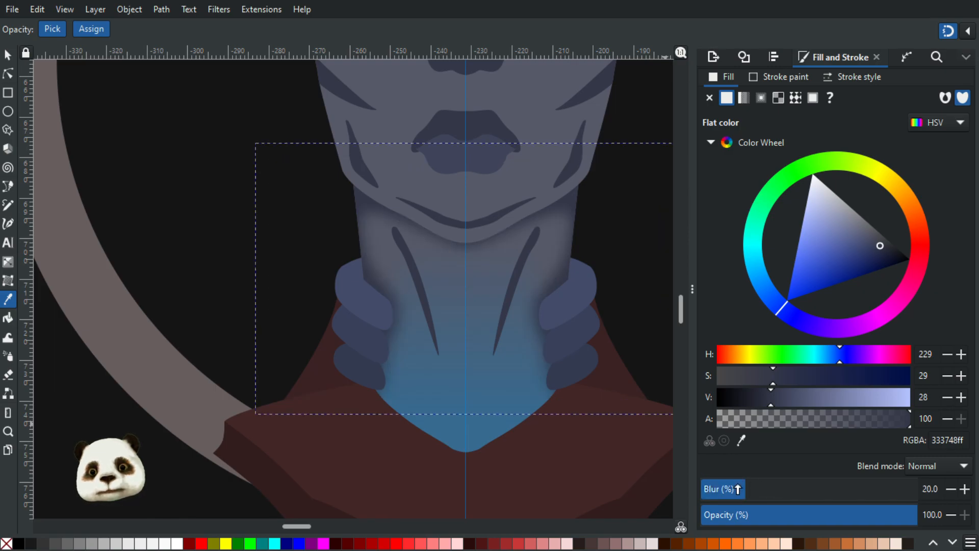
drag(733, 489, 781, 492)
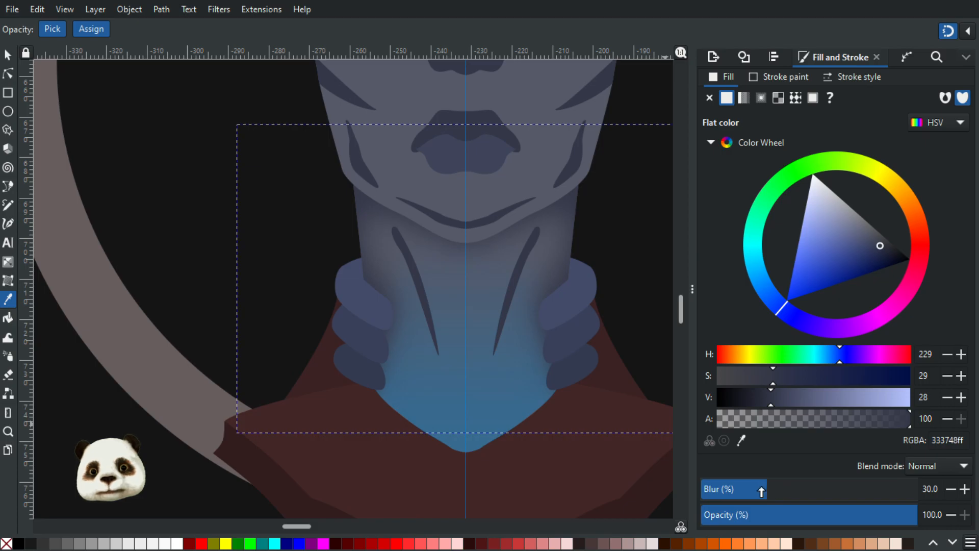
click(7, 73)
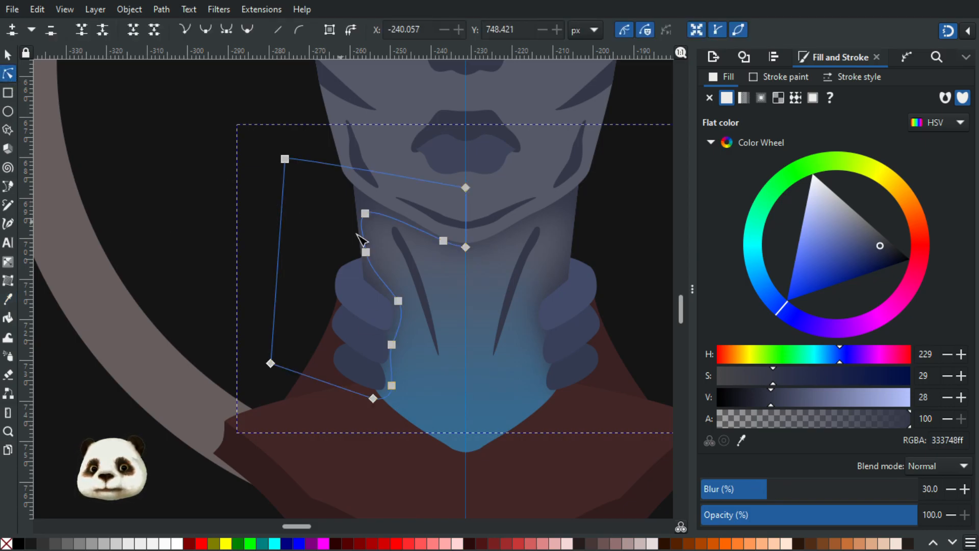
click(366, 252)
drag(366, 252, 379, 258)
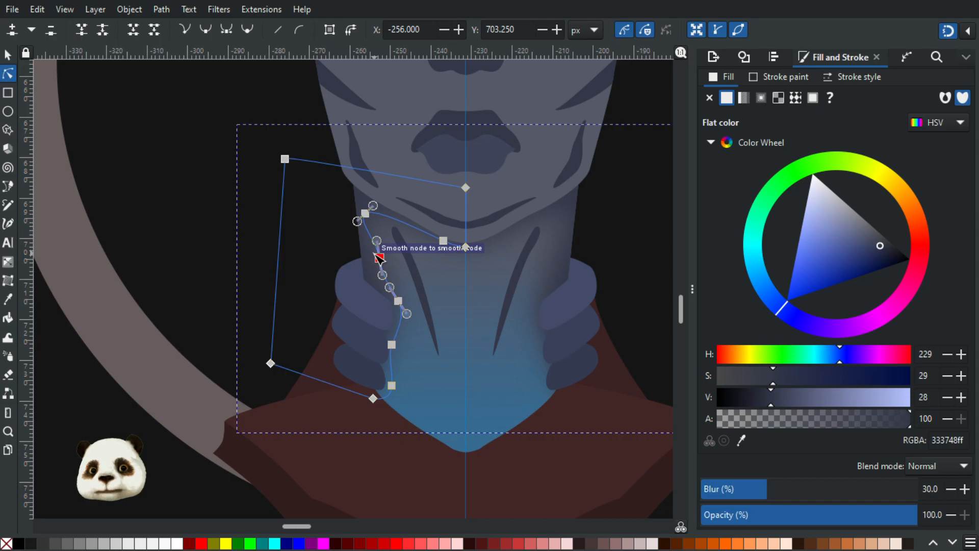
key(ctrl+z)
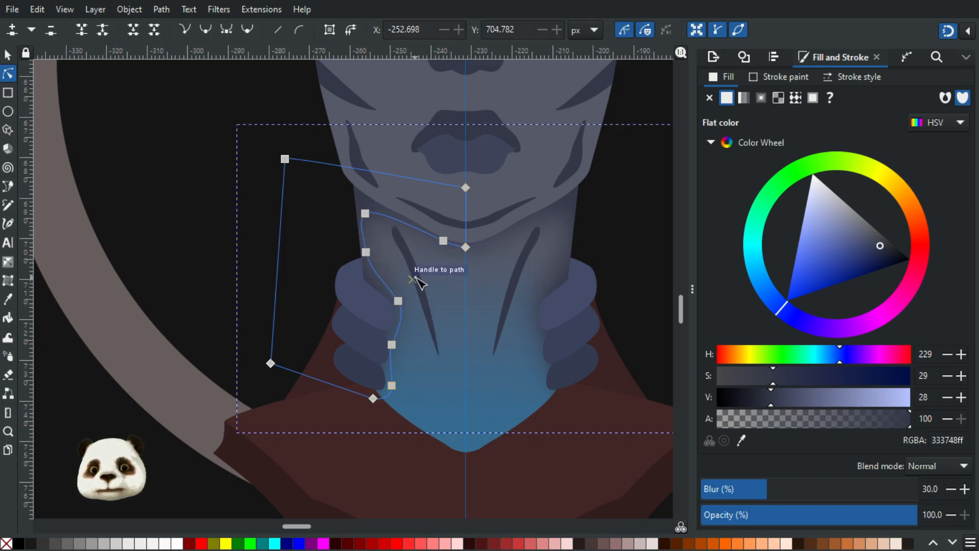
key(Escape)
Turn off snapping and shift the neck shadow's two inner nodes between jaw and upper finger slightly inward, smoothing the curve between them.
click(374, 275)
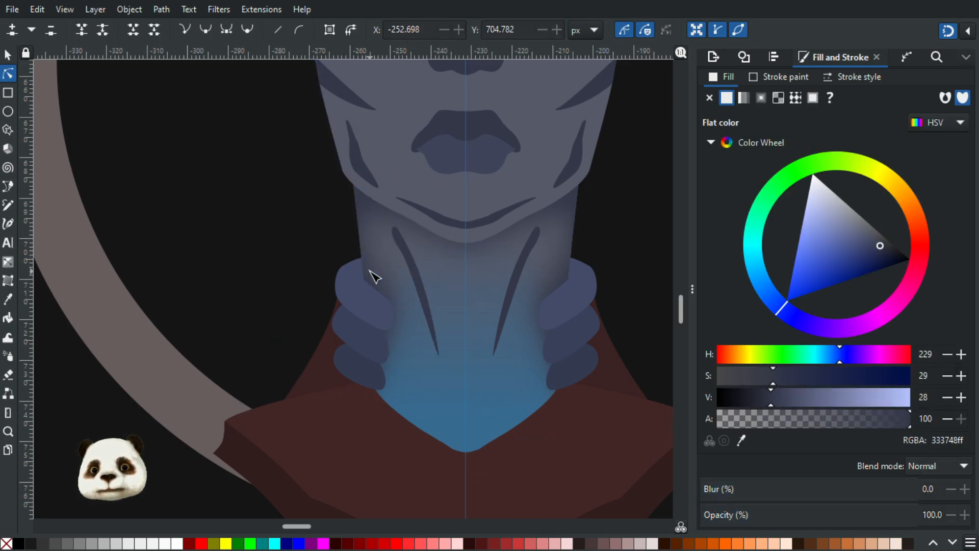
key(shift+5)
drag(366, 252, 376, 256)
scroll(373, 250, up, 3)
drag(350, 148, 366, 162)
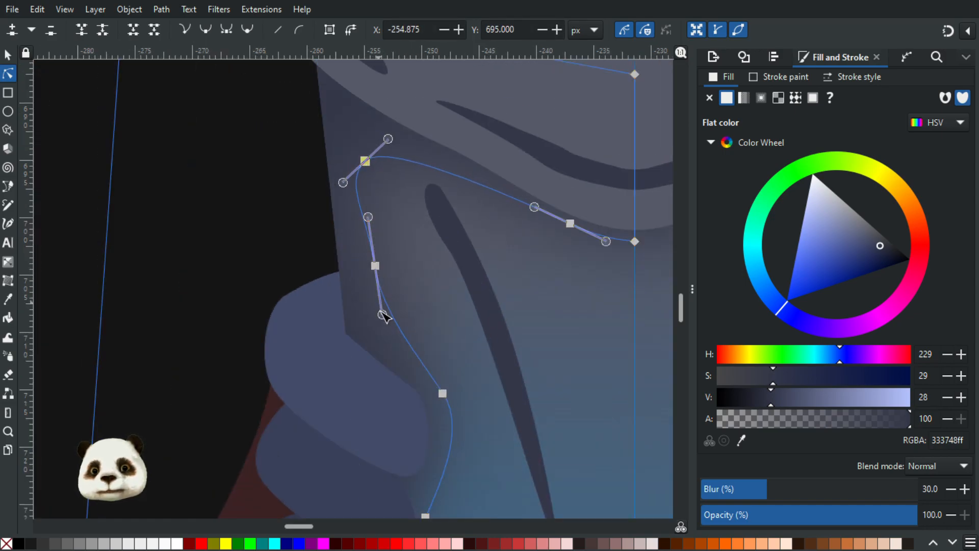
drag(382, 314, 391, 315)
drag(377, 268, 372, 279)
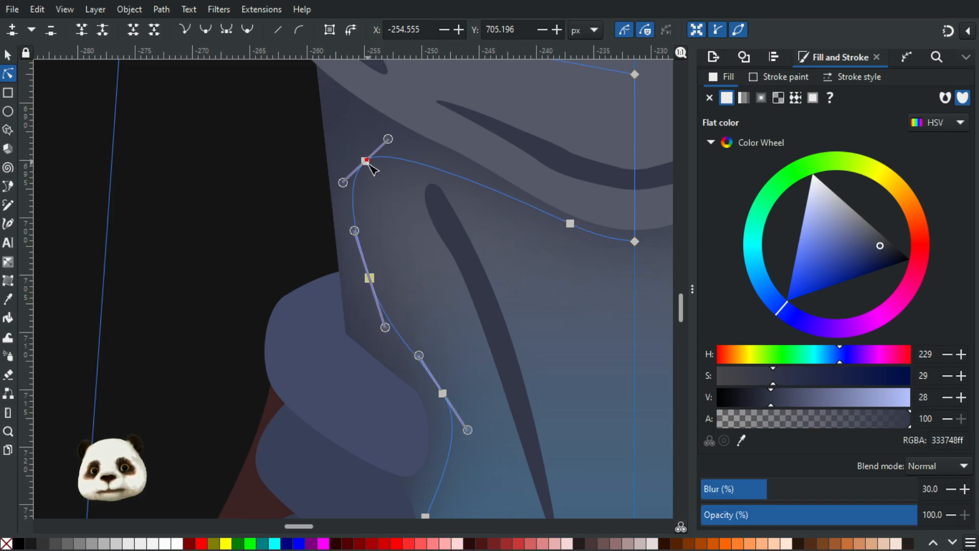
drag(373, 161, 380, 164)
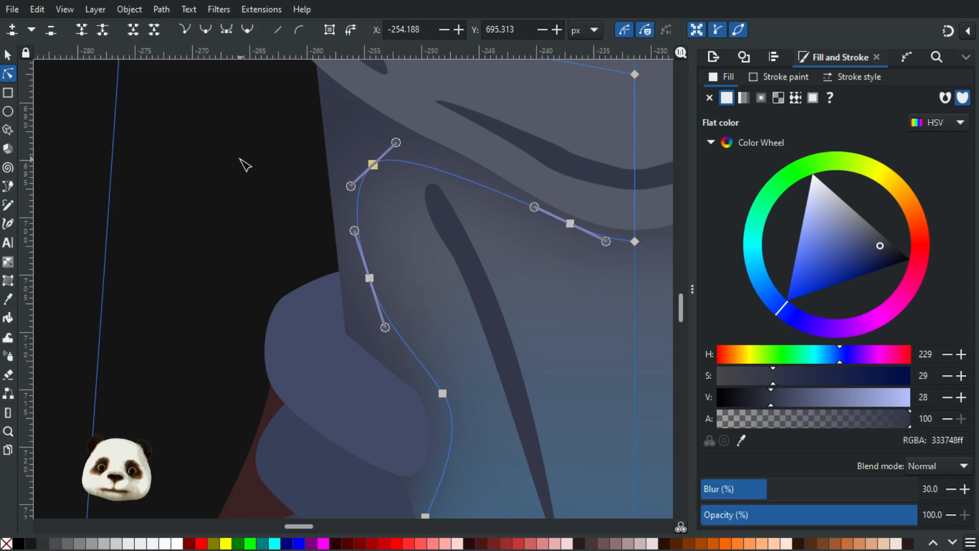
scroll(246, 164, down, 4)
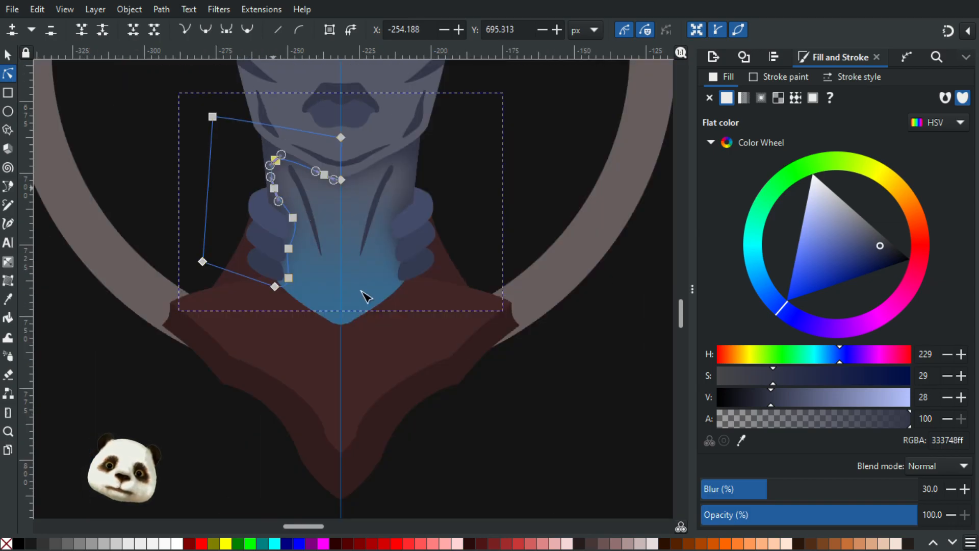
click(549, 434)
scroll(510, 367, down, 3)
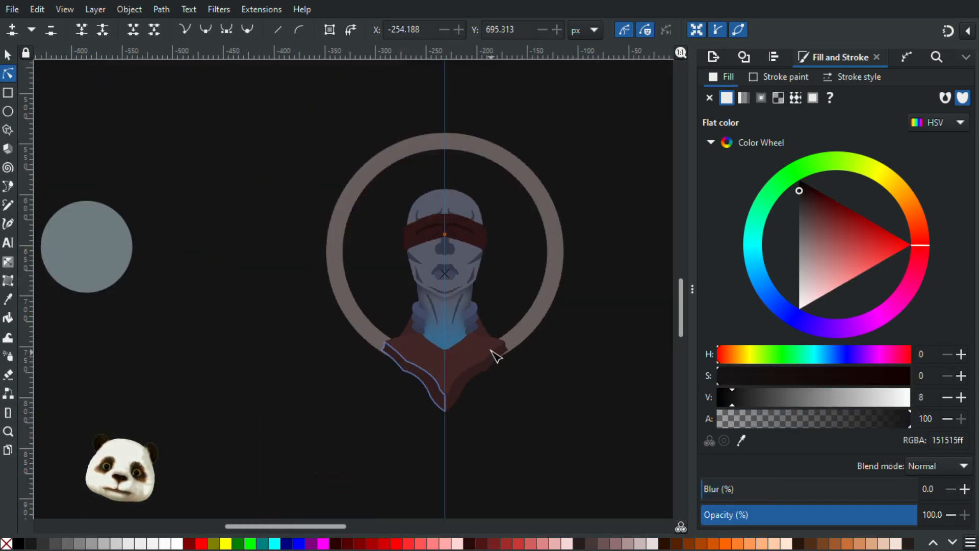
scroll(487, 329, up, 3)
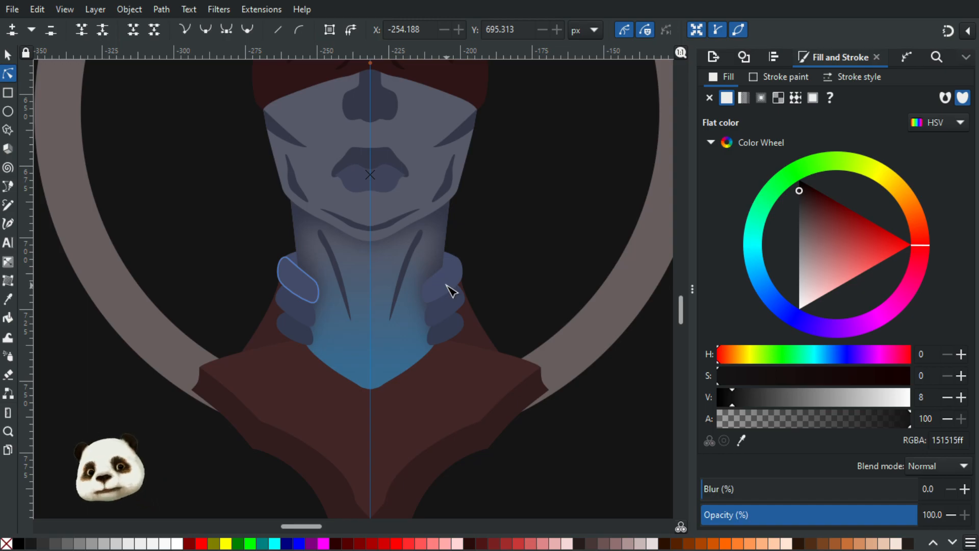
Lower the two nodes of the blurred neck shadow's upper edge just beneath the chin.
scroll(357, 247, up, 2)
click(251, 198)
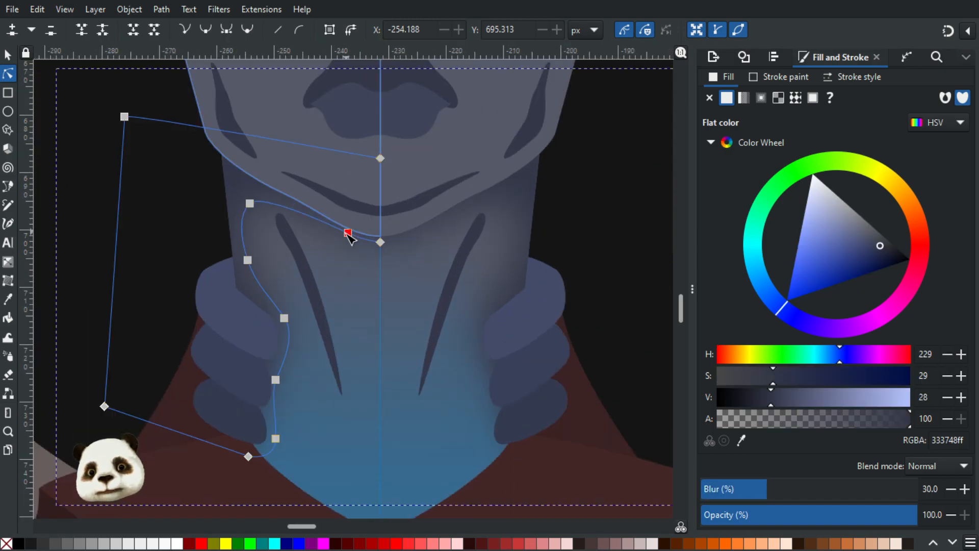
click(348, 234)
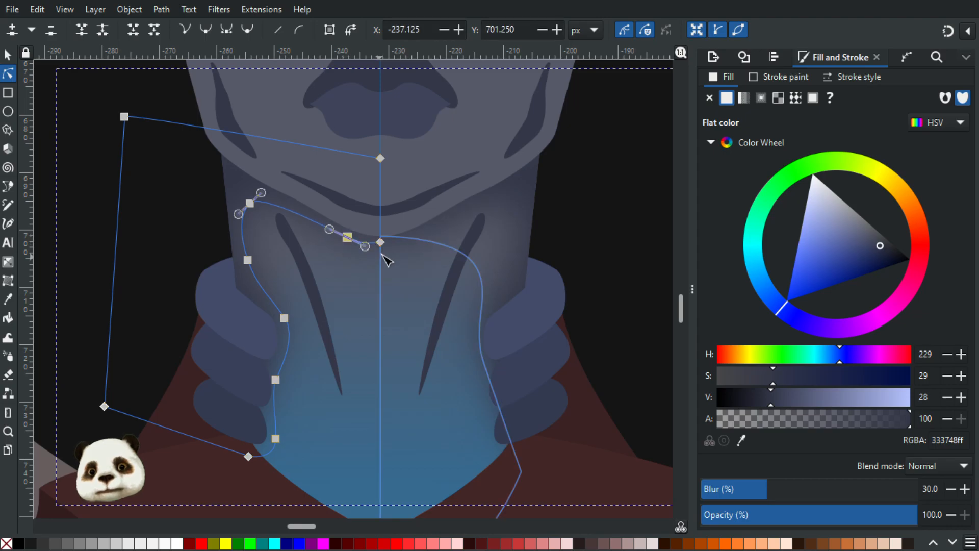
scroll(388, 261, up, 2)
shift+click(383, 227)
drag(322, 213, 322, 250)
scroll(323, 258, down, 2)
scroll(322, 260, down, 1)
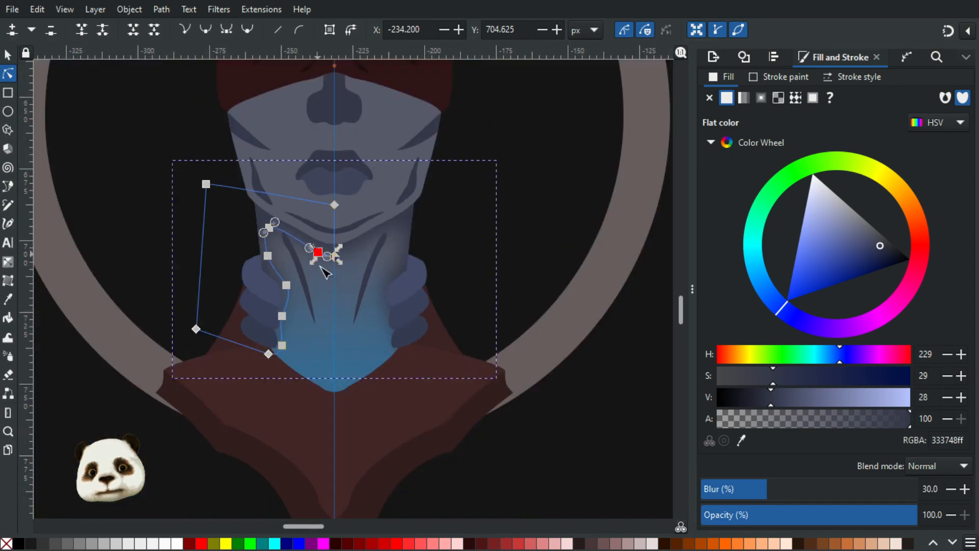
click(169, 203)
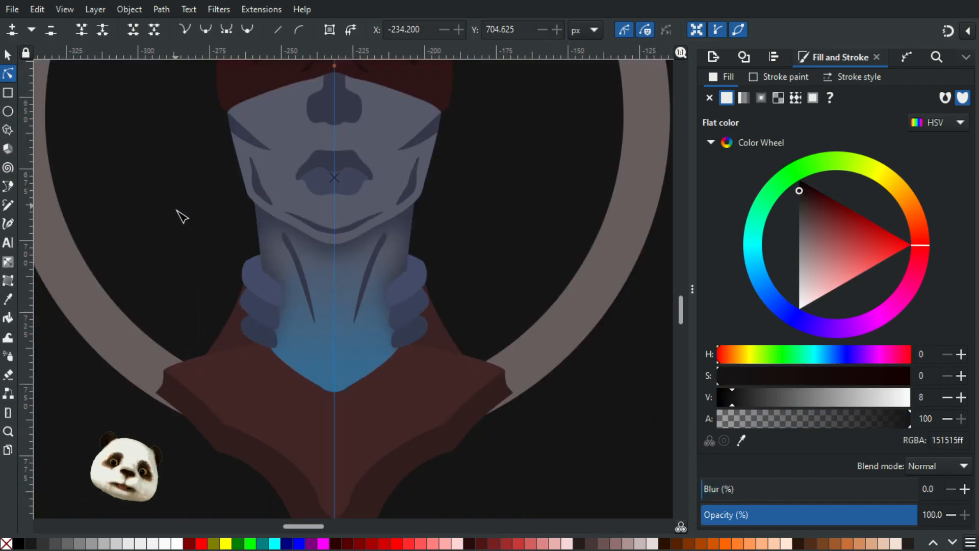
Blur the dark neck muscle lines by 30%.
scroll(177, 220, down, 2)
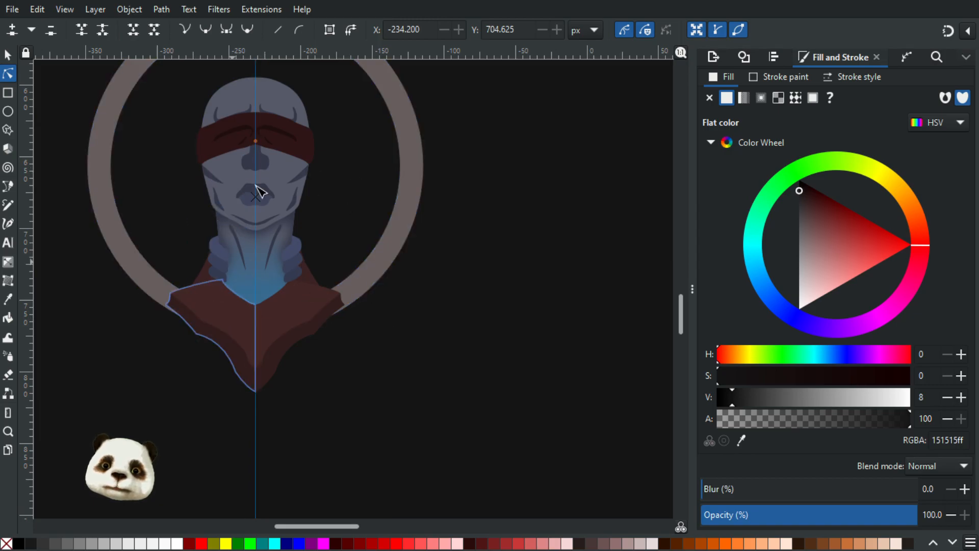
scroll(236, 244, up, 3)
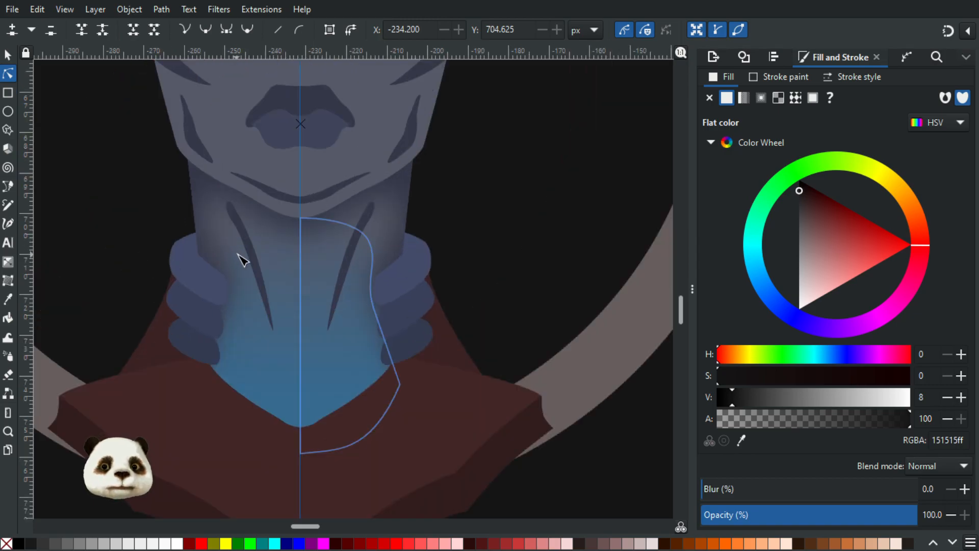
click(243, 225)
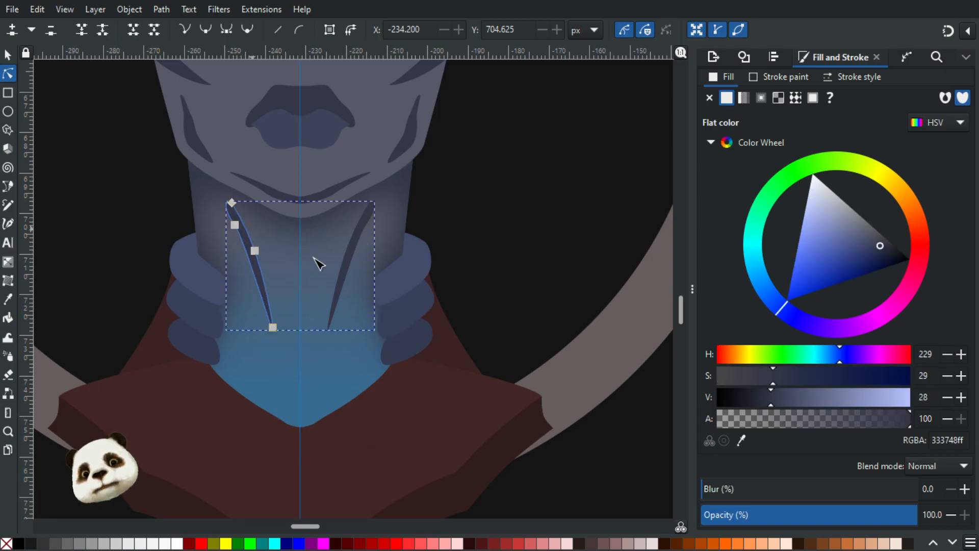
drag(729, 490, 759, 485)
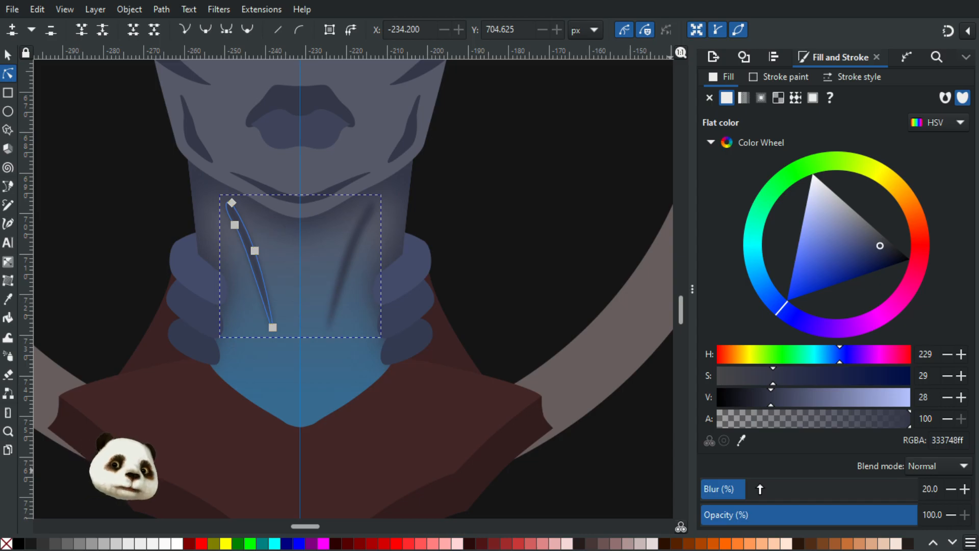
drag(760, 490, 765, 491)
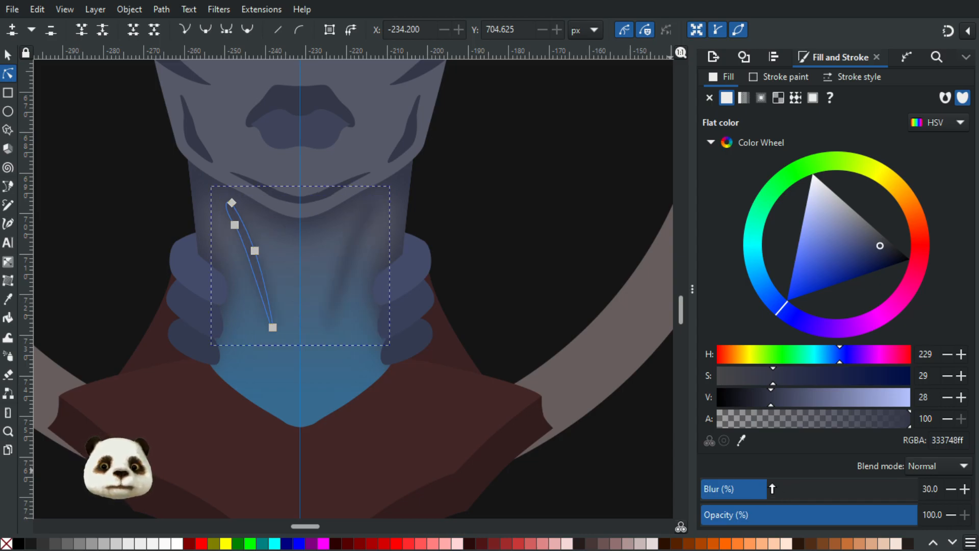
click(510, 228)
Blur the cheek shadows just below the blindfold by 30%.
scroll(512, 231, down, 4)
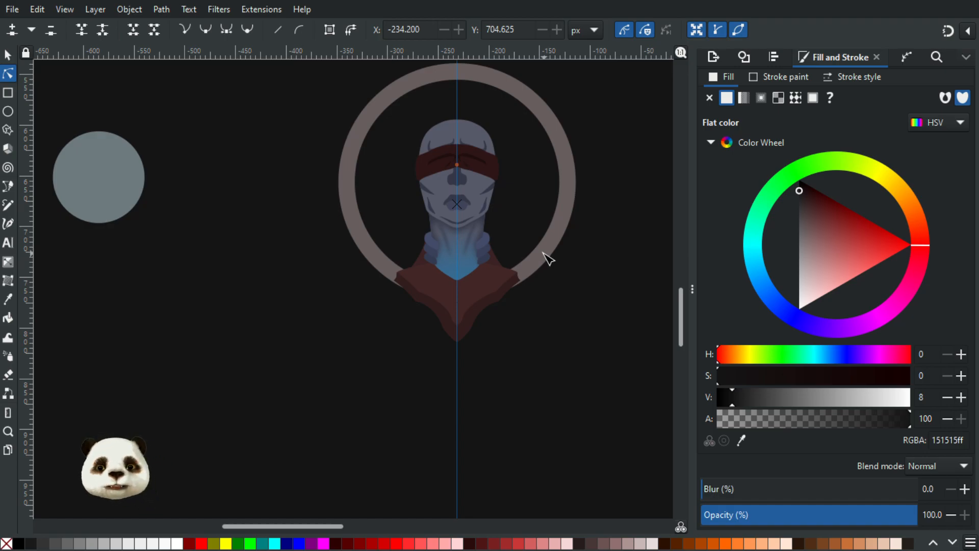
scroll(526, 220, up, 4)
drag(449, 177, 575, 321)
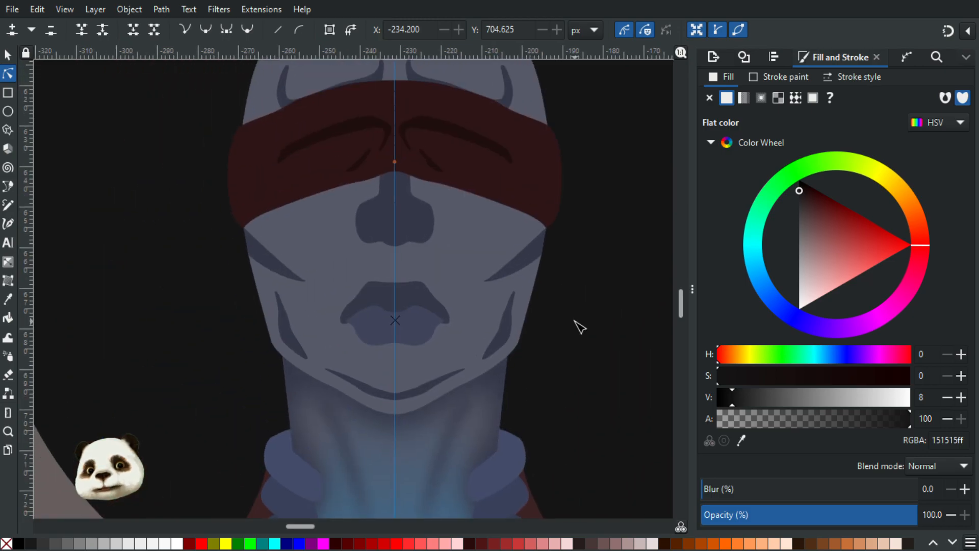
click(279, 267)
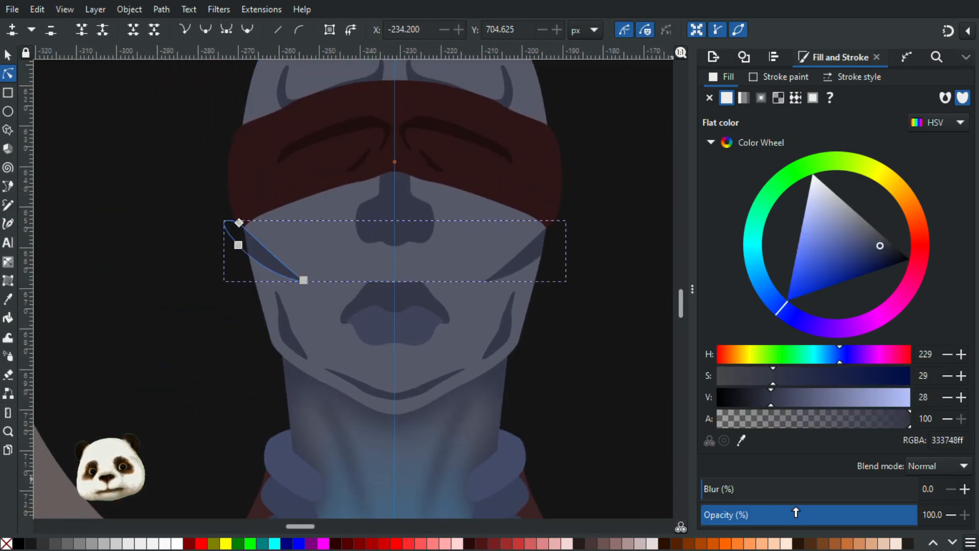
drag(774, 493, 762, 492)
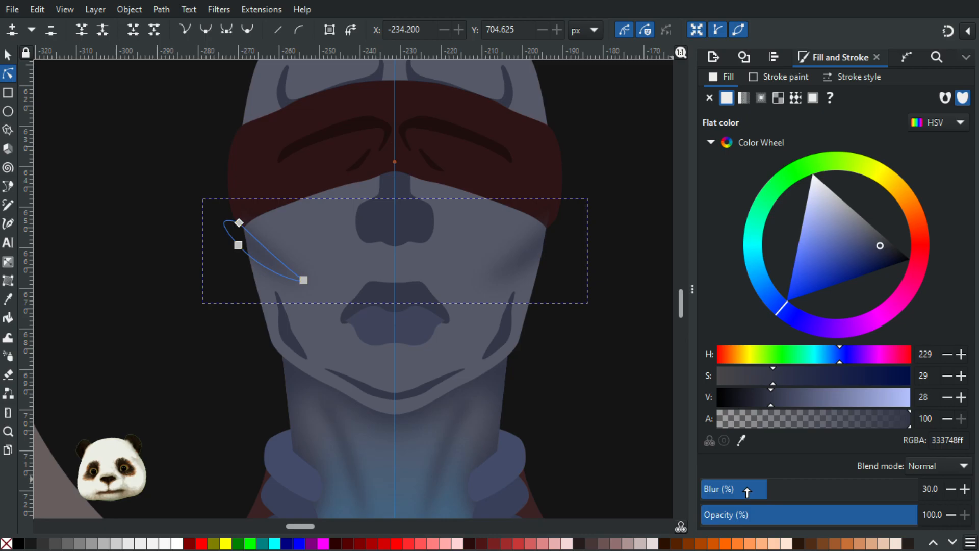
Select the jaw-side and chin shadows together and blur them by 30%.
click(302, 351)
shift+click(371, 392)
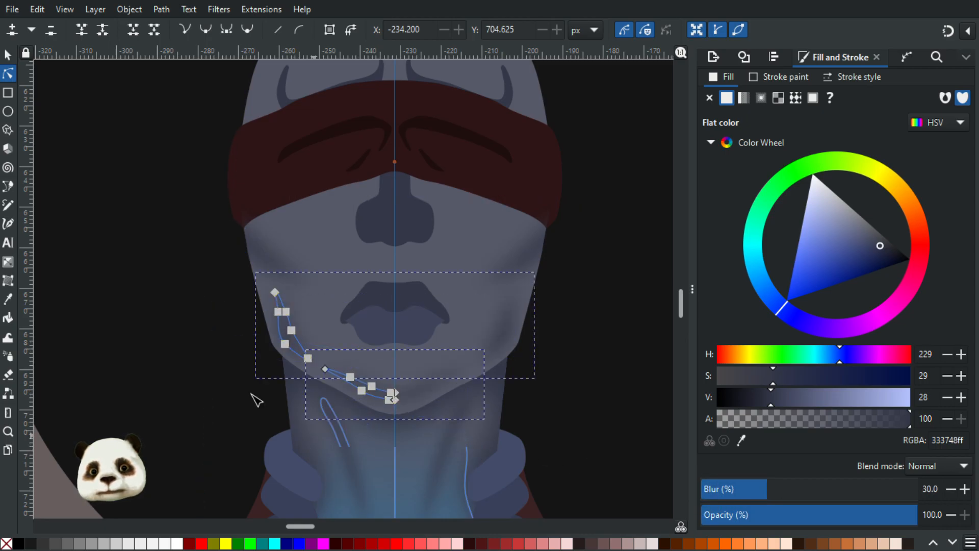
click(153, 331)
key(Escape)
scroll(168, 335, down, 3)
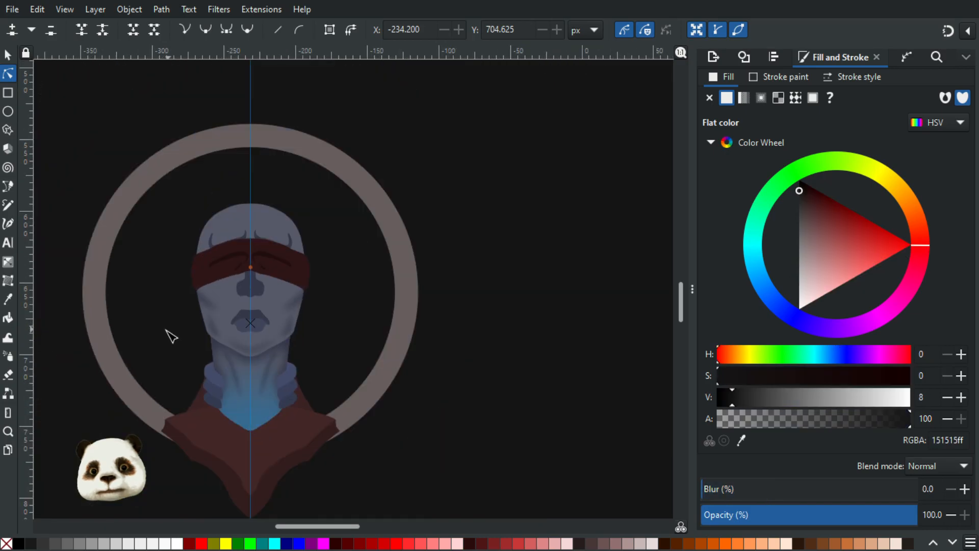
Set the blur of the chin shadow alone to 30%.
scroll(167, 328, up, 2)
scroll(176, 326, up, 2)
click(382, 381)
click(767, 491)
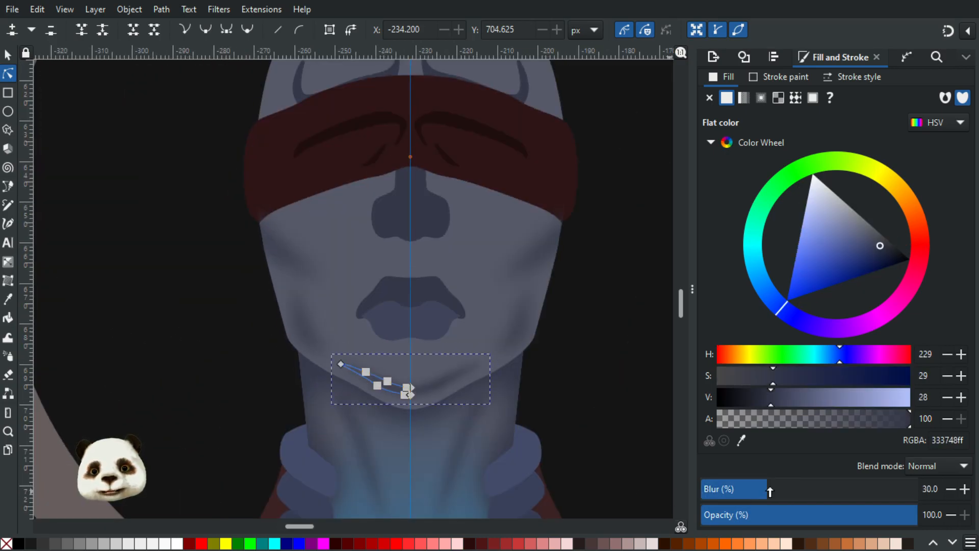
Reduce the blur of the jaw-side shadows to 25%.
click(304, 326)
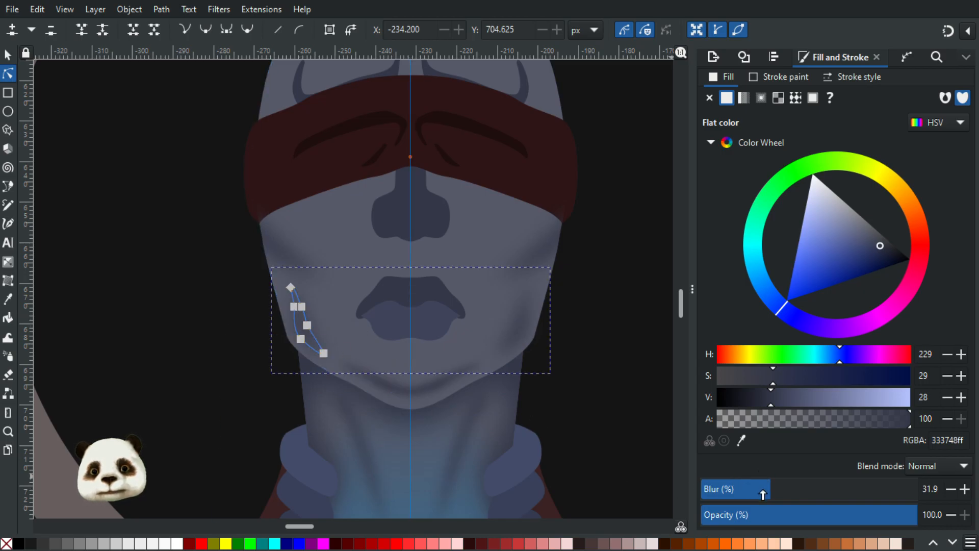
mouse_move(755, 491)
mouse_down()
mouse_move(767, 492)
mouse_move(750, 490)
mouse_up()
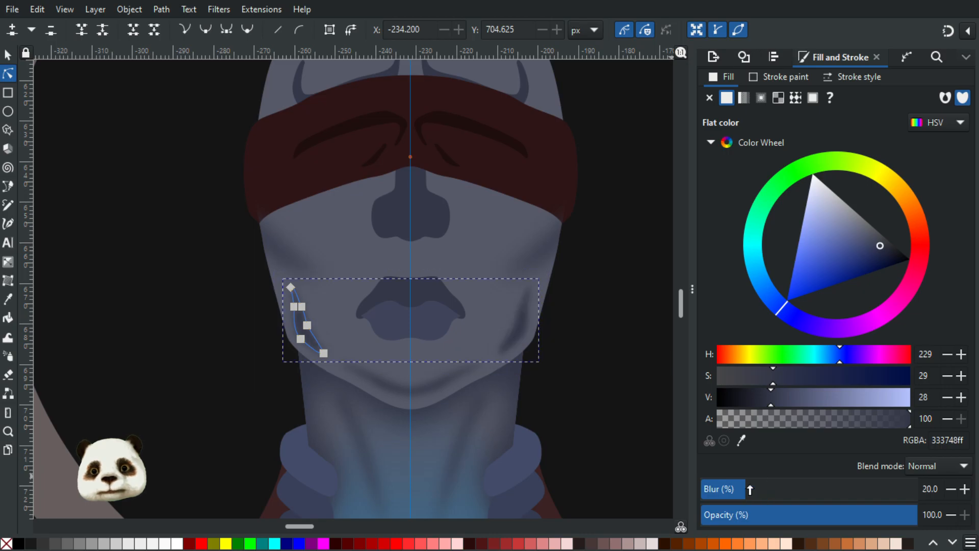
click(966, 490)
click(966, 489)
click(965, 489)
click(966, 489)
click(966, 489)
Set the blur of the cheek shadows below the blindfold to 27%.
click(313, 271)
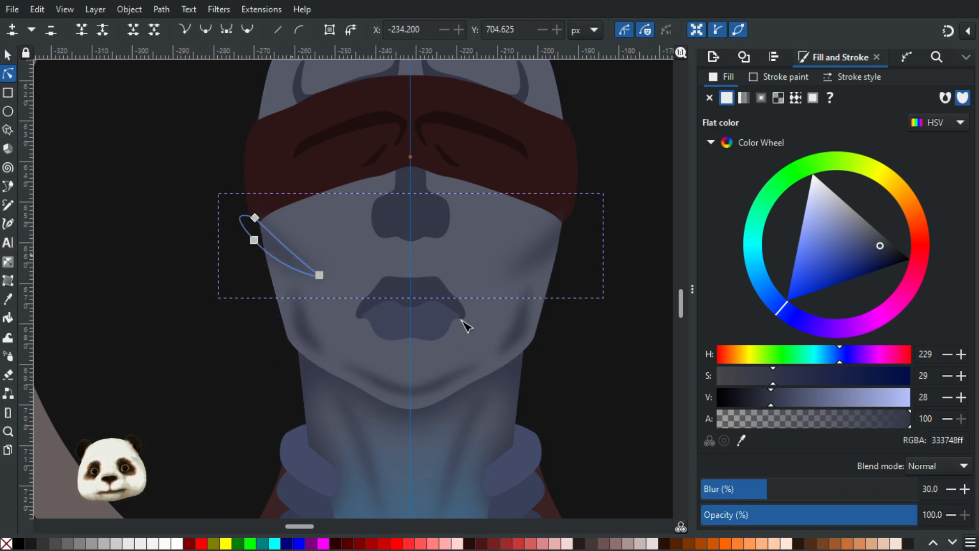
click(951, 488)
click(952, 488)
click(952, 489)
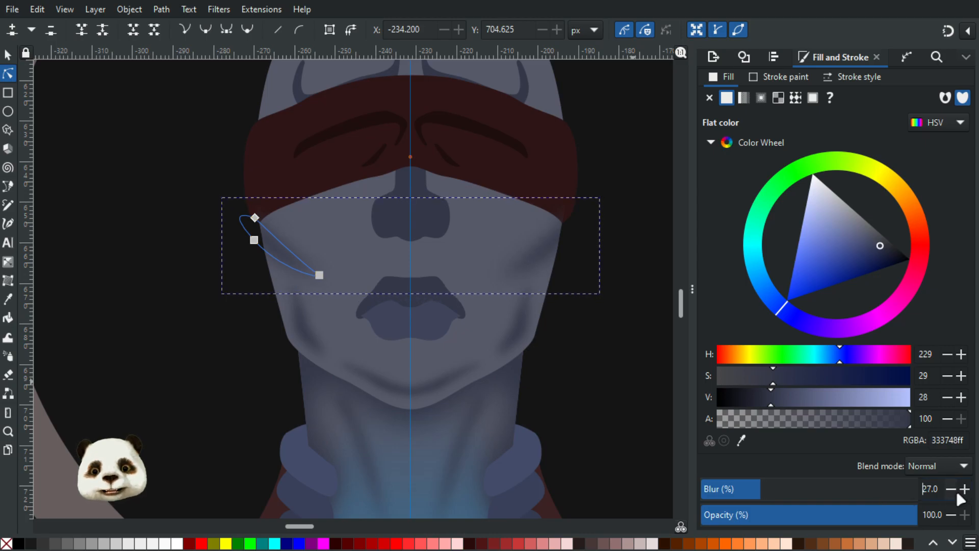
click(159, 318)
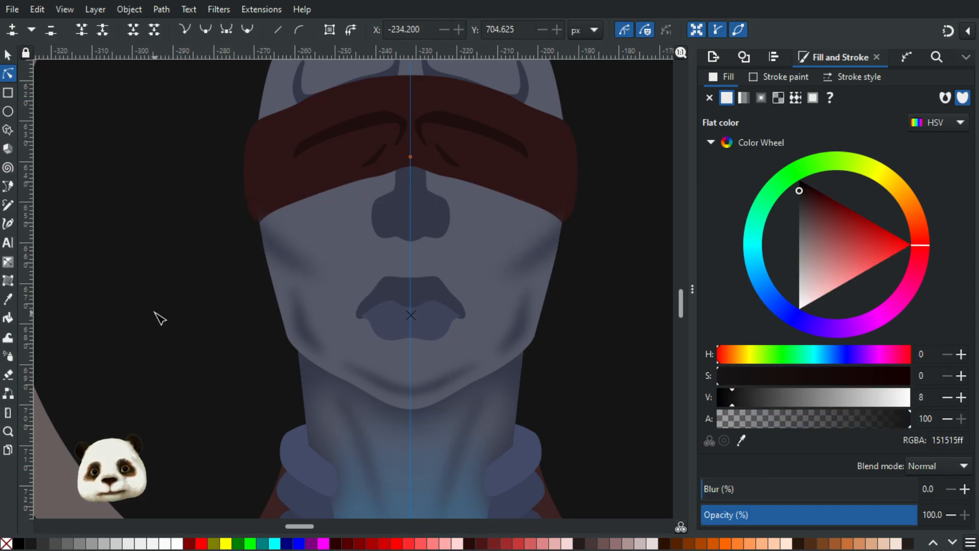
Fine-tune the blur of the jaw-side shadows to 26%.
scroll(156, 320, down, 2)
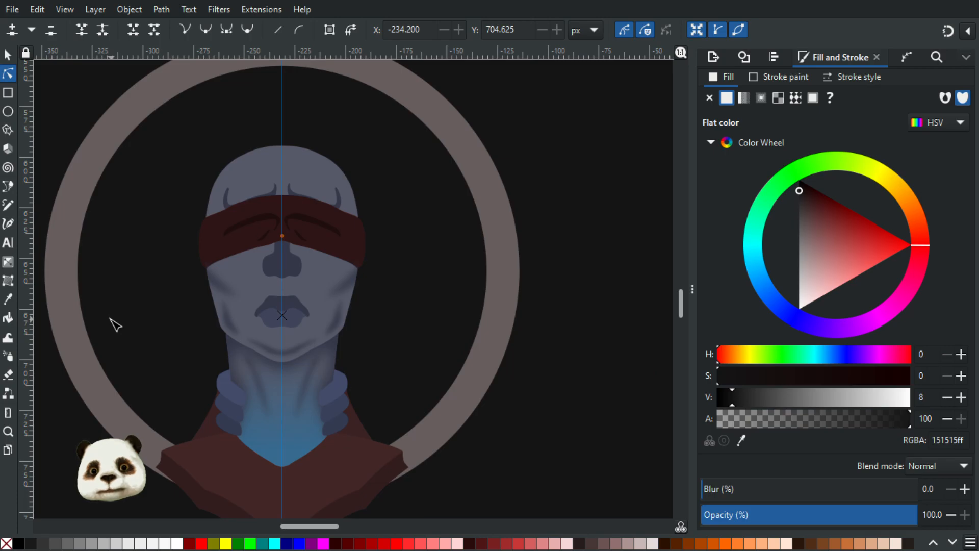
scroll(117, 324, up, 2)
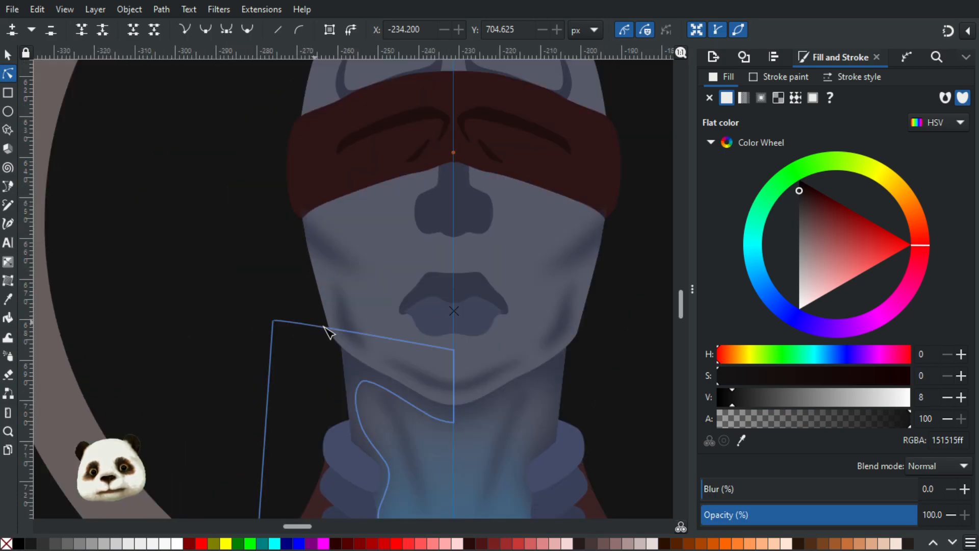
click(339, 331)
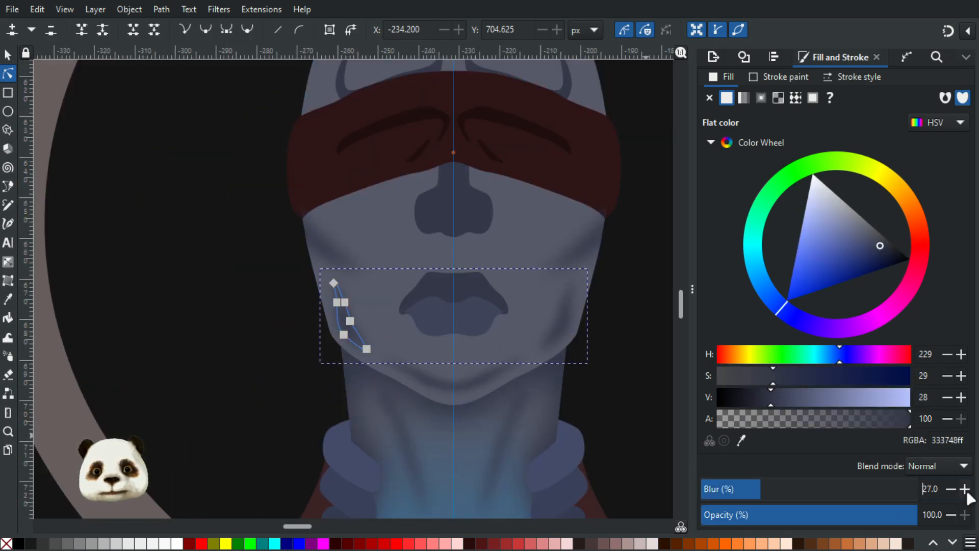
click(153, 297)
scroll(145, 299, down, 2)
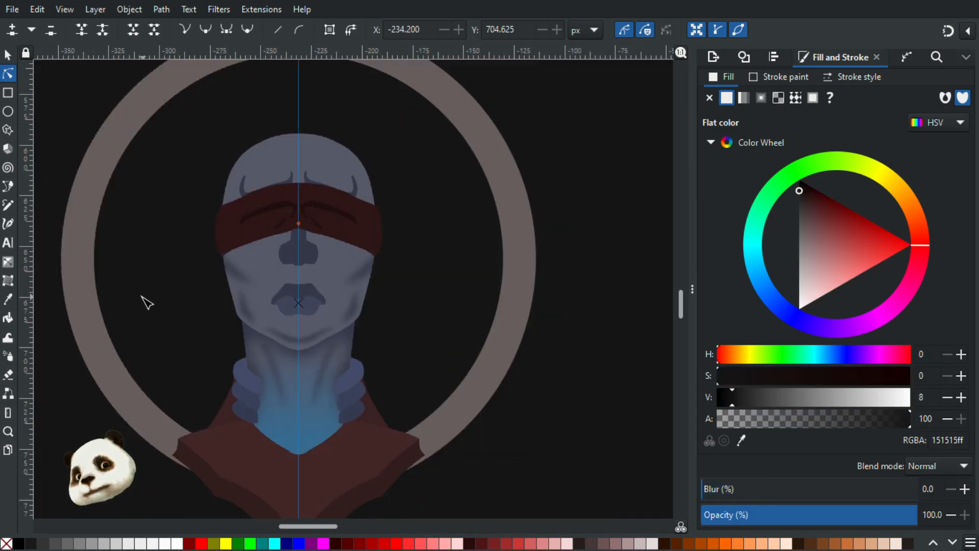
scroll(159, 317, up, 2)
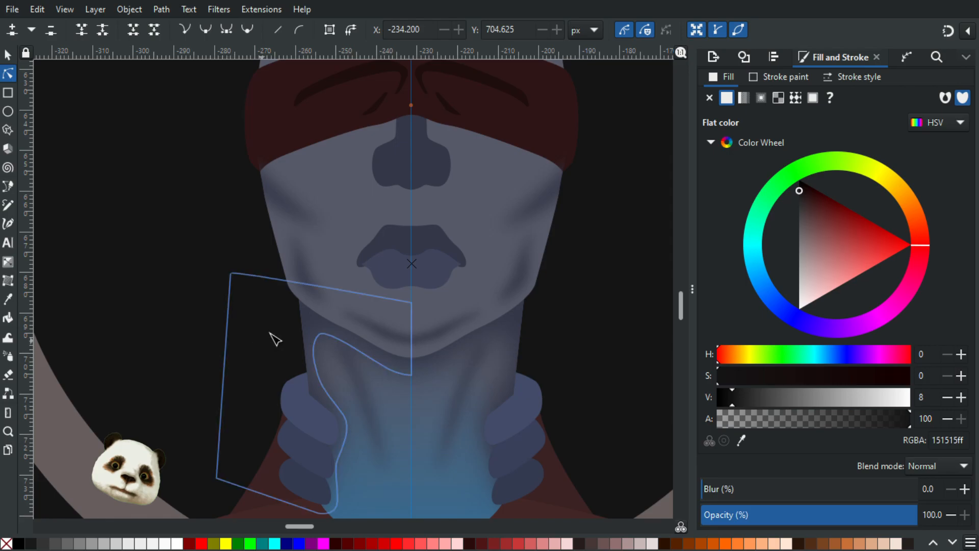
click(310, 286)
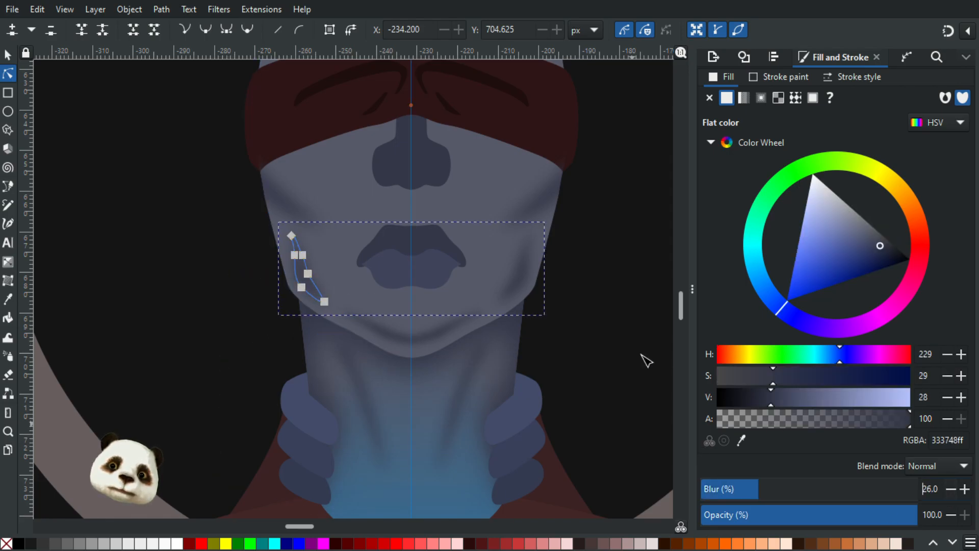
click(617, 316)
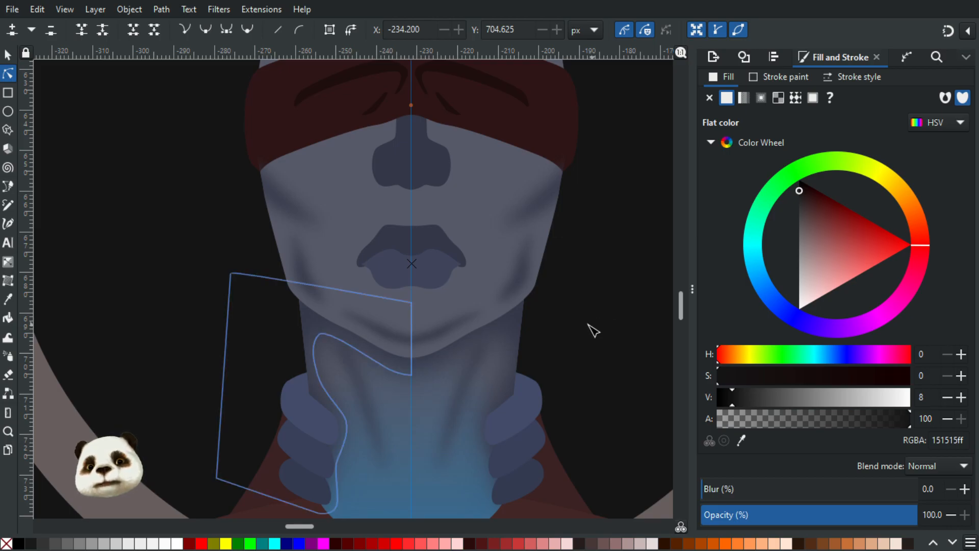
Blur the dark brow shadows on the forehead above the blindfold by 30%.
scroll(389, 259, down, 2)
scroll(443, 308, down, 1)
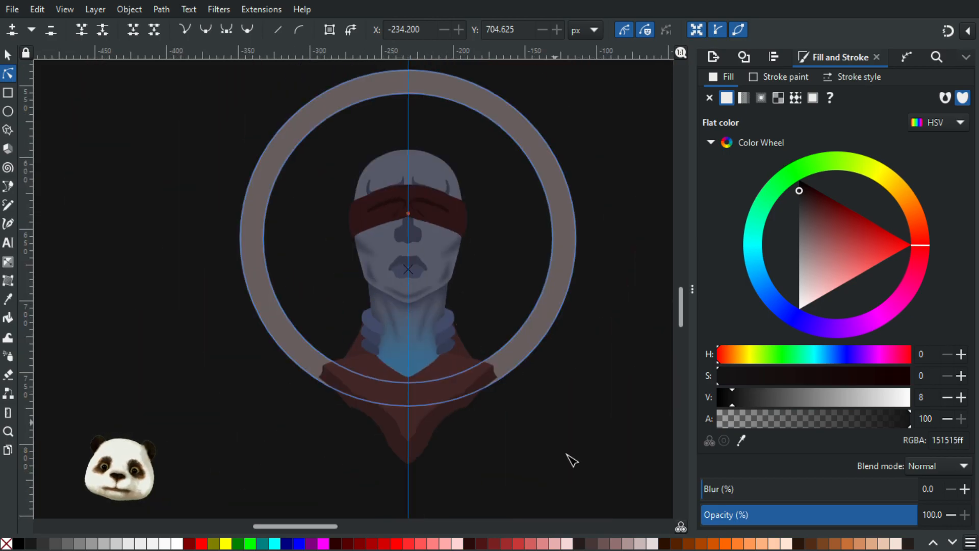
scroll(515, 435, up, 2)
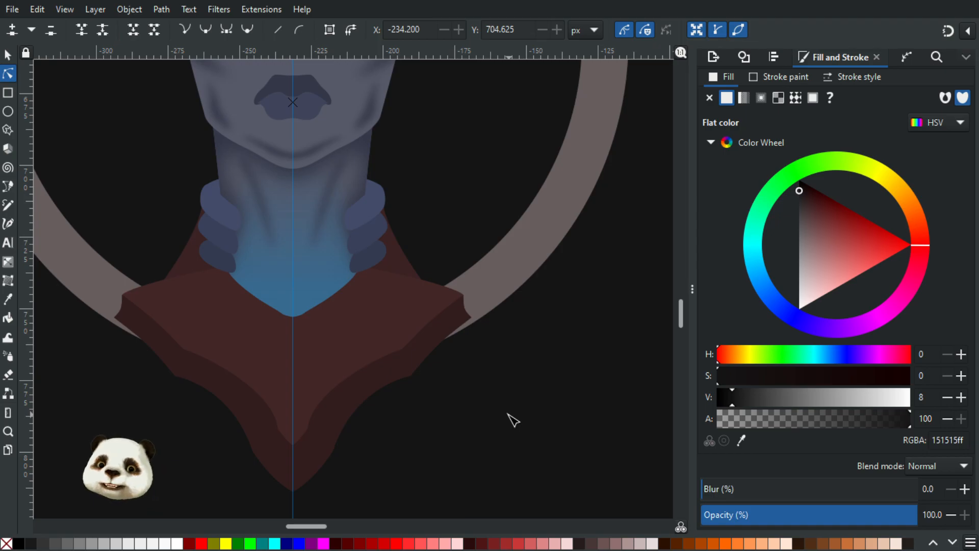
scroll(281, 319, down, 3)
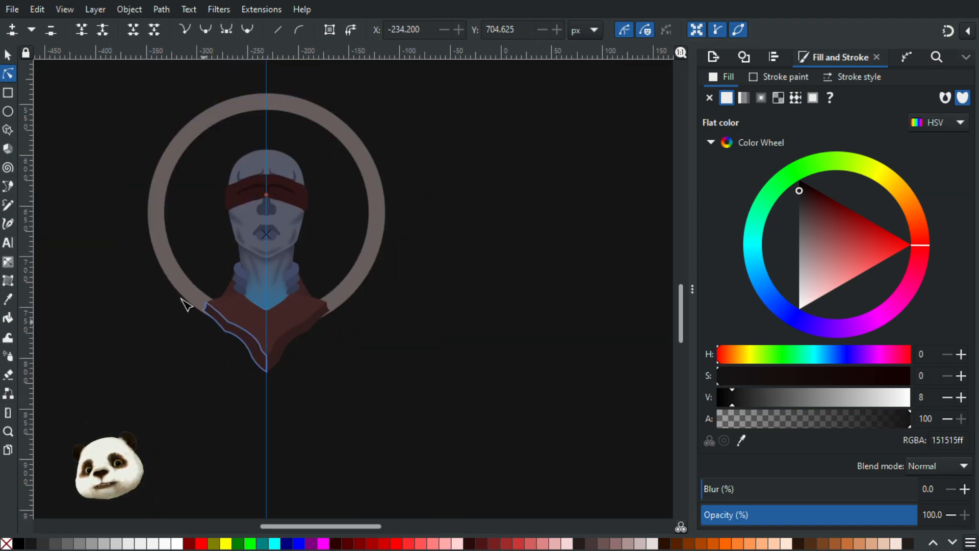
scroll(159, 176, up, 3)
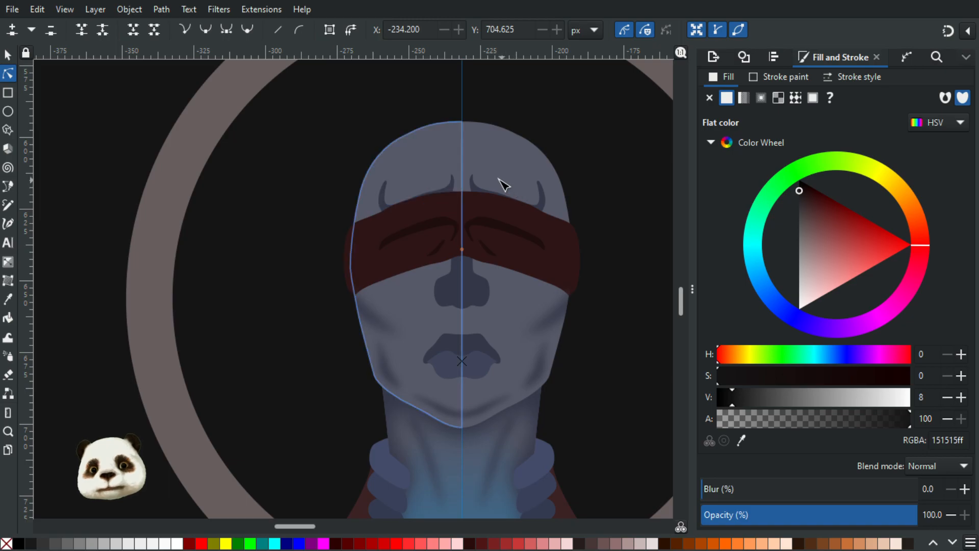
scroll(501, 184, up, 1)
click(270, 208)
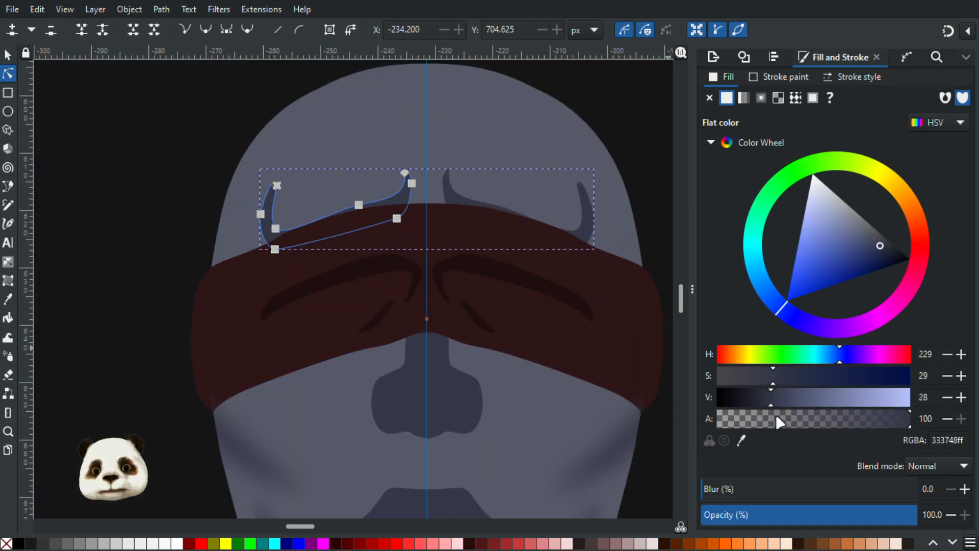
click(746, 488)
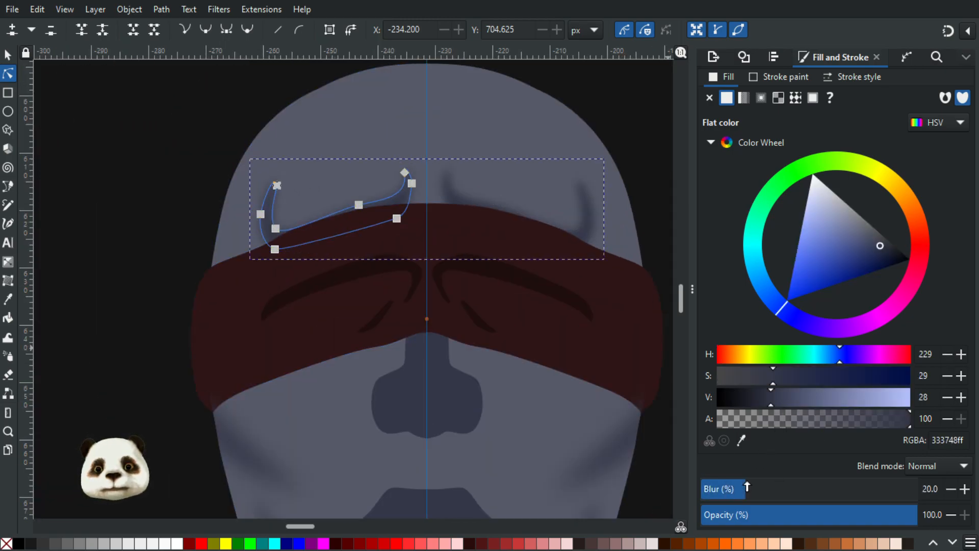
click(766, 490)
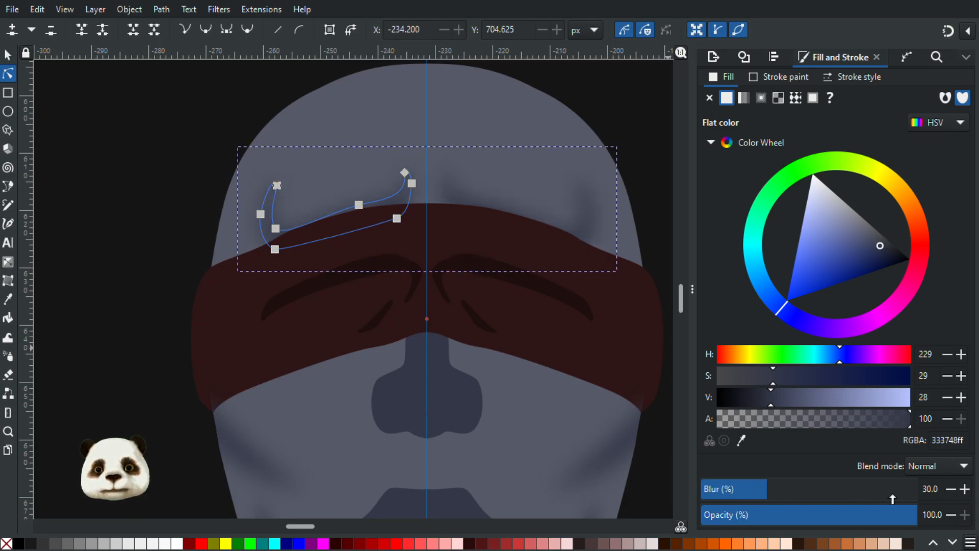
Reduce the blur of the brow shadows on the forehead above the blindfold to 25%.
click(956, 489)
click(956, 489)
click(956, 489)
click(956, 488)
click(956, 489)
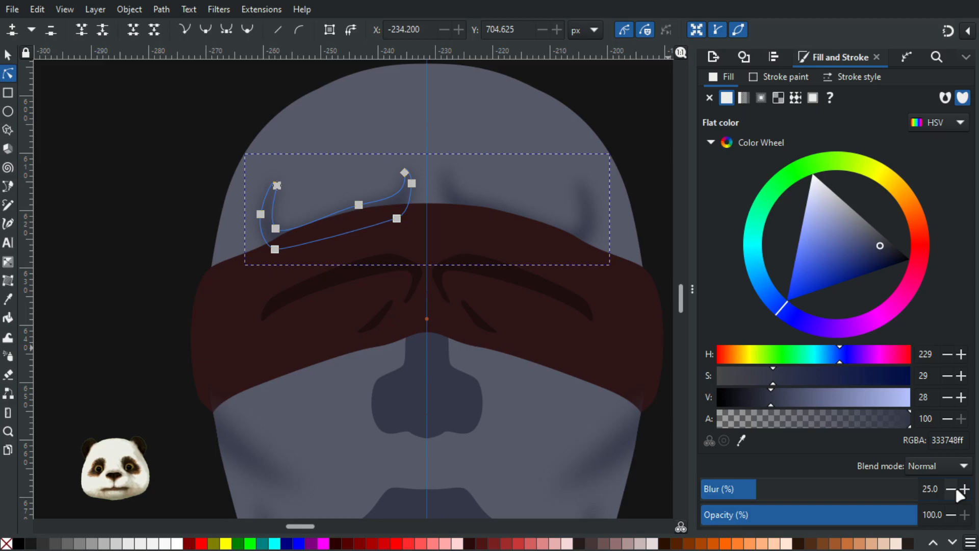
Blur the long and short fold shadows on the blindfold together by 30%.
click(340, 290)
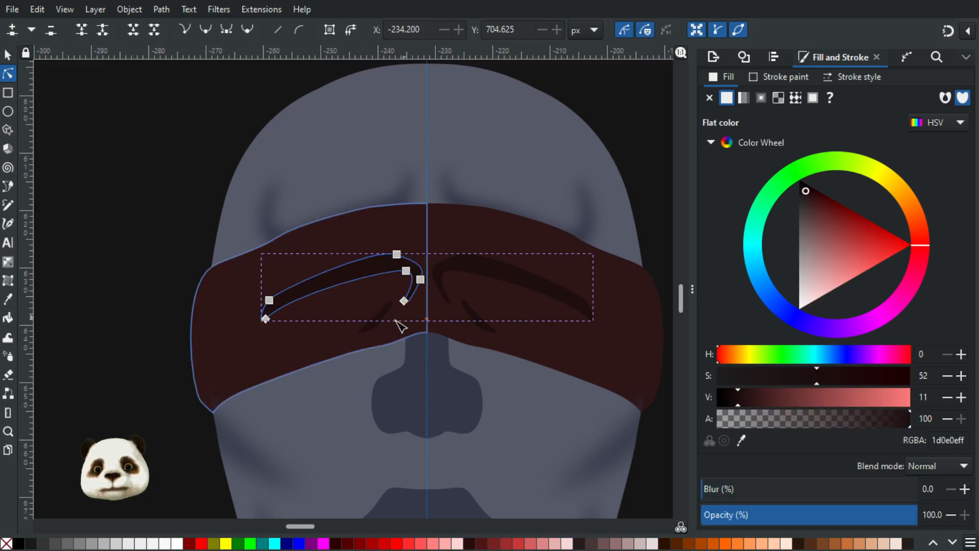
shift+click(389, 321)
click(756, 489)
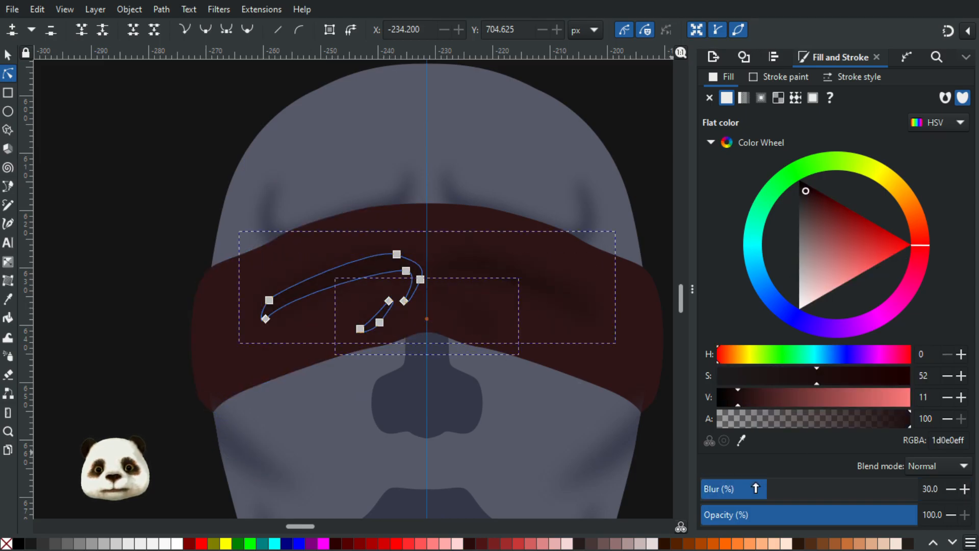
click(334, 341)
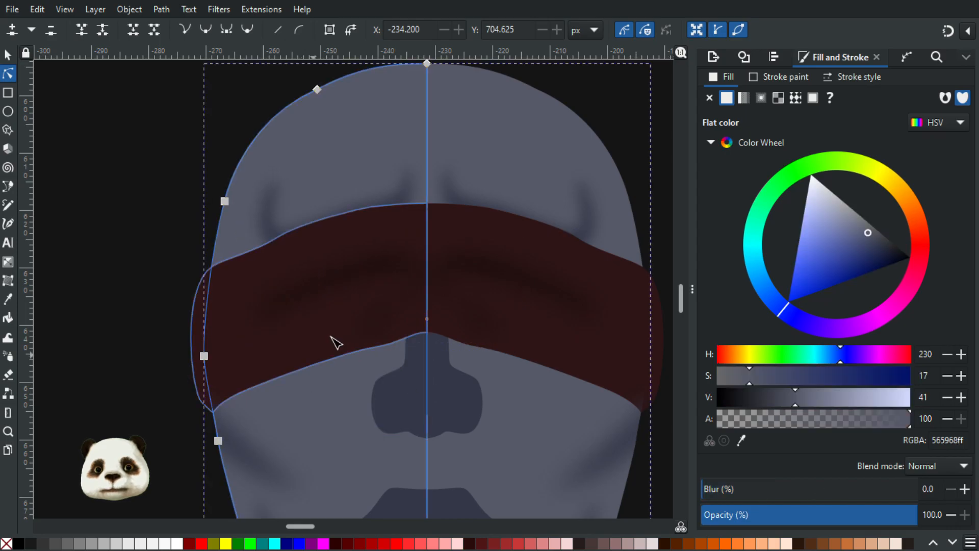
Raise the blur of the forehead brow shadows above the blindfold to 27%.
scroll(288, 336, down, 2)
scroll(254, 345, down, 1)
scroll(252, 344, up, 2)
click(297, 259)
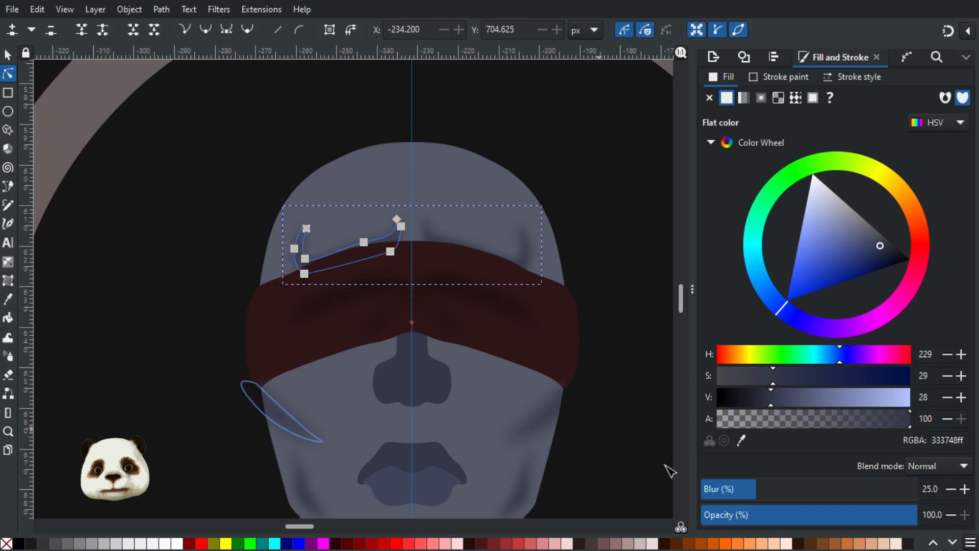
click(965, 489)
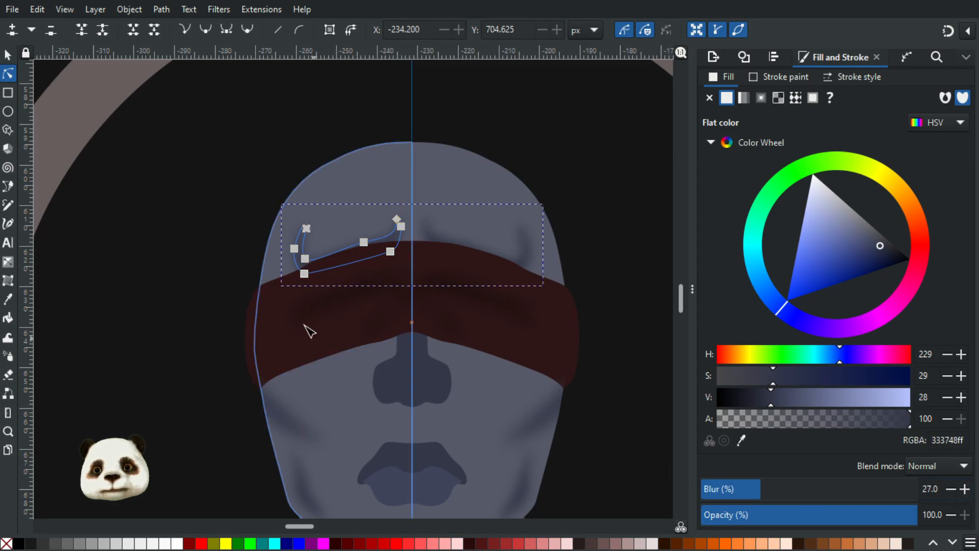
Set the blur of the long curved fold shadows on the blindfold to 35%.
click(319, 312)
drag(778, 488, 784, 489)
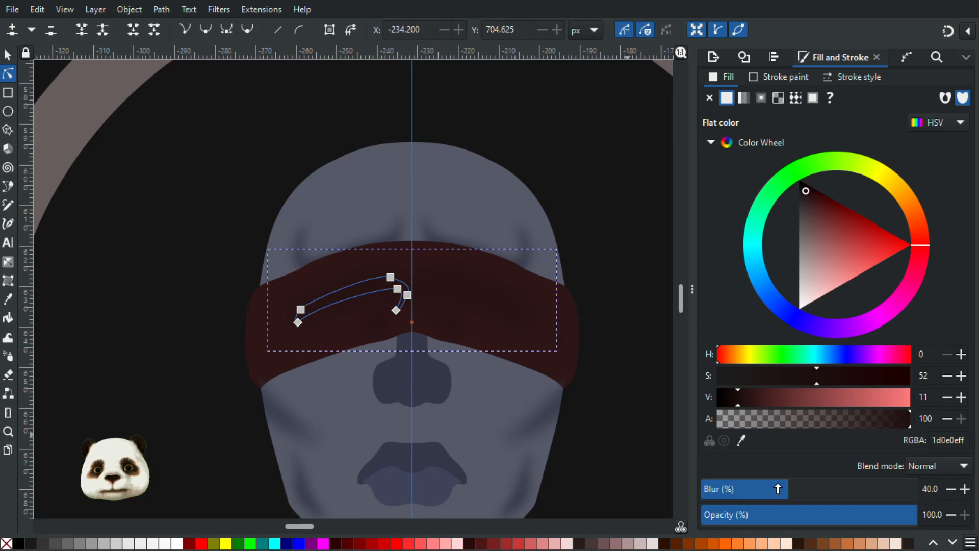
click(952, 485)
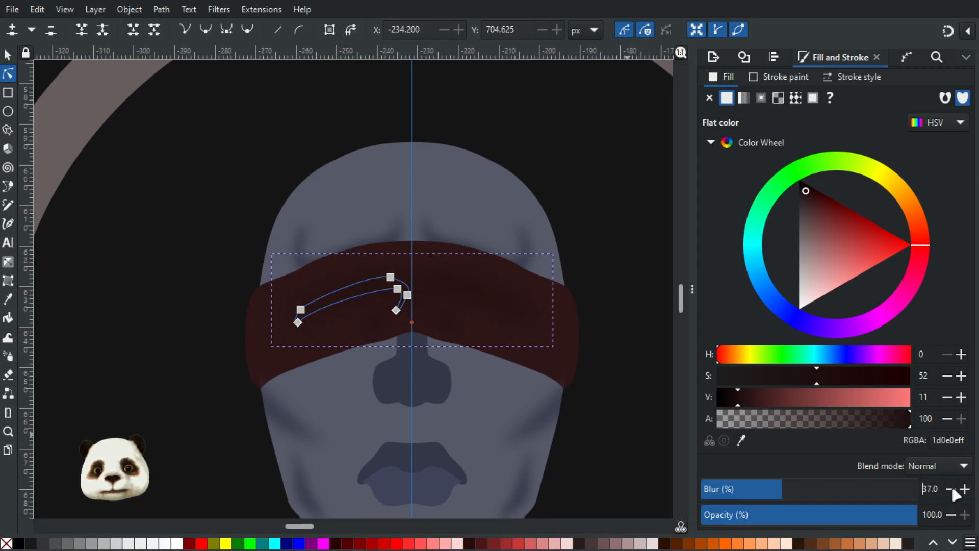
click(952, 489)
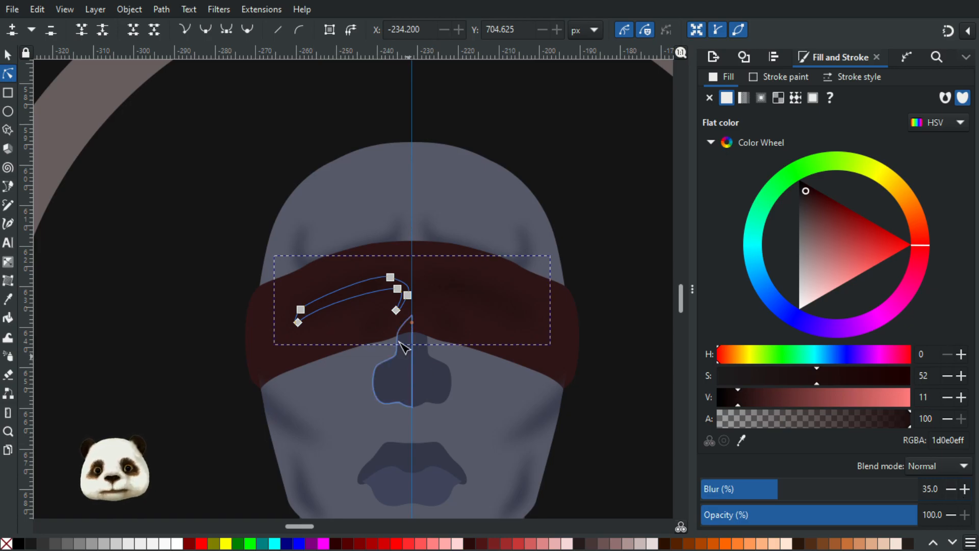
Set the blur of the short fold shadows on the blindfold beside the nose bridge to 38% and deselect them.
click(386, 327)
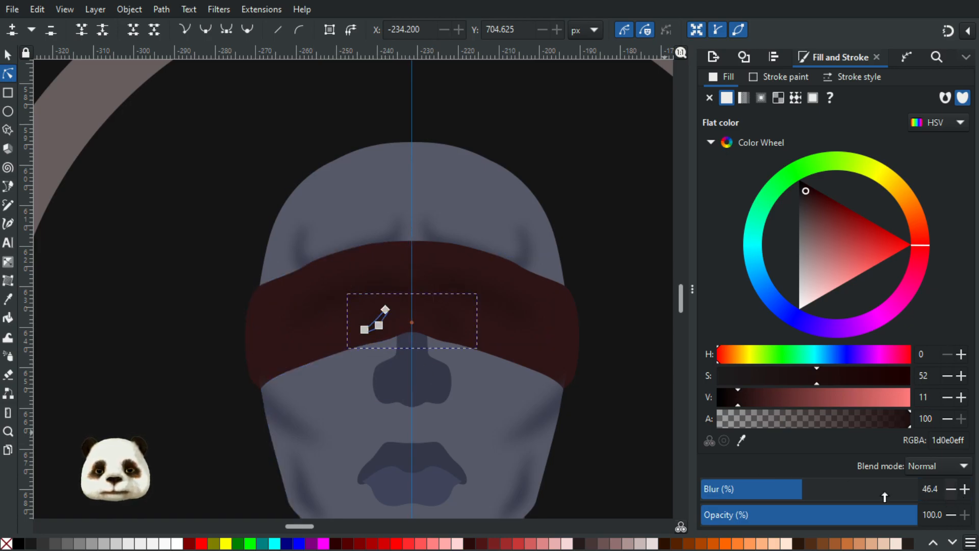
click(789, 489)
click(767, 489)
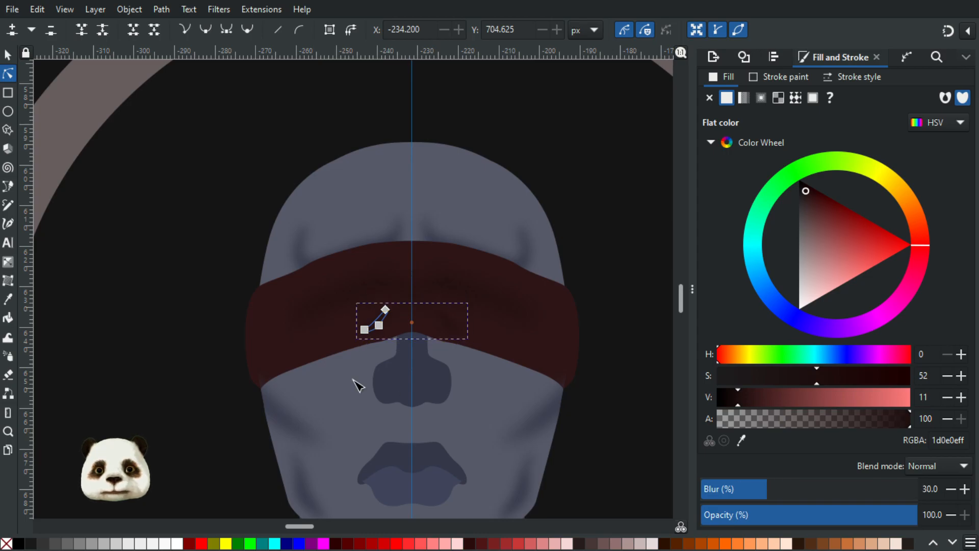
click(965, 489)
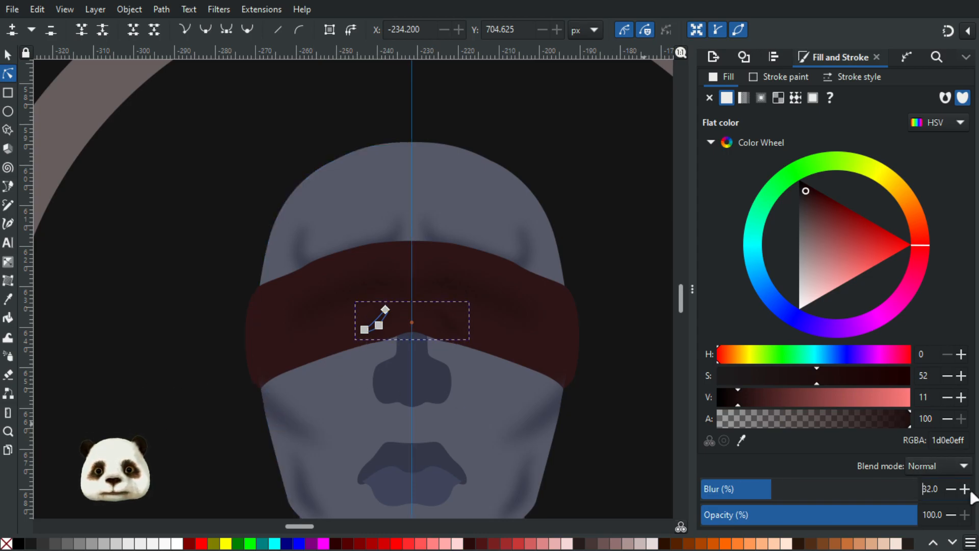
click(966, 489)
click(966, 490)
click(966, 490)
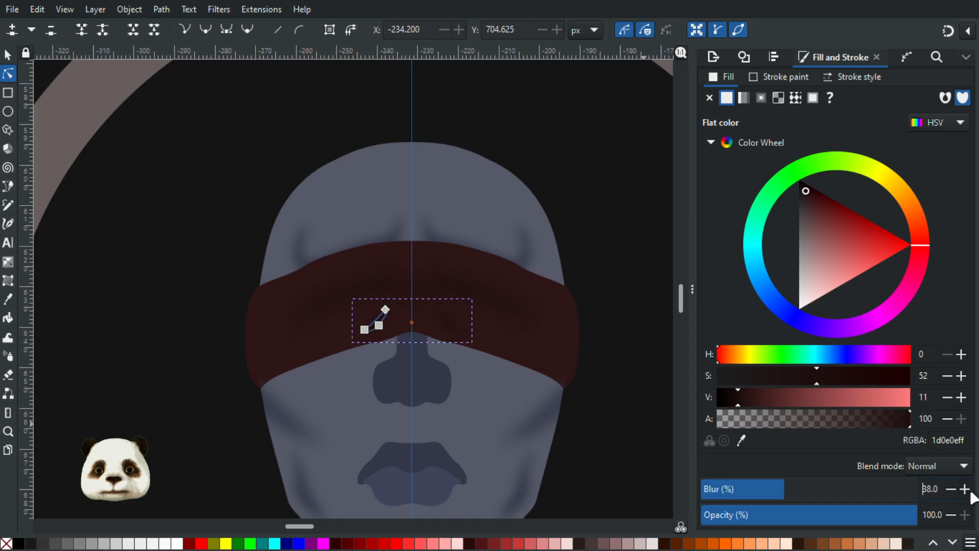
click(204, 267)
Reduce the blur of the blindfold's fold shadows slightly so they read a little more strongly.
ctrl+scroll(186, 271, down, 2)
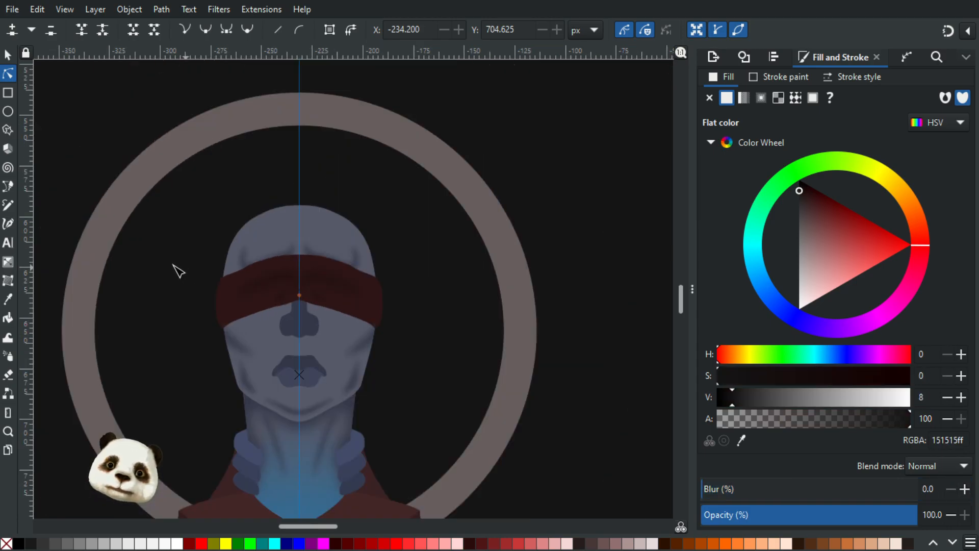
ctrl+scroll(155, 265, up, 2)
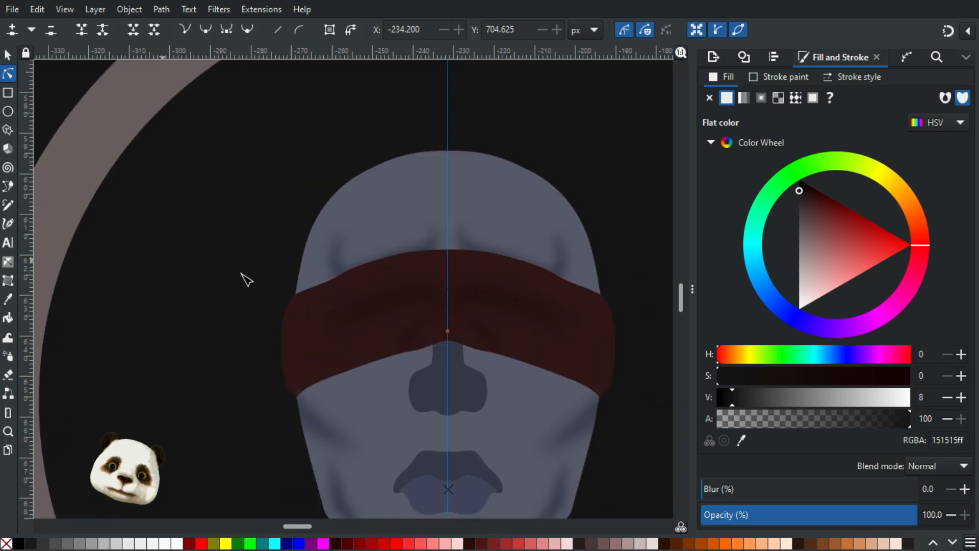
click(408, 297)
click(950, 489)
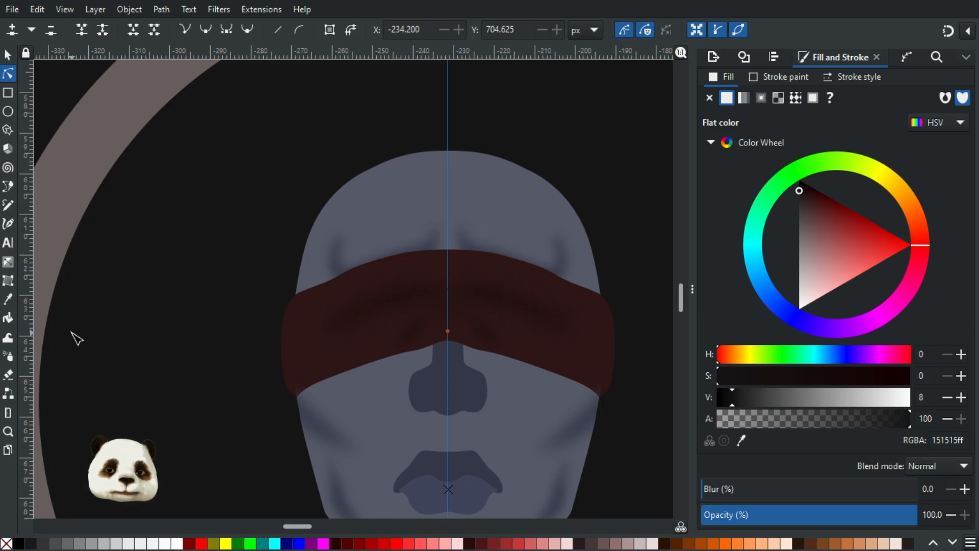
Examine the shading across the whole character, from the blindfolded face down to the neck and collar.
scroll(97, 354, down, 3)
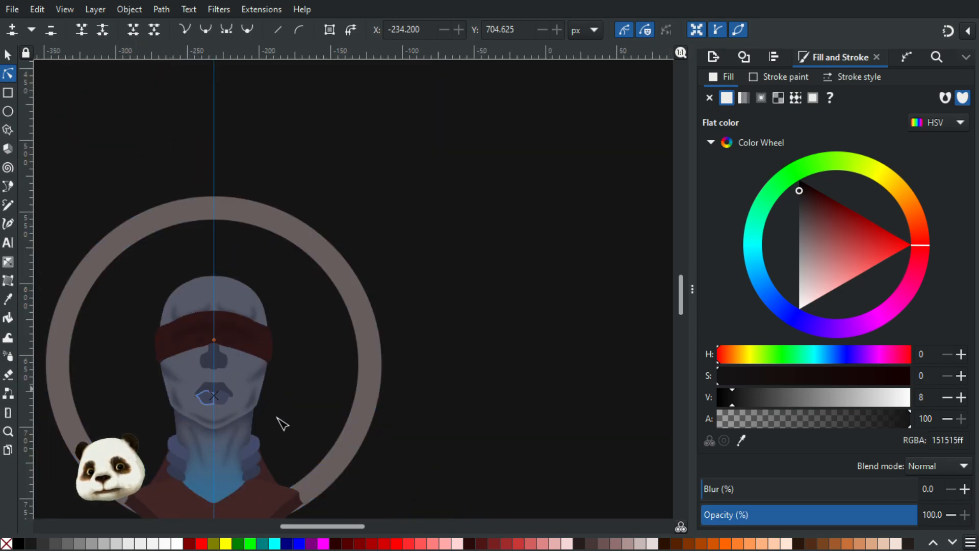
scroll(422, 393, up, 3)
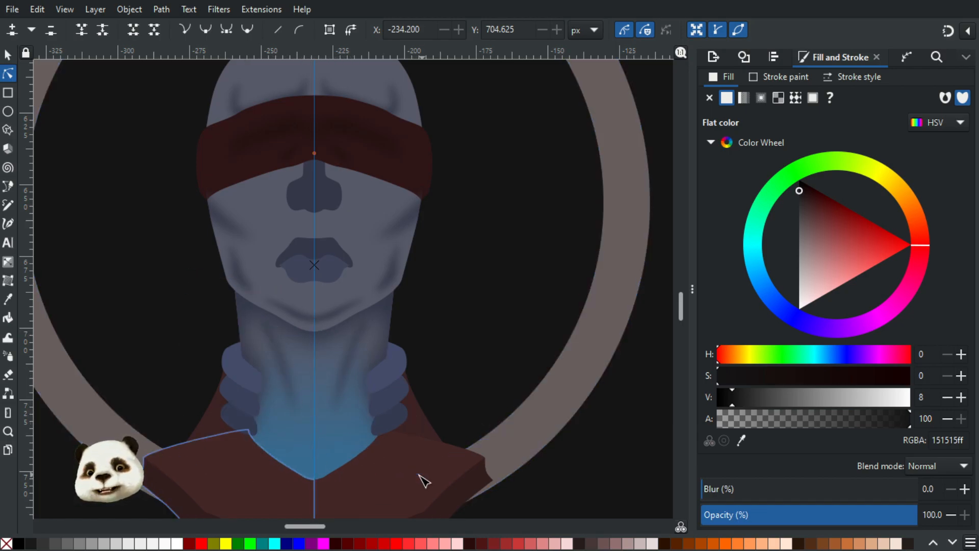
scroll(481, 447, down, 2)
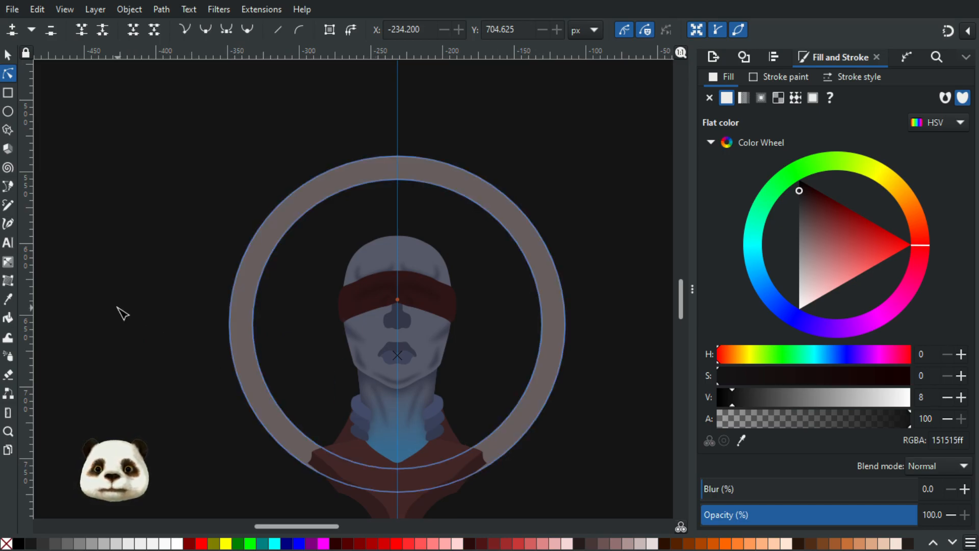
scroll(102, 326, down, 3)
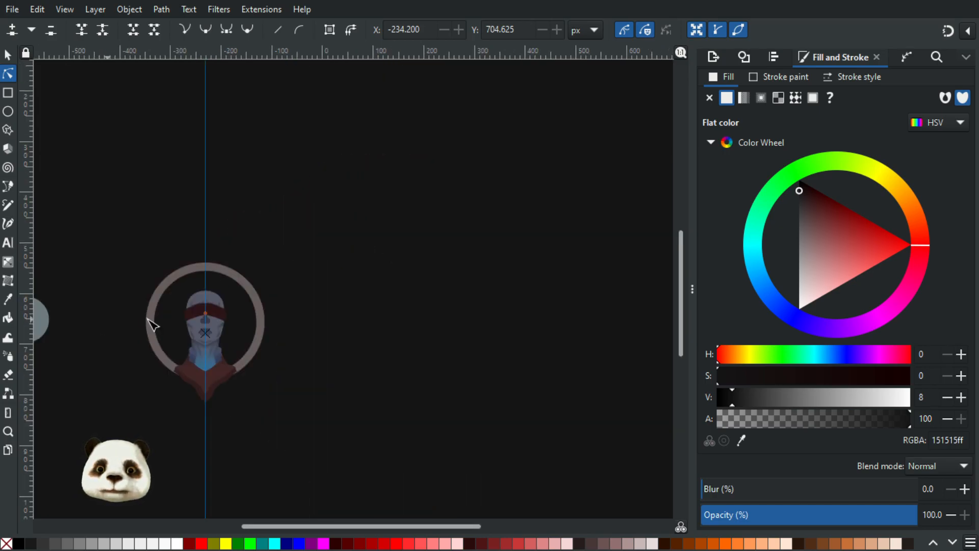
scroll(119, 324, up, 3)
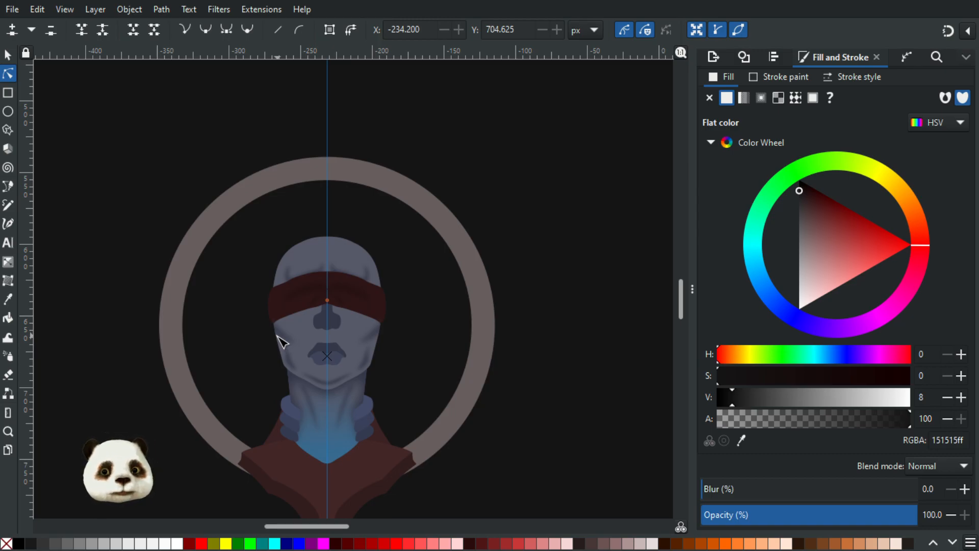
scroll(293, 357, up, 3)
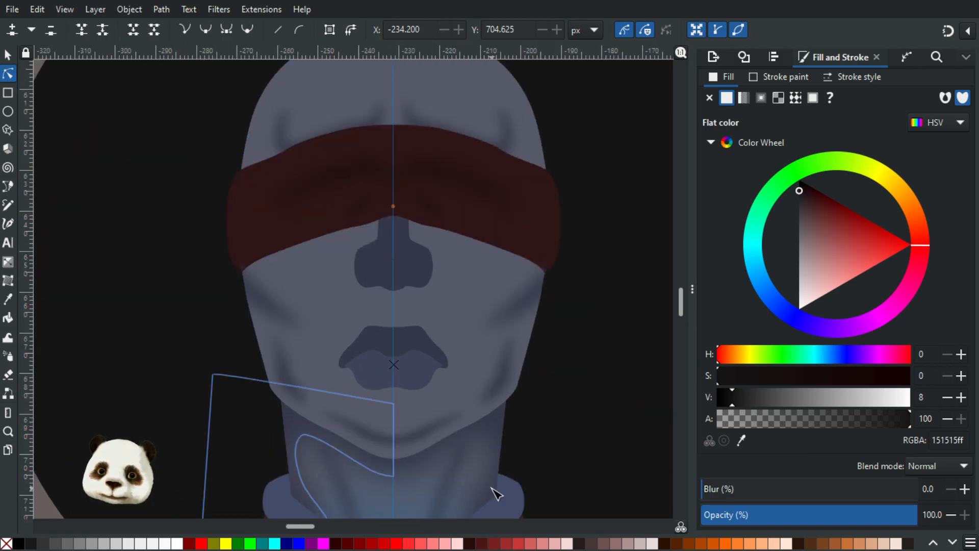
scroll(489, 466, down, 5)
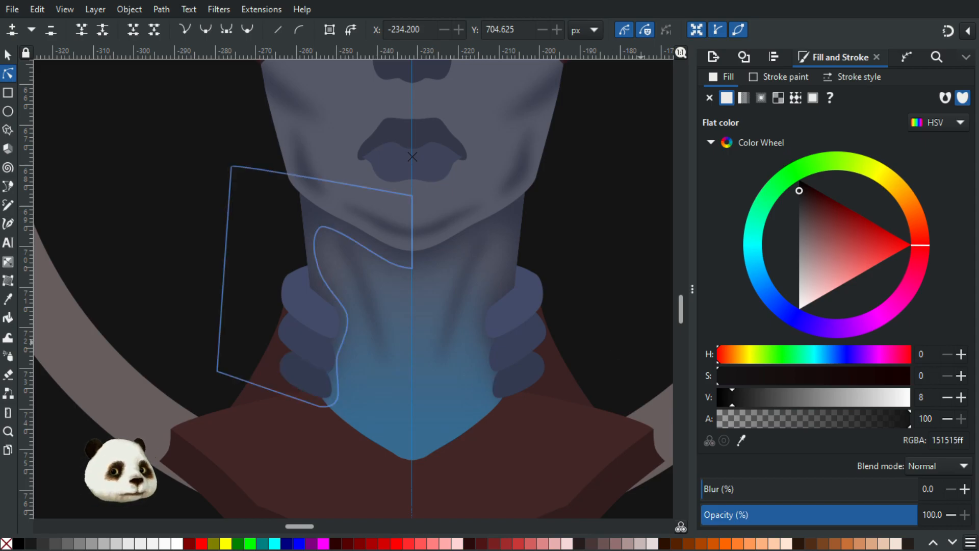
Draw a closed, two-pronged flame shape with the Pen tool along the lower middle of the neck, down to the collar's point.
click(7, 55)
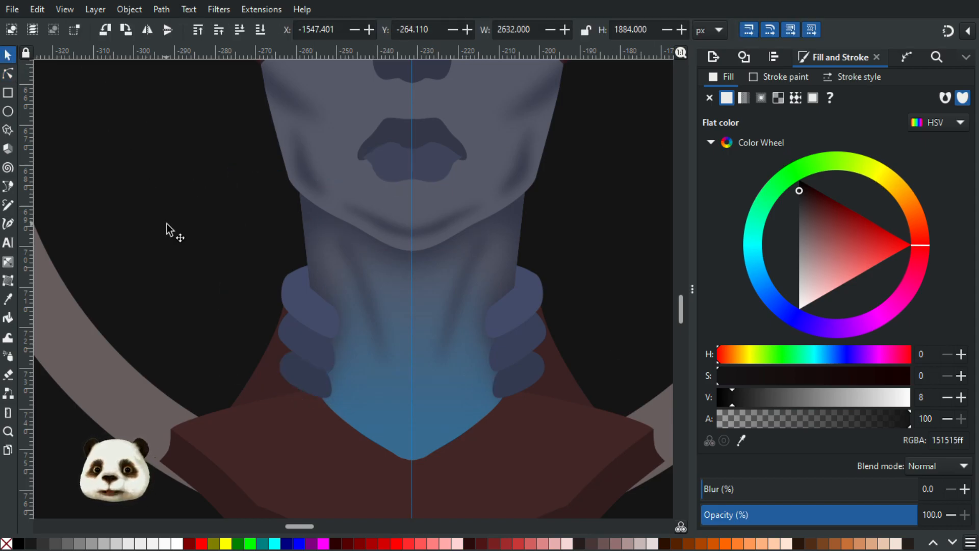
double_click(167, 224)
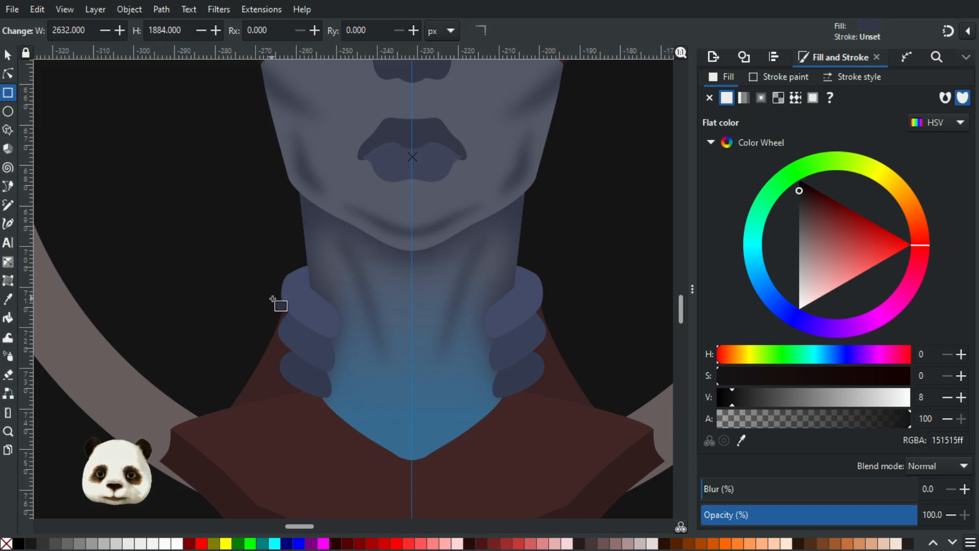
key(w)
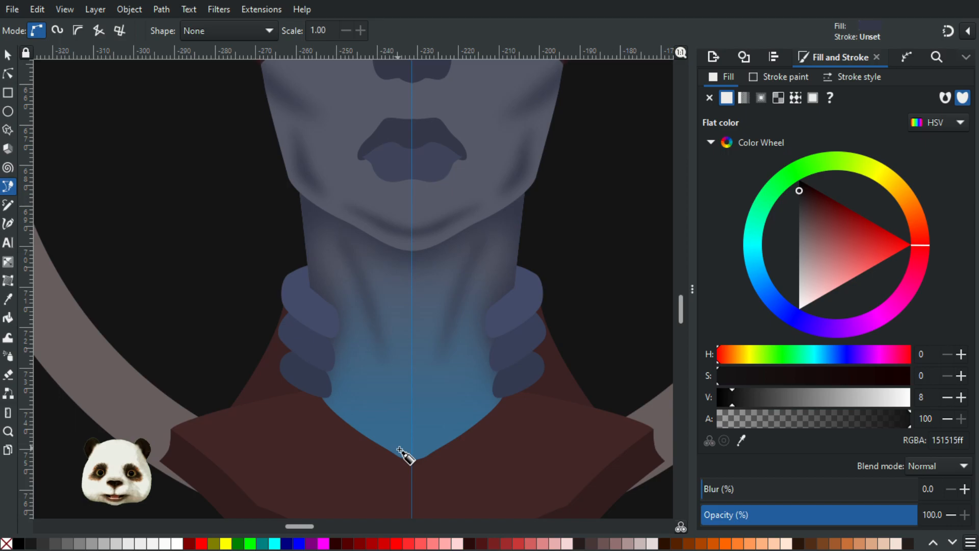
click(400, 450)
drag(372, 414, 394, 390)
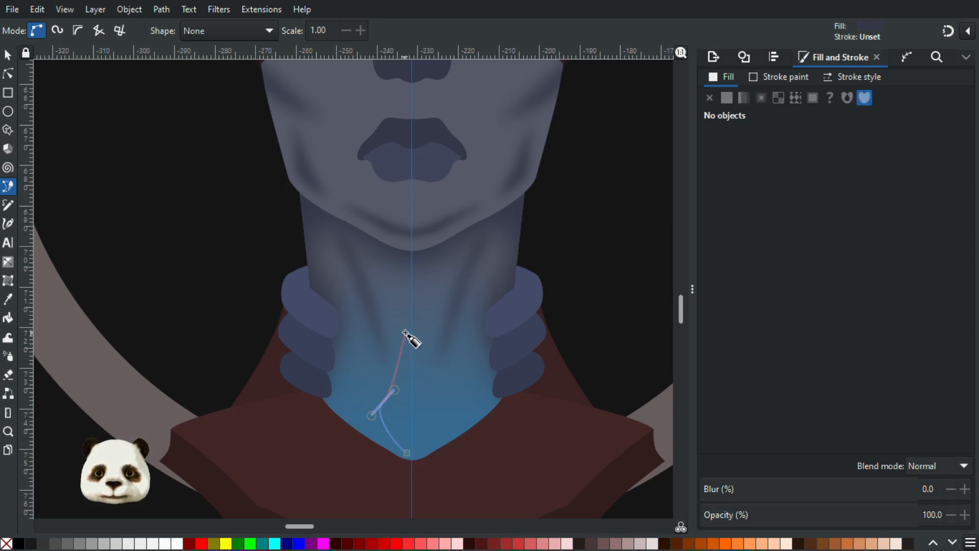
mouse_move(398, 303)
mouse_down()
mouse_move(408, 323)
mouse_move(394, 376)
mouse_up()
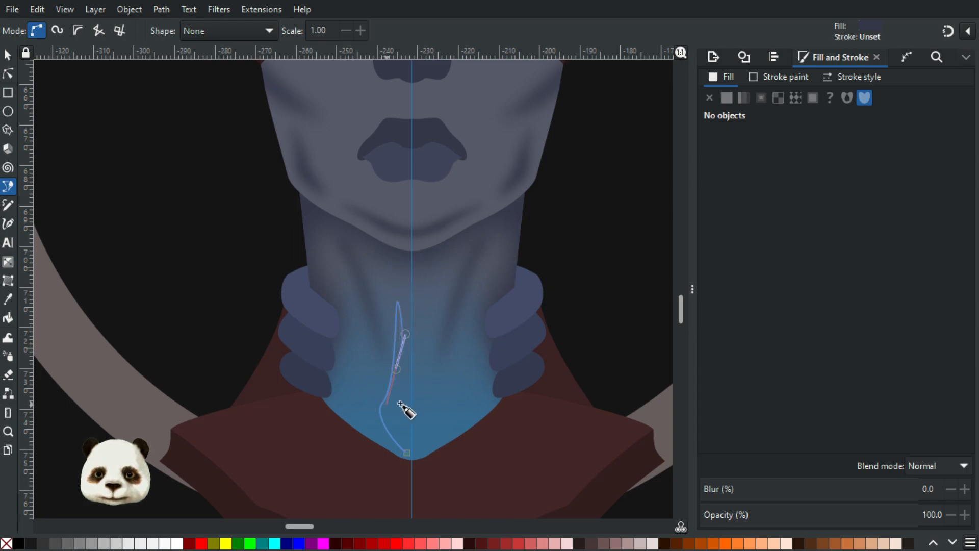
key(ctrl+z)
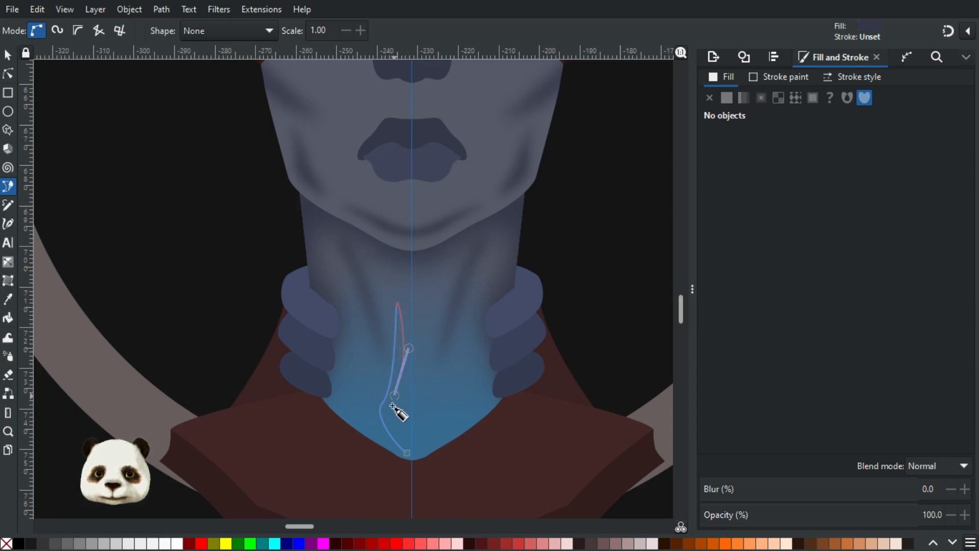
drag(403, 422, 435, 384)
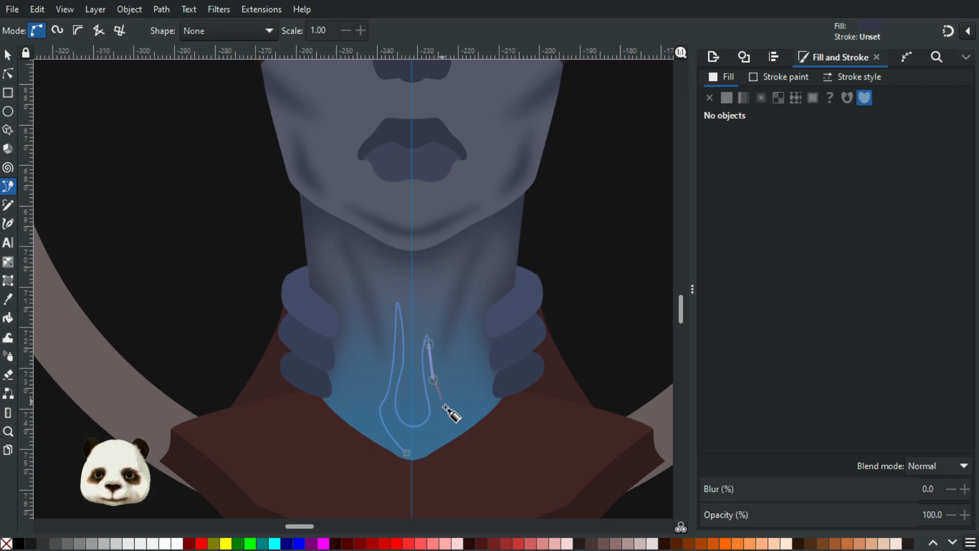
drag(446, 417, 393, 447)
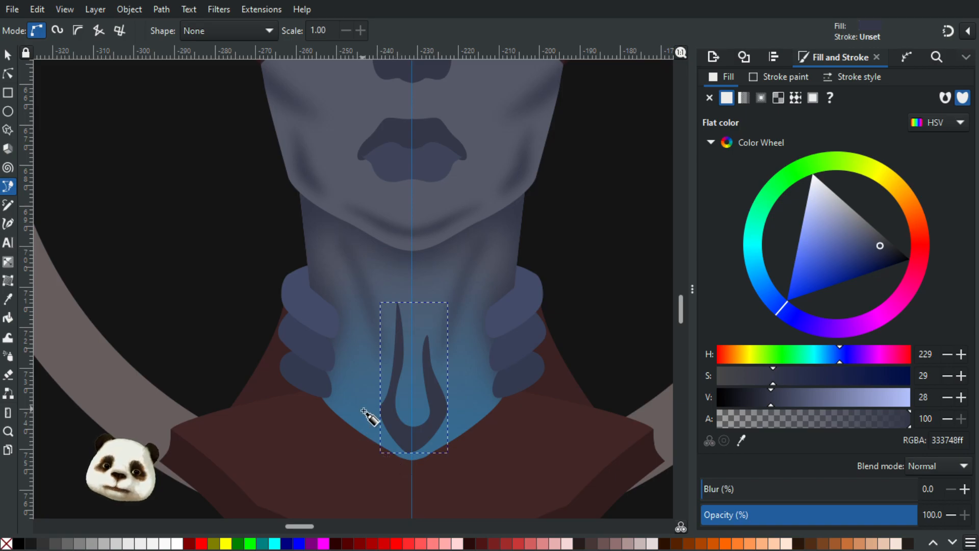
Fill the flame shape with the blue sampled from the lower neck, brighten it to a value of 78, and blur it by 20%.
key(d)
click(369, 433)
drag(854, 398, 873, 398)
mouse_move(744, 499)
mouse_down()
mouse_move(791, 491)
mouse_move(701, 476)
mouse_move(758, 489)
mouse_up()
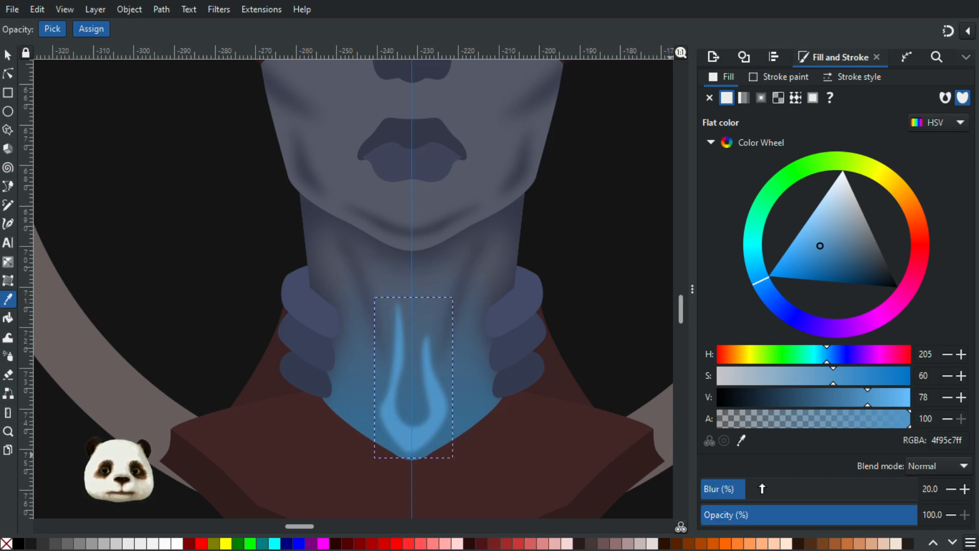
Lighten the neck flame shape's blue fill to saturation 46 and value 91.
click(892, 397)
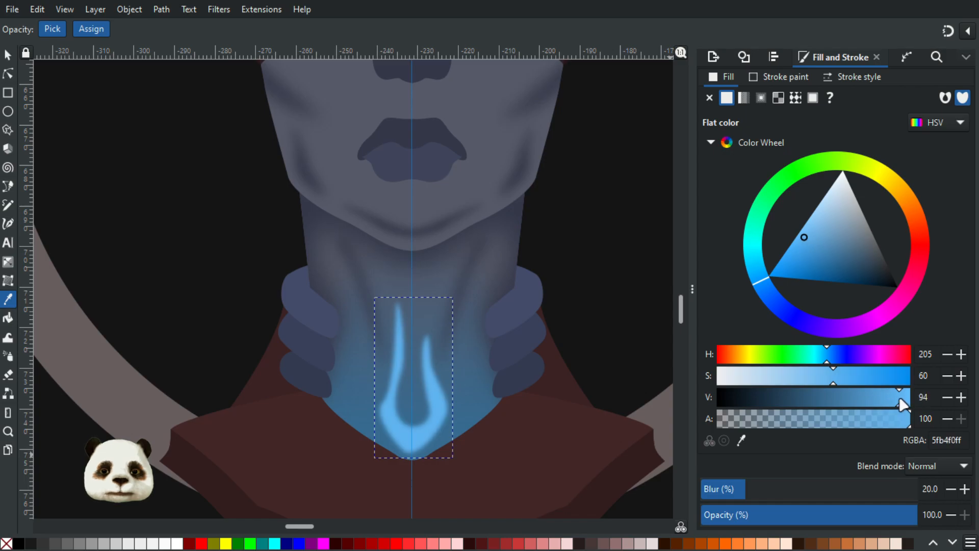
click(806, 376)
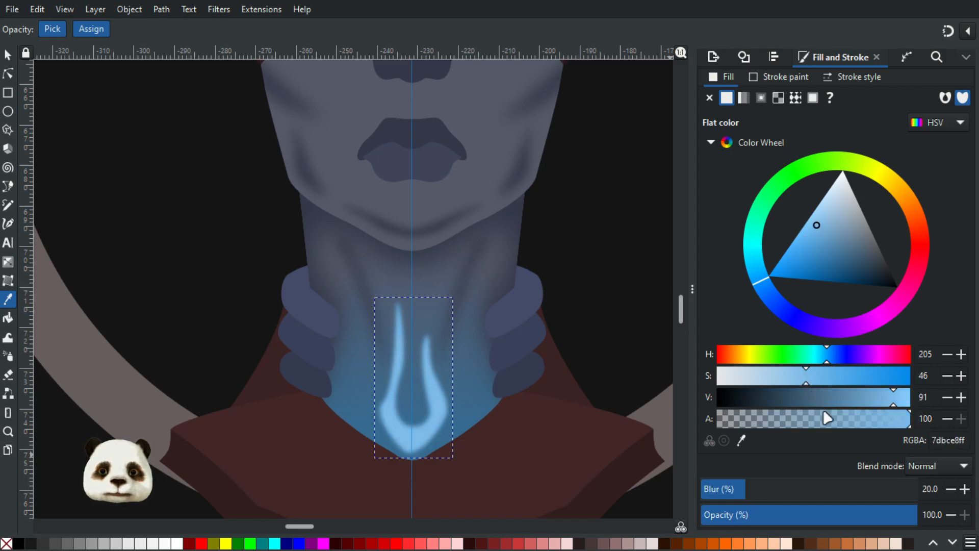
scroll(531, 409, down, 3)
scroll(579, 395, up, 1)
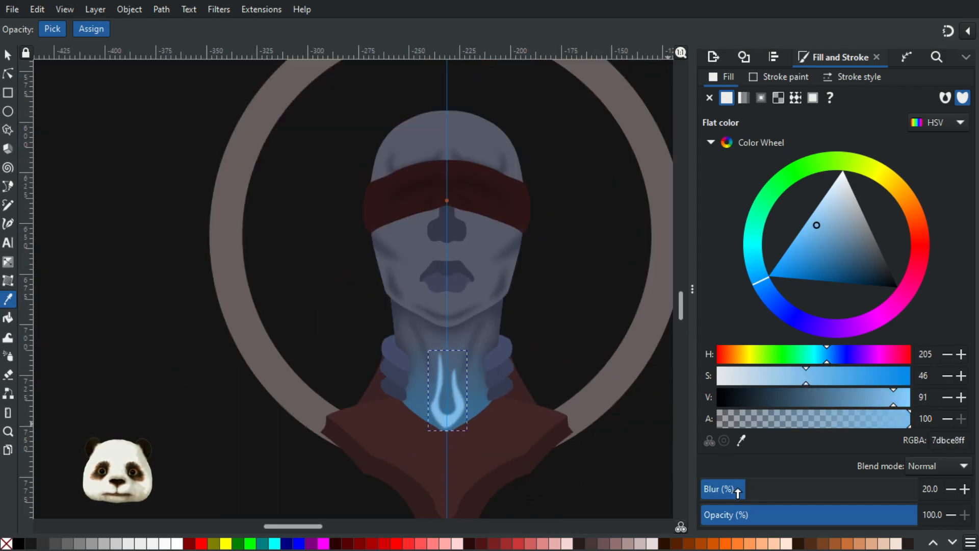
Try softening the neck flame shape with a blur of 30%, reduced to 27%.
drag(766, 492, 802, 490)
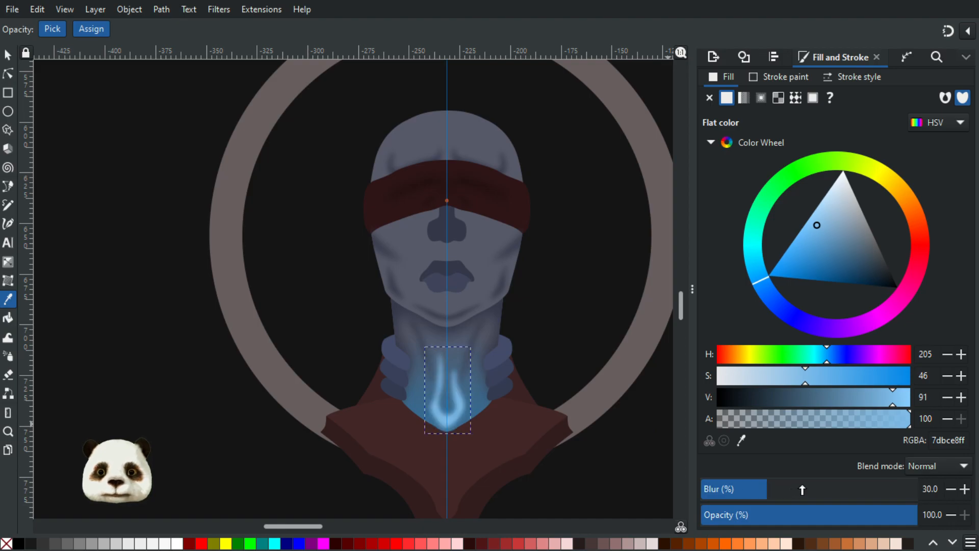
click(951, 489)
click(951, 488)
click(951, 489)
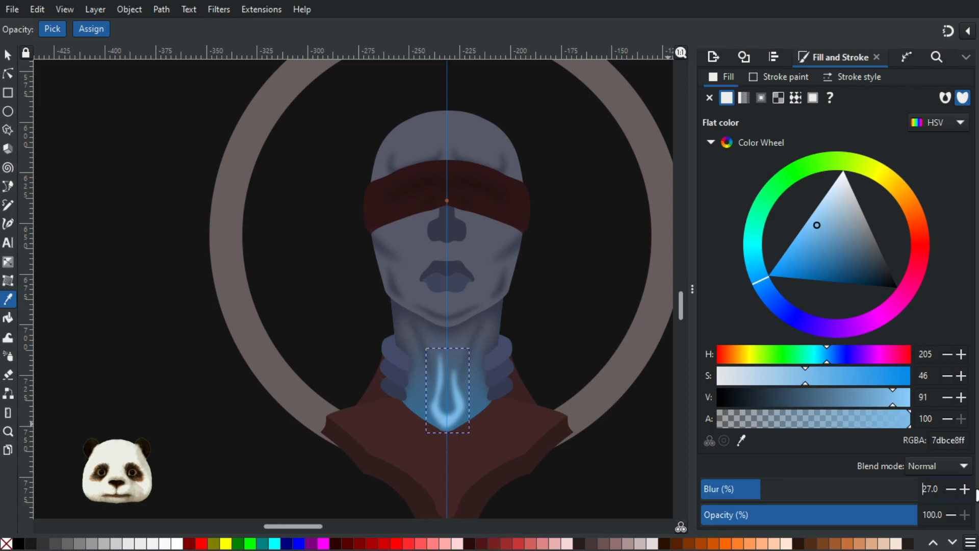
scroll(524, 387, down, 2)
scroll(536, 384, up, 2)
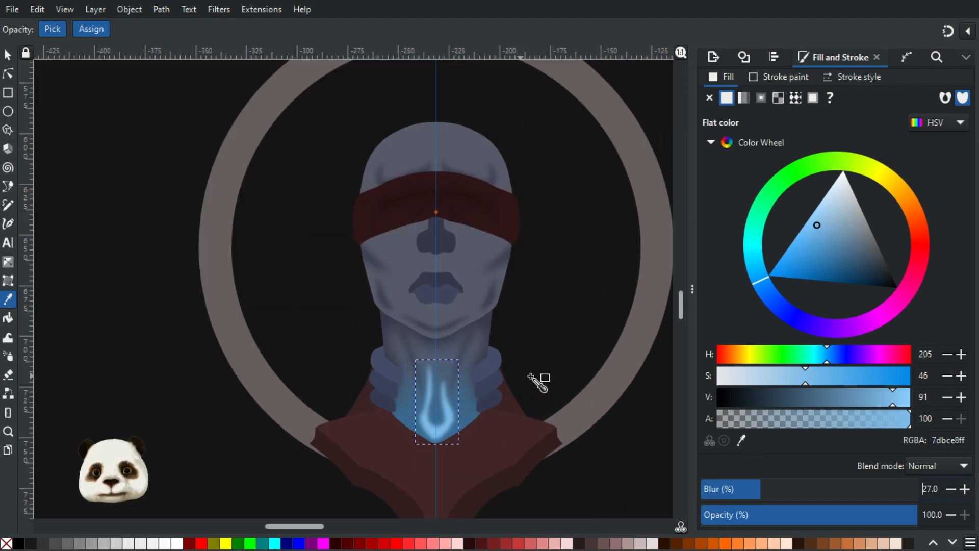
Try a 50% blur on the neck flame shape and restore its blur to 20%.
mouse_move(790, 491)
mouse_down()
mouse_move(823, 488)
mouse_move(784, 485)
mouse_up()
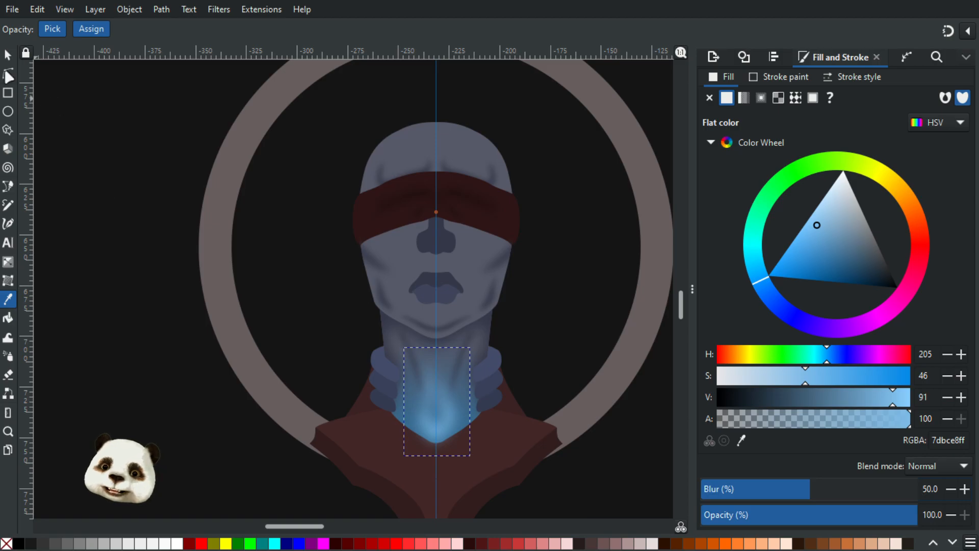
click(6, 56)
ctrl+scroll(466, 428, up, 3)
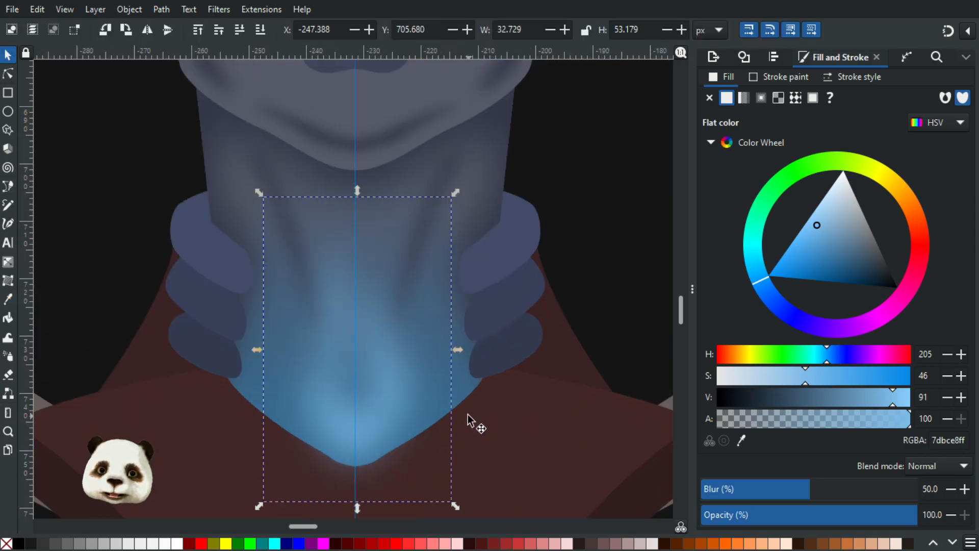
drag(770, 488, 735, 488)
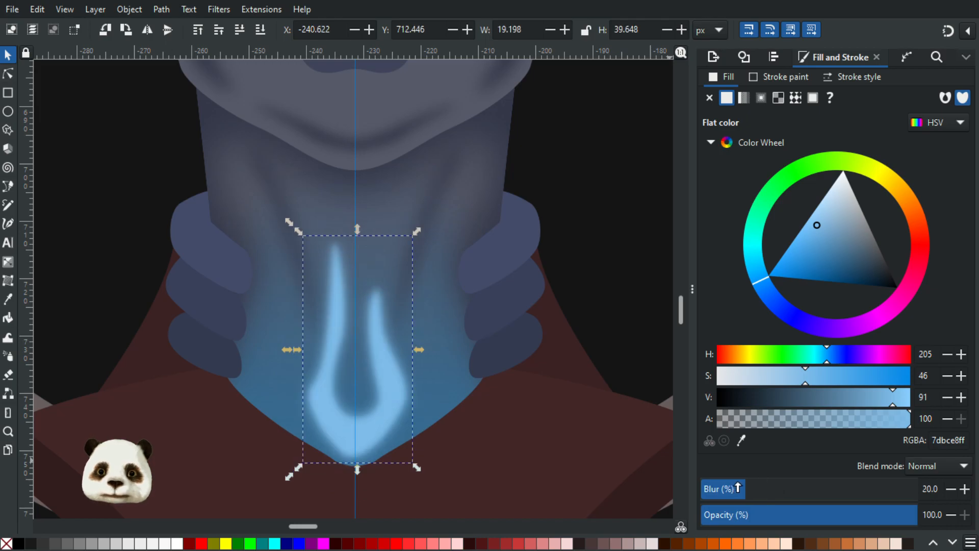
Overlay an enlarged copy of the neck flame shape, about 27 by 51 px, blurred by 30% as a glow.
scroll(433, 426, down, 2)
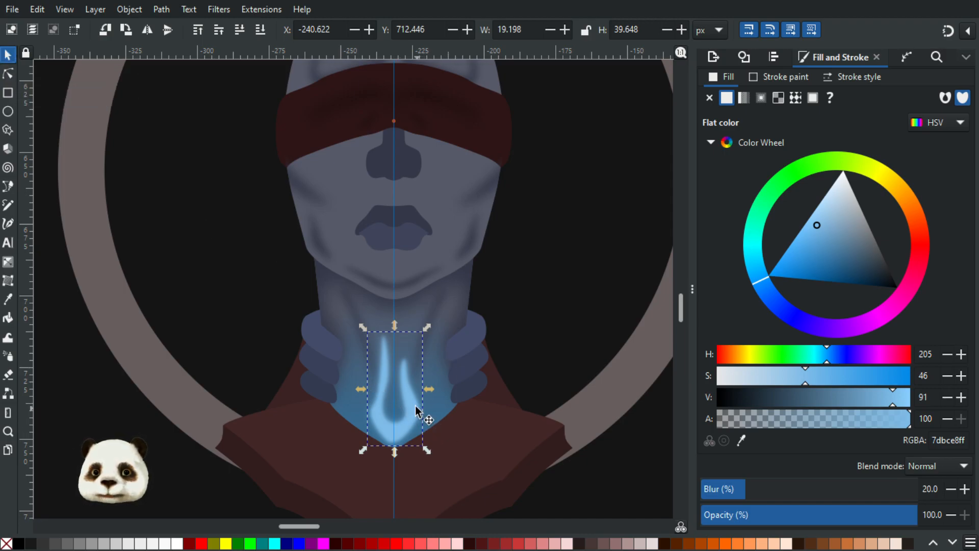
drag(416, 406, 471, 400)
click(381, 416)
key(ctrl+z)
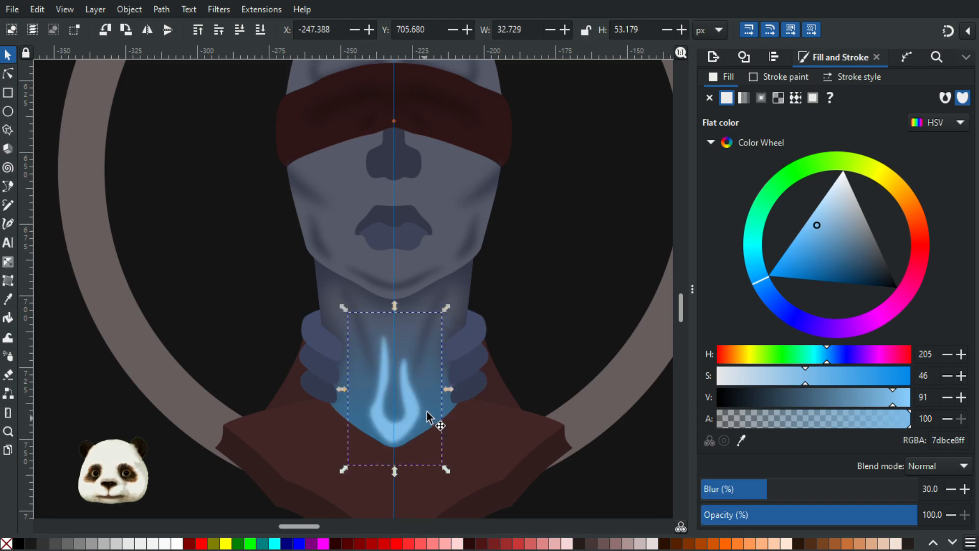
drag(448, 308, 465, 292)
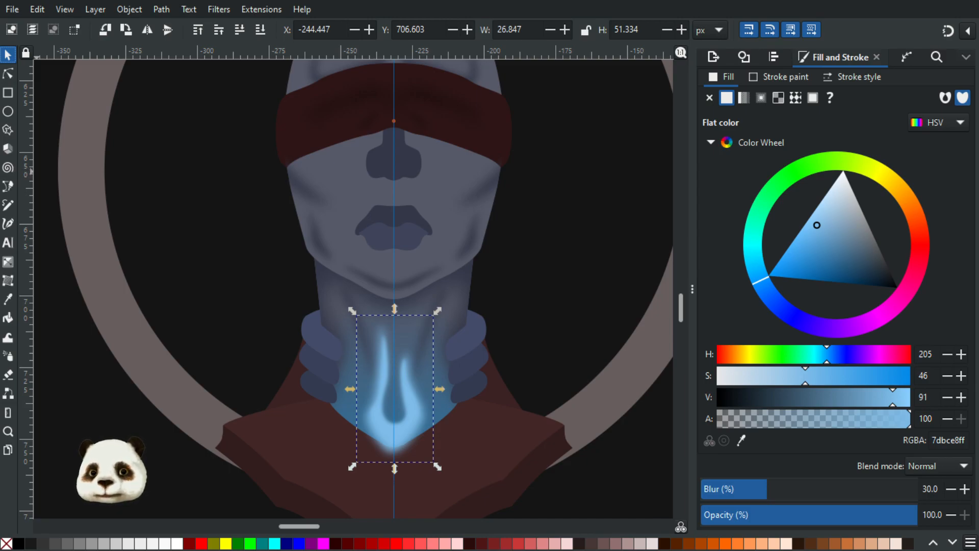
Move the bottom node of the enlarged glow copy up to the collar's point, close to the centre guide.
click(307, 433)
scroll(258, 464, down, 3)
scroll(253, 469, up, 2)
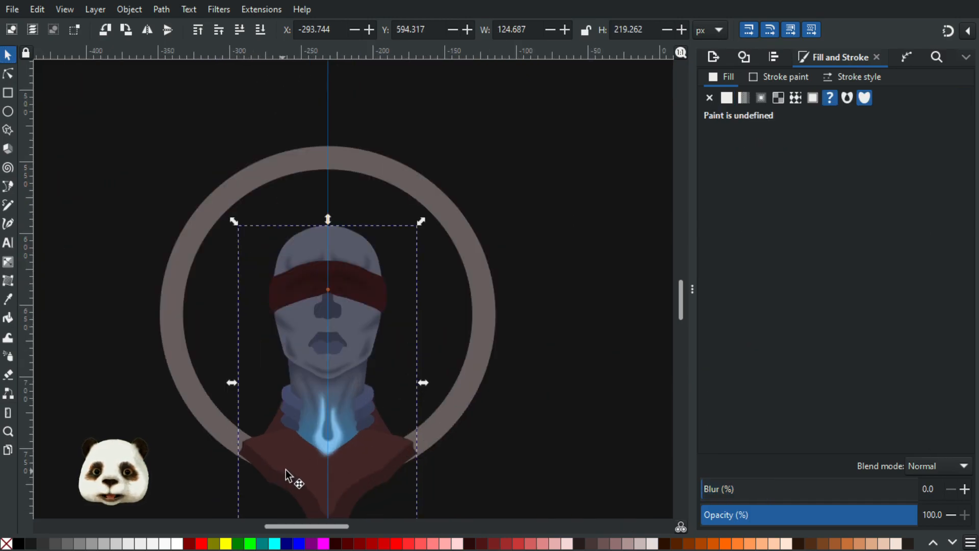
scroll(284, 469, up, 2)
scroll(329, 444, up, 1)
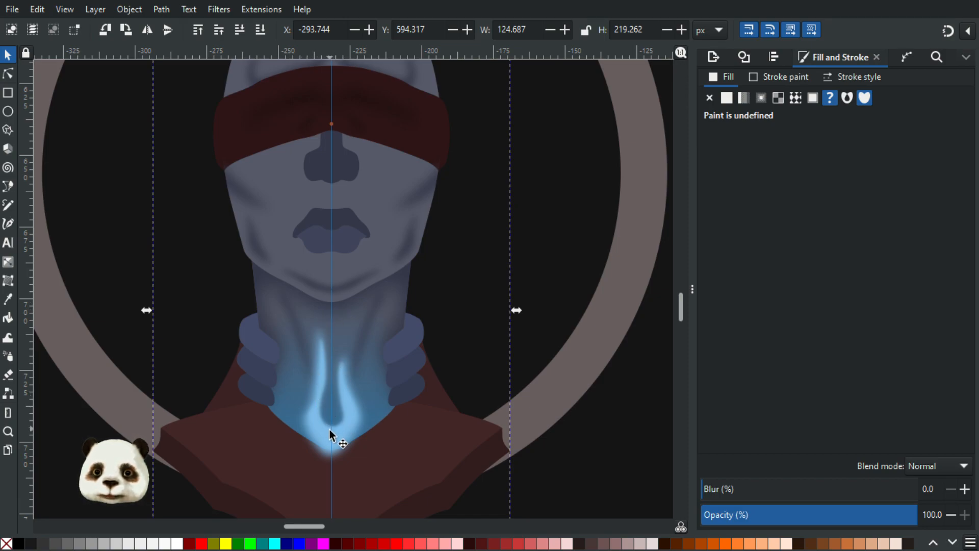
scroll(332, 456, up, 2)
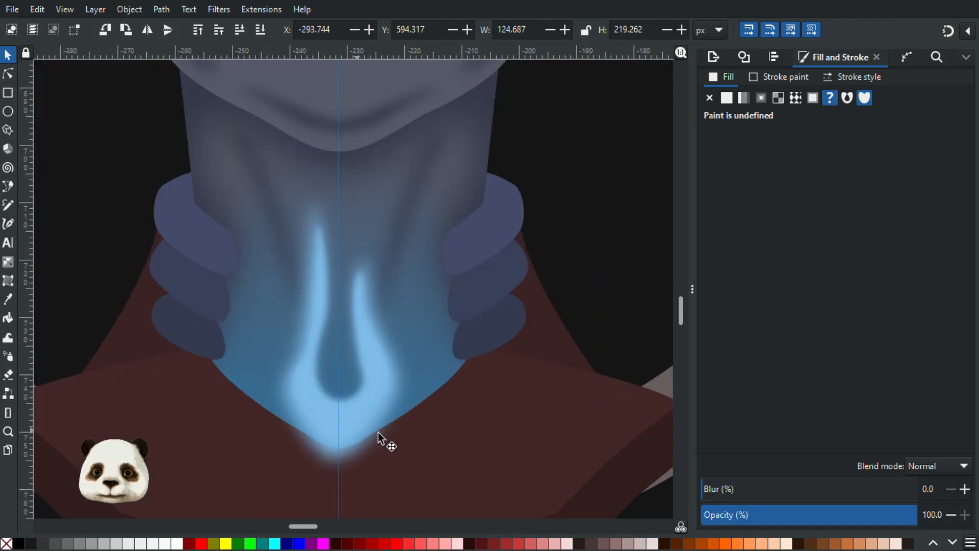
click(8, 74)
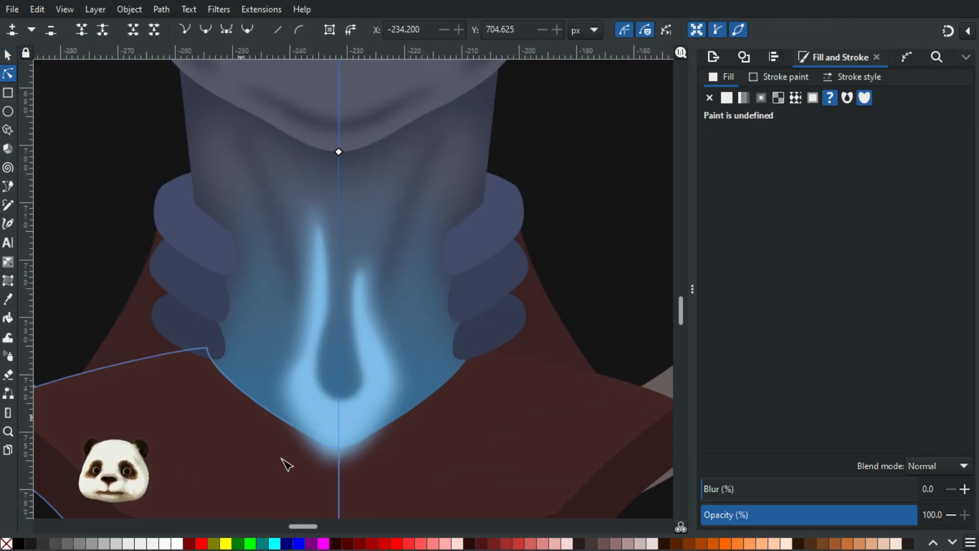
click(329, 458)
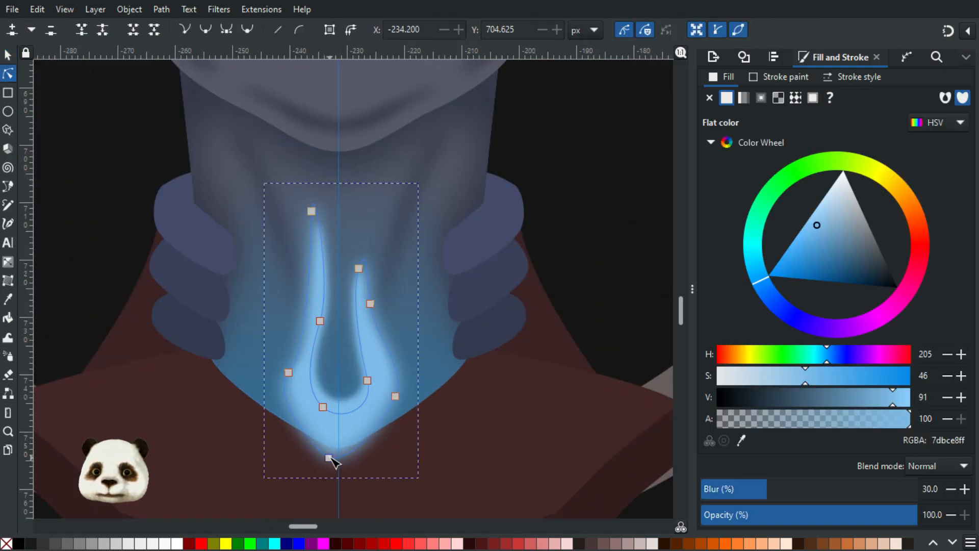
click(329, 457)
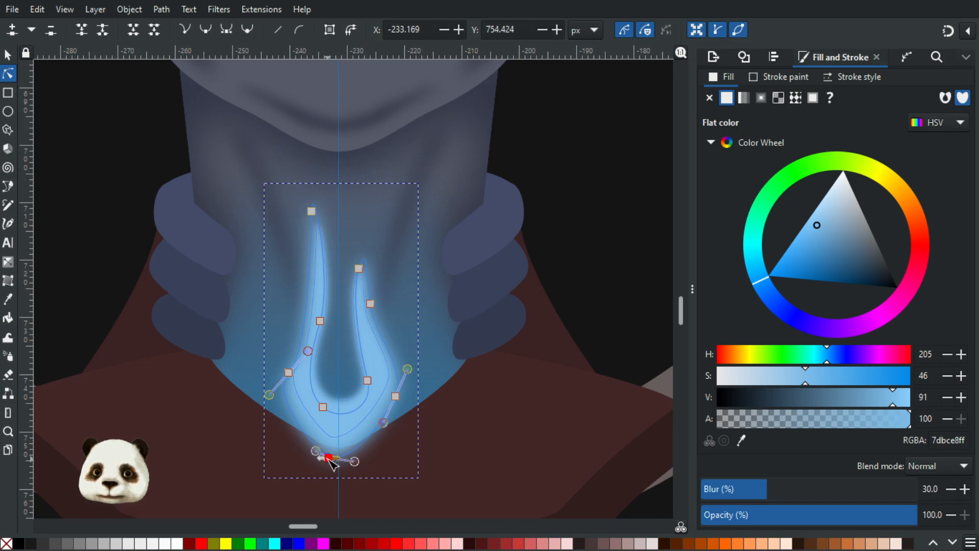
drag(331, 457, 332, 450)
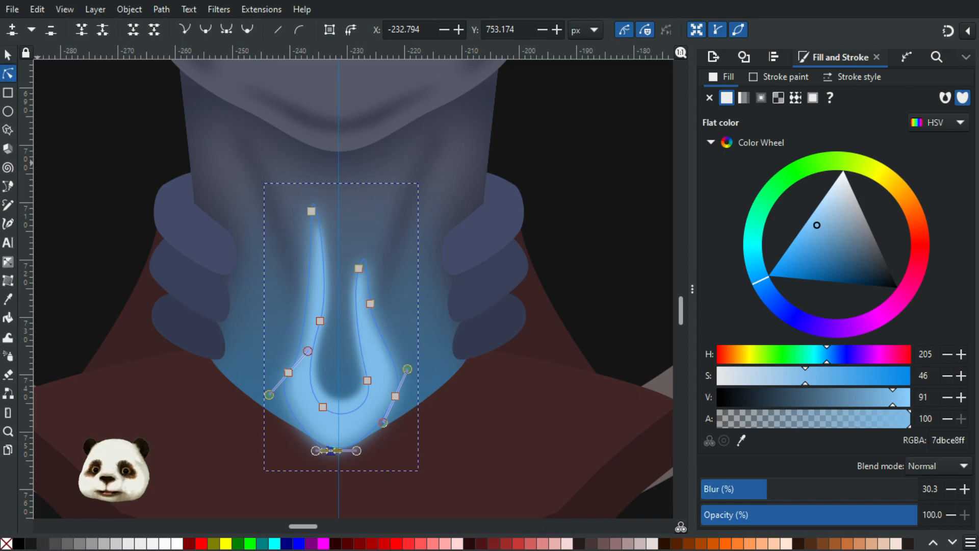
key(s)
Delete the enlarged, blurred glow copy around the neck flame shape.
click(102, 201)
scroll(102, 243, down, 4)
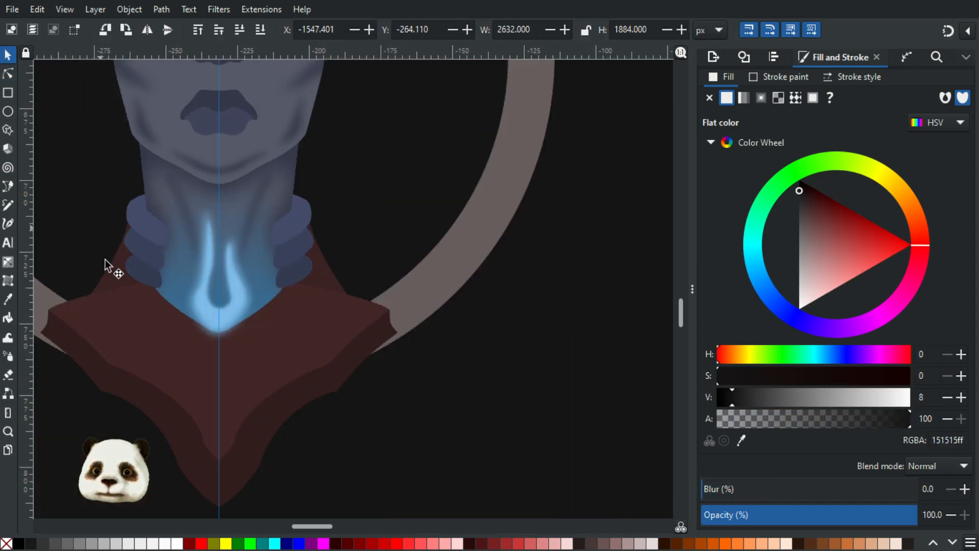
scroll(306, 398, up, 3)
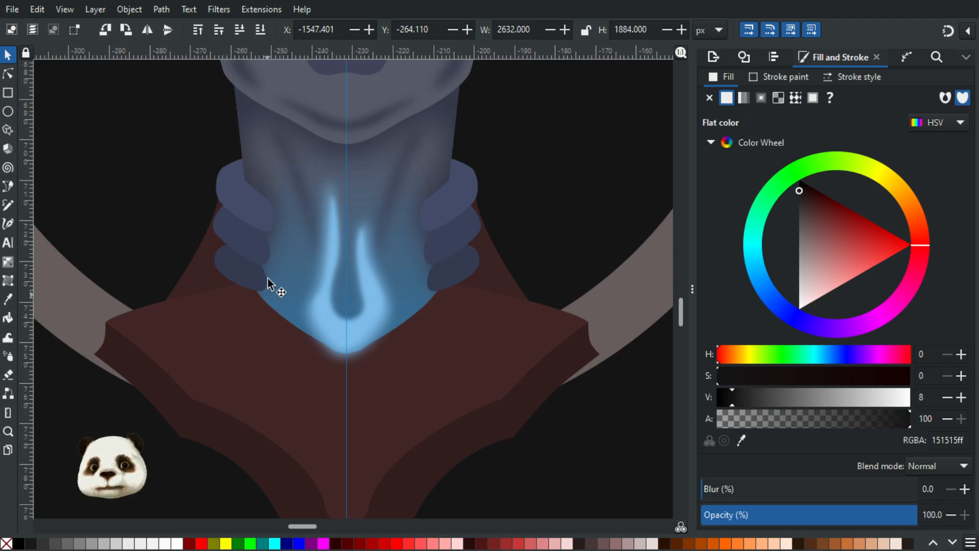
scroll(267, 226, down, 1)
scroll(261, 227, down, 2)
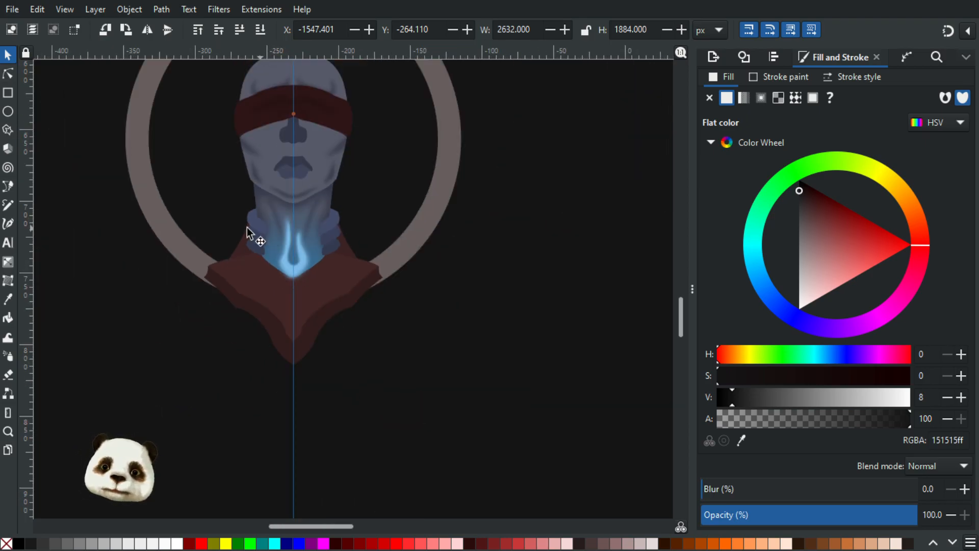
scroll(214, 224, down, 3)
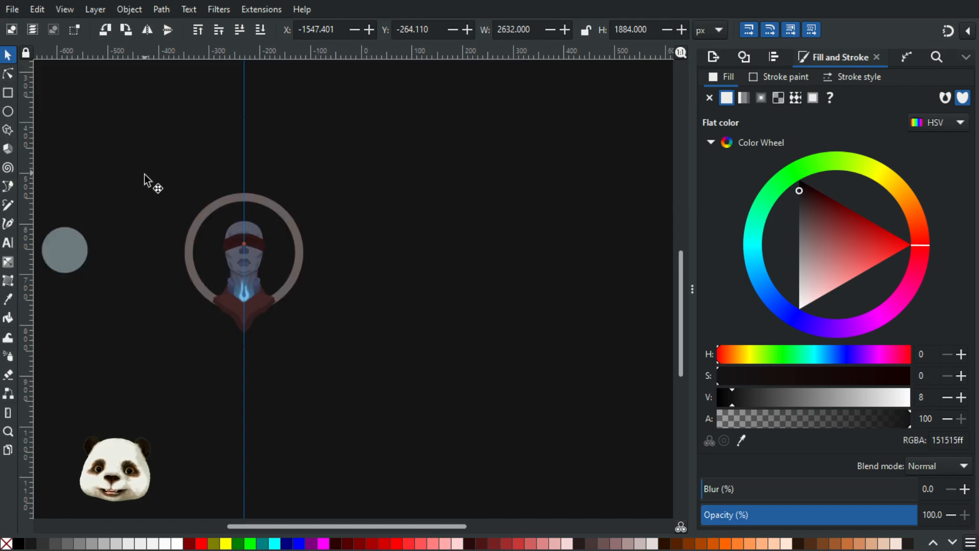
scroll(221, 315, up, 5)
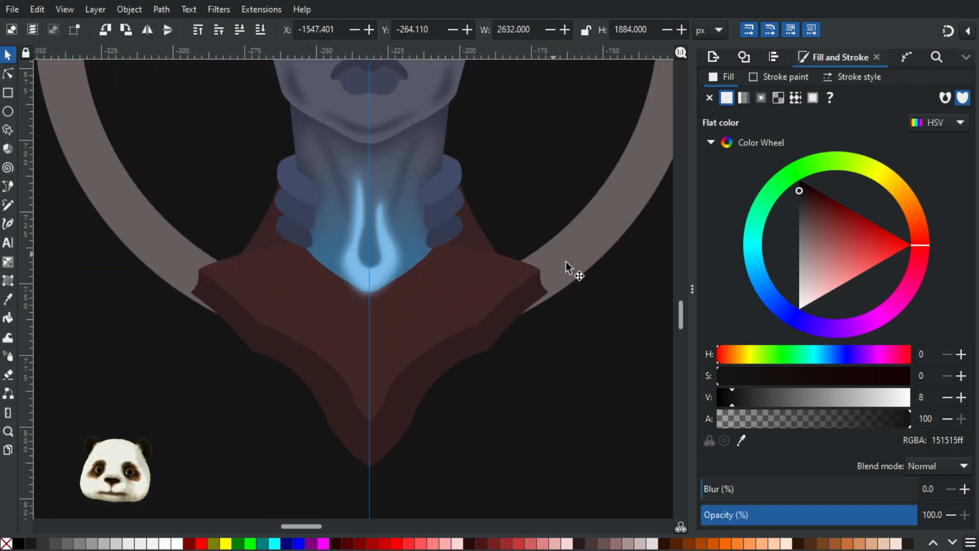
scroll(439, 253, up, 1)
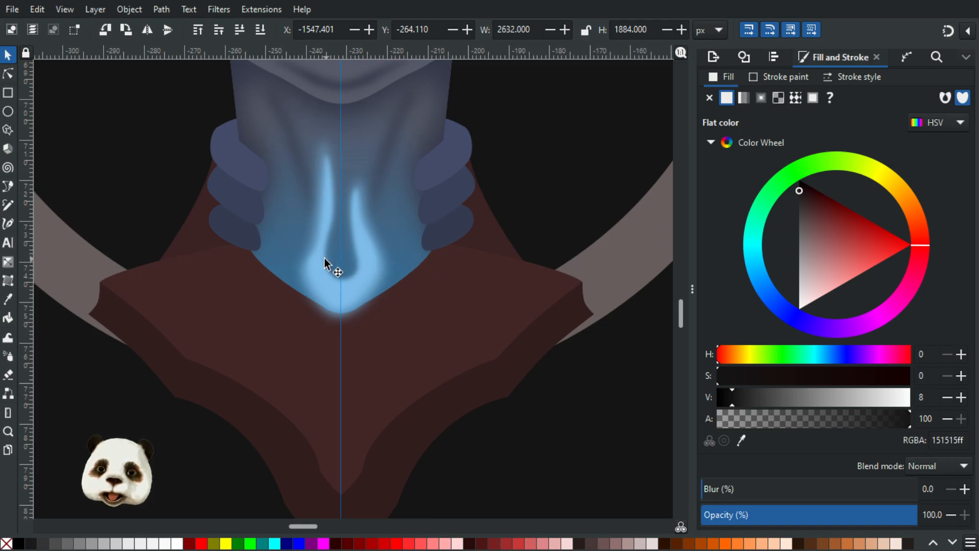
click(332, 317)
key(Escape)
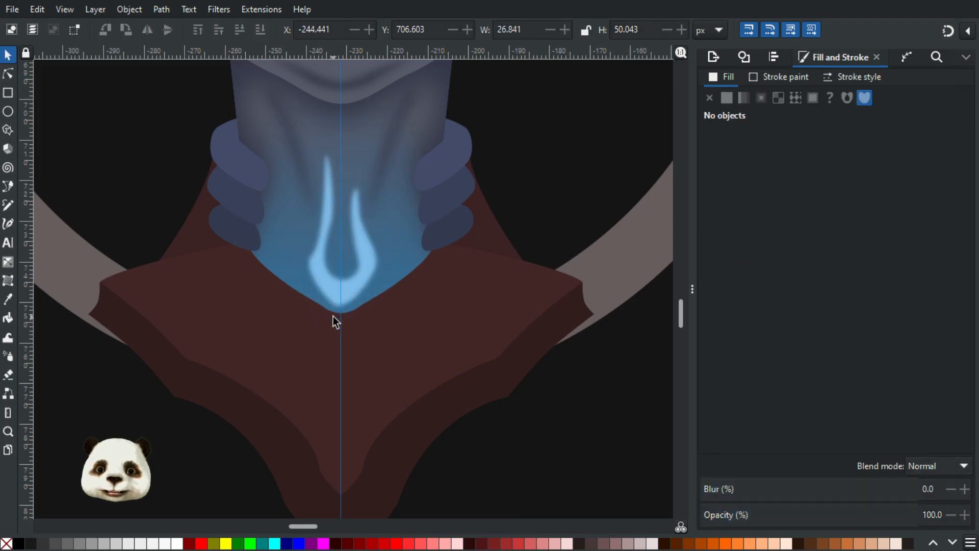
Apply an Offset path effect to the 20% blurred flame shape on the neck.
click(330, 285)
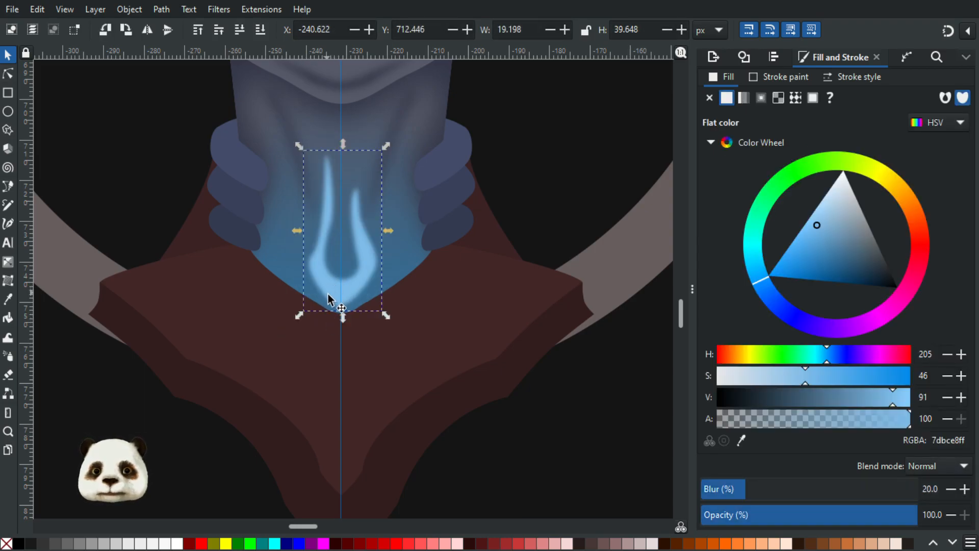
click(859, 77)
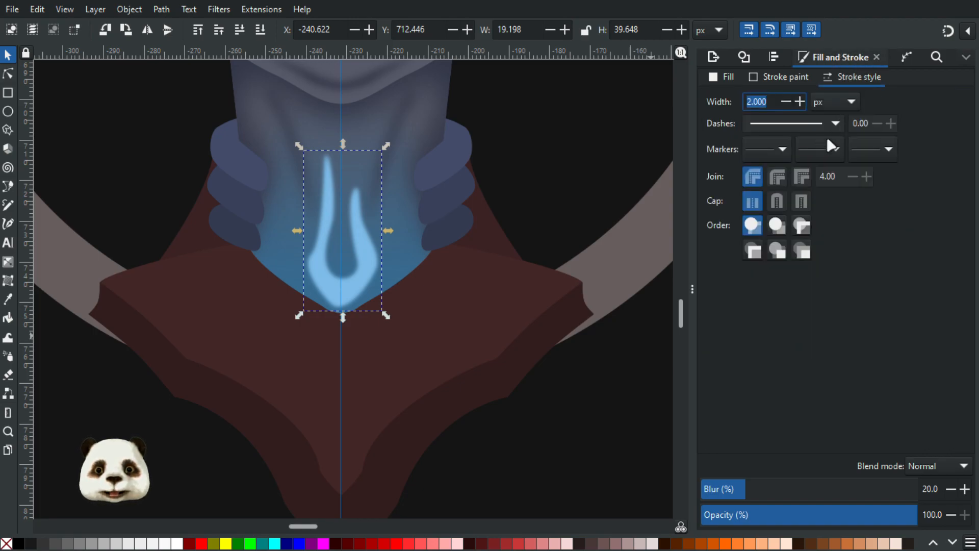
click(907, 56)
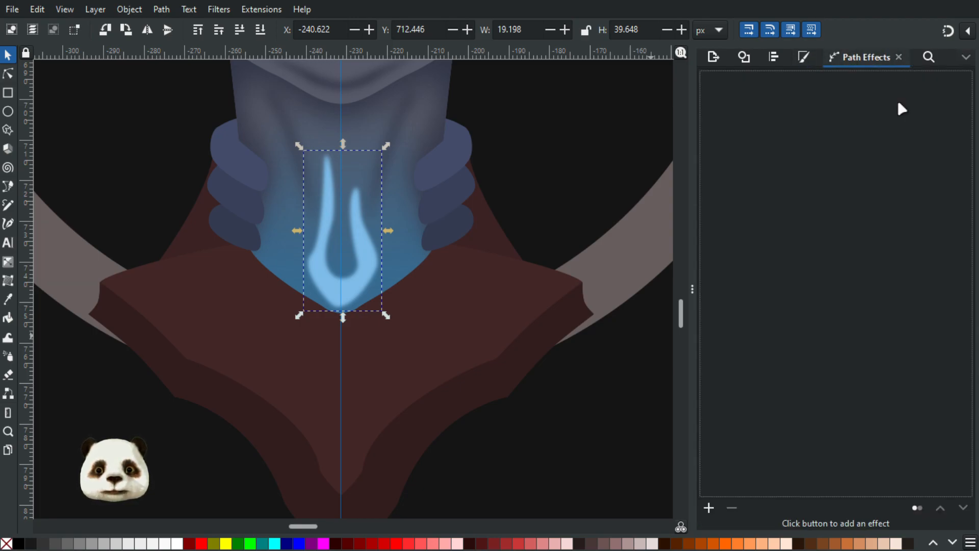
click(710, 507)
scroll(470, 236, down, 5)
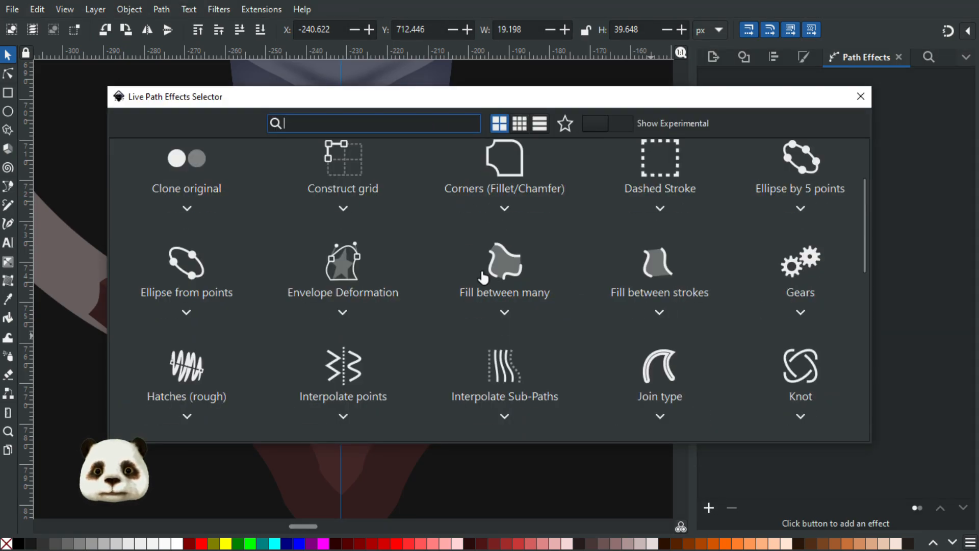
click(658, 426)
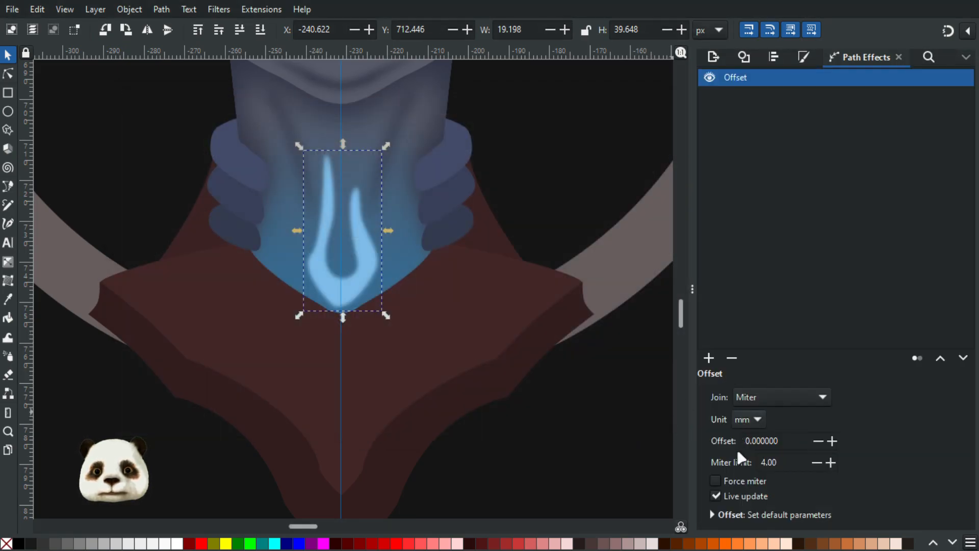
Thicken the flame shape by setting its path offset to 0.5 mm.
drag(746, 442, 768, 442)
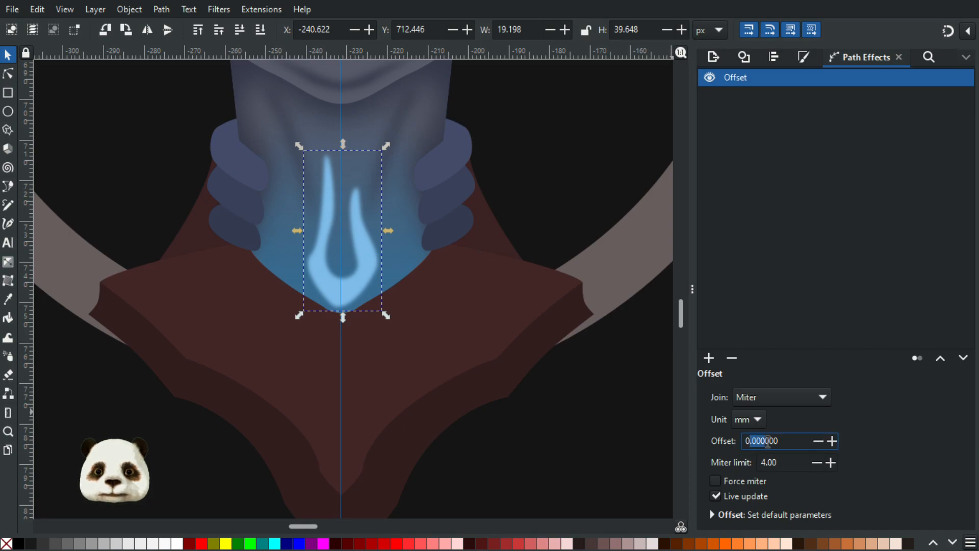
click(834, 443)
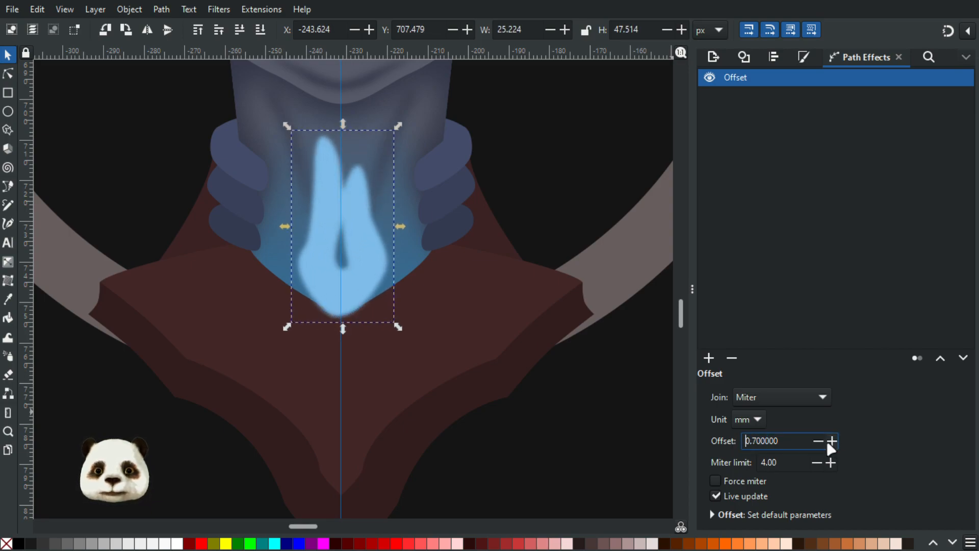
click(829, 442)
click(828, 442)
click(814, 440)
click(813, 440)
click(813, 440)
click(813, 440)
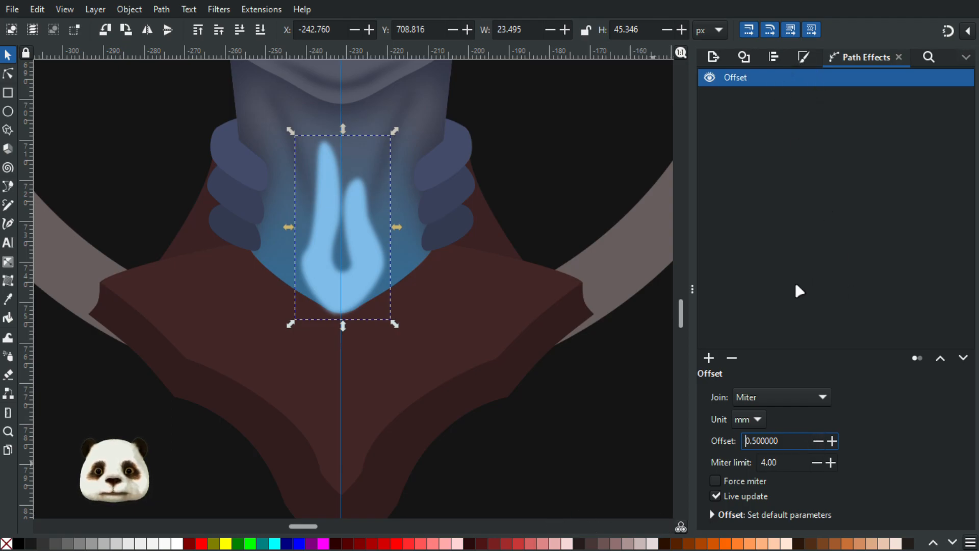
Raise the offset flame shape's blur to 50% and undo a trial move of the glow off the neck.
click(715, 58)
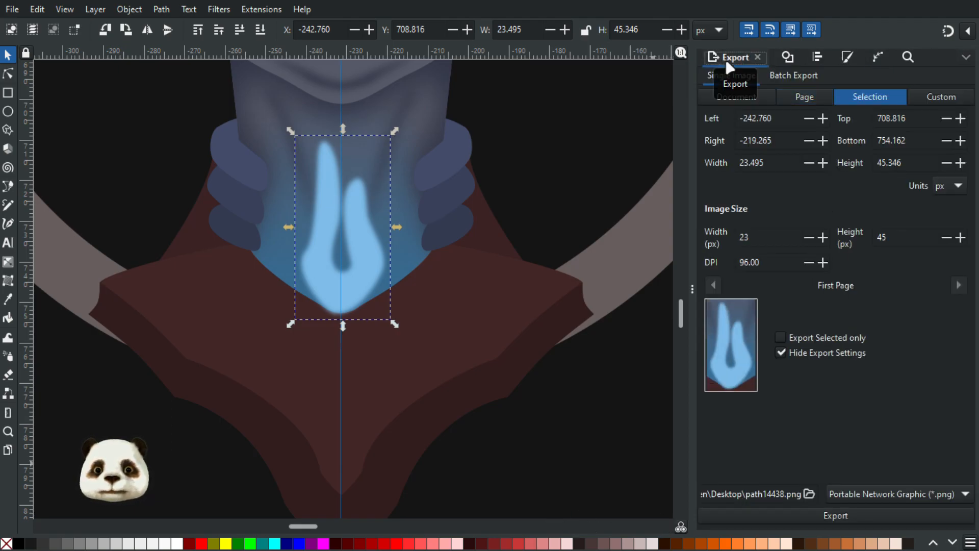
click(849, 58)
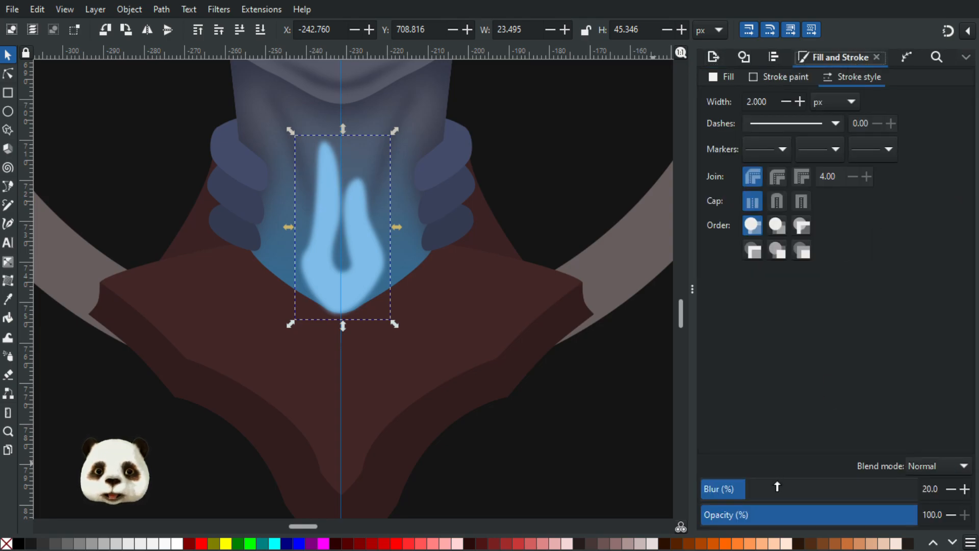
drag(771, 493, 810, 490)
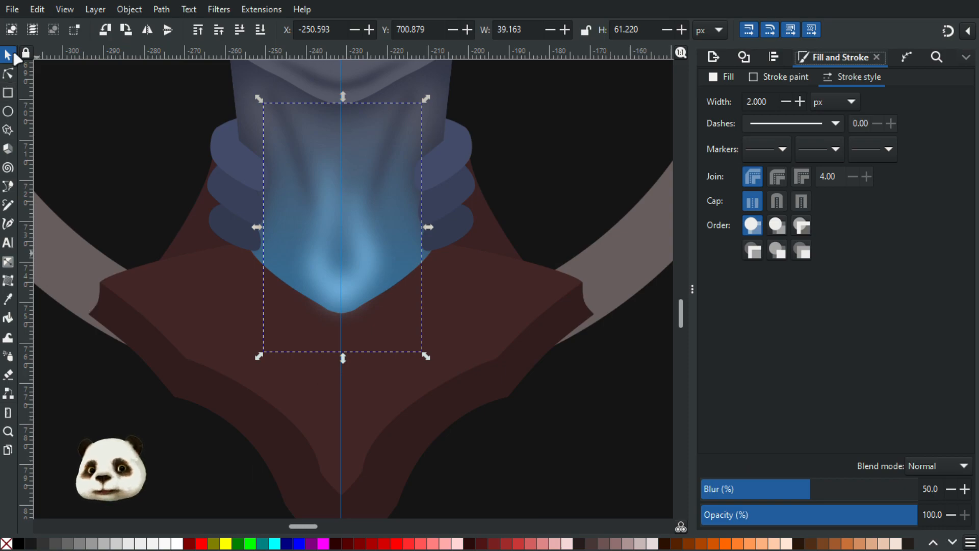
drag(352, 285, 582, 324)
key(ctrl+z)
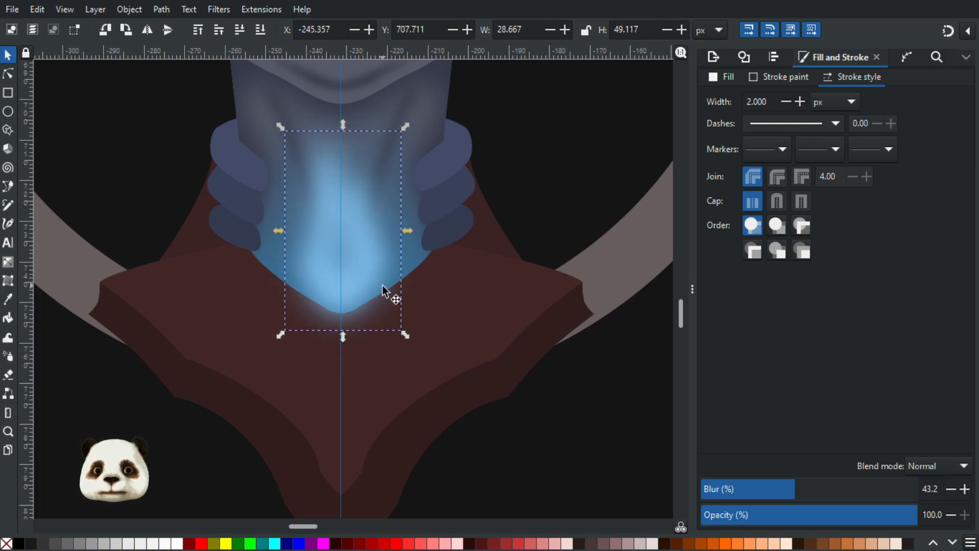
key(ctrl+z)
drag(373, 279, 620, 283)
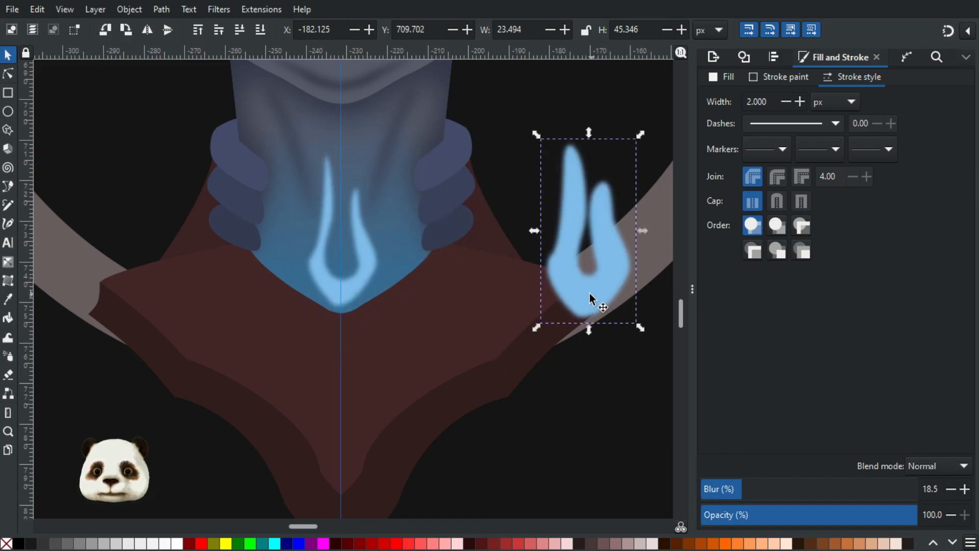
key(ctrl+z)
Move the thicker offset flame shape off the neck and set its blur to 50%.
drag(380, 279, 491, 289)
click(770, 491)
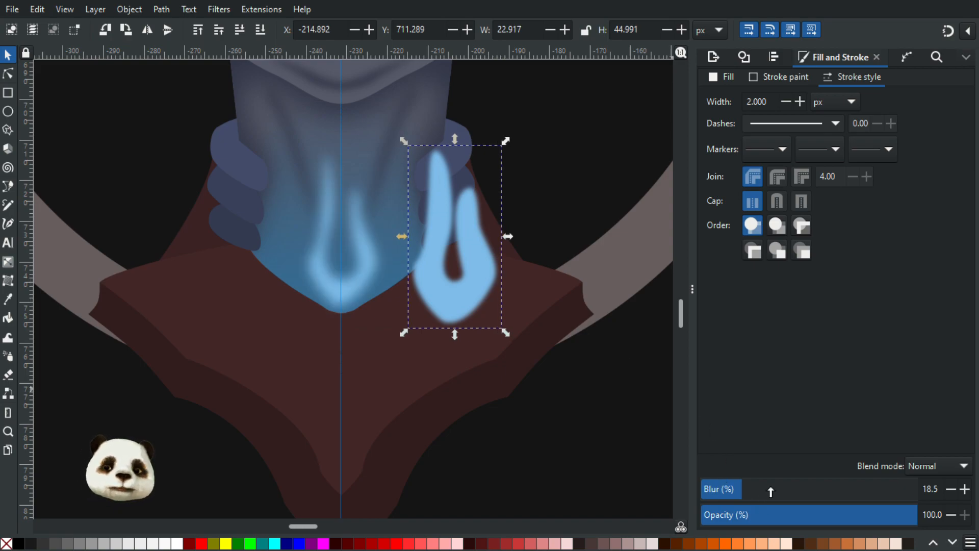
click(808, 494)
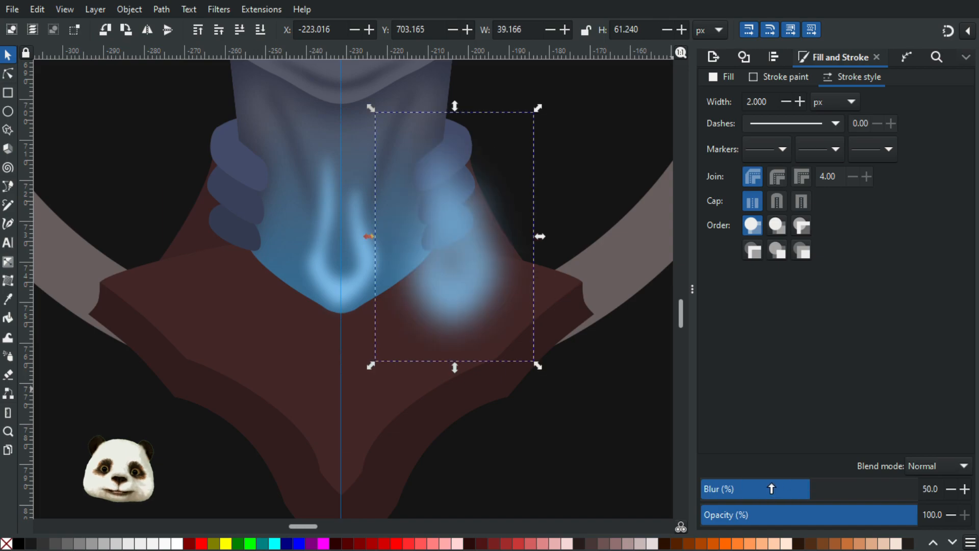
Set the thin flame shape's blur to 20% and move the blurred glow shape back over it on the neck.
click(319, 259)
click(744, 489)
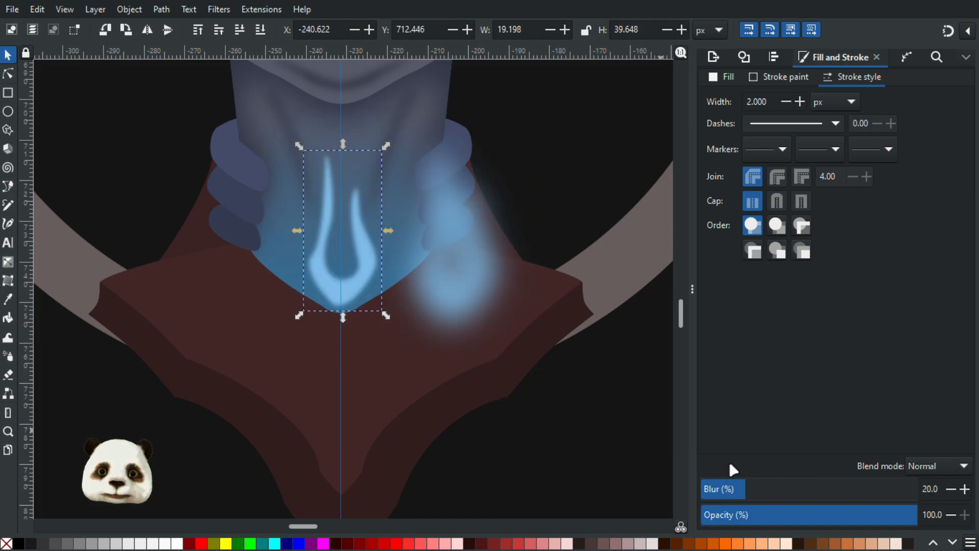
click(476, 280)
drag(476, 279, 353, 270)
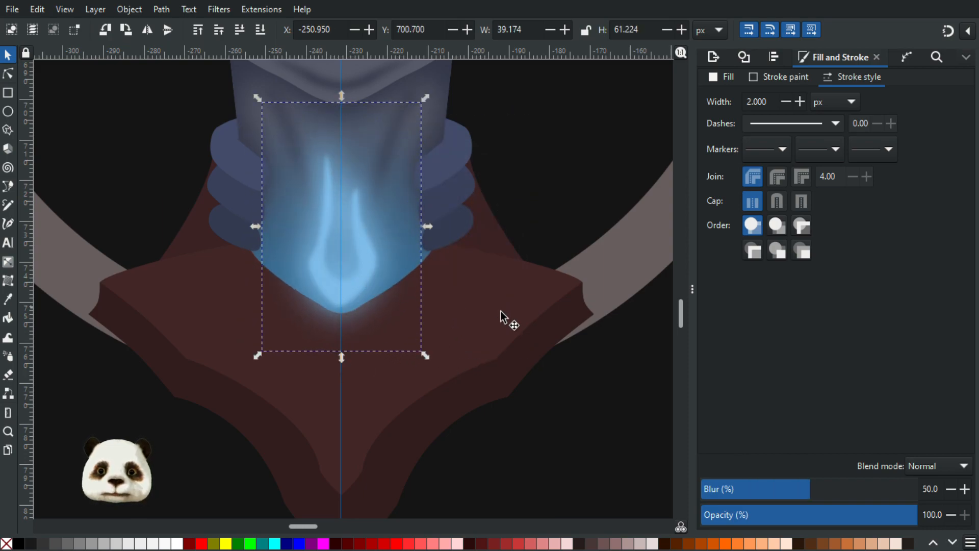
scroll(498, 311, down, 3)
click(548, 382)
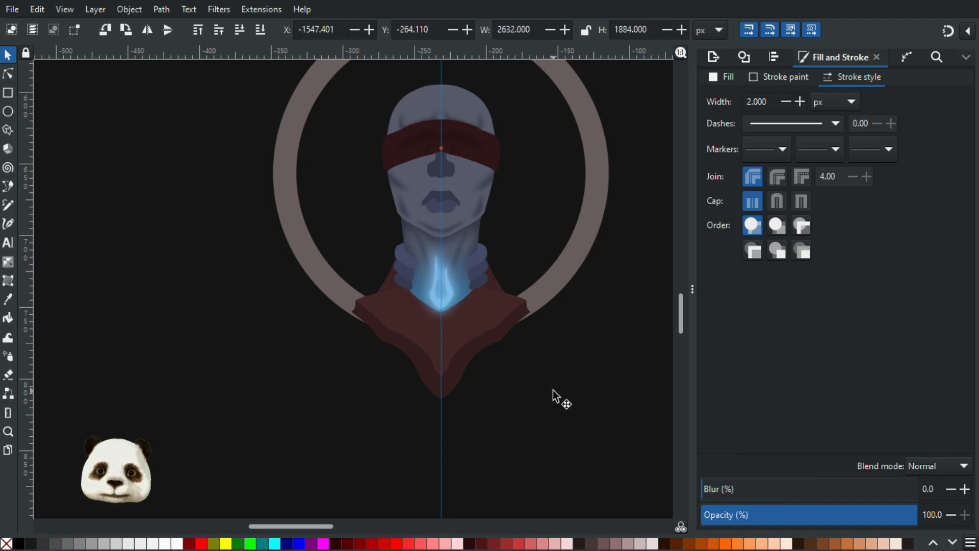
scroll(548, 381, down, 3)
scroll(458, 295, up, 5)
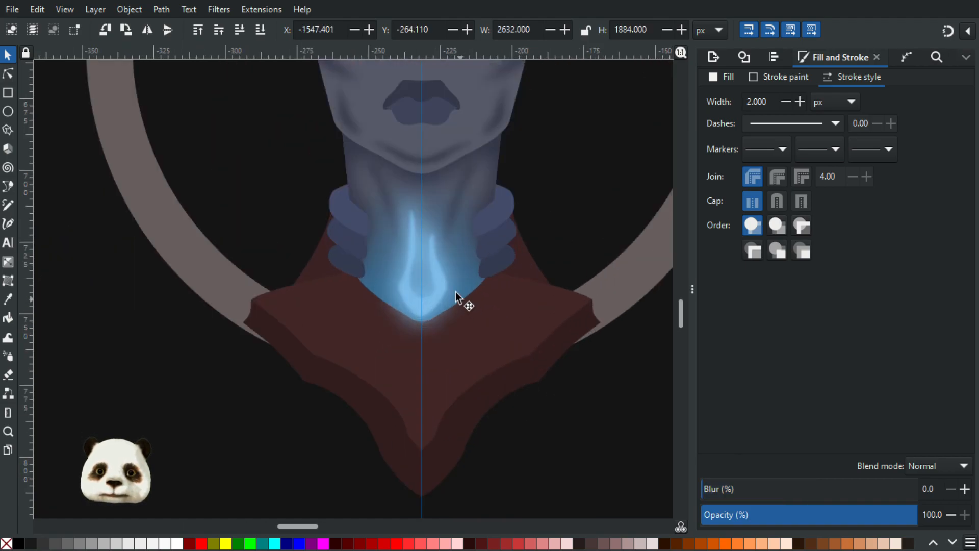
Try a different blur on the thin flame shape and return it to 20%.
click(443, 279)
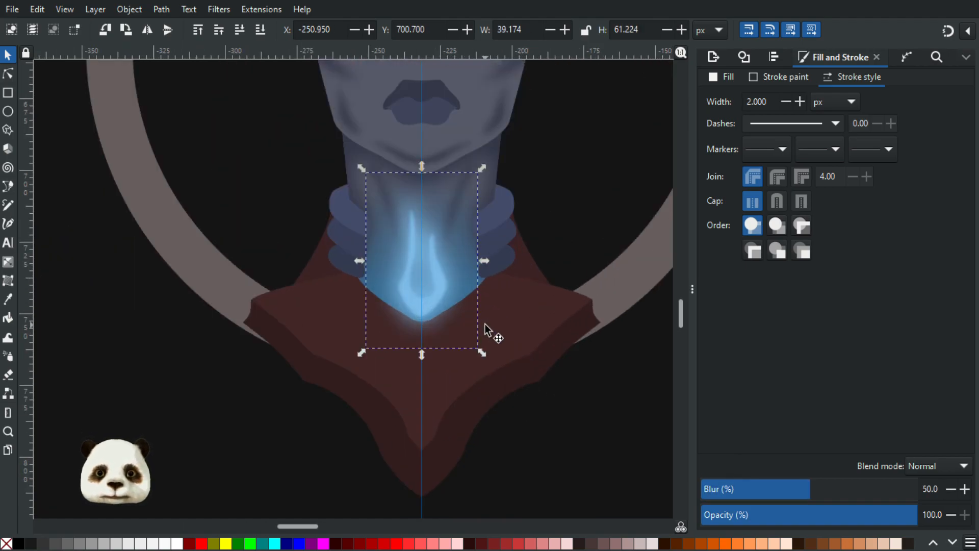
click(746, 489)
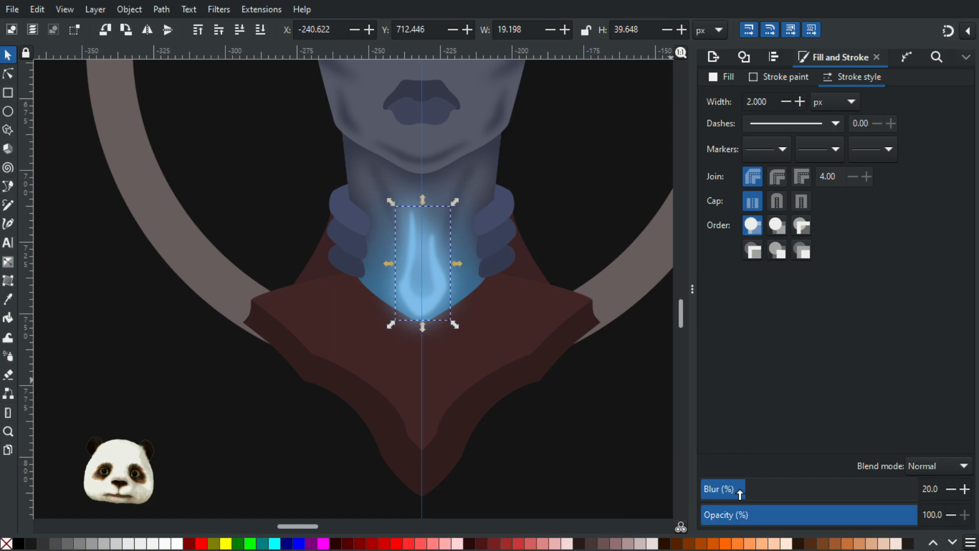
ctrl+click(724, 489)
ctrl+click(741, 490)
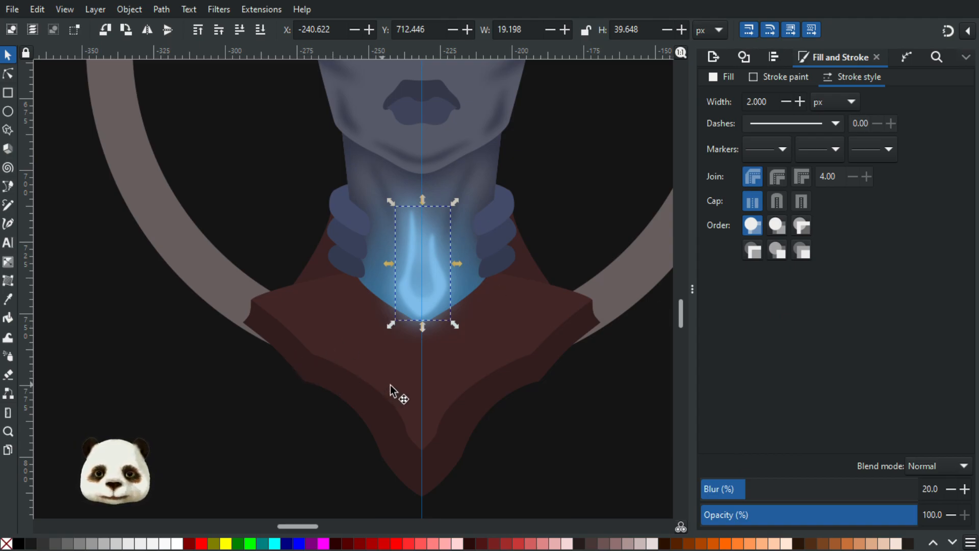
Recolour the thin flame shape's fill to a lighter, brighter blue, 90d3f7ff, and deselect it.
scroll(232, 366, down, 2)
drag(229, 365, 320, 368)
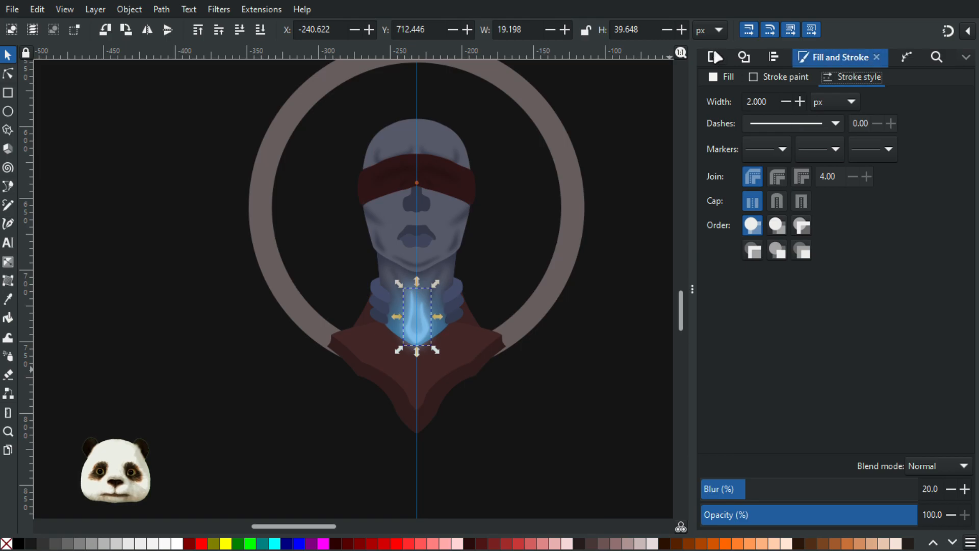
click(714, 77)
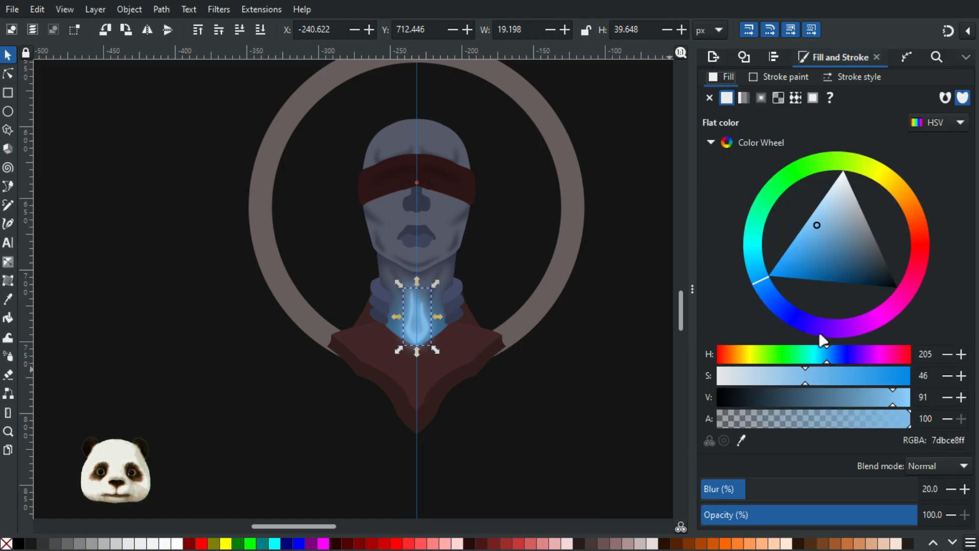
click(790, 380)
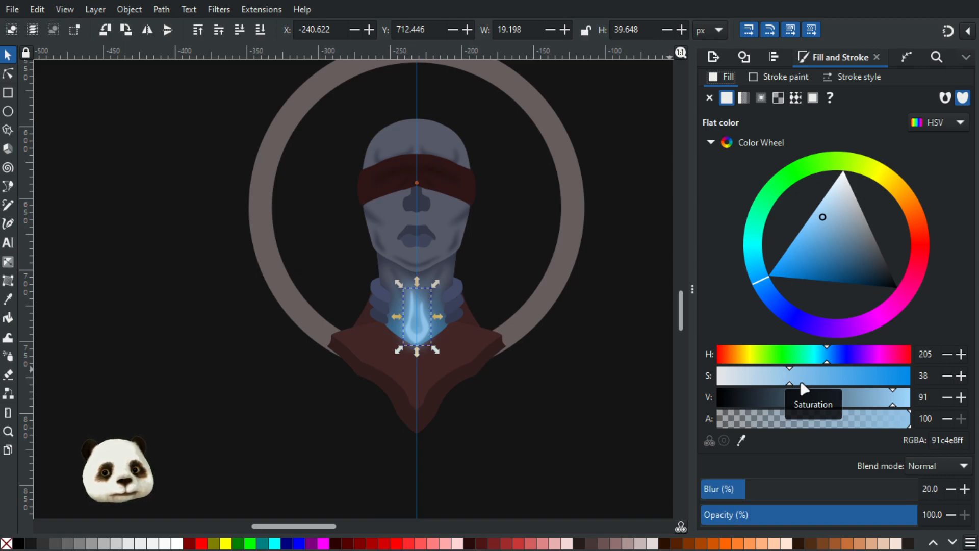
click(822, 380)
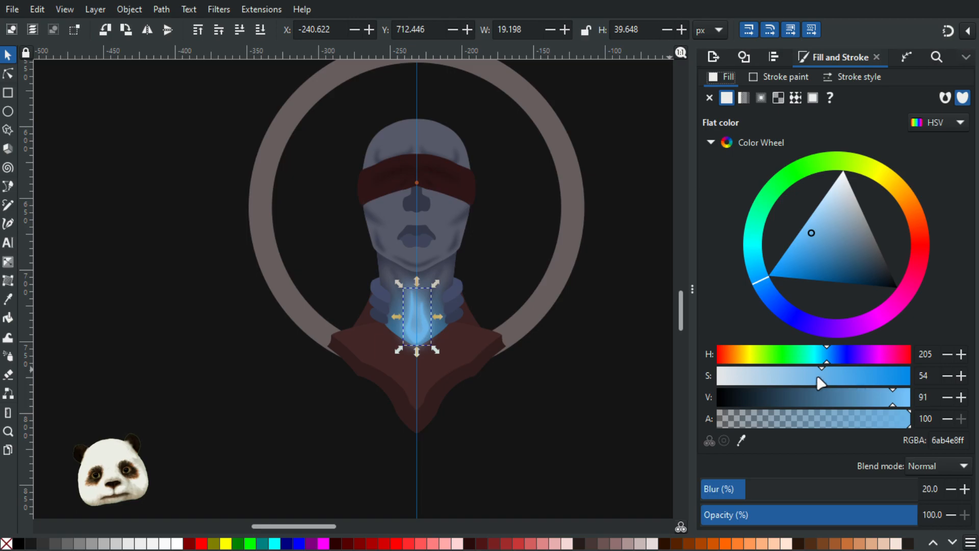
click(904, 400)
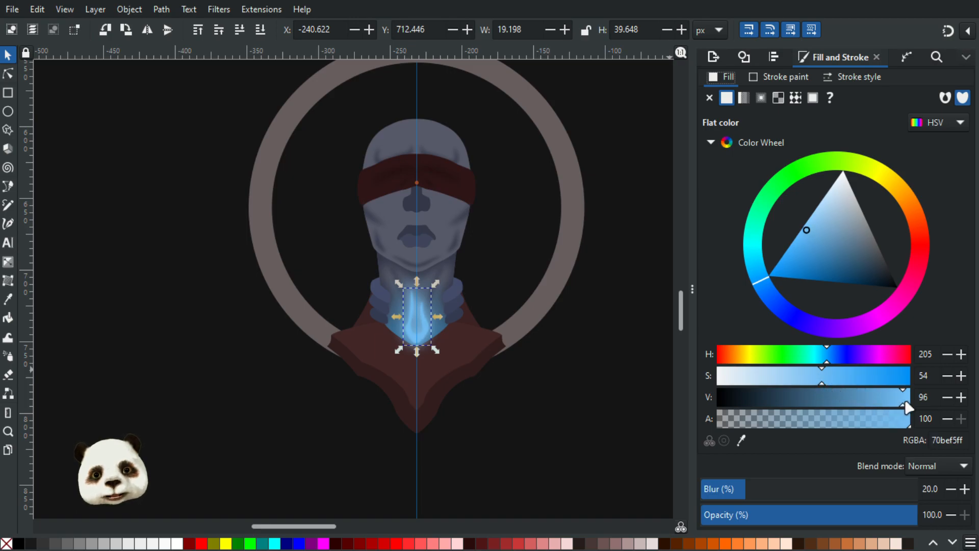
click(811, 380)
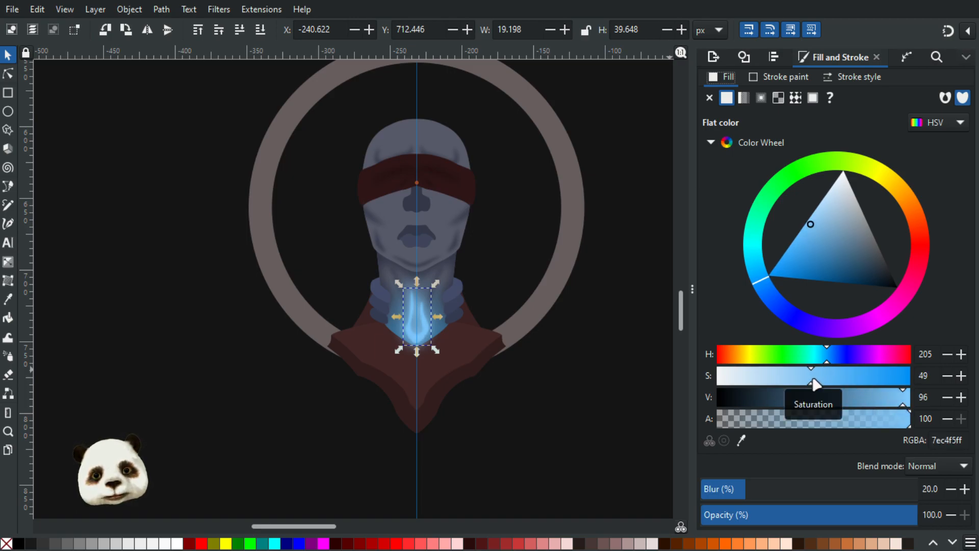
mouse_move(763, 275)
mouse_down()
mouse_move(758, 266)
mouse_move(764, 271)
mouse_up()
drag(812, 231, 816, 213)
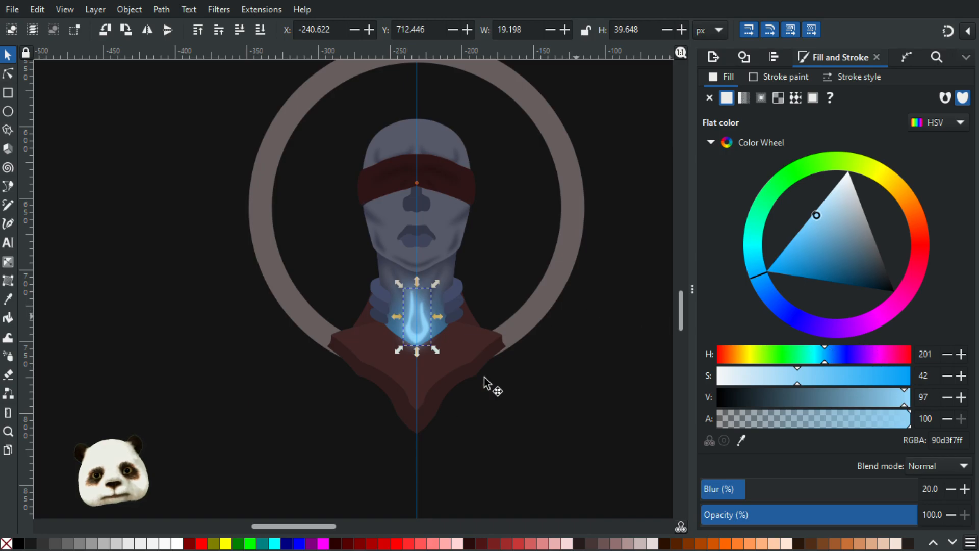
scroll(439, 362, up, 2)
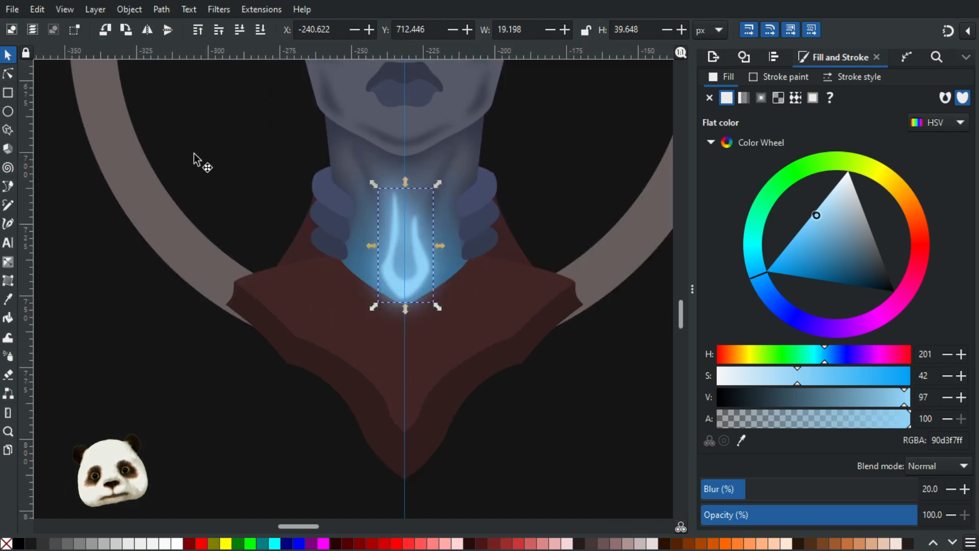
click(80, 258)
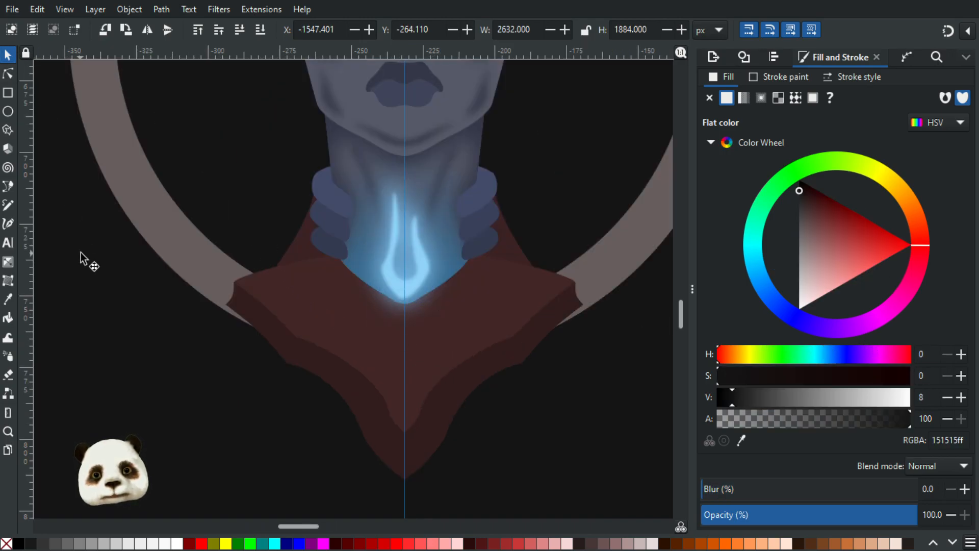
Examine the neck flame's glow both from a distance and close up.
scroll(89, 270, down, 3)
scroll(248, 361, down, 3)
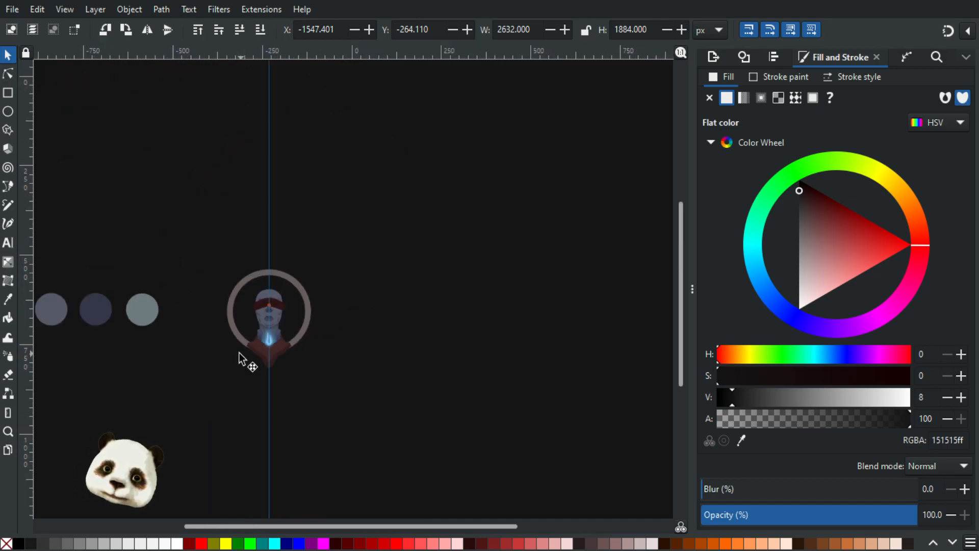
scroll(219, 359, up, 3)
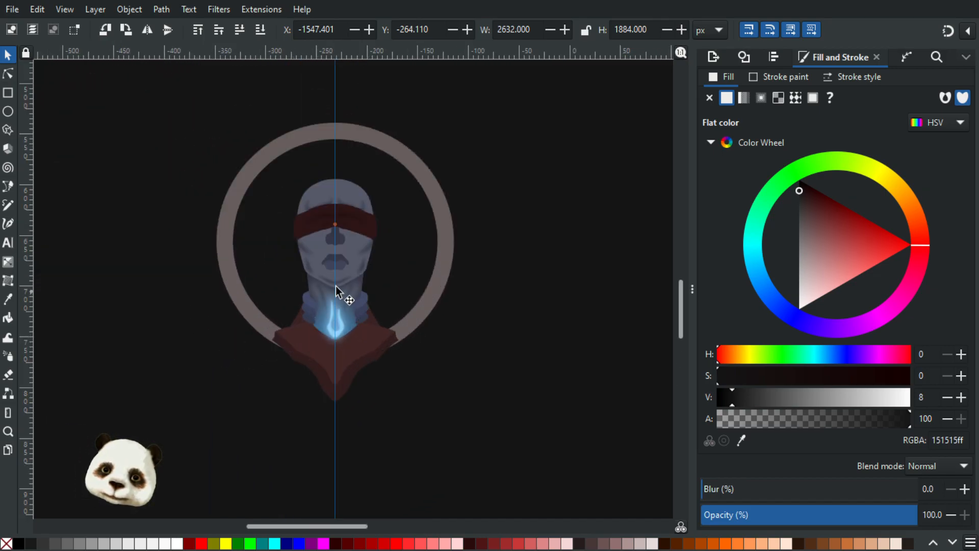
scroll(375, 295, up, 3)
scroll(376, 363, up, 1)
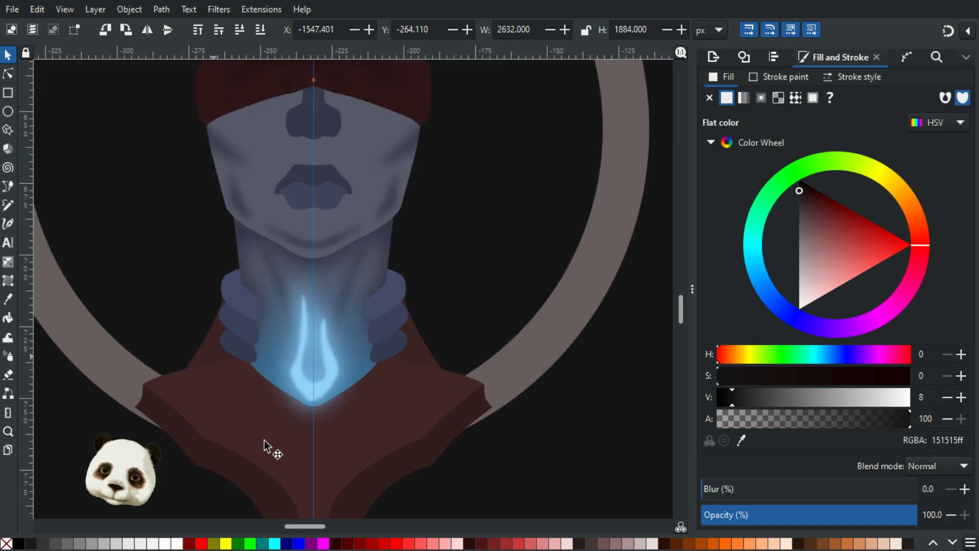
scroll(224, 413, down, 3)
scroll(389, 404, down, 1)
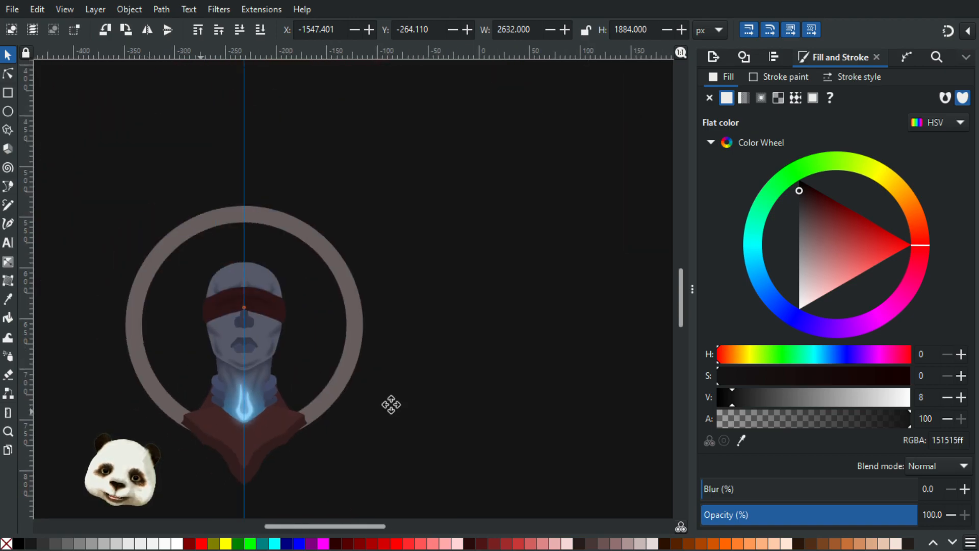
Duplicate the grey-green palette circle and place the copy directly below the original.
scroll(530, 391, left, 5)
scroll(525, 392, down, 2)
scroll(546, 403, up, 1)
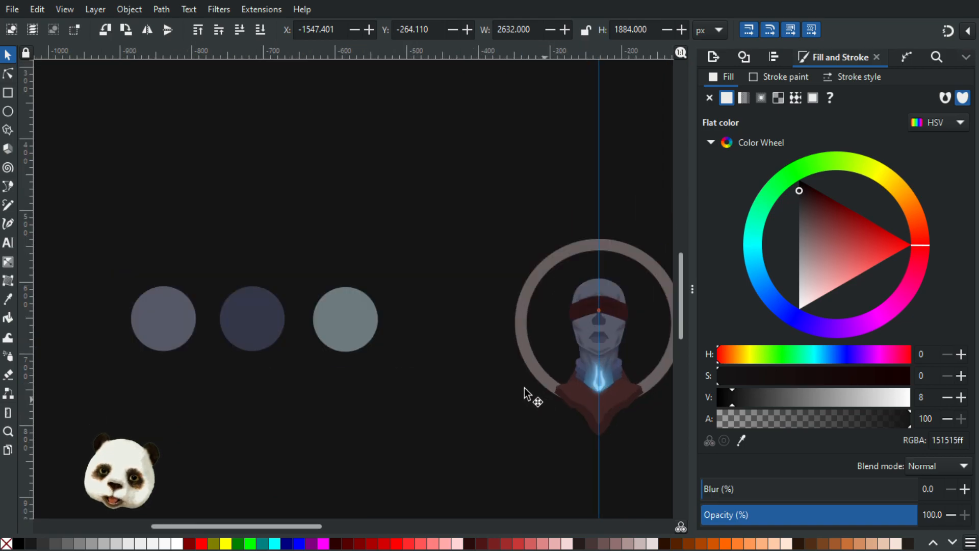
click(347, 330)
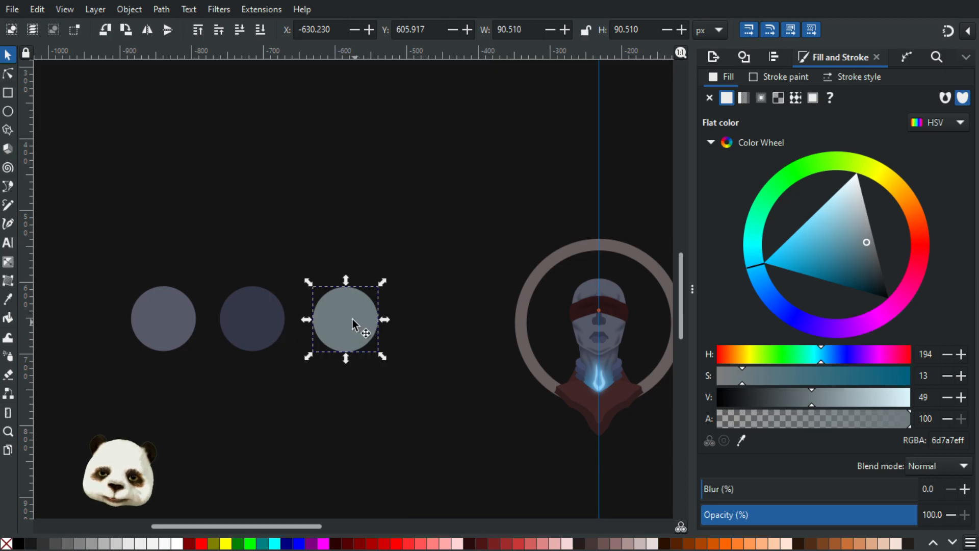
key(ctrl+d)
drag(356, 329, 361, 430)
Fill the duplicated palette circle with the light blue 90d3f7ff sampled from the neck flame, and deselect it.
scroll(580, 442, up, 4)
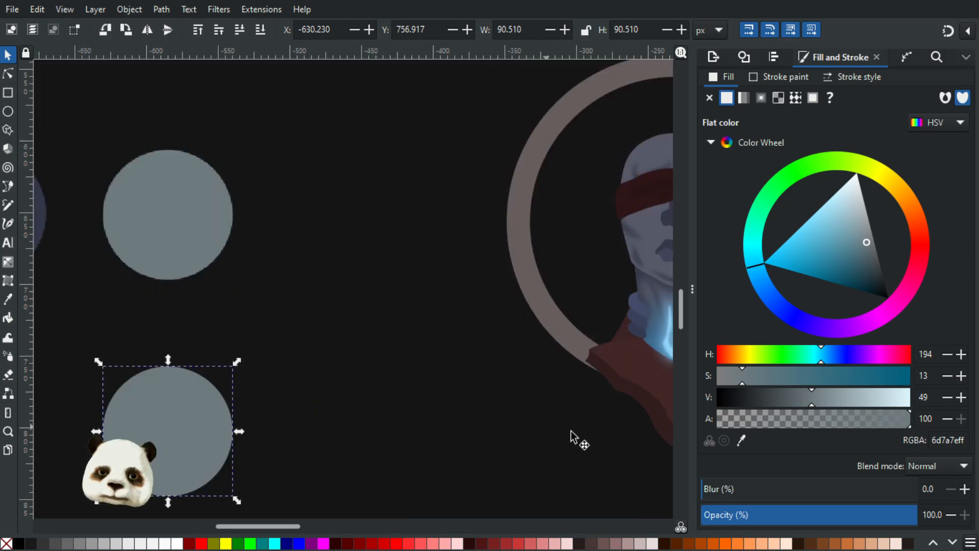
drag(504, 408, 192, 440)
key(d)
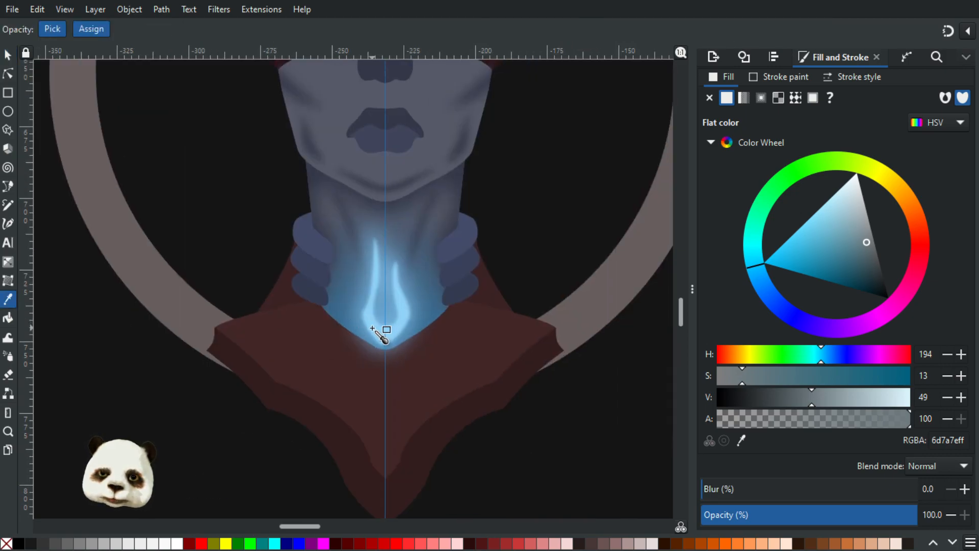
click(373, 329)
scroll(194, 388, down, 4)
scroll(457, 391, left, 12)
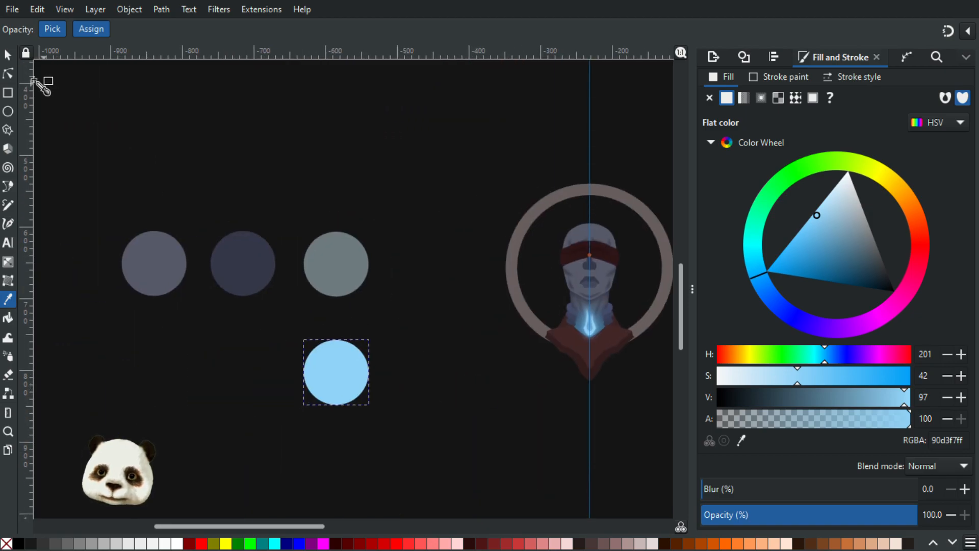
click(9, 57)
scroll(407, 350, right, 2)
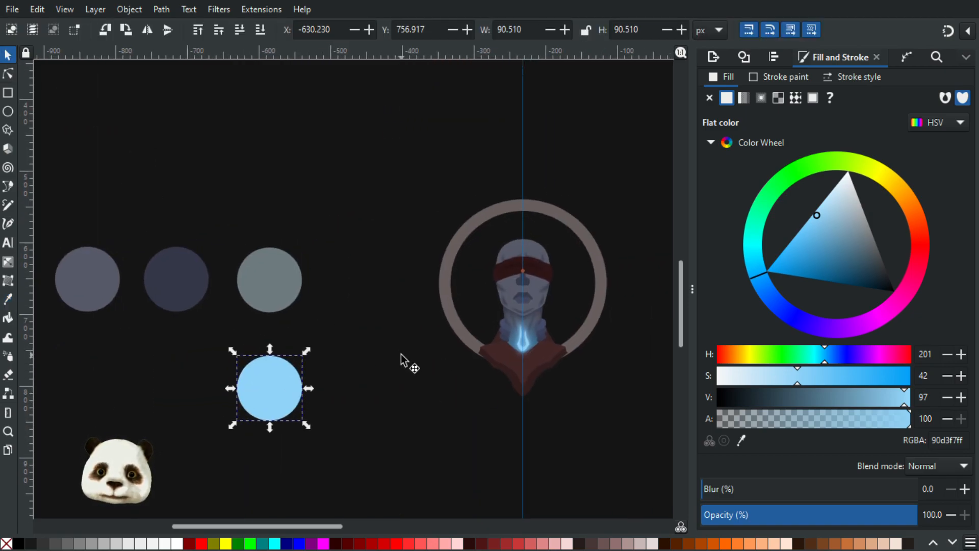
click(420, 363)
Examine the character's facial shading and neck glow close up and within the whole composition.
scroll(425, 362, right, 2)
scroll(433, 366, up, 2)
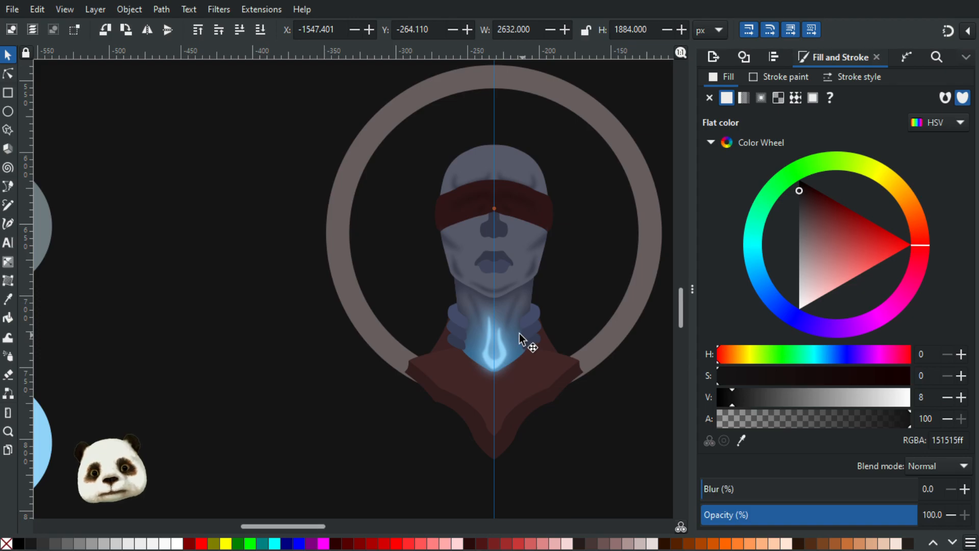
ctrl+scroll(519, 332, up, 2)
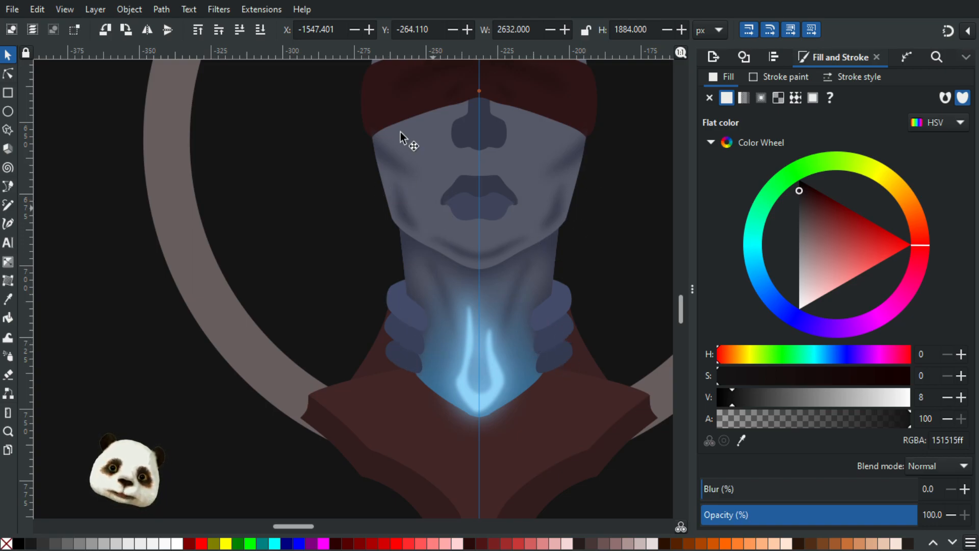
scroll(444, 257, down, 2)
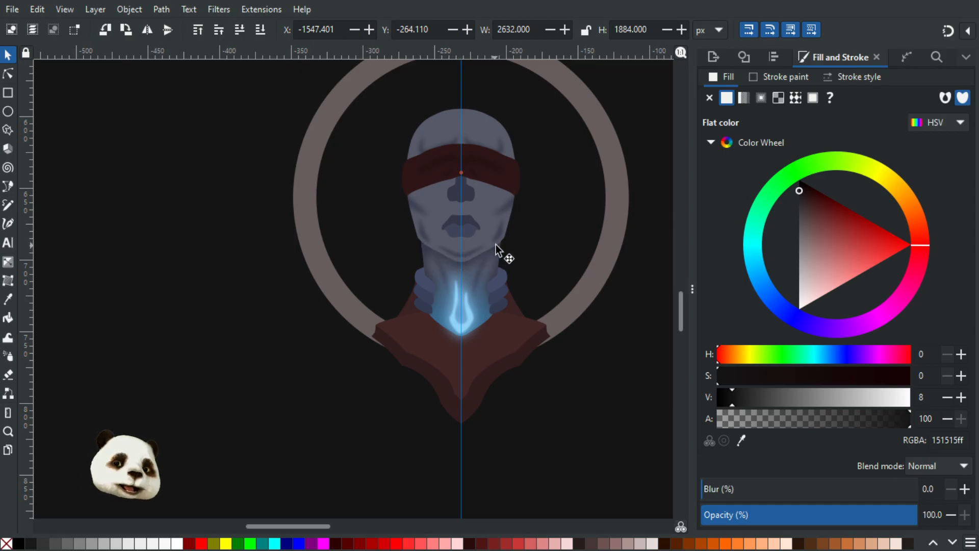
ctrl+scroll(482, 232, up, 3)
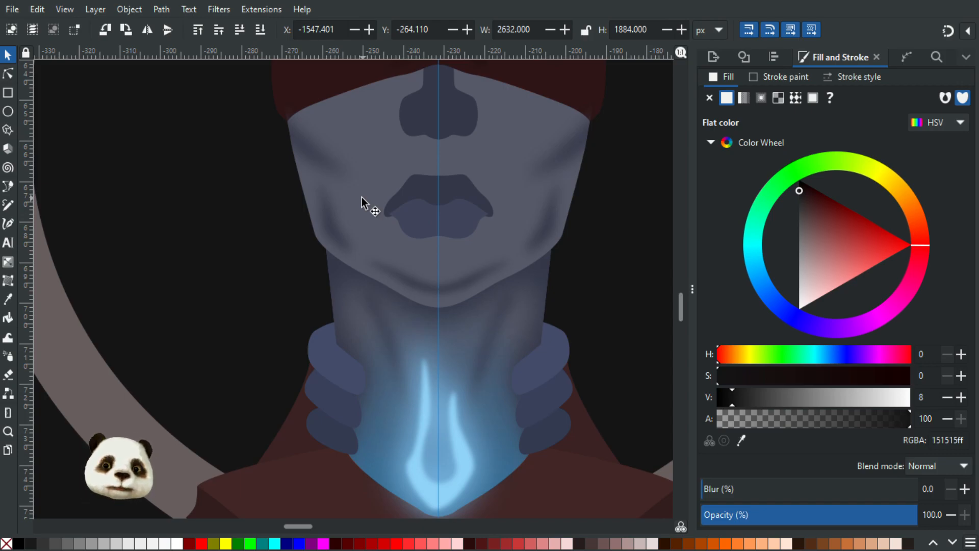
ctrl+scroll(362, 203, down, 3)
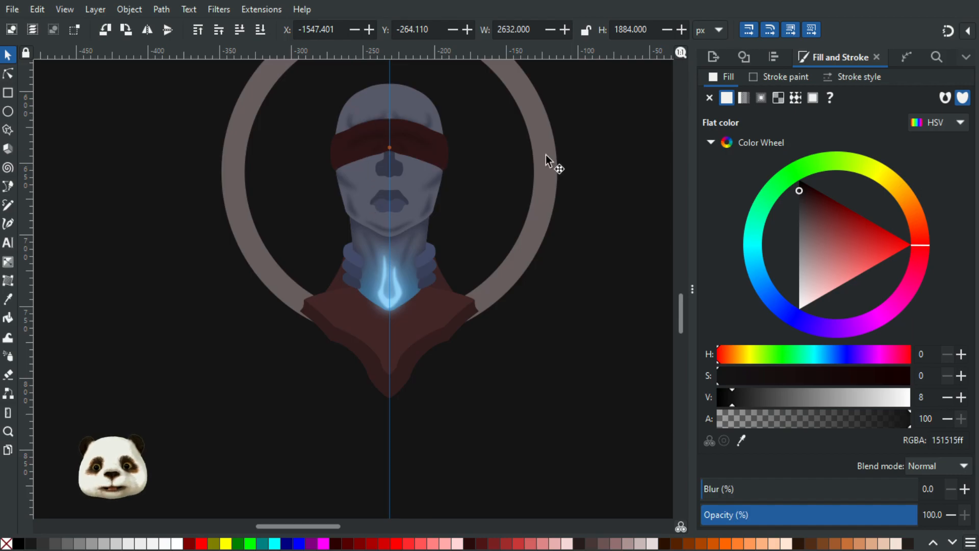
ctrl+scroll(361, 241, down, 4)
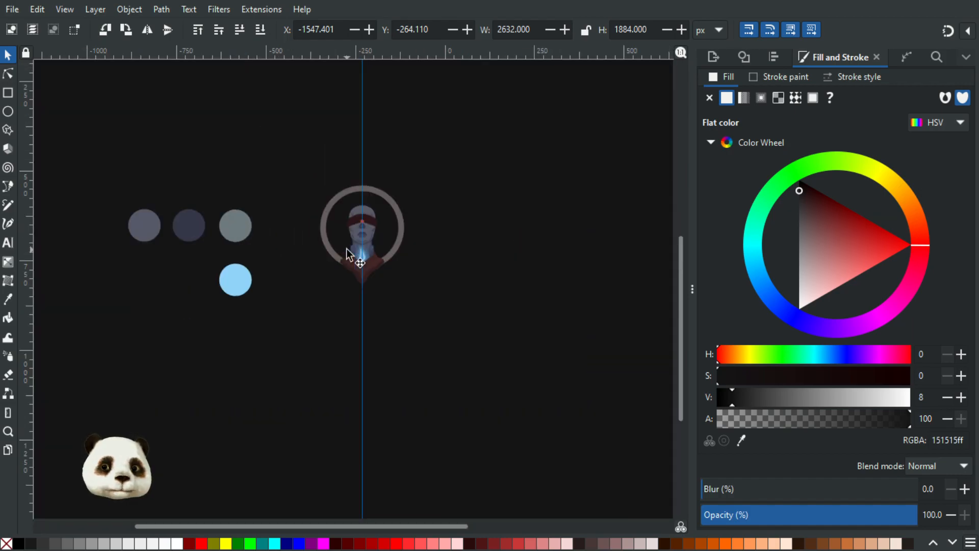
Duplicate the character together with its ring, move the copy to the white area right of the dark background, and group it.
key(5)
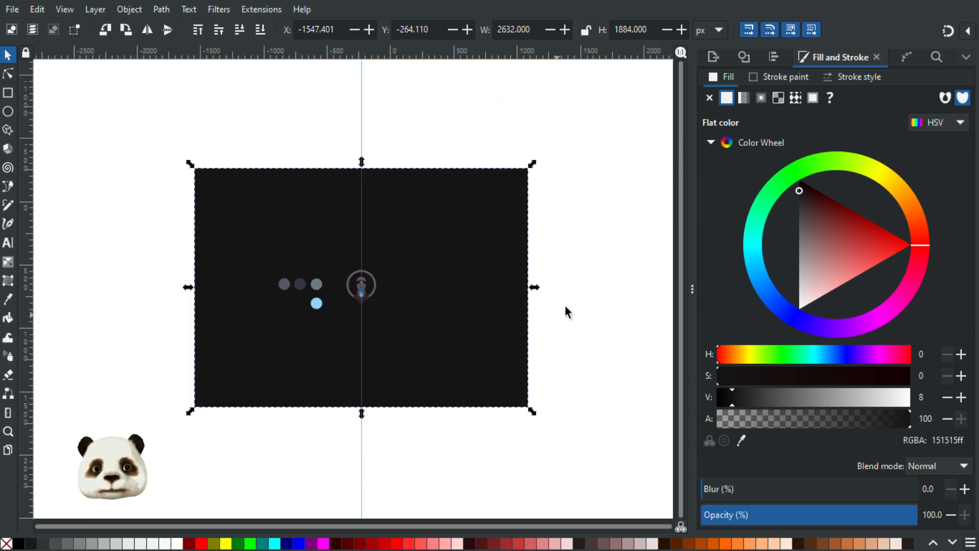
key(Escape)
drag(475, 148, 338, 377)
scroll(378, 286, up, 2)
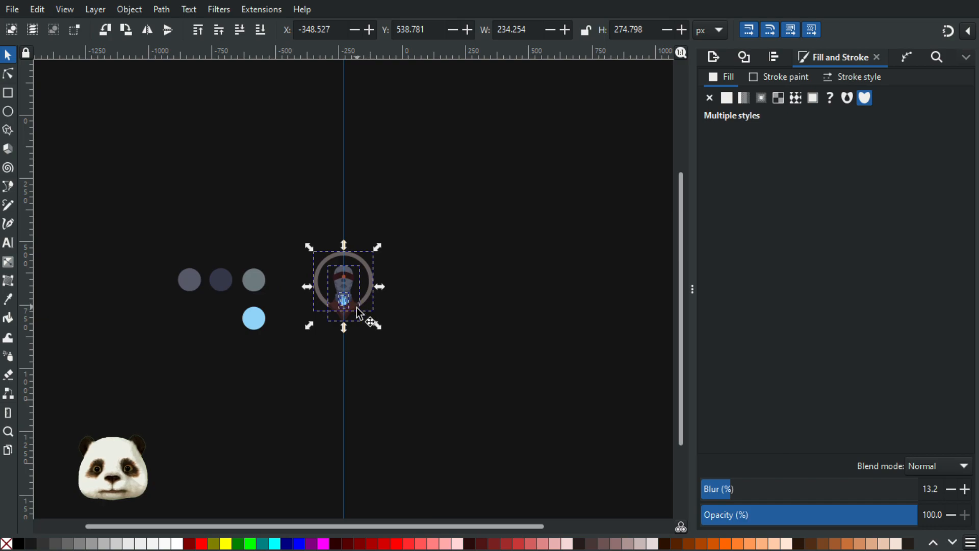
key(ctrl+d)
drag(359, 312, 518, 307)
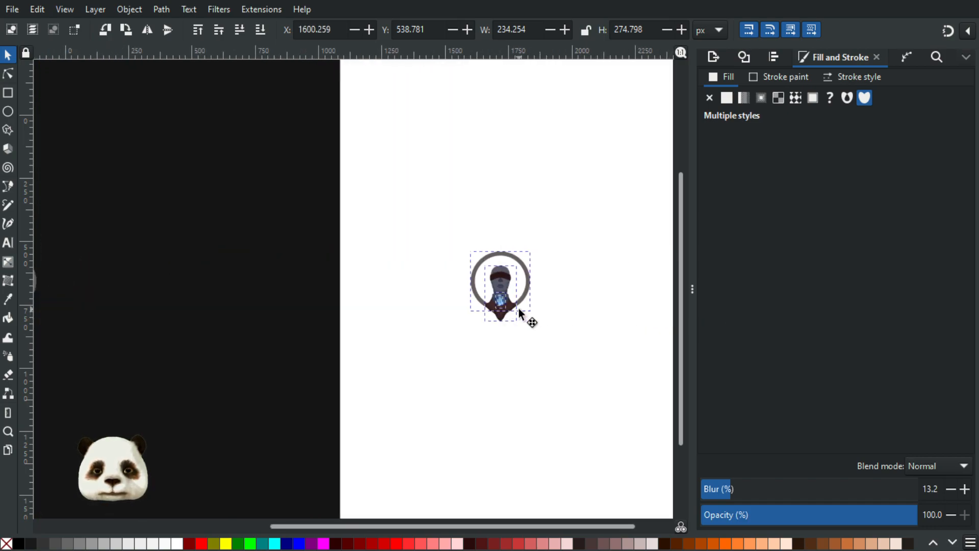
drag(379, 307, 521, 330)
key(ctrl+g)
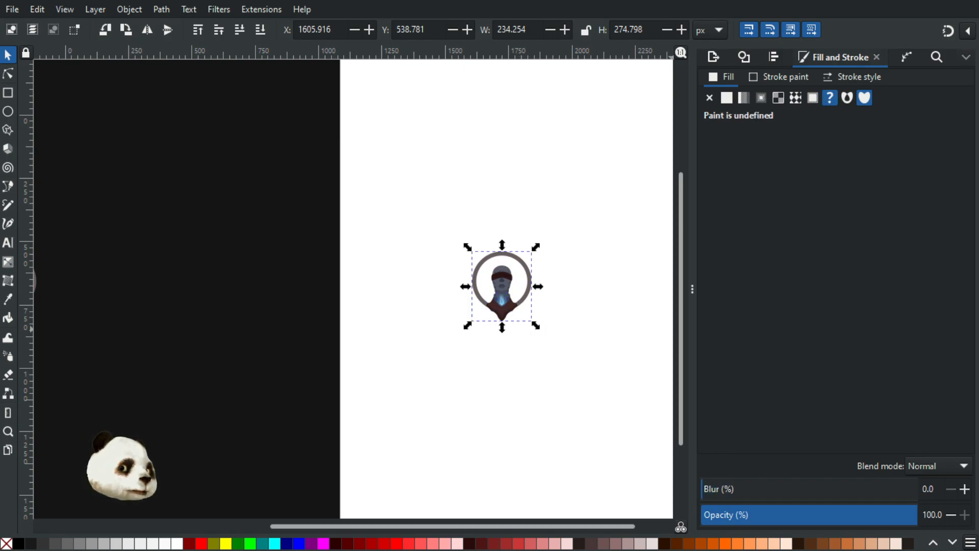
click(939, 466)
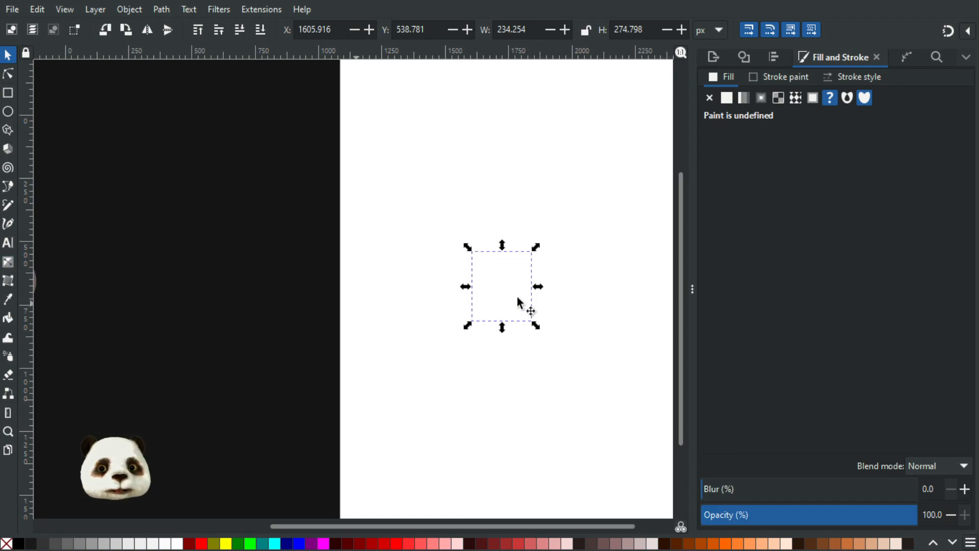
Go back to the original artwork, check the character's path effects, and deselect the character.
scroll(383, 313, left, 8)
scroll(517, 312, left, 2)
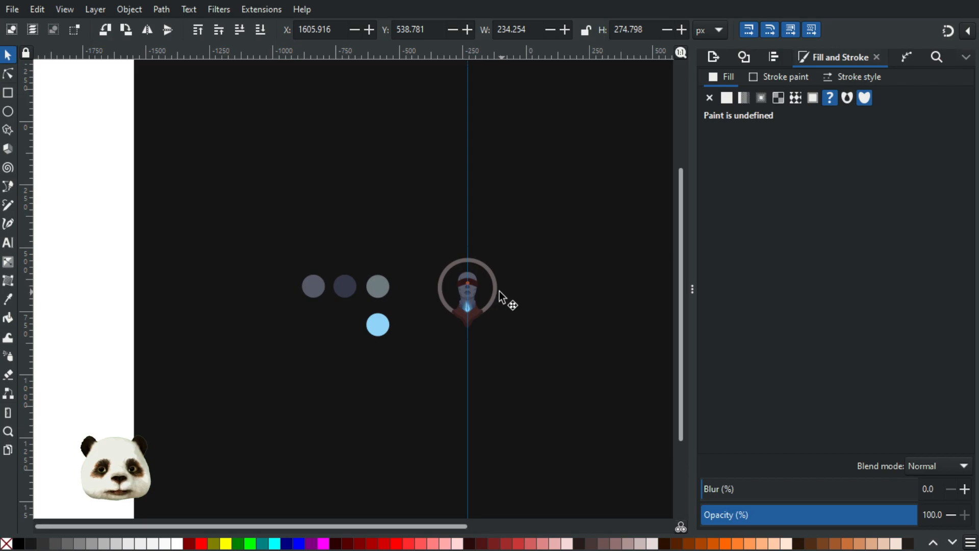
ctrl+scroll(507, 296, up, 4)
ctrl+scroll(399, 326, up, 1)
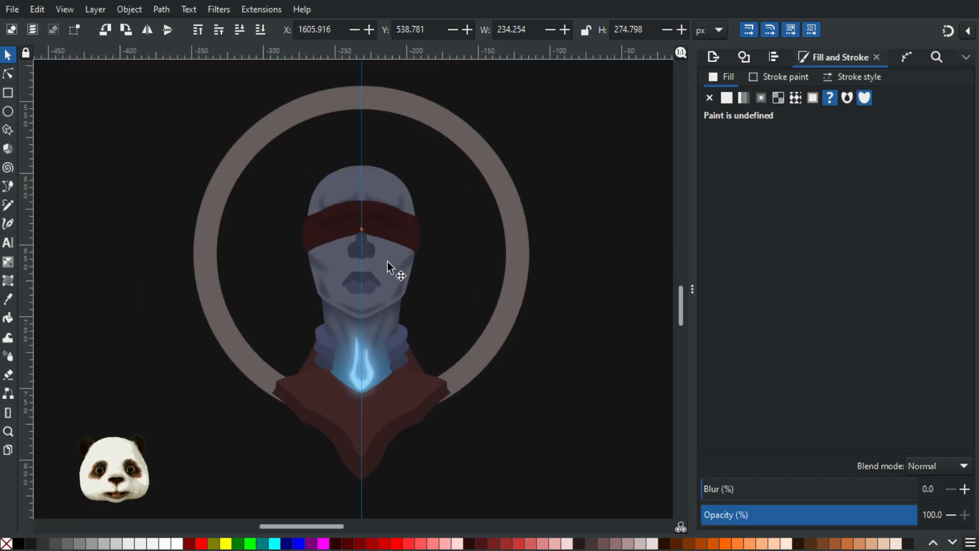
click(391, 379)
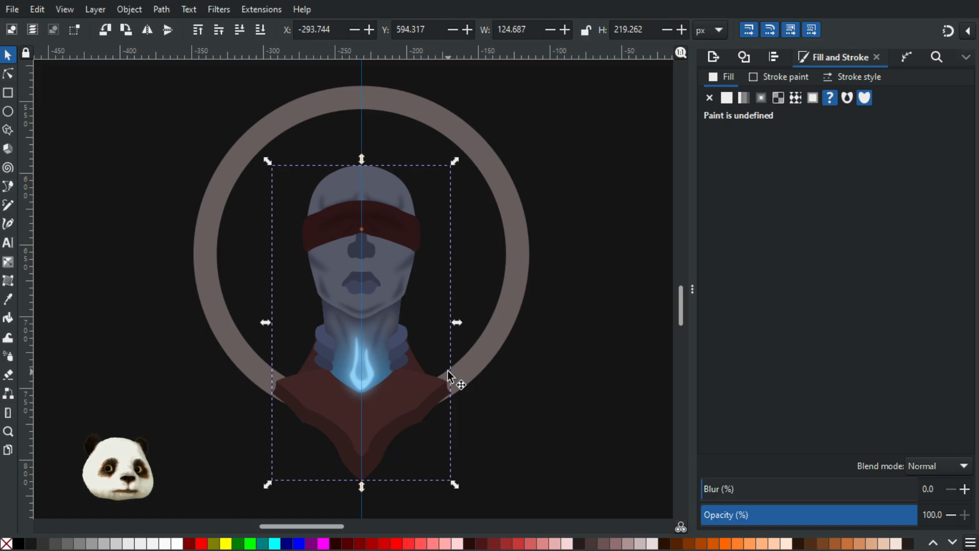
click(898, 57)
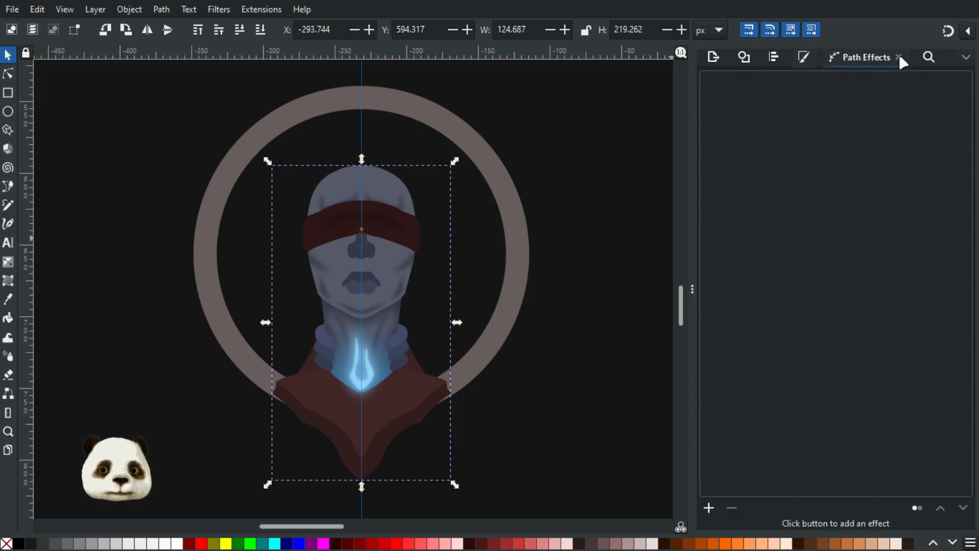
click(516, 356)
Inspect the neck flame as a separate object close up, and deselect it.
scroll(367, 316, up, 2)
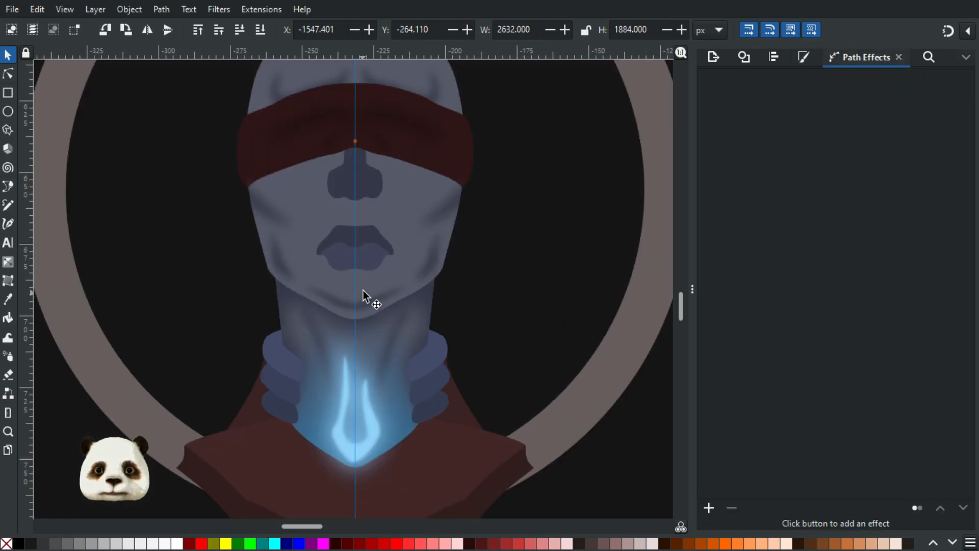
scroll(359, 296, down, 2)
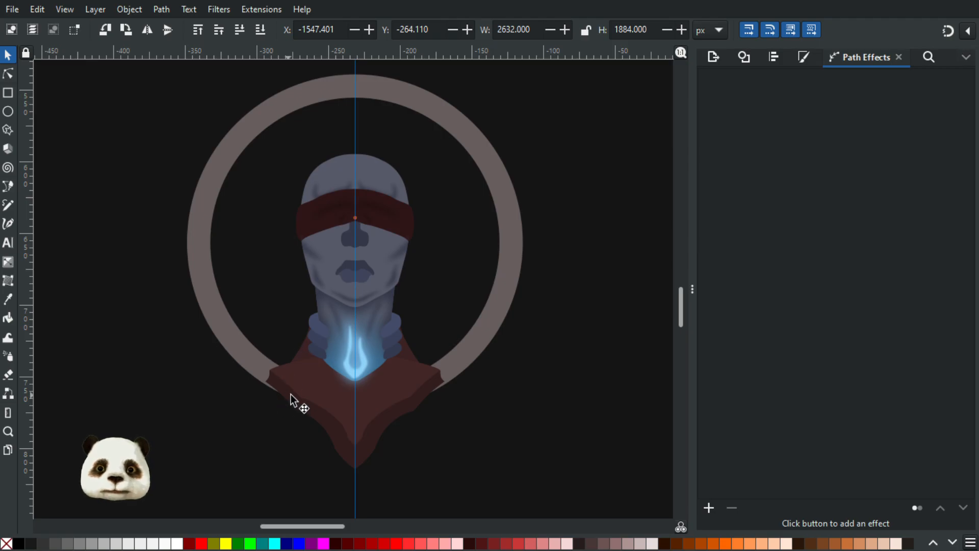
scroll(290, 398, up, 2)
click(443, 343)
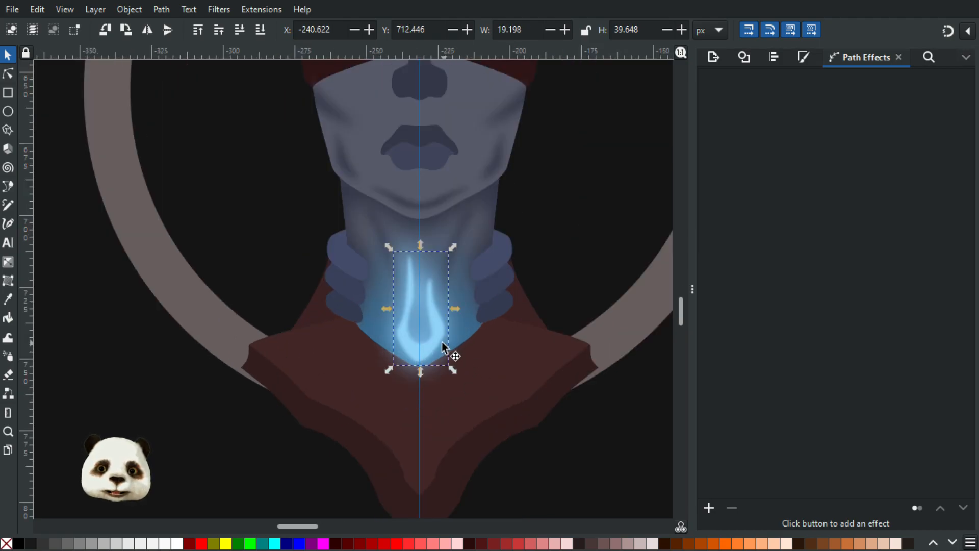
scroll(436, 360, up, 2)
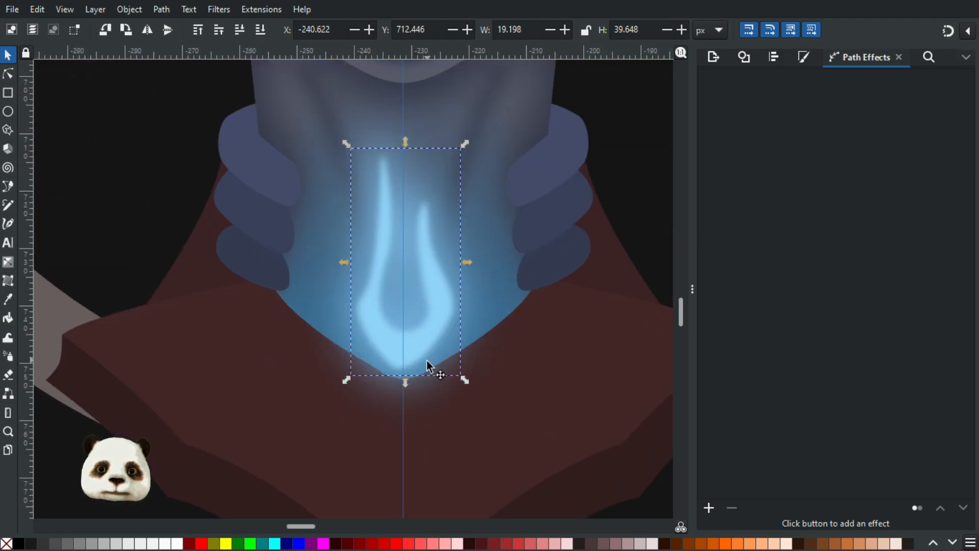
scroll(406, 422, down, 1)
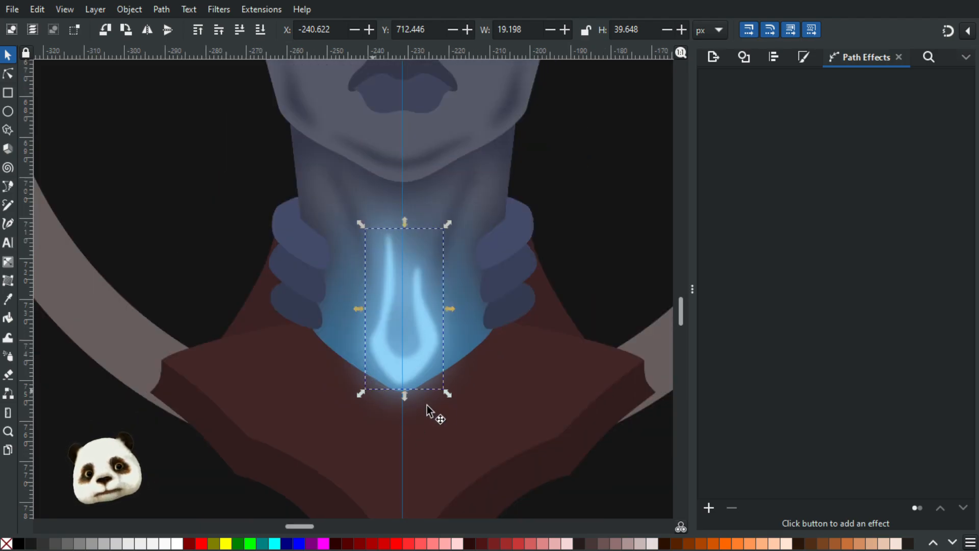
click(614, 489)
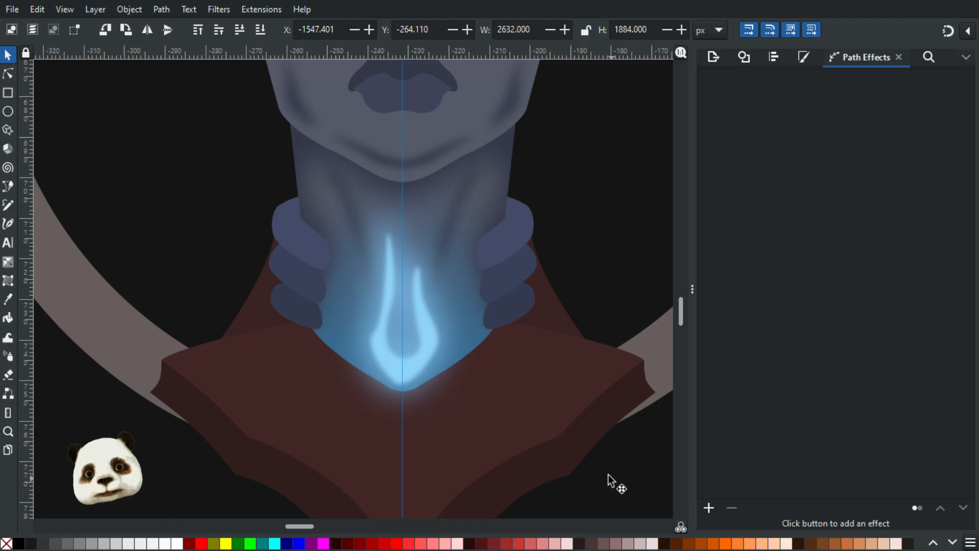
Examine the face shading and neck glow close up and within the ring composition.
scroll(513, 427, down, 3)
scroll(513, 428, up, 1)
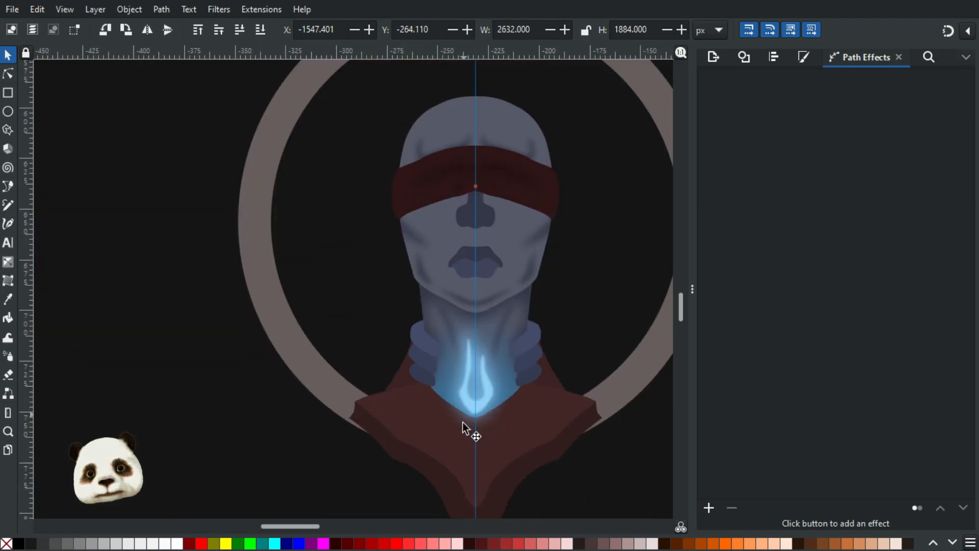
scroll(500, 308, up, 2)
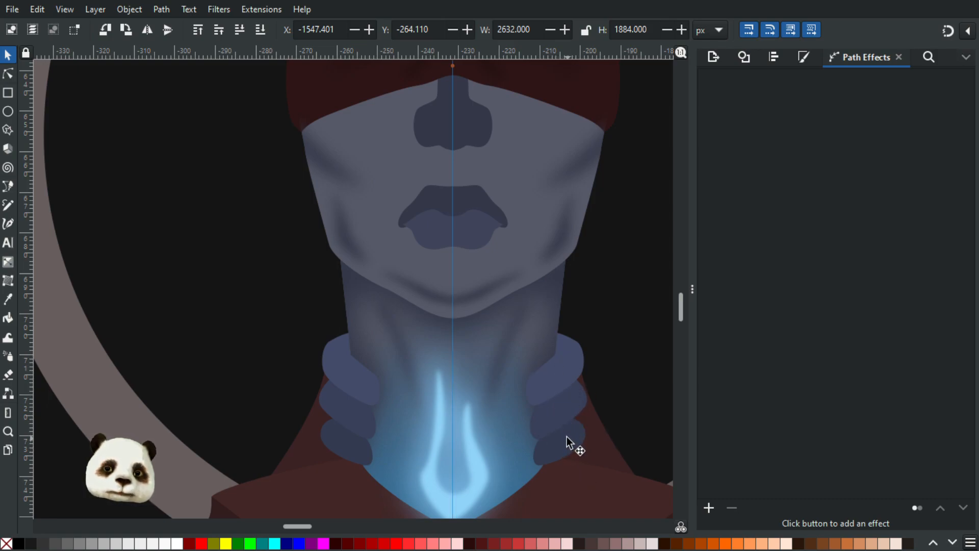
ctrl+scroll(561, 438, down, 2)
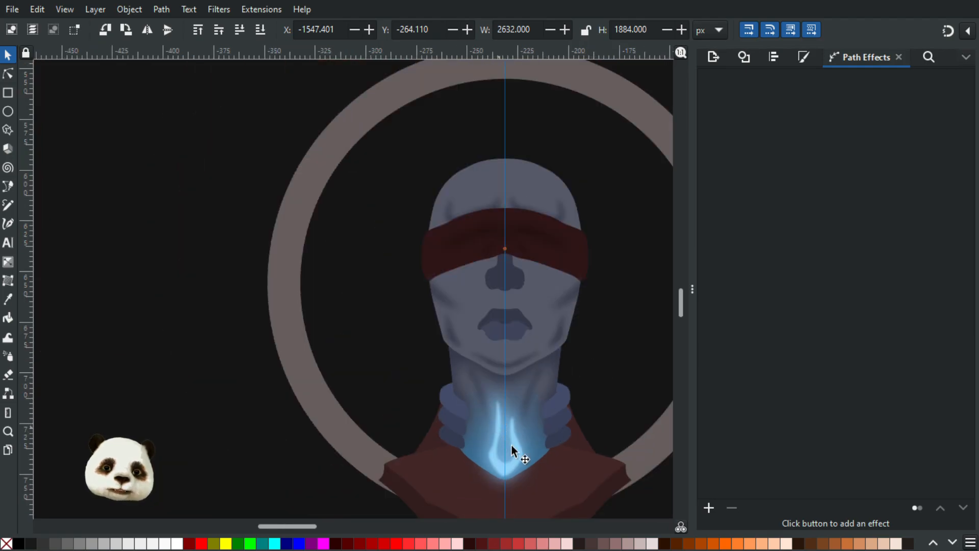
ctrl+scroll(513, 449, up, 1)
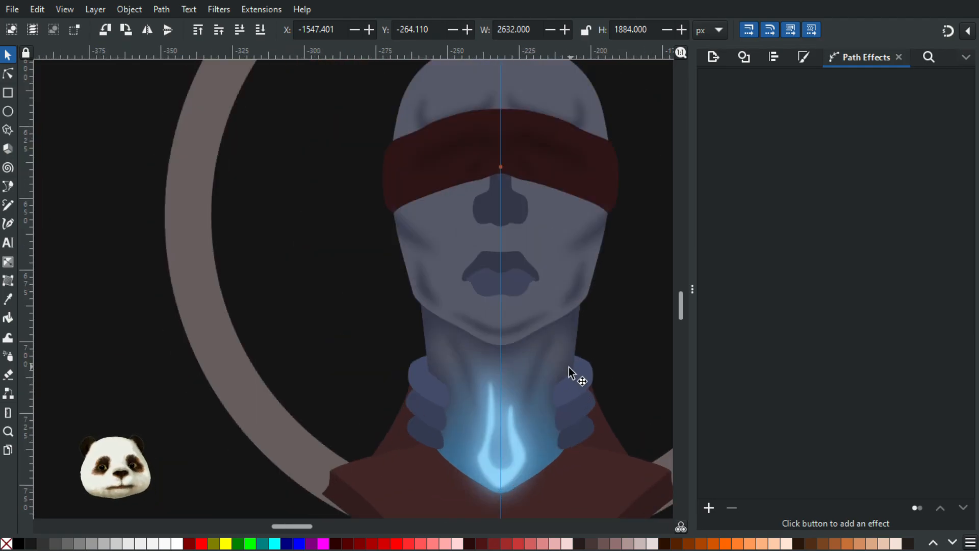
ctrl+scroll(541, 375, down, 4)
ctrl+scroll(561, 383, up, 2)
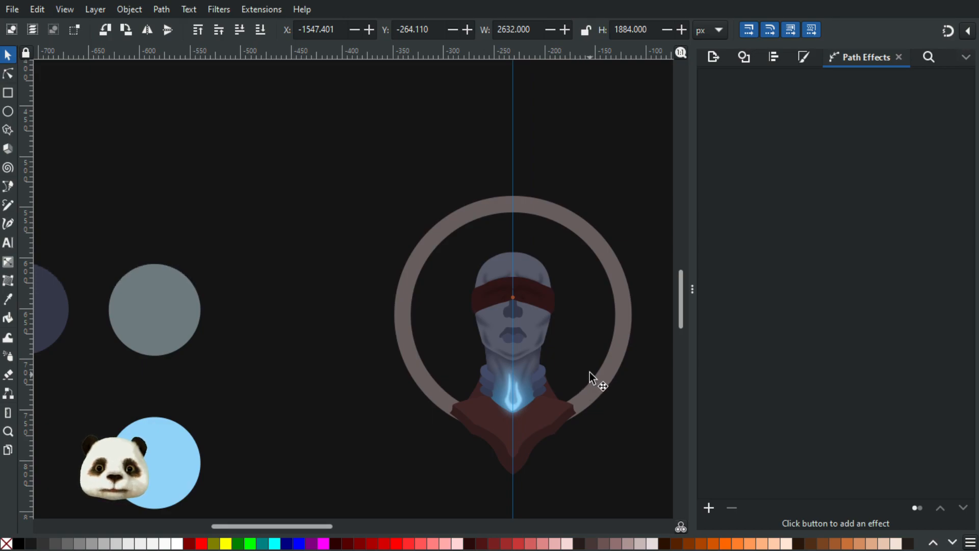
ctrl+scroll(569, 301, up, 2)
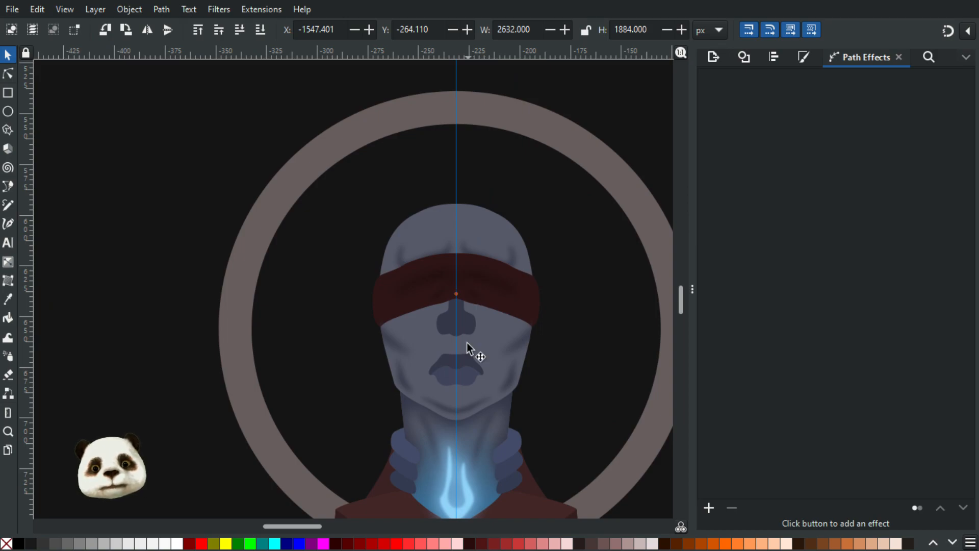
Start a Bezier path with snapping on, from the centre guide above the head straight down to just inside the skull's top edge.
ctrl+scroll(457, 368, up, 1)
click(390, 301)
alt+click(390, 297)
alt+click(393, 294)
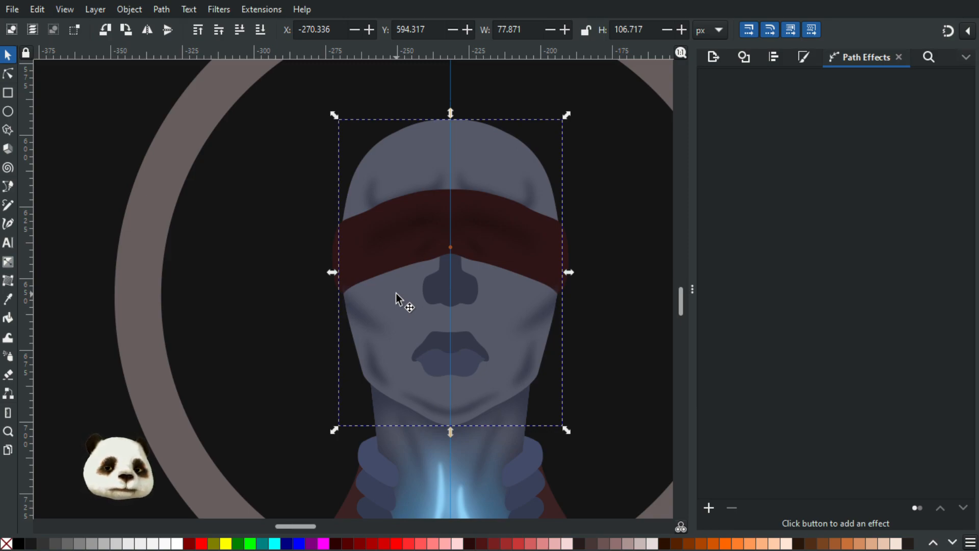
key(b)
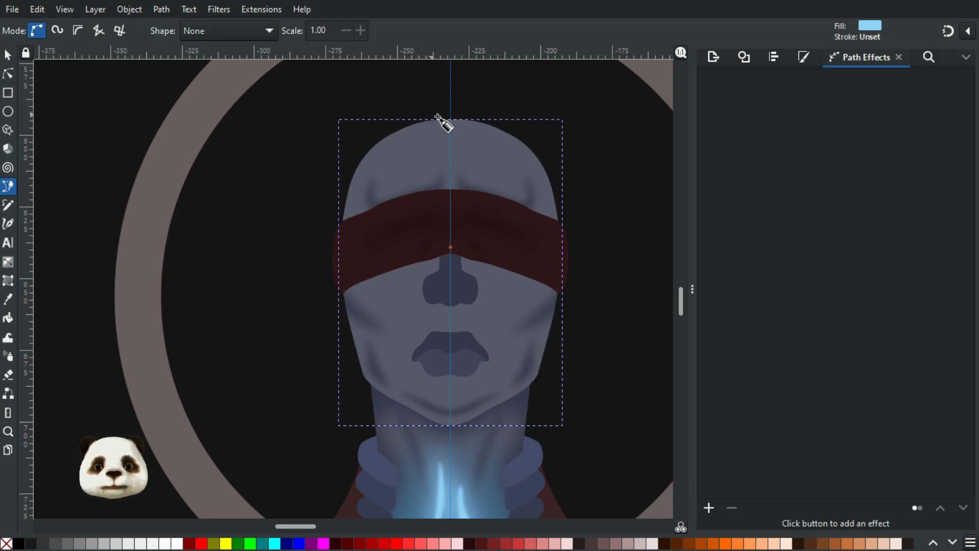
ctrl+scroll(439, 120, up, 3)
key(percent)
click(476, 100)
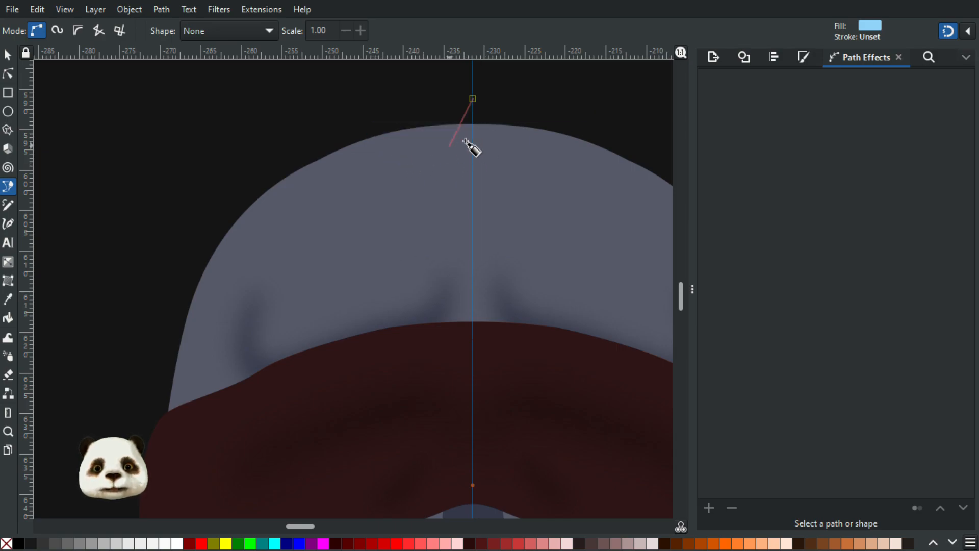
ctrl+scroll(480, 137, up, 4)
click(476, 118)
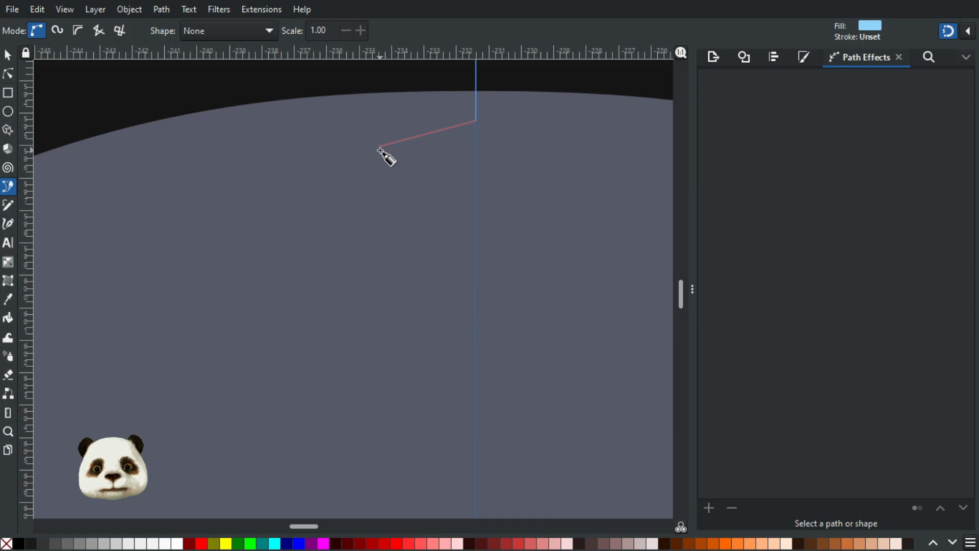
ctrl+scroll(385, 153, down, 4)
ctrl+scroll(324, 154, down, 1)
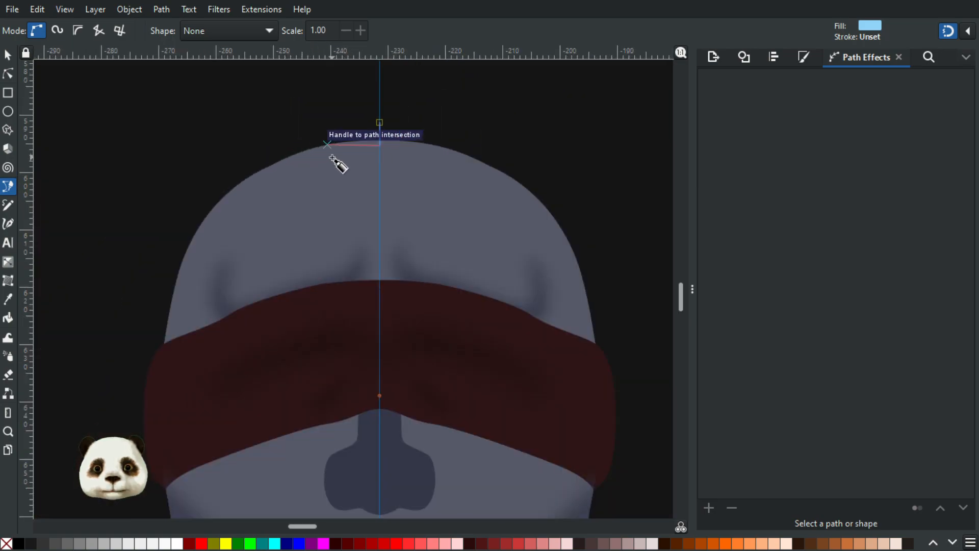
Curve the path without snapping just inside the skull's left outline, down to the blindfold's upper edge.
drag(334, 152, 312, 158)
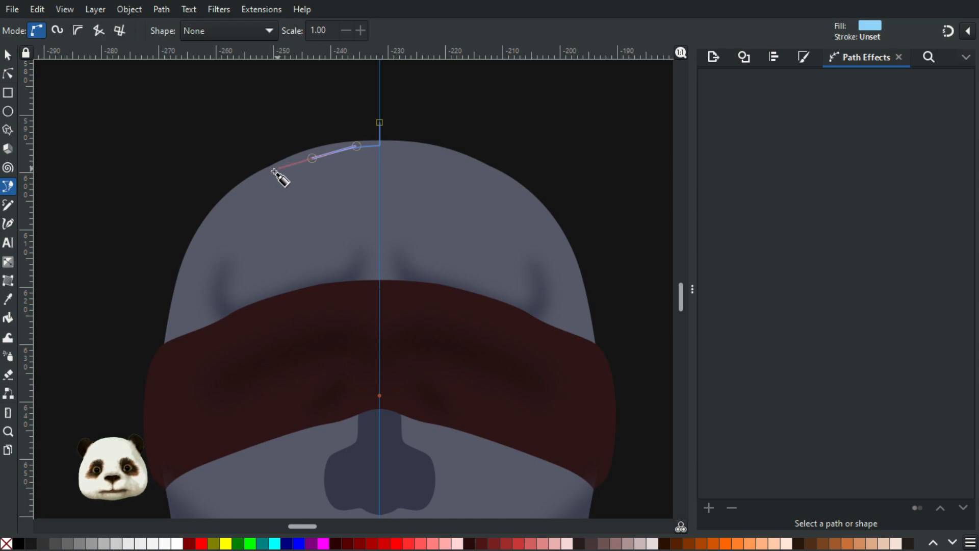
drag(254, 185, 235, 200)
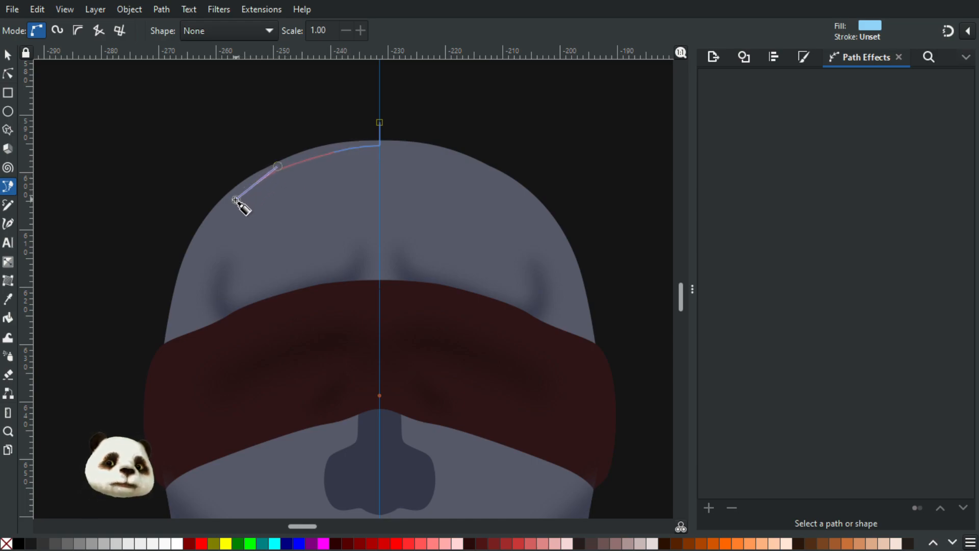
drag(236, 200, 233, 199)
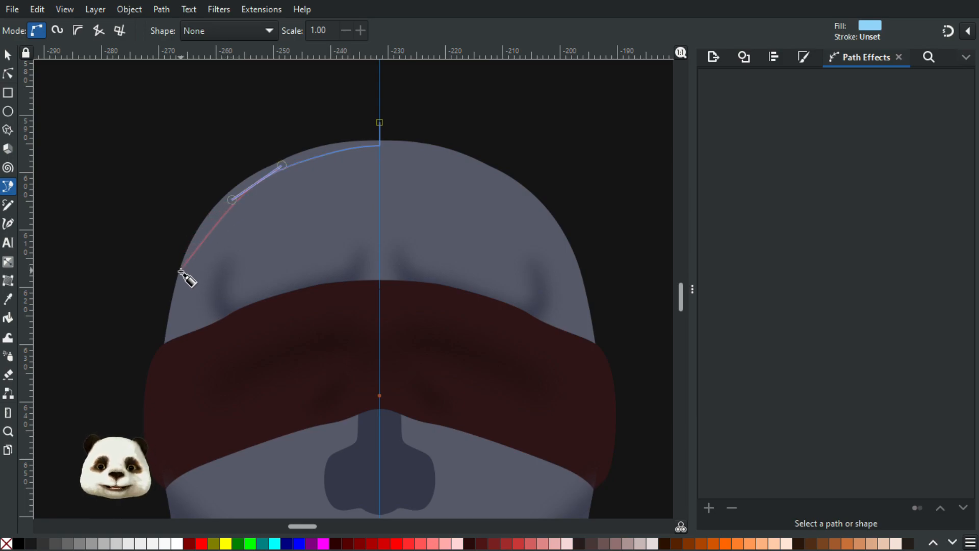
drag(182, 285, 186, 346)
key(ctrl+z)
drag(176, 398, 259, 259)
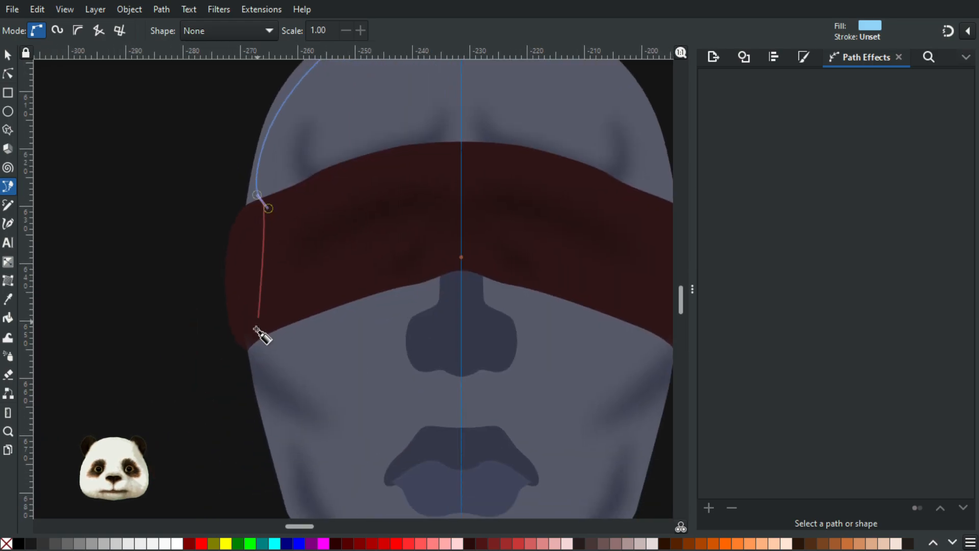
Continue the path down across the blindfold's left end and just inside the cheek outline to where the jaw meets the neck.
click(259, 335)
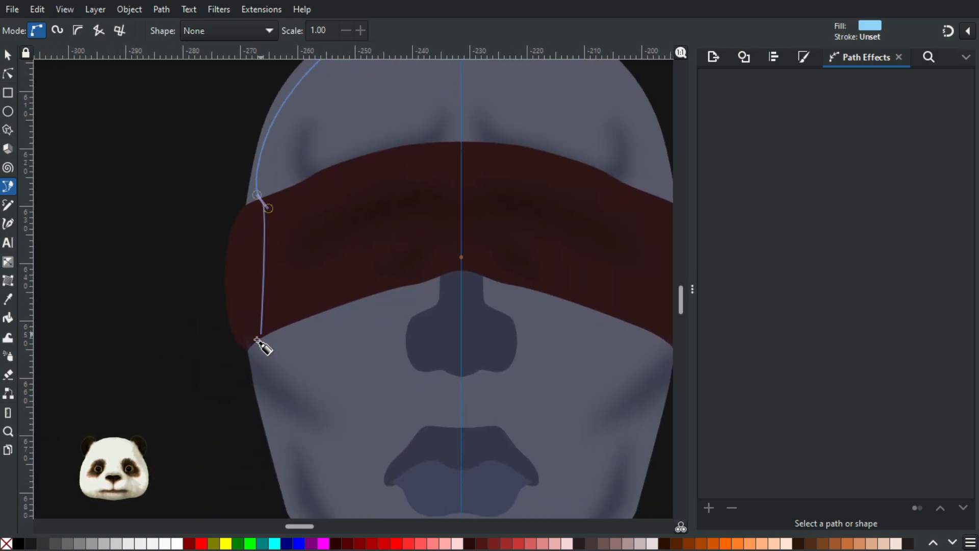
scroll(258, 347, up, 3)
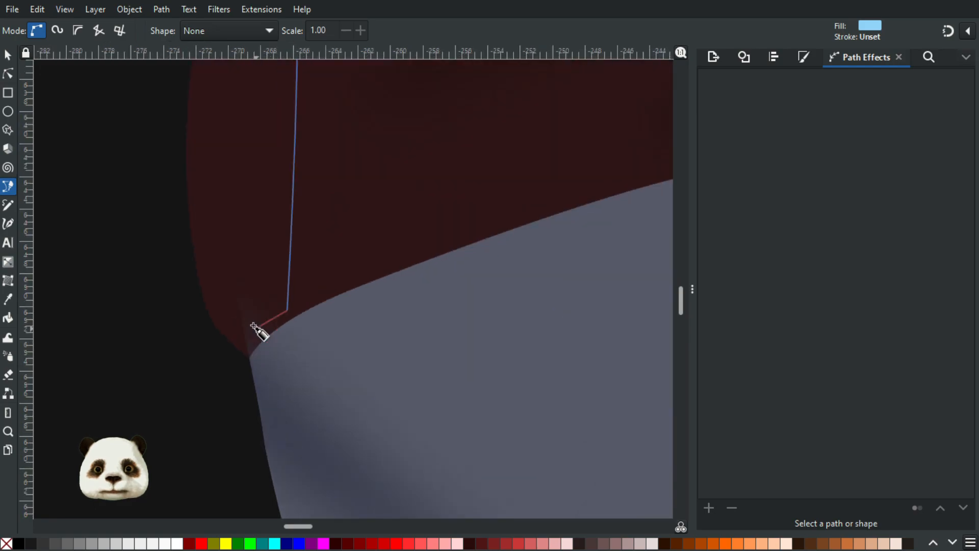
scroll(265, 337, down, 2)
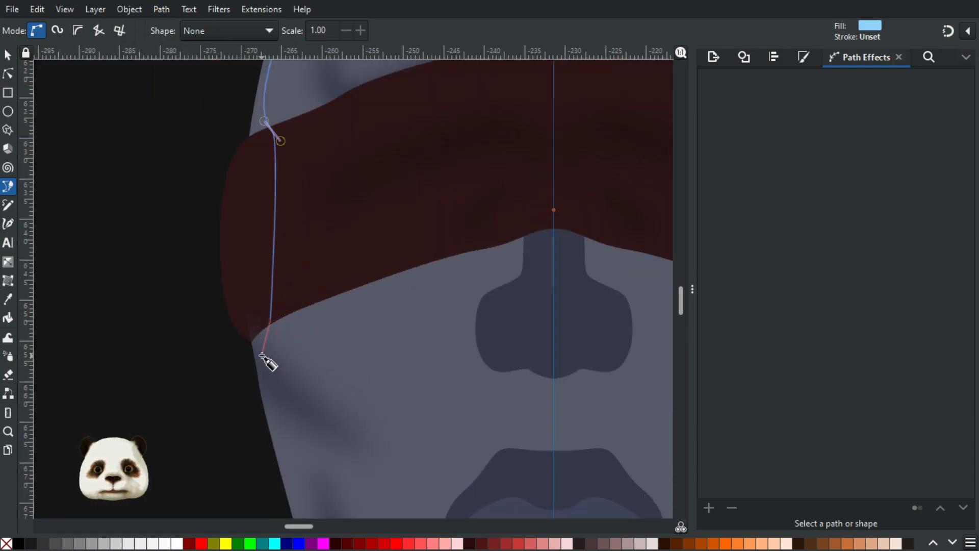
drag(266, 357, 265, 375)
scroll(278, 397, down, 4)
scroll(271, 383, down, 3)
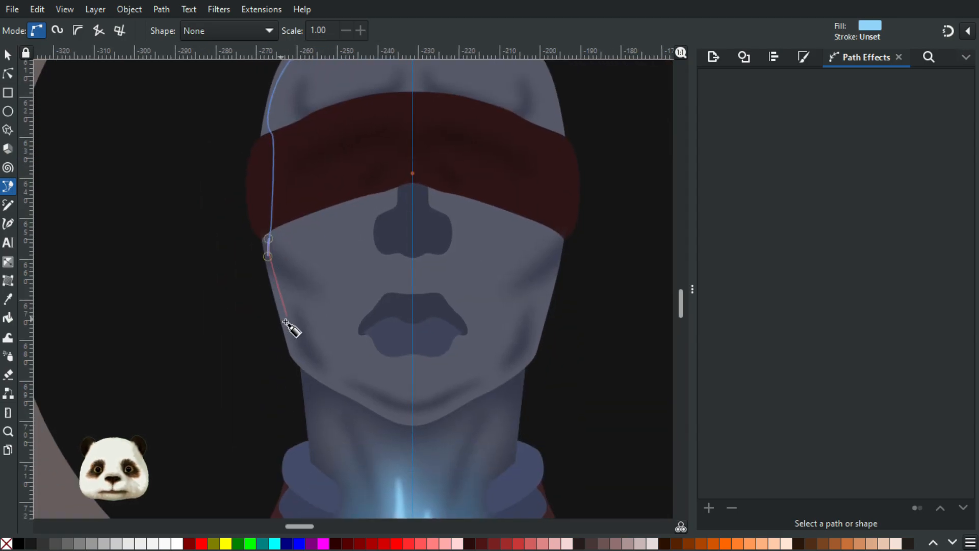
scroll(289, 328, up, 4)
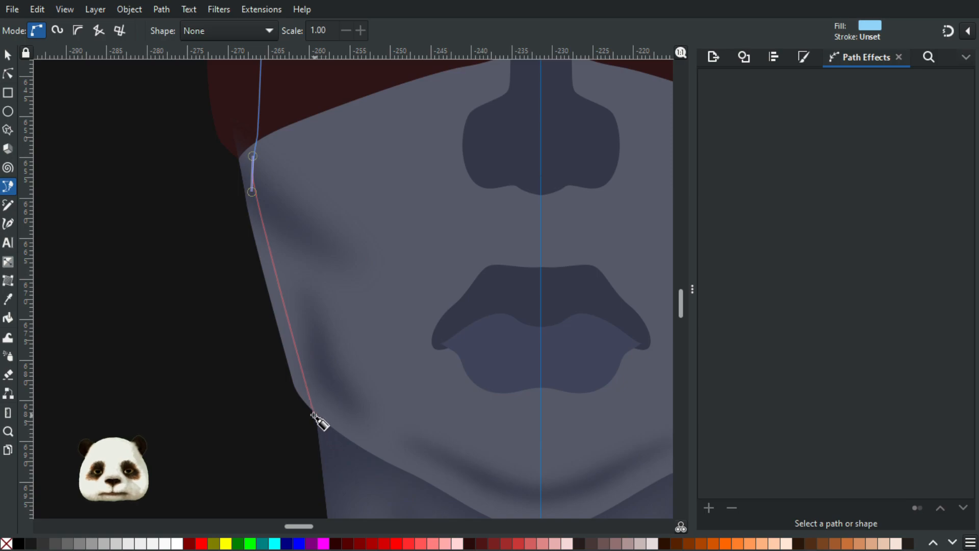
drag(314, 414, 320, 426)
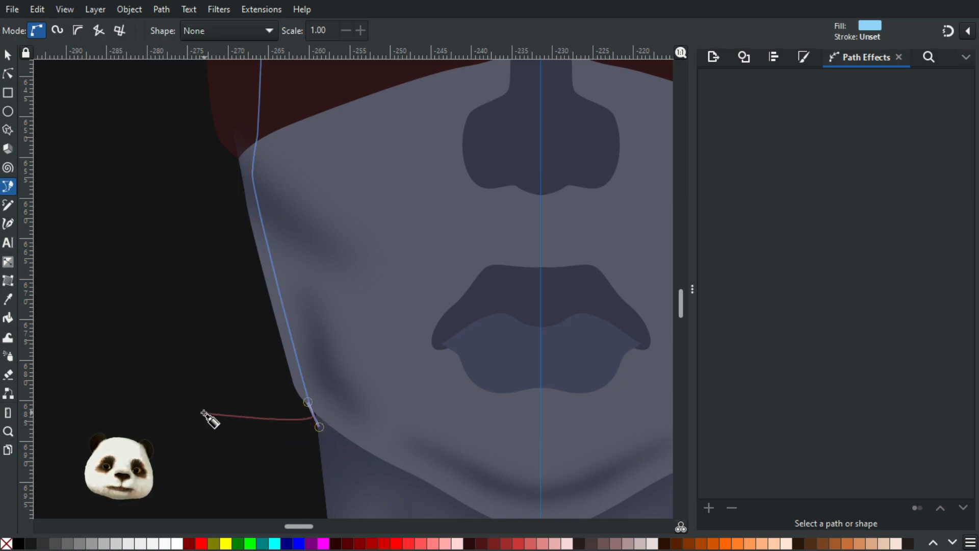
Close the path with straight segments outside the left of the head, back to the centre guide above the skull.
click(204, 413)
scroll(154, 252, down, 2)
drag(149, 166, 162, 374)
click(161, 219)
click(250, 173)
click(361, 153)
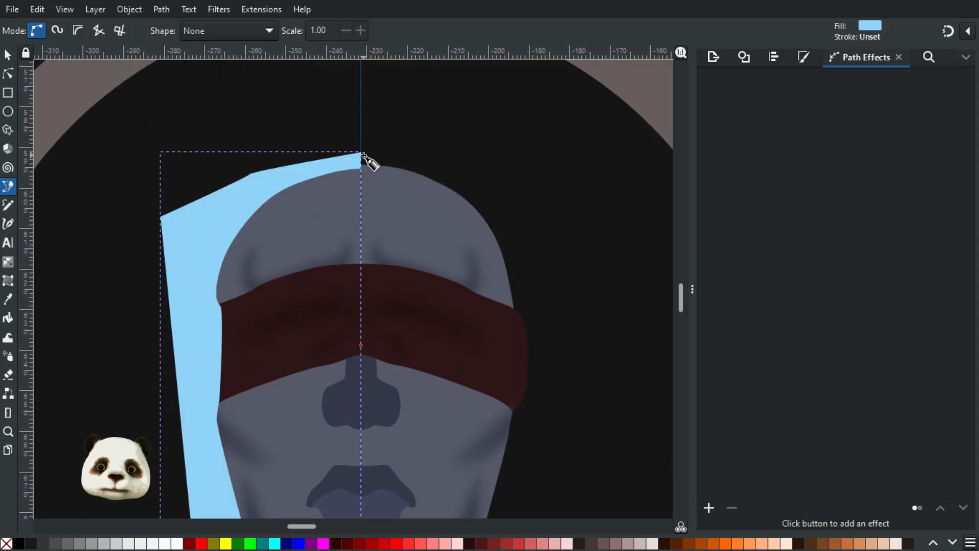
Fill the half edge shape with the colour sampled from the dark blue-grey palette circle.
scroll(319, 214, down, 3)
drag(243, 293, 498, 212)
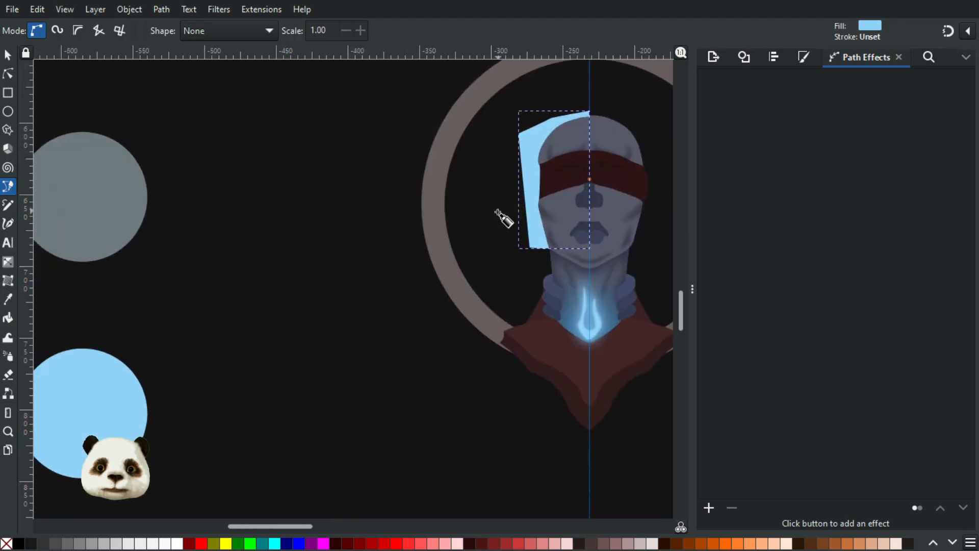
key(d)
scroll(217, 242, down, 3)
click(108, 224)
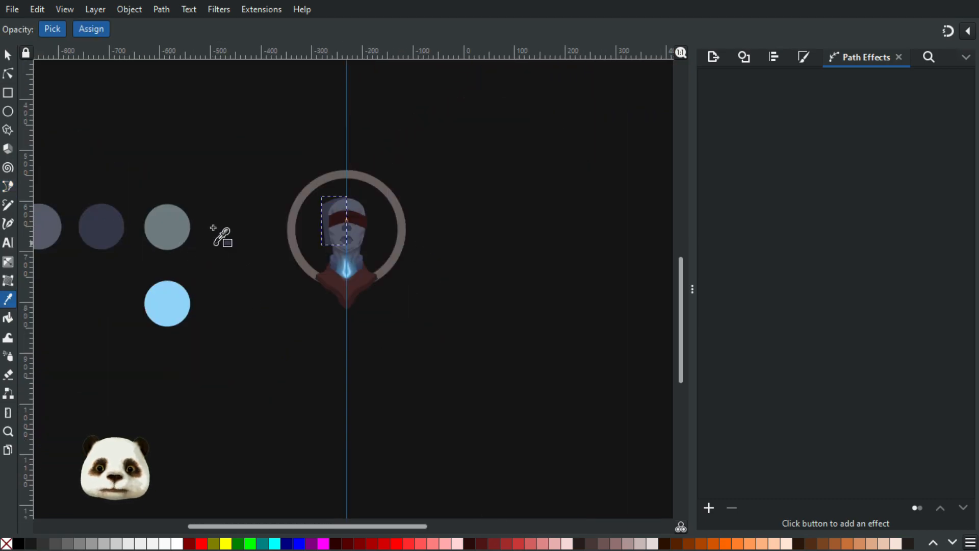
scroll(291, 204, up, 3)
scroll(306, 197, right, 5)
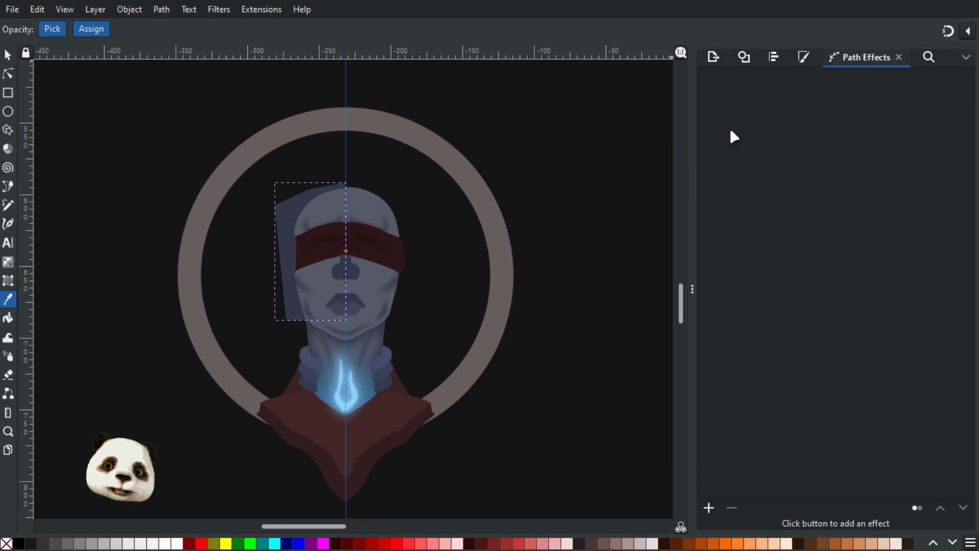
Add a Mirror symmetry path effect to the half edge shape and turn on Fuse paths.
click(709, 508)
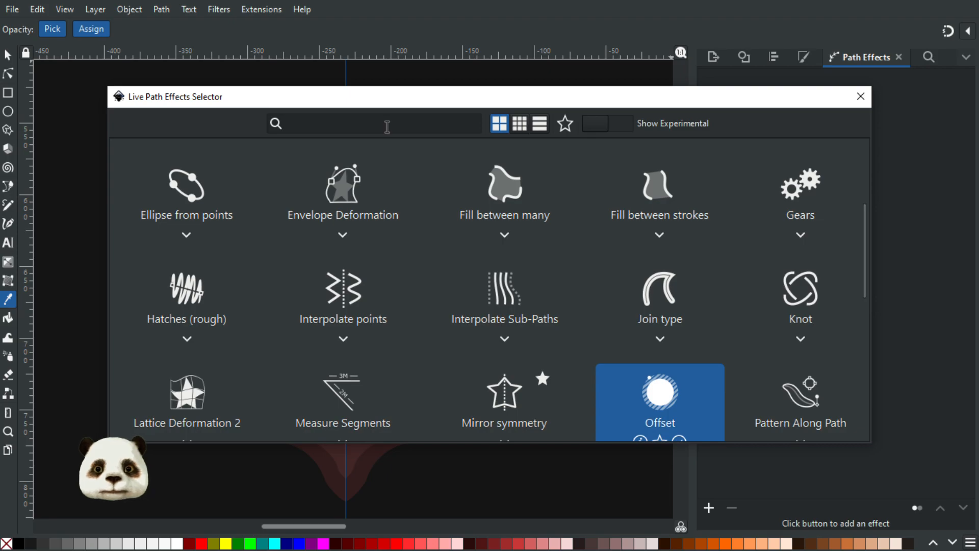
click(387, 127)
text(mir)
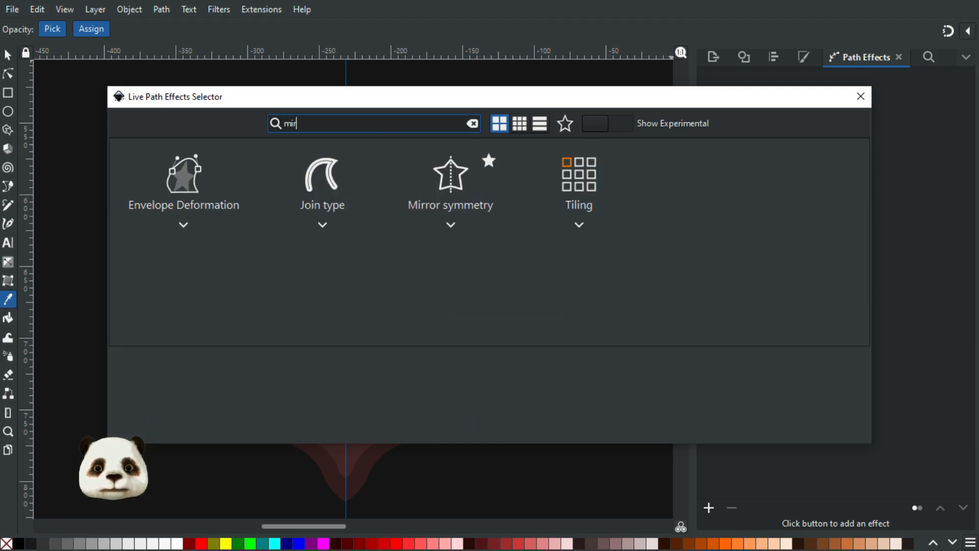
click(180, 184)
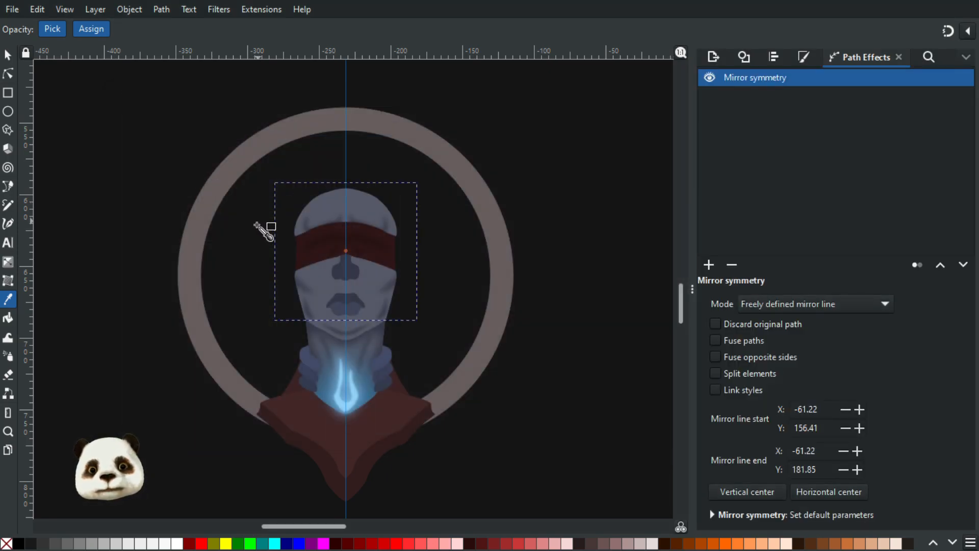
scroll(261, 229, down, 2)
scroll(265, 222, up, 4)
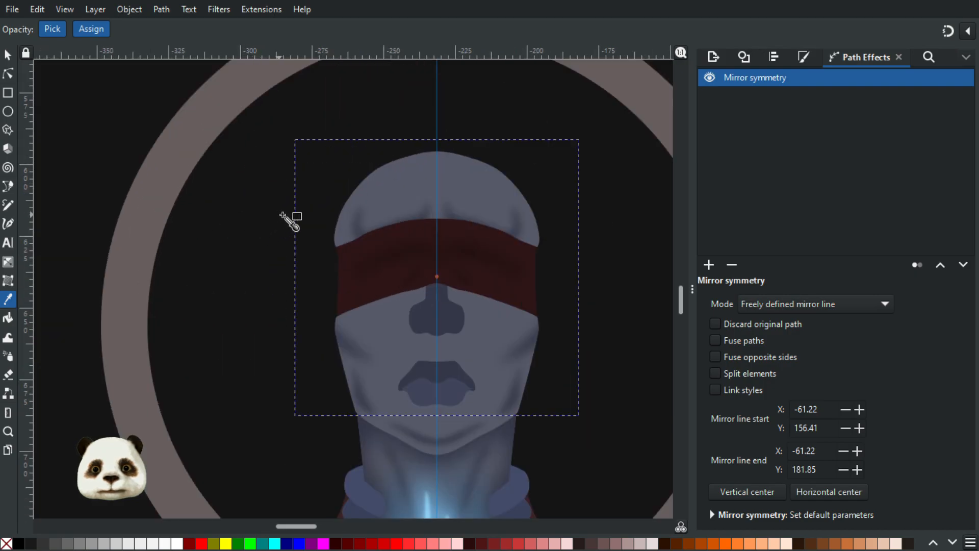
click(716, 343)
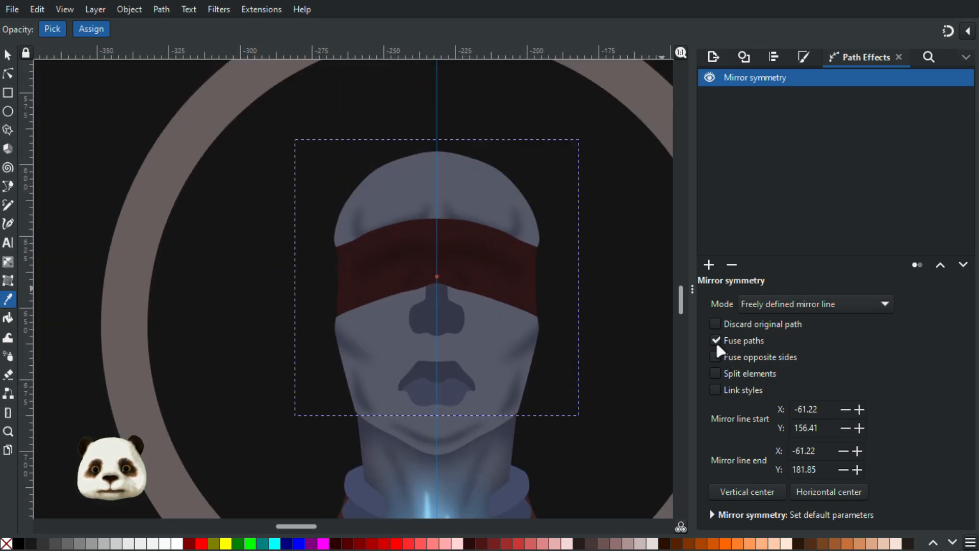
Resample the mirrored edge shape's fill from the dark blue-grey palette circle.
click(7, 55)
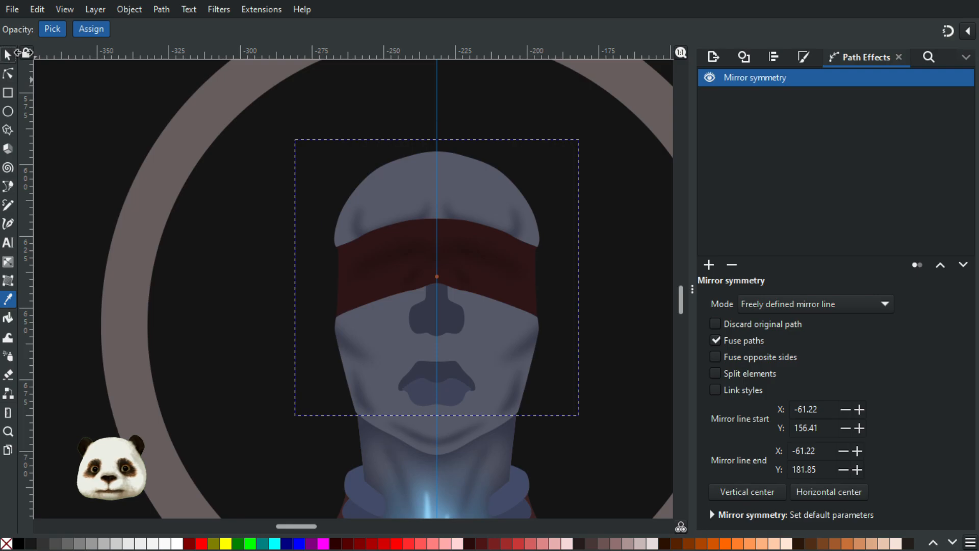
key(d)
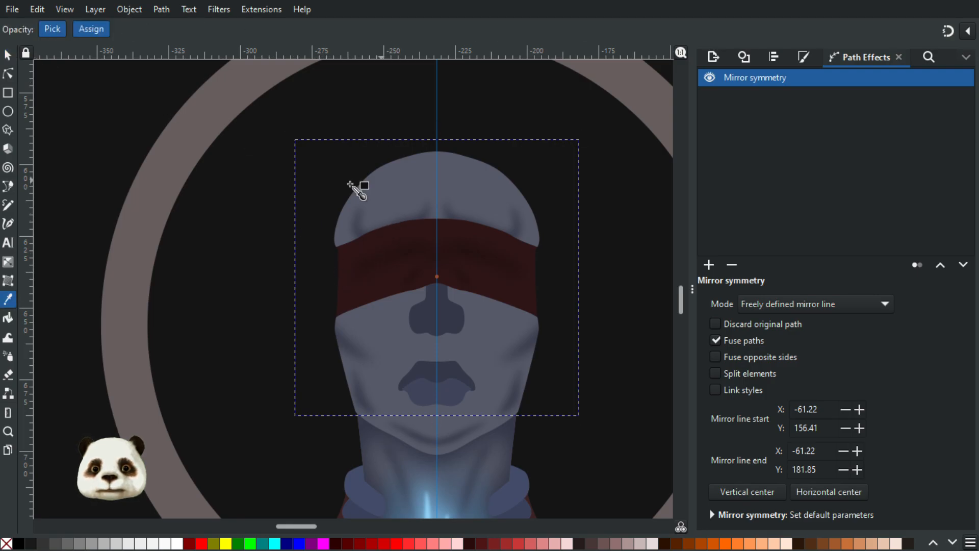
scroll(298, 202, down, 3)
drag(139, 258, 216, 249)
scroll(189, 269, down, 1)
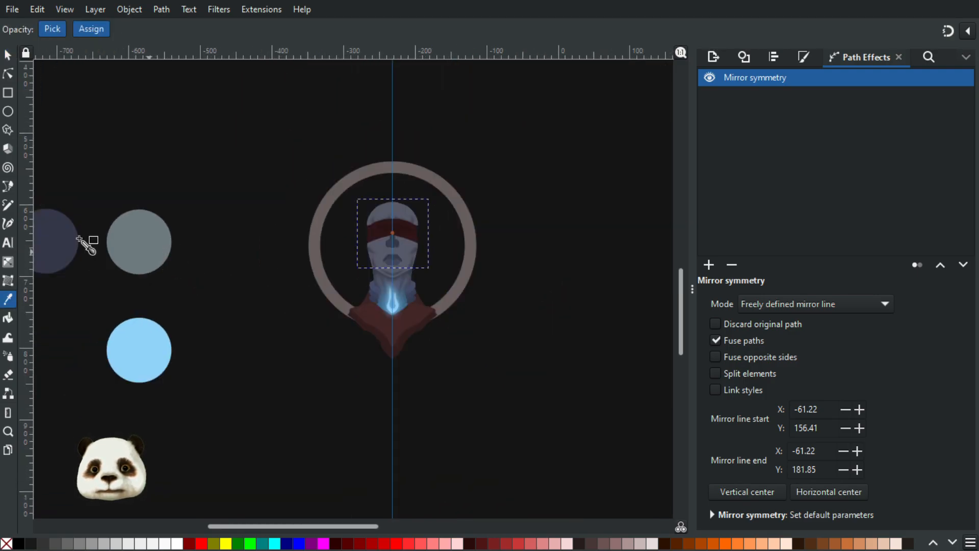
click(59, 237)
scroll(296, 267, up, 2)
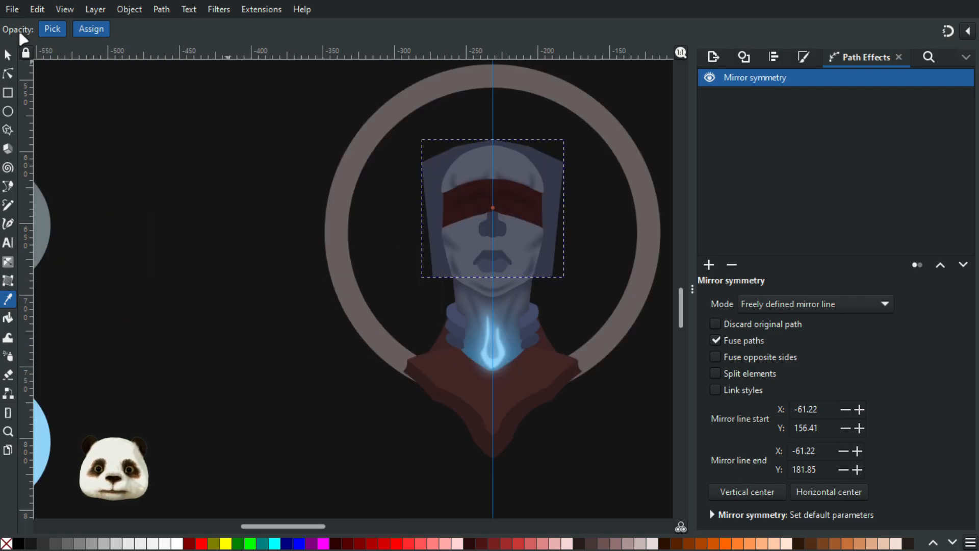
Select the mirrored edge shape and convert it to a plain path.
click(6, 60)
scroll(449, 153, up, 3)
drag(472, 207, 320, 138)
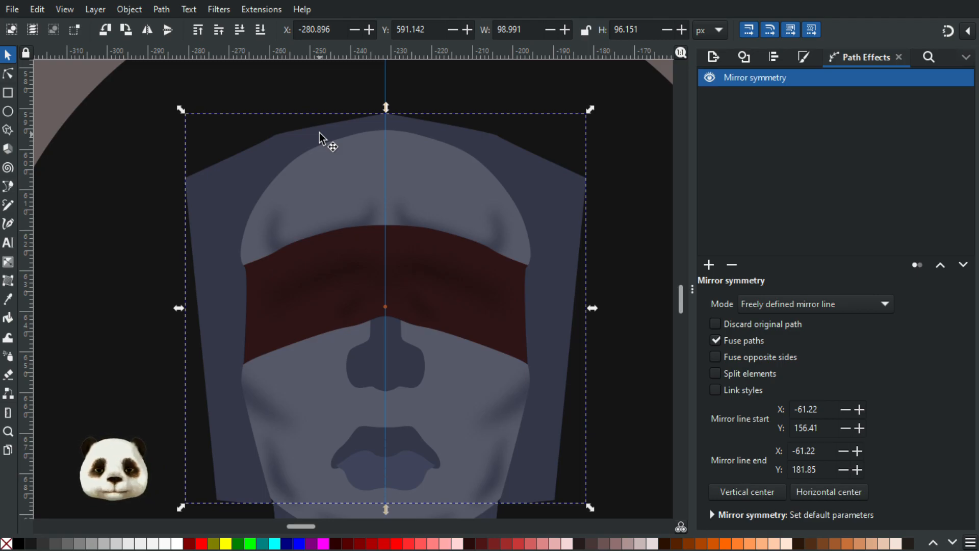
key(Delete)
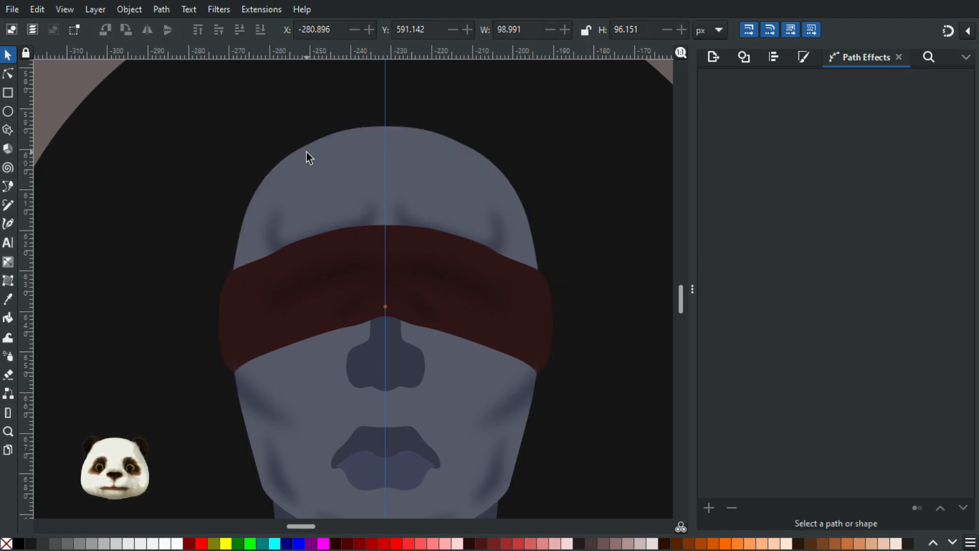
key(ctrl+z)
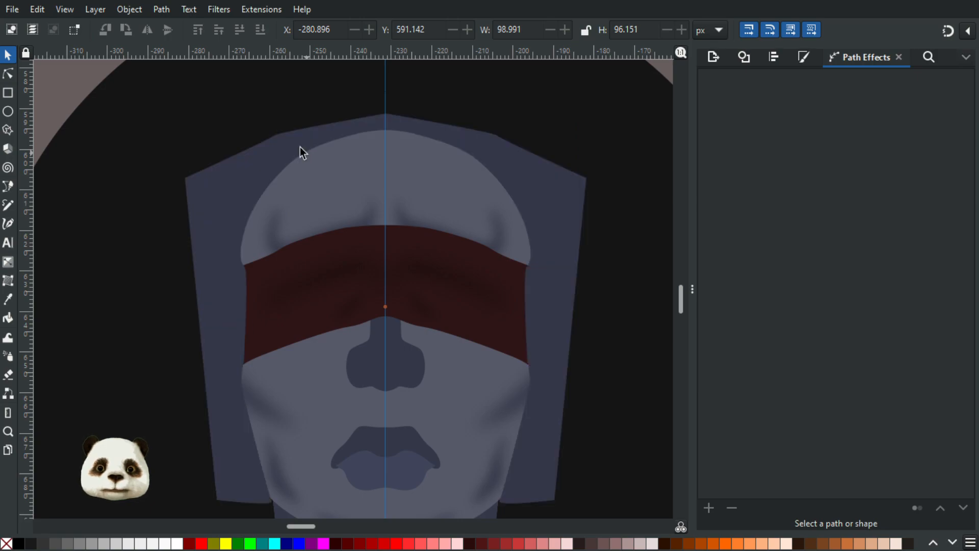
click(224, 207)
key(ctrl+shift+c)
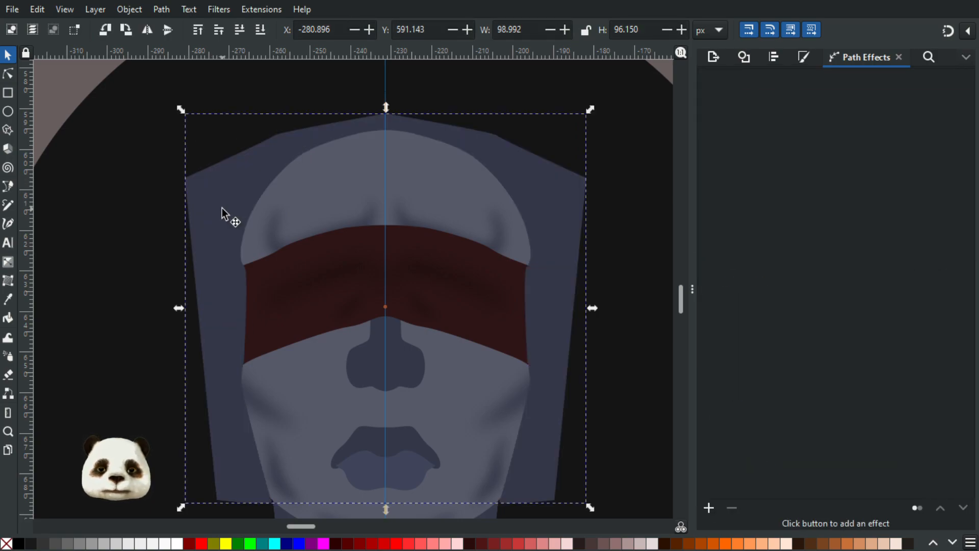
Cut the edge shape and paste it in place inside the head's clipped group so only its inner rim remains.
key(Delete)
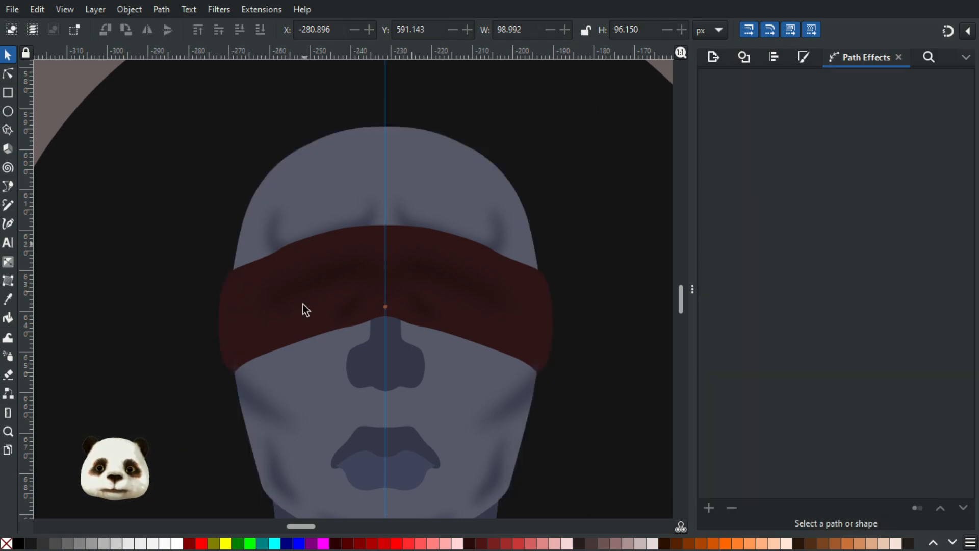
scroll(362, 339, down, 5)
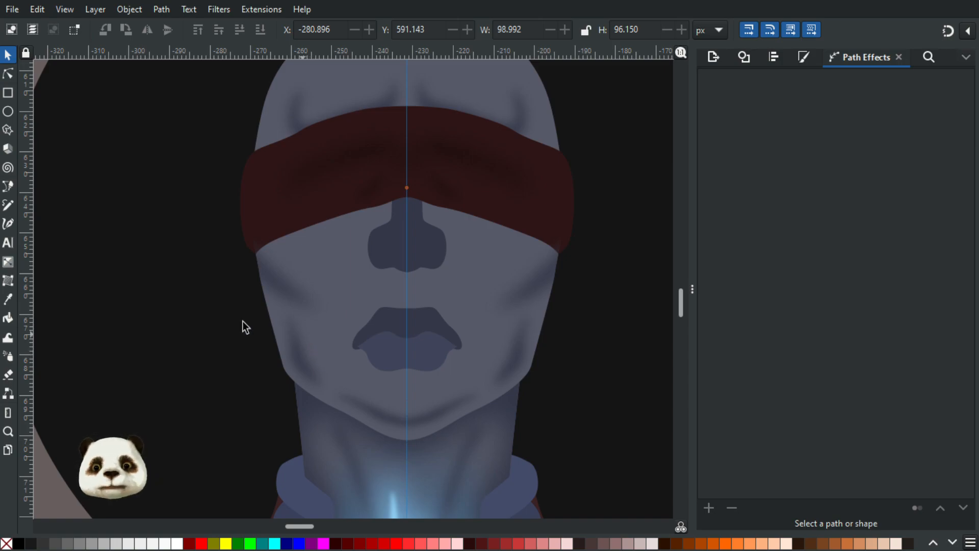
click(285, 287)
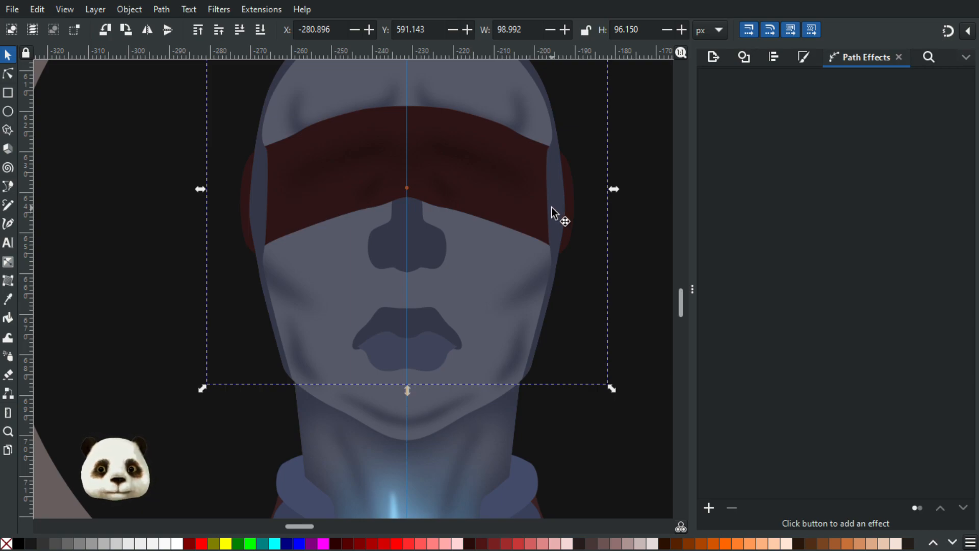
Raise the blindfold above the edge shape in the stacking order.
click(534, 212)
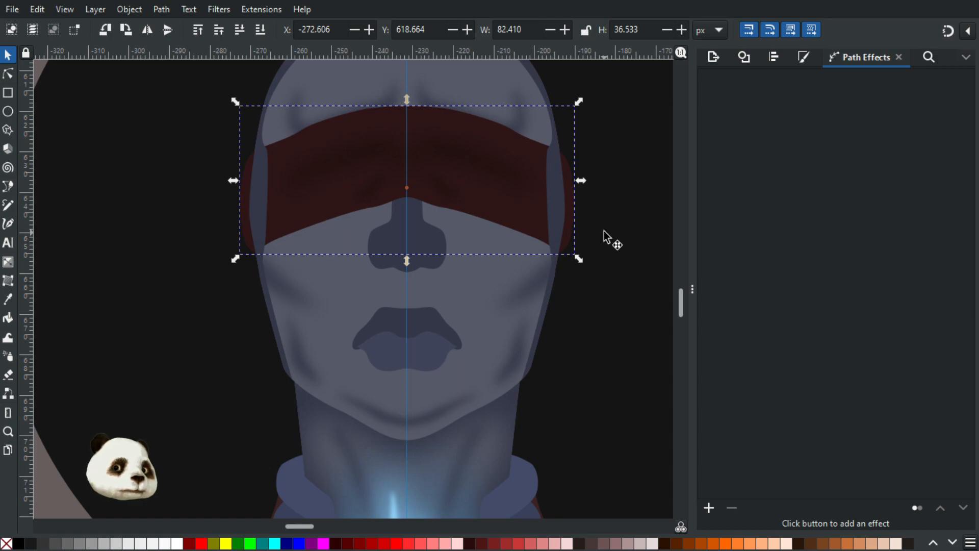
key(Page_Up)
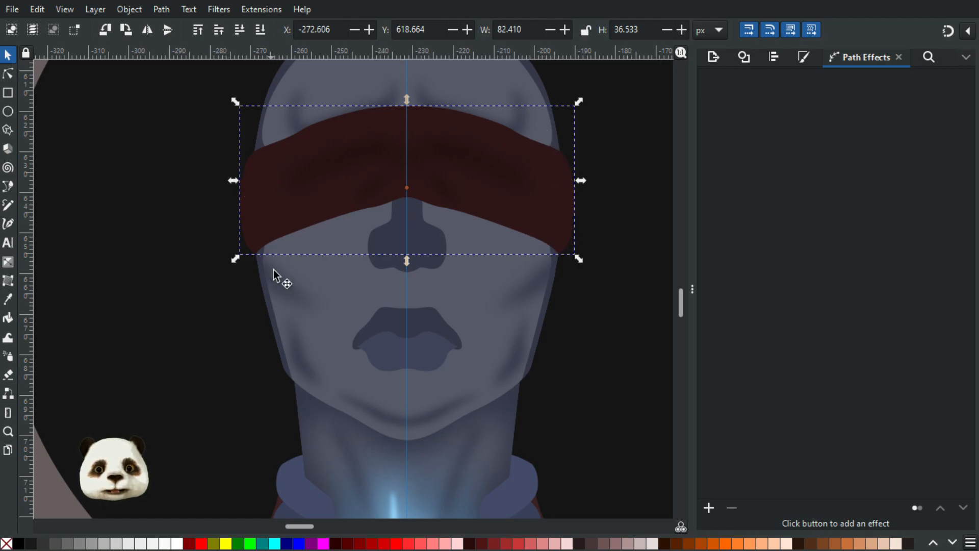
scroll(273, 270, down, 2)
scroll(267, 223, up, 2)
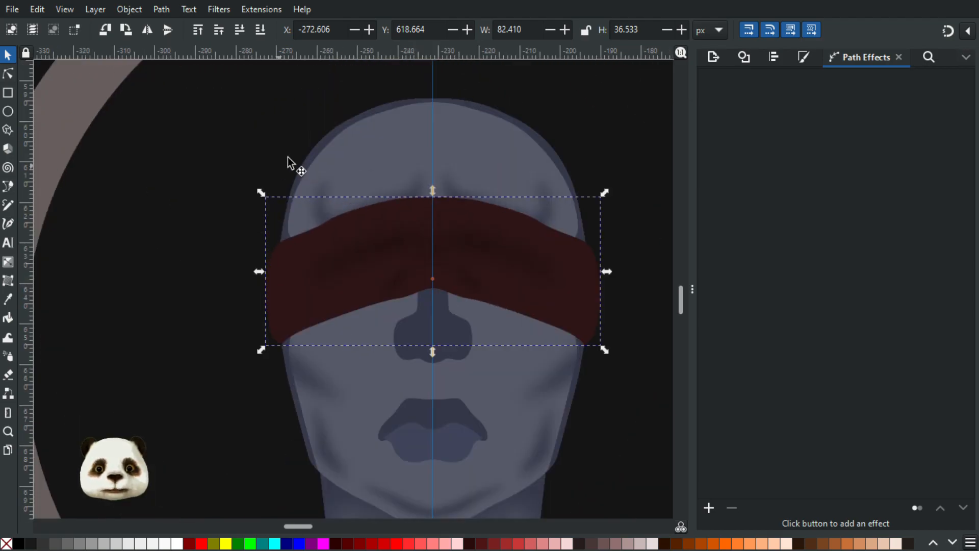
Blur the head's edge shape by 20% and darken its fill to an HSV value of 24.
click(320, 149)
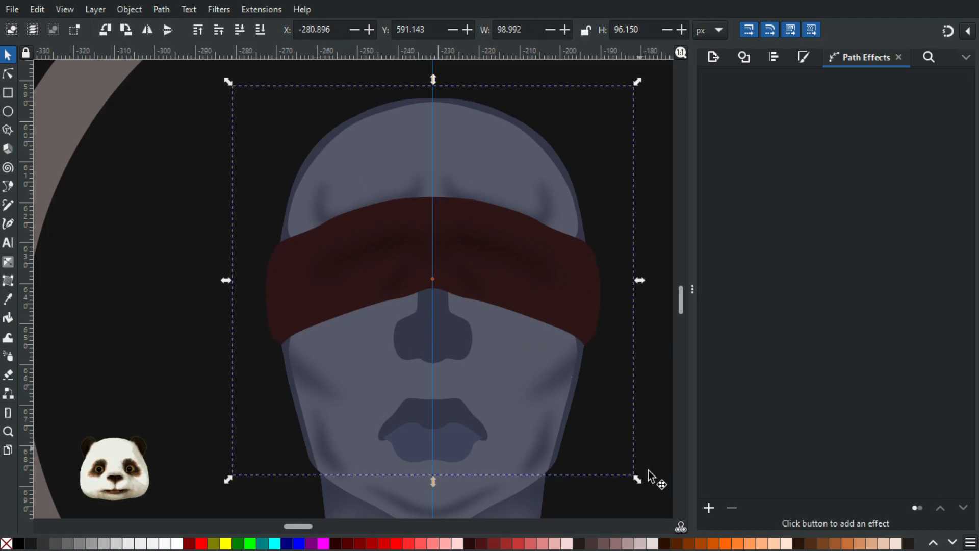
key(ctrl+shift+f)
click(746, 490)
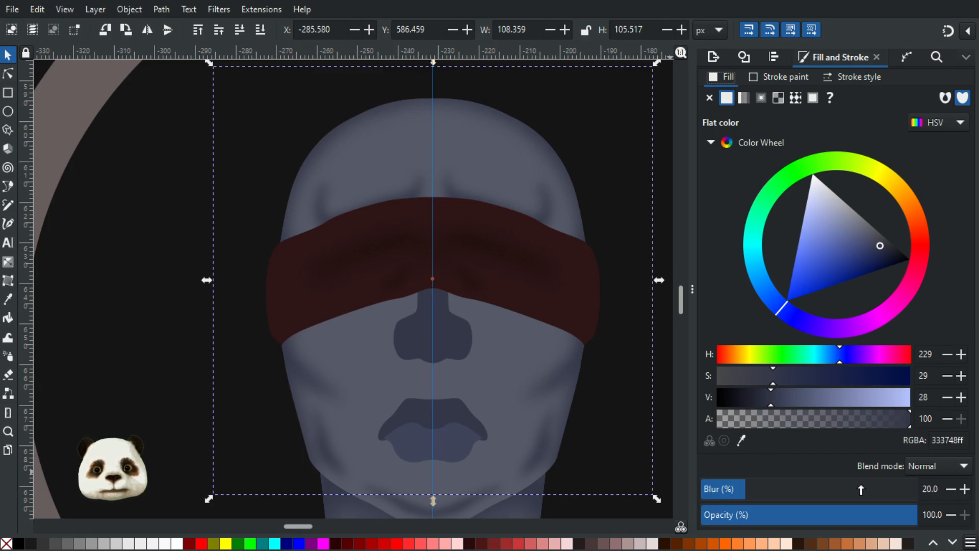
click(952, 489)
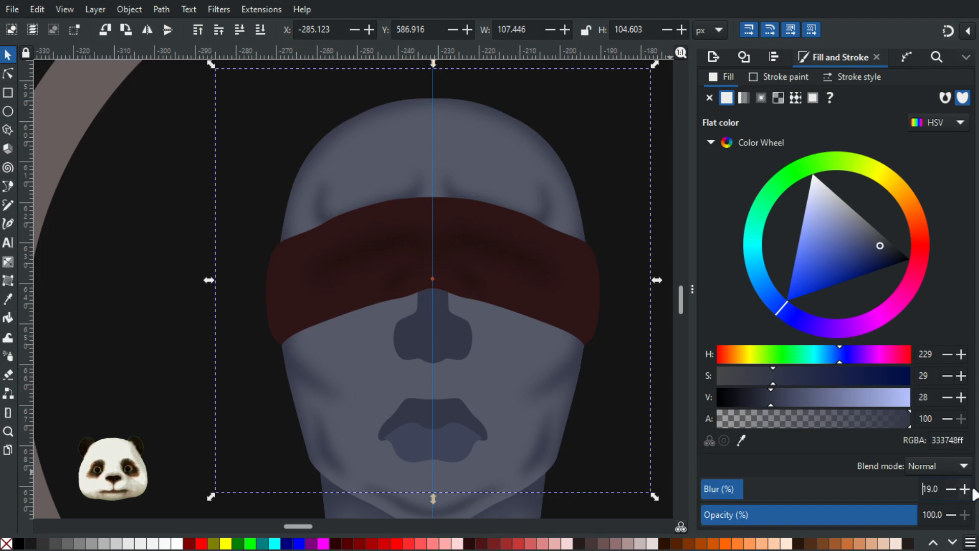
click(964, 489)
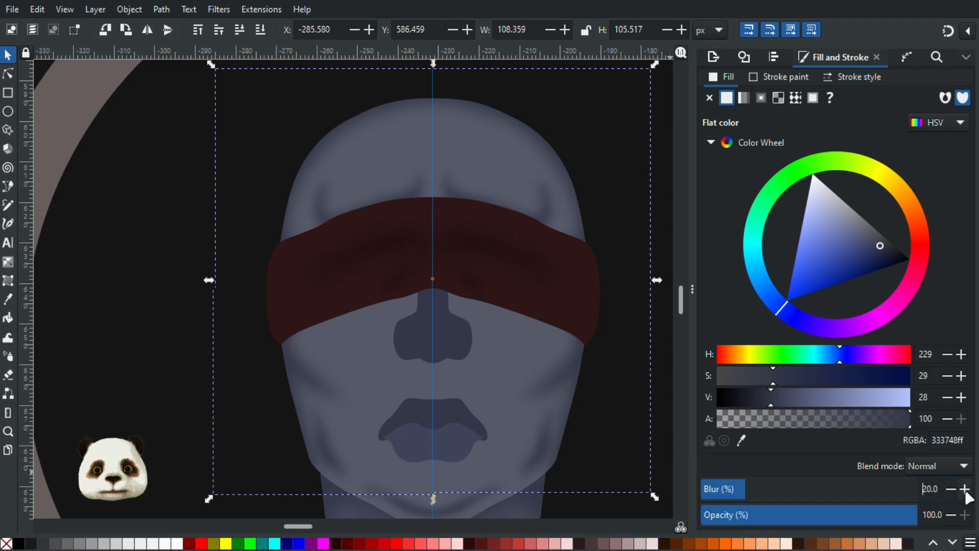
click(764, 397)
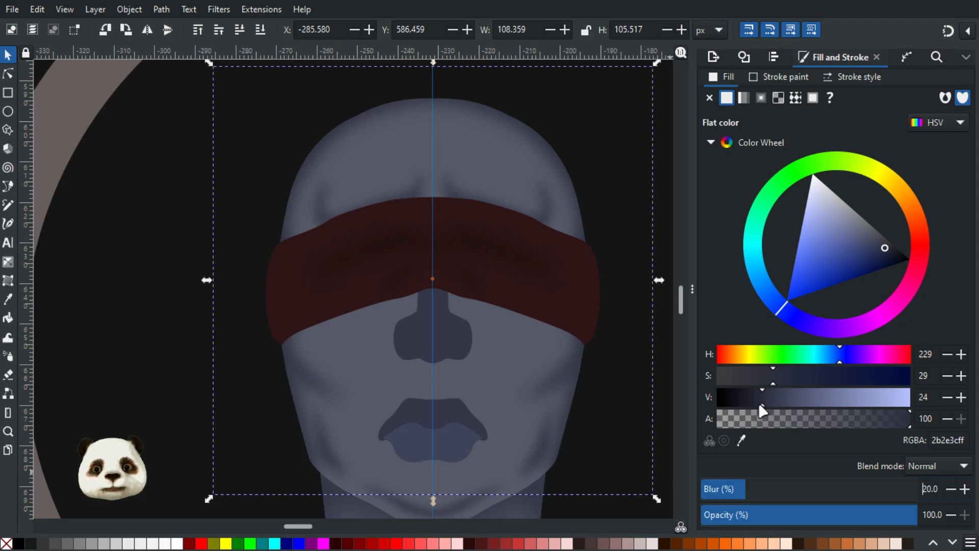
scroll(631, 410, down, 1)
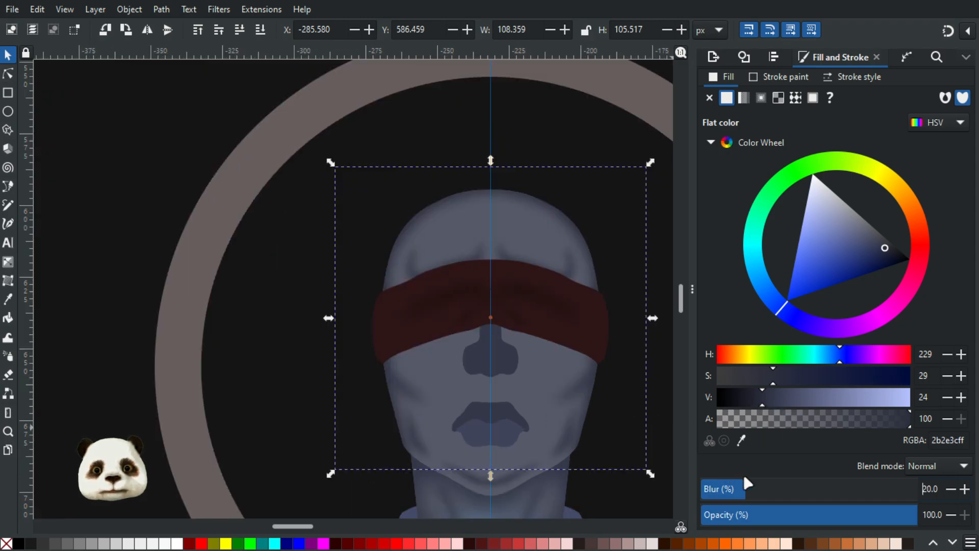
Start a Bezier path along the inside of the jawline, curving through the chin's centre and up towards the opposite jaw corner.
scroll(604, 266, down, 3)
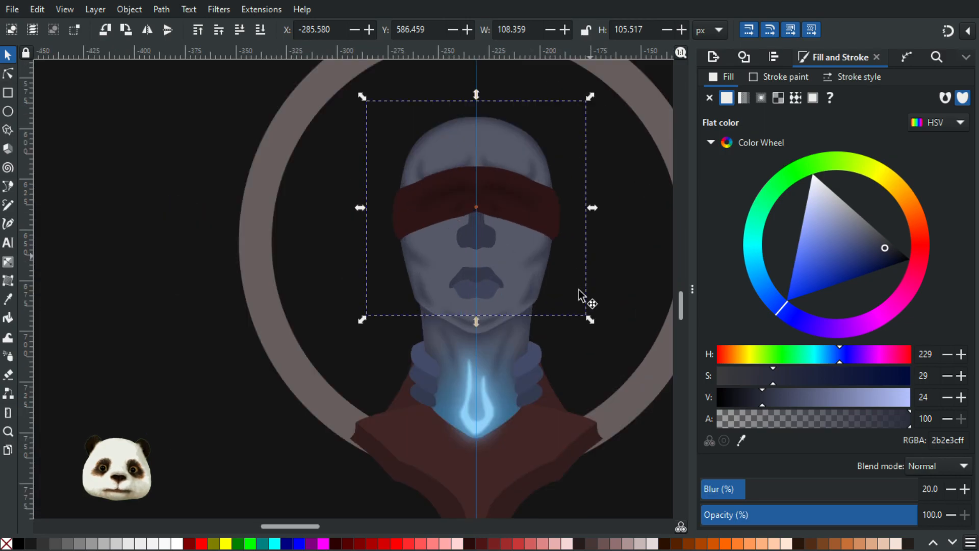
scroll(584, 293, up, 3)
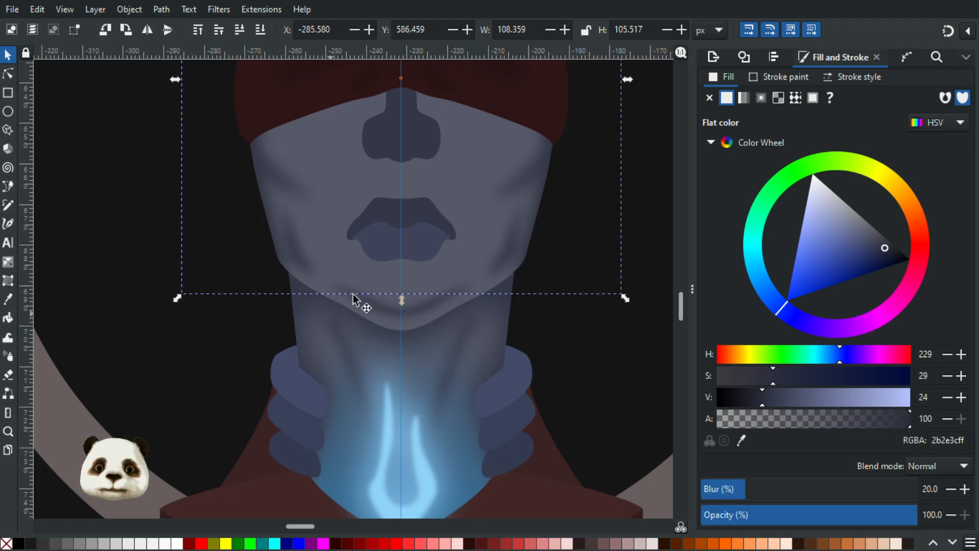
scroll(352, 299, up, 1)
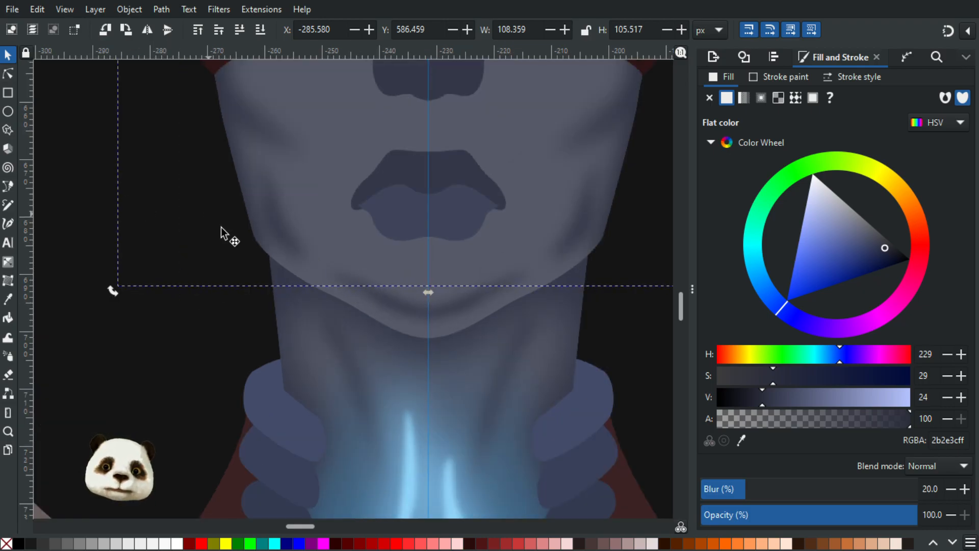
click(212, 329)
key(r)
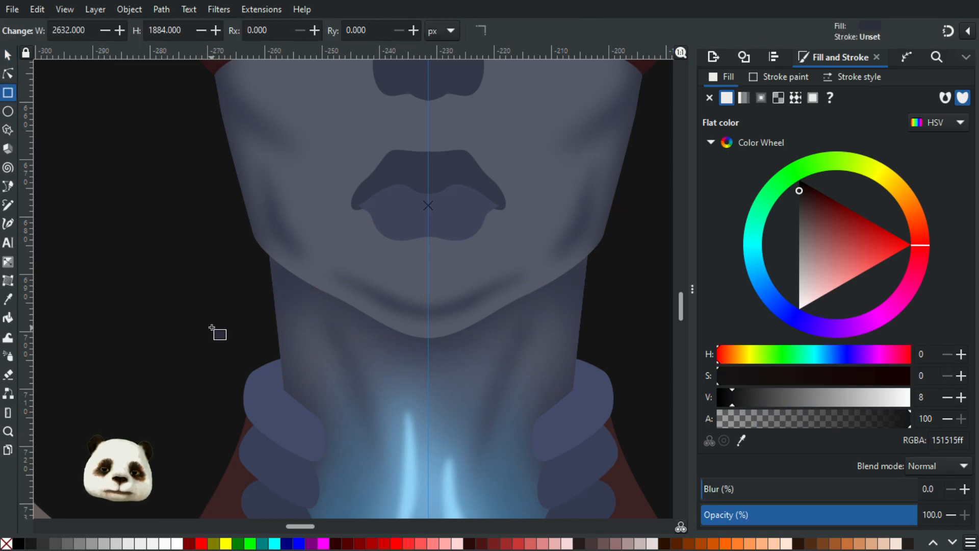
key(n)
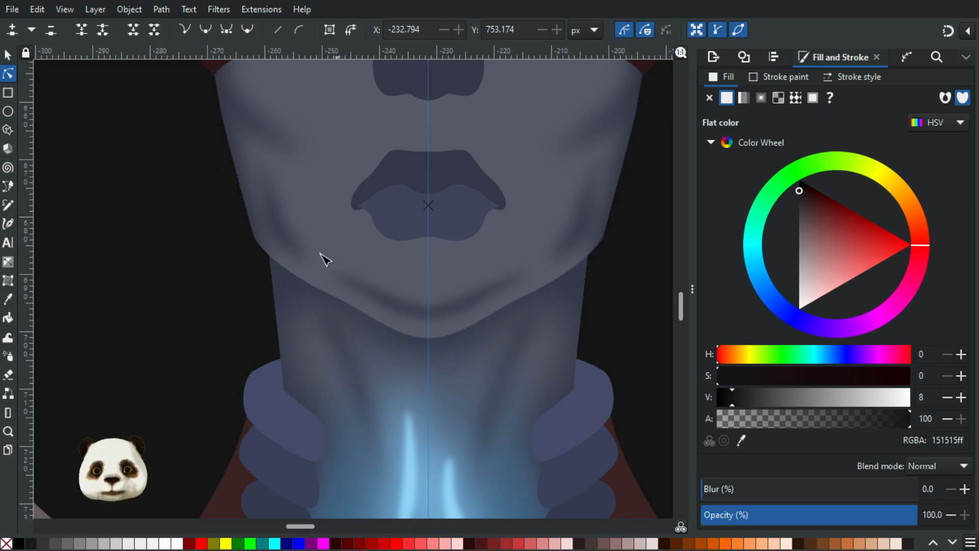
key(b)
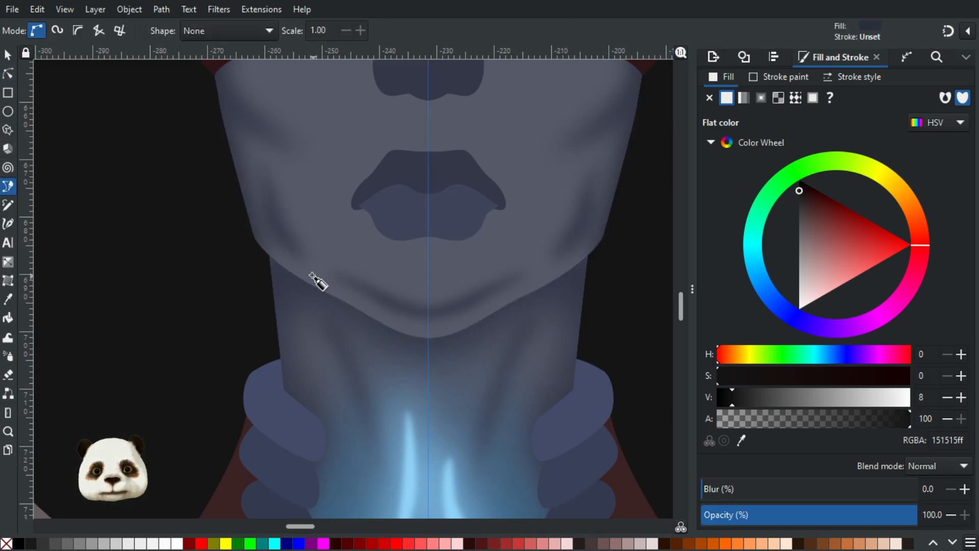
click(312, 275)
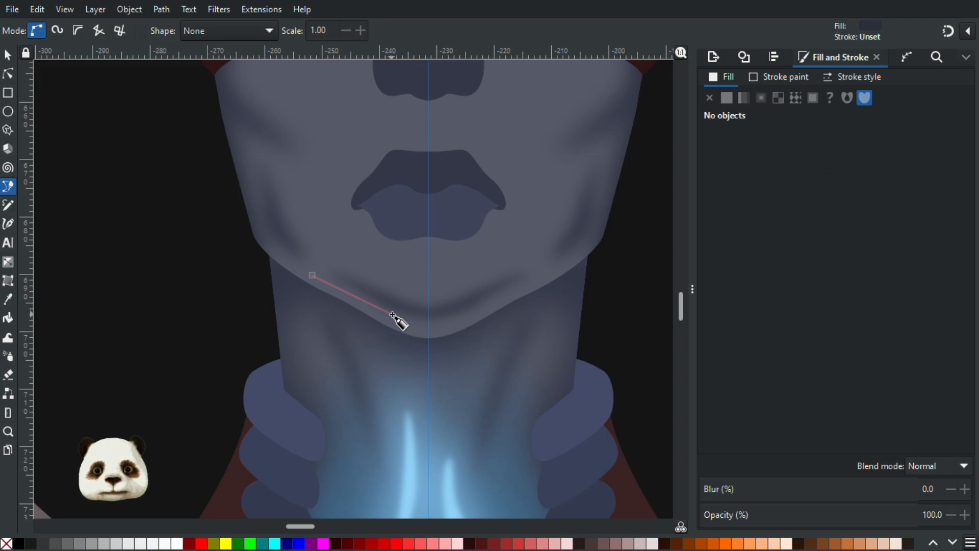
drag(392, 315, 408, 318)
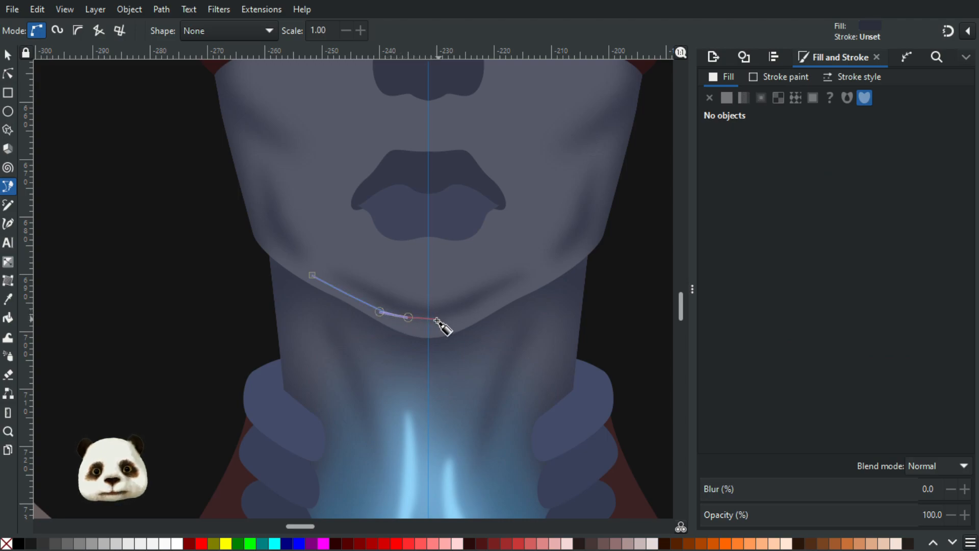
key(BackSpace)
drag(427, 322, 451, 322)
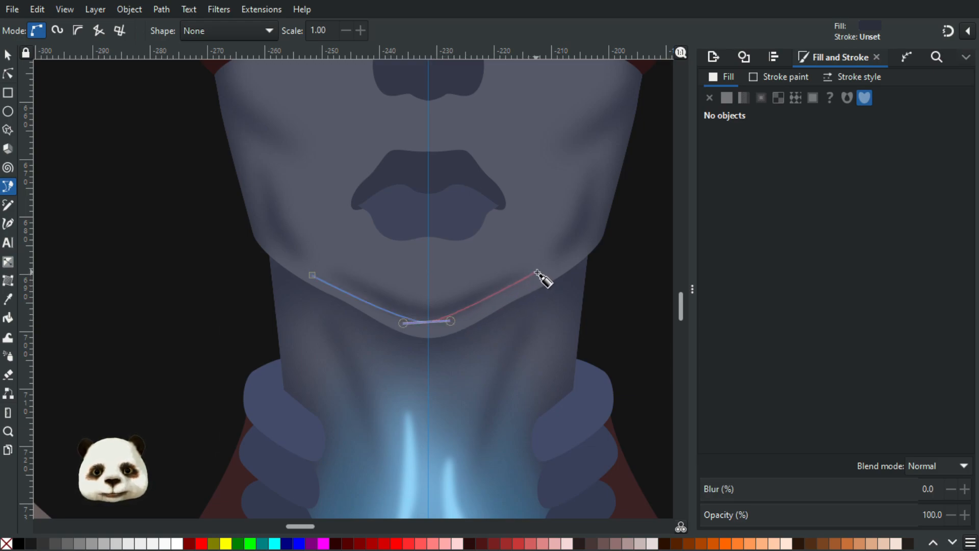
drag(539, 272, 552, 267)
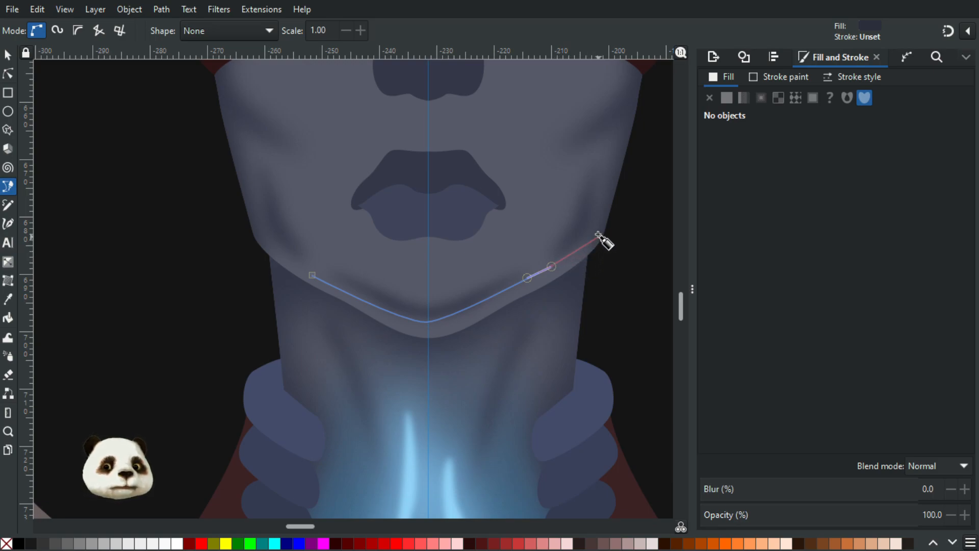
Continue the path around the jaw corner, back beneath the chin, and close it as a crescent along the jawline.
drag(588, 259, 584, 276)
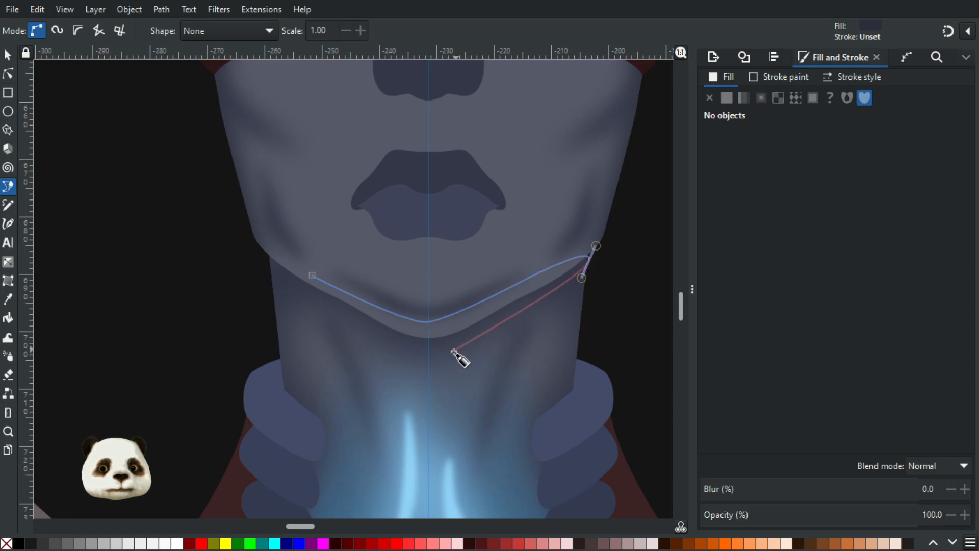
drag(449, 353, 422, 355)
drag(312, 301, 298, 287)
drag(276, 255, 291, 261)
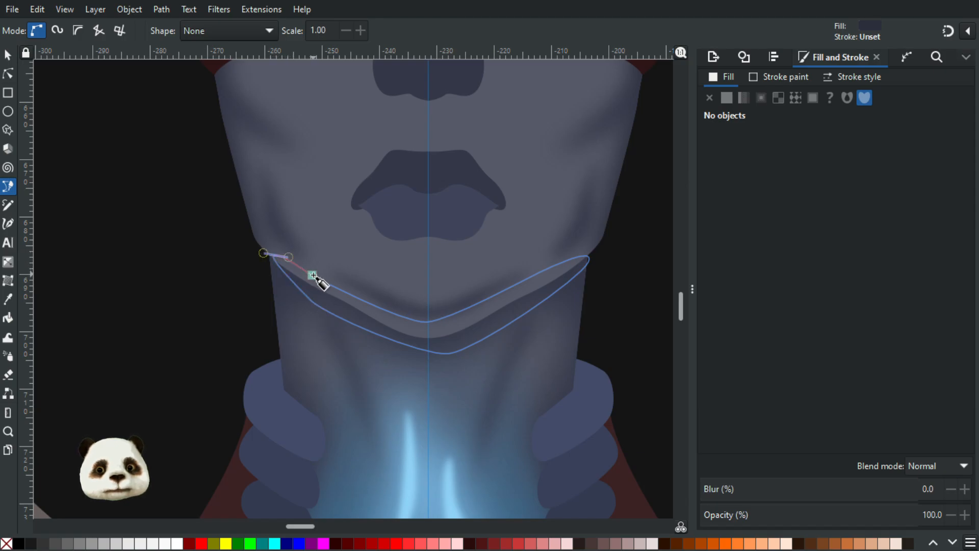
click(312, 276)
scroll(342, 299, down, 3)
scroll(339, 306, up, 3)
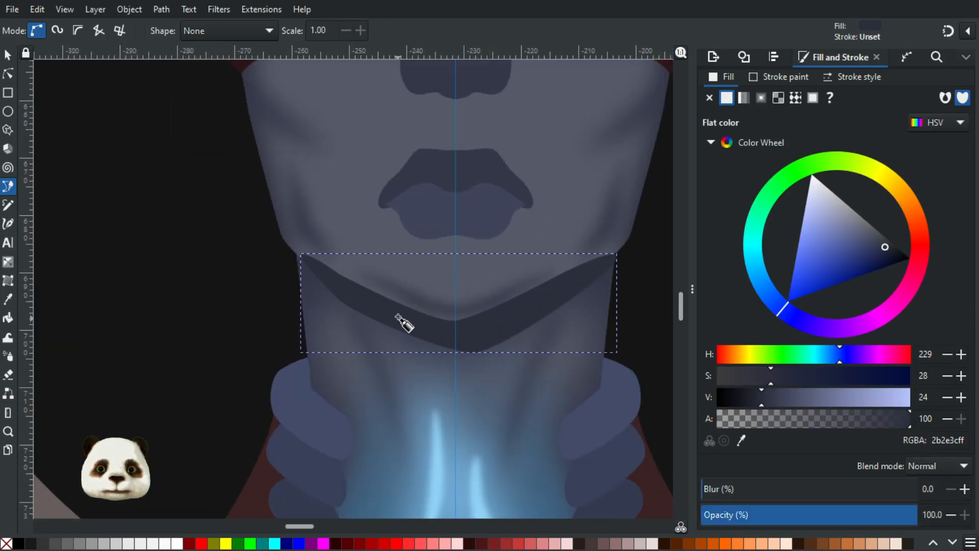
Make the crescent's upper centre node symmetric and shift its upper node on the jaw slightly towards the centre.
click(11, 71)
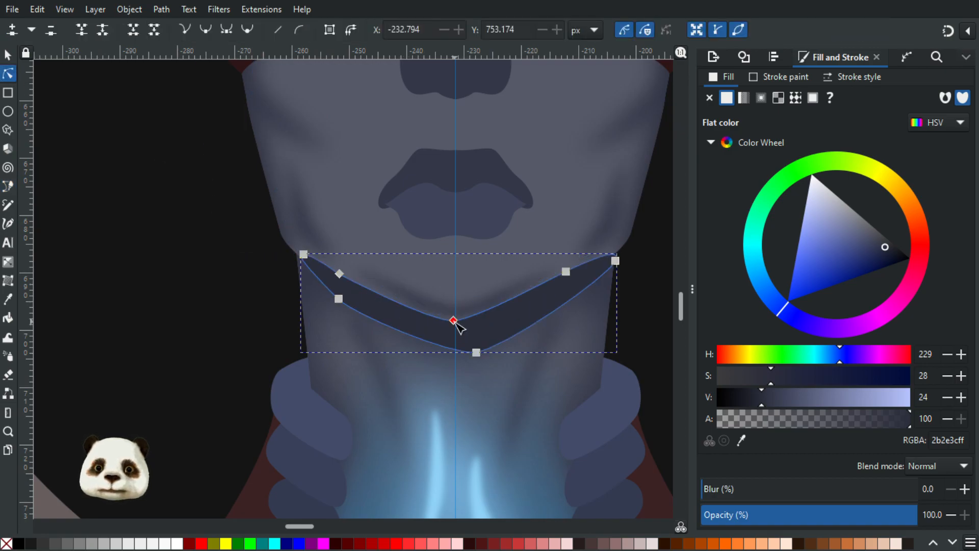
click(455, 322)
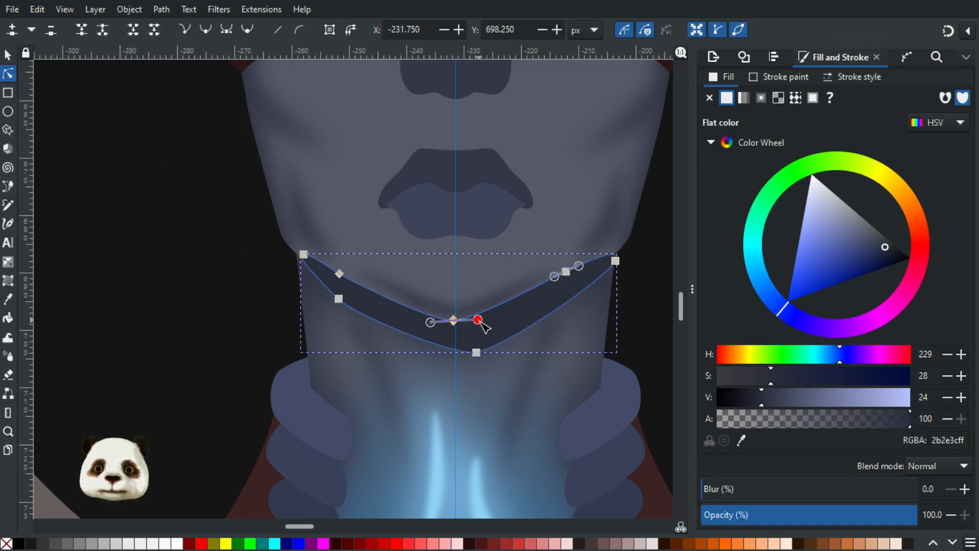
drag(478, 320, 481, 324)
key(ctrl+z)
key(shift+y)
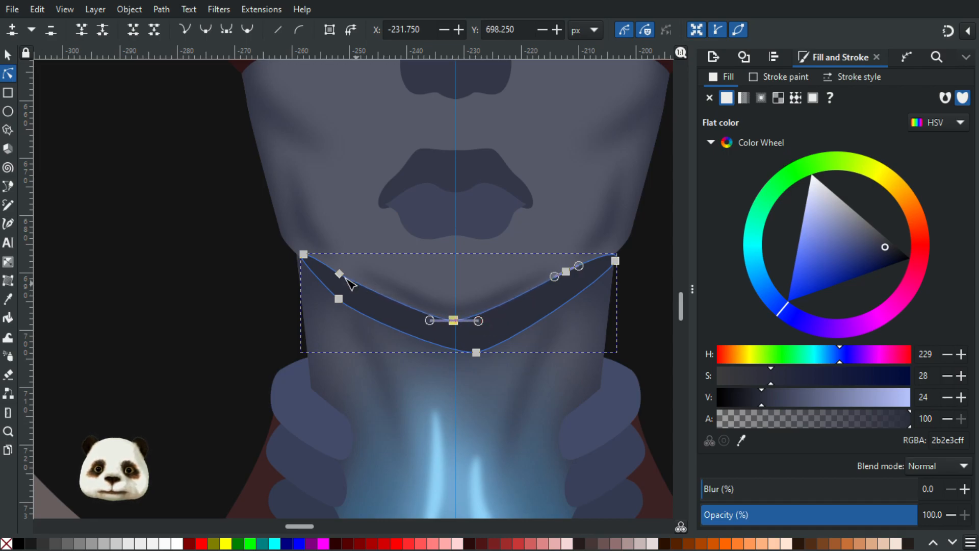
drag(340, 276, 353, 278)
click(143, 235)
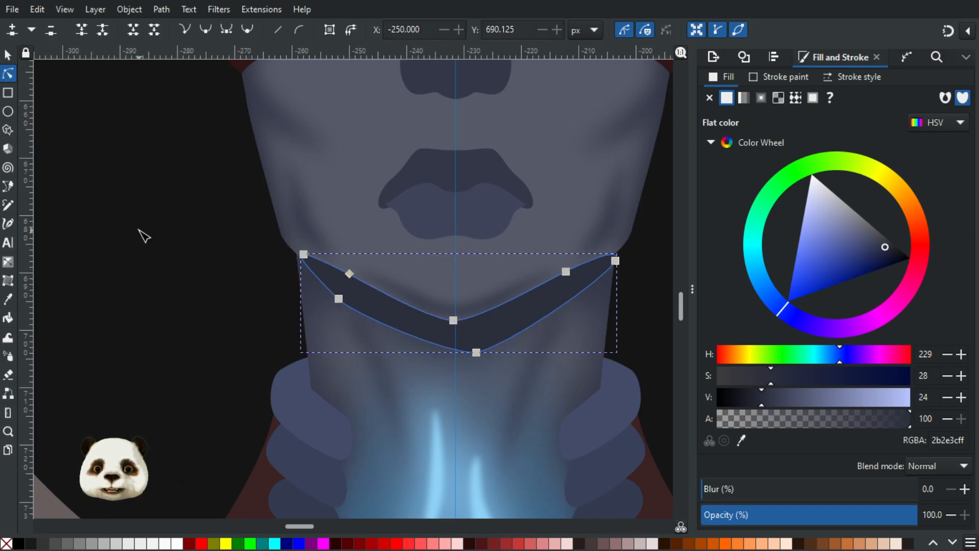
click(148, 242)
scroll(148, 282, down, 2)
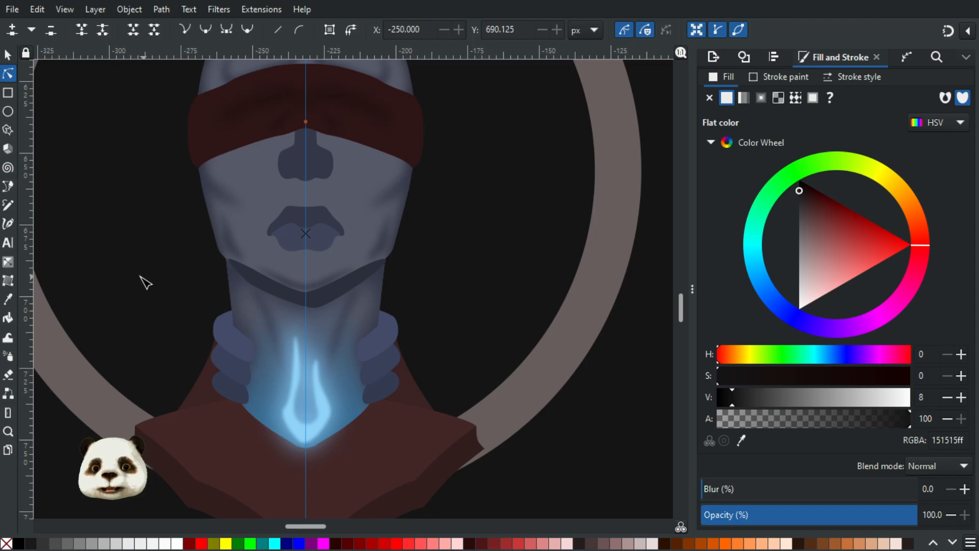
Cut the chin crescent and paste it in place inside the head's clipped group.
click(9, 53)
click(259, 279)
key(Delete)
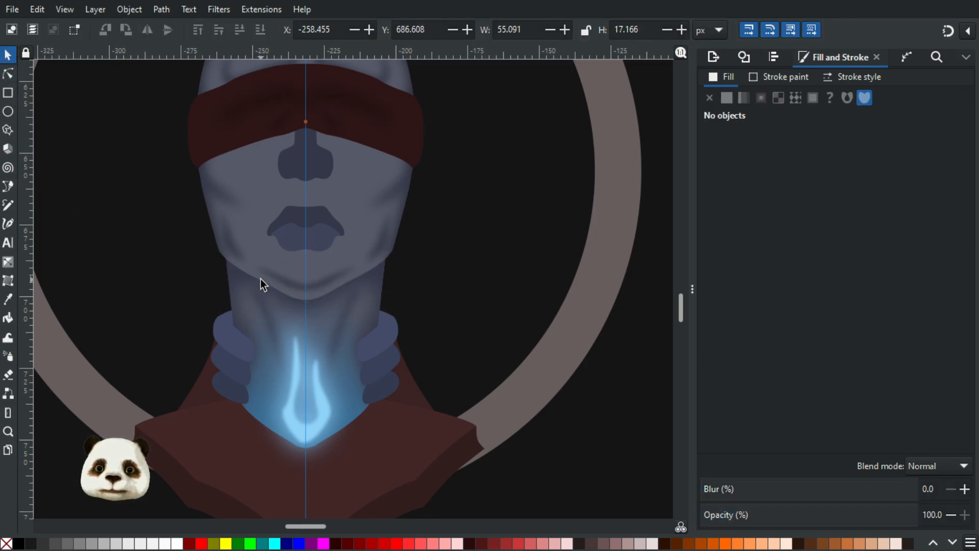
click(212, 189)
key(Escape)
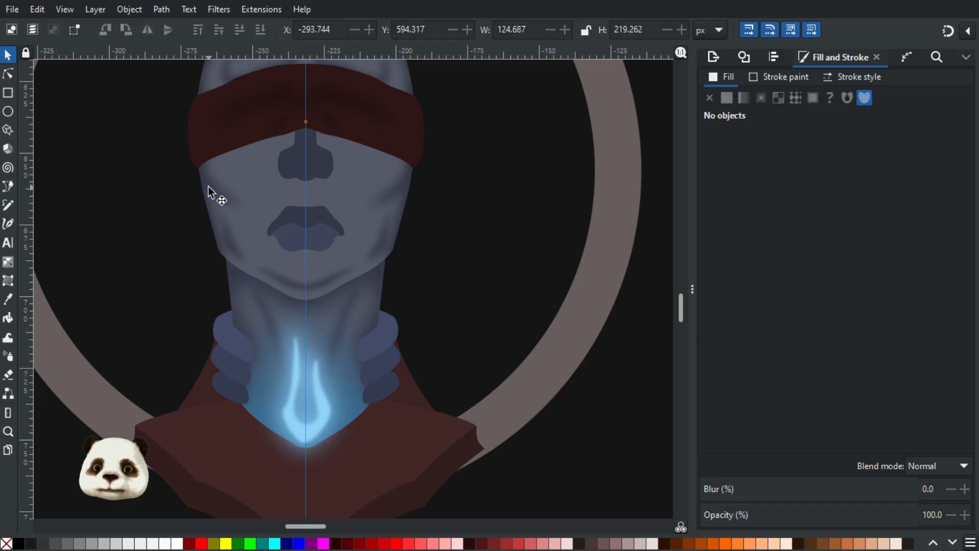
click(215, 189)
key(ctrl+z)
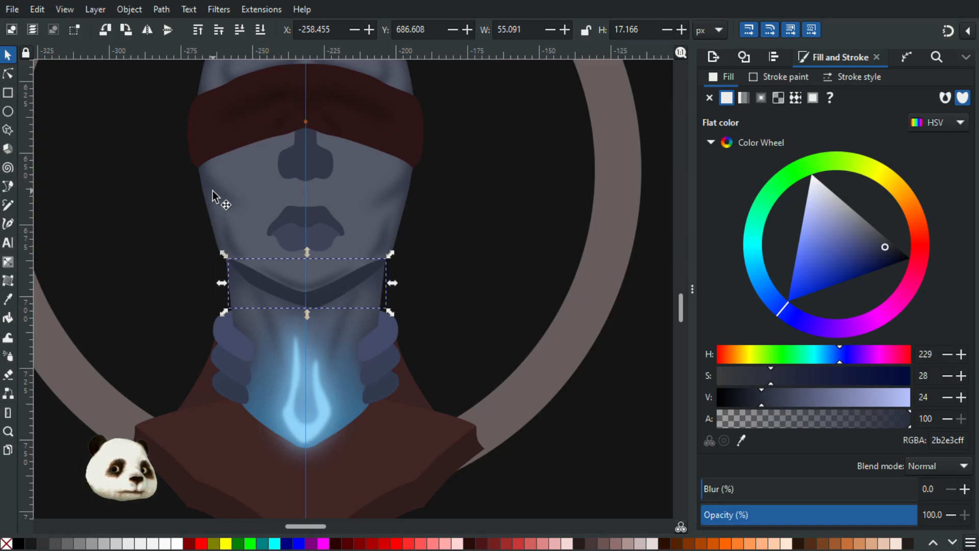
key(Escape)
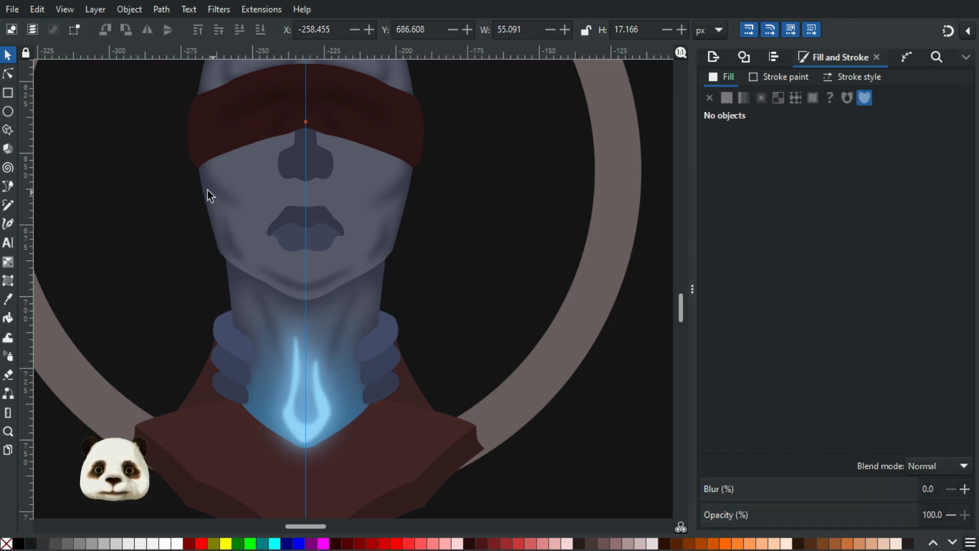
click(212, 189)
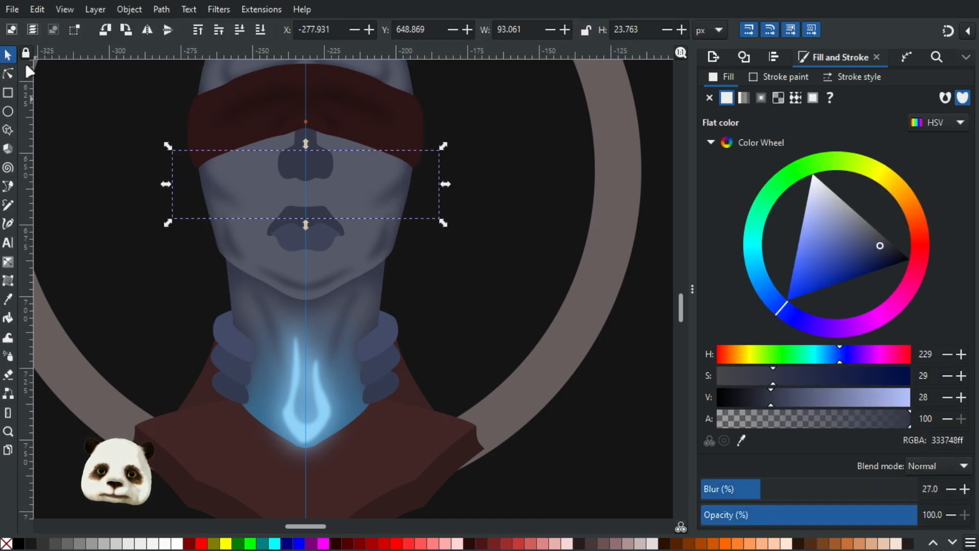
key(Tab)
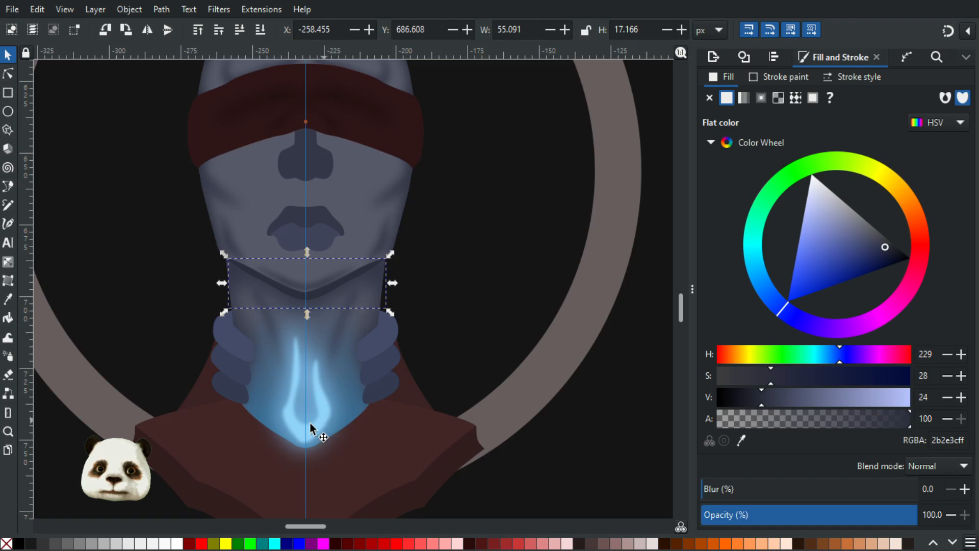
Fill the chin crescent with the light blue sampled from the neck flame and blur it by 30%.
key(d)
scroll(203, 376, down, 3)
drag(186, 368, 442, 354)
click(172, 419)
scroll(506, 353, up, 2)
scroll(505, 341, up, 1)
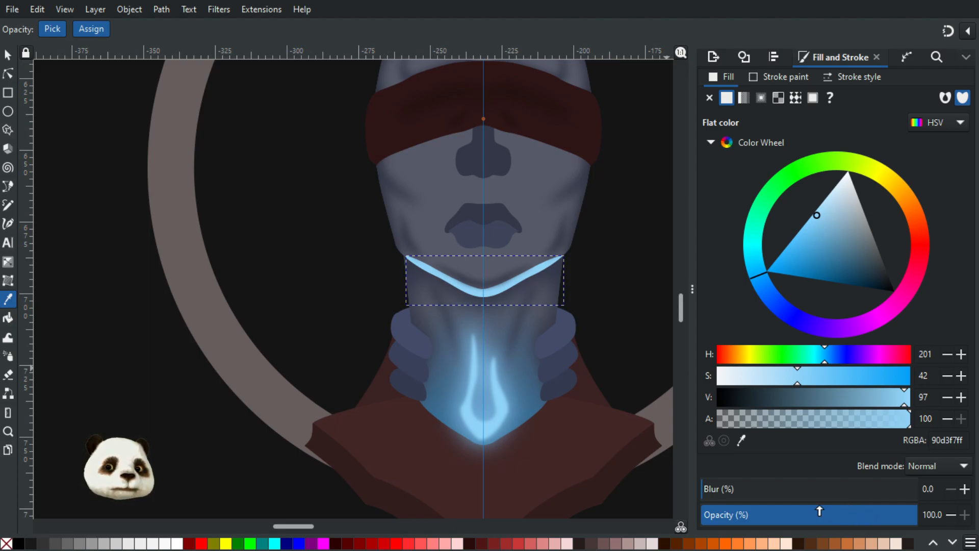
drag(756, 491, 794, 495)
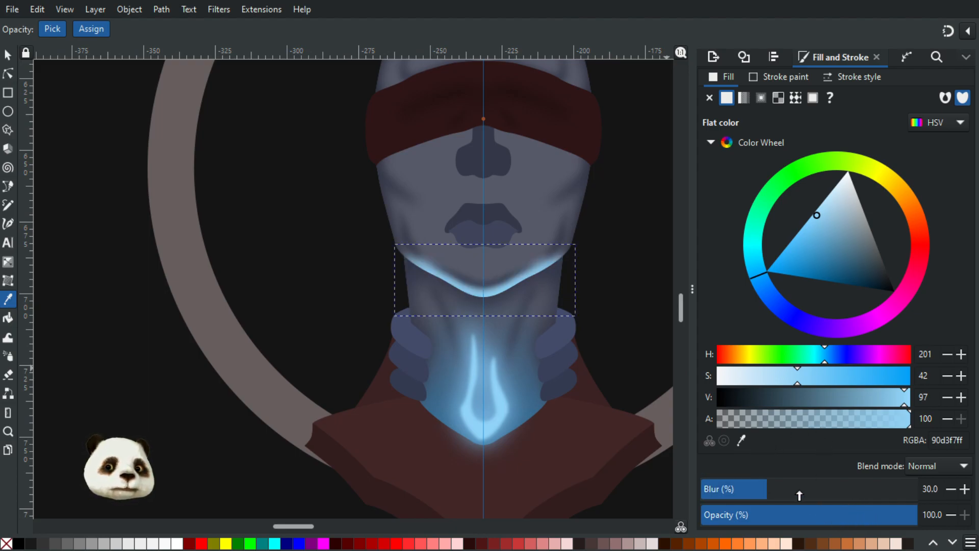
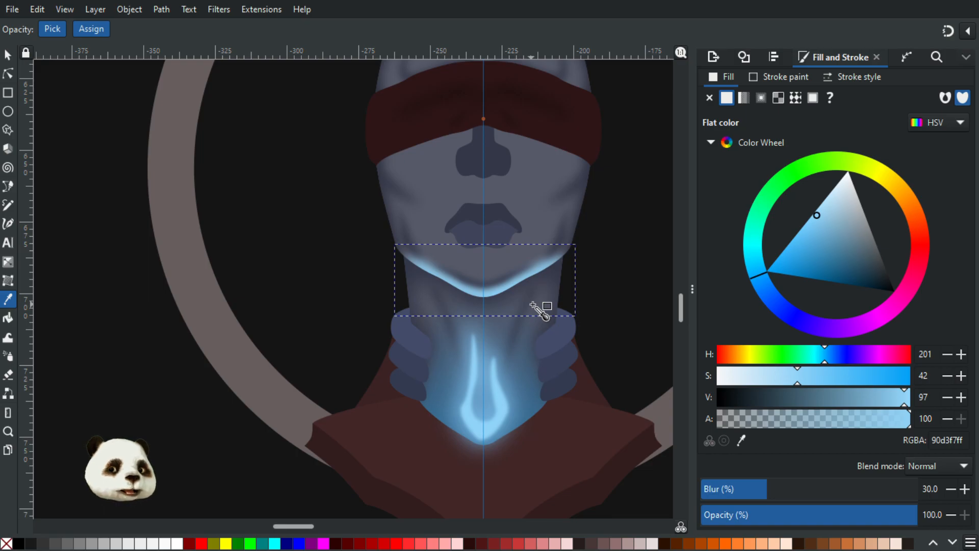
Apply a horizontal linear gradient across the chin glow, make its end stop fully opaque and add a stop at the centre.
key(g)
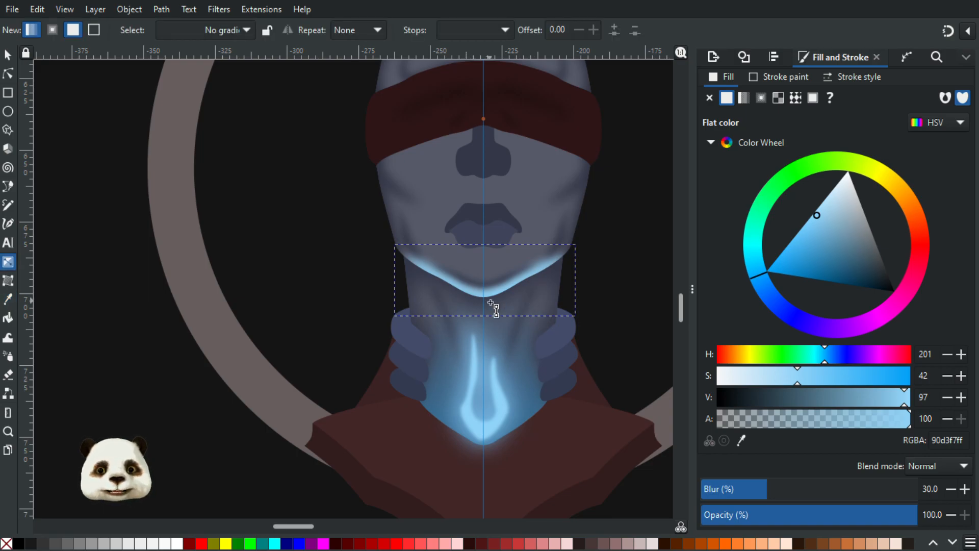
ctrl+scroll(536, 283, up, 2)
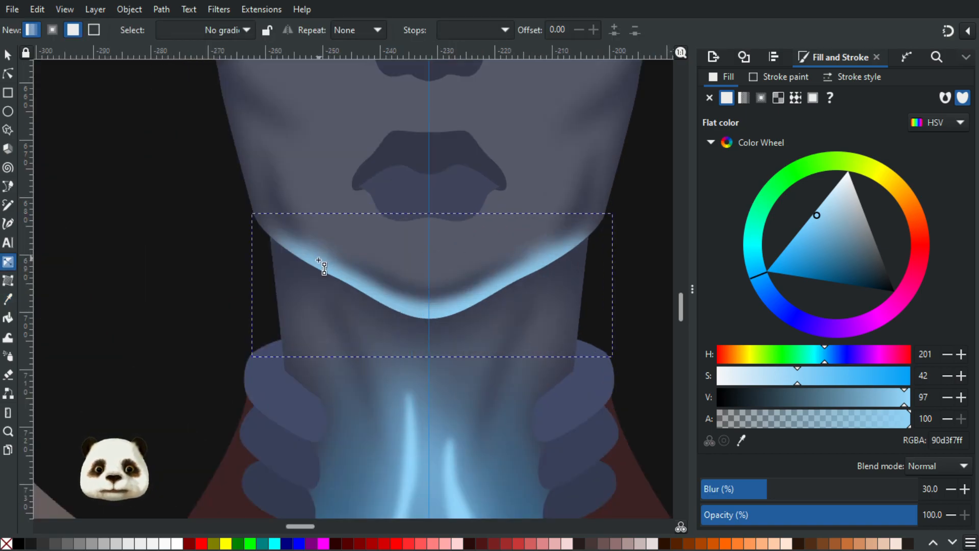
drag(314, 260, 439, 267)
drag(522, 272, 544, 262)
click(544, 260)
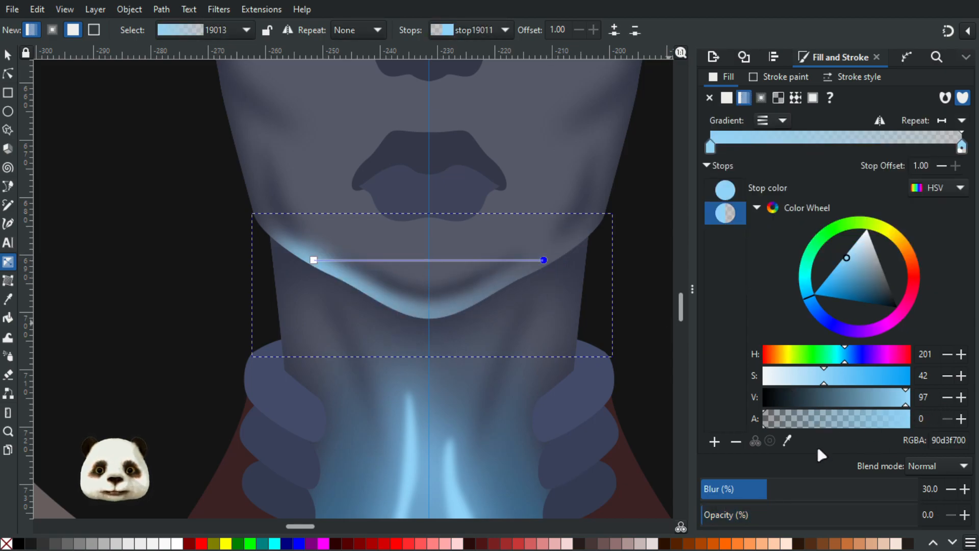
drag(873, 421, 937, 420)
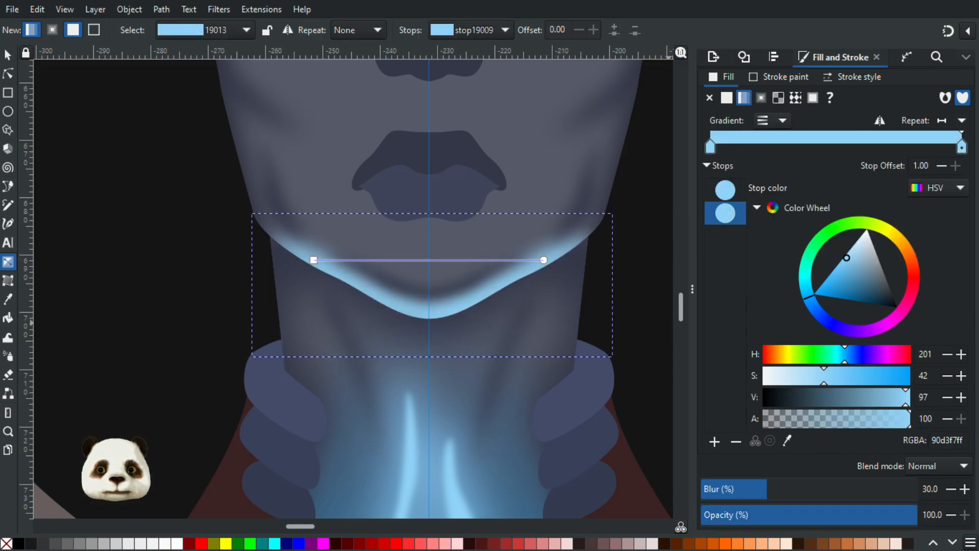
double_click(431, 261)
Set the alpha of both outer gradient stops to 0 so the chin glow fades out towards the jaw corners.
click(544, 261)
drag(860, 426, 775, 422)
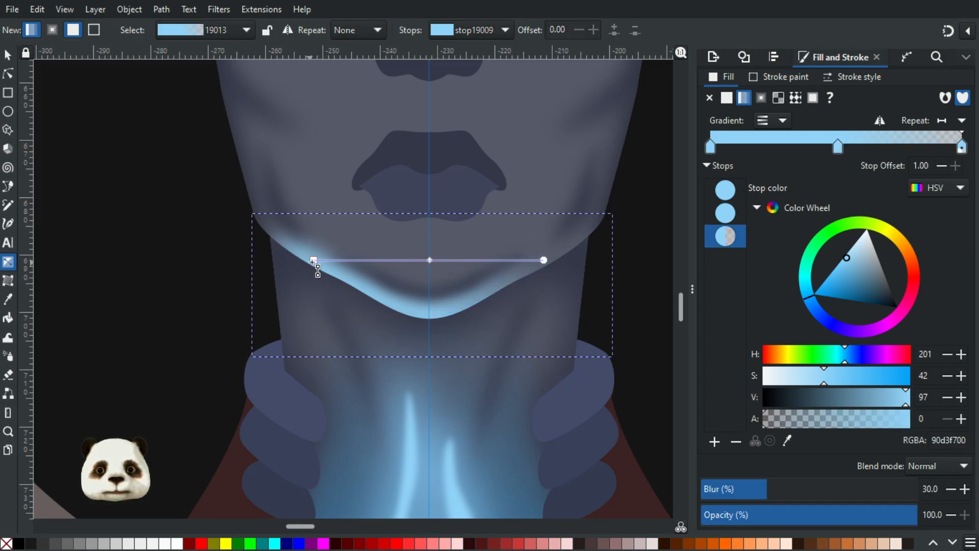
click(313, 261)
click(777, 420)
drag(805, 429, 782, 428)
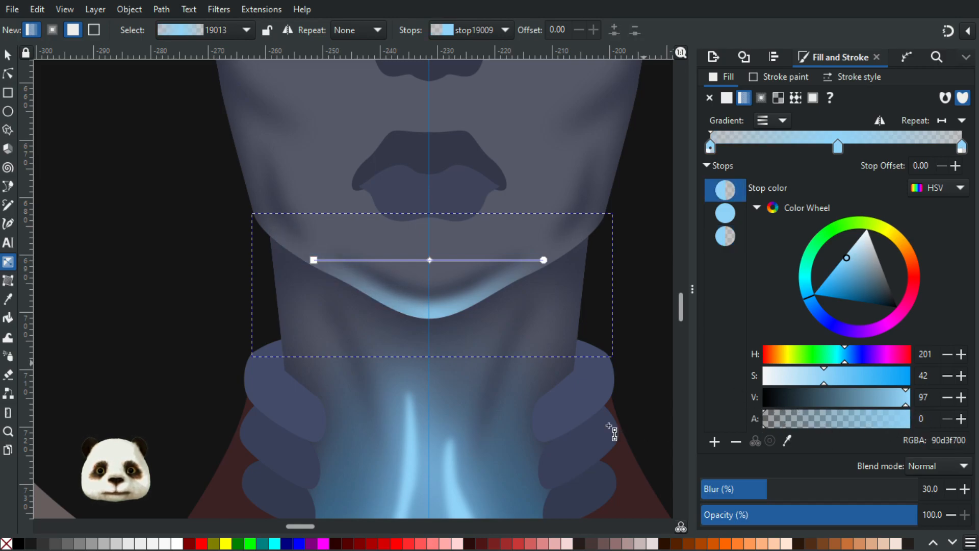
Add an intermediate stop in each half of the chin gradient and extend its ends outward to the sides of the neck.
double_click(353, 260)
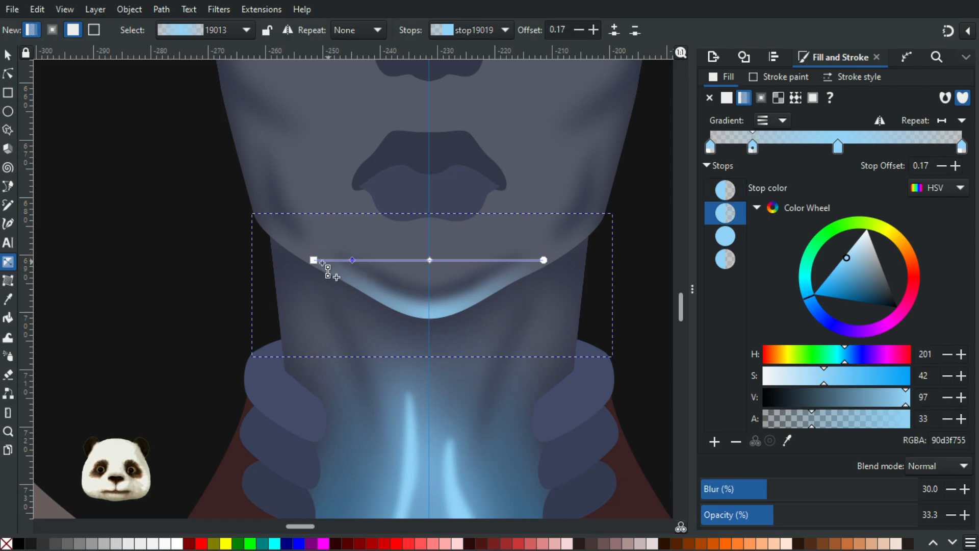
double_click(501, 260)
drag(545, 261, 584, 261)
click(585, 260)
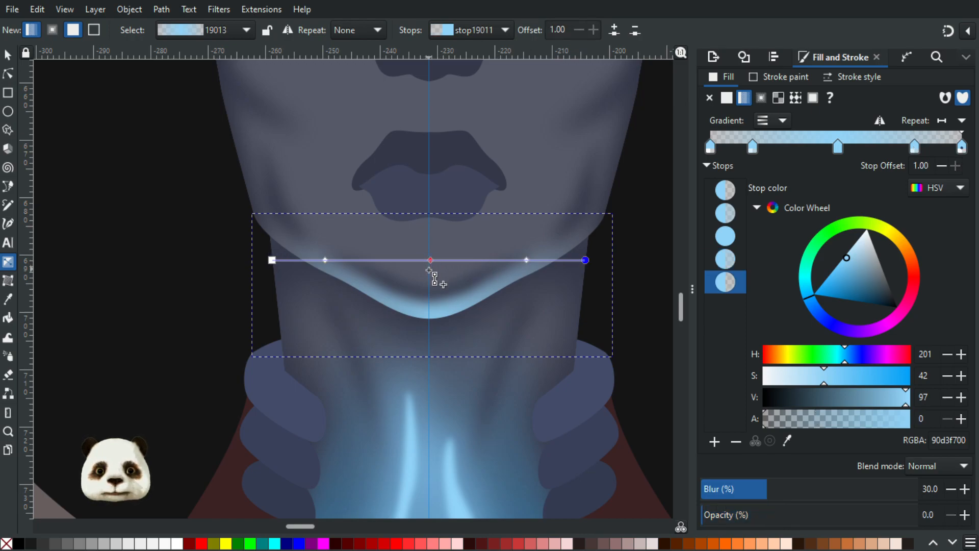
Move the middle stop of the chin gradient onto the vertical centre guide, at offset 0.50.
click(432, 261)
drag(432, 261, 429, 260)
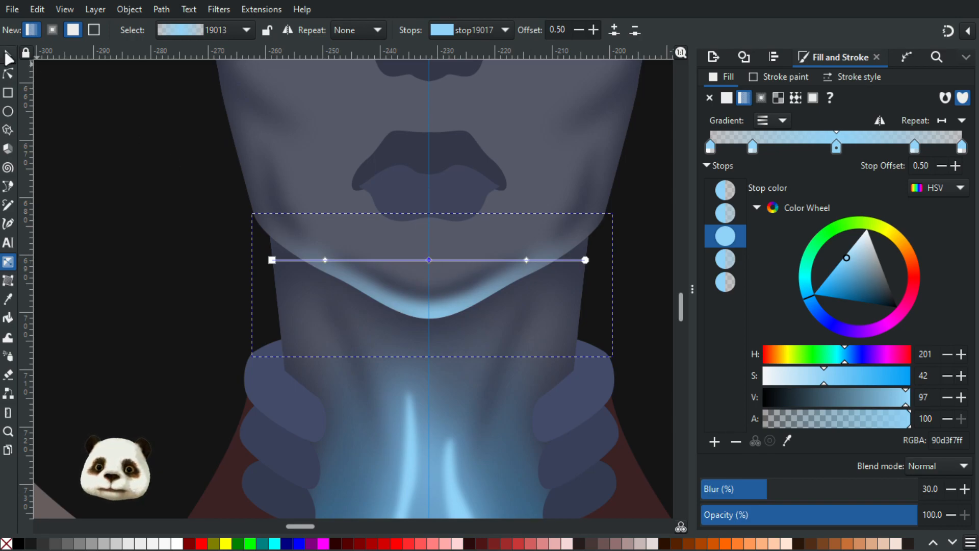
click(7, 55)
scroll(158, 194, down, 3)
scroll(147, 195, up, 1)
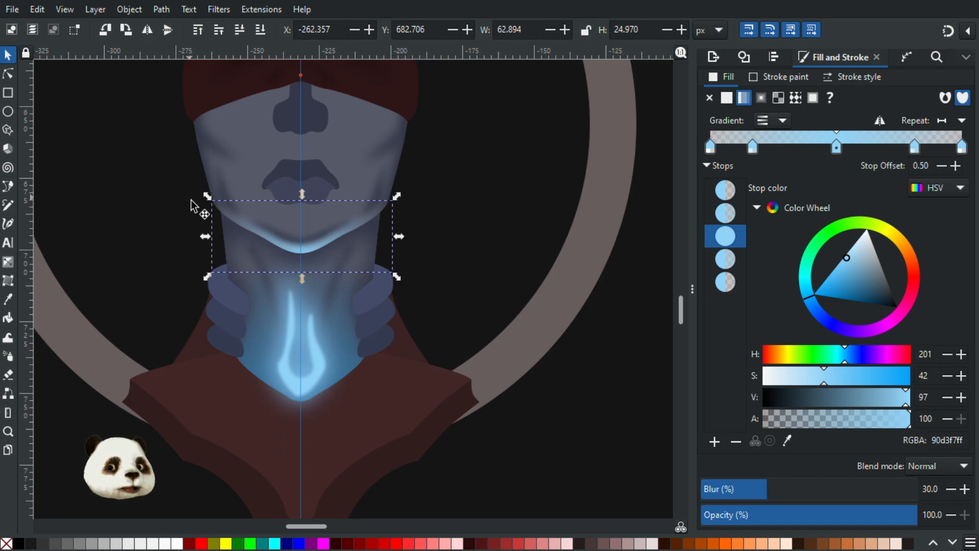
scroll(232, 225, up, 2)
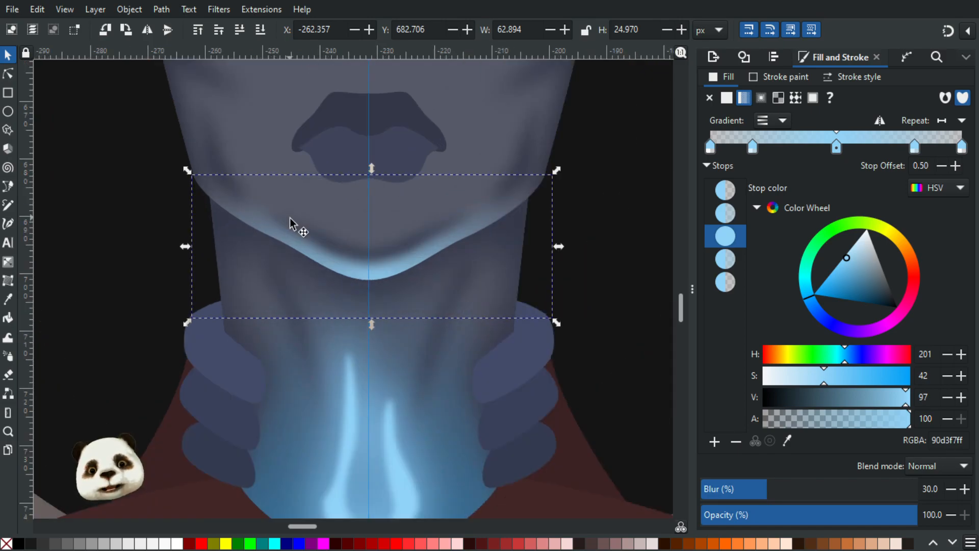
Darken the centre stop of the chin gradient by lowering its HSV value to 79.
double_click(382, 291)
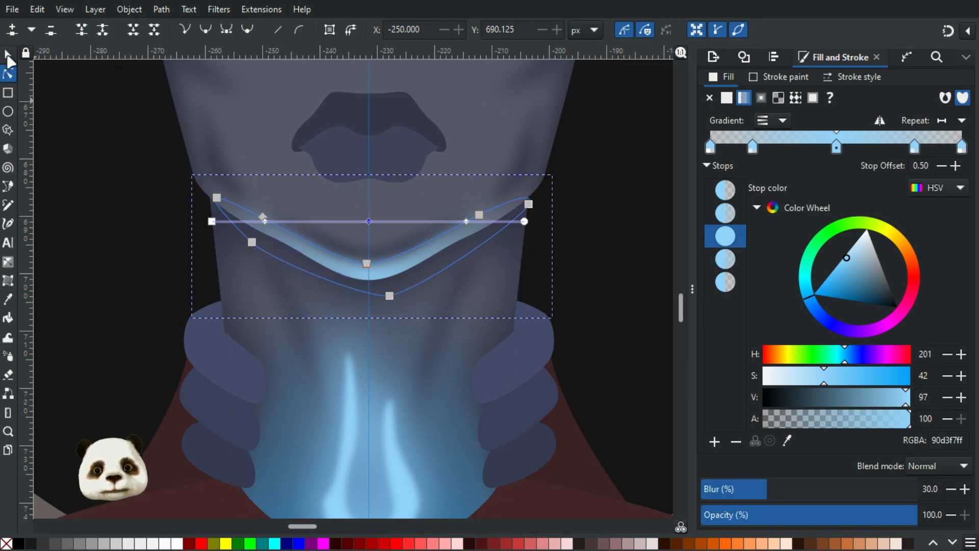
key(s)
drag(890, 399, 886, 398)
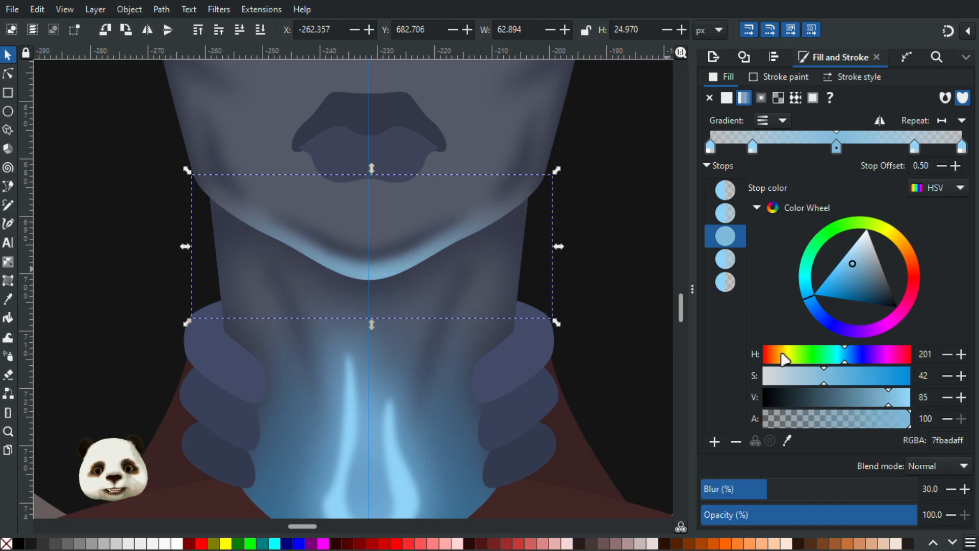
ctrl+scroll(555, 329, down, 2)
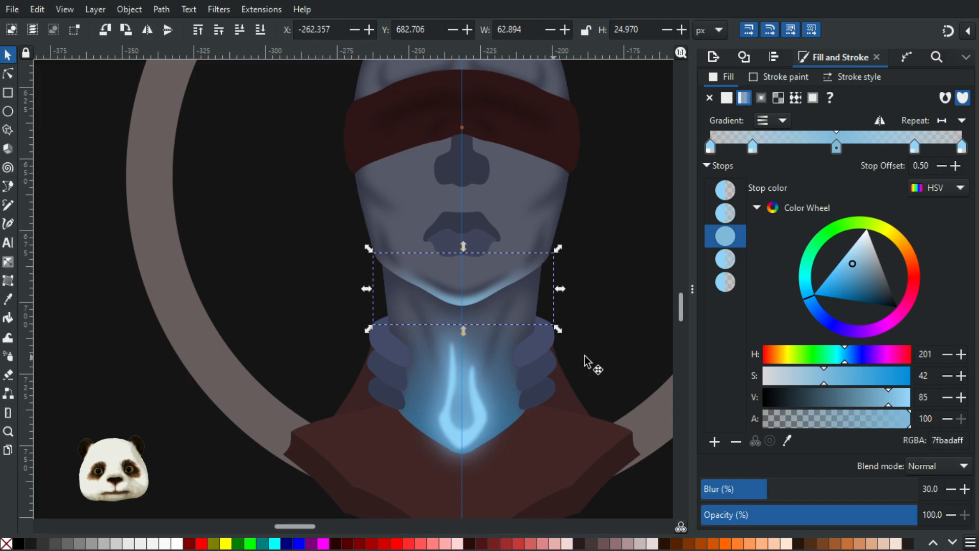
ctrl+scroll(602, 358, up, 1)
click(882, 403)
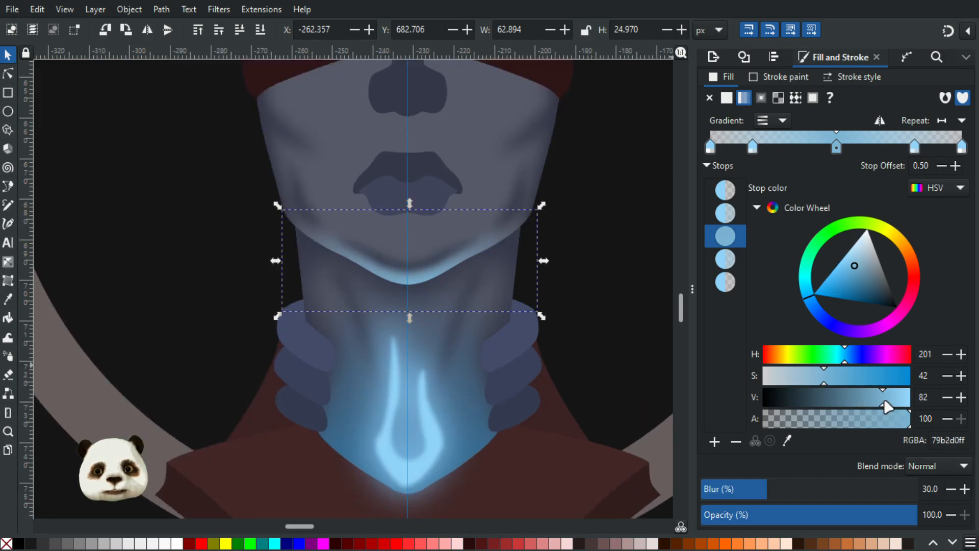
drag(881, 402, 880, 402)
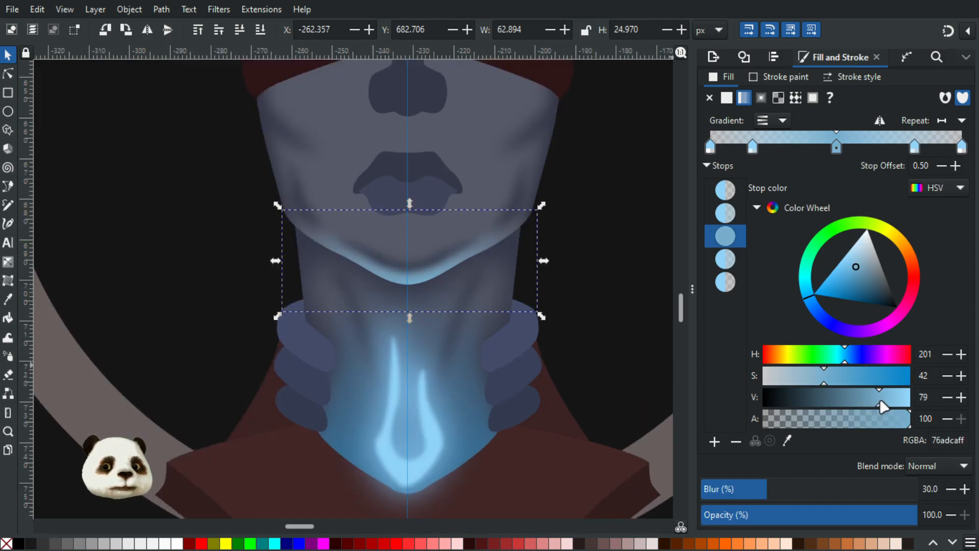
ctrl+scroll(474, 329, up, 2)
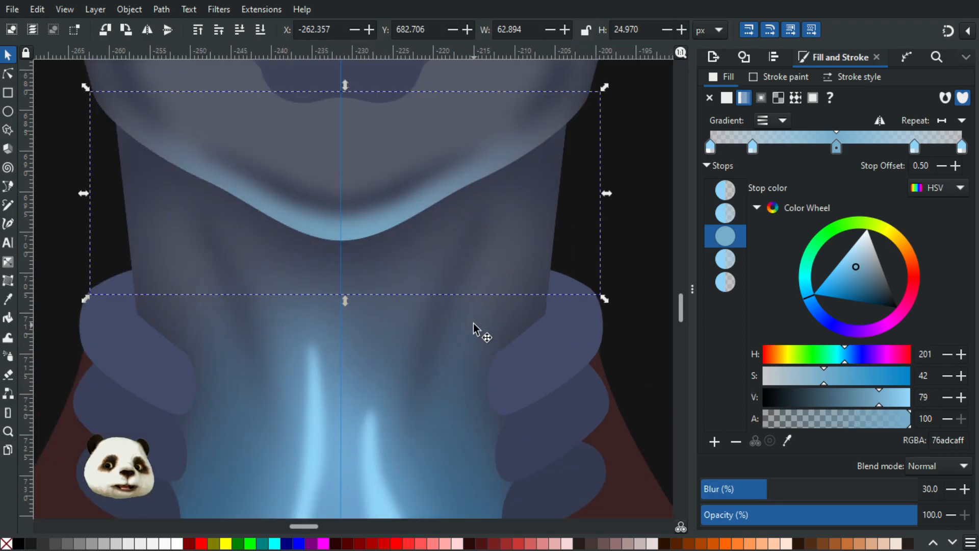
Draw a small closed arch shape about 2.5 px wide and 4.2 px high across the chin's lower edge at the centre guide.
key(w)
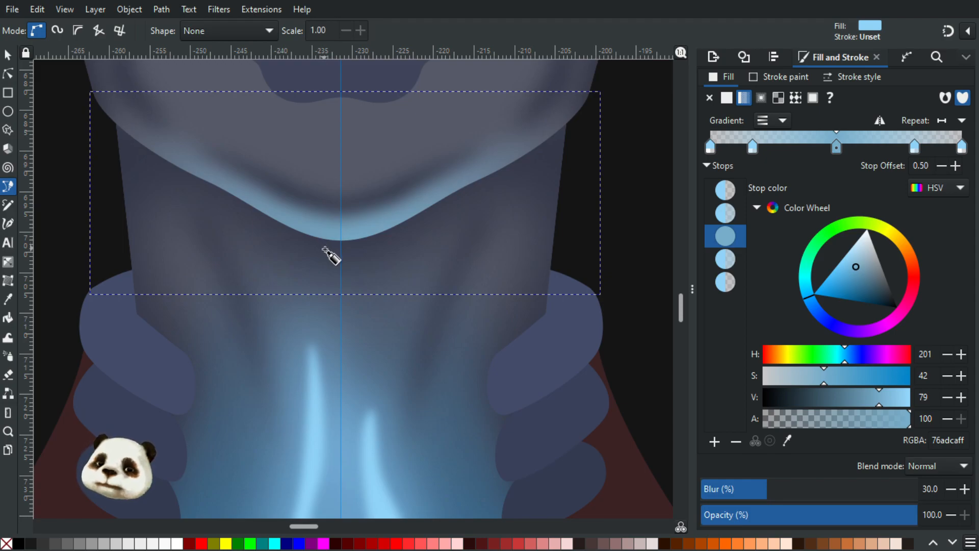
click(330, 245)
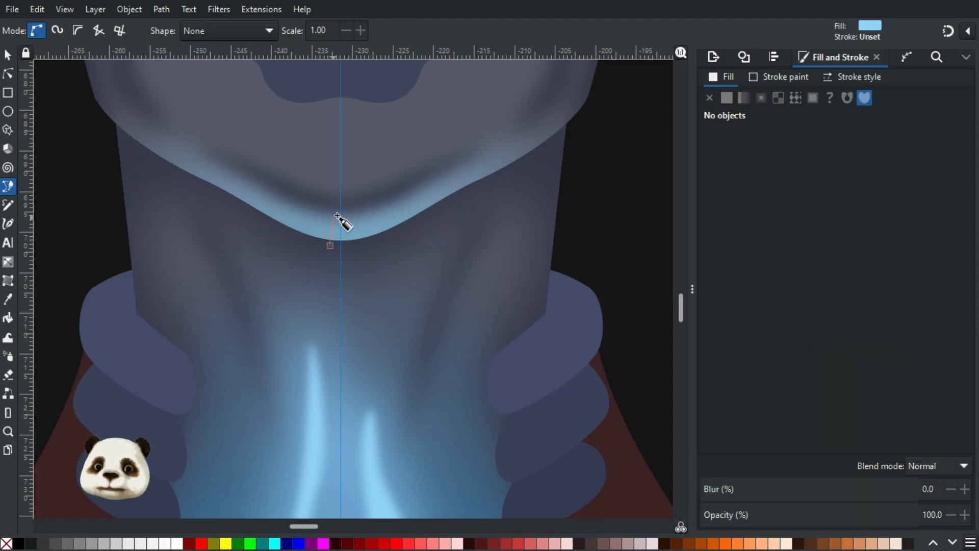
click(337, 215)
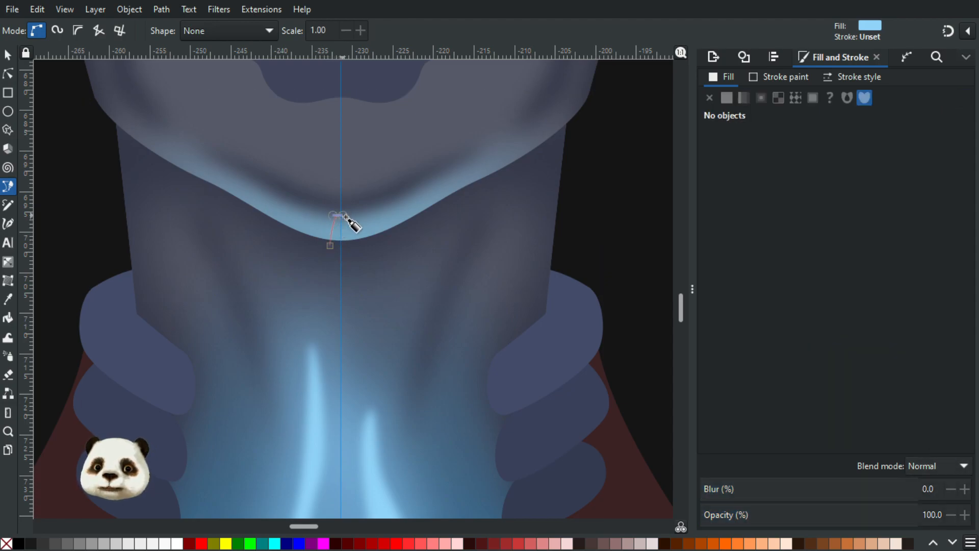
click(351, 247)
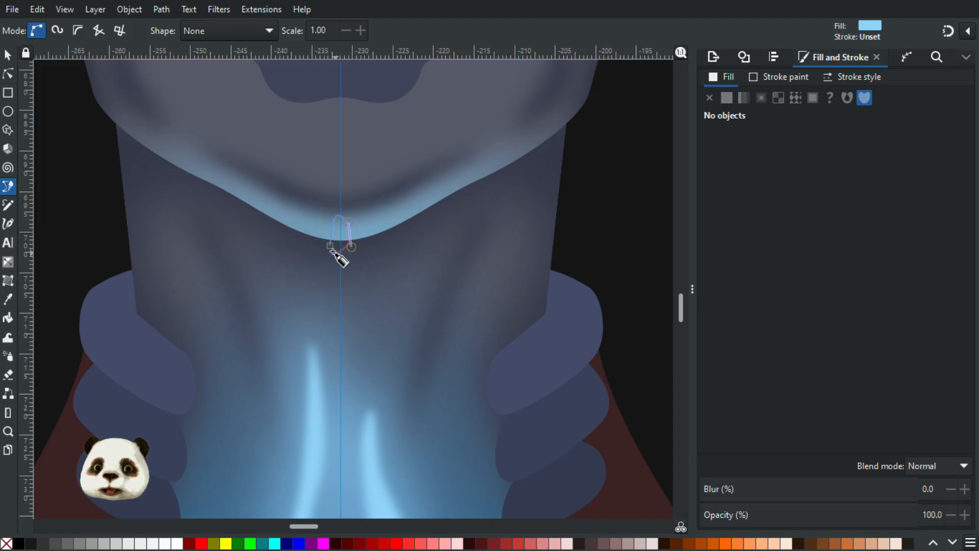
click(330, 245)
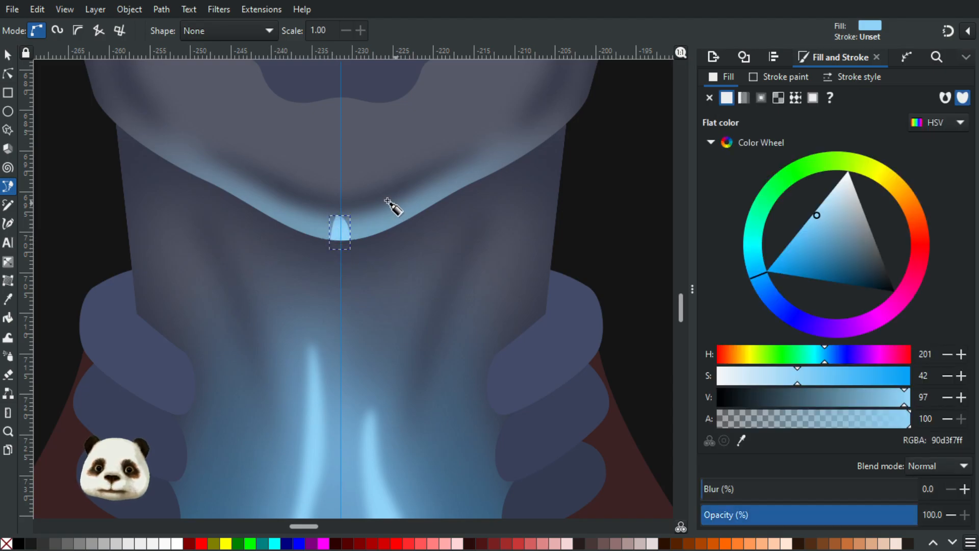
Fill the small chin shape with the dark blue-grey 333748 sampled from the palette circle beside the artwork.
key(d)
click(430, 234)
scroll(290, 224, down, 5)
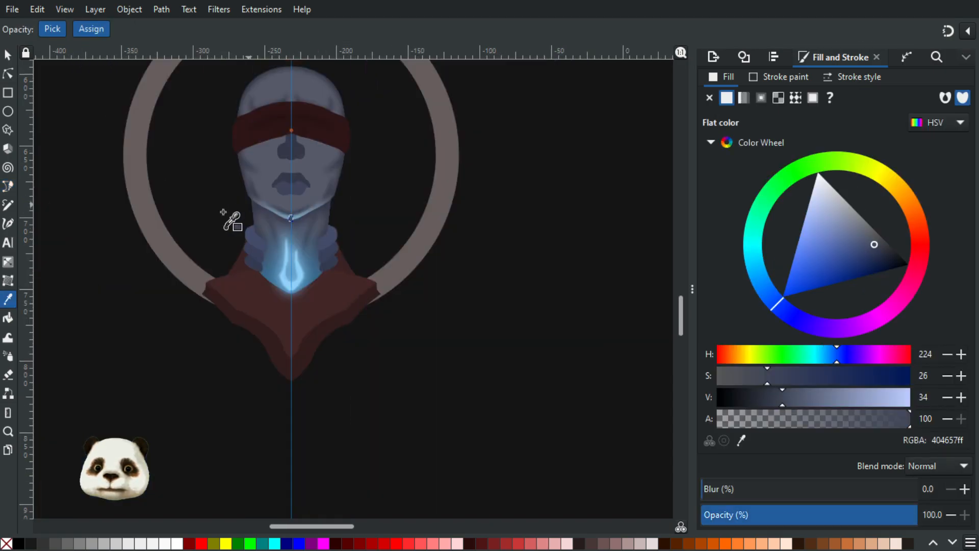
scroll(232, 221, left, 6)
scroll(197, 321, down, 3)
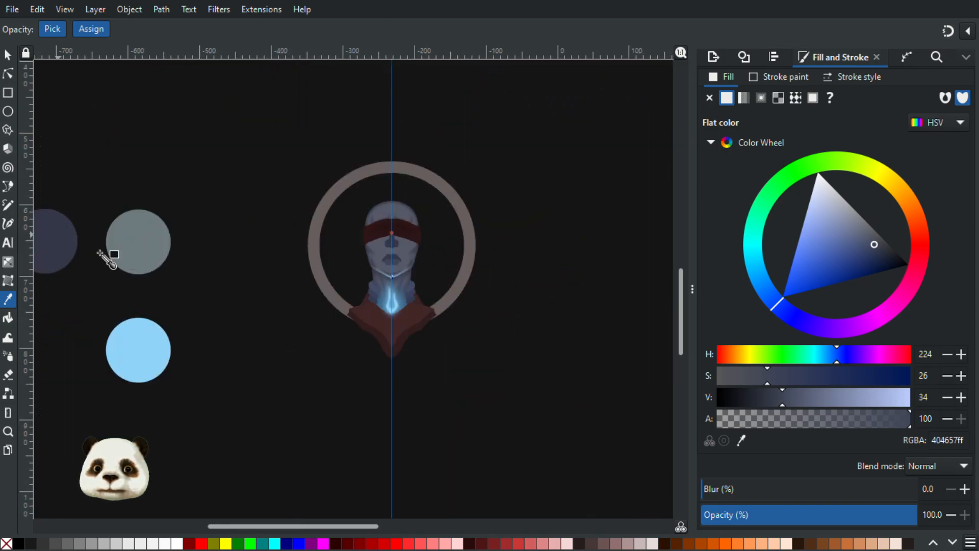
click(66, 242)
scroll(407, 247, up, 5)
scroll(219, 247, up, 2)
scroll(668, 396, left, 5)
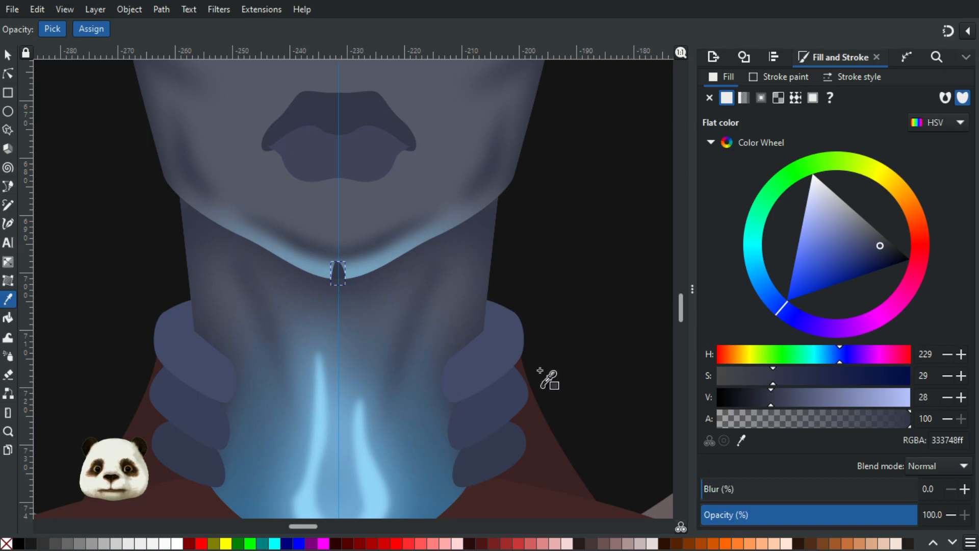
key(Escape)
click(9, 56)
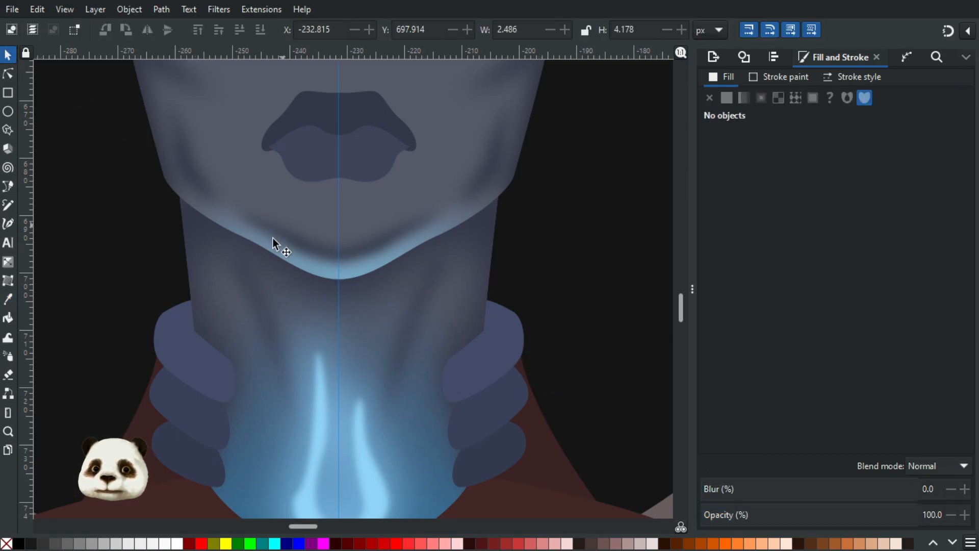
Try deleting the small dark shape at the chin's centre and undo the deletion.
drag(170, 114, 194, 197)
double_click(186, 144)
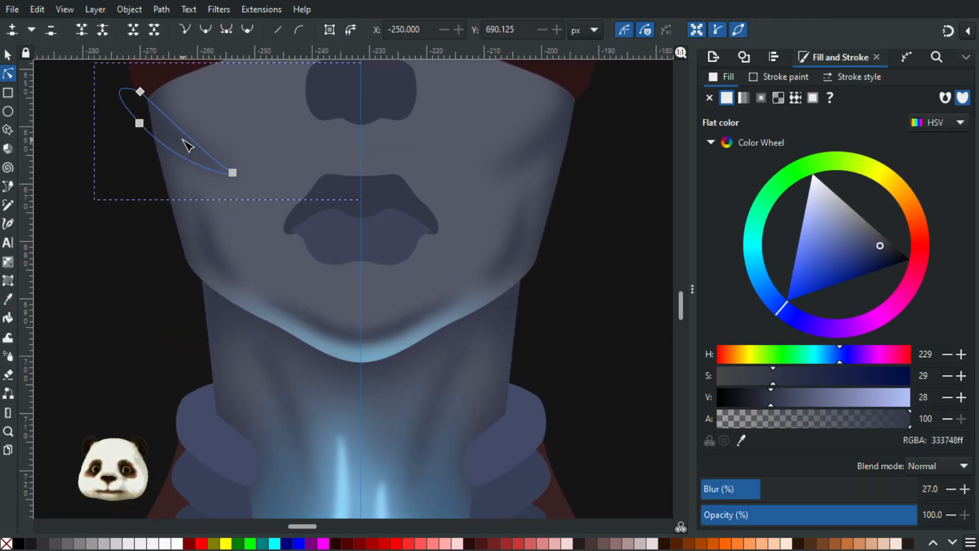
click(8, 55)
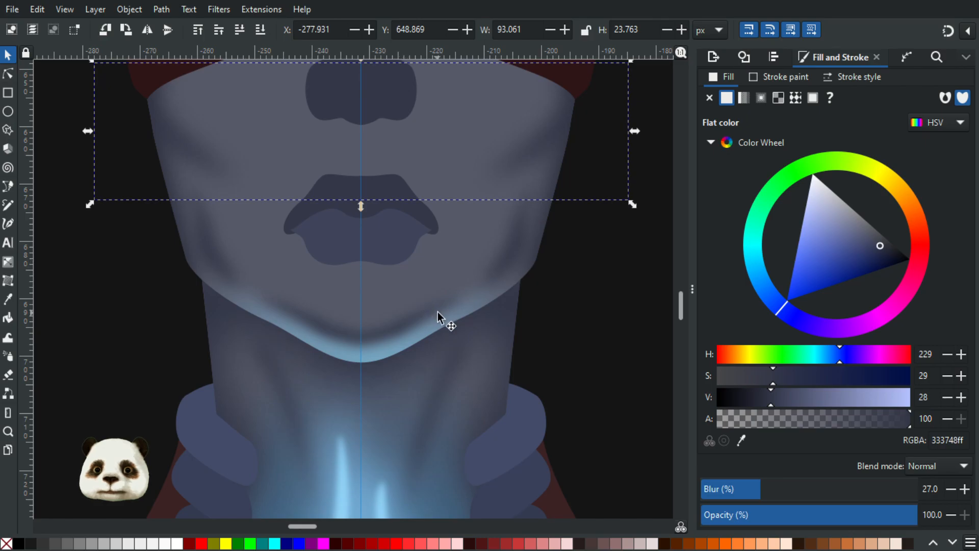
click(363, 357)
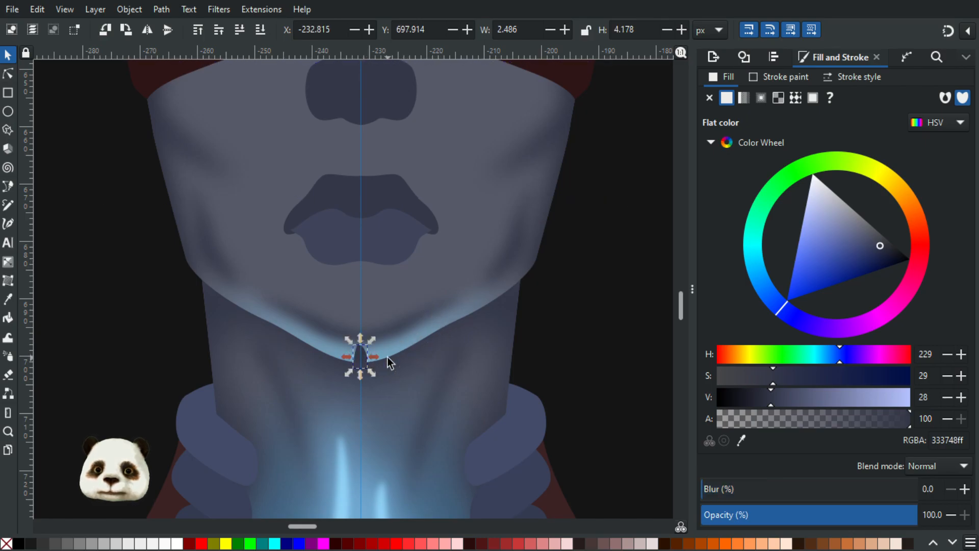
key(Delete)
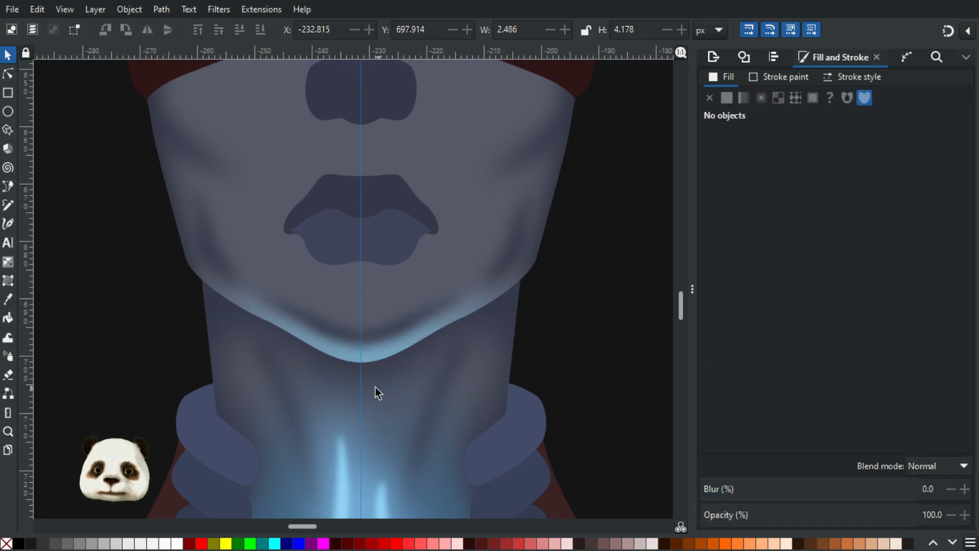
double_click(204, 152)
click(9, 56)
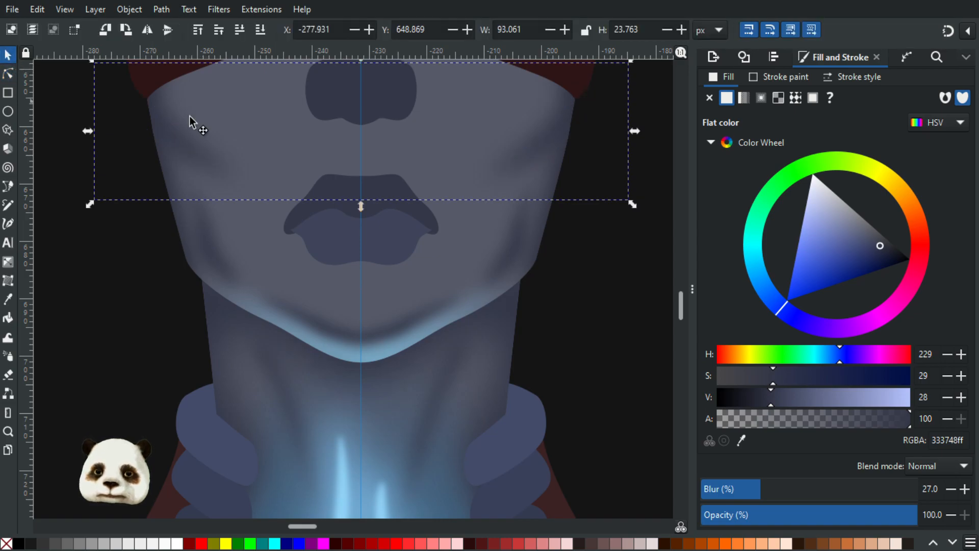
key(ctrl+z)
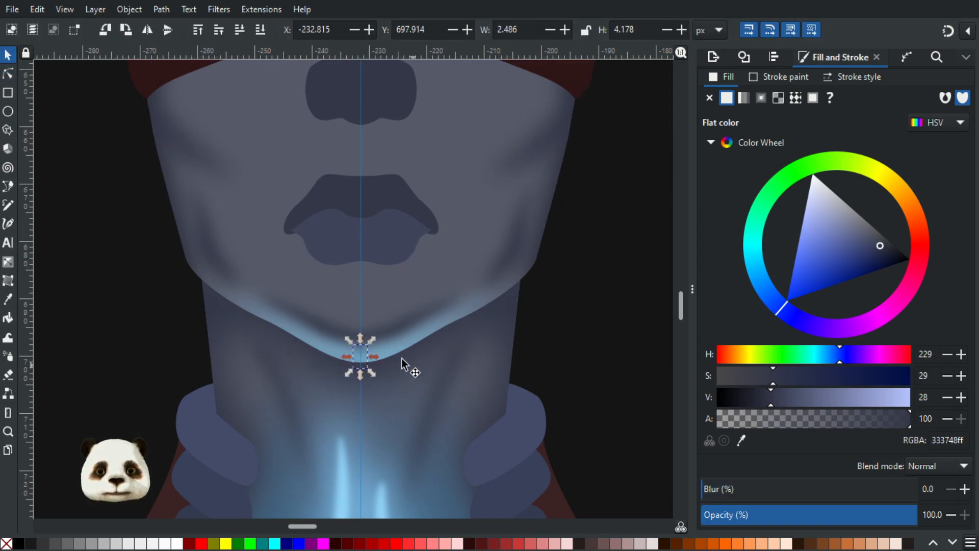
Blur the dark chin shape by 50% and spread its two lower nodes outward to widen its base.
scroll(403, 370, up, 2)
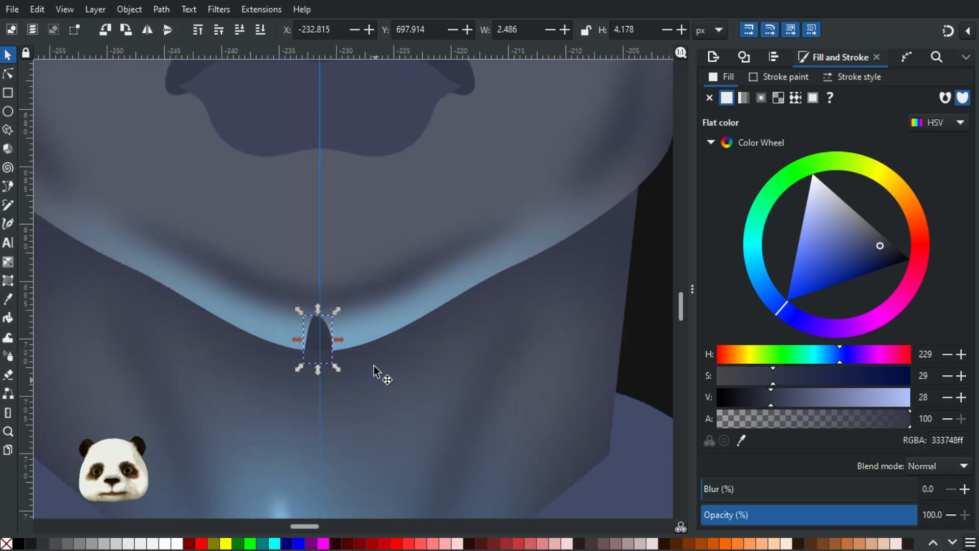
drag(731, 491, 794, 490)
click(7, 73)
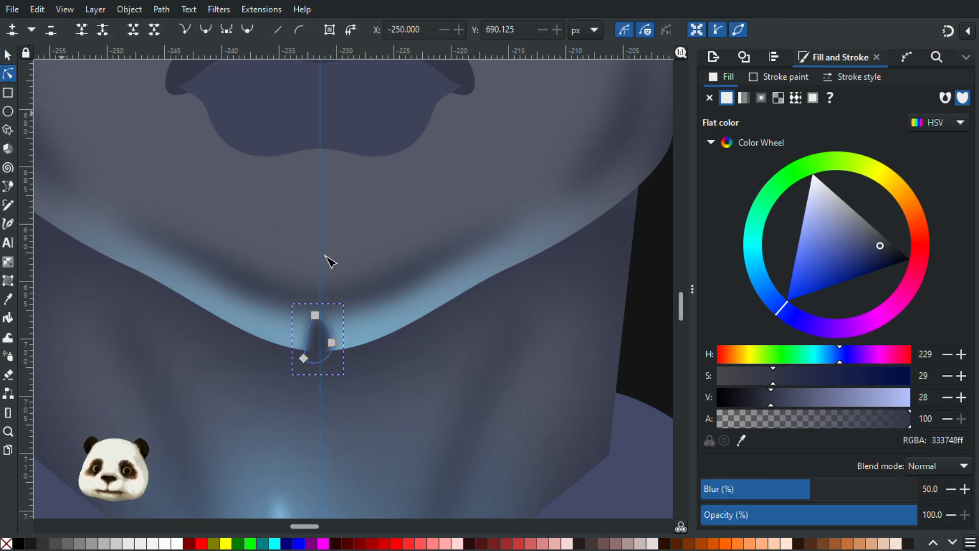
drag(333, 342, 285, 351)
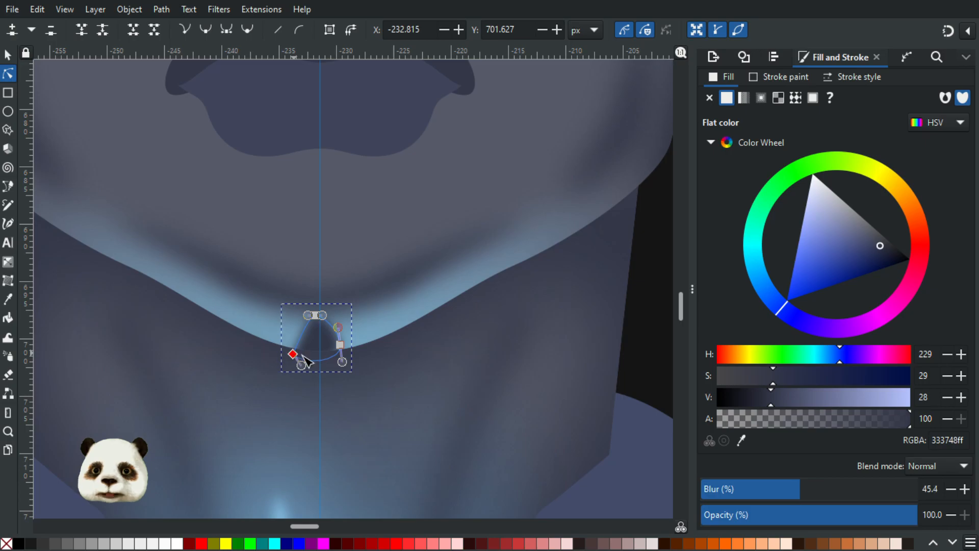
Raise the chin shape's blur to 70% and pull its two lower nodes further down and outward.
drag(818, 491, 856, 488)
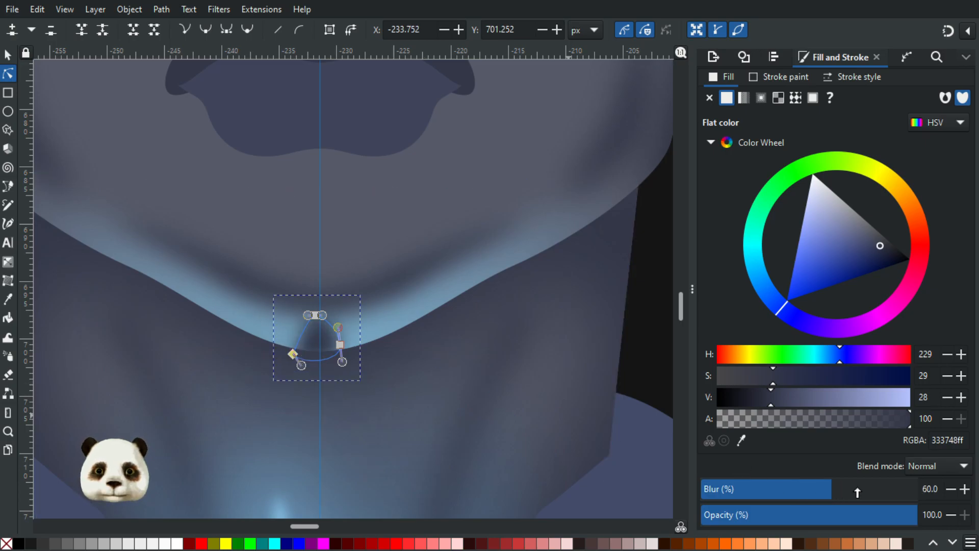
click(854, 493)
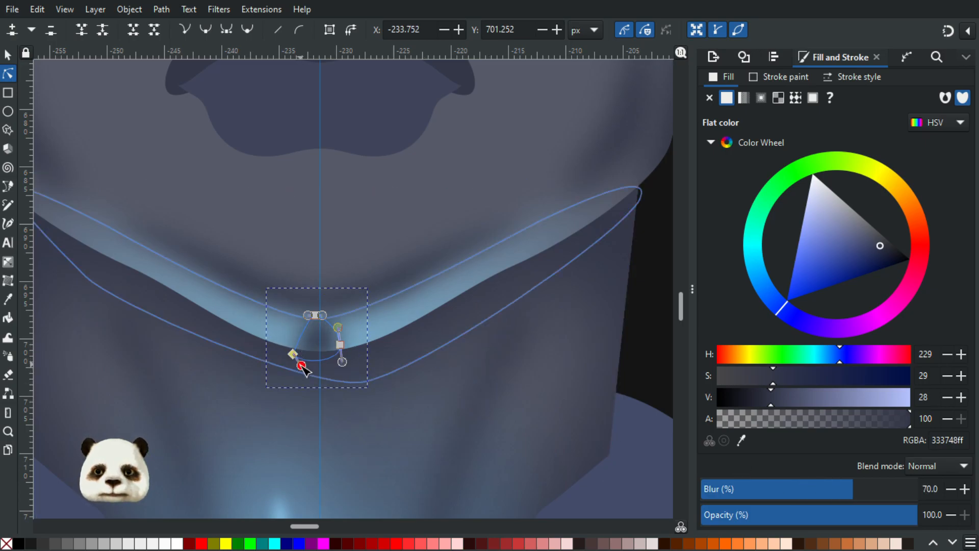
drag(292, 354, 285, 365)
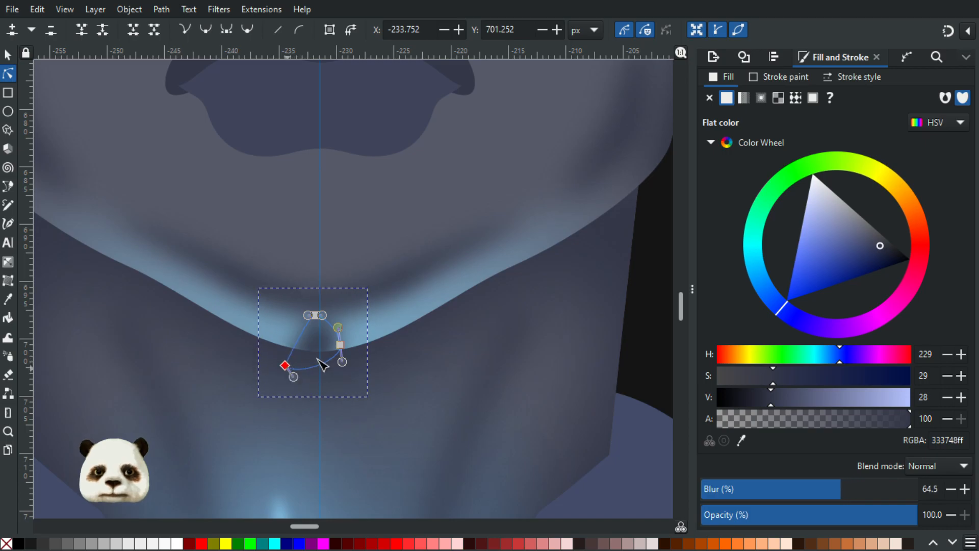
drag(344, 351, 353, 367)
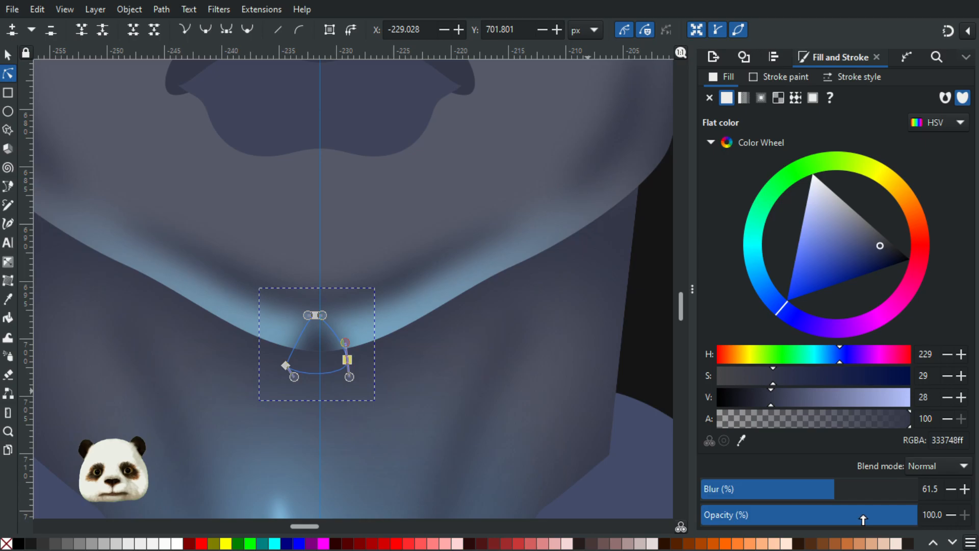
Set the chin cleft shadow's opacity to 70% and its blur to 50%, and deselect it.
click(855, 515)
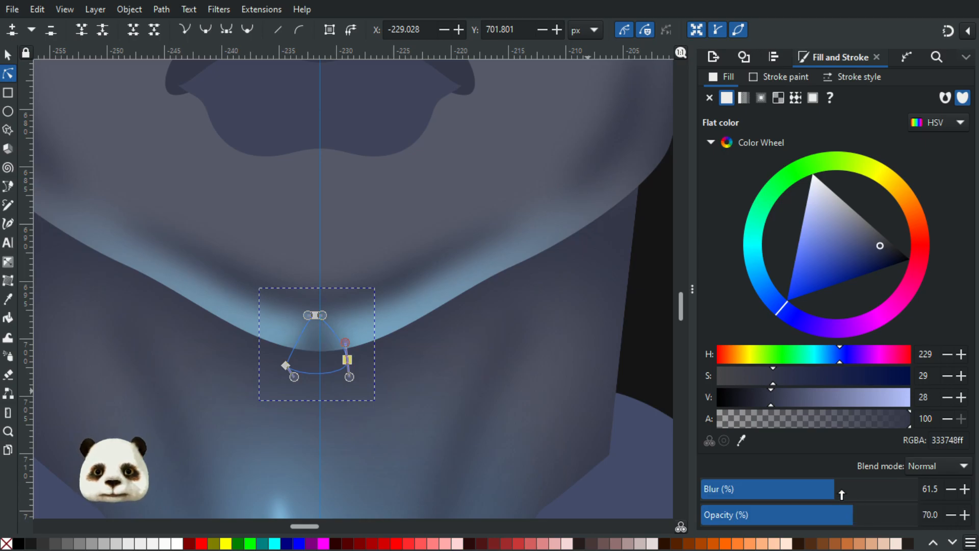
click(819, 488)
scroll(551, 398, down, 5)
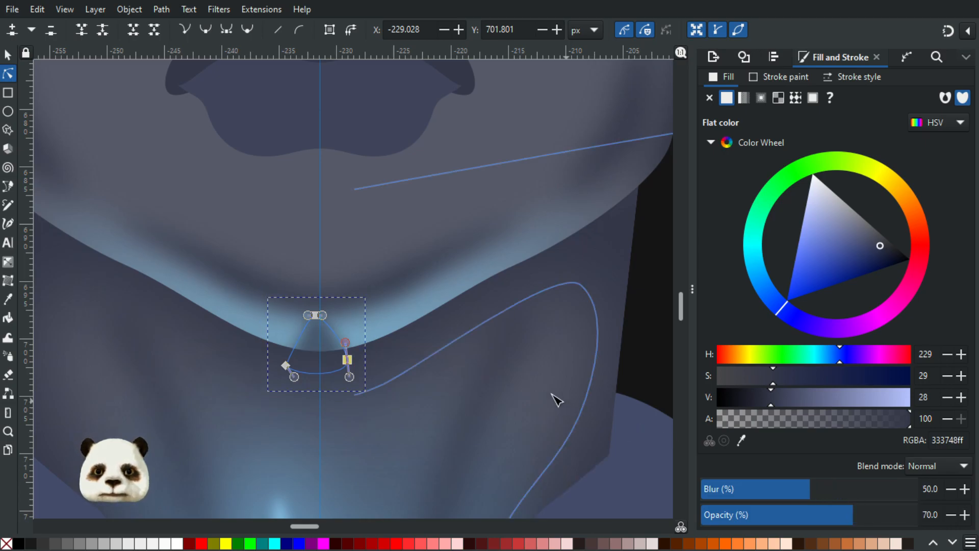
click(213, 290)
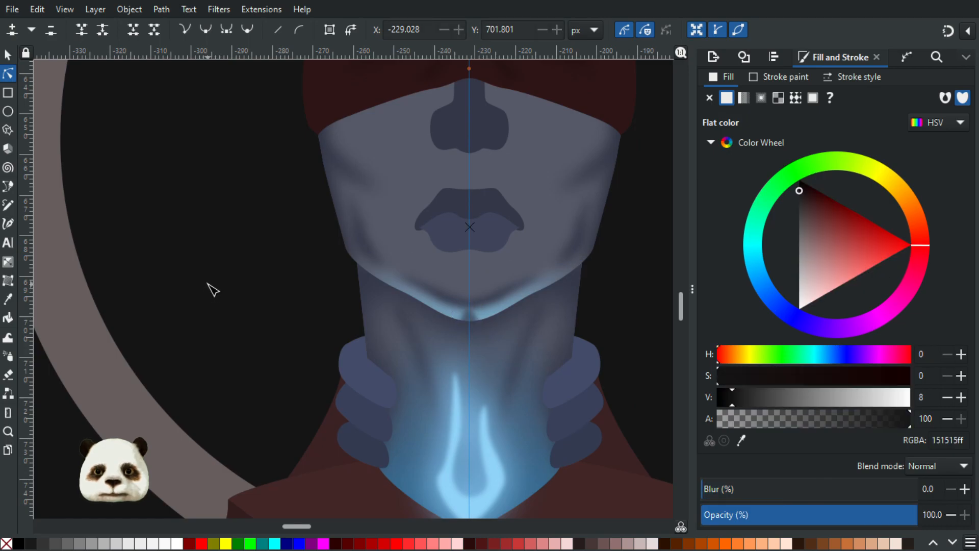
scroll(211, 287, down, 4)
scroll(274, 290, up, 6)
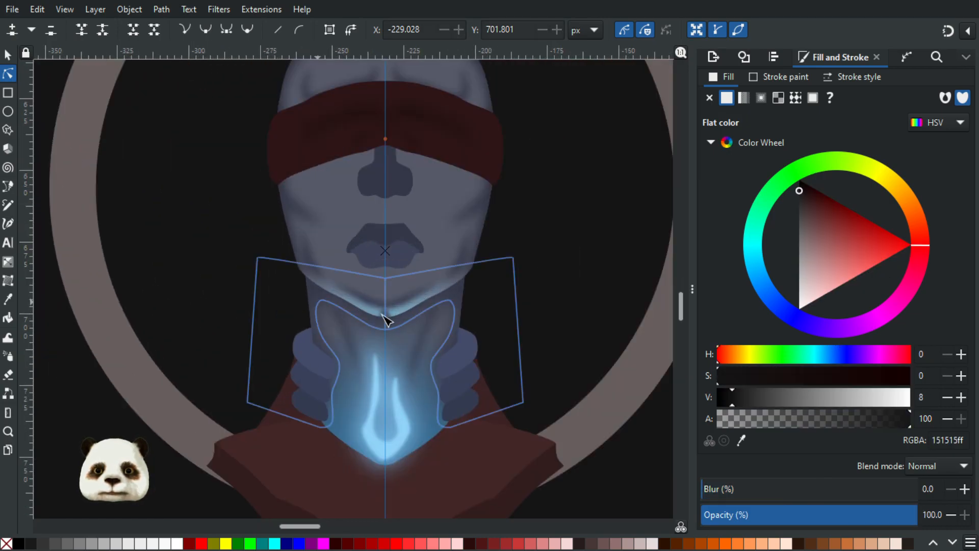
Select the chin cleft shadow and pull its lower node on the viewer's left slightly inward.
click(388, 314)
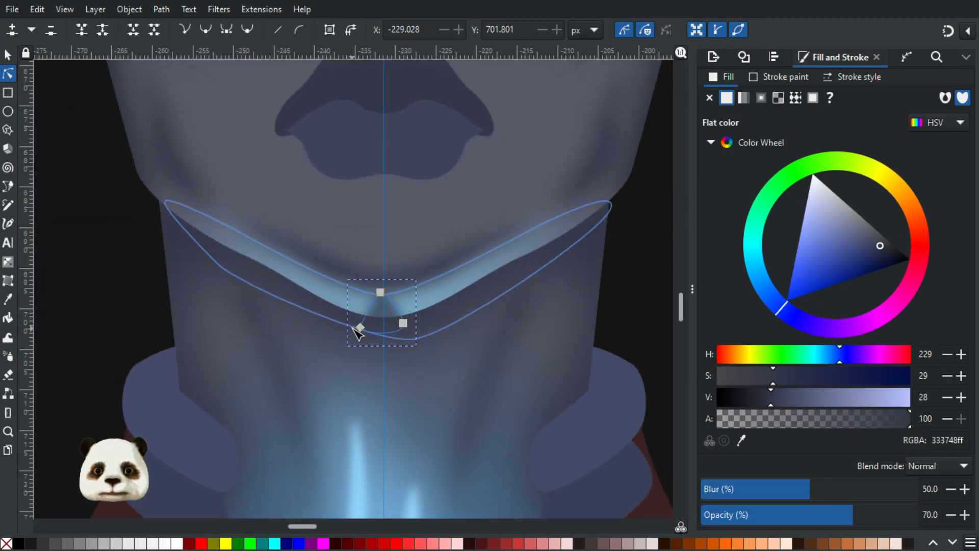
click(404, 323)
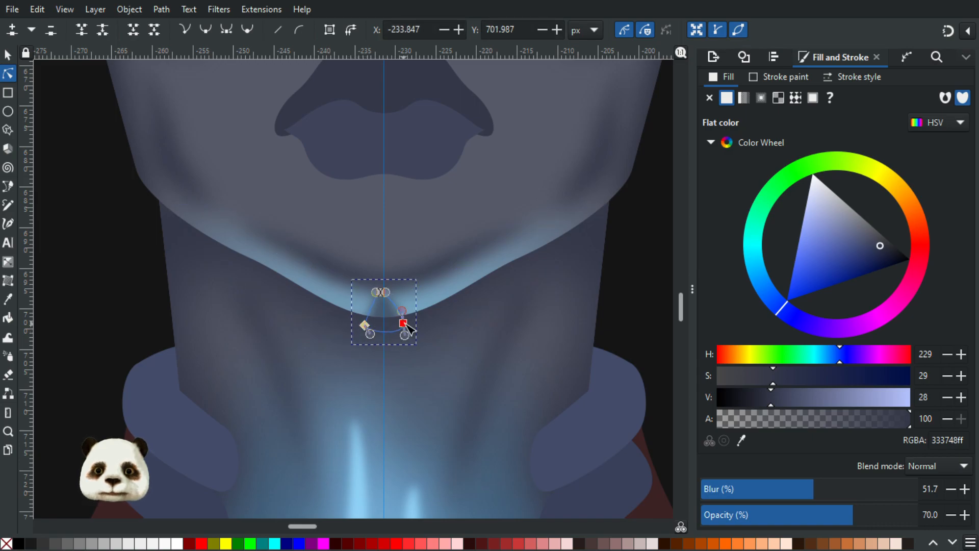
click(403, 324)
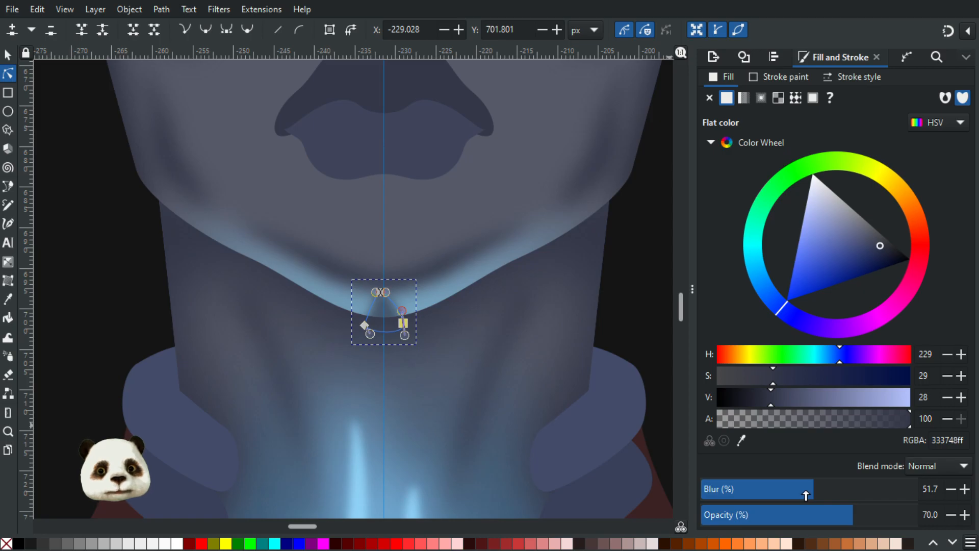
Recolour the chin cleft shadow with the blue sampled from the chin glow, darken it to value 45, and deselect it.
key(d)
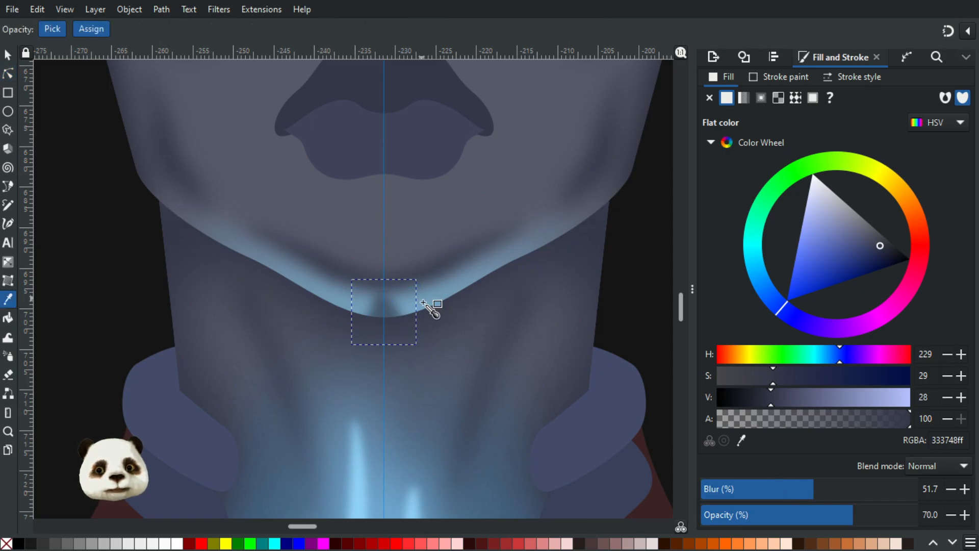
click(426, 308)
drag(846, 396, 812, 400)
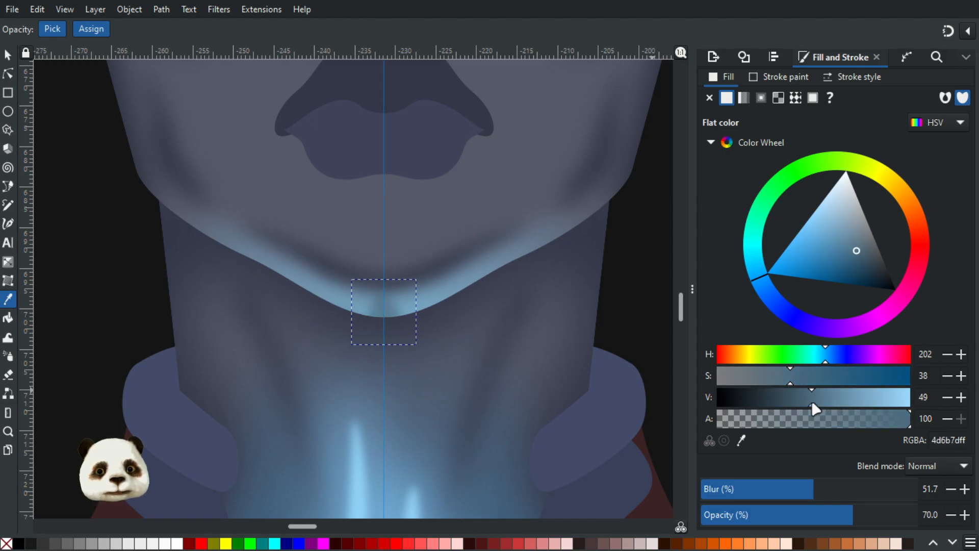
click(804, 399)
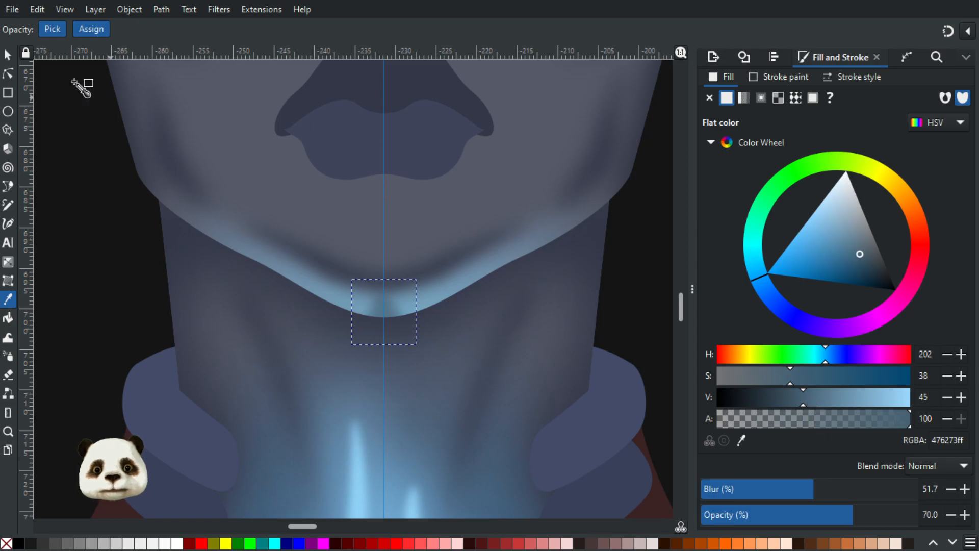
click(8, 54)
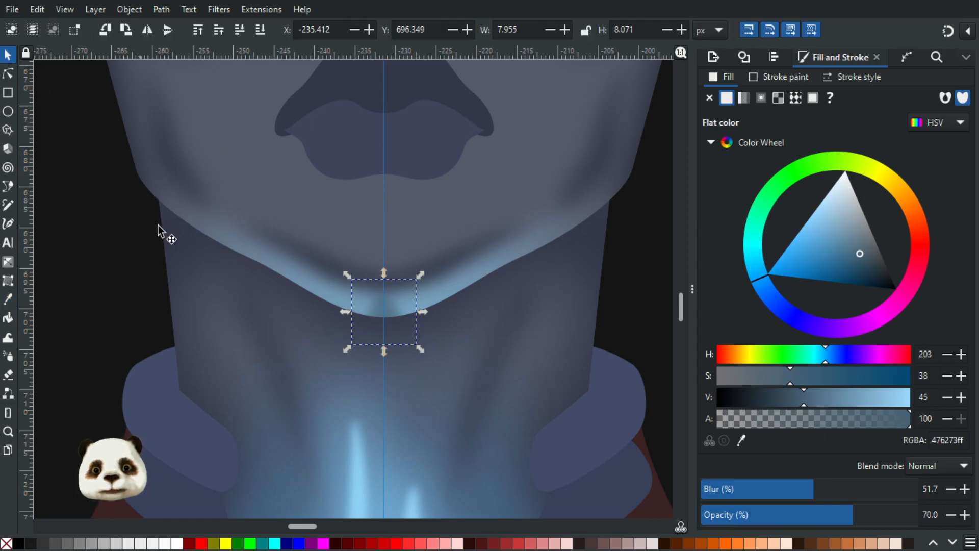
click(118, 240)
scroll(115, 238, down, 5)
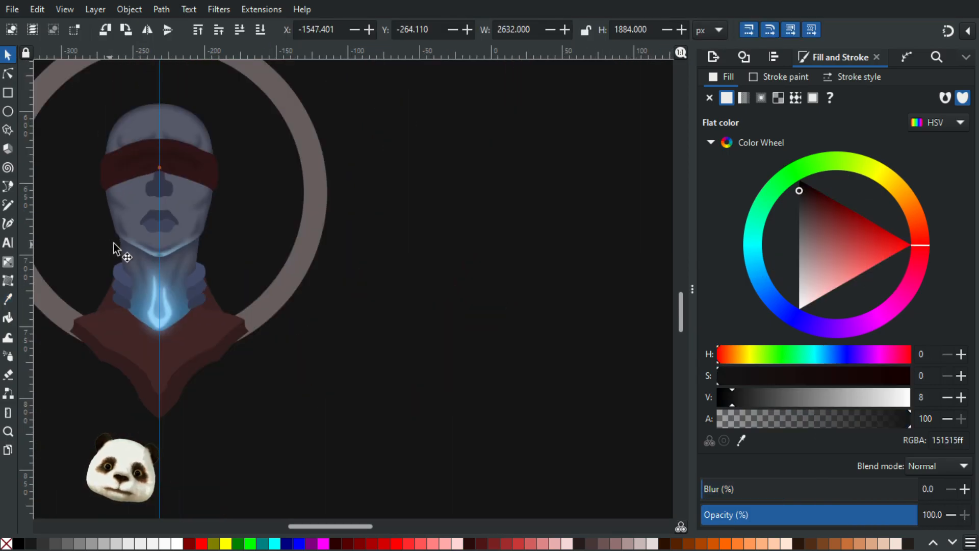
Reselect the chin cleft shadow inside its group and shift its hue slightly towards a deeper blue.
scroll(114, 243, up, 4)
scroll(230, 277, up, 1)
click(337, 296)
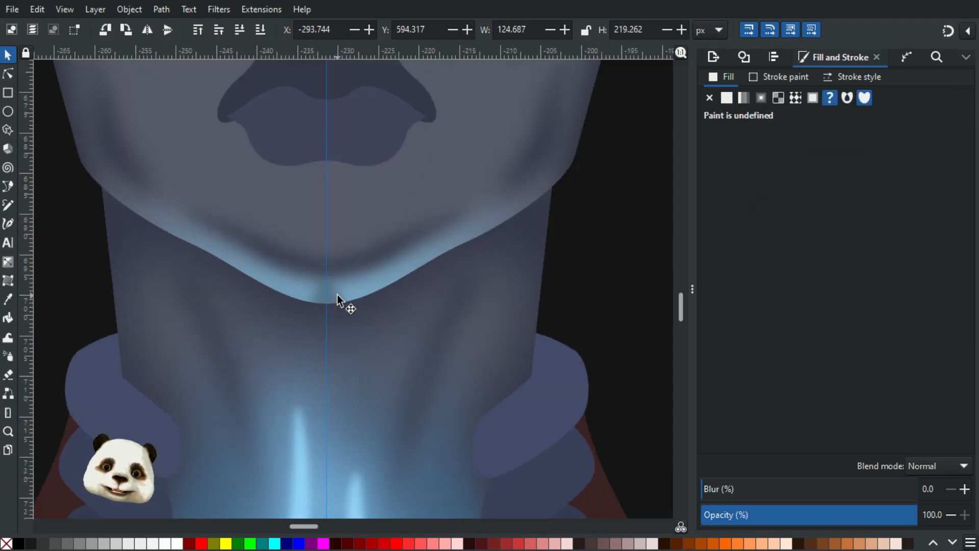
key(Escape)
ctrl+click(334, 295)
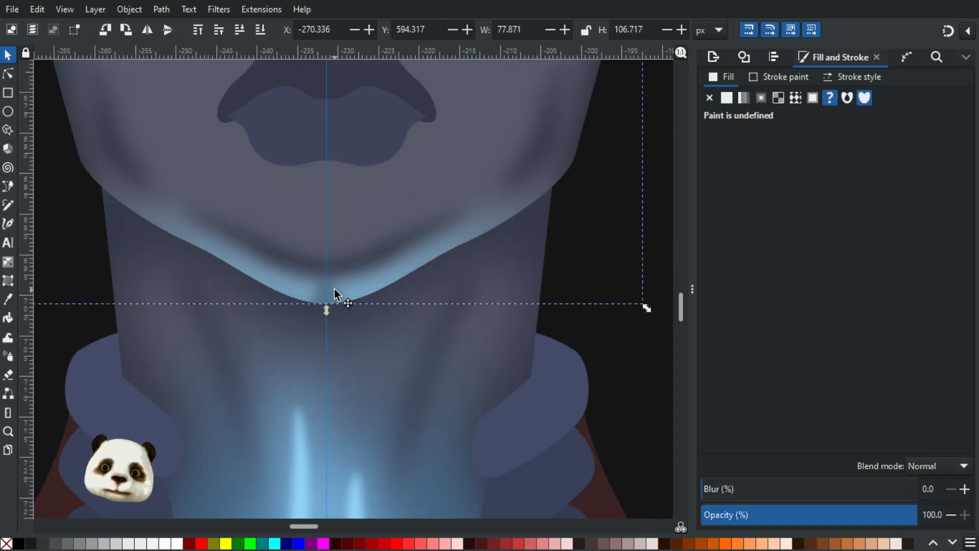
key(Escape)
ctrl+click(335, 290)
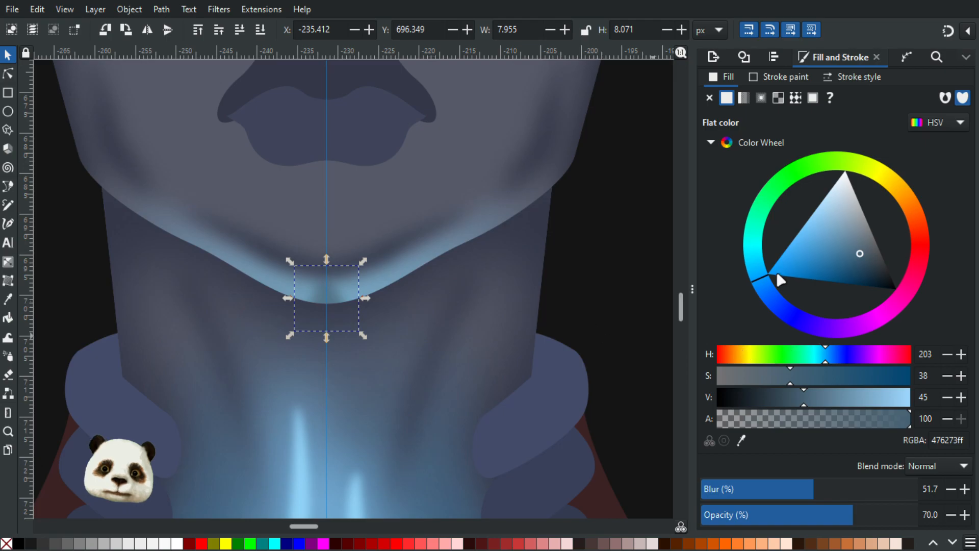
drag(763, 285, 766, 290)
Set the middle gradient stop of the glow under the chin to hue 211 and deselect the glow.
click(418, 269)
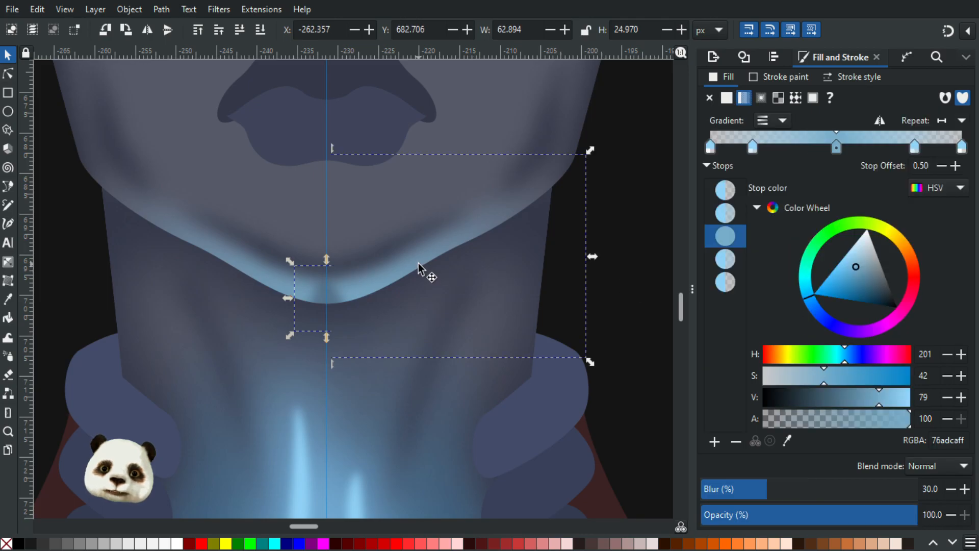
drag(807, 299, 811, 312)
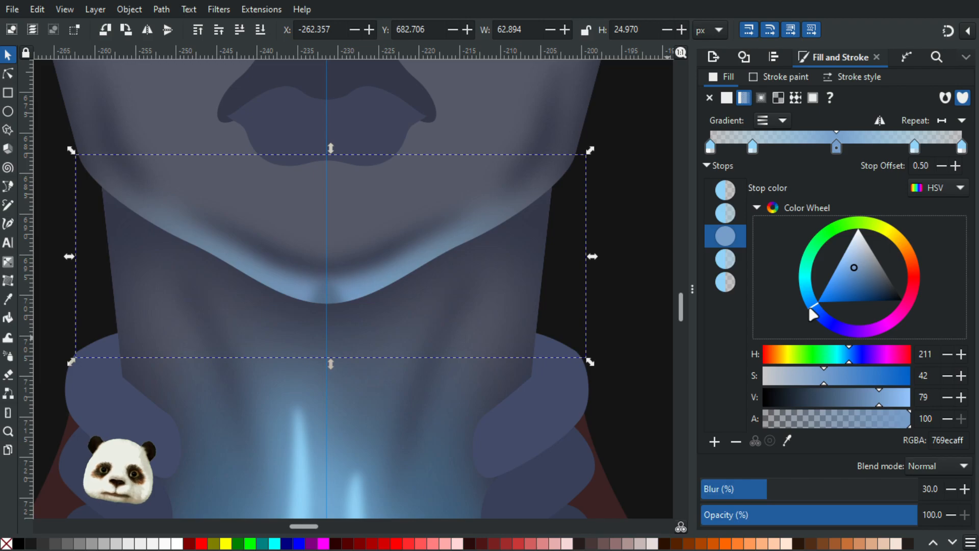
scroll(571, 352, down, 2)
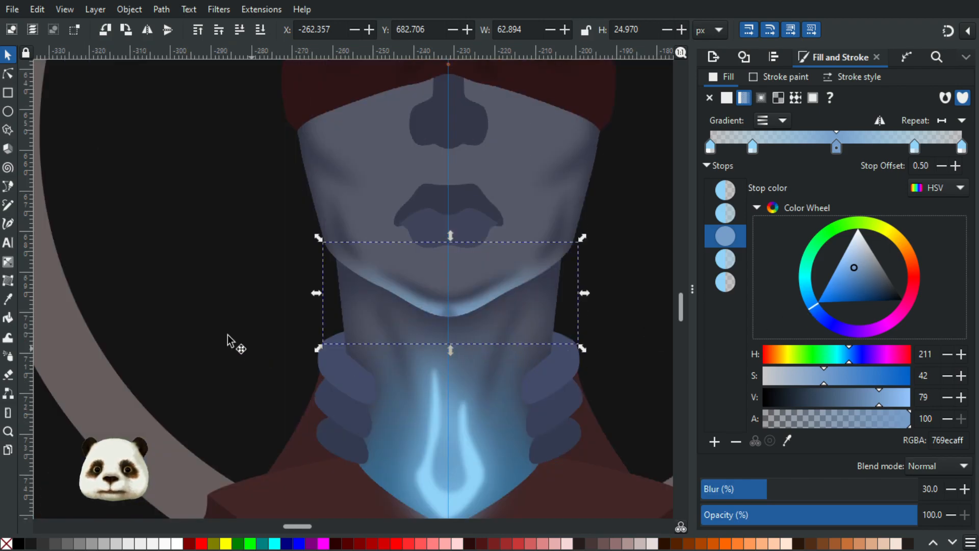
click(211, 316)
Examine the chin glow, neck flame and face shading both close up and across the whole portrait.
scroll(193, 306, down, 3)
scroll(201, 308, up, 1)
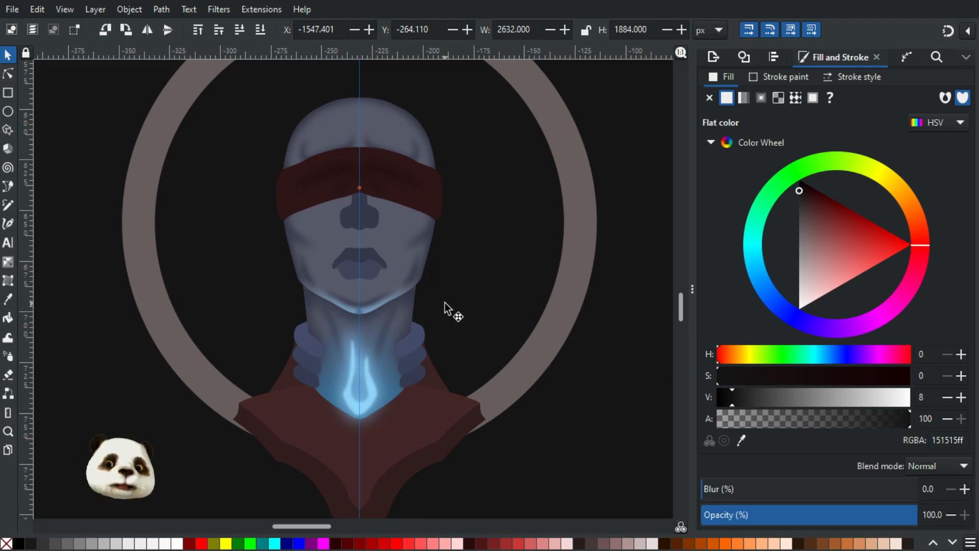
scroll(383, 329, up, 1)
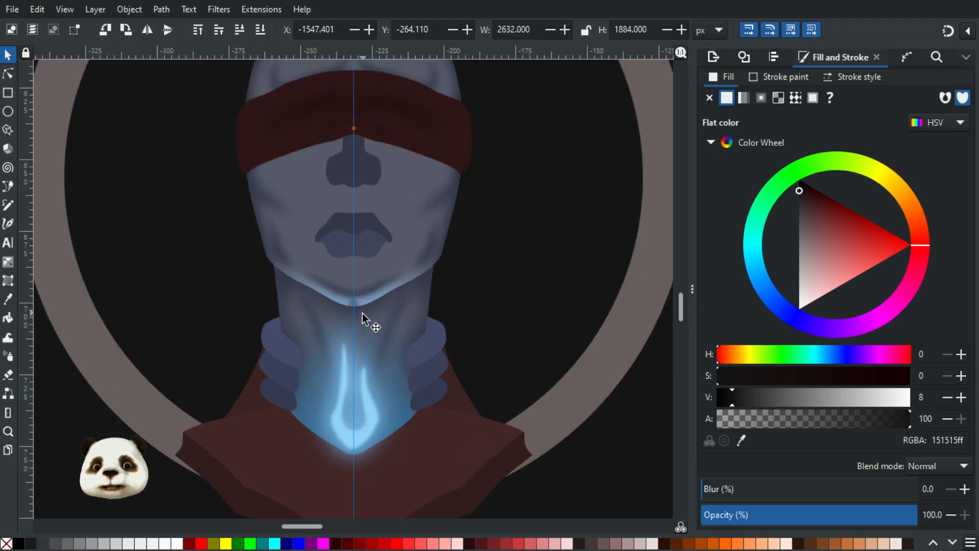
scroll(377, 327, down, 2)
scroll(451, 365, up, 1)
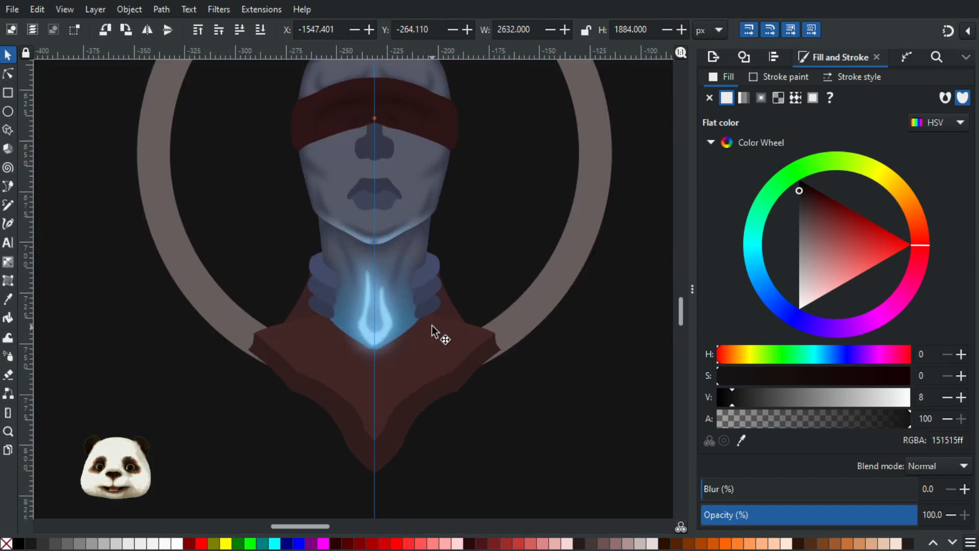
scroll(426, 306, up, 2)
scroll(383, 292, down, 2)
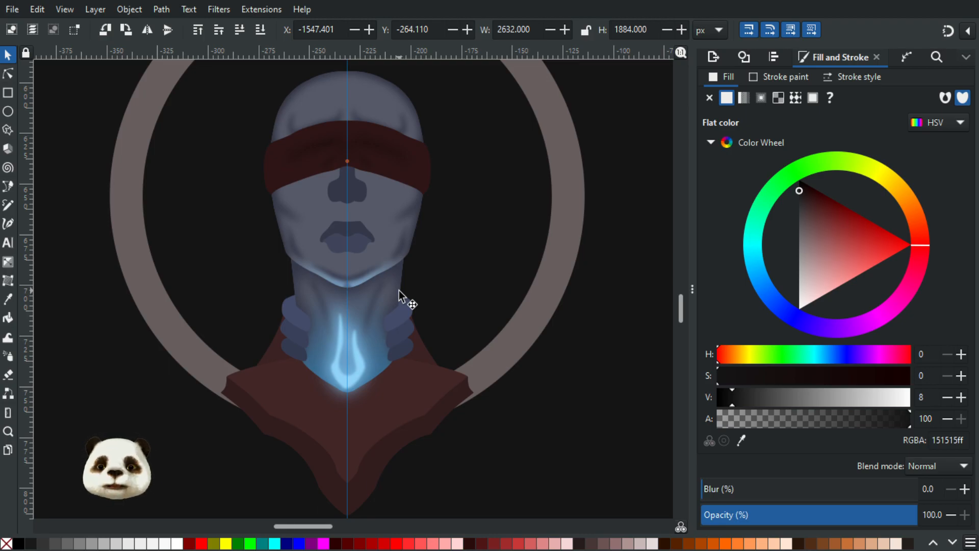
scroll(399, 290, up, 5)
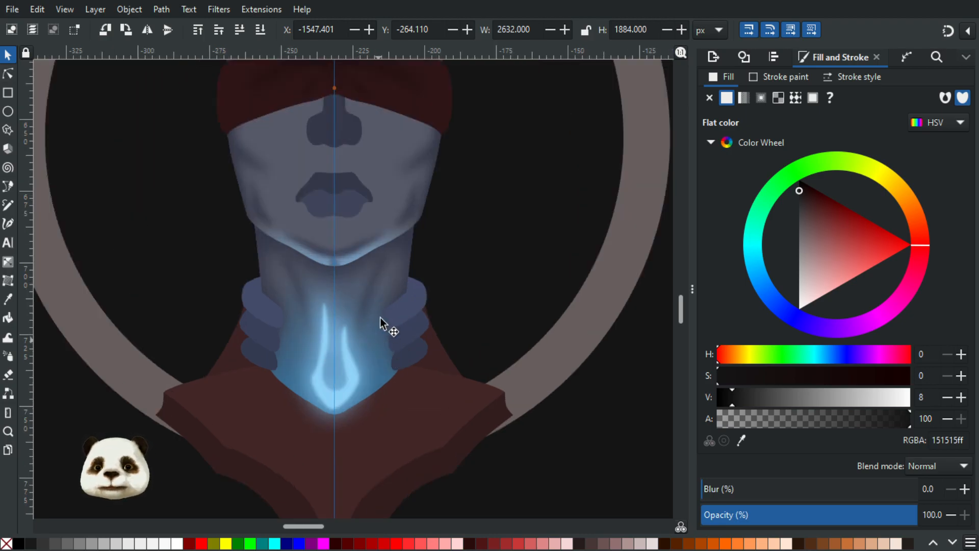
scroll(421, 251, down, 5)
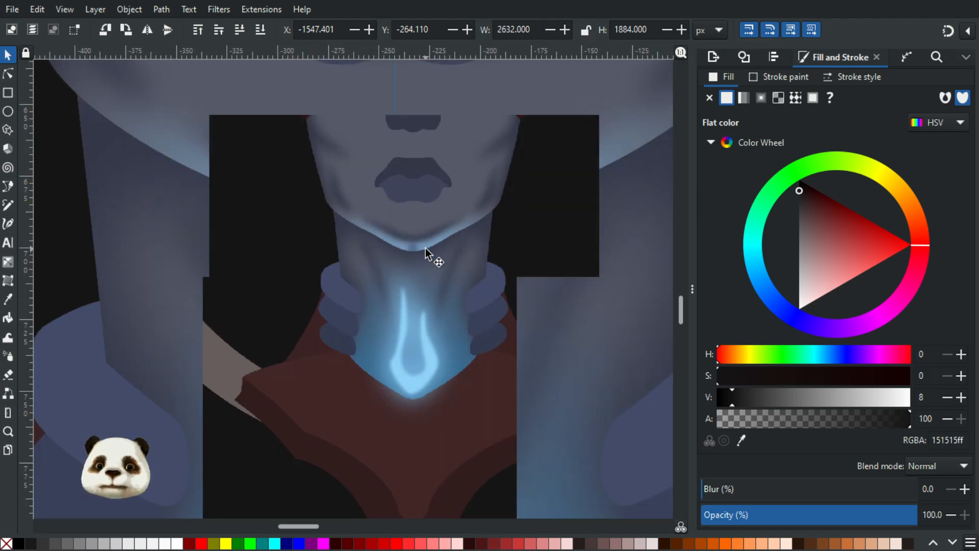
scroll(477, 164, up, 2)
scroll(470, 215, up, 2)
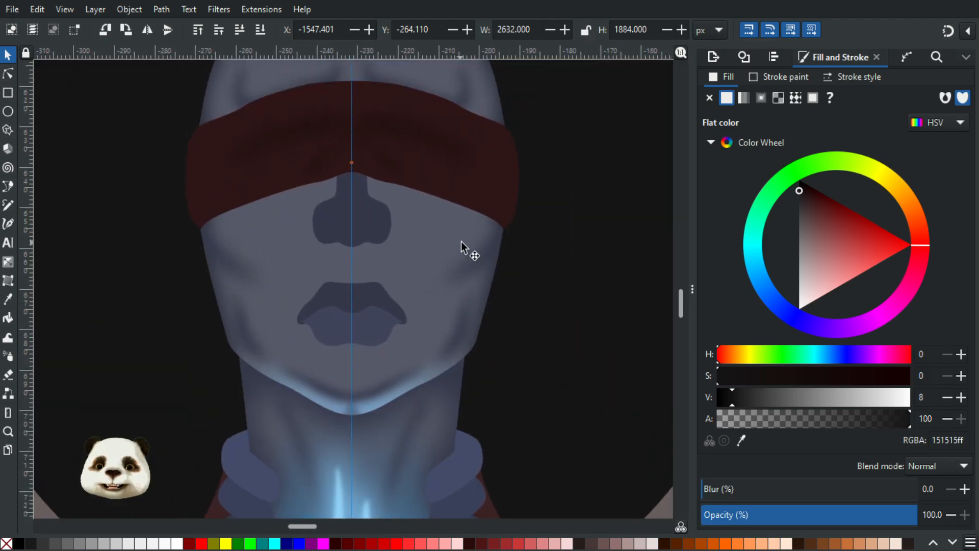
scroll(480, 281, down, 4)
scroll(482, 225, up, 2)
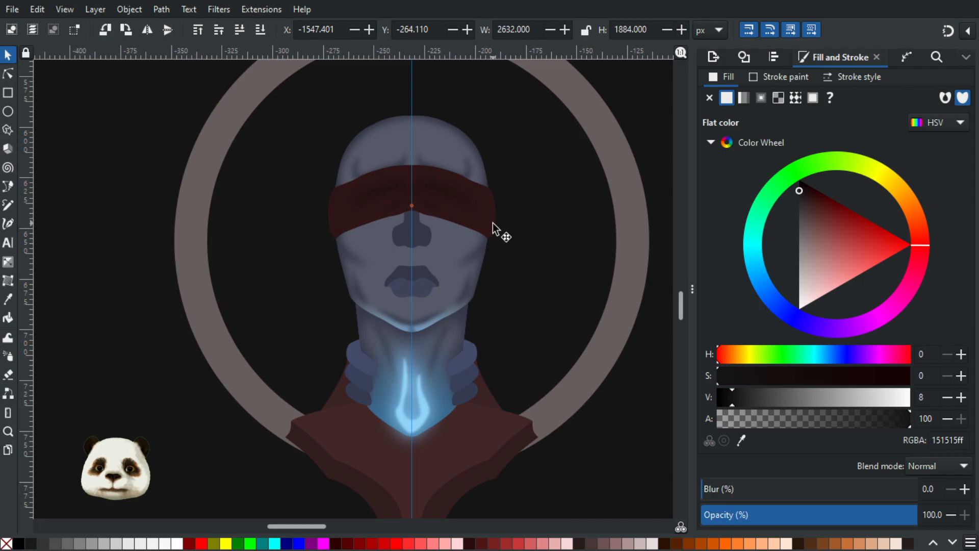
scroll(500, 234, down, 2)
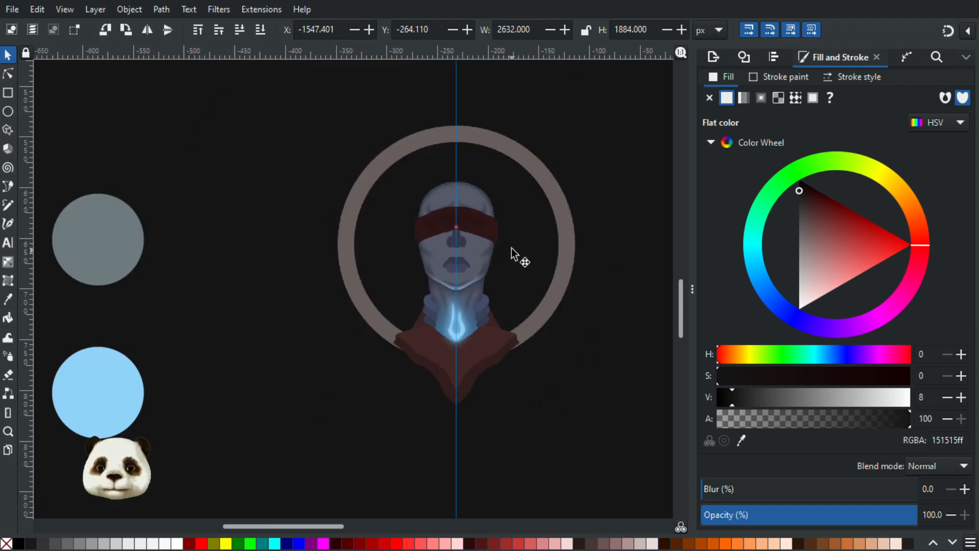
scroll(502, 245, up, 3)
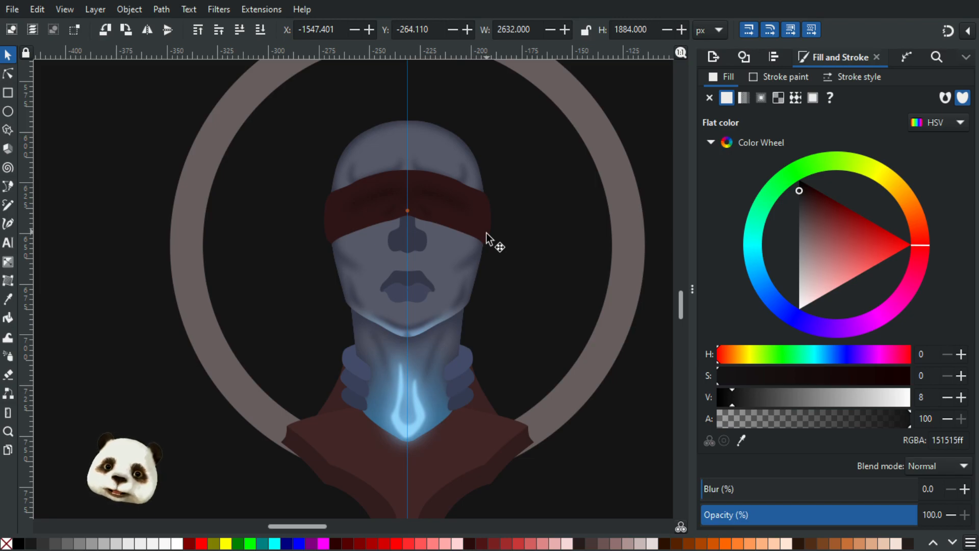
Brighten the lower lip's fill to value 45.
scroll(411, 332, up, 3)
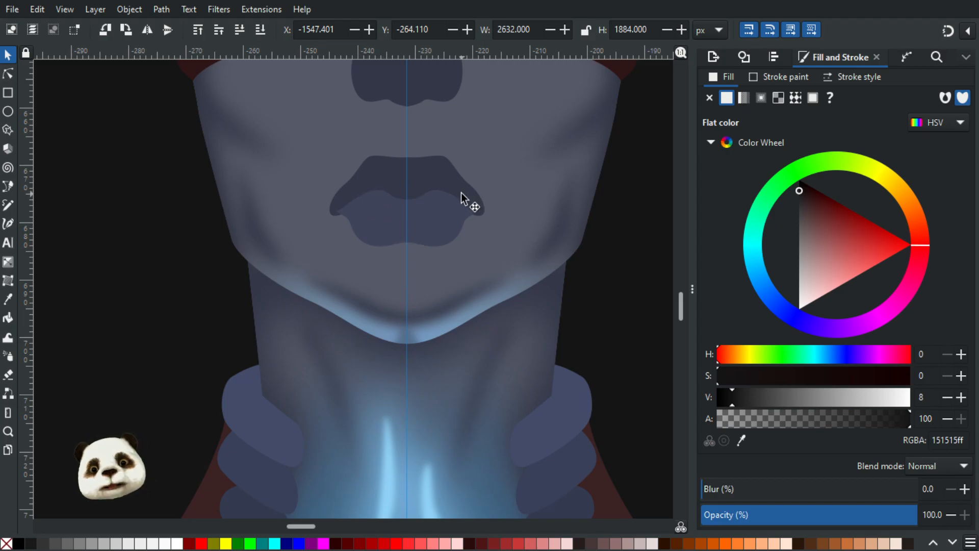
click(8, 74)
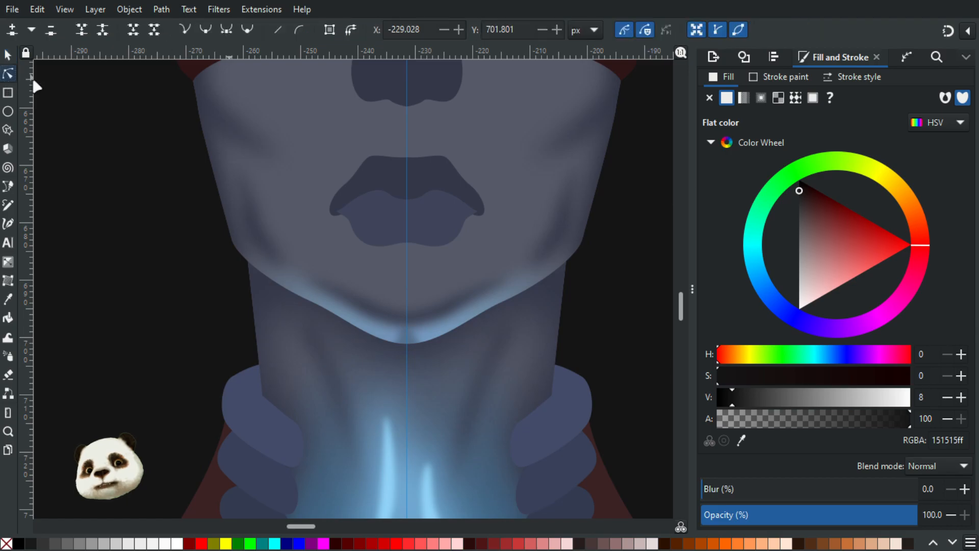
click(386, 236)
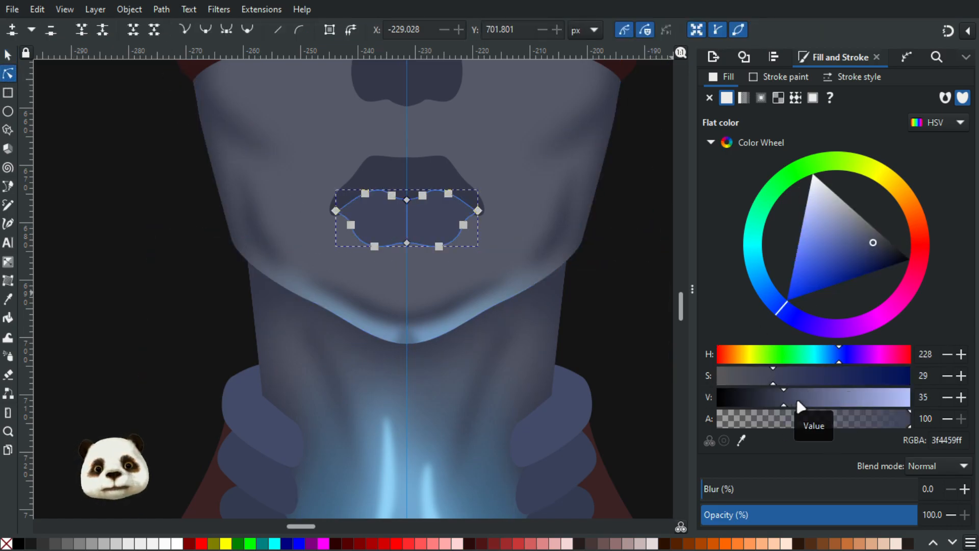
click(809, 406)
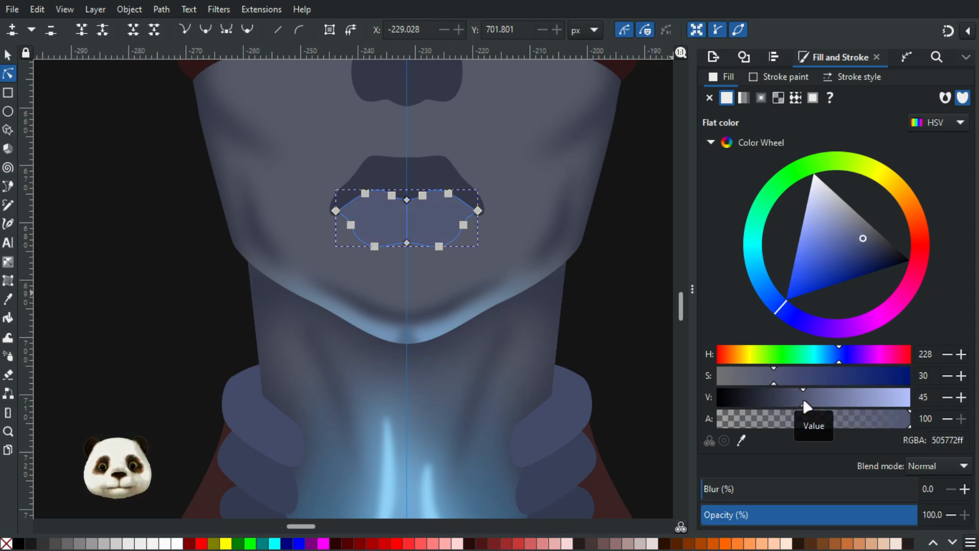
Brighten the upper lip's fill to value 32 and clear the selection.
click(438, 175)
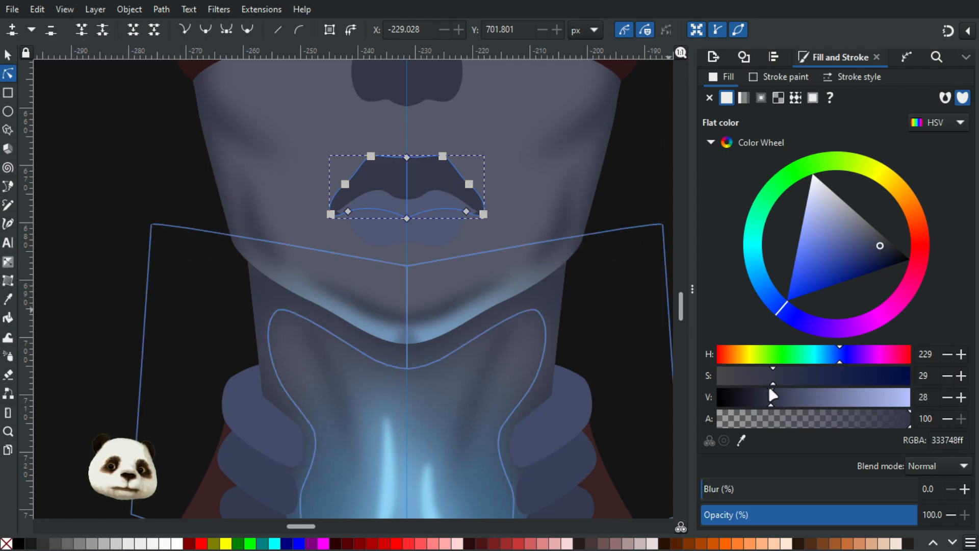
click(779, 401)
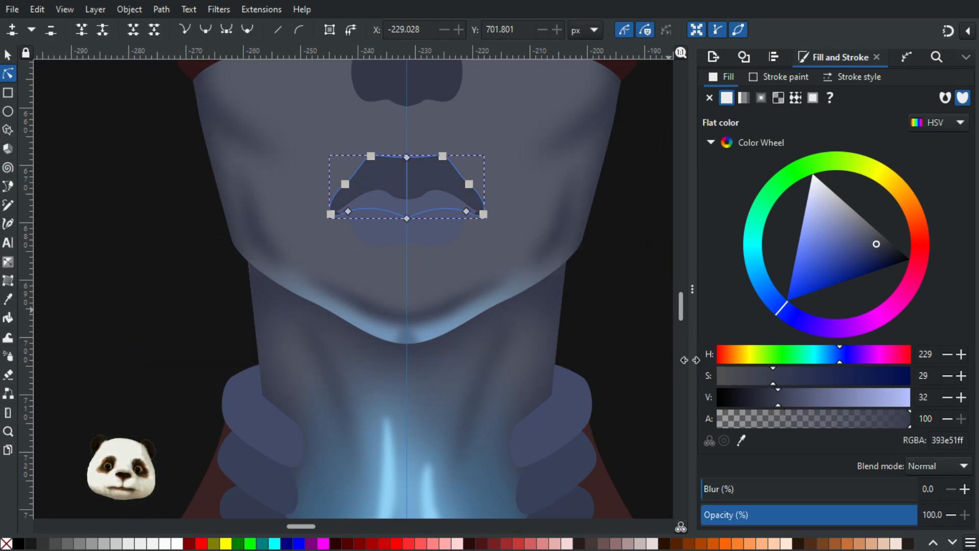
click(620, 292)
click(445, 227)
click(645, 299)
alt+click(648, 339)
alt+click(649, 339)
scroll(453, 326, down, 4)
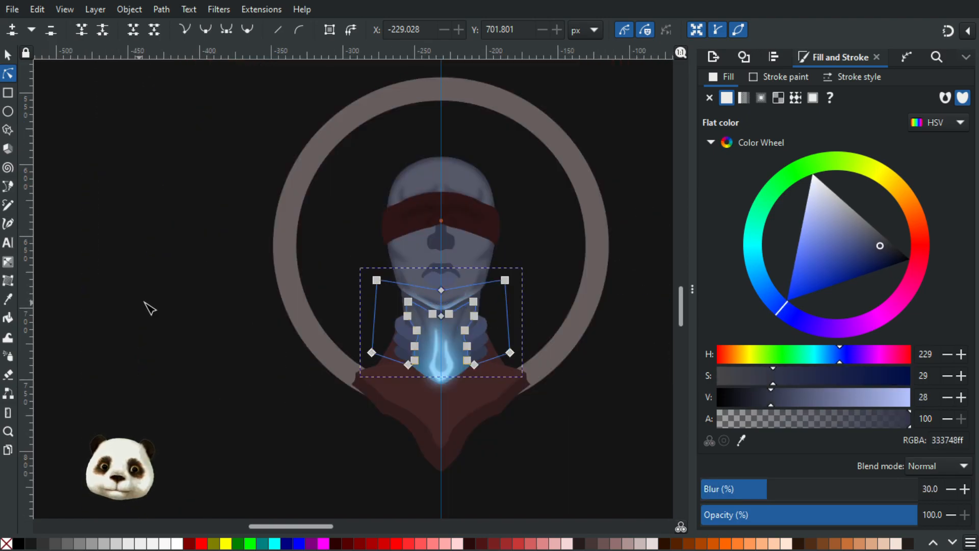
click(161, 306)
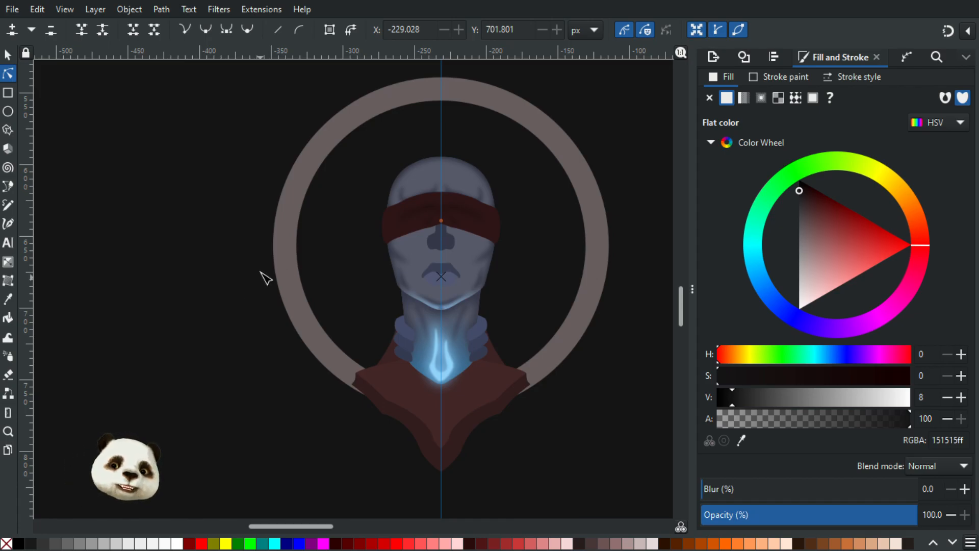
Set the lower lip's blur to 20% and deselect it.
scroll(263, 274, up, 3)
drag(645, 366, 286, 310)
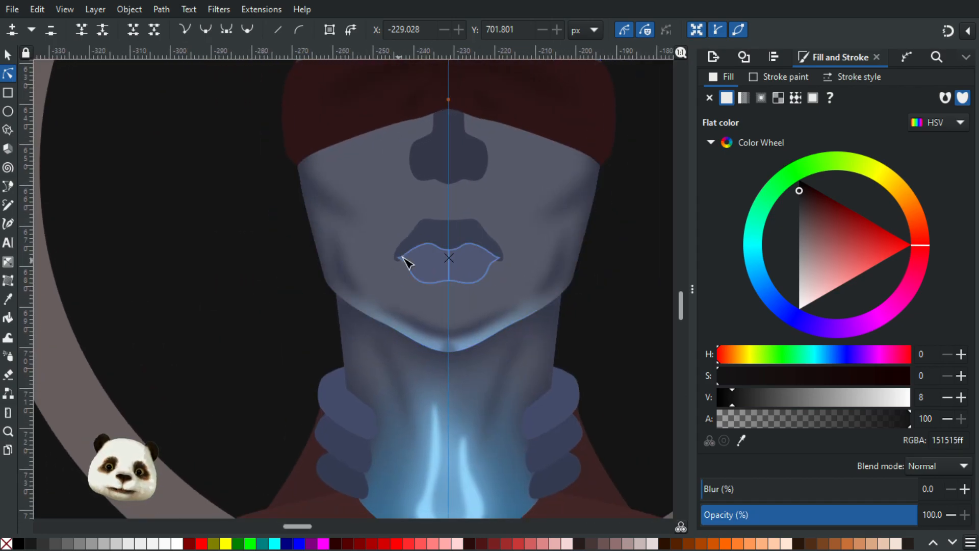
click(491, 270)
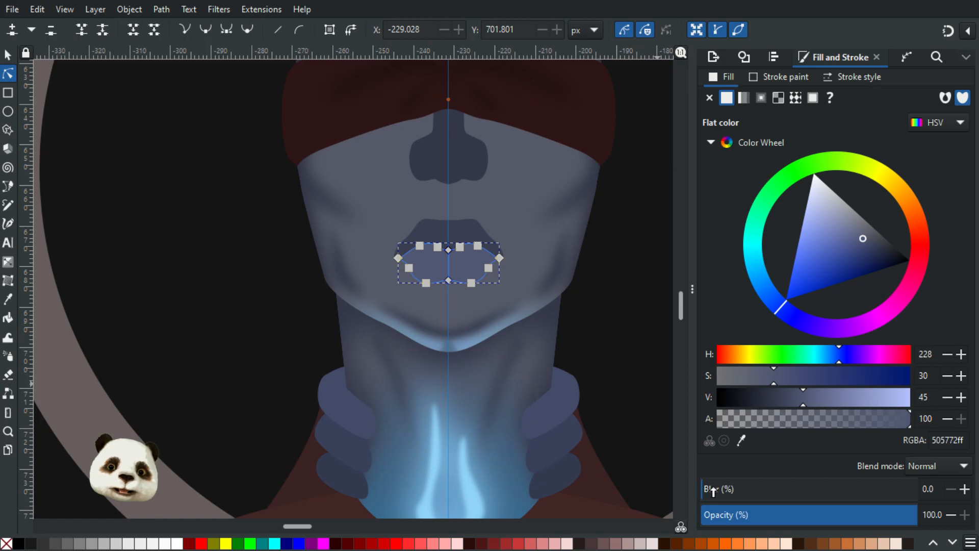
click(649, 272)
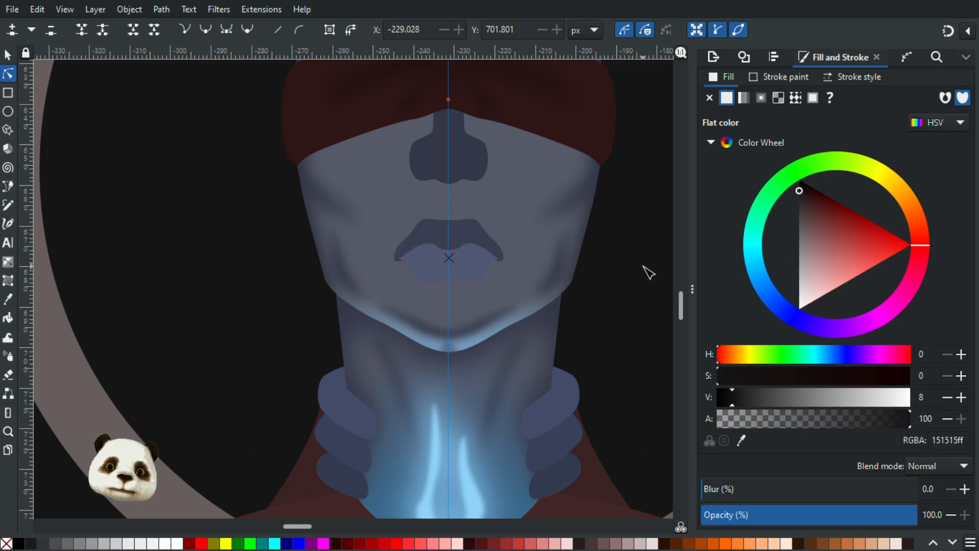
scroll(531, 269, up, 2)
click(400, 256)
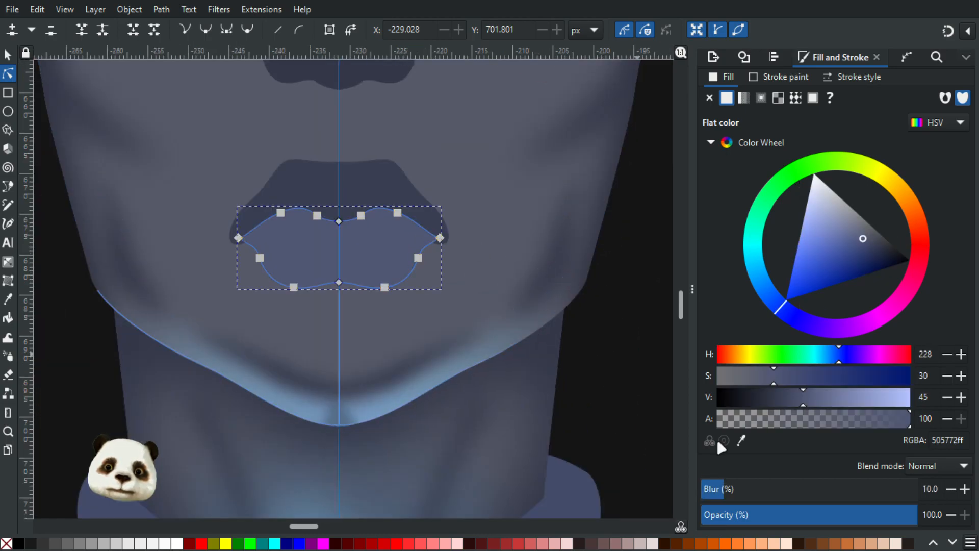
click(739, 489)
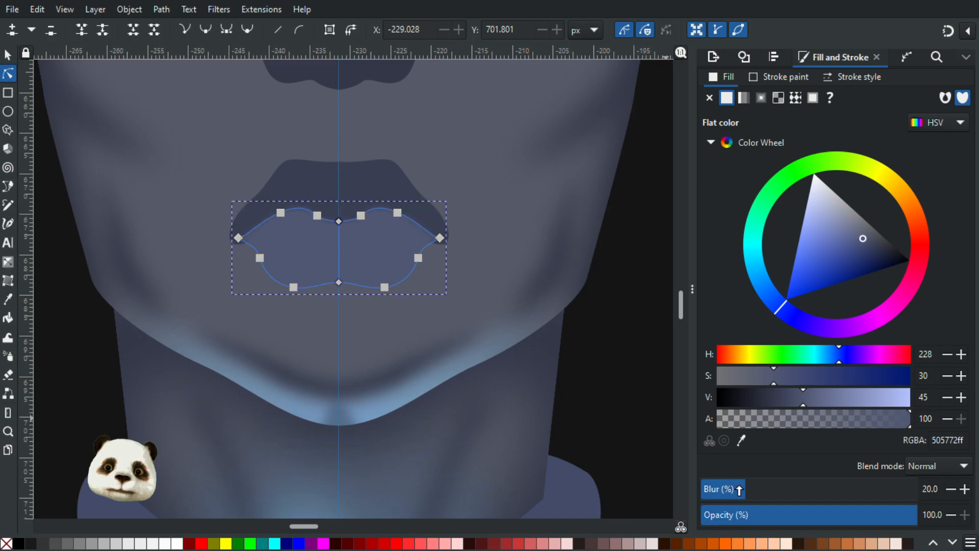
click(647, 355)
Select the upper lip shape.
click(394, 175)
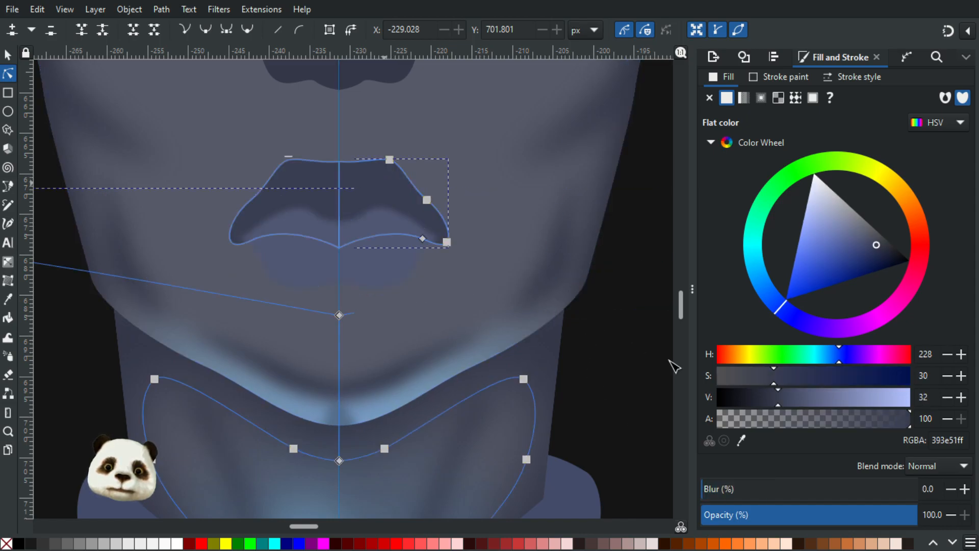
Apply a 20% blur to the dark upper lip shape and check the mouth against the whole face.
drag(733, 490, 754, 491)
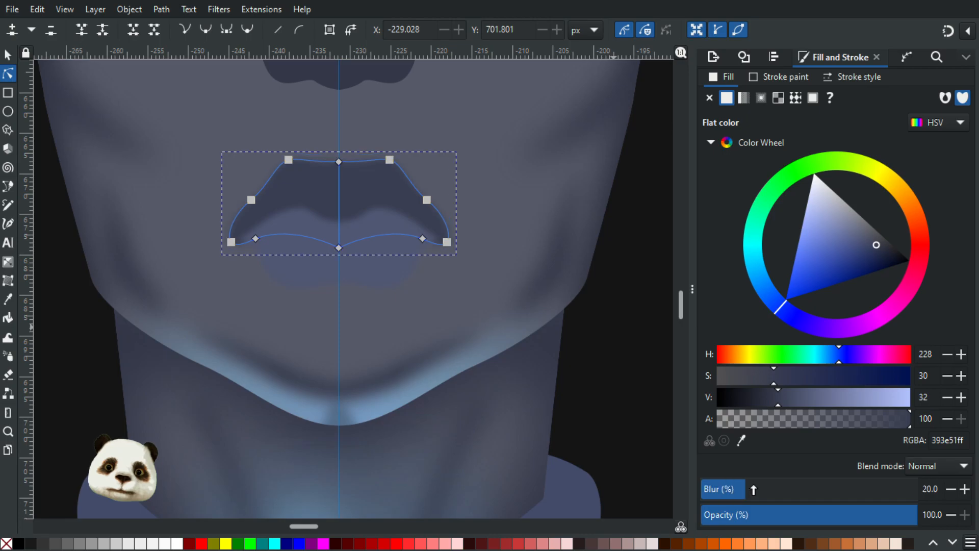
click(615, 346)
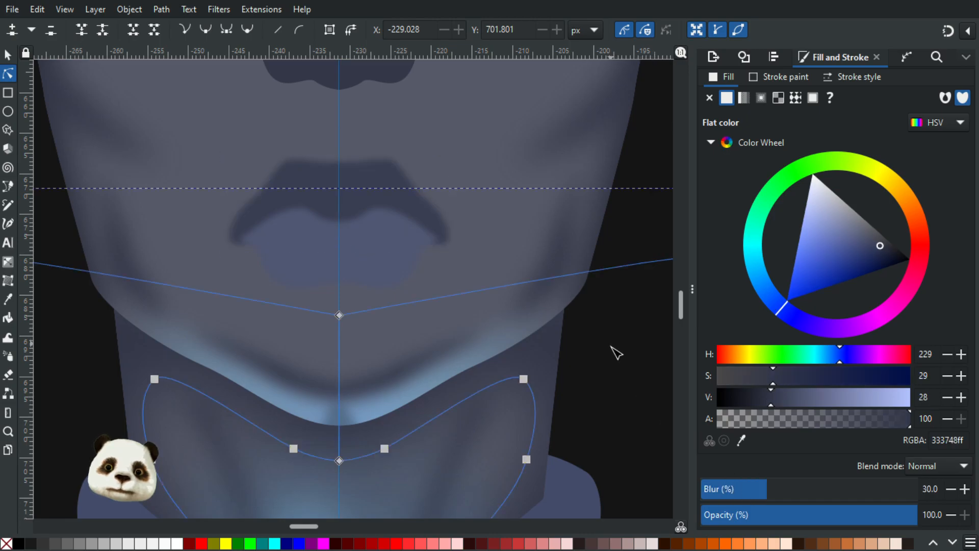
ctrl+scroll(618, 356, down, 1)
ctrl+scroll(618, 355, down, 1)
ctrl+scroll(619, 359, down, 1)
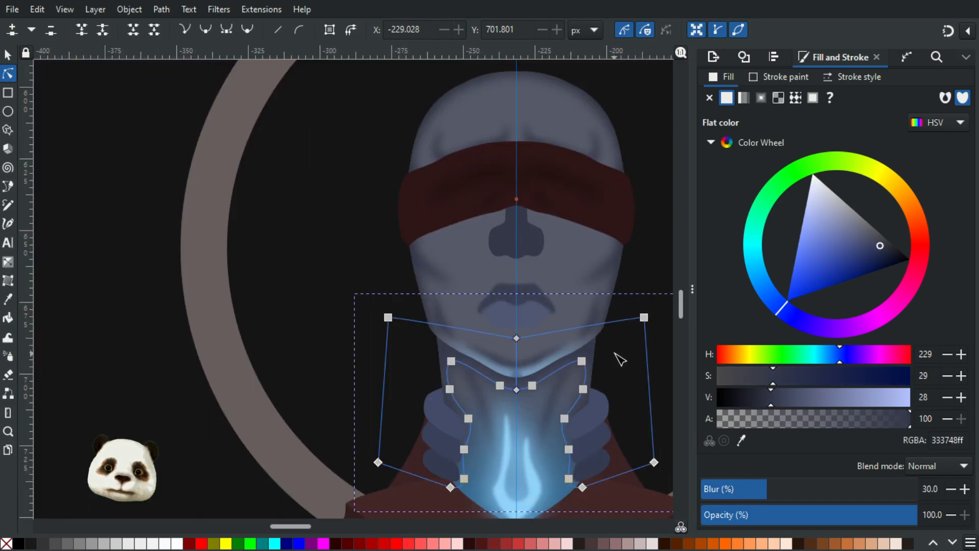
ctrl+scroll(621, 360, down, 1)
ctrl+scroll(622, 361, up, 3)
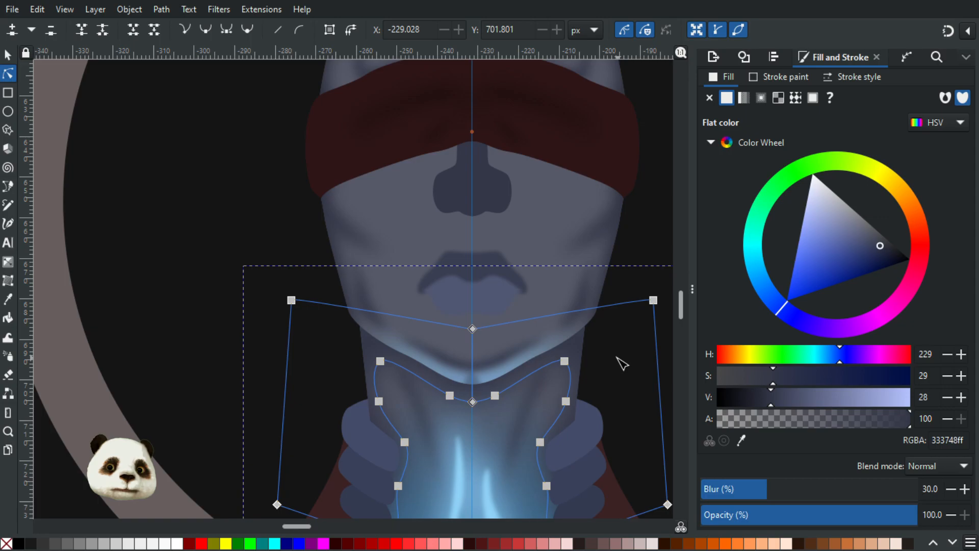
ctrl+scroll(540, 324, up, 2)
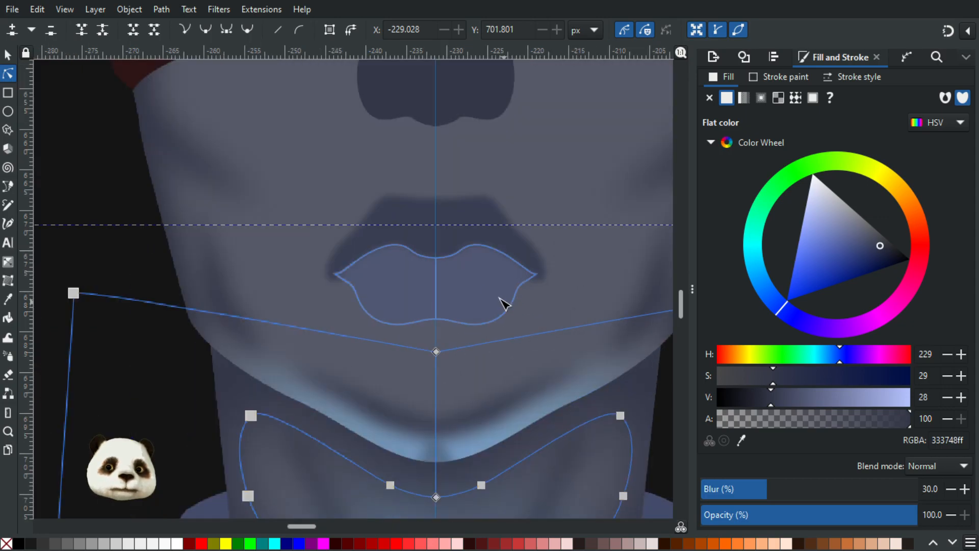
Set the upper lip shape's blur to 10% to match the lower lip.
click(497, 301)
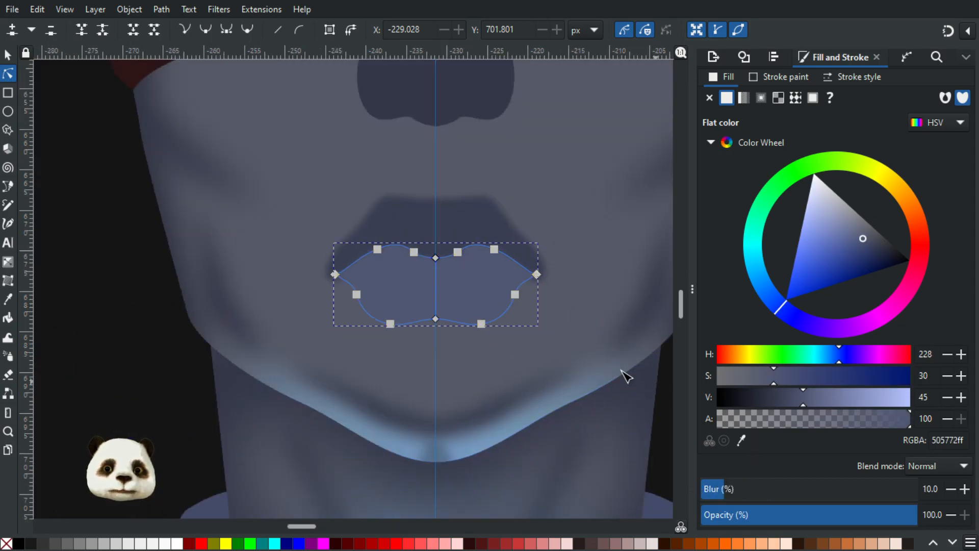
click(472, 215)
click(720, 490)
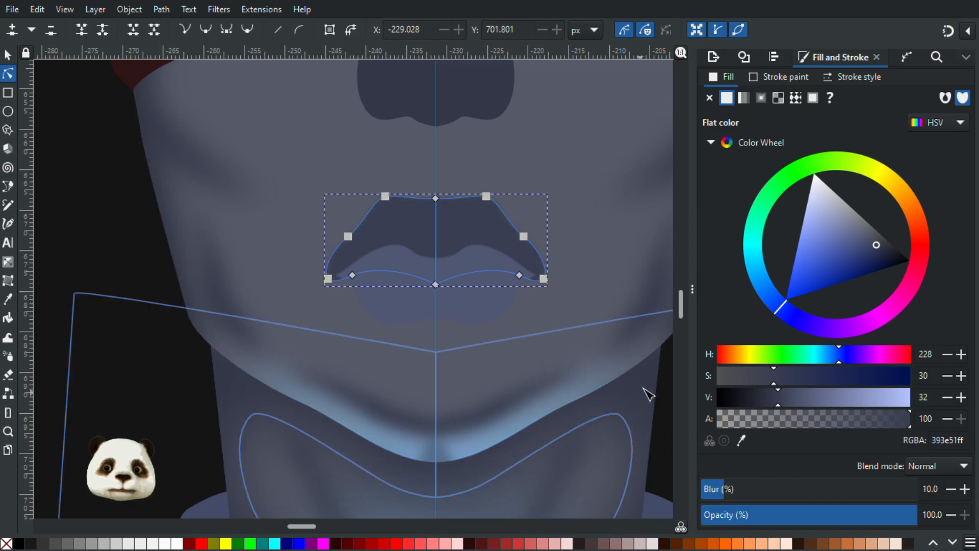
click(172, 404)
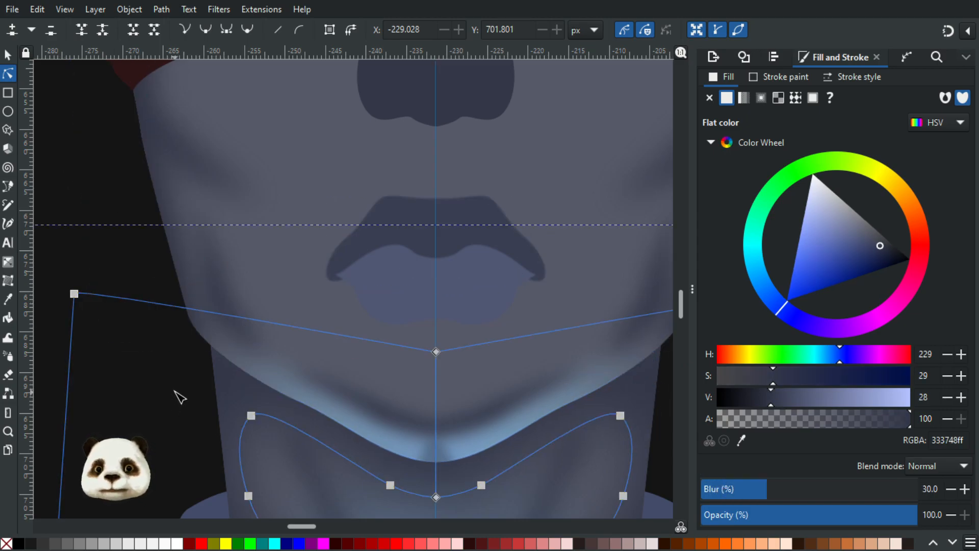
With the Pen tool, draw a curved edge just inside the lower lip's bottom contour, from one mouth corner to the other.
scroll(474, 301, up, 2)
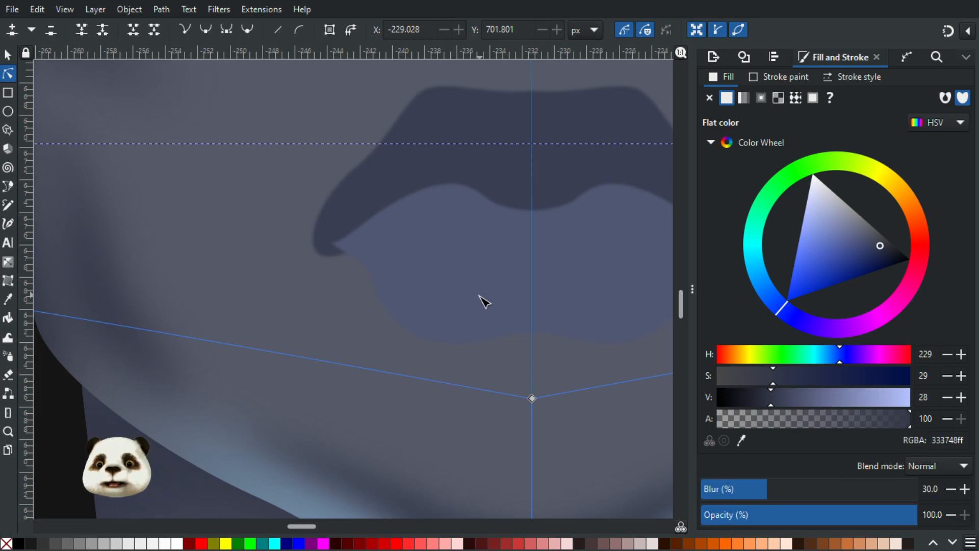
key(b)
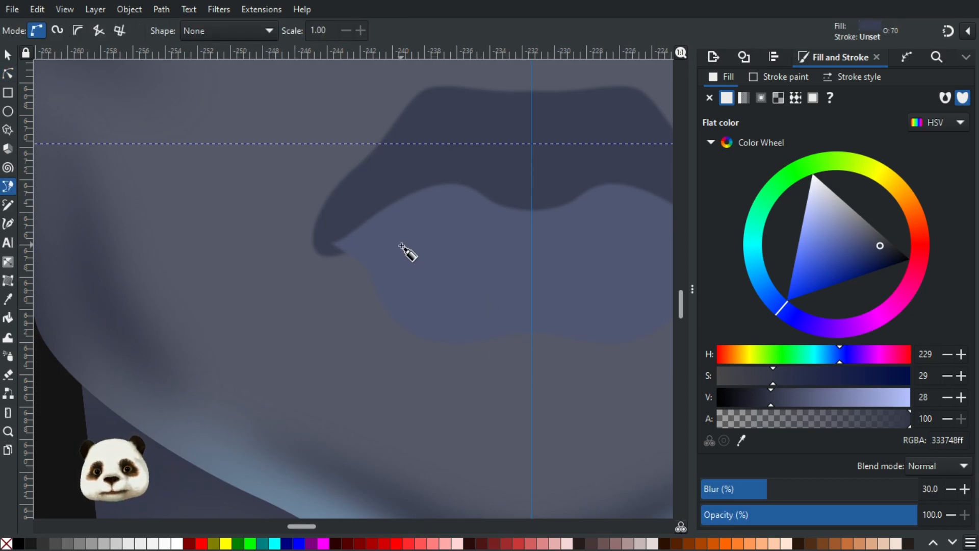
click(332, 233)
drag(384, 269, 562, 320)
drag(487, 333, 317, 358)
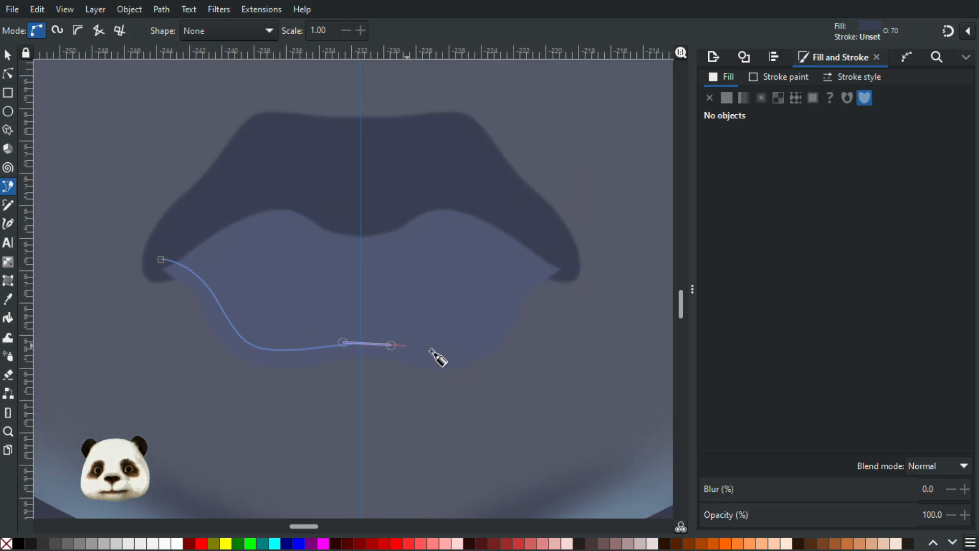
drag(439, 360, 471, 343)
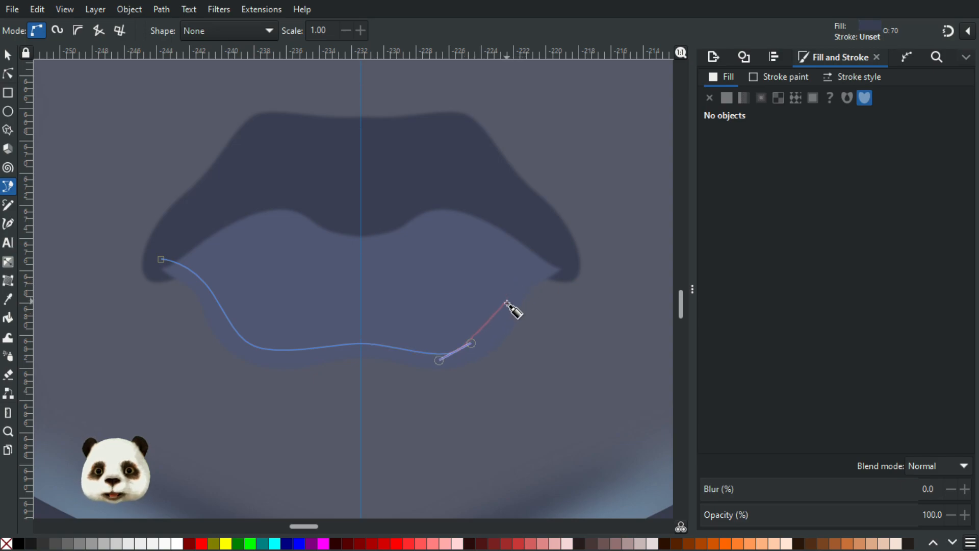
key(BackSpace)
drag(468, 349, 493, 333)
drag(517, 292, 528, 280)
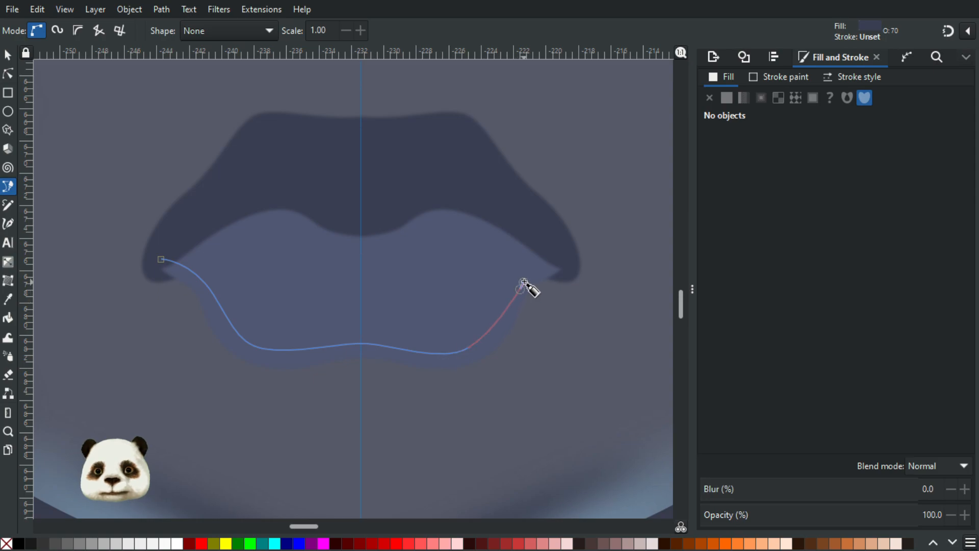
click(578, 262)
Close the shading shape with straight segments below the lower lip and make it fully opaque with an HSV value (V) of 24.
click(559, 349)
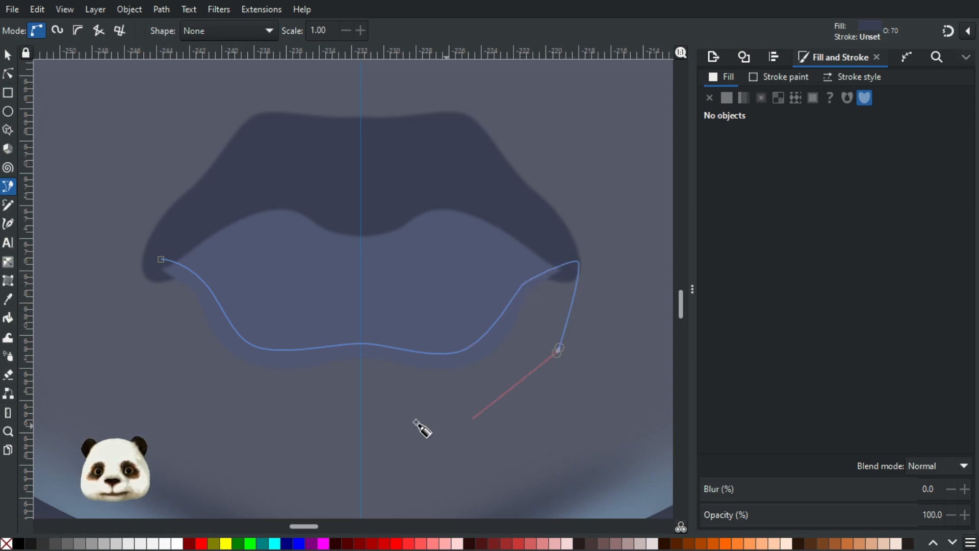
click(219, 390)
click(156, 281)
click(162, 261)
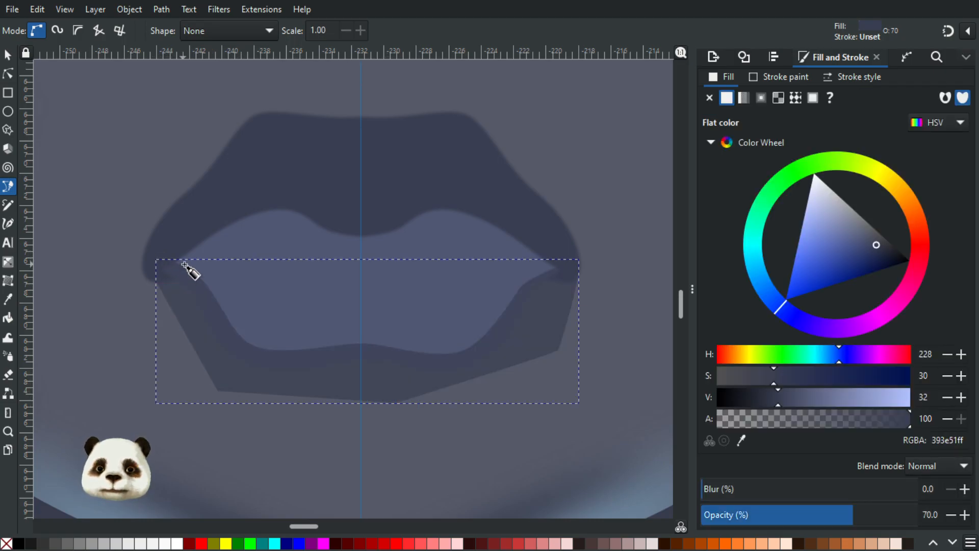
drag(870, 517, 917, 515)
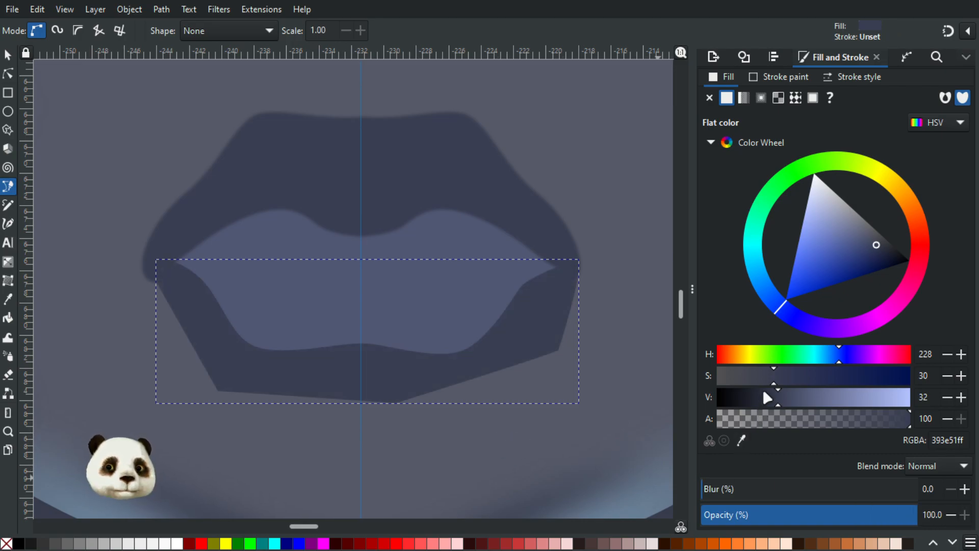
drag(767, 397, 765, 401)
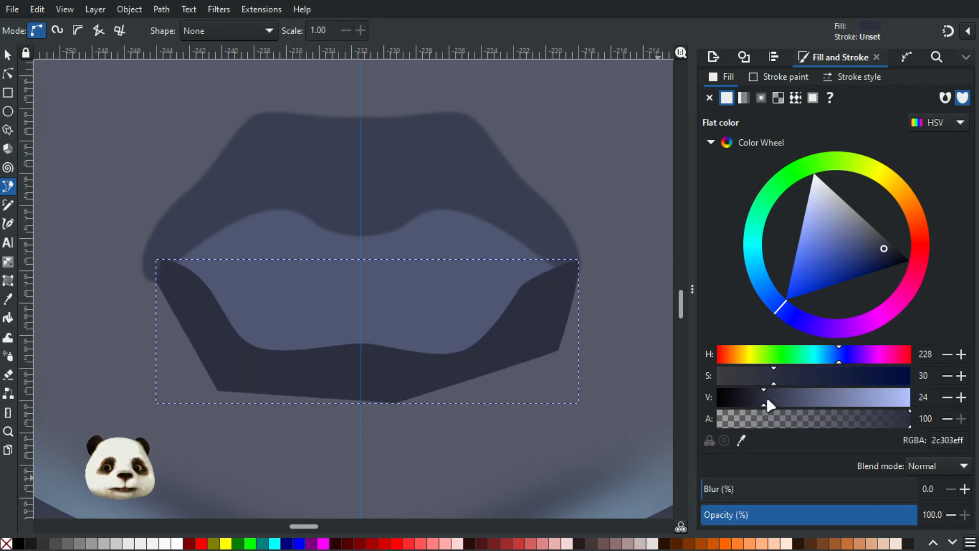
Duplicate the lower lip shape and fill the copy with magenta.
click(9, 54)
click(282, 247)
key(Escape)
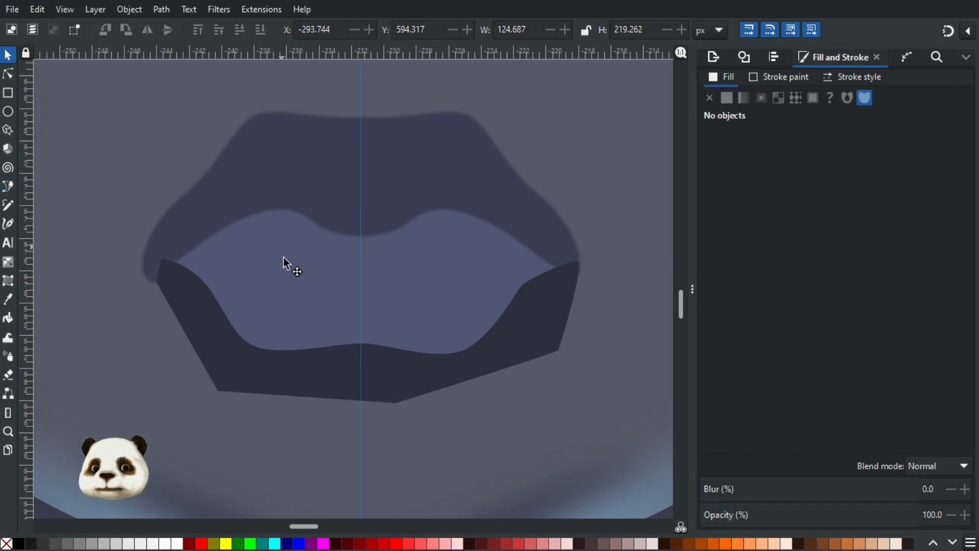
click(297, 280)
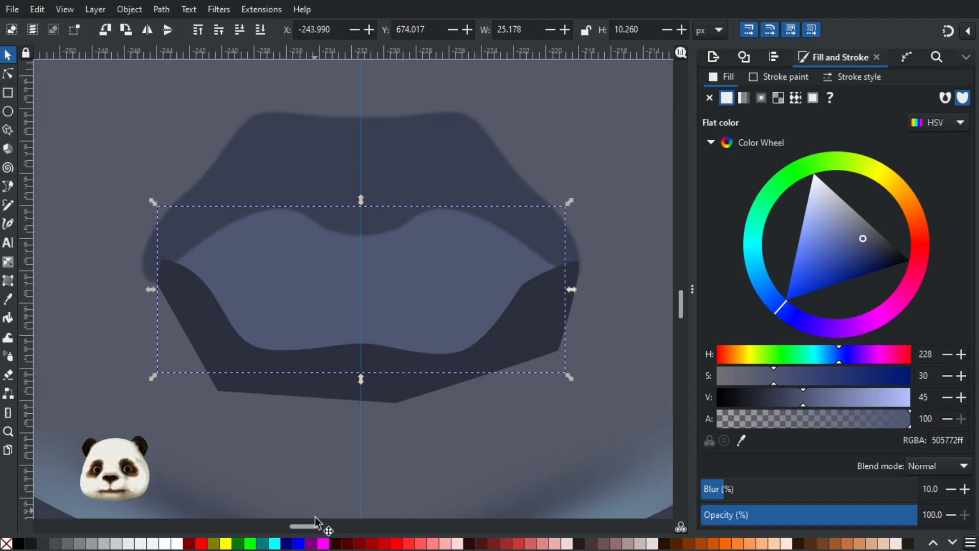
click(323, 544)
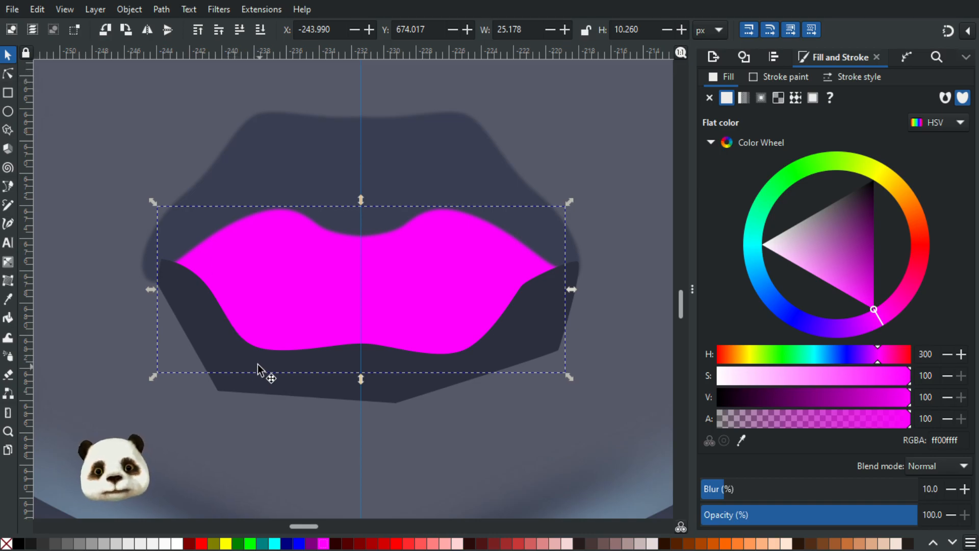
click(306, 380)
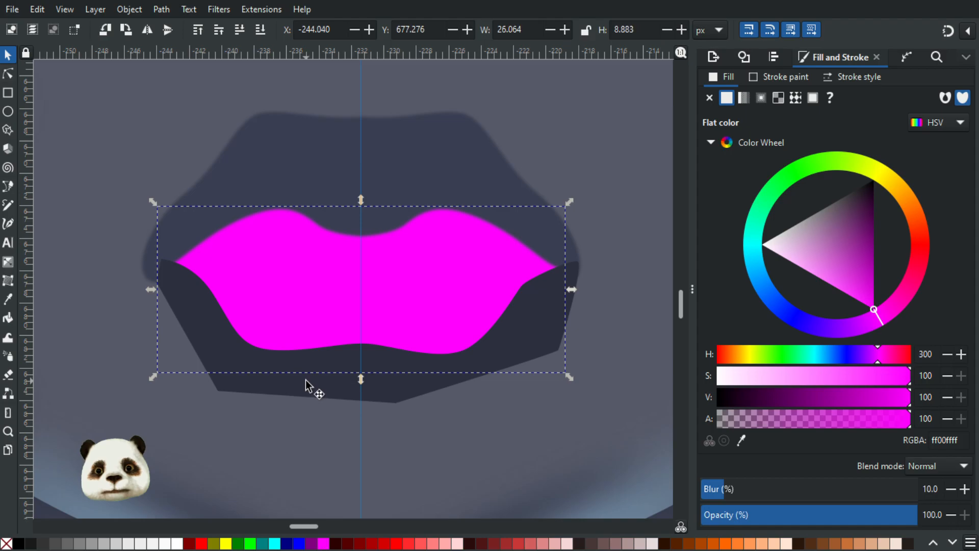
click(307, 386)
key(Delete)
double_click(285, 331)
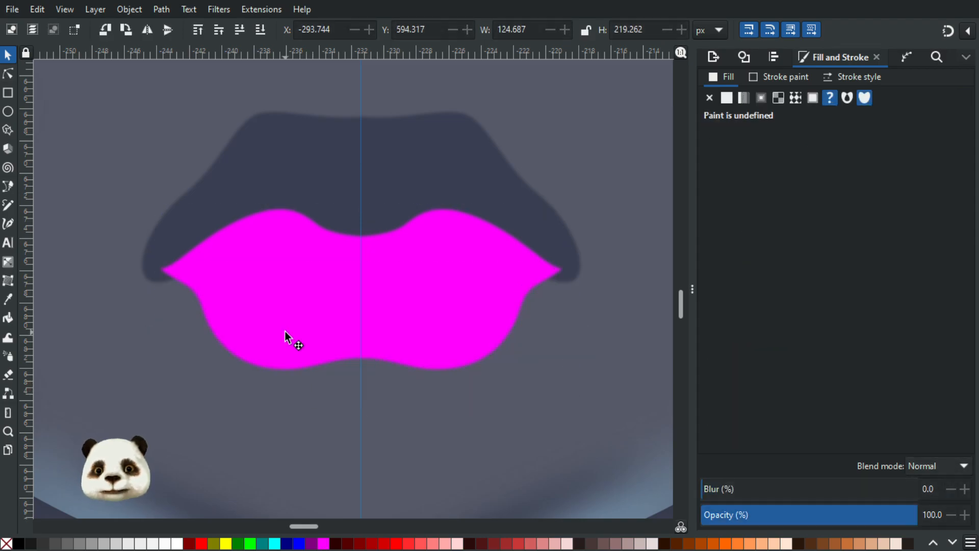
click(285, 332)
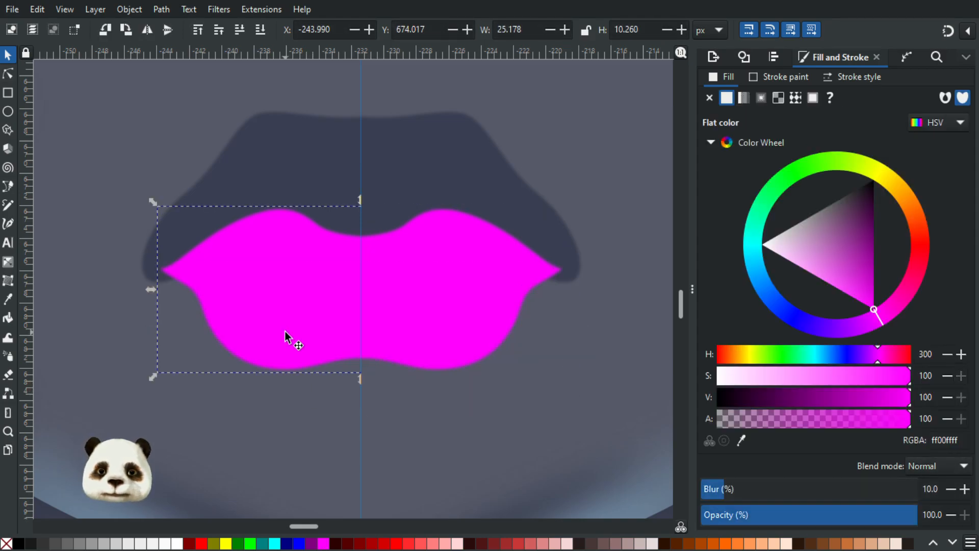
key(ctrl+z)
key(ctrl+z)
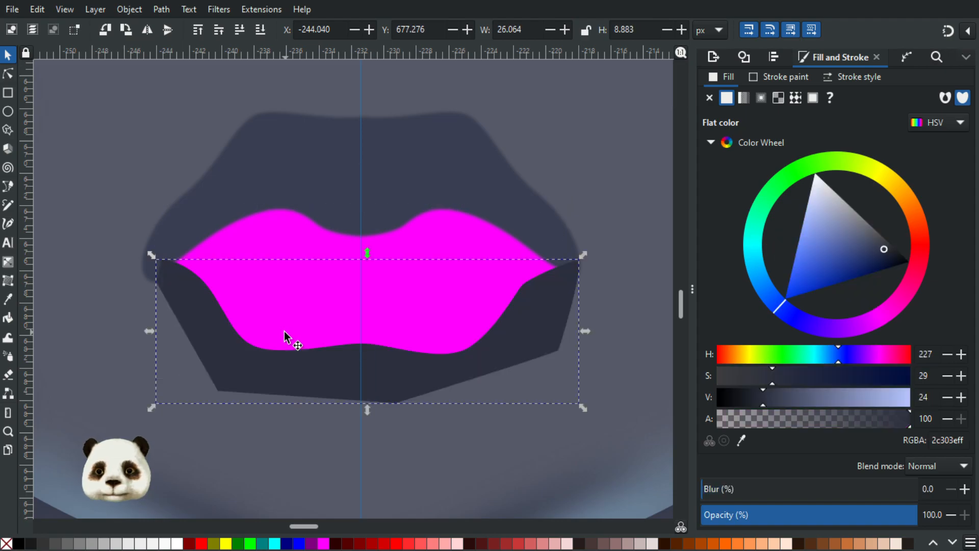
Place the dark shading shape beneath the magenta lip copy and clip it to that copy.
key(ctrl+z)
key(ctrl+z)
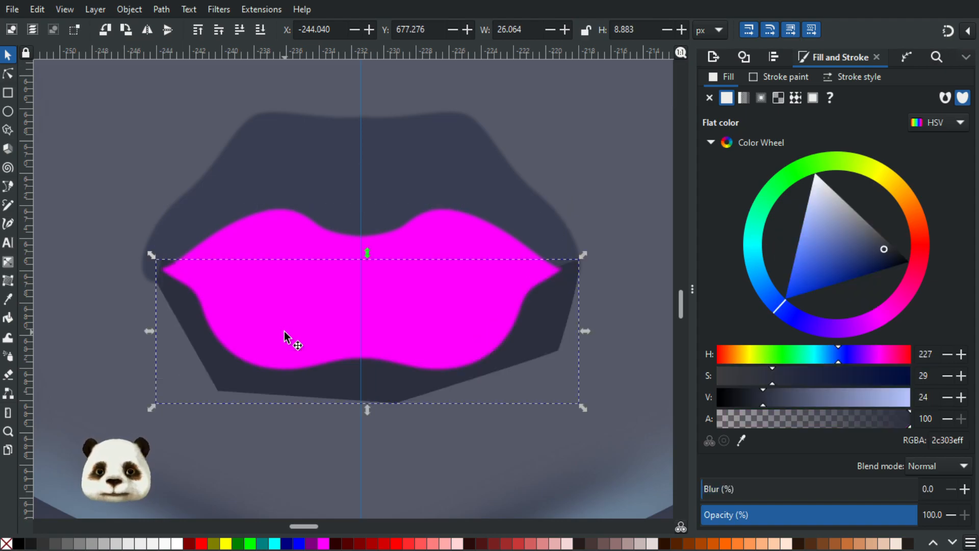
shift+click(274, 245)
right_click(274, 243)
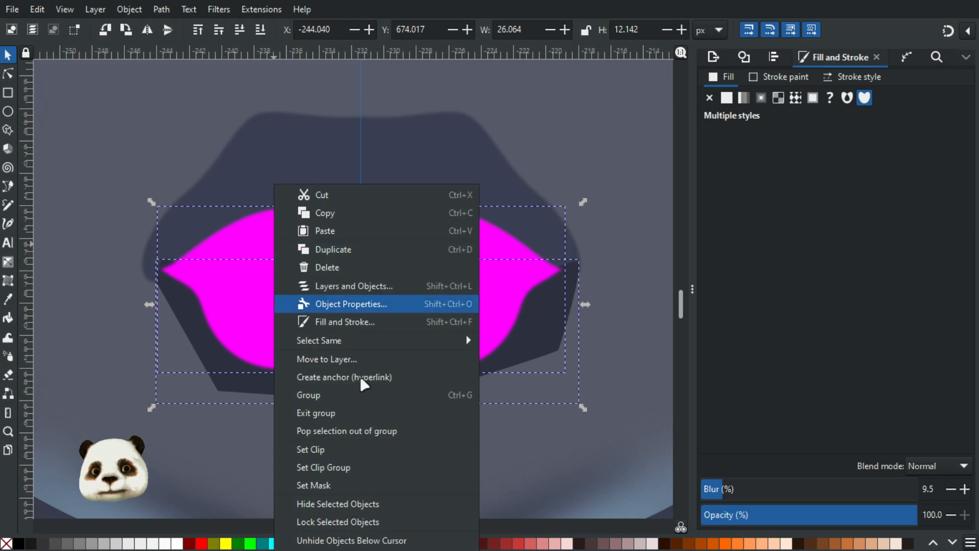
click(341, 449)
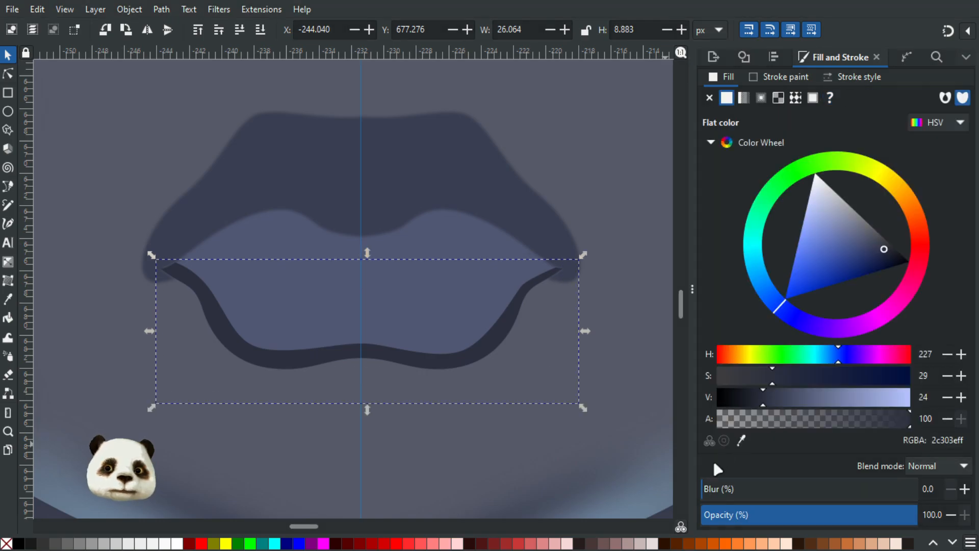
Blur the clipped lower lip shading by 30%.
drag(813, 493, 793, 493)
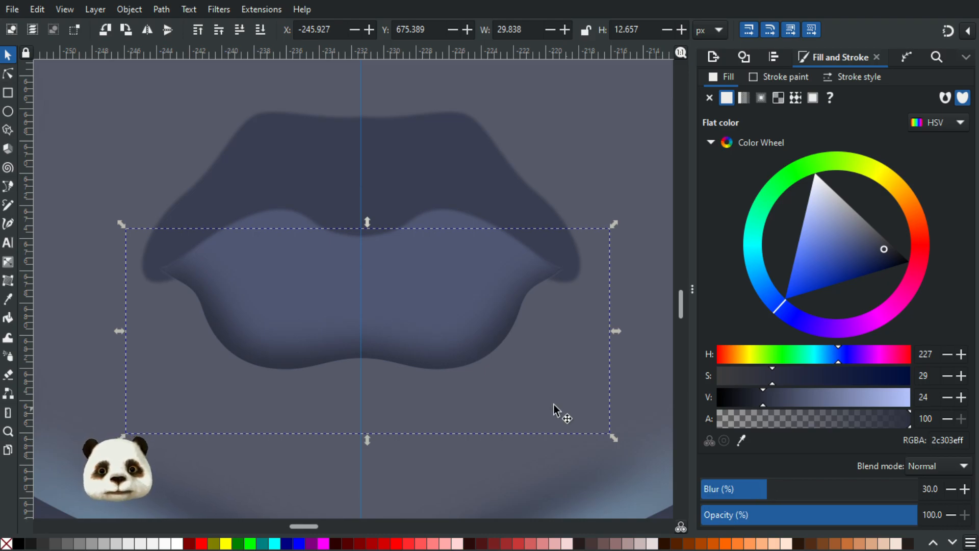
ctrl+scroll(571, 403, down, 3)
ctrl+scroll(579, 400, down, 2)
ctrl+scroll(596, 403, up, 5)
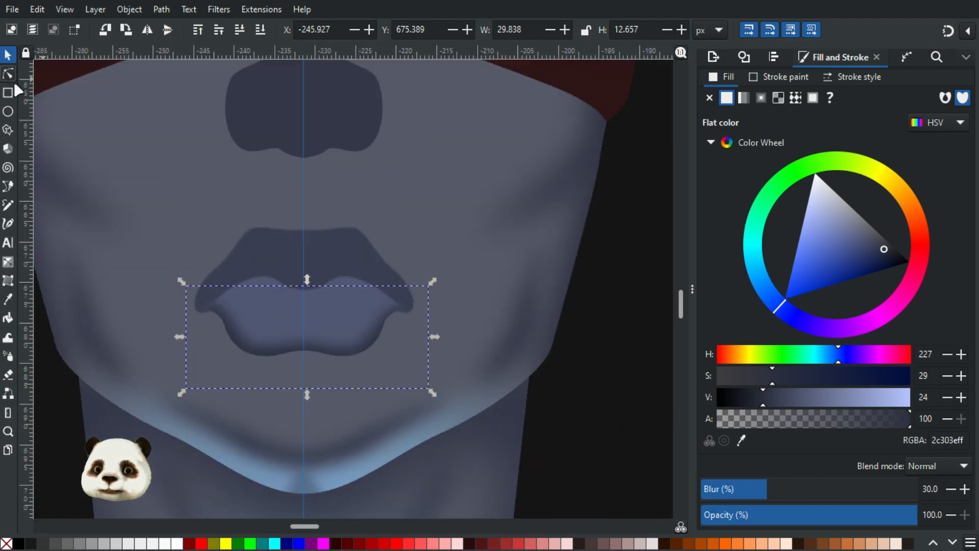
Raise the two lower nodes on the shading's inner curve, one on each side, to widen the shadow along the lower lip.
click(7, 74)
ctrl+scroll(255, 347, up, 2)
click(278, 330)
drag(278, 331, 286, 317)
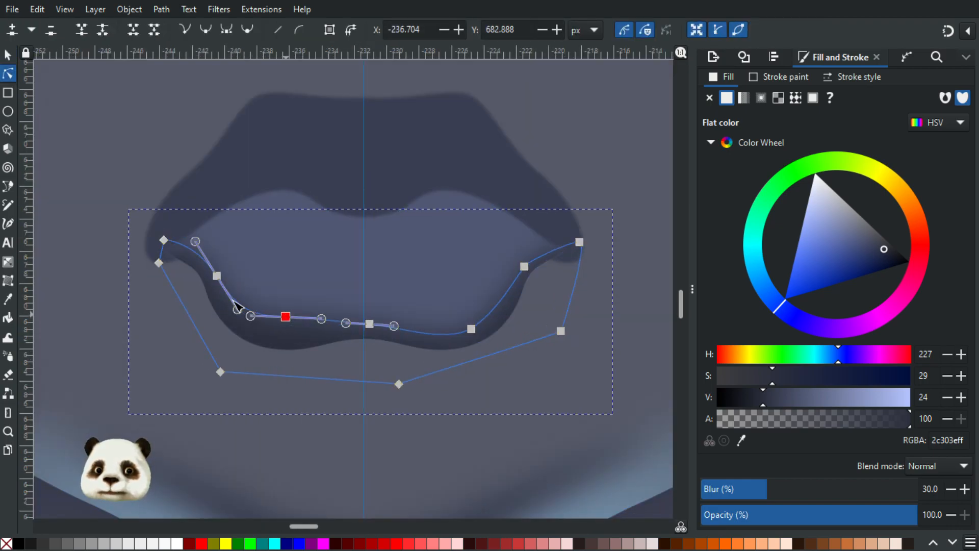
click(471, 329)
drag(471, 329, 467, 316)
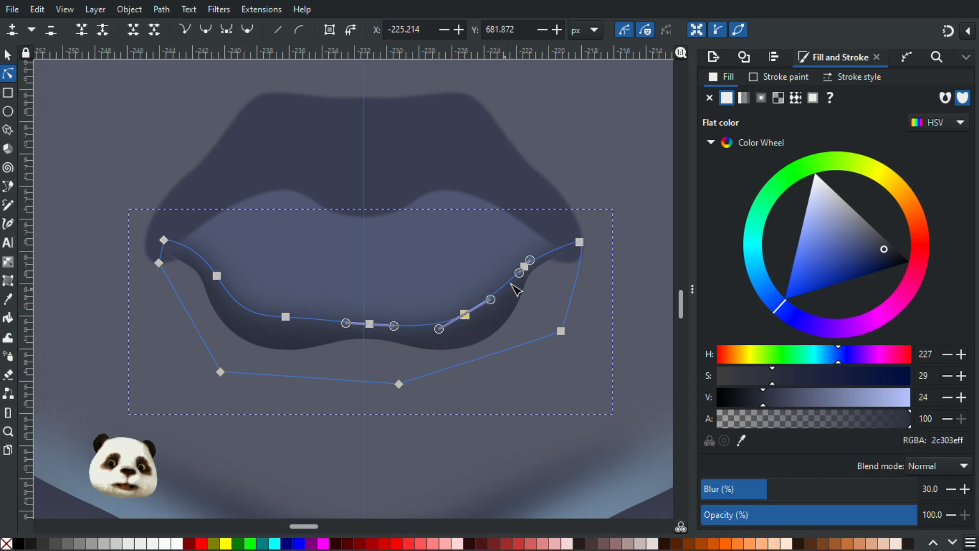
click(617, 339)
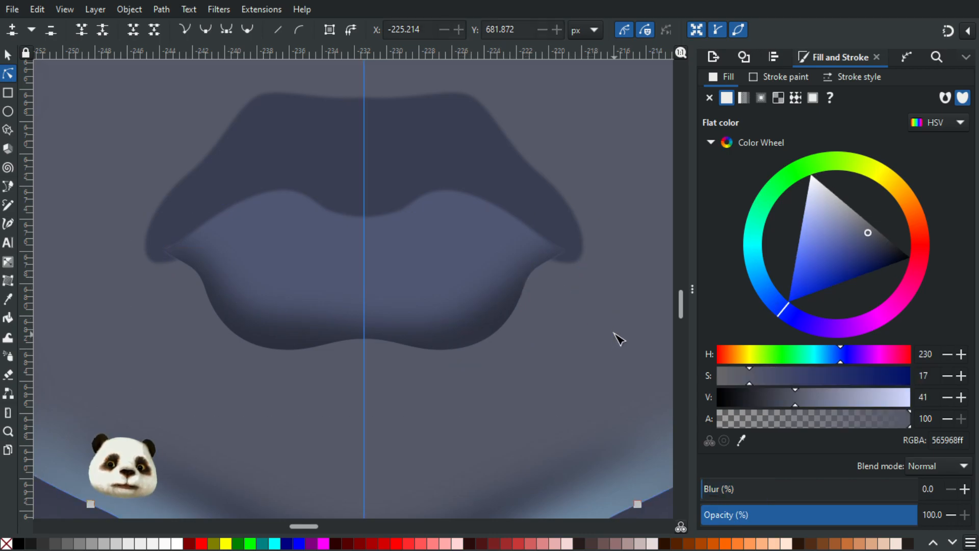
scroll(616, 333, down, 2)
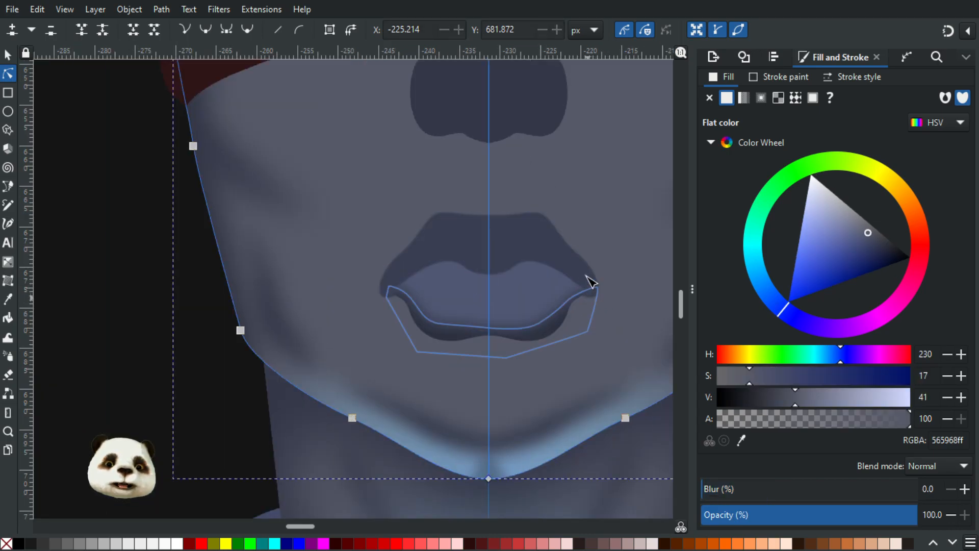
scroll(632, 269, down, 3)
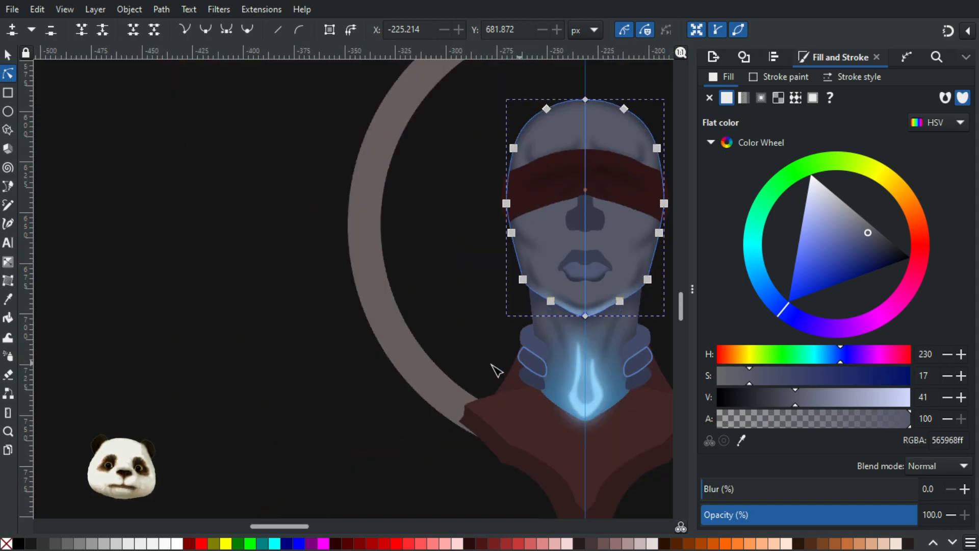
scroll(560, 289, up, 4)
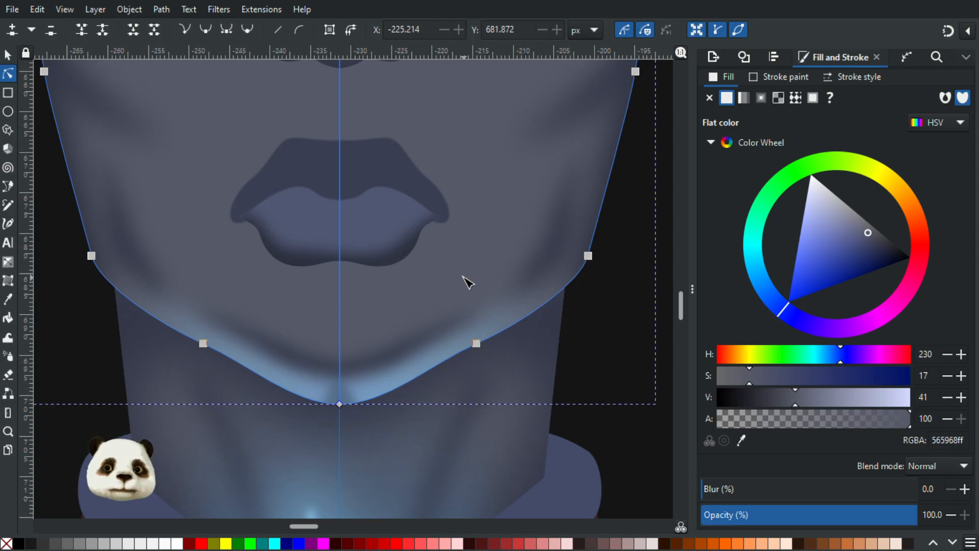
Raise the centre node of the lower lip shading's inner curve and adjust its handles into a gentle arch at the midline.
scroll(357, 232, up, 3)
click(311, 278)
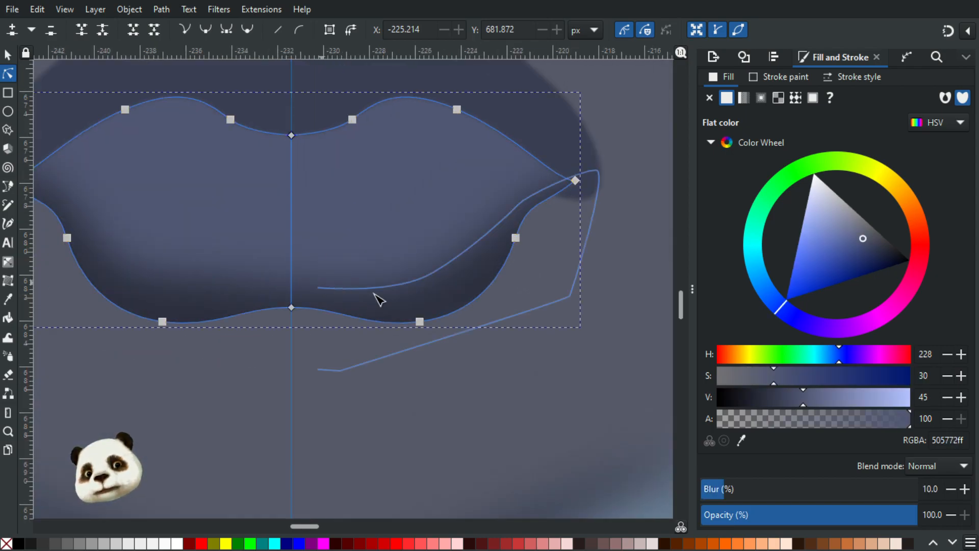
click(276, 274)
drag(299, 284, 255, 256)
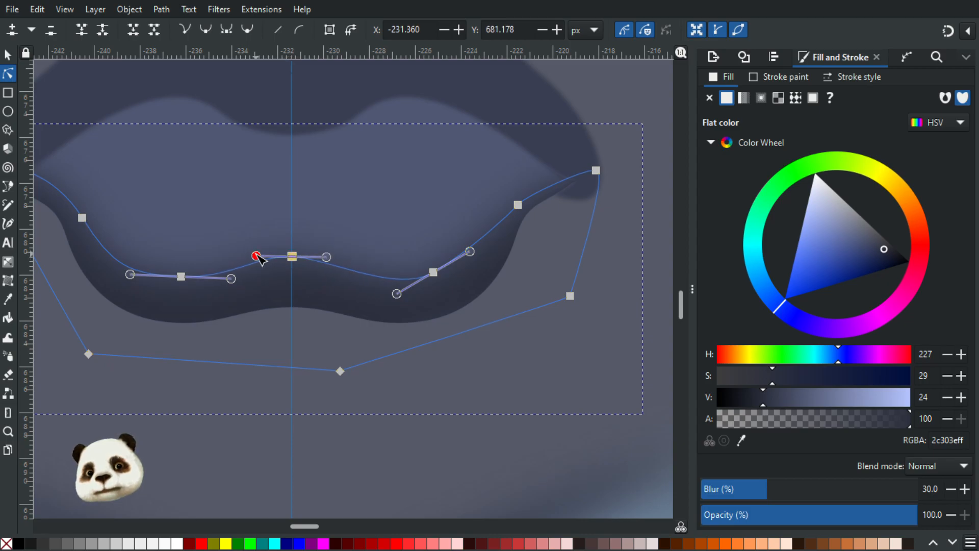
click(577, 394)
scroll(566, 394, down, 4)
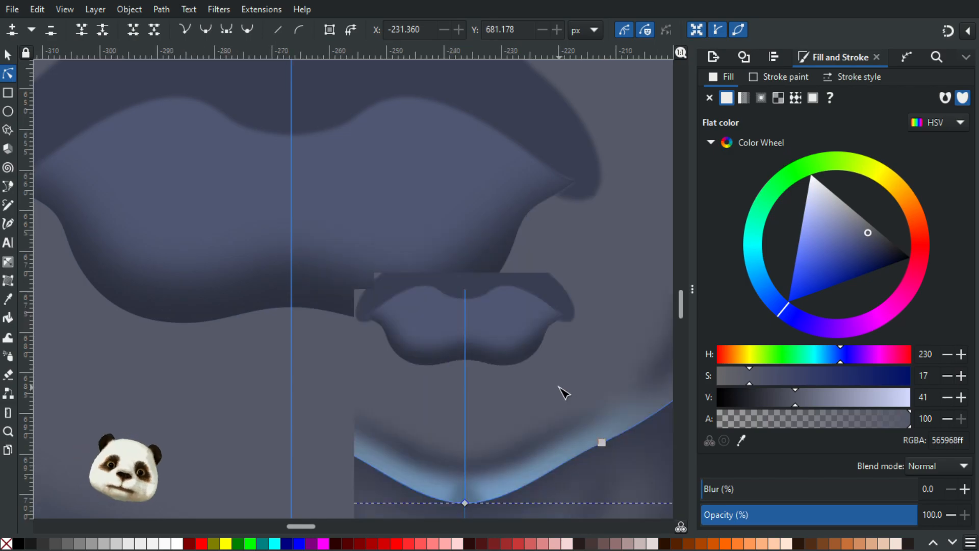
scroll(582, 413, down, 2)
click(106, 318)
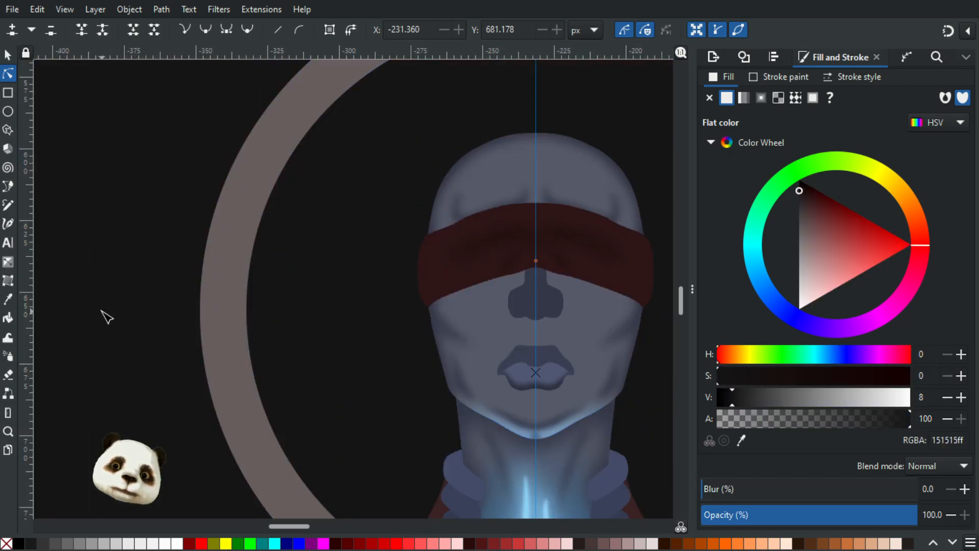
Draw a small flat oval highlight across the midline in the upper part of the lower lip.
scroll(153, 372, down, 4)
scroll(204, 365, up, 3)
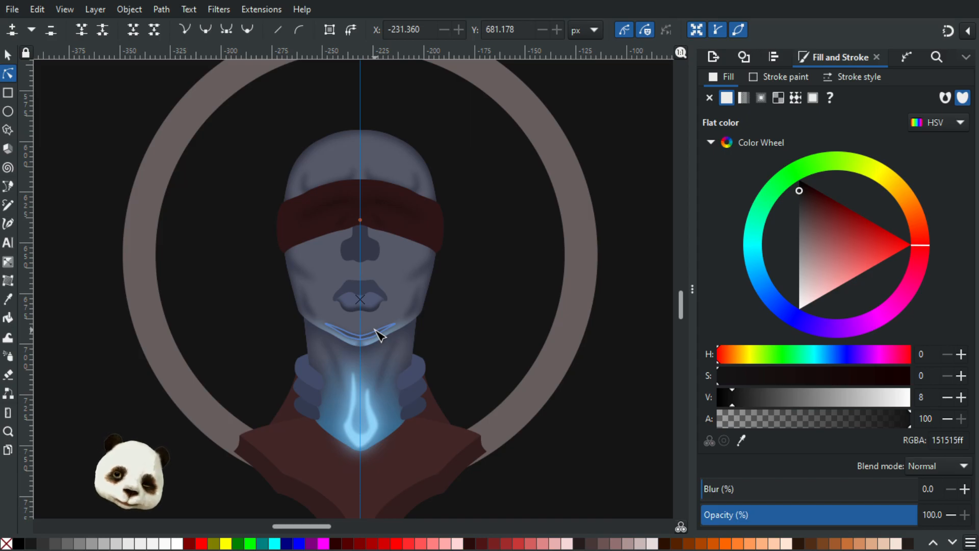
scroll(367, 321, up, 3)
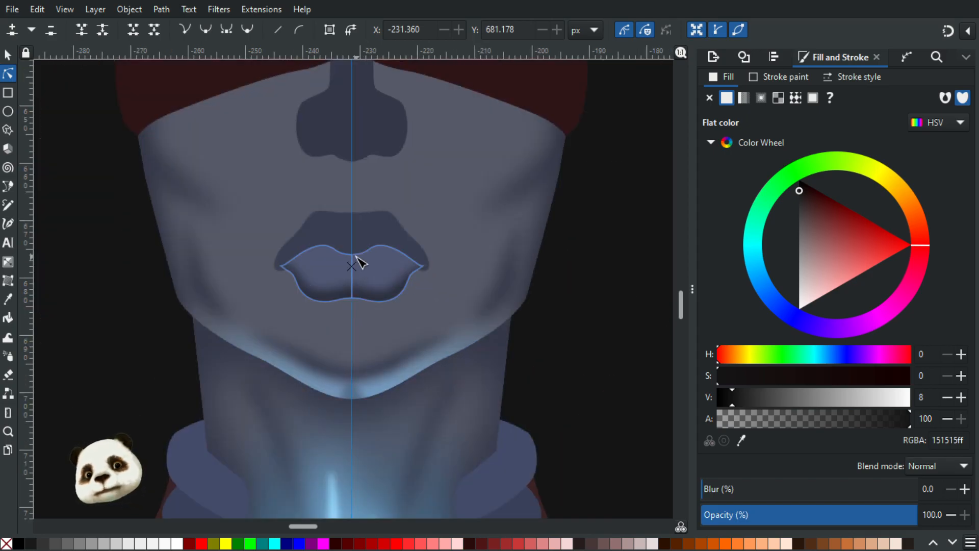
scroll(361, 268, up, 2)
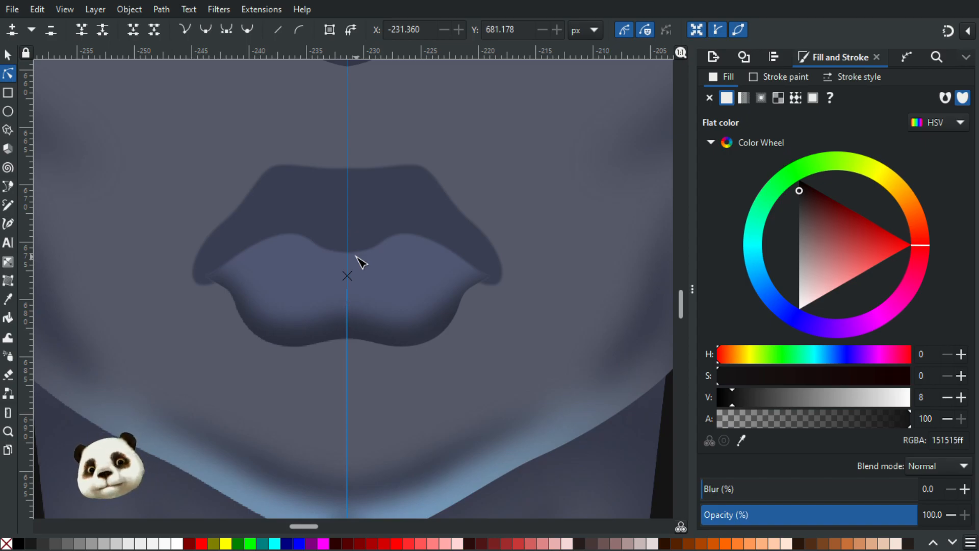
key(b)
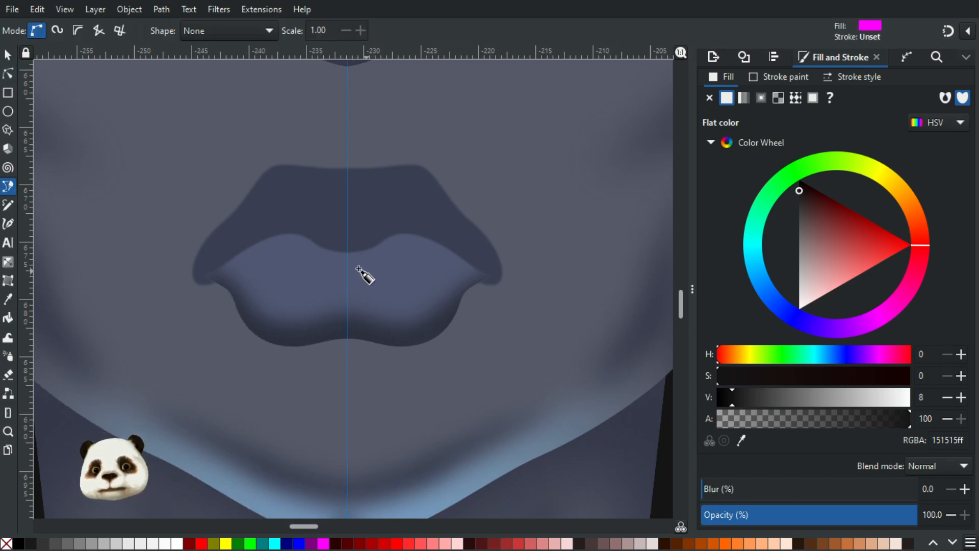
click(358, 268)
drag(322, 281, 346, 294)
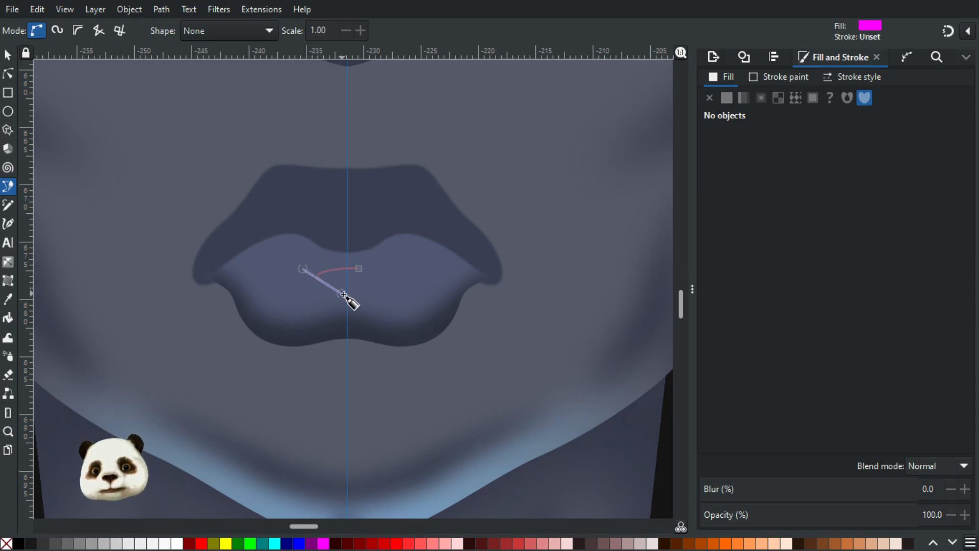
click(359, 269)
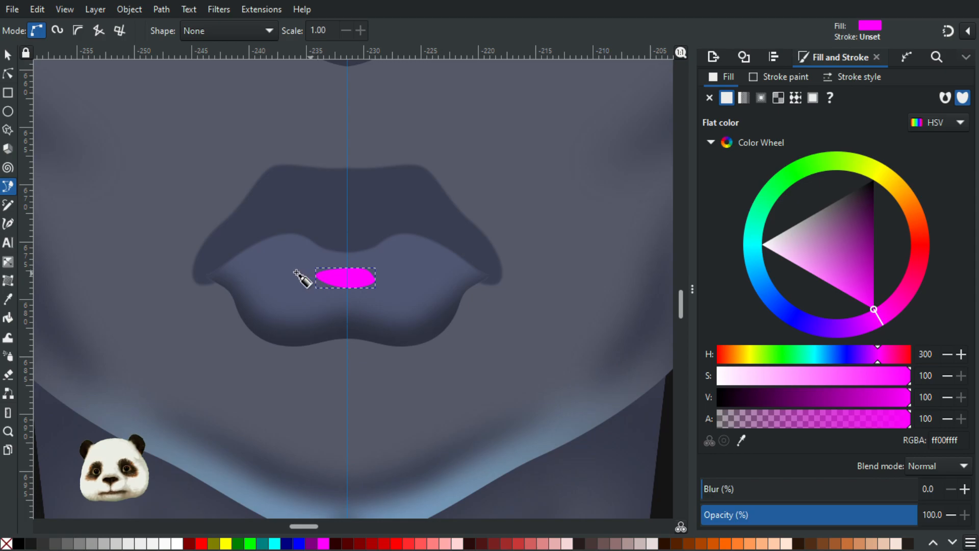
Fill the small lip highlight with the grey-teal colour 6d7a7e sampled from the palette circle beside the character.
scroll(301, 278, down, 5)
scroll(179, 316, down, 3)
scroll(424, 326, left, 10)
key(d)
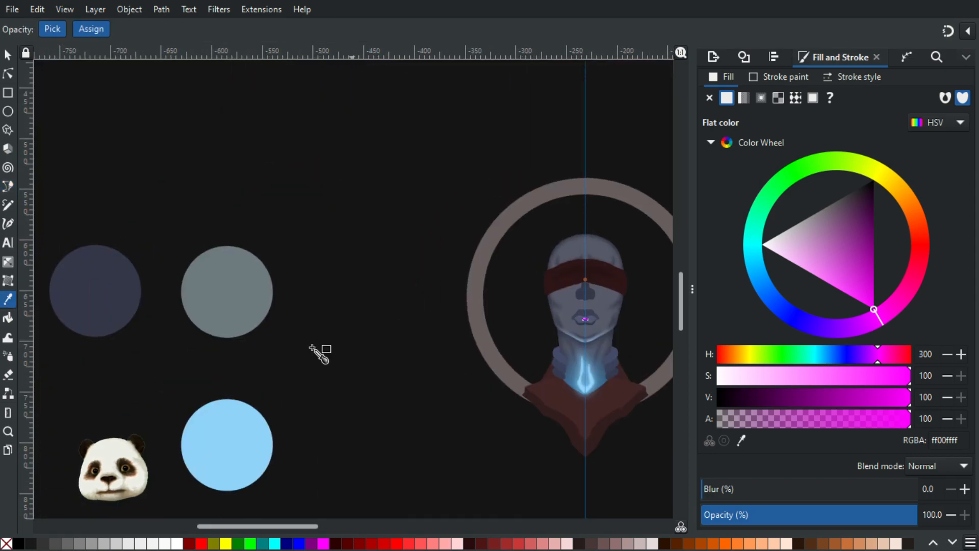
click(245, 297)
scroll(565, 354, up, 3)
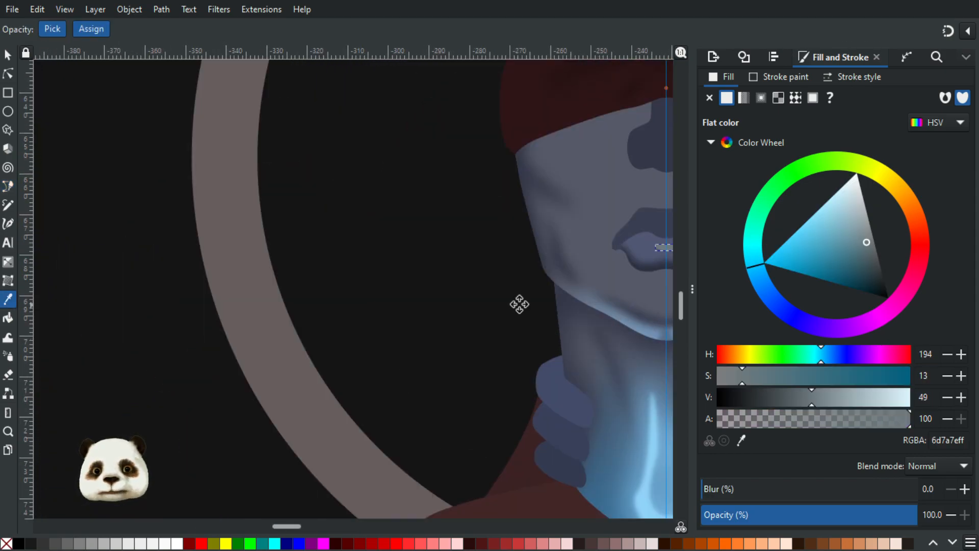
scroll(520, 302, up, 2)
scroll(313, 321, up, 1)
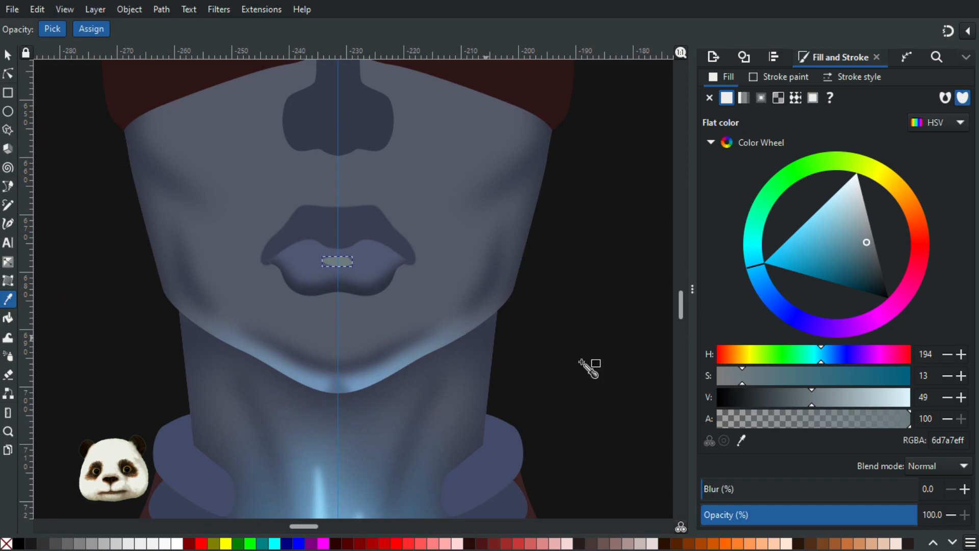
Blur the small lip highlight by 60%.
click(751, 493)
drag(742, 493, 779, 491)
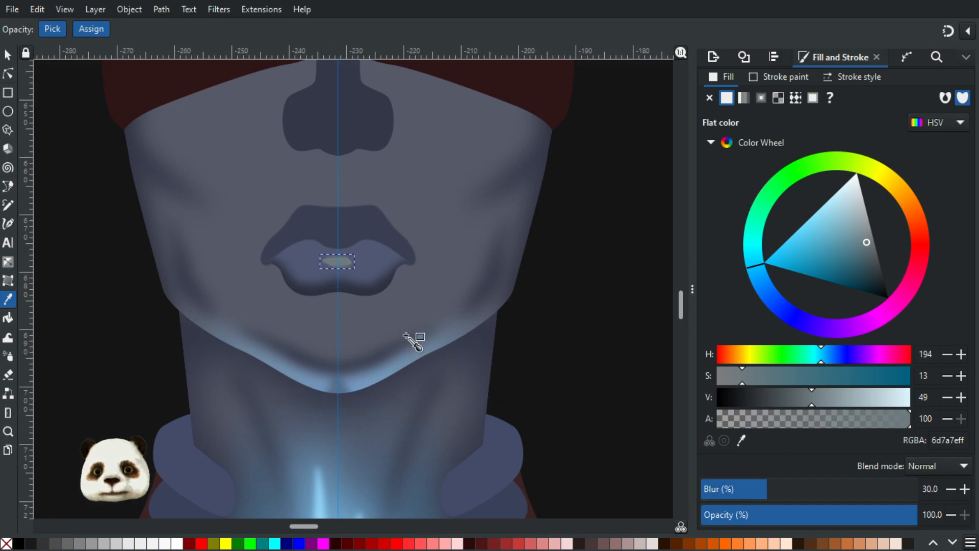
click(829, 494)
click(866, 494)
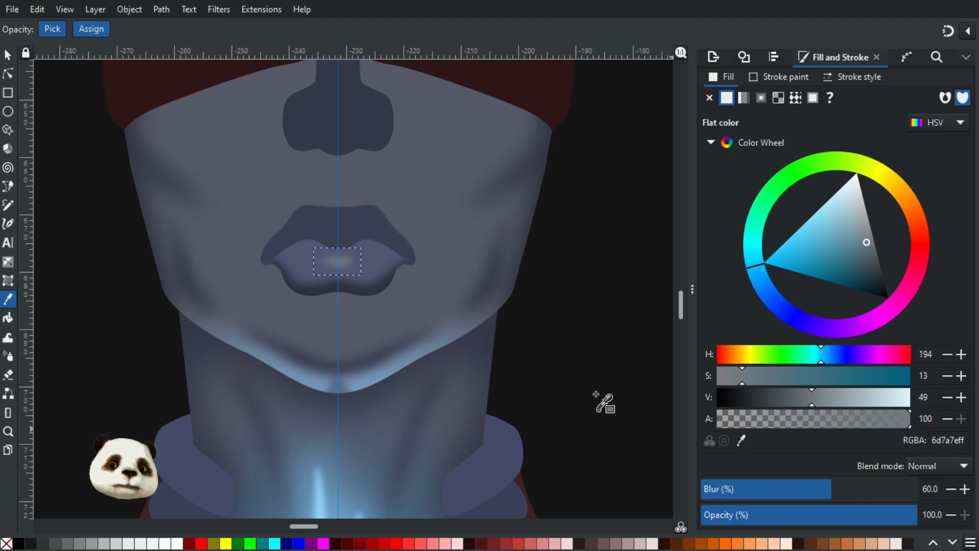
ctrl+scroll(371, 245, up, 2)
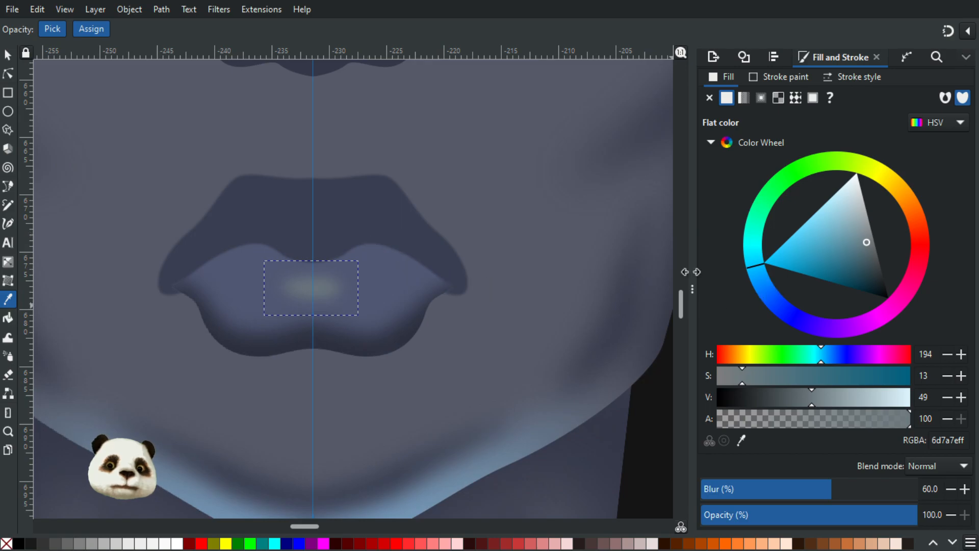
Nudge the blurred highlight slightly and place duplicates of it on the two lower lobes of the lower lip.
click(8, 55)
ctrl+scroll(448, 310, down, 5)
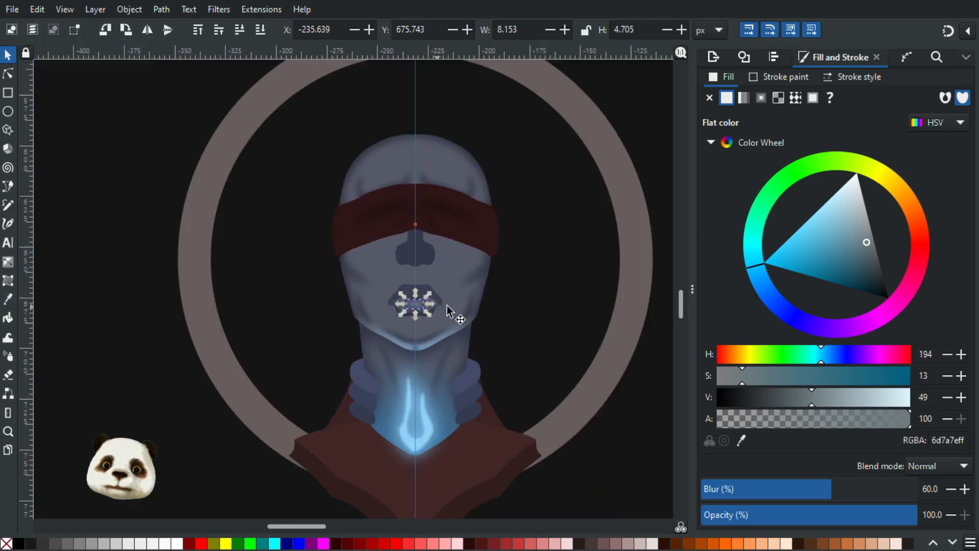
click(591, 450)
ctrl+scroll(592, 438, down, 1)
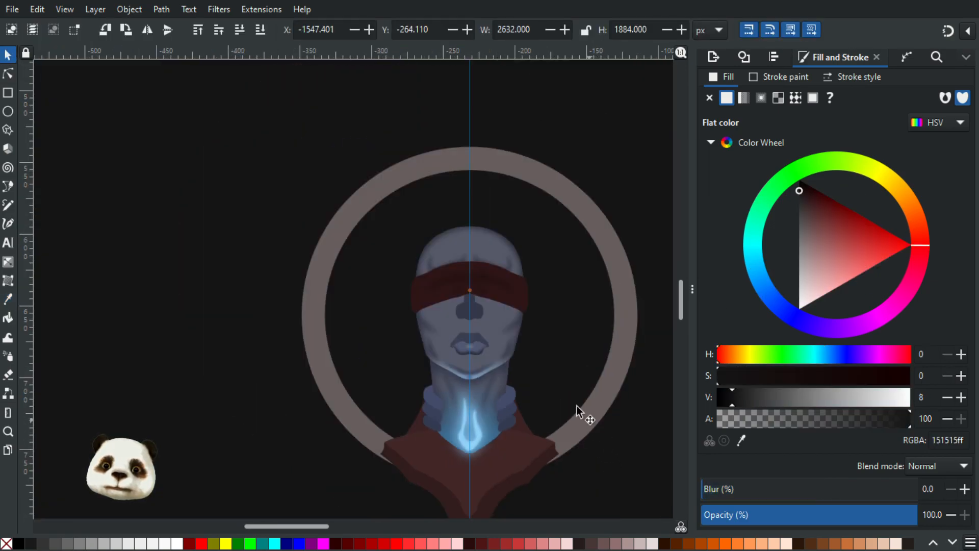
ctrl+scroll(577, 405, up, 1)
ctrl+scroll(448, 337, up, 5)
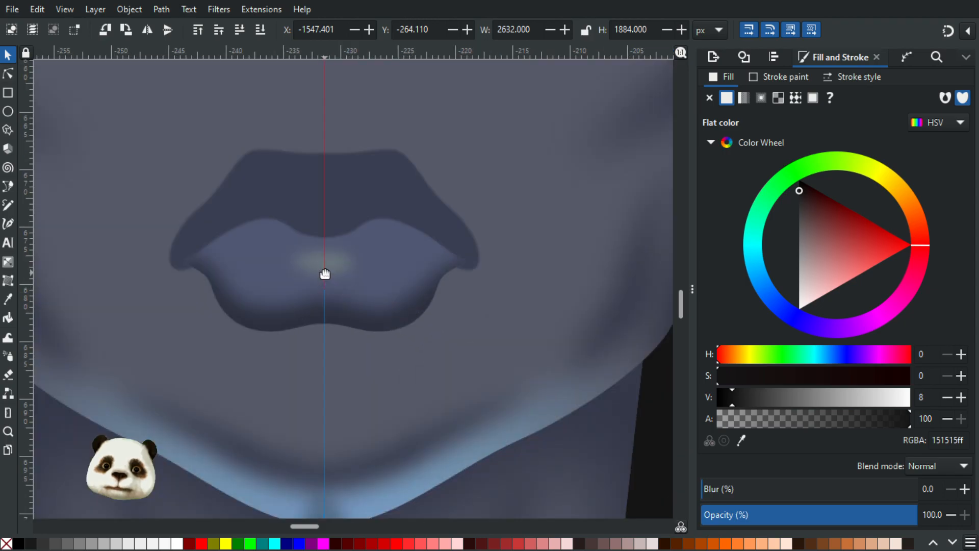
click(338, 266)
drag(340, 269, 336, 268)
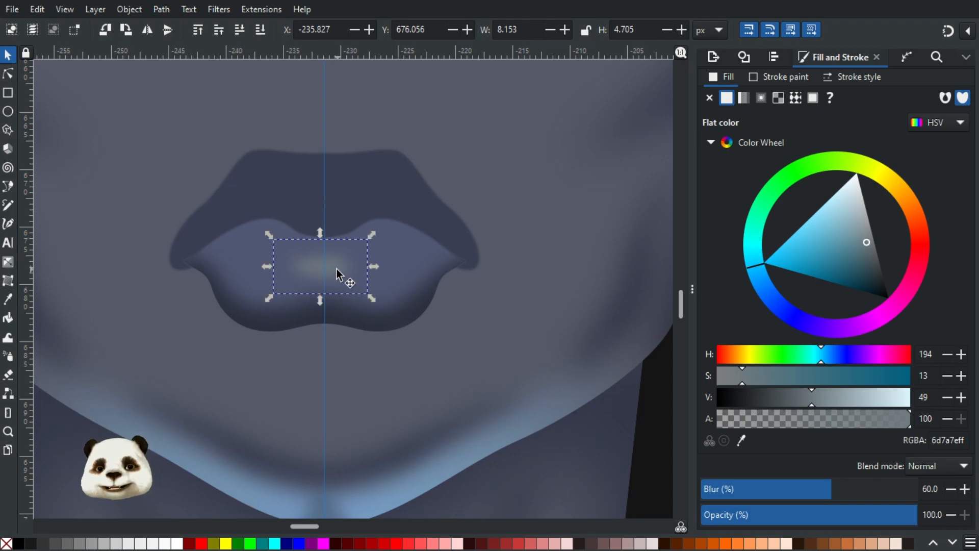
drag(337, 272, 402, 306)
key(ctrl+d)
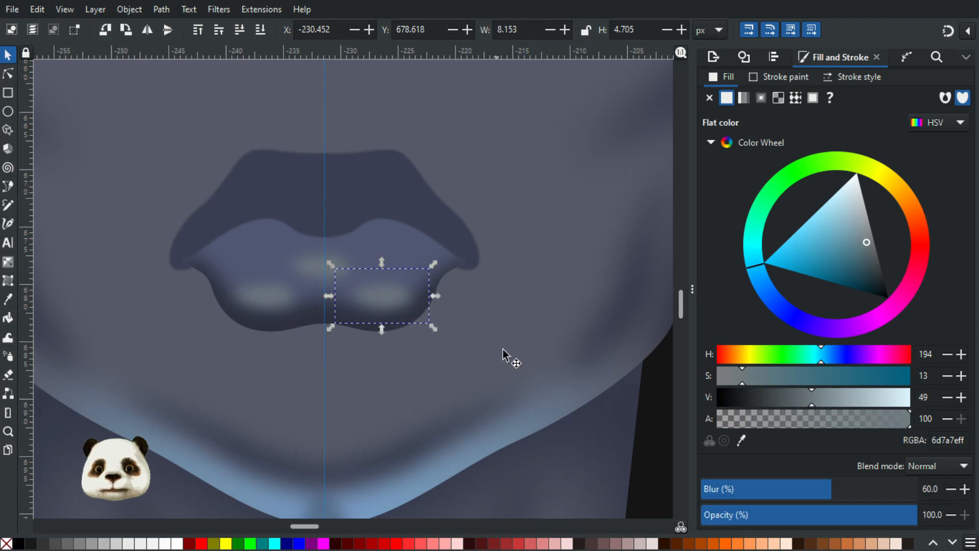
Reduce the opacity of the two highlights on the lower lip's lobes to 40%.
scroll(497, 386, down, 4)
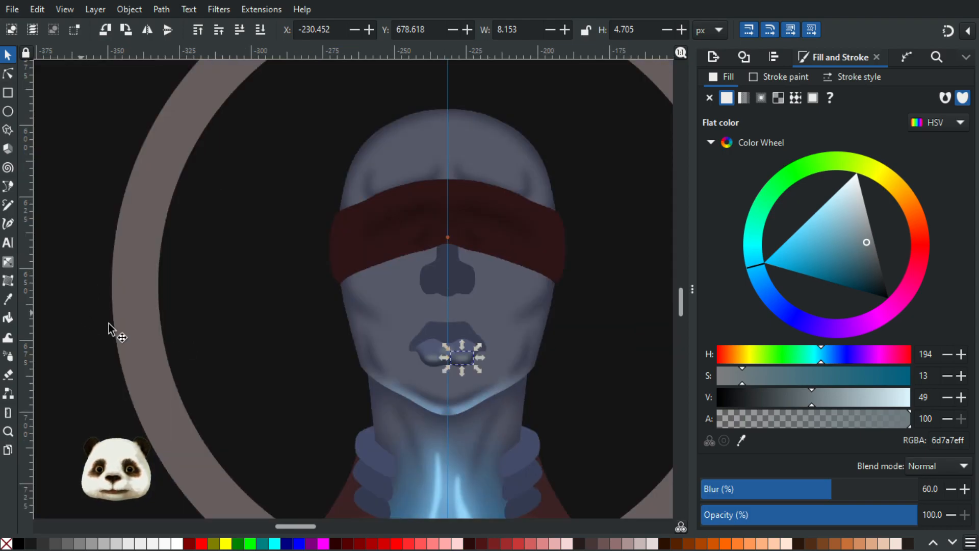
scroll(447, 378, up, 3)
shift+click(435, 363)
drag(873, 510, 783, 517)
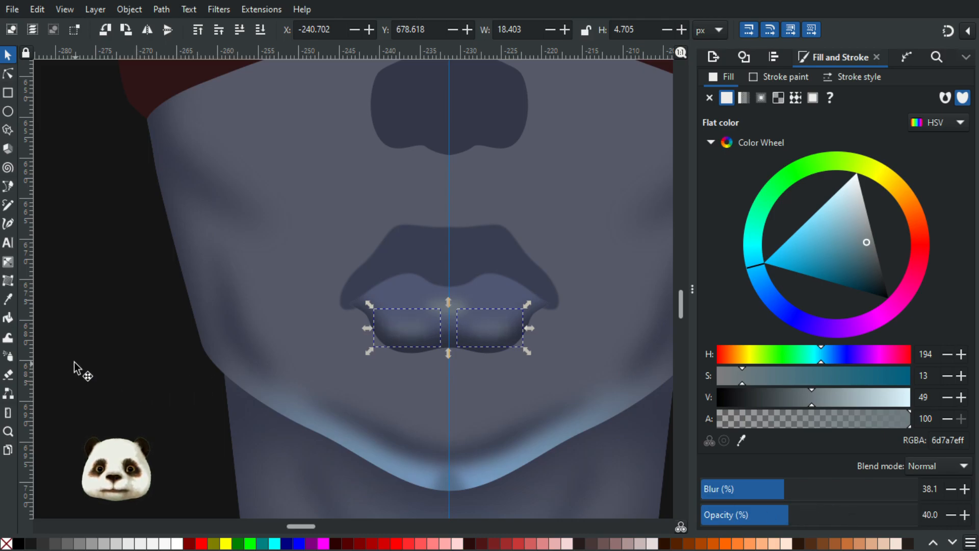
click(118, 302)
ctrl+scroll(117, 303, down, 4)
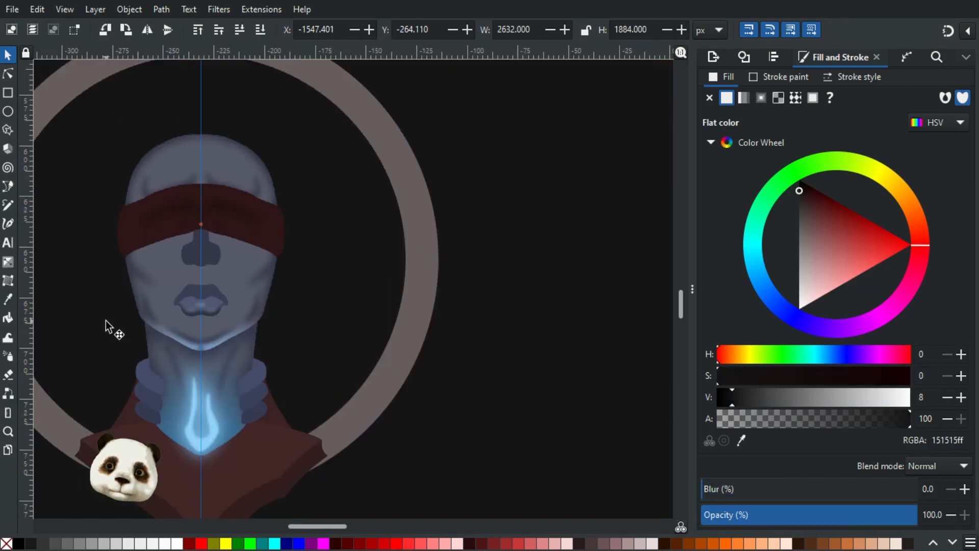
ctrl+scroll(106, 320, up, 2)
ctrl+scroll(306, 268, up, 2)
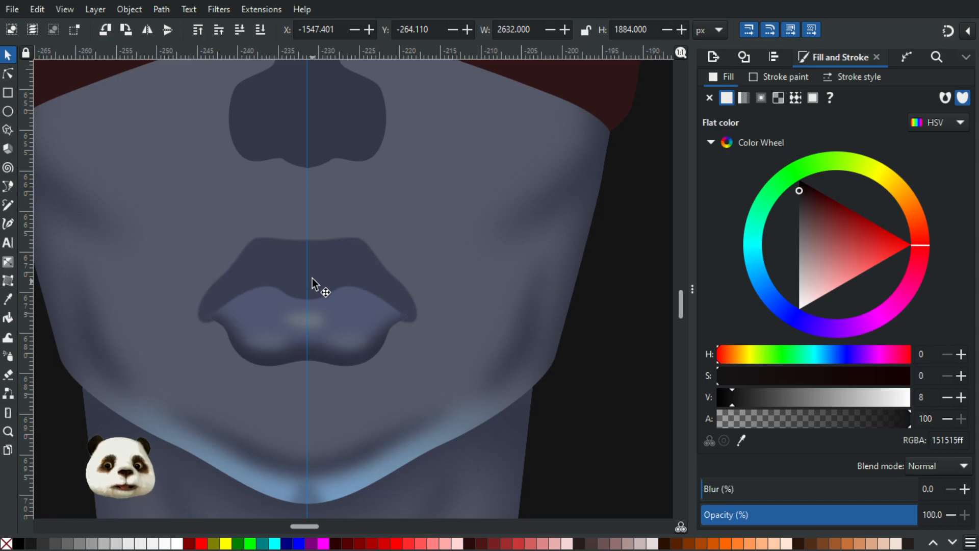
Draw a thin wavy highlight band along the seam between the upper and lower lips, from one mouth corner to the other.
ctrl+scroll(312, 286, up, 2)
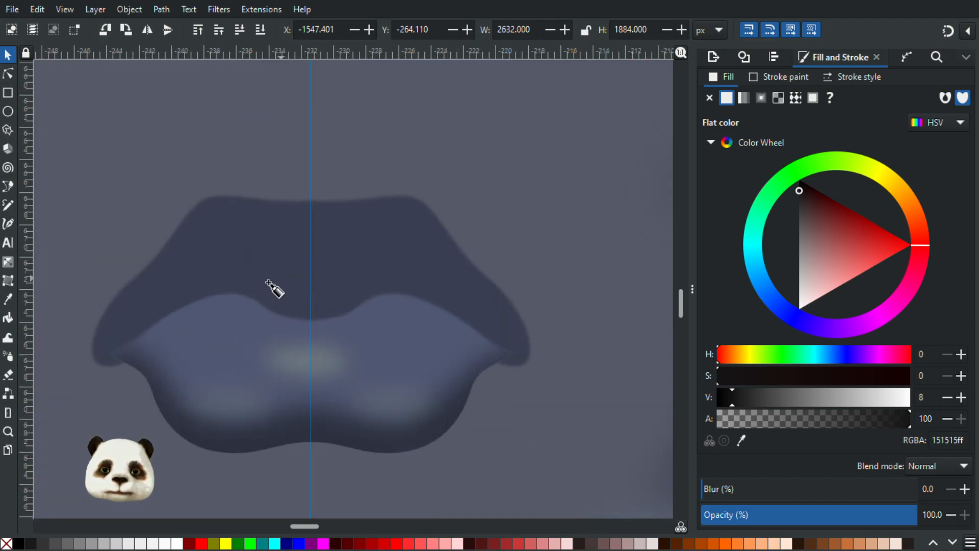
key(b)
click(105, 354)
drag(158, 316, 262, 296)
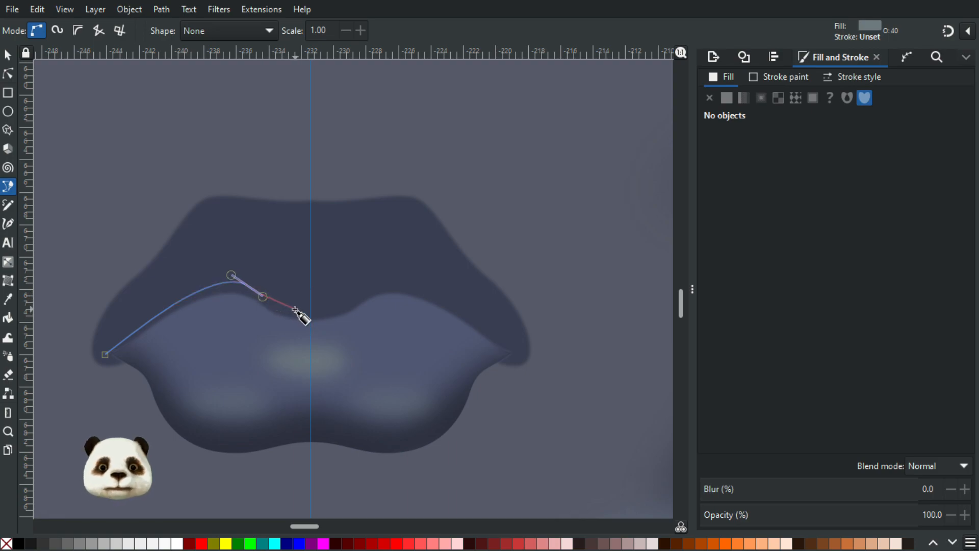
drag(295, 310, 388, 277)
key(BackSpace)
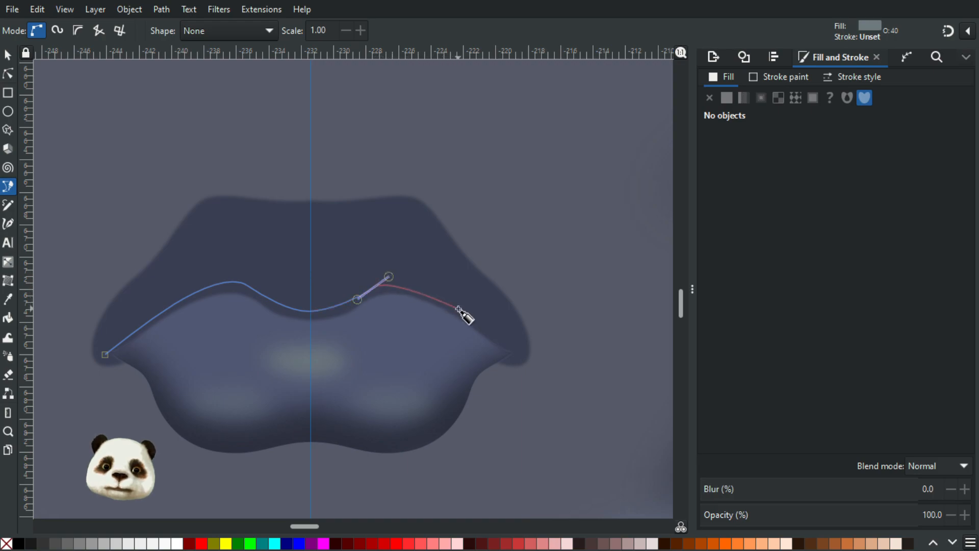
drag(399, 280, 431, 294)
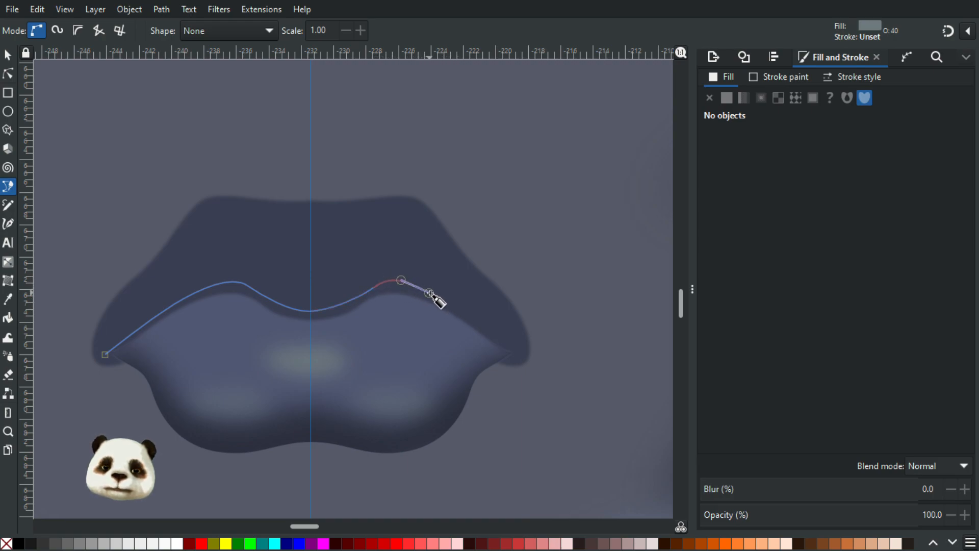
click(523, 352)
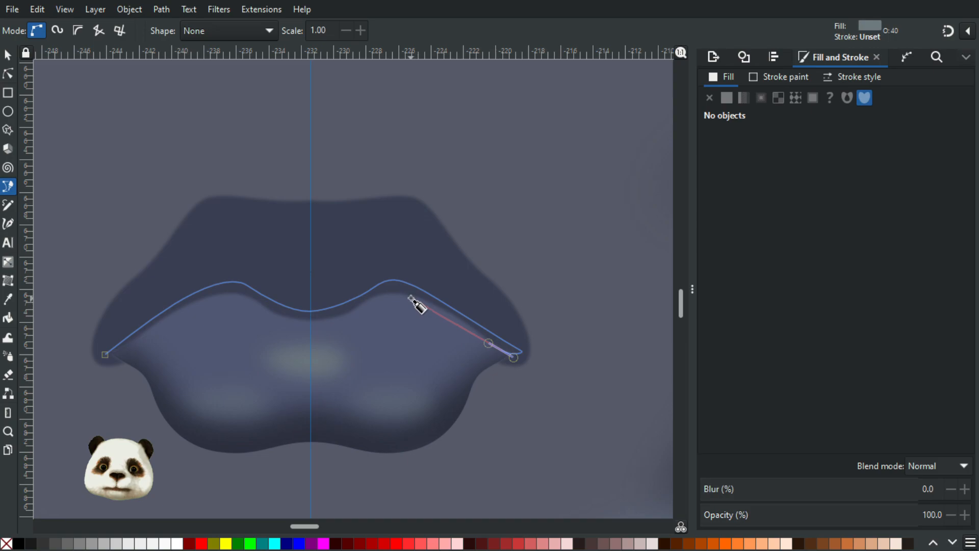
drag(402, 297, 371, 296)
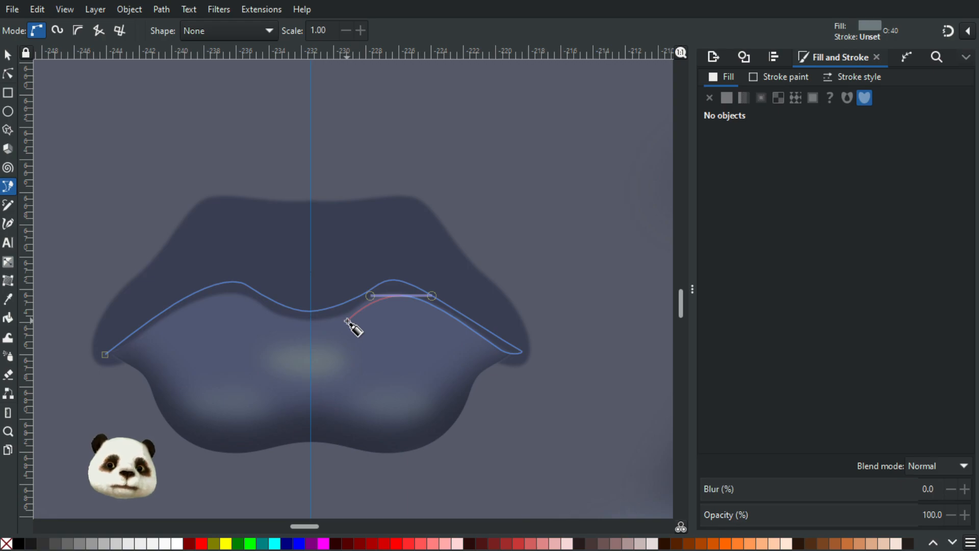
drag(340, 321, 201, 300)
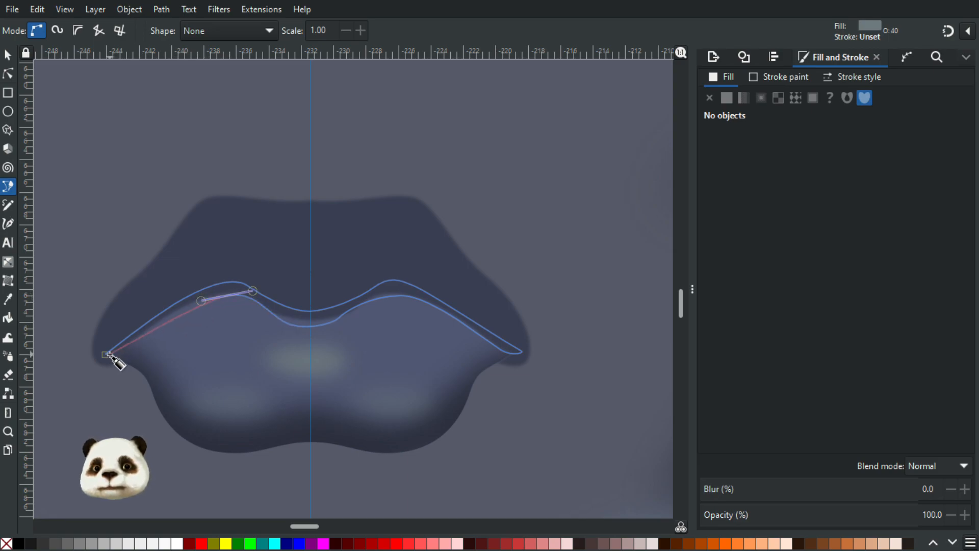
drag(112, 356, 104, 356)
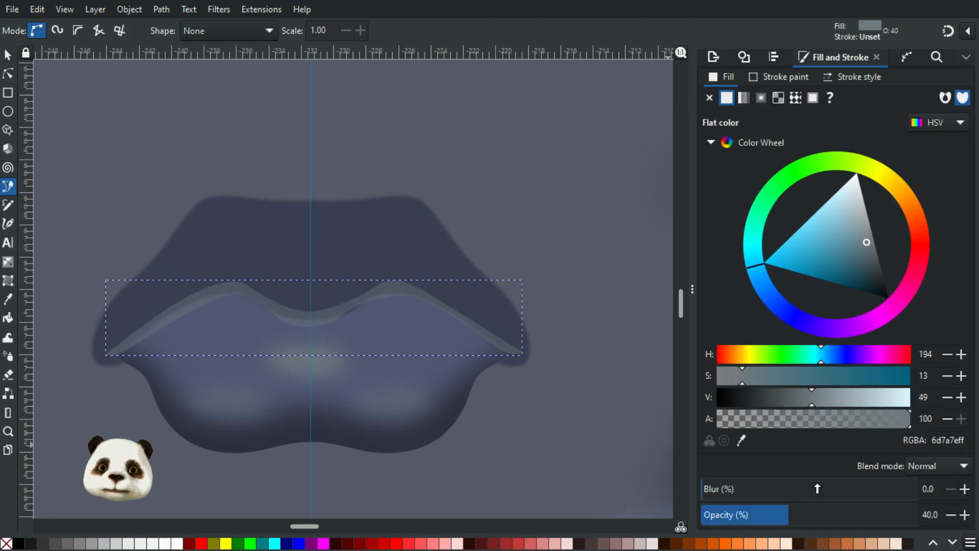
Restore the wavy band along the lip seam to 100% opacity and adjust the node on its lower edge near the centre.
drag(841, 511, 918, 514)
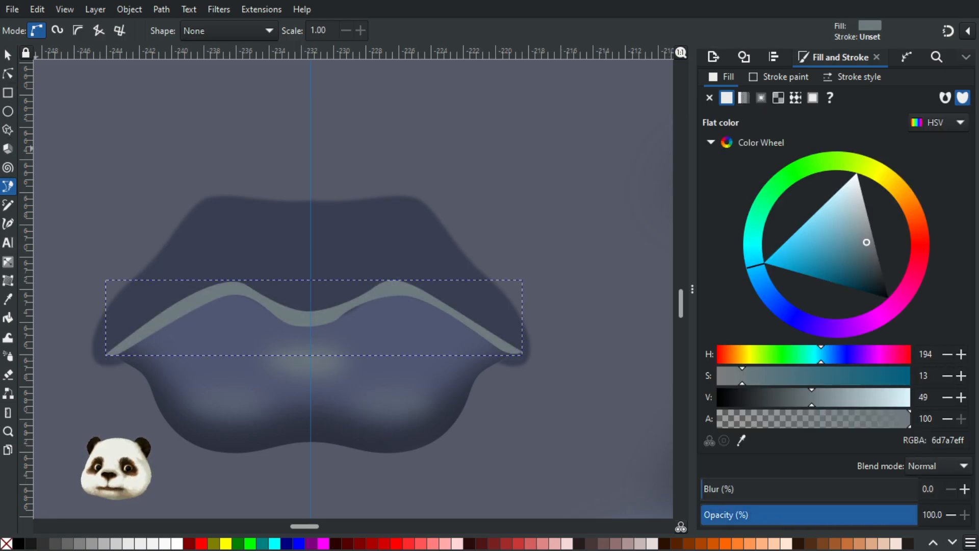
key(n)
click(342, 321)
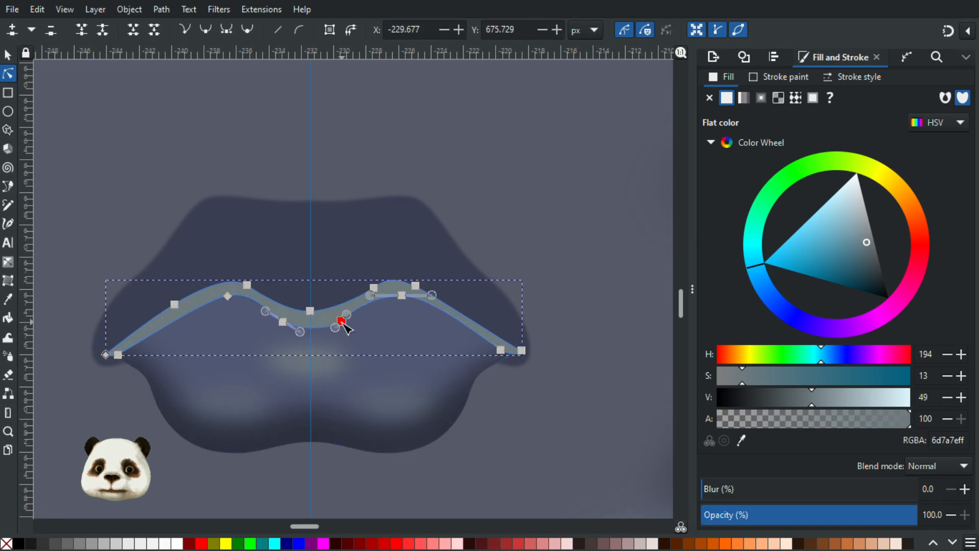
Fill the seam band with the dark shade sampled from the lower lip's bottom edge and blur it by 20%.
key(d)
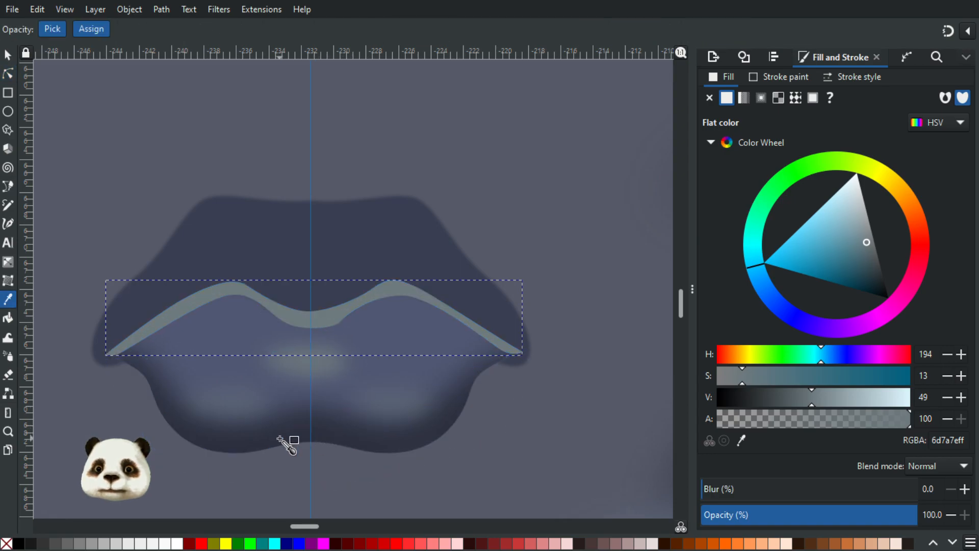
click(284, 437)
drag(731, 490, 758, 489)
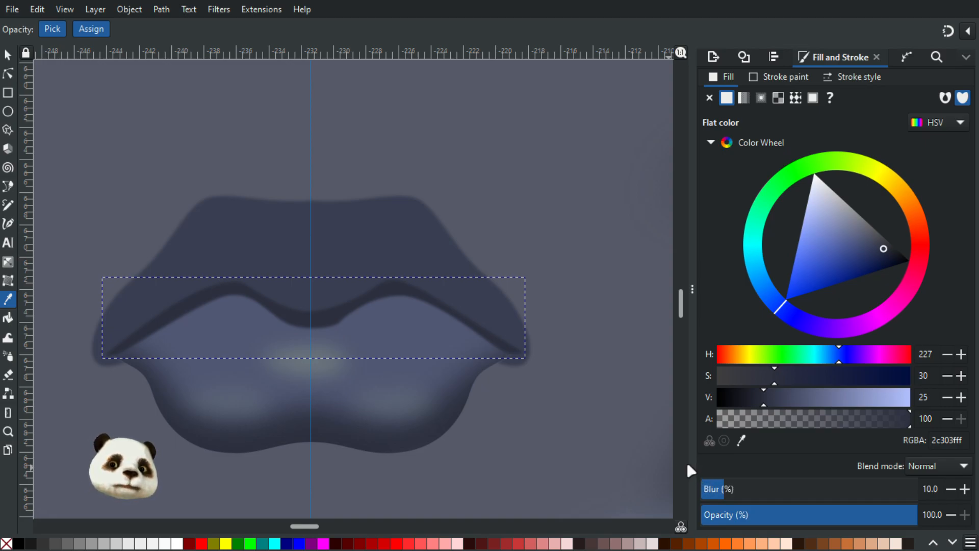
drag(740, 489, 789, 488)
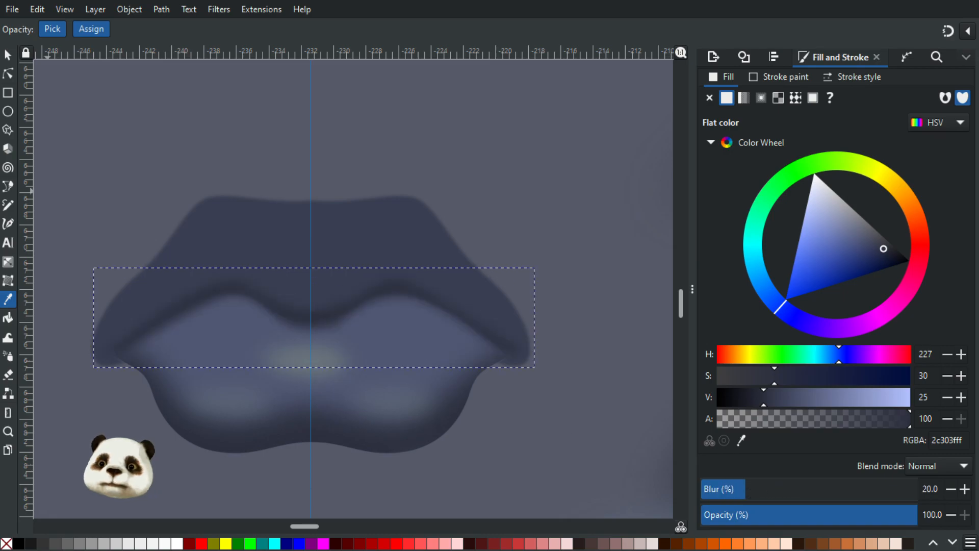
Reshape the lower edge of the dark seam band by moving its nodes slightly downward so the shadow spreads over the lower lip.
click(7, 74)
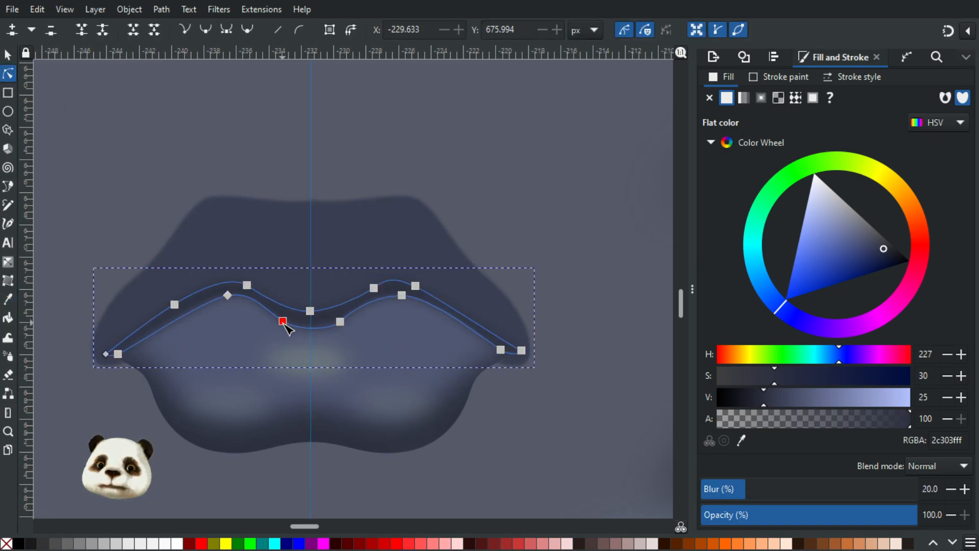
click(339, 321)
drag(342, 329, 341, 327)
drag(223, 300, 219, 307)
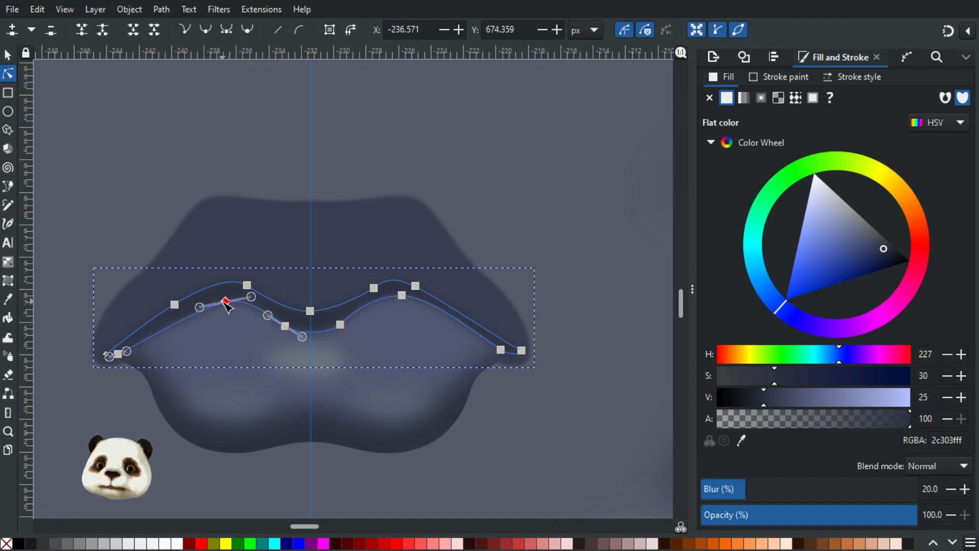
drag(406, 305, 329, 333)
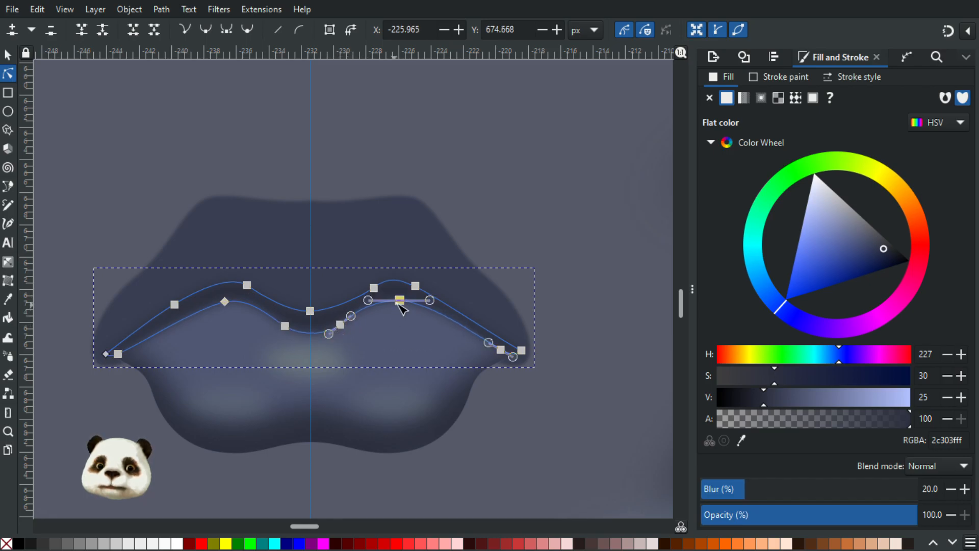
drag(500, 350, 500, 355)
drag(123, 355, 129, 354)
click(94, 424)
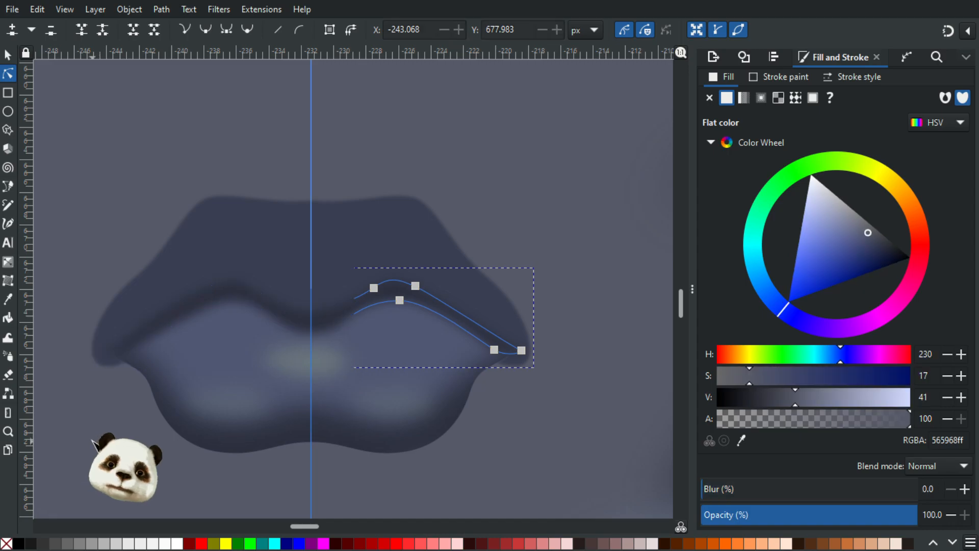
Move the seam shadow's end node slightly outward and down at the left mouth corner.
scroll(92, 422, down, 3)
scroll(83, 427, down, 2)
scroll(94, 430, up, 4)
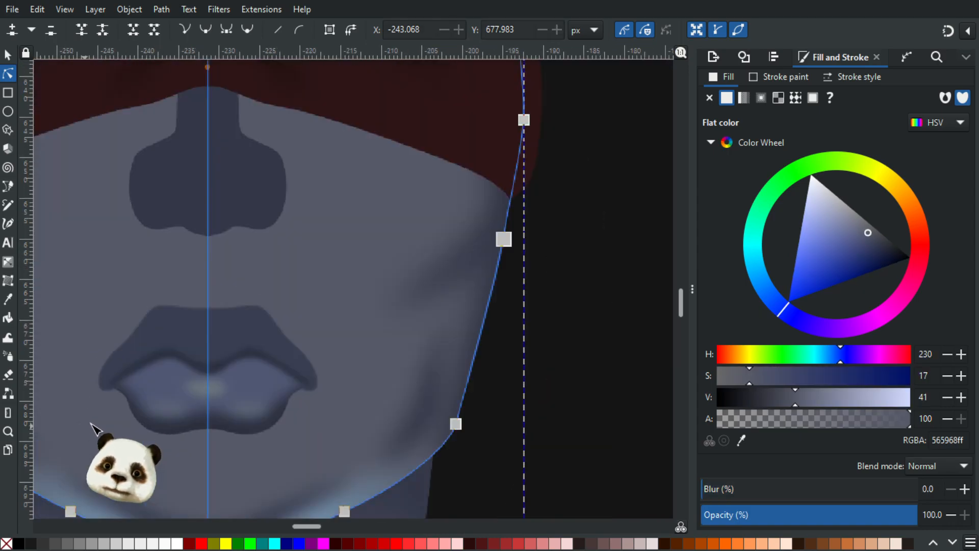
click(163, 376)
scroll(348, 340, up, 2)
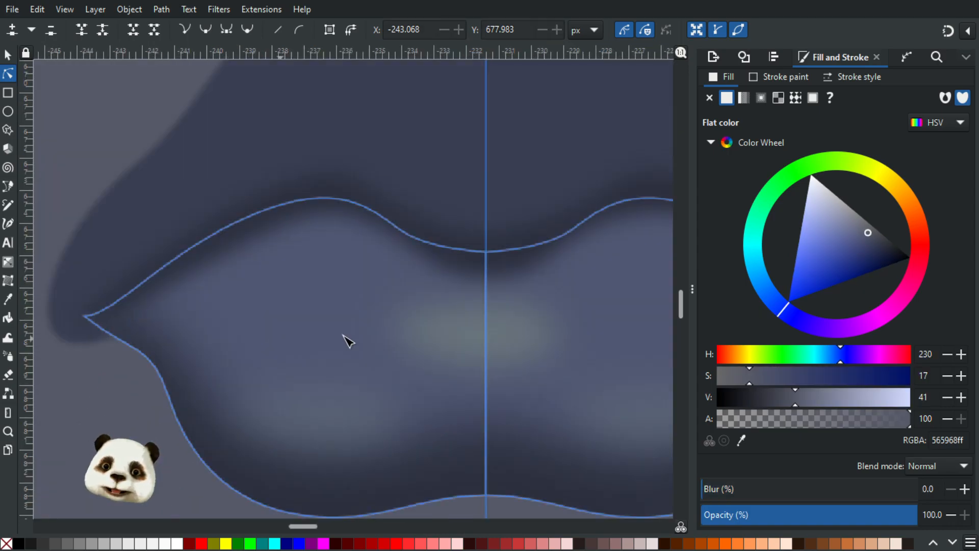
click(107, 316)
mouse_move(76, 322)
mouse_down()
mouse_move(66, 325)
mouse_move(74, 333)
mouse_up()
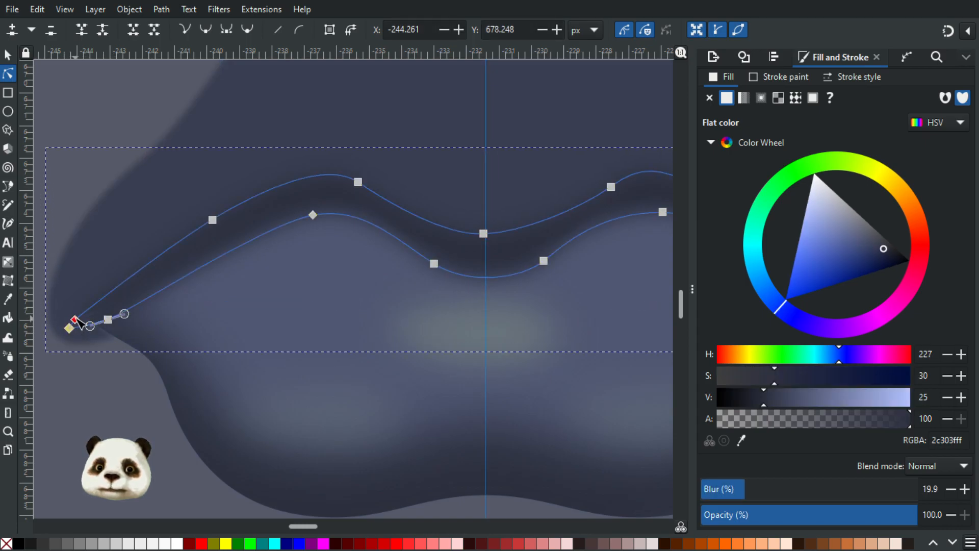
key(ctrl+z)
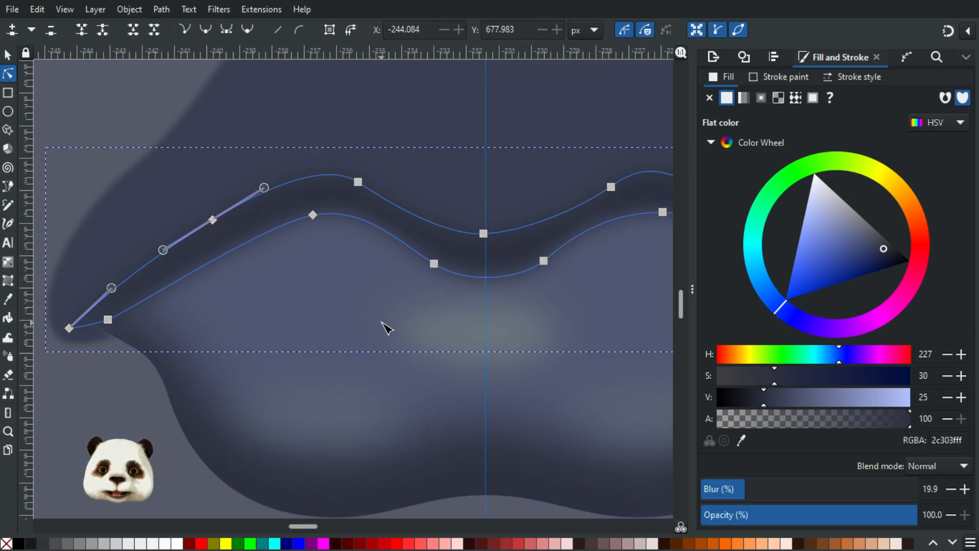
Draw a small flat dark oval at the centre of the lip seam, across the vertical guide.
key(b)
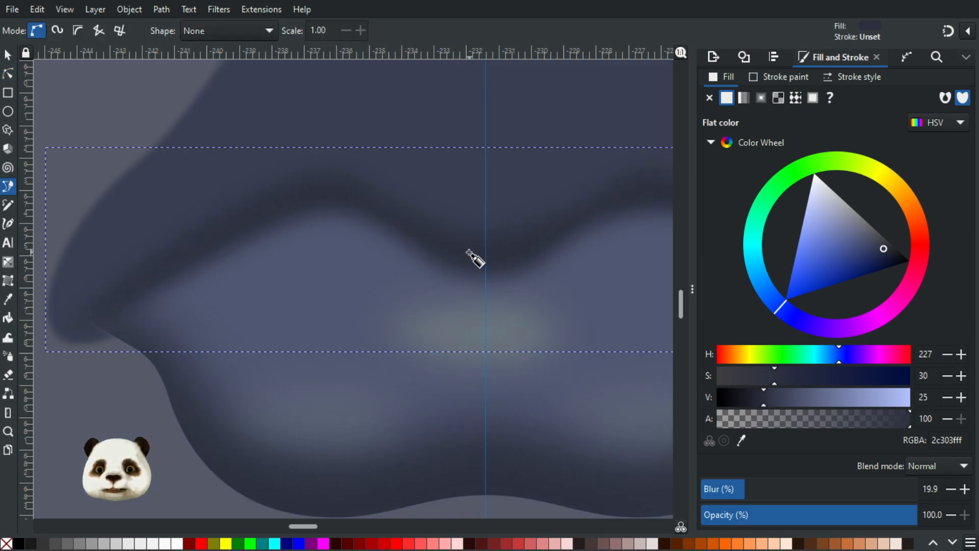
click(469, 251)
drag(433, 276, 454, 289)
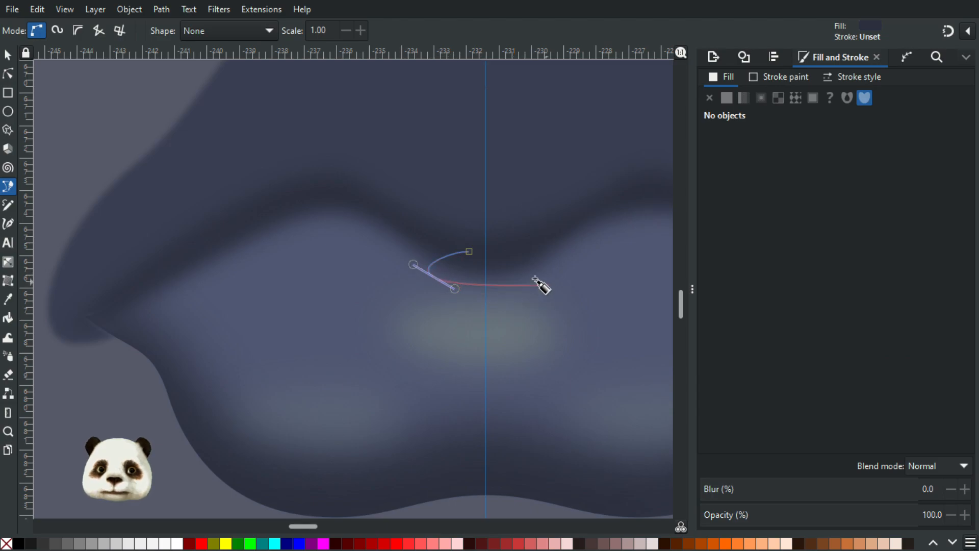
drag(533, 281, 539, 275)
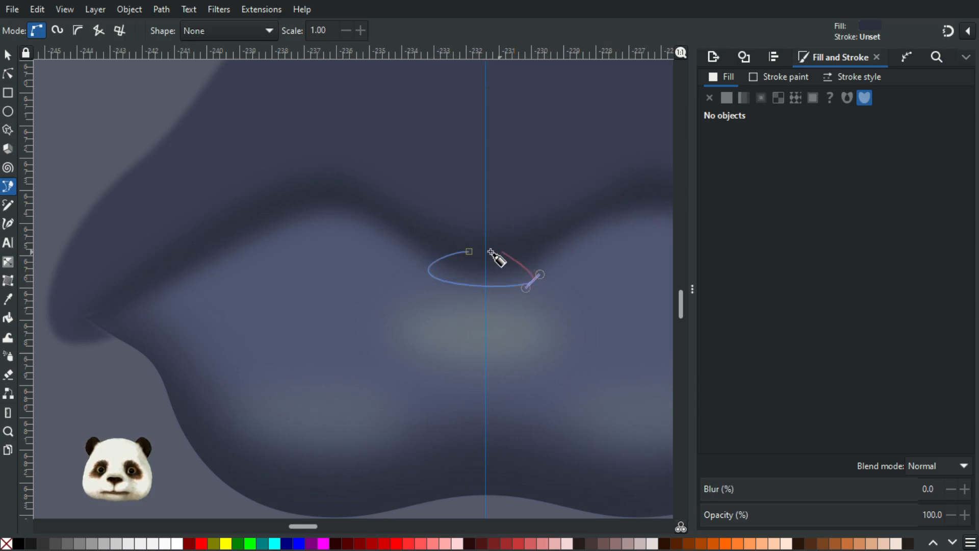
drag(469, 251, 404, 258)
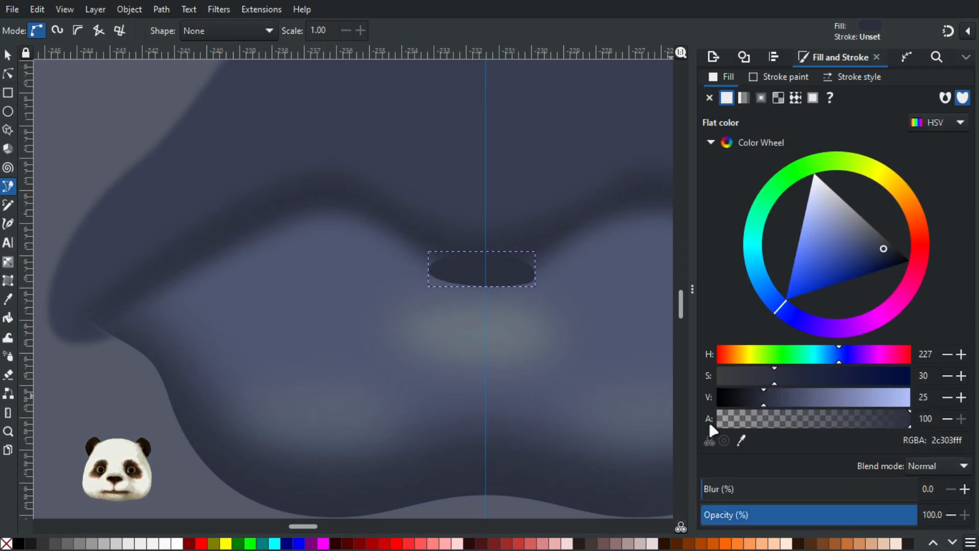
Darken the small oval's fill to a value of 16 and blur it by 50%.
drag(754, 403, 746, 399)
drag(734, 494, 814, 499)
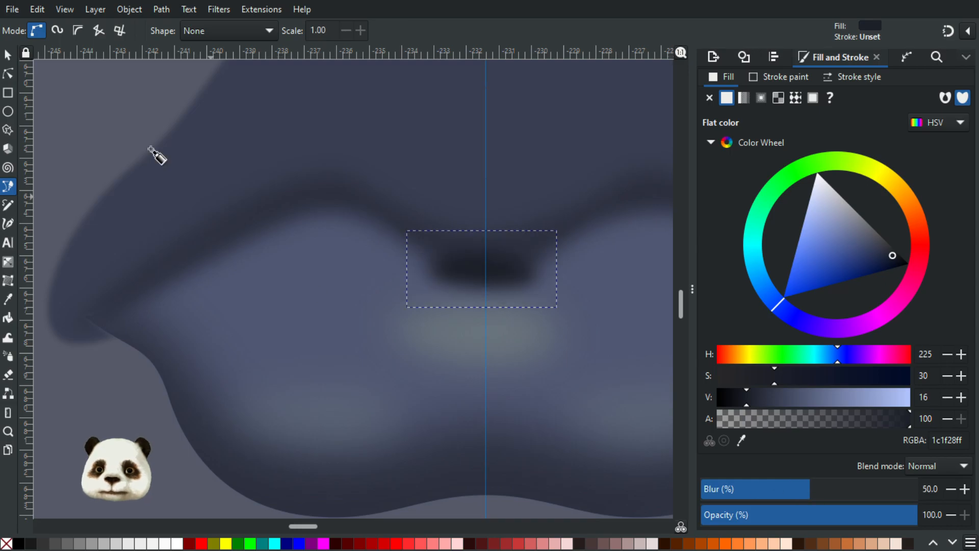
Adjust the side nodes of the oval shadow and add a node in the middle of its lower edge.
click(9, 74)
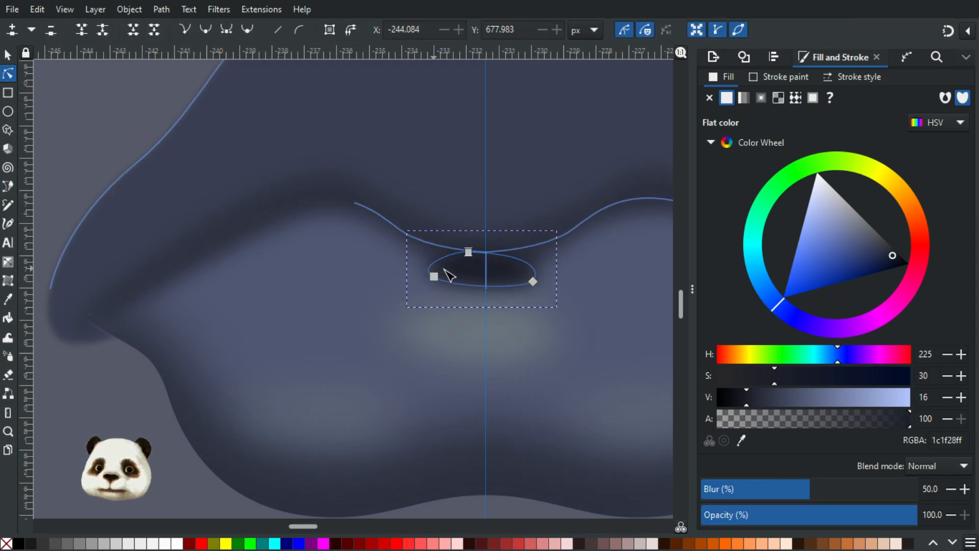
drag(434, 276, 430, 271)
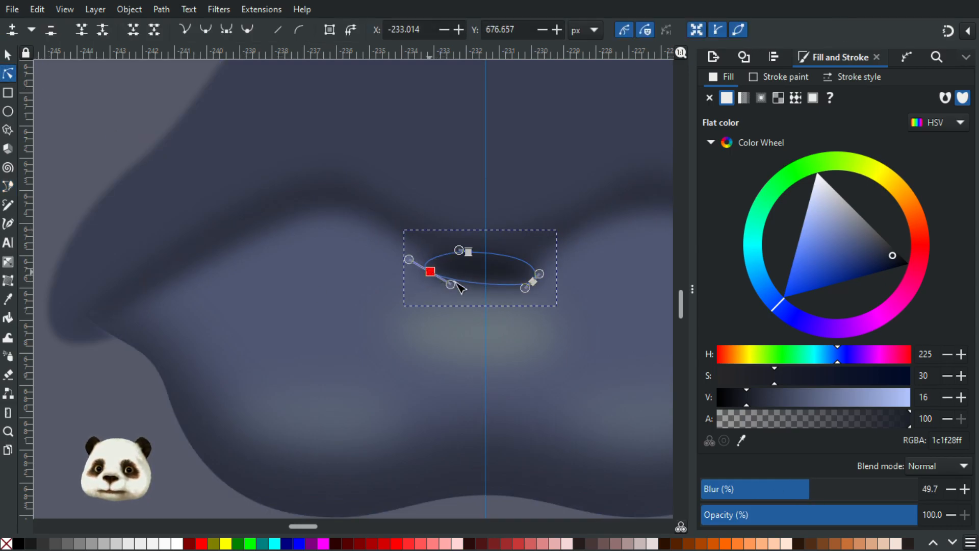
drag(536, 281, 485, 282)
double_click(482, 282)
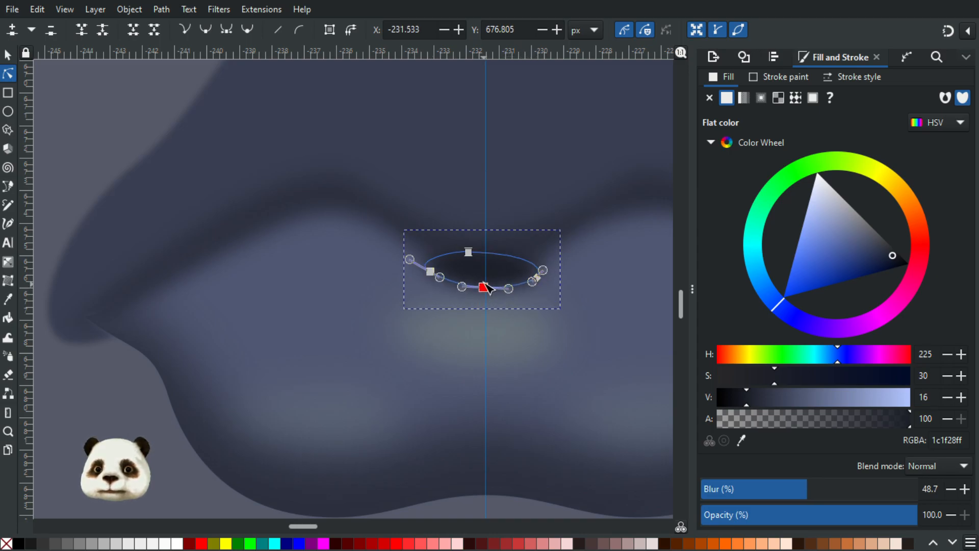
Add a node on the oval shadow's upper edge, lower it slightly and pull a handle out of the neighbouring upper node.
double_click(500, 253)
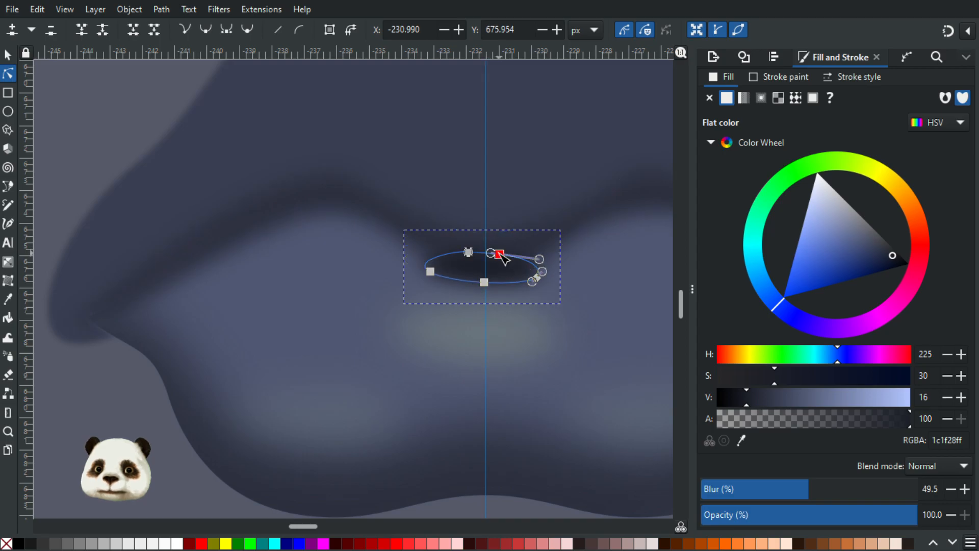
drag(499, 253, 500, 260)
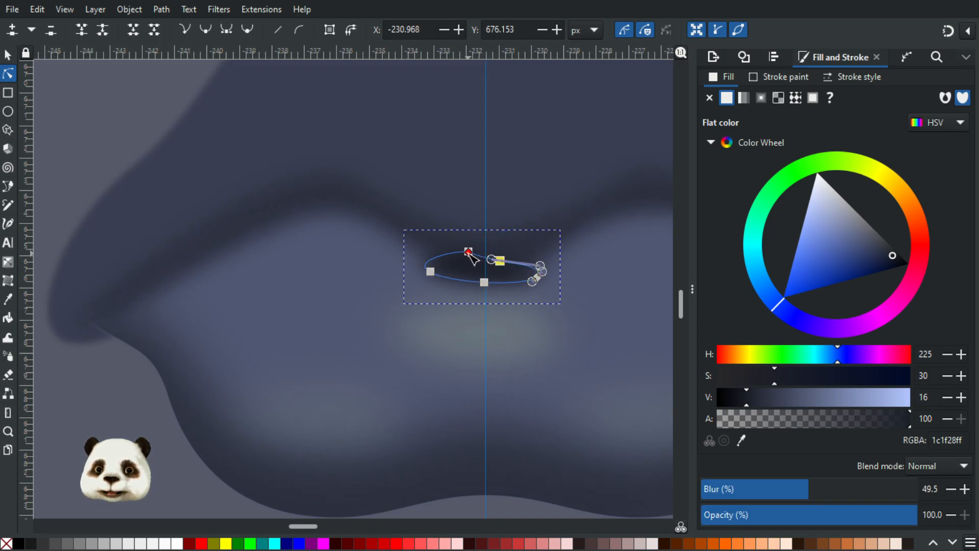
shift+click(469, 252)
shift+click(468, 253)
scroll(469, 251, up, 2)
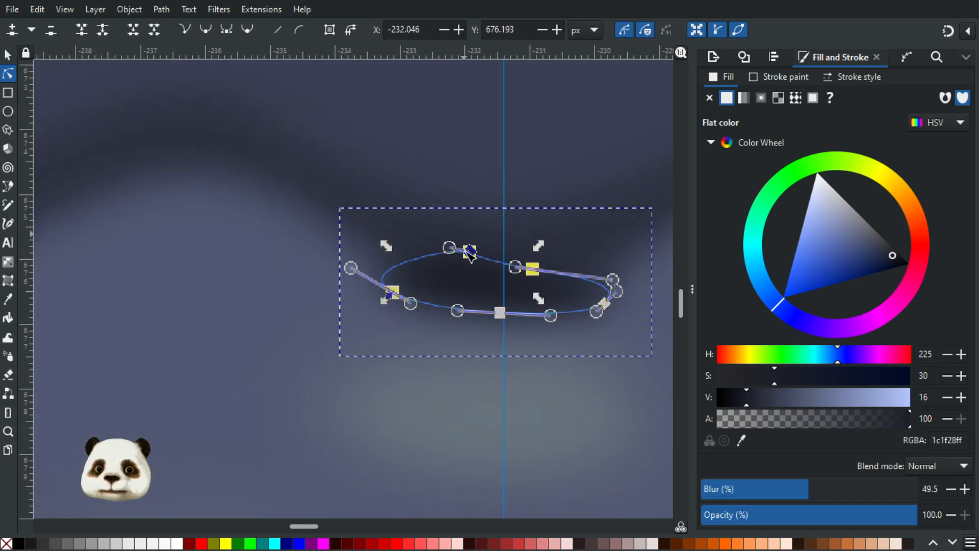
mouse_move(468, 252)
mouse_down()
mouse_move(489, 254)
mouse_move(470, 255)
mouse_up()
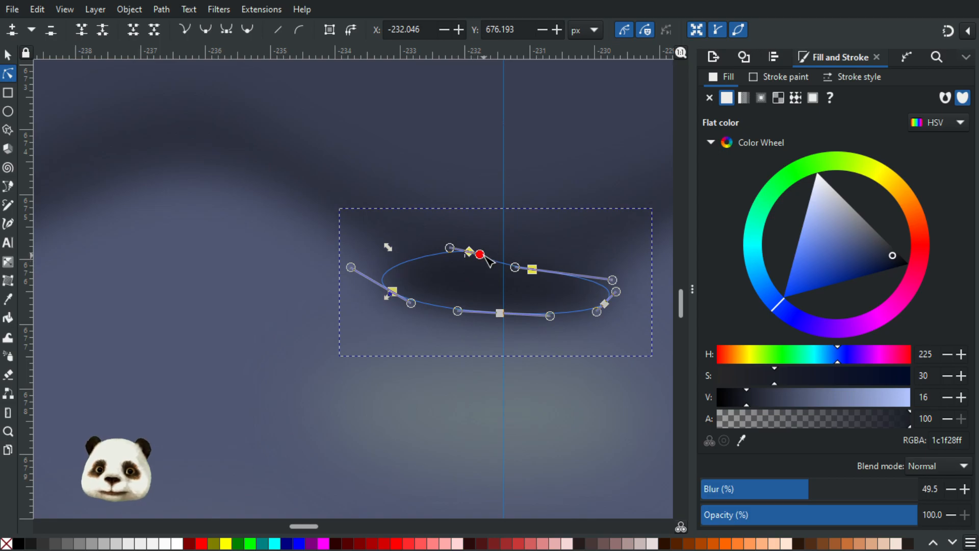
click(469, 251)
drag(469, 251, 455, 260)
key(ctrl+z)
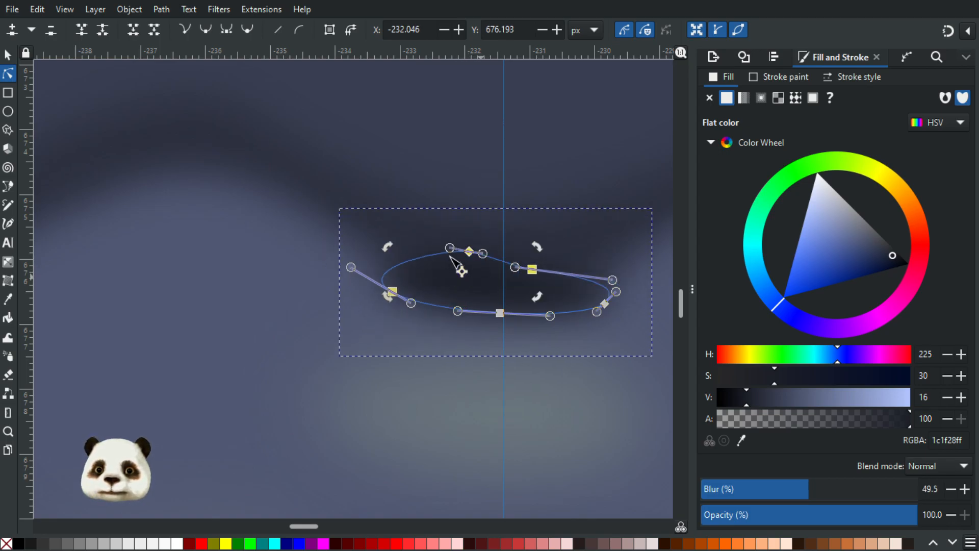
click(533, 271)
click(469, 251)
drag(469, 251, 461, 264)
key(ctrl+z)
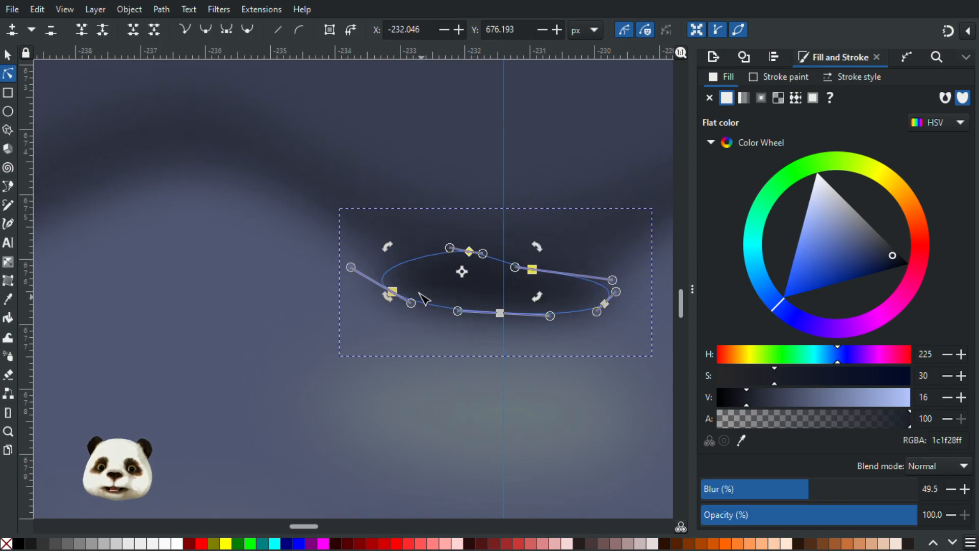
Reshape the oval shadow by lowering its upper-left node, raising its upper-right curve and bulging its lower edge downward.
click(449, 283)
click(468, 248)
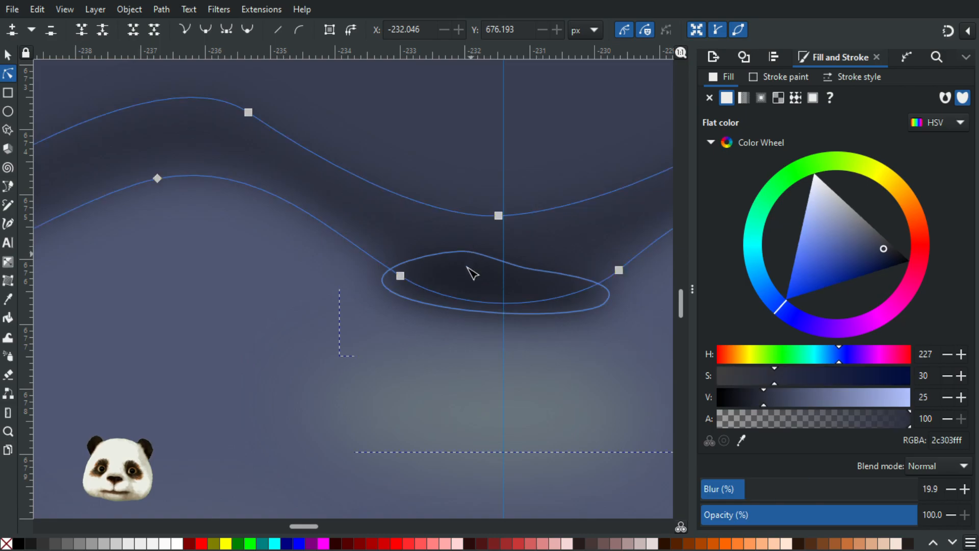
click(466, 267)
drag(470, 255, 419, 246)
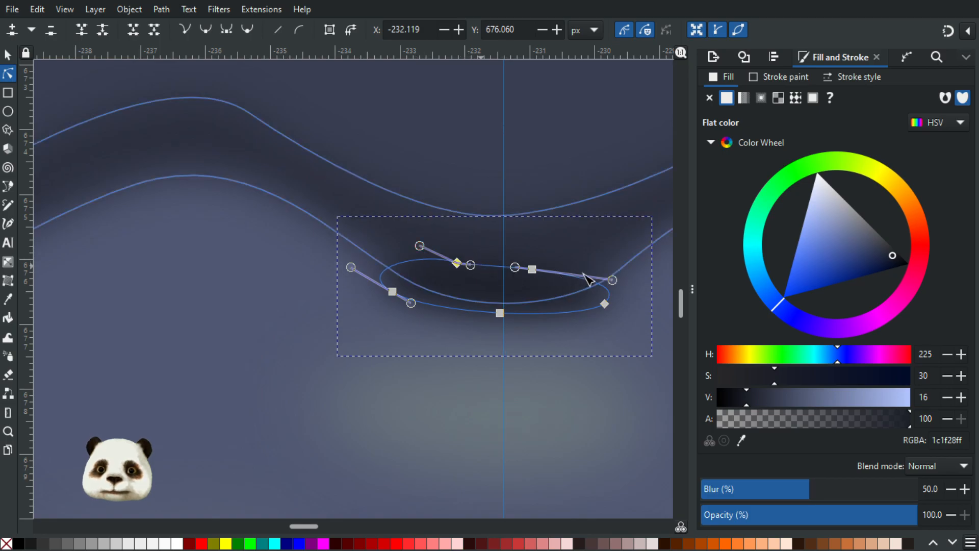
drag(613, 279, 614, 257)
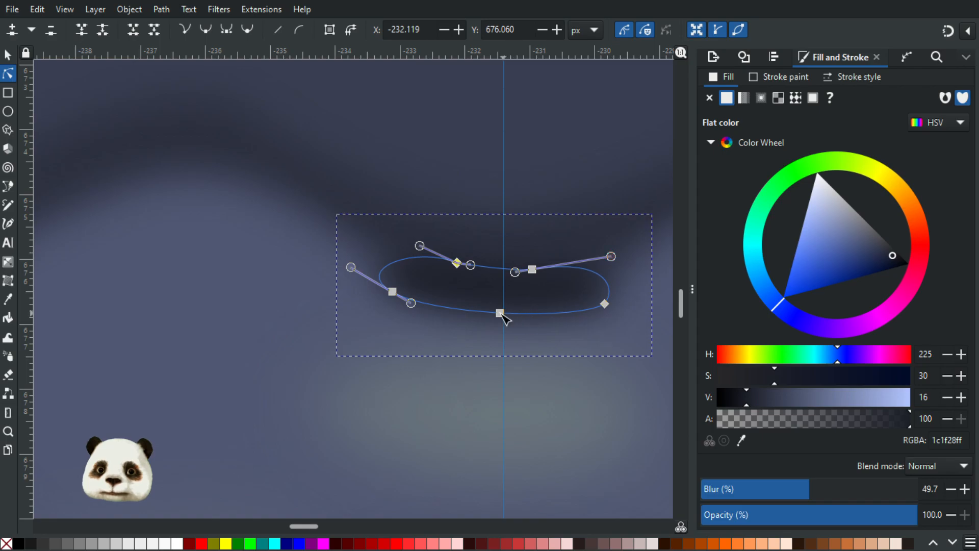
drag(501, 318, 499, 327)
drag(411, 304, 424, 316)
Increase the blur of the small oval shadow at the centre of the mouth to 80%.
scroll(424, 319, down, 4)
scroll(323, 383, down, 3)
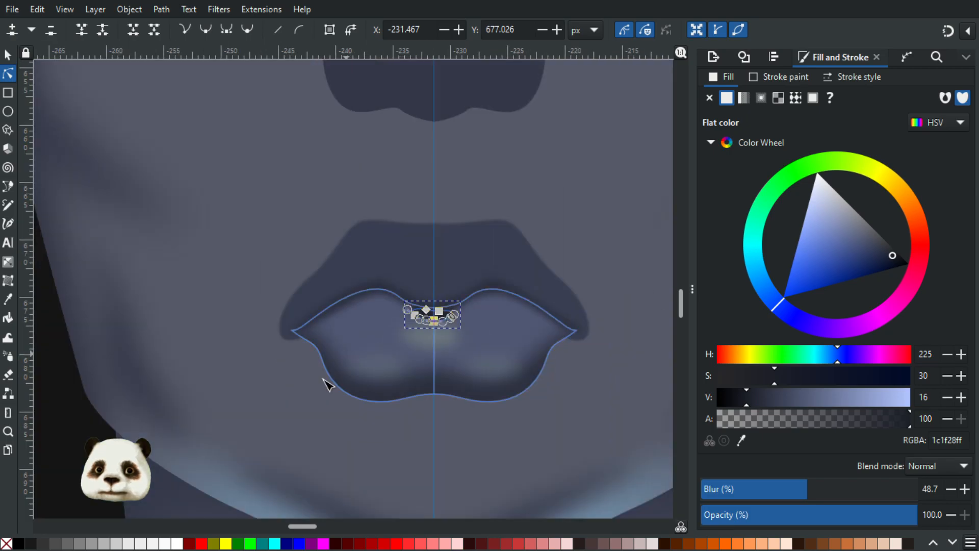
click(135, 406)
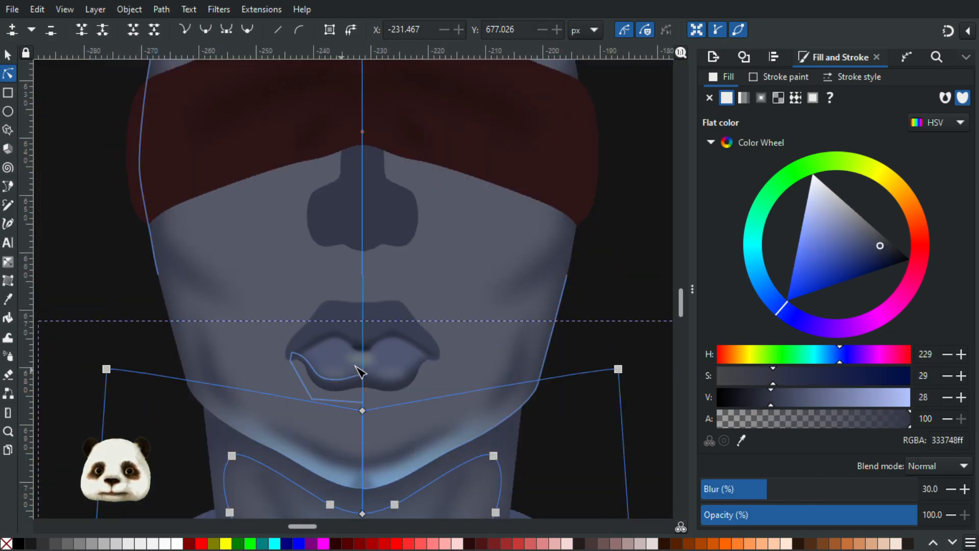
scroll(361, 372, up, 2)
click(396, 330)
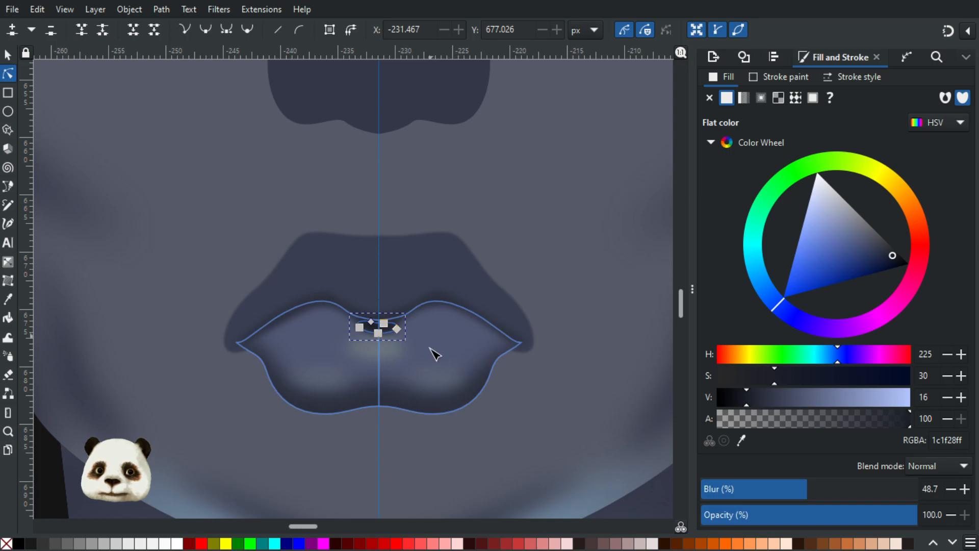
click(875, 489)
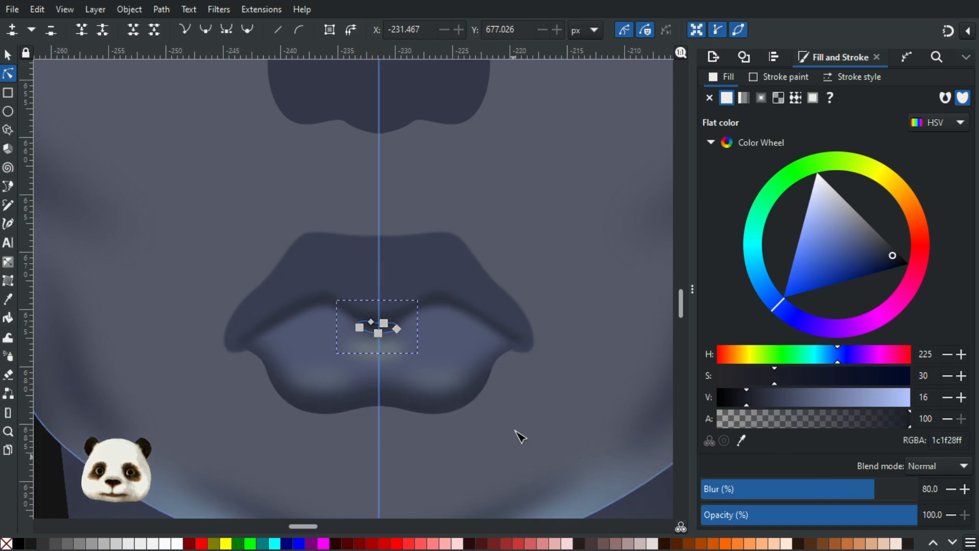
scroll(516, 441, down, 4)
click(71, 190)
scroll(184, 224, down, 2)
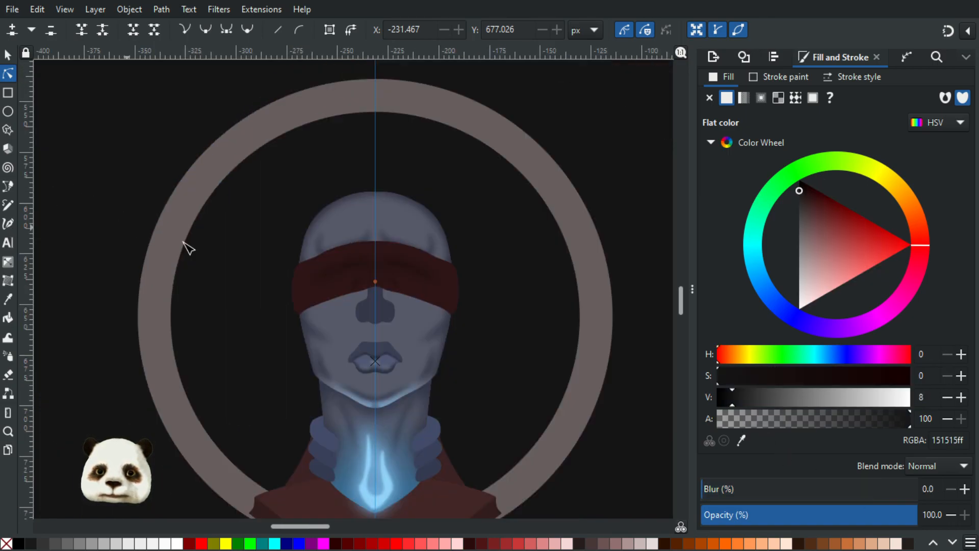
Darken the shadow line between the lips to an HSV value of 20 and the small oval shadow at its centre to 14.
scroll(298, 263, up, 2)
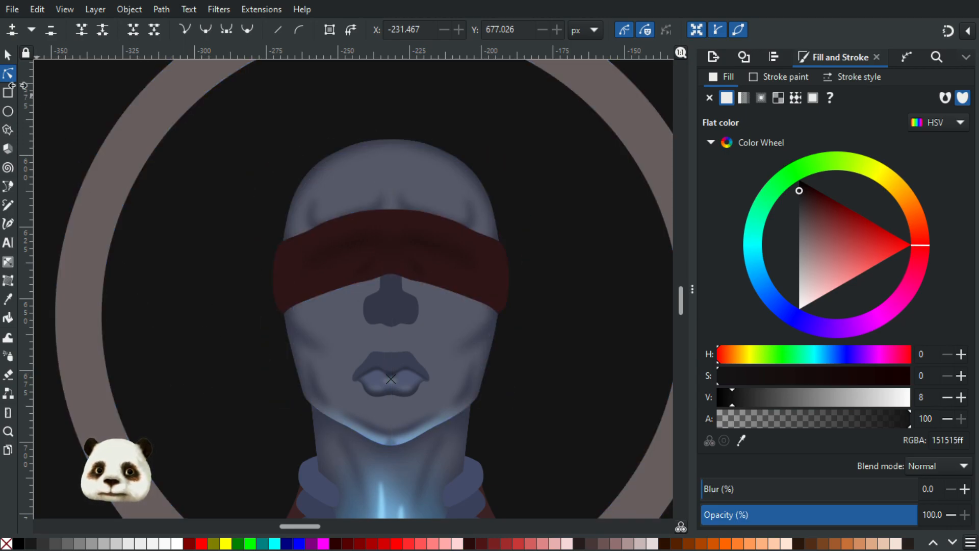
click(8, 55)
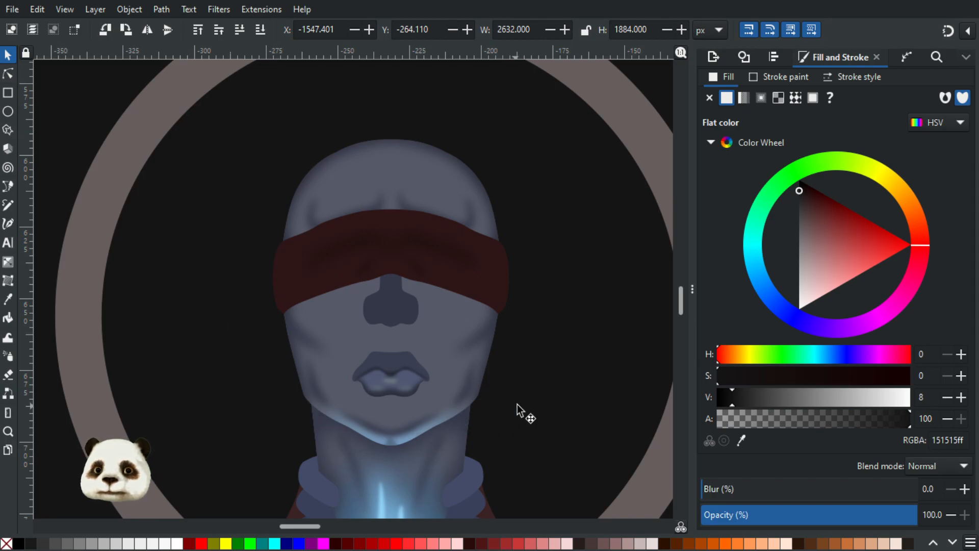
scroll(525, 412, down, 2)
scroll(510, 426, up, 1)
scroll(424, 388, up, 2)
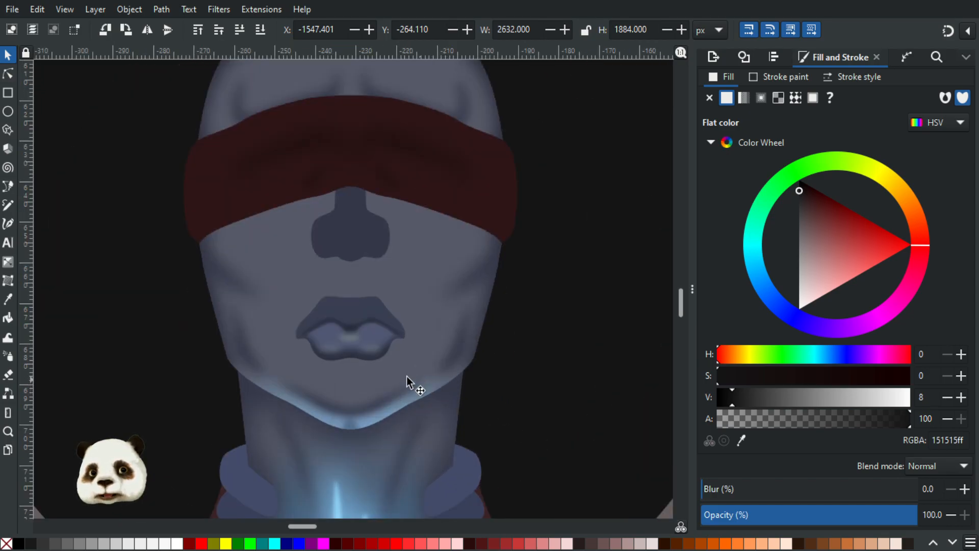
scroll(384, 373, up, 1)
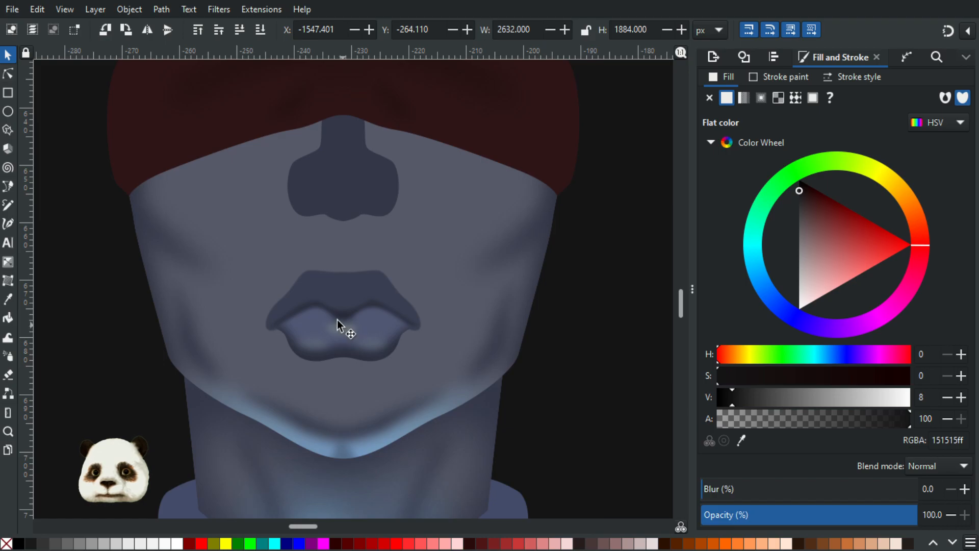
scroll(337, 319, up, 1)
click(324, 302)
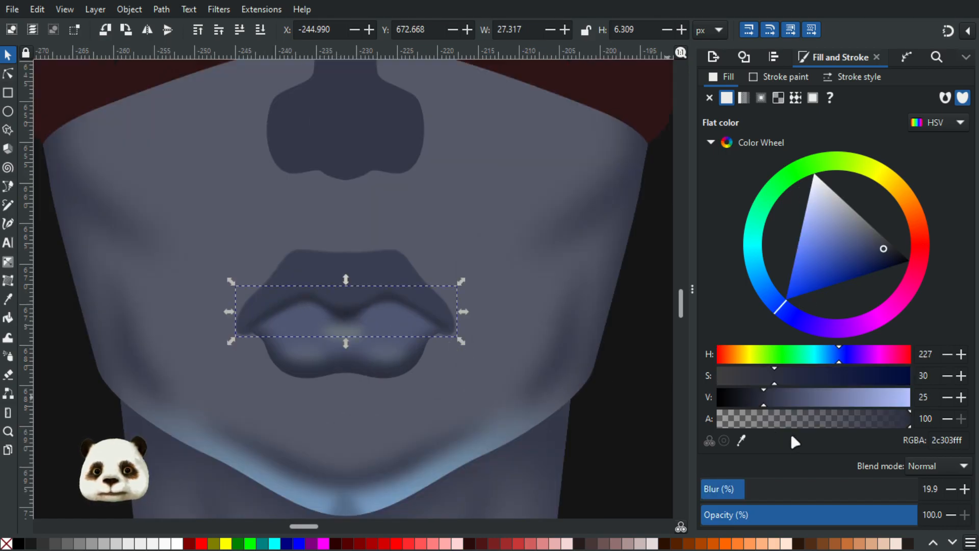
click(755, 398)
drag(760, 402, 756, 400)
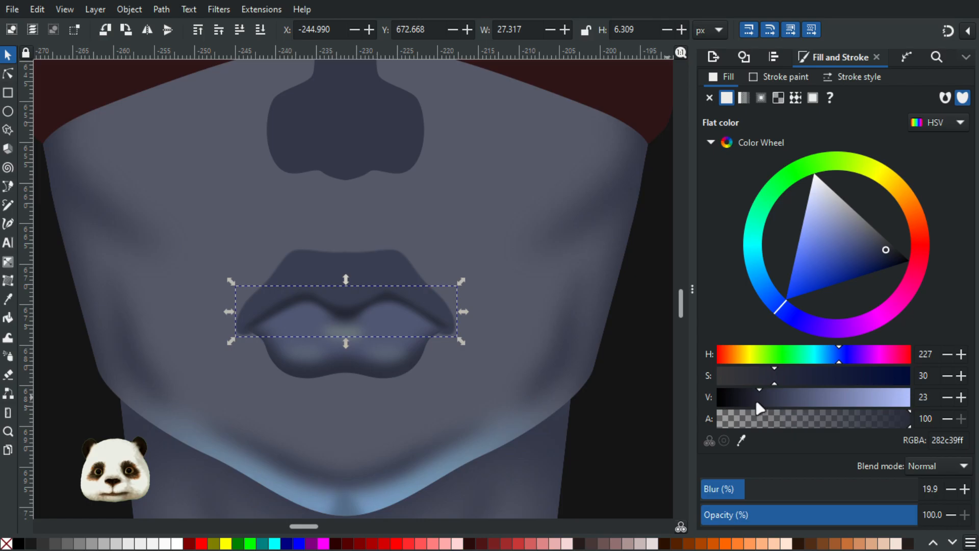
click(346, 325)
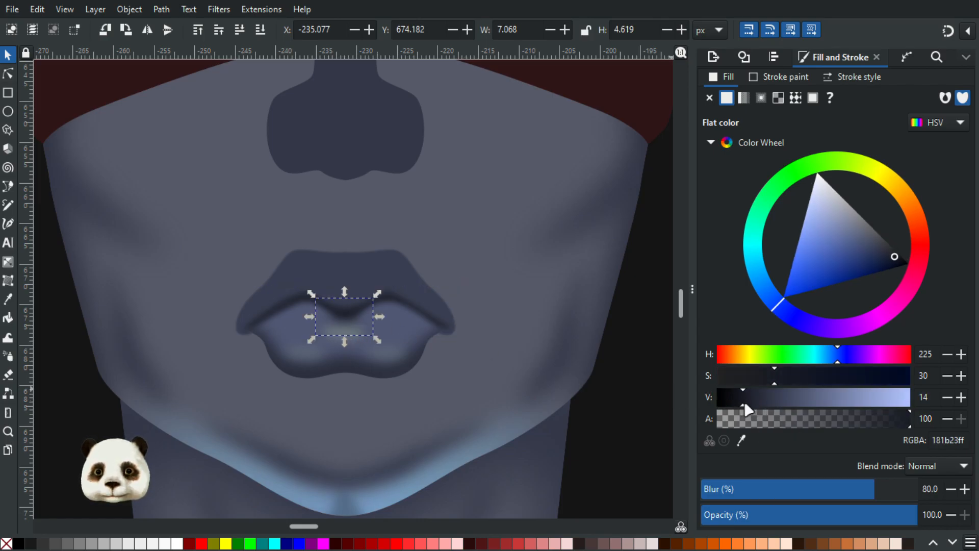
Brighten the lower lip's central highlight to hue 196, saturation 16 and value 58, and set its blur to 70%.
click(345, 332)
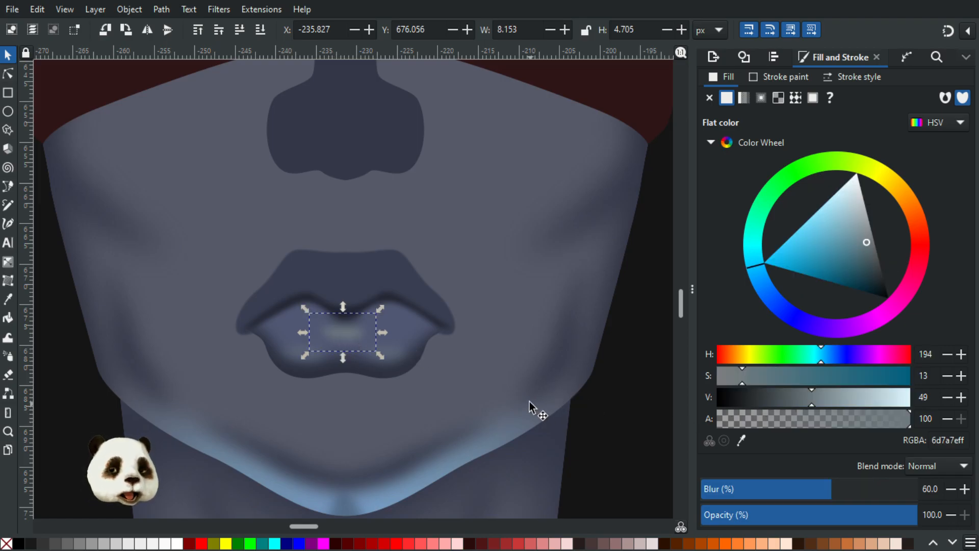
drag(758, 380, 746, 380)
mouse_move(827, 403)
mouse_down()
mouse_move(839, 399)
mouse_move(830, 399)
mouse_up()
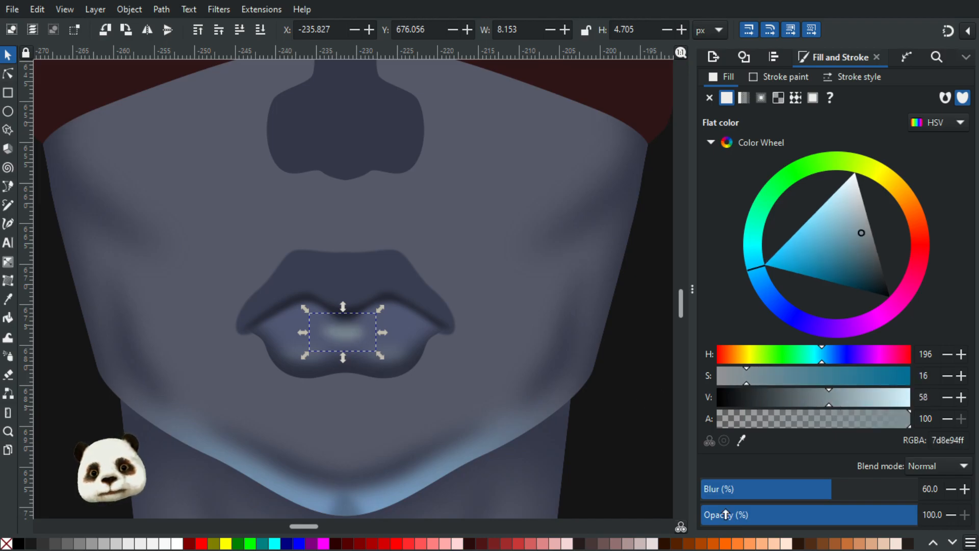
drag(886, 490, 855, 487)
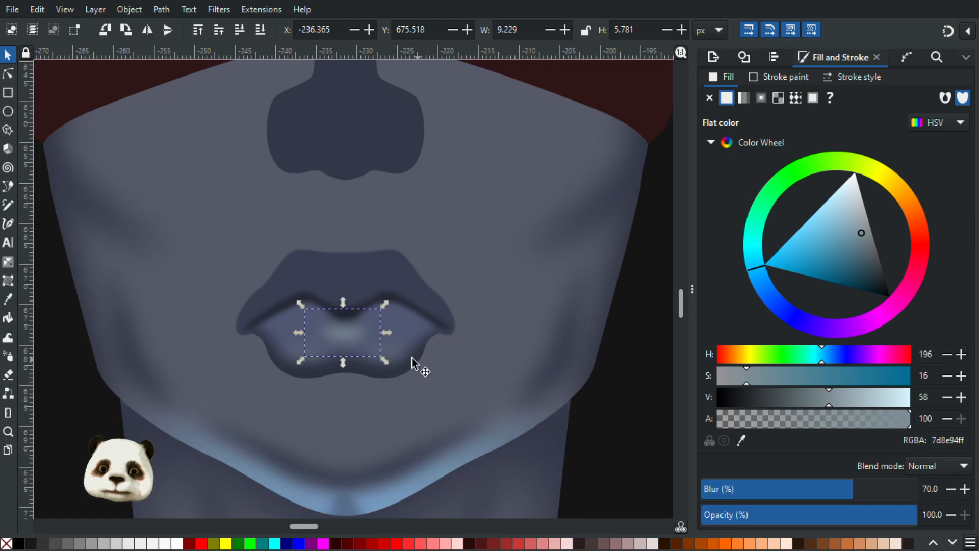
click(615, 439)
ctrl+scroll(614, 435, down, 3)
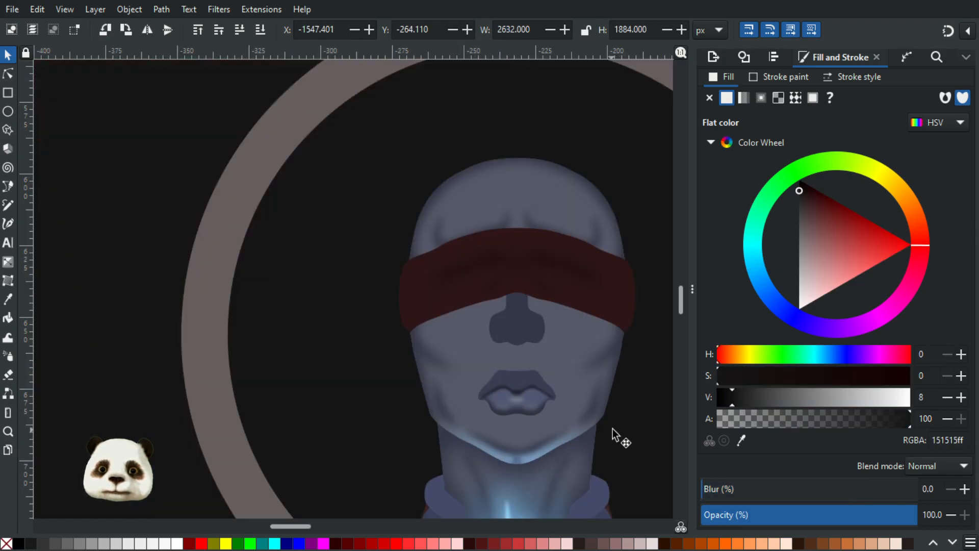
ctrl+scroll(615, 434, down, 5)
ctrl+scroll(505, 358, up, 4)
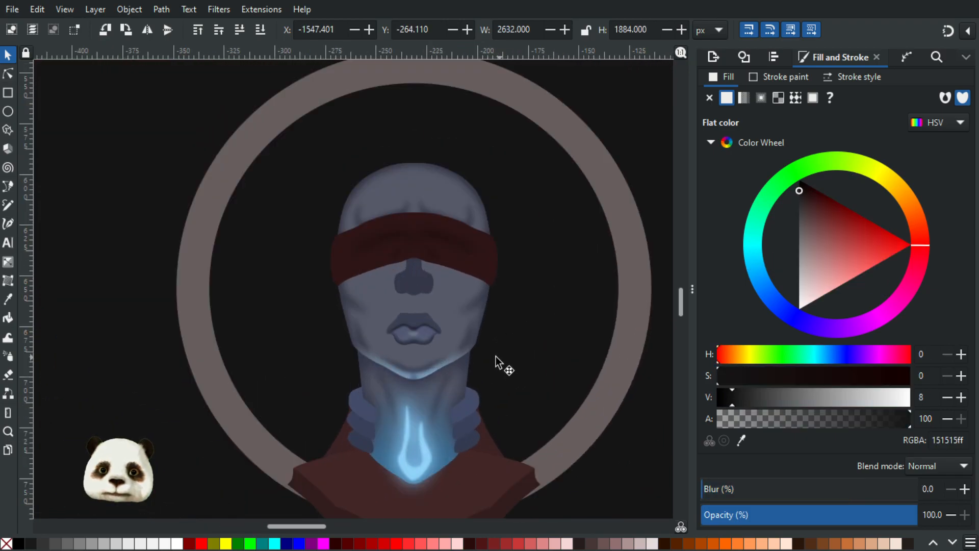
Draw a small closed blue-grey oval highlight in the centre of the upper lip, just above the lip line.
ctrl+scroll(404, 329, up, 3)
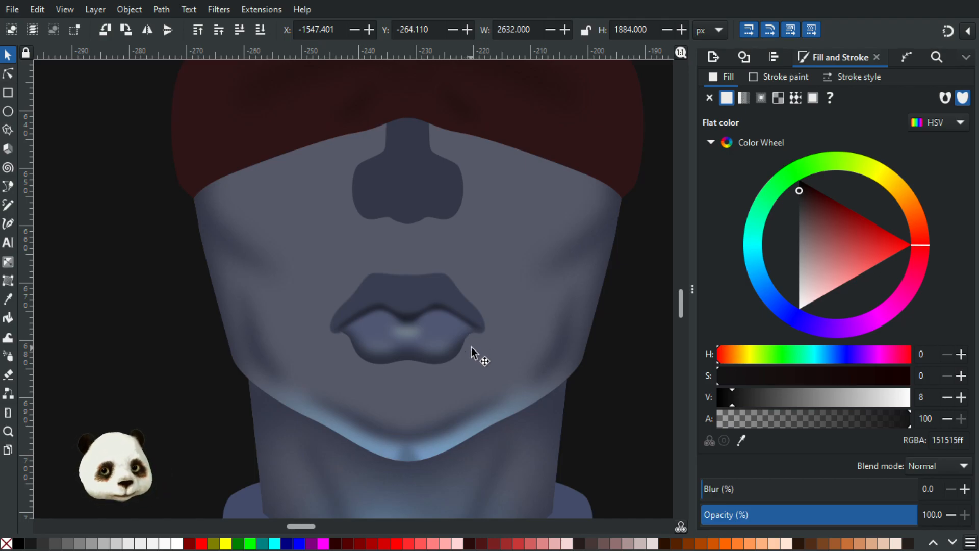
scroll(424, 319, up, 2)
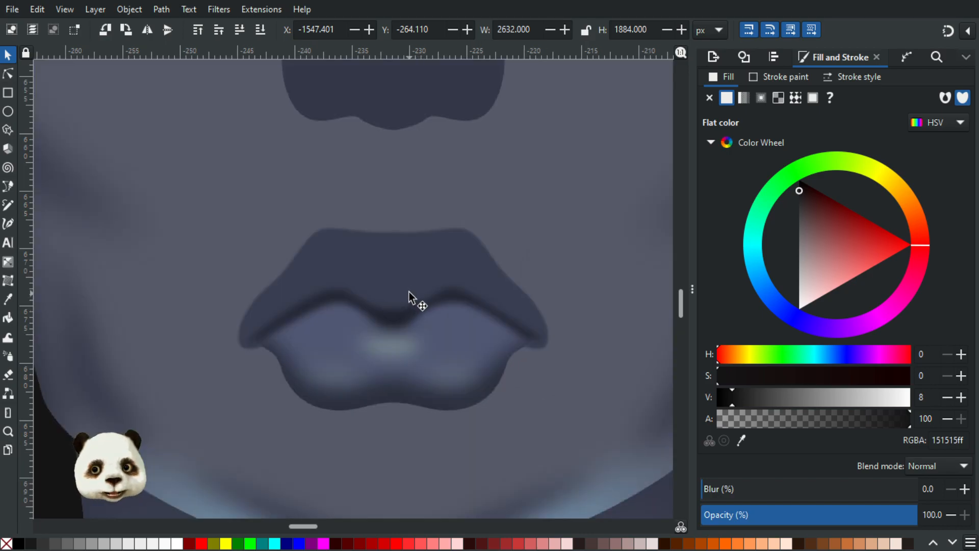
key(b)
click(385, 271)
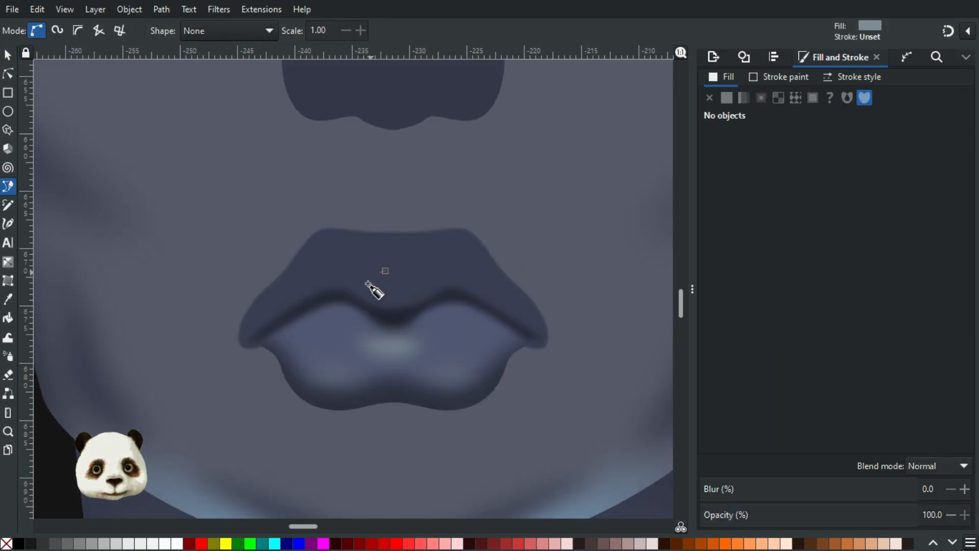
mouse_move(412, 301)
mouse_down()
mouse_move(403, 271)
mouse_move(415, 280)
mouse_move(375, 284)
mouse_up()
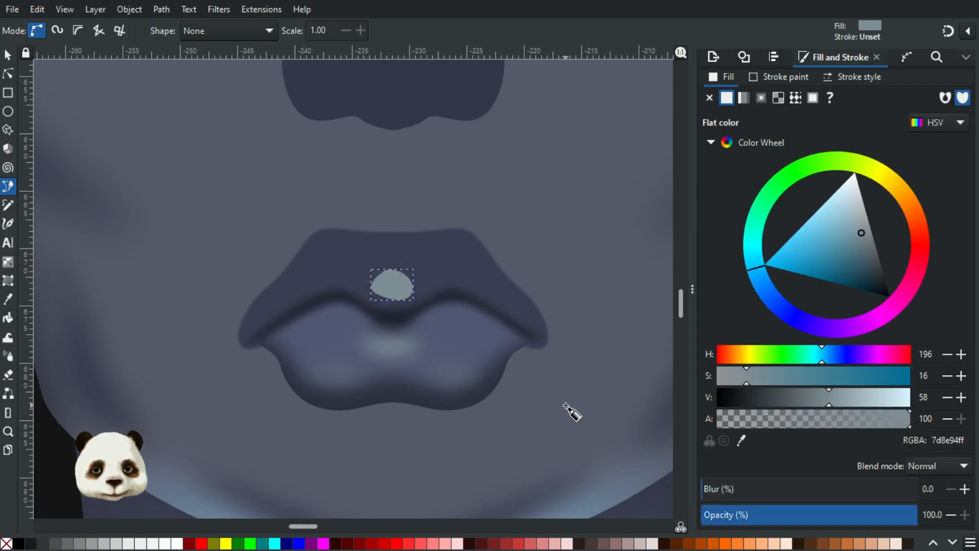
Set the new upper-lip highlight to 70% blur and 50% opacity.
drag(799, 489, 881, 489)
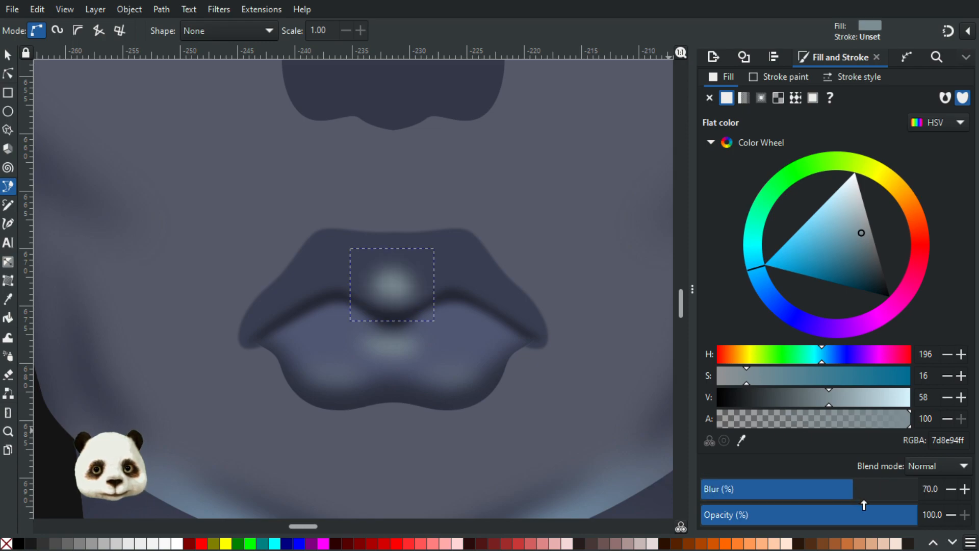
click(782, 520)
drag(818, 522, 795, 520)
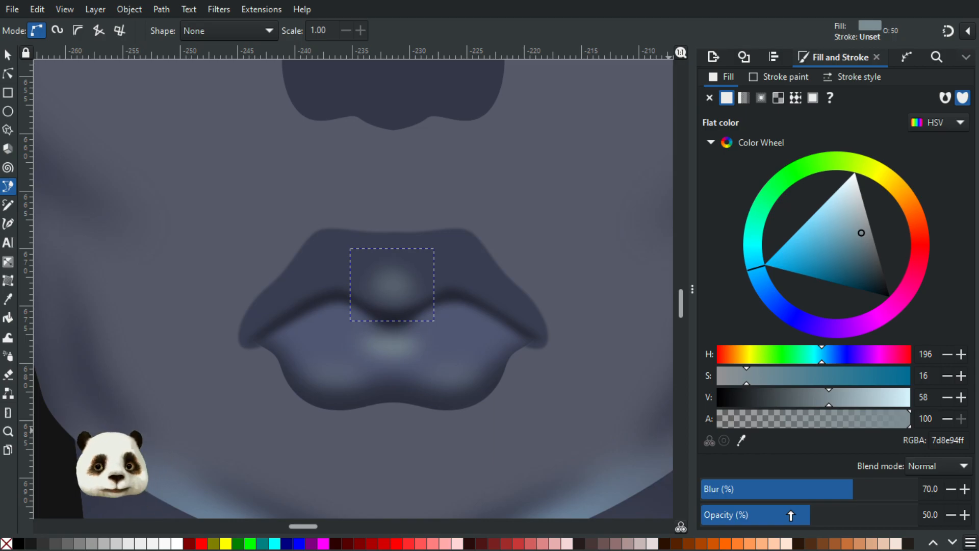
scroll(490, 357, down, 5)
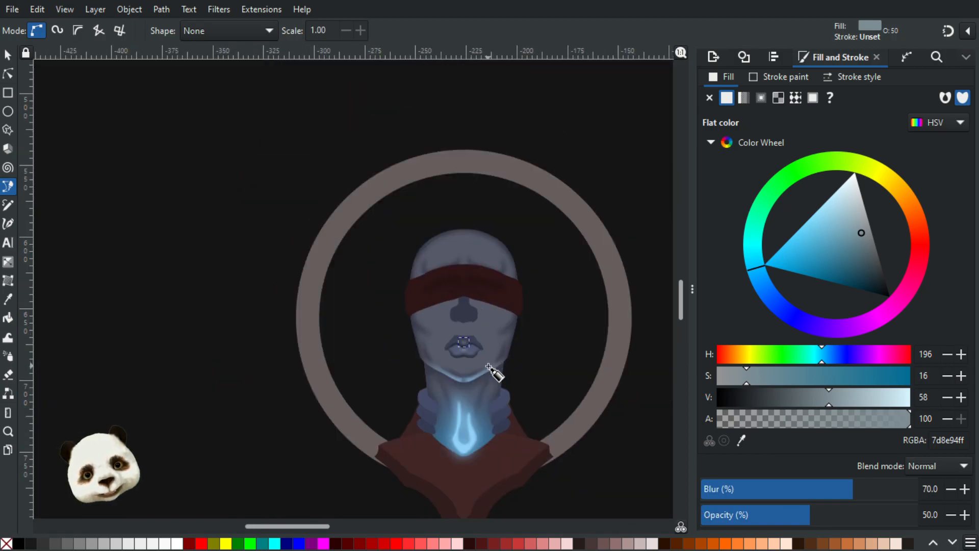
click(10, 56)
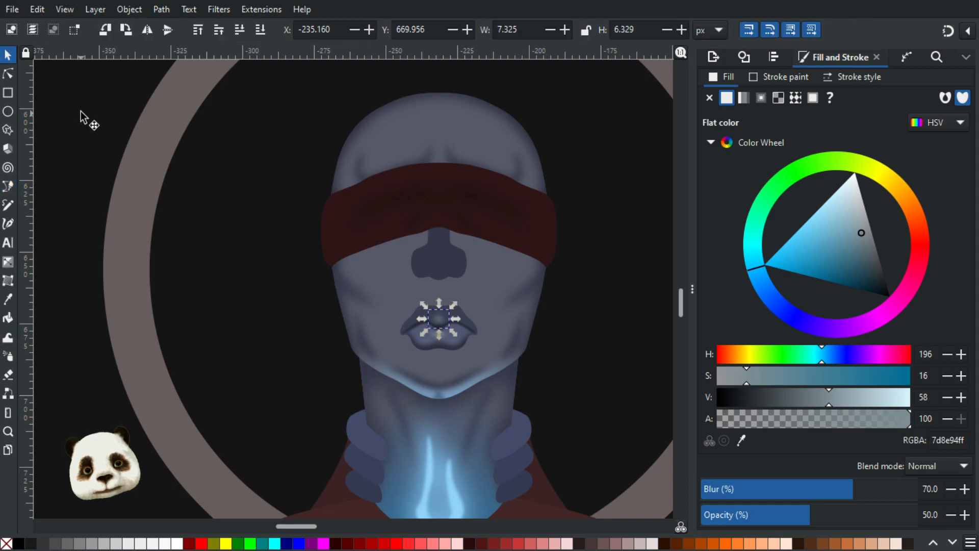
click(81, 115)
scroll(99, 148, down, 4)
scroll(115, 195, up, 1)
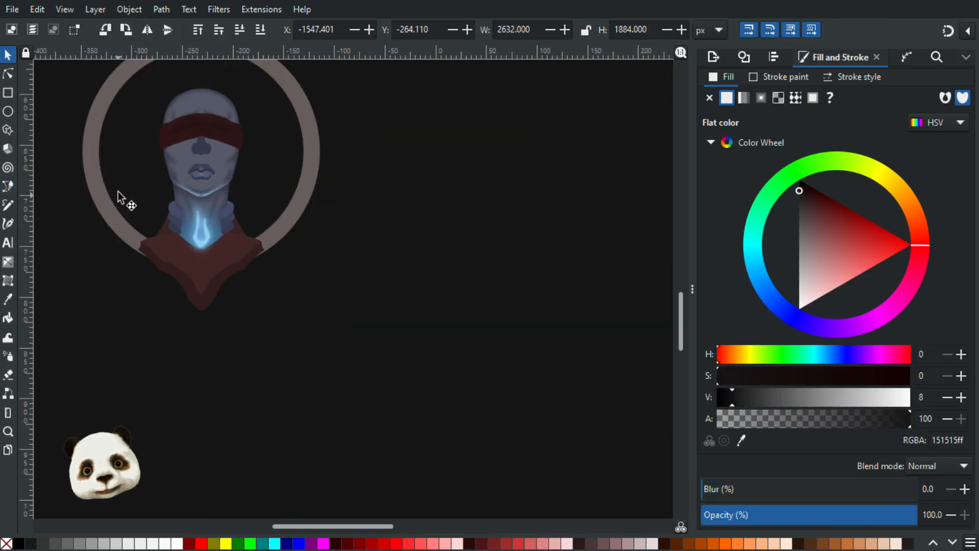
Widen the top of the upper-lip highlight by moving its two upper nodes outward and slightly adjust its lower-right node.
scroll(131, 166, up, 1)
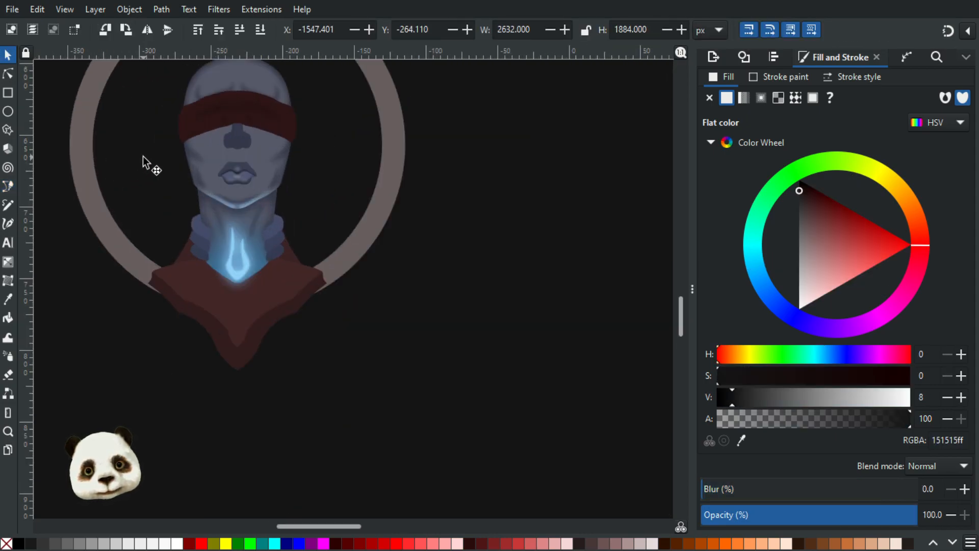
scroll(143, 162, down, 1)
scroll(190, 142, up, 2)
scroll(355, 208, up, 3)
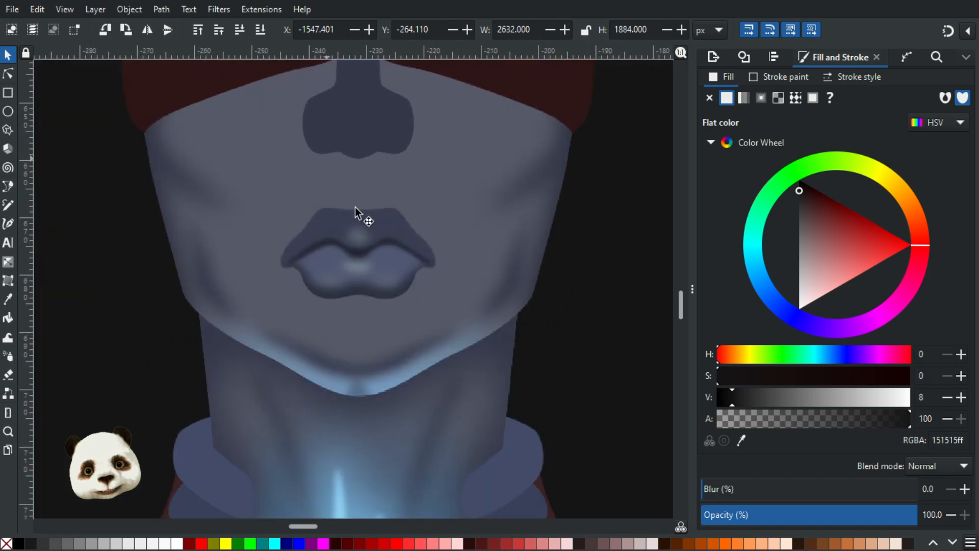
click(357, 237)
click(8, 74)
scroll(424, 219, up, 1)
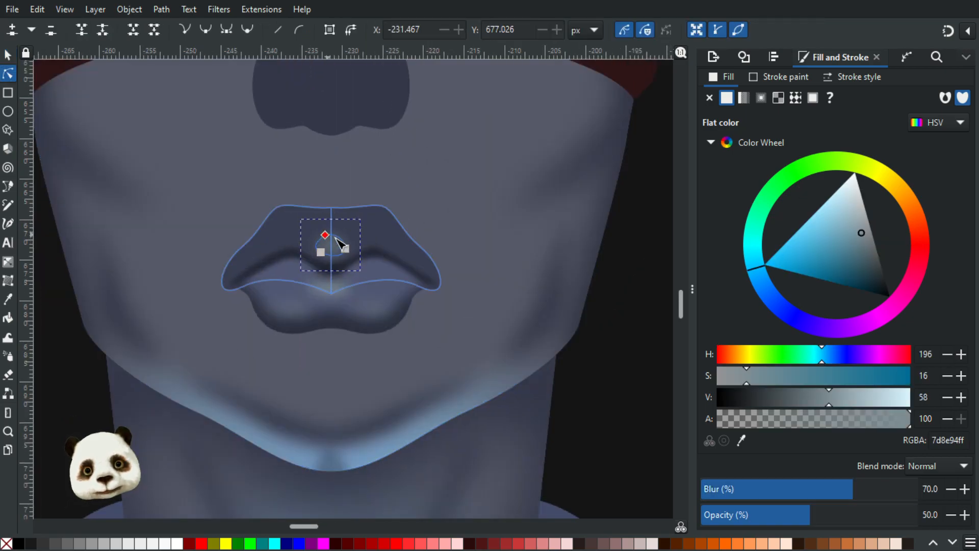
click(345, 241)
scroll(358, 246, up, 2)
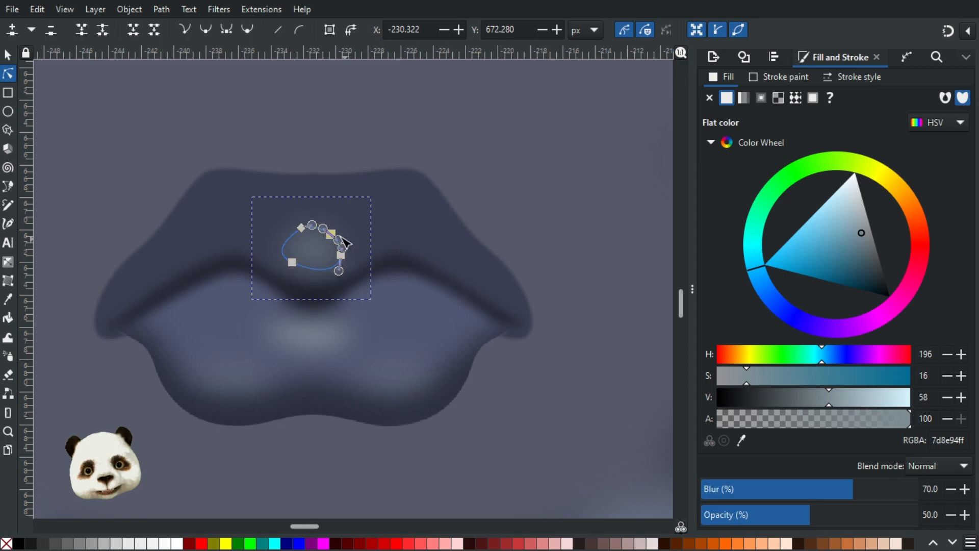
drag(334, 235, 280, 228)
mouse_move(346, 256)
mouse_down()
mouse_move(341, 275)
mouse_move(335, 270)
mouse_up()
mouse_move(342, 225)
mouse_down()
mouse_move(330, 225)
mouse_move(356, 229)
mouse_up()
Fine-tune the blur strength of the highlight at the centre of the upper lip.
click(537, 166)
scroll(551, 172, down, 4)
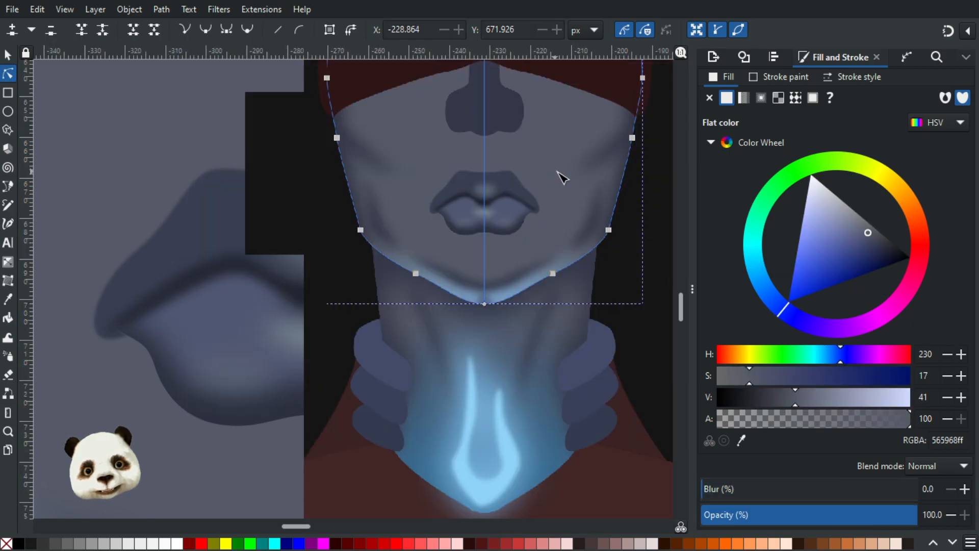
click(485, 204)
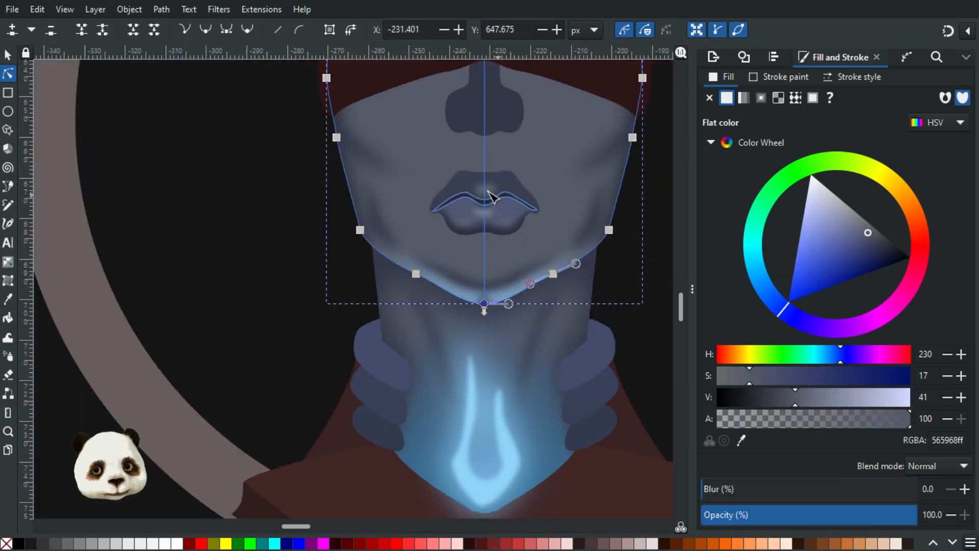
click(493, 188)
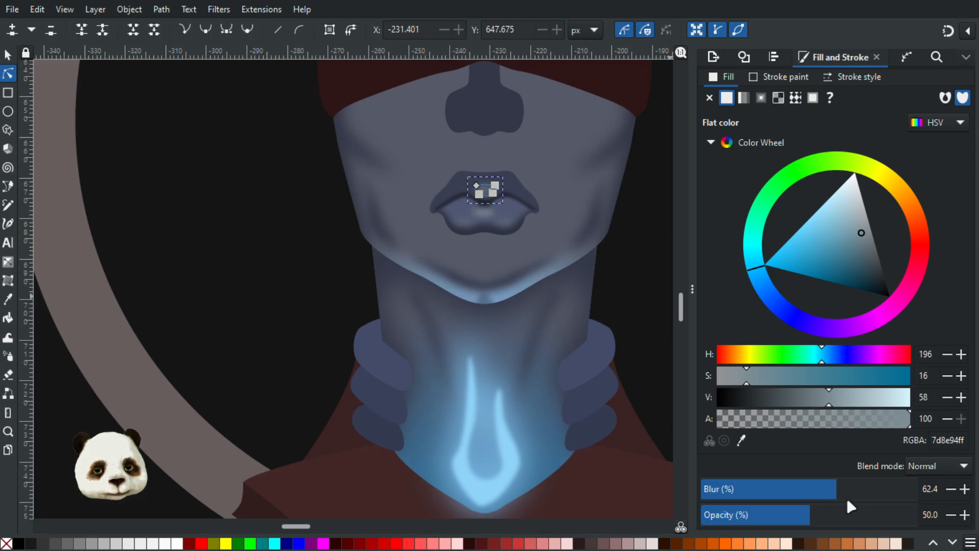
drag(846, 497, 871, 491)
click(209, 186)
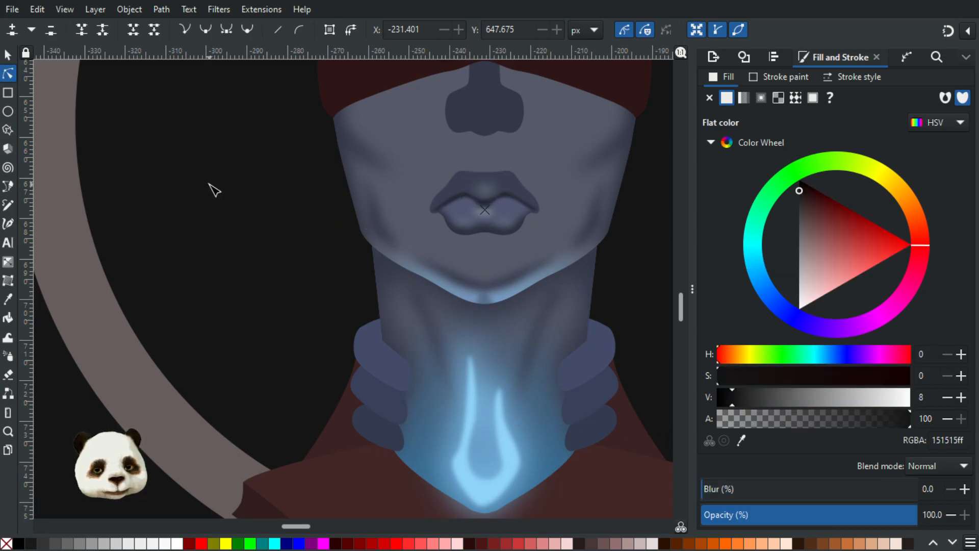
Increase the blur of the dark shadow line between the lips to 30%.
scroll(214, 190, down, 2)
scroll(204, 189, up, 1)
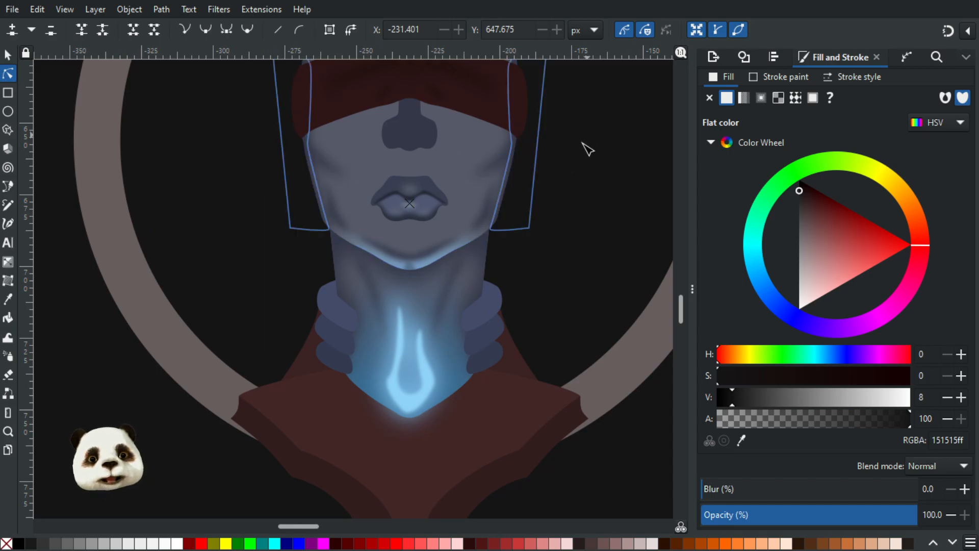
scroll(443, 189, up, 2)
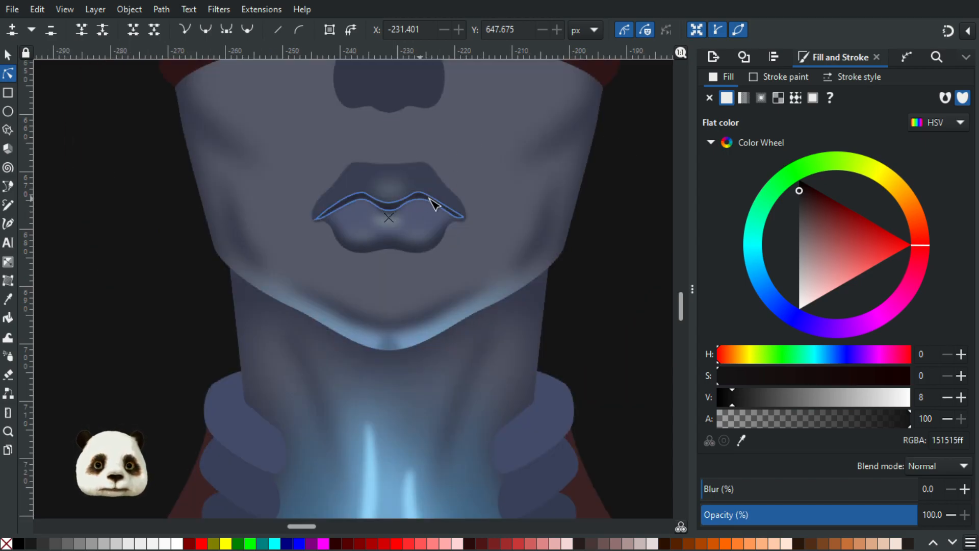
click(432, 200)
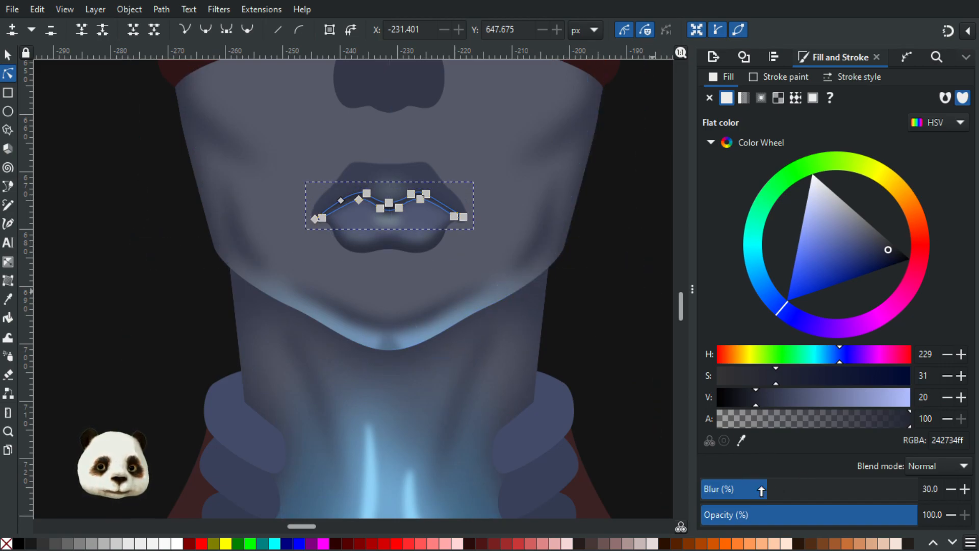
click(608, 308)
scroll(609, 257, down, 2)
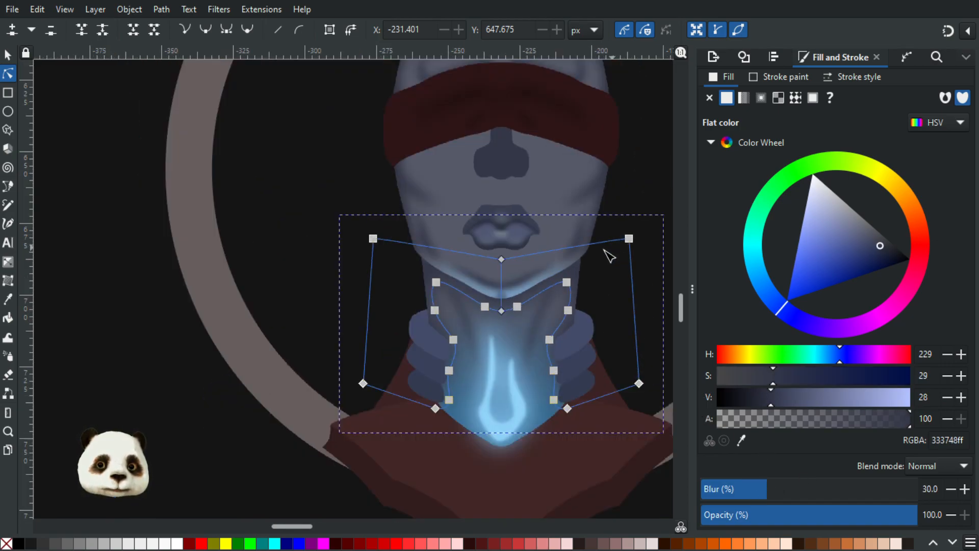
click(96, 209)
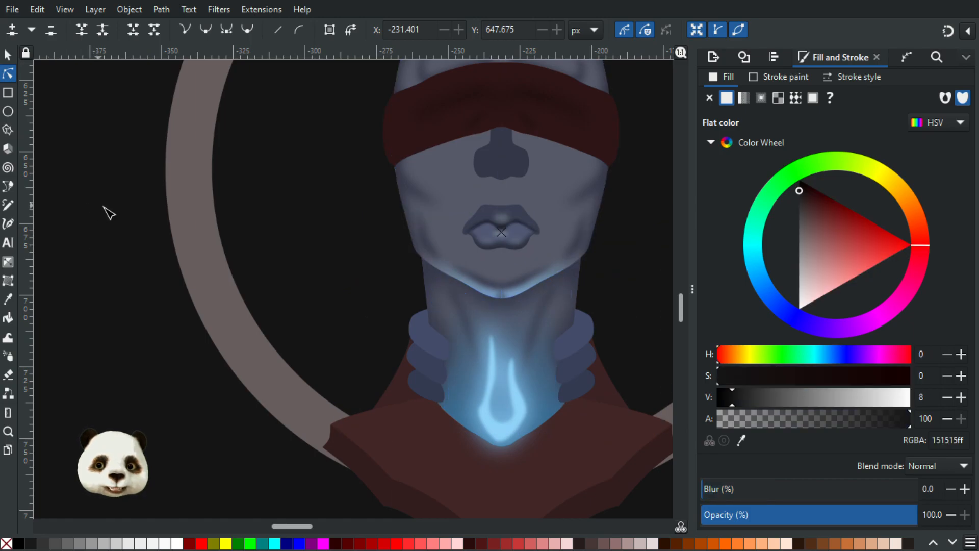
drag(362, 230, 156, 274)
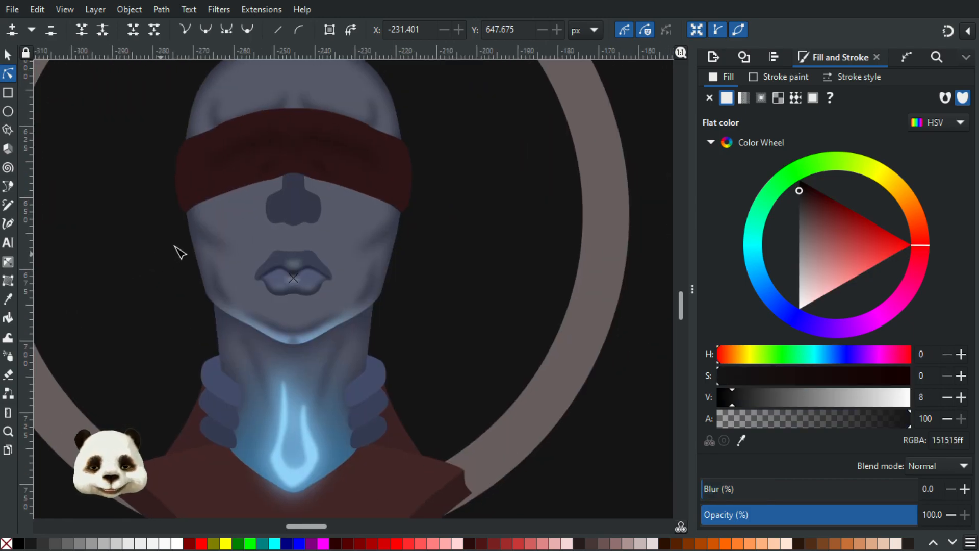
Lower the upper-lip shape's two side nodes and its two top corner nodes slightly.
scroll(175, 247, up, 2)
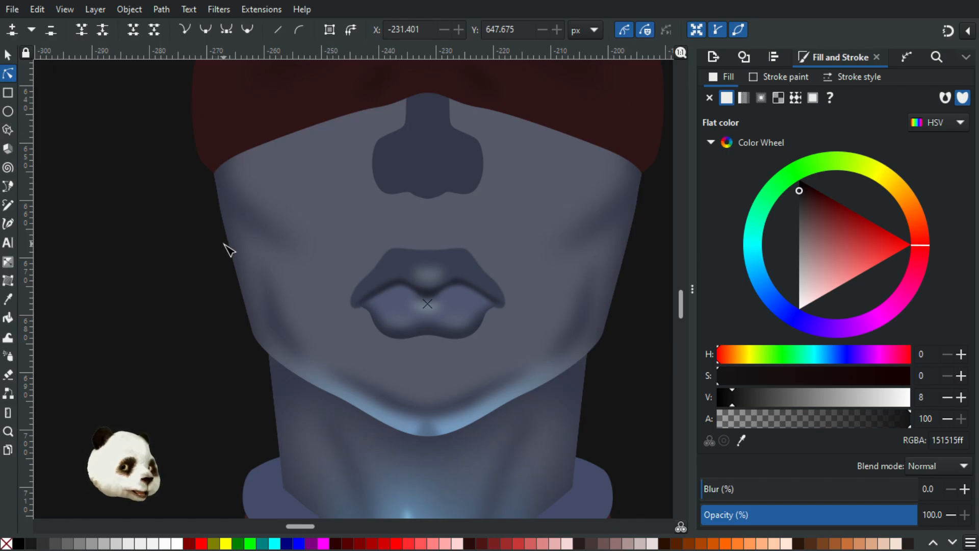
scroll(380, 282, up, 1)
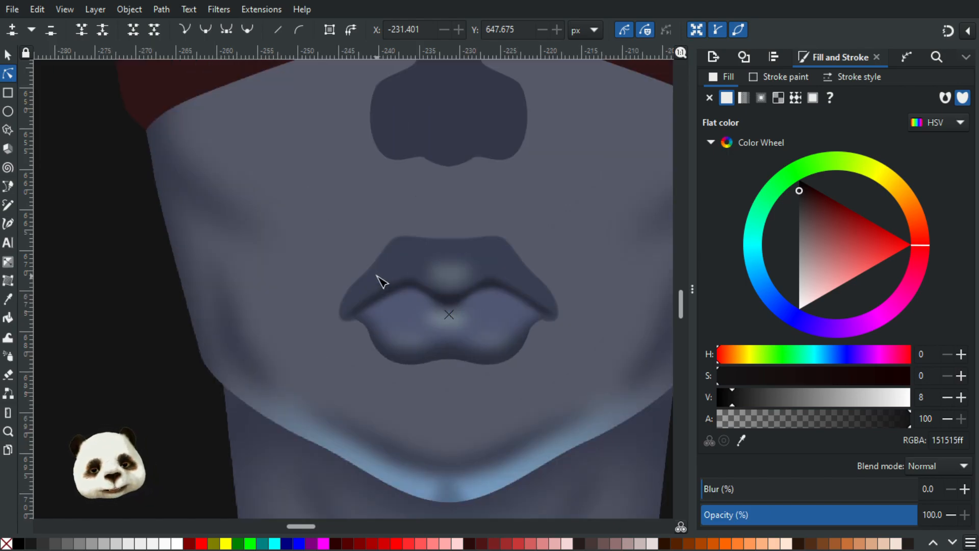
click(374, 281)
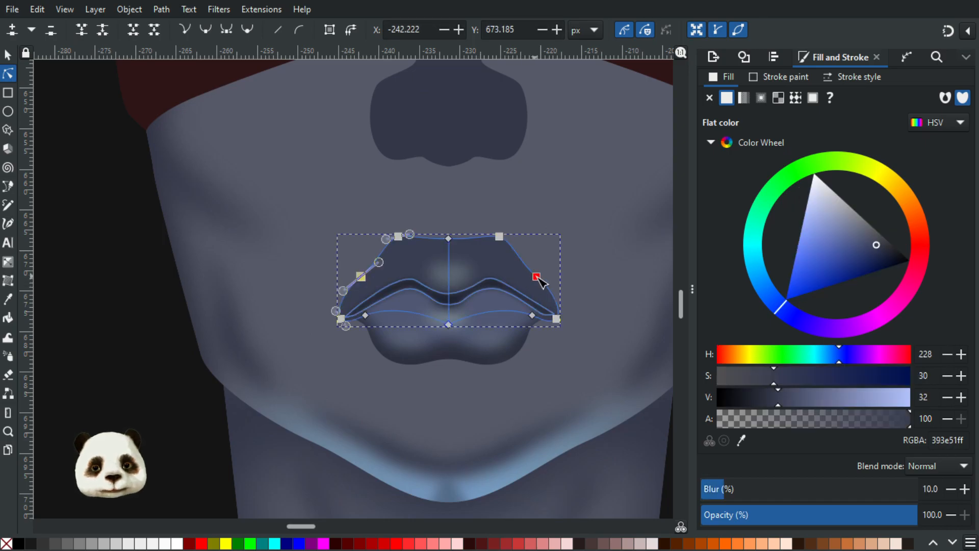
shift+click(537, 276)
drag(536, 277, 536, 280)
mouse_move(513, 243)
mouse_down()
mouse_move(535, 246)
mouse_move(502, 241)
mouse_up()
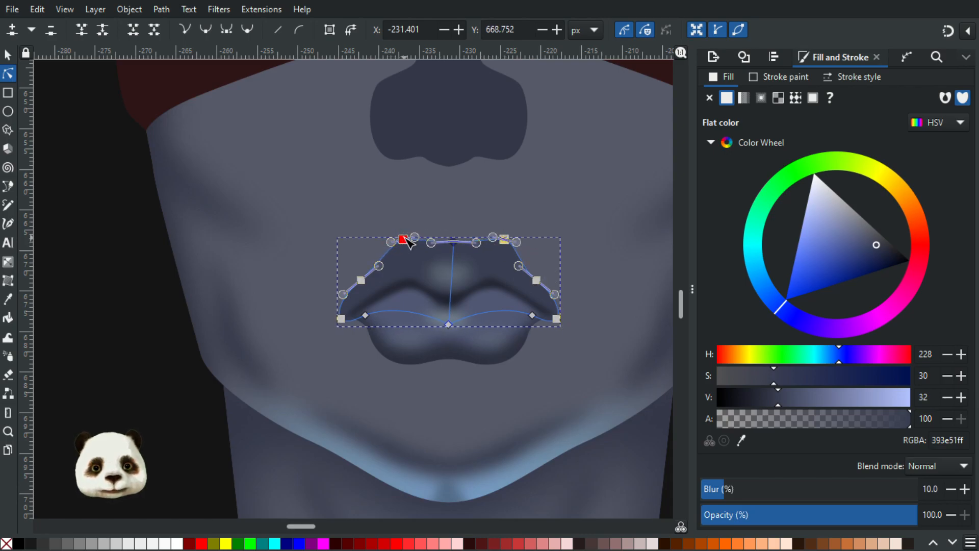
Move the two top corner nodes of the upper lip slightly inward, narrowing its top edge.
drag(399, 238, 403, 238)
key(ctrl+z)
click(522, 219)
click(506, 243)
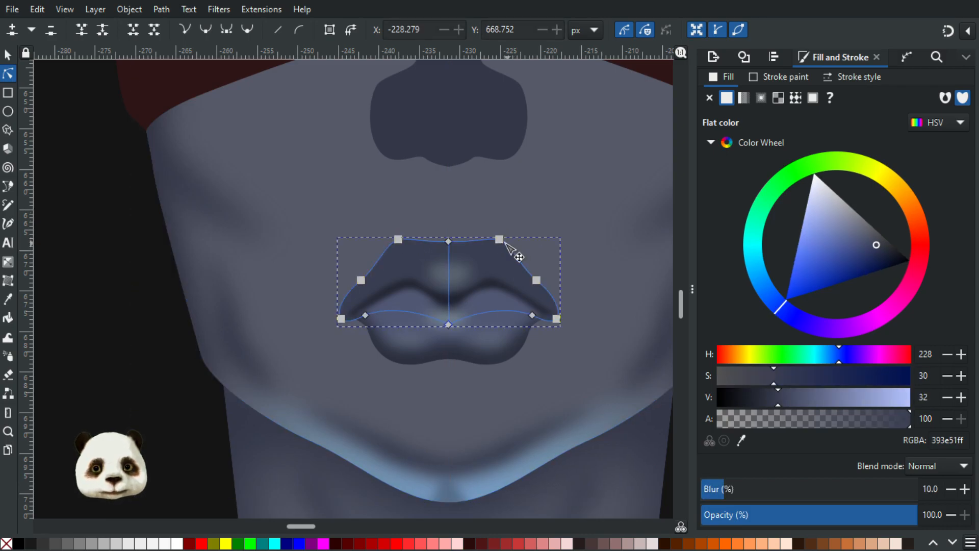
drag(502, 238, 497, 238)
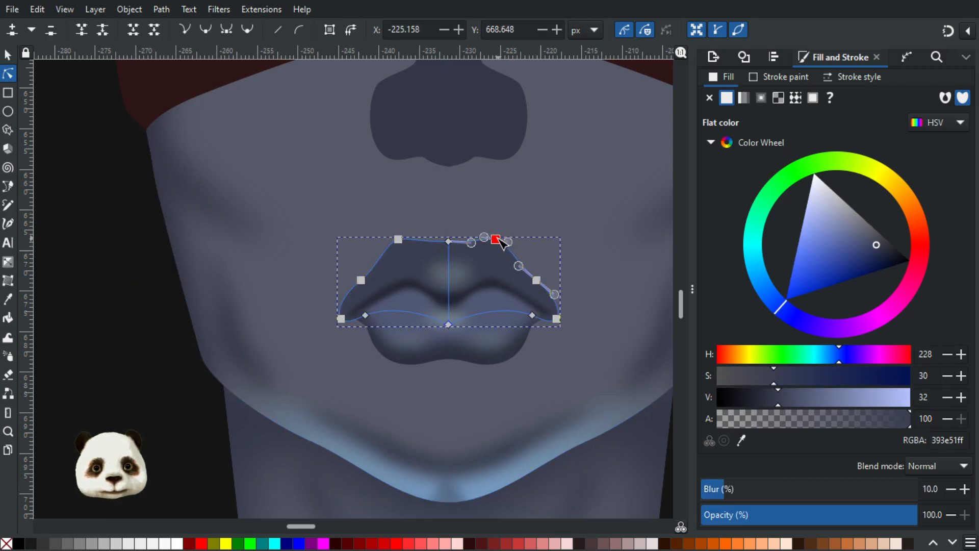
click(400, 242)
drag(406, 239, 409, 240)
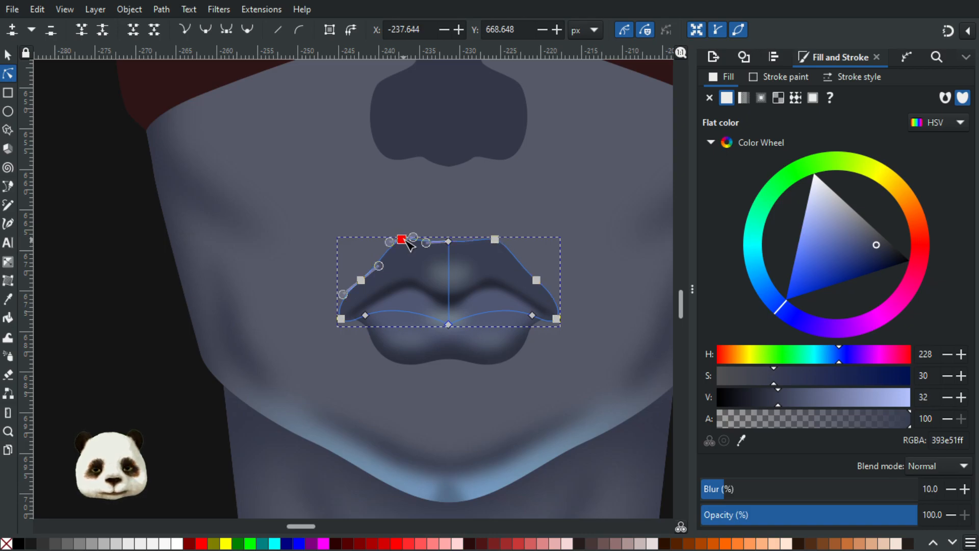
Pull the upper lip's two outer corner nodes slightly inward and upward at the mouth corners.
click(573, 323)
click(558, 323)
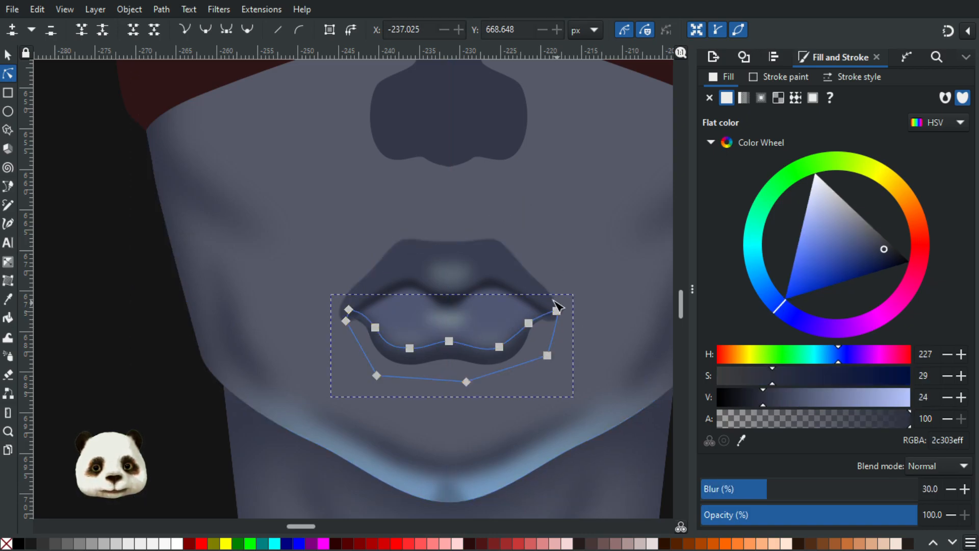
click(557, 317)
drag(532, 315, 555, 313)
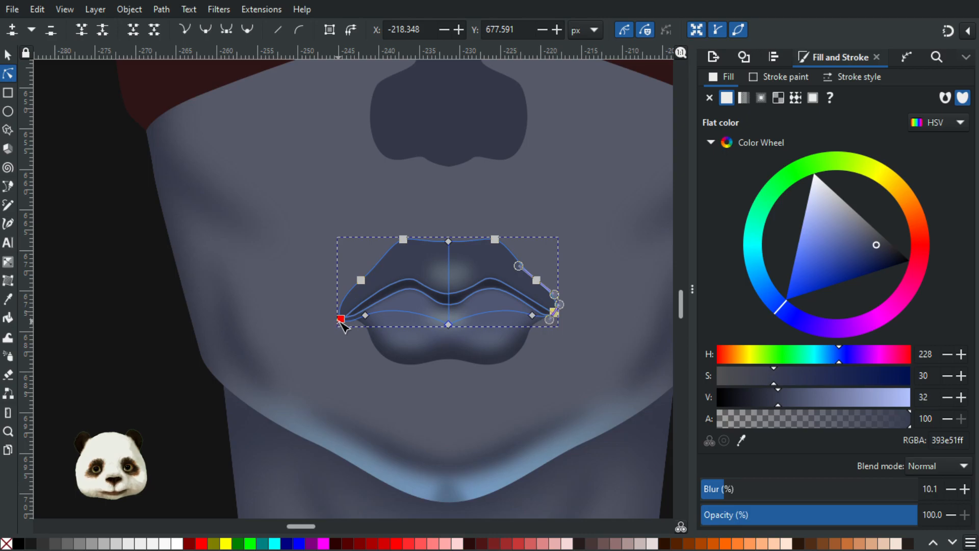
drag(340, 319, 344, 316)
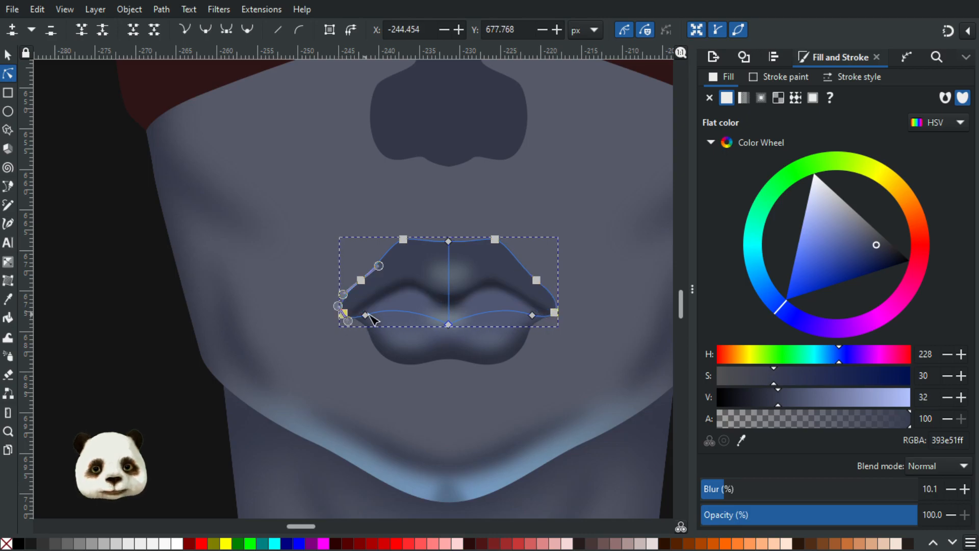
Raise the lower edge of the upper-lip shape on both sides of its centre by adjusting the curve handles.
click(367, 314)
drag(375, 316, 406, 311)
key(Delete)
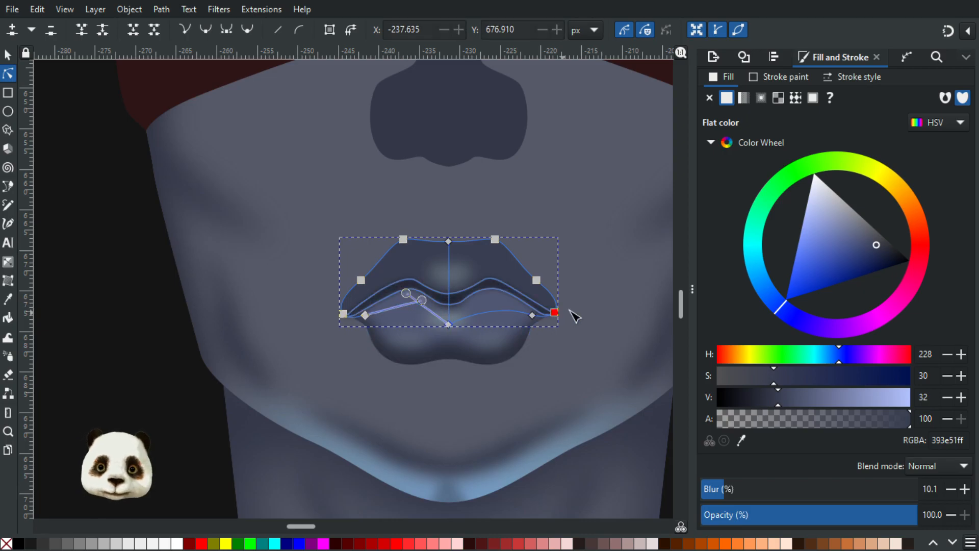
click(532, 316)
click(509, 305)
key(Delete)
click(448, 324)
drag(451, 325, 486, 333)
key(ctrl+z)
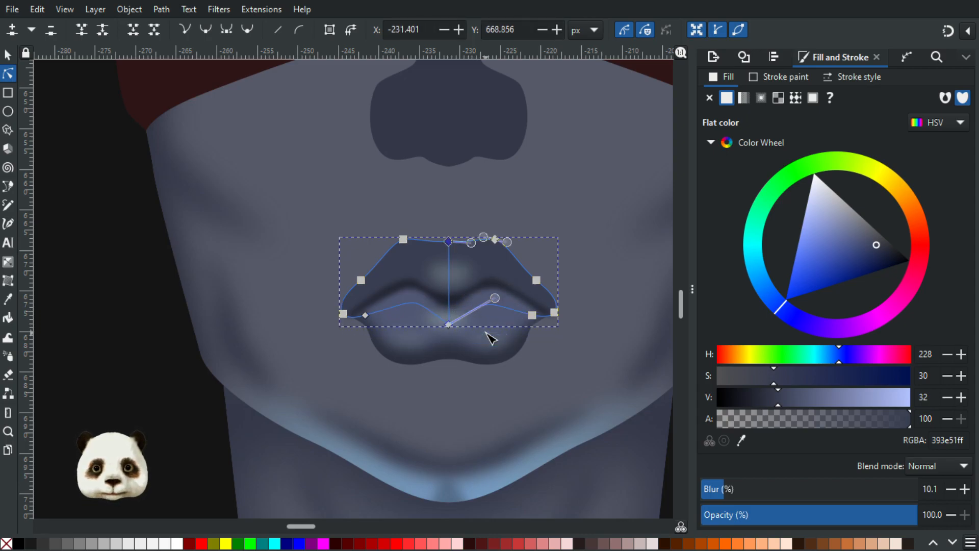
Move the two inner nodes on the upper-lip shape's lower edge upward, behind the lower lip.
click(532, 314)
mouse_move(531, 313)
mouse_down()
mouse_move(523, 300)
mouse_move(519, 307)
mouse_move(523, 284)
mouse_move(516, 302)
mouse_up()
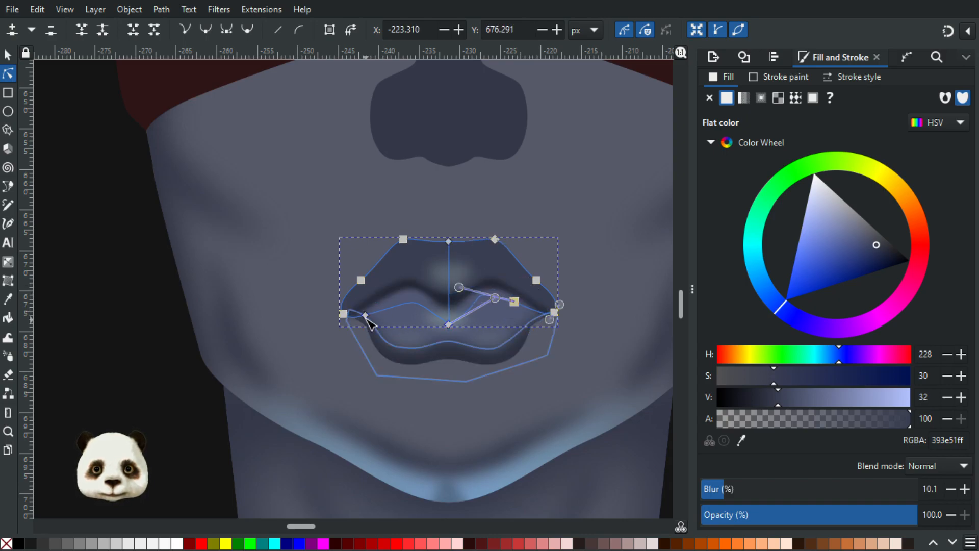
click(368, 309)
drag(371, 311, 366, 308)
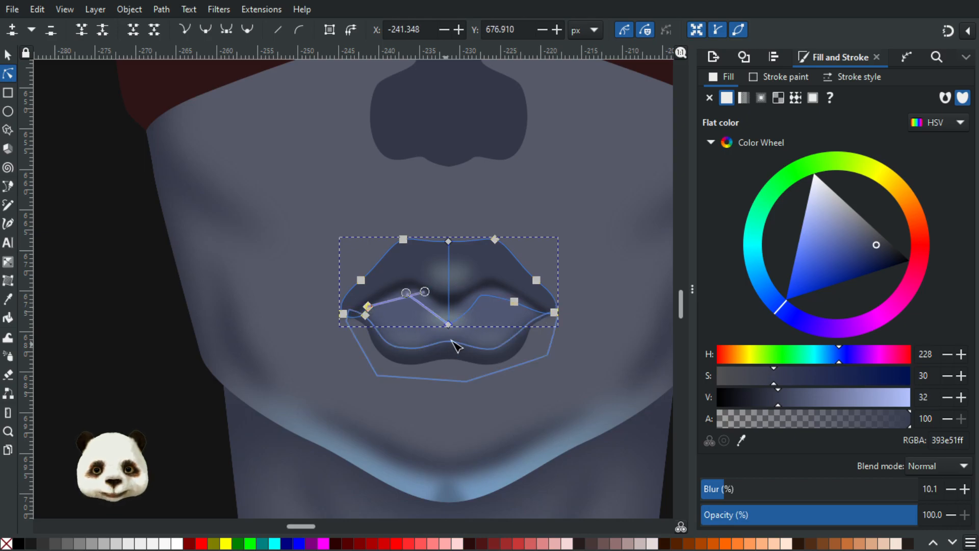
Refine the left node and both curve handles along the upper-lip shape's lower edge to balance its two sides.
scroll(453, 341, up, 2)
click(283, 286)
drag(283, 288, 290, 285)
drag(304, 225, 360, 252)
click(580, 261)
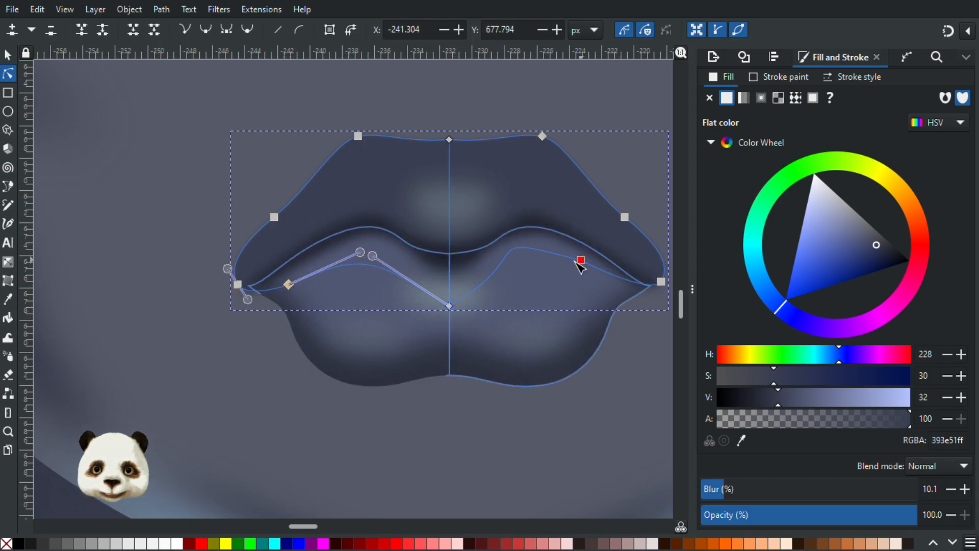
drag(580, 260, 507, 245)
Try to adjust the curve at the bottom-centre node of the upper-lip shape.
drag(427, 98, 471, 163)
click(450, 307)
drag(454, 312, 541, 329)
key(ctrl+z)
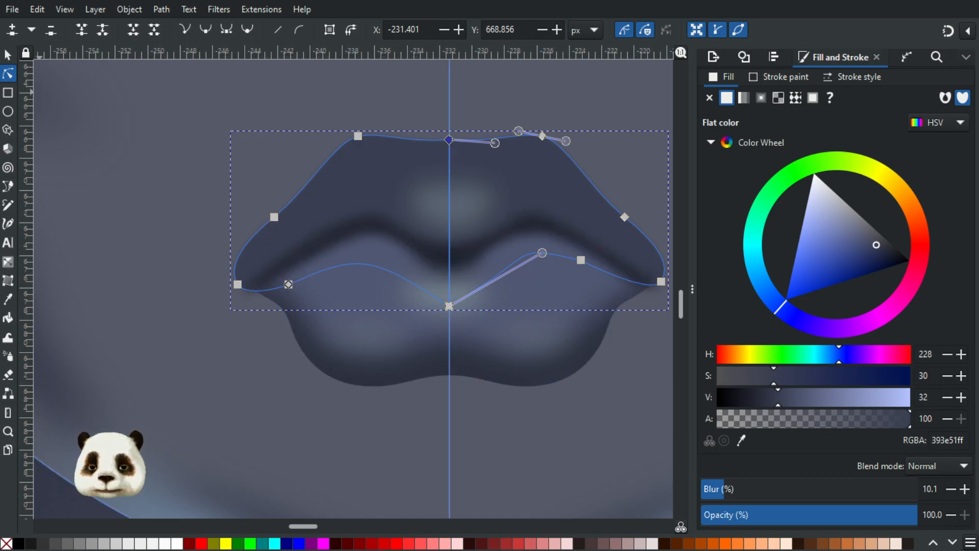
click(8, 55)
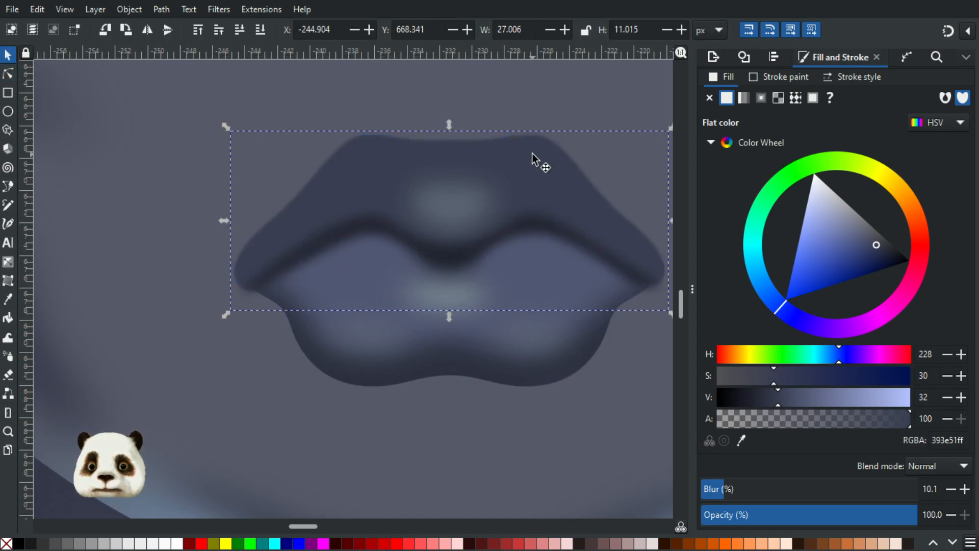
click(439, 160)
key(Escape)
click(537, 164)
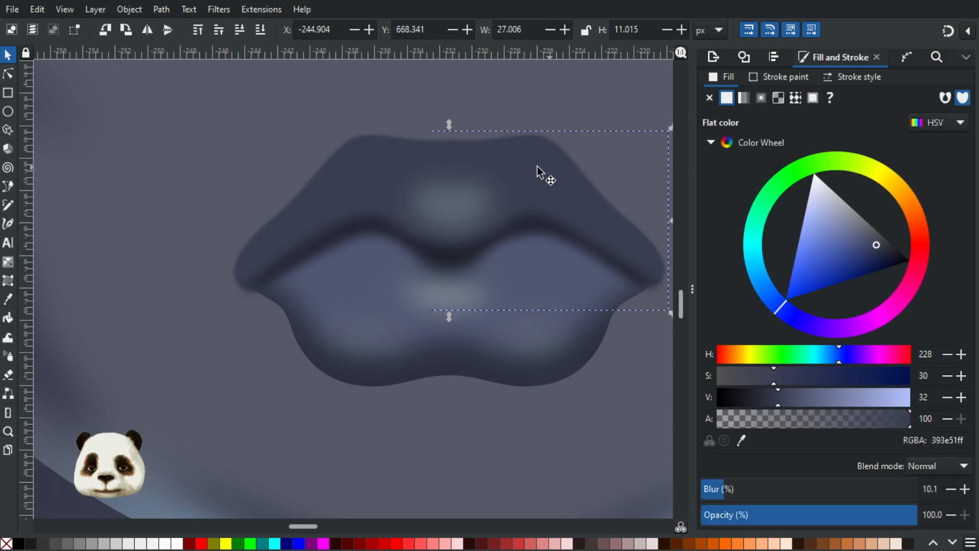
key(n)
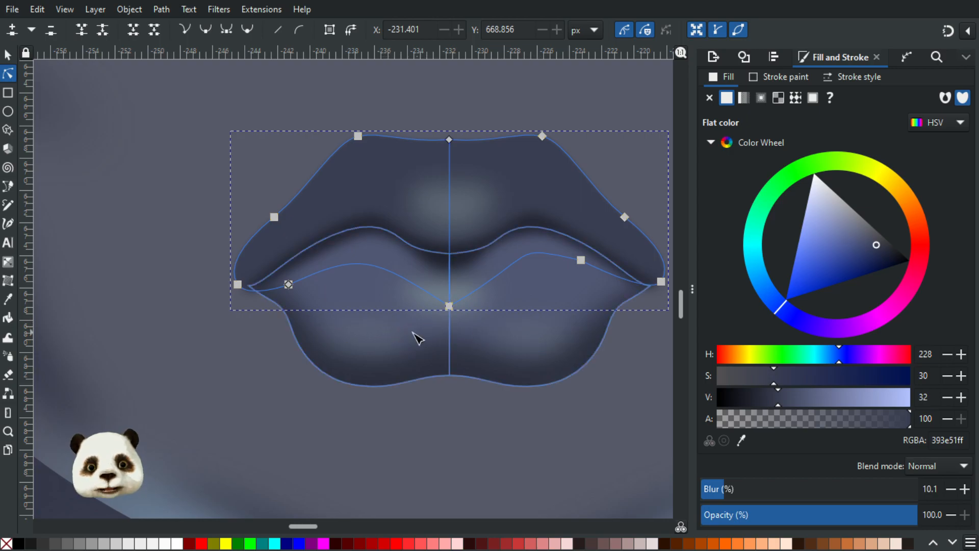
Examine the reshaped lips against the whole face and up close.
scroll(381, 444, down, 3)
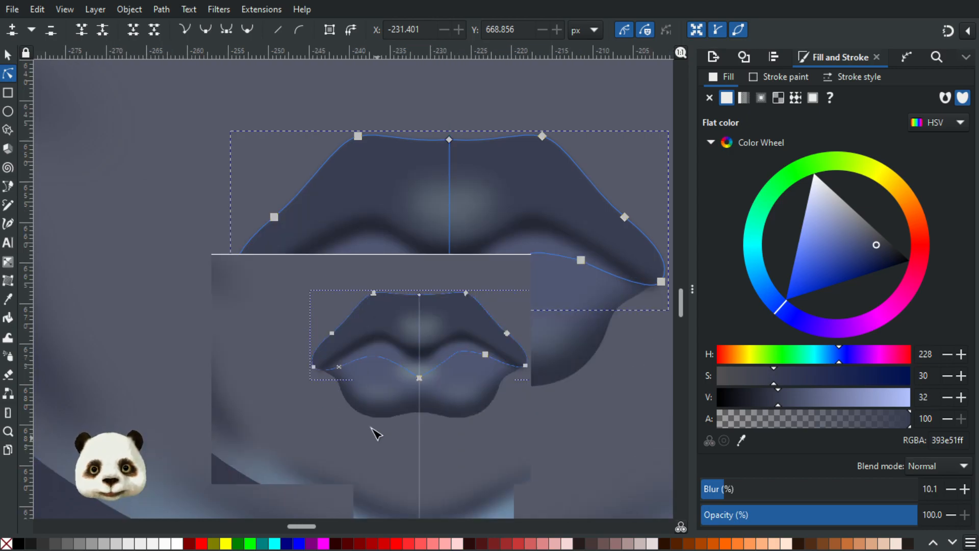
click(347, 291)
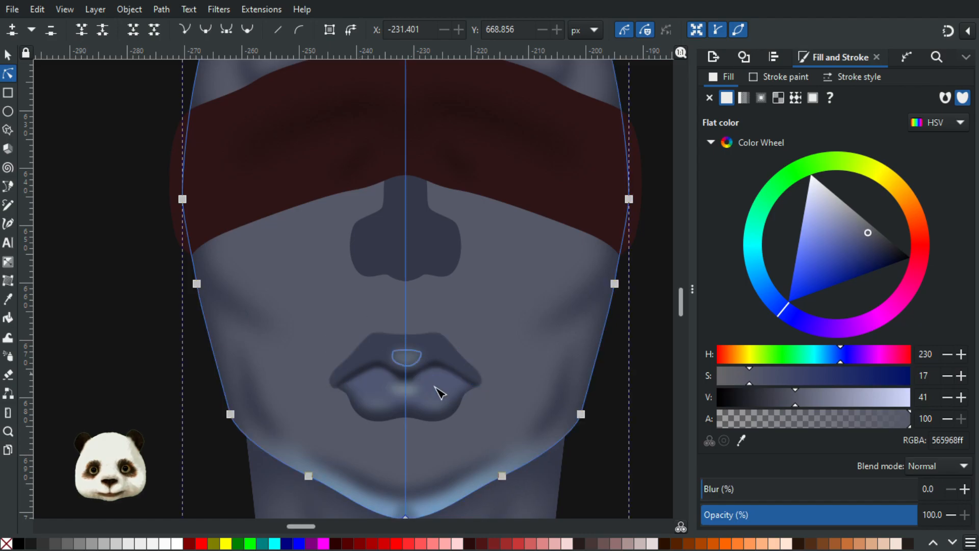
scroll(453, 398, down, 6)
scroll(450, 390, down, 2)
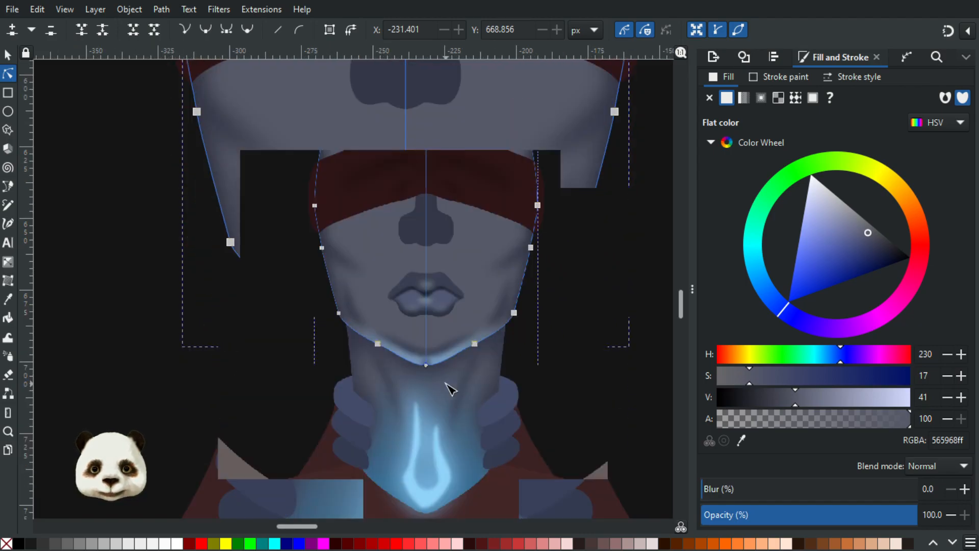
scroll(447, 389, down, 1)
scroll(441, 357, up, 5)
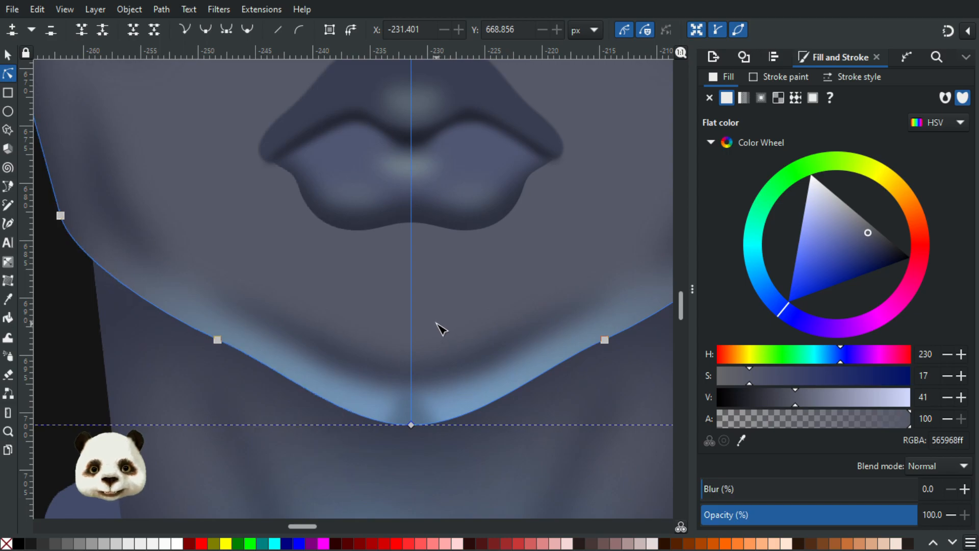
scroll(441, 329, up, 6)
click(482, 339)
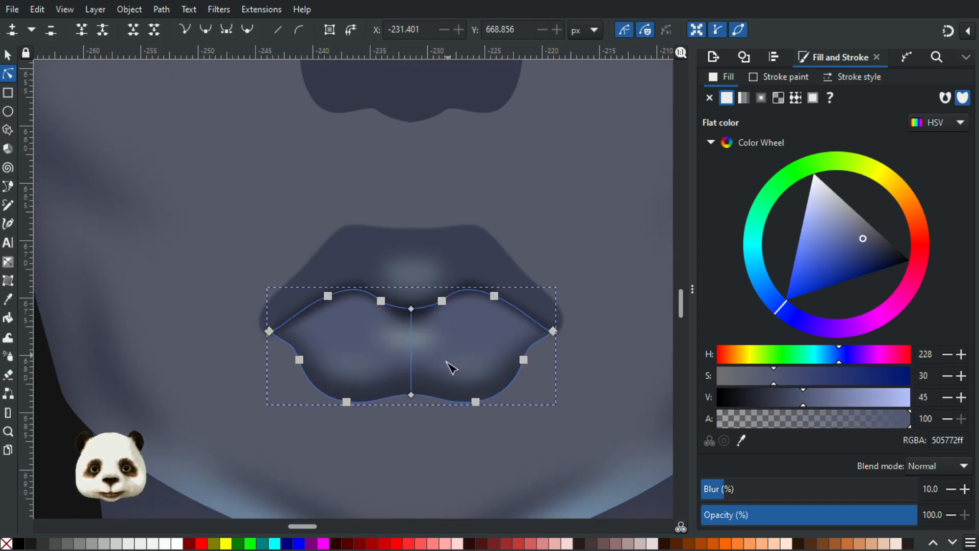
scroll(448, 363, up, 2)
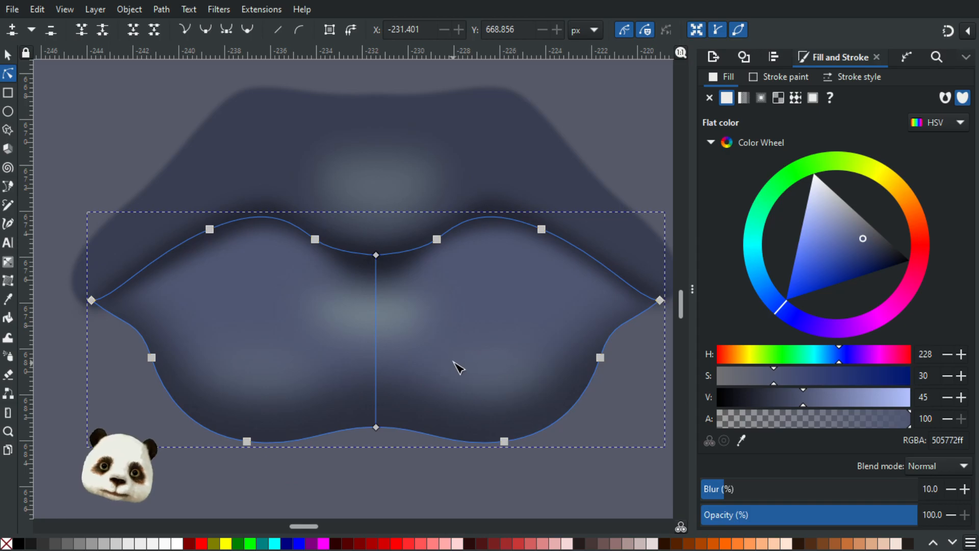
scroll(452, 346, down, 2)
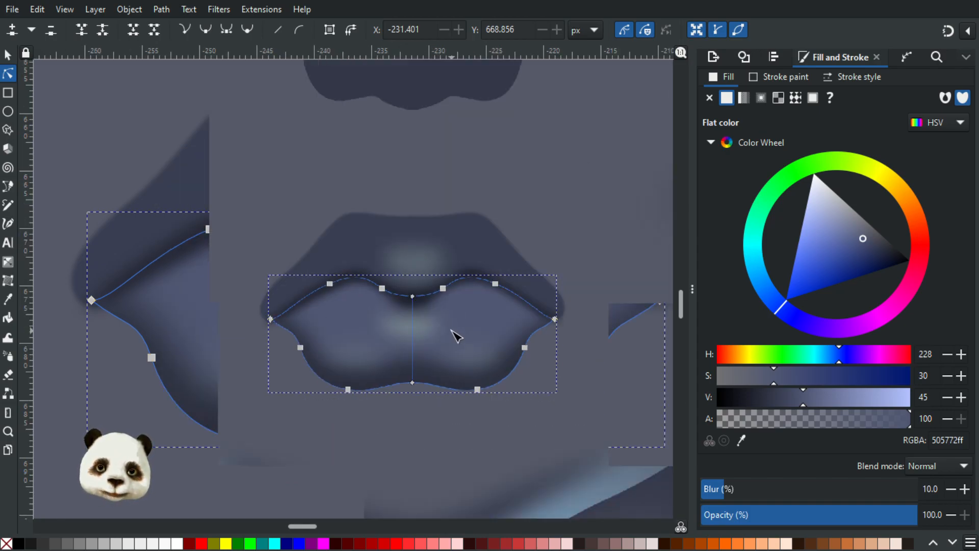
click(630, 391)
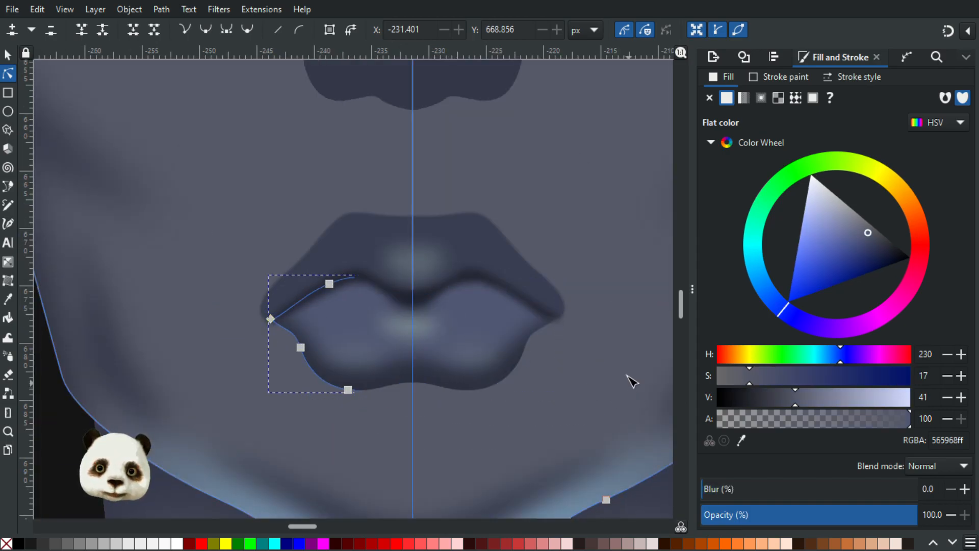
Lower the top-centre node of the upper lip slightly to deepen the dip in its top edge.
click(442, 228)
click(412, 214)
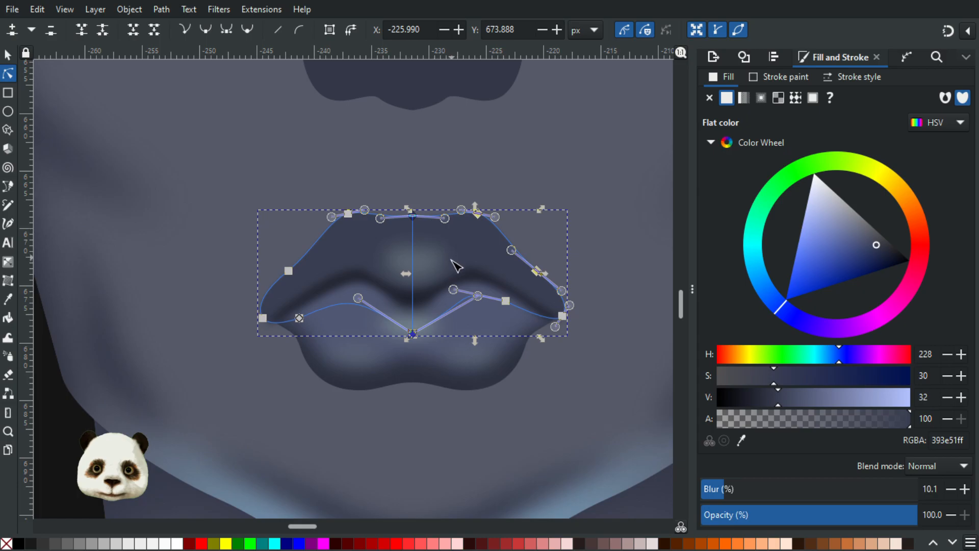
click(469, 278)
click(446, 222)
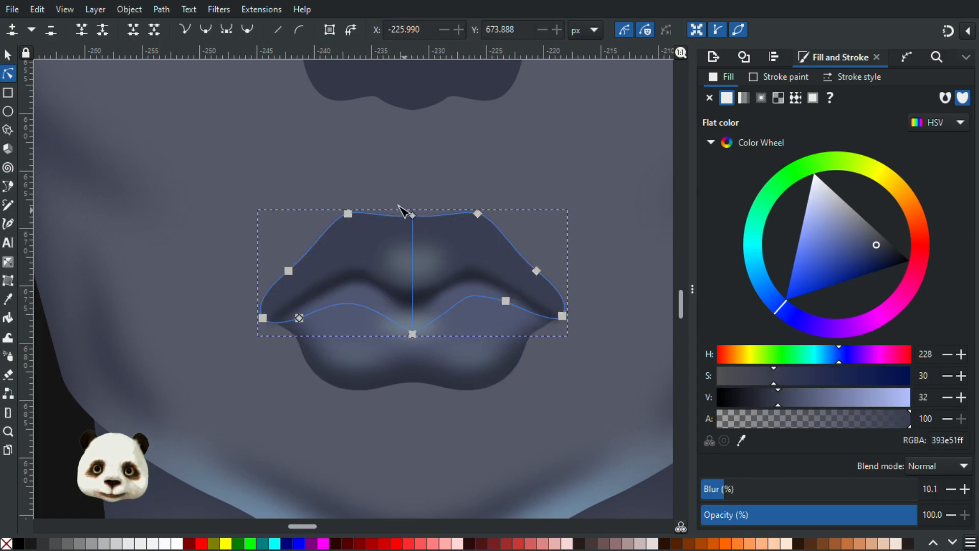
click(413, 216)
drag(413, 218, 448, 218)
drag(380, 222, 379, 217)
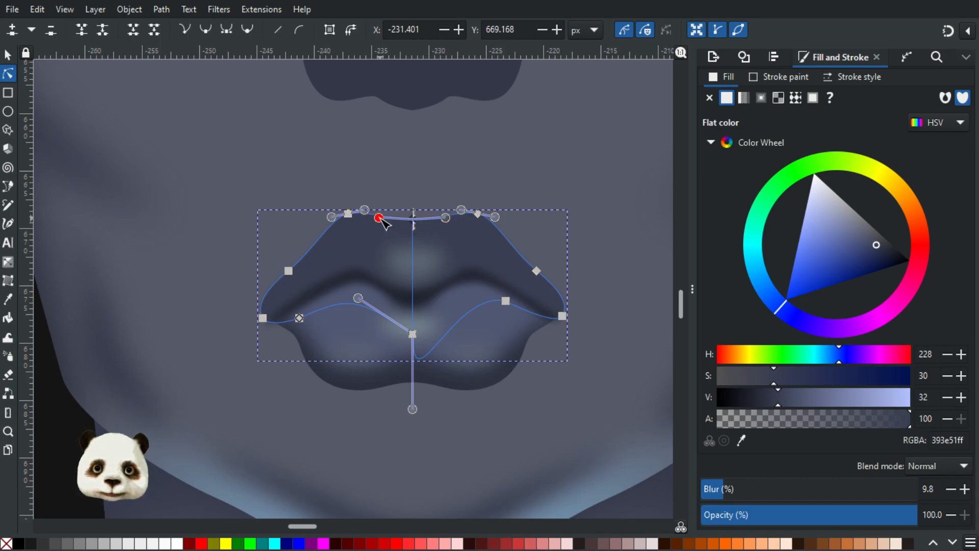
Shift the side-slope nodes on both halves of the upper-lip shape slightly inward.
click(601, 170)
scroll(600, 174, down, 4)
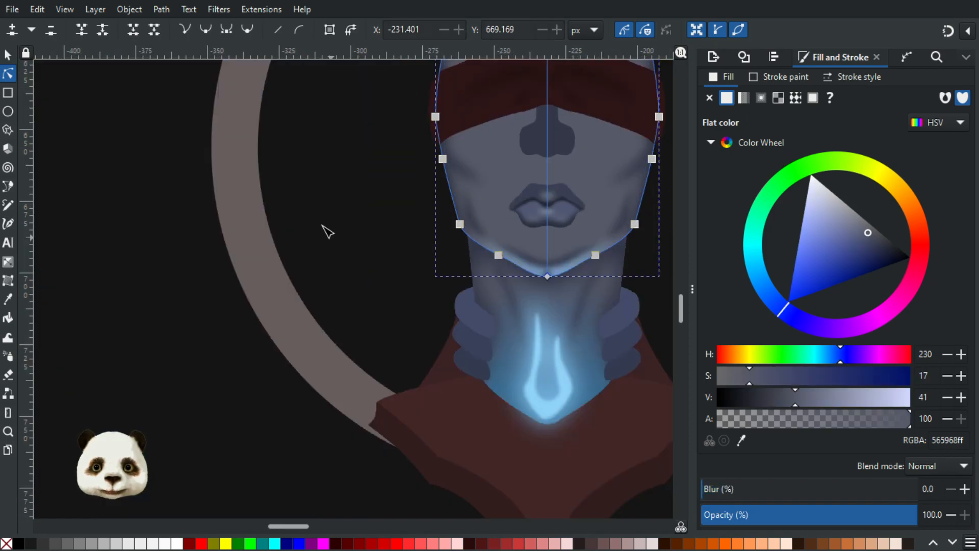
click(323, 225)
drag(374, 231, 233, 271)
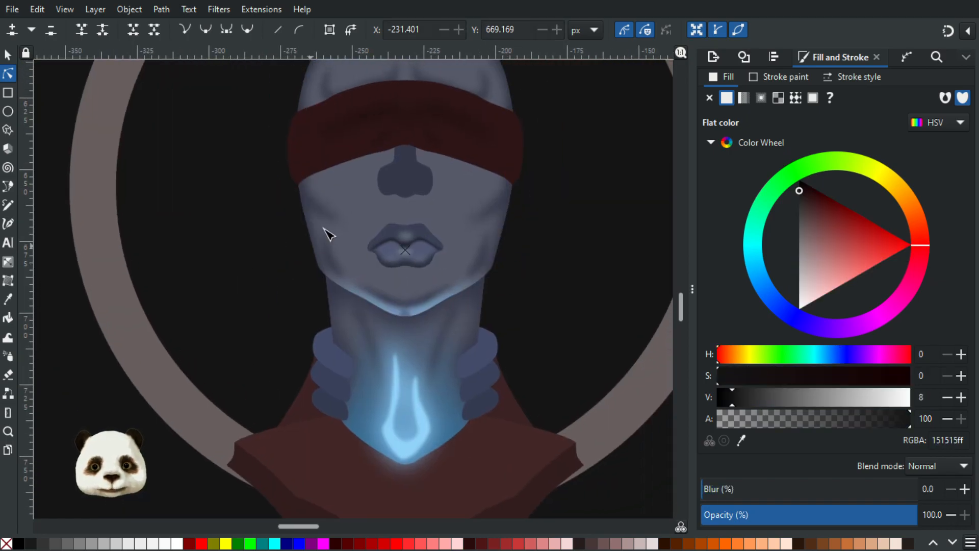
scroll(352, 234, up, 2)
click(409, 266)
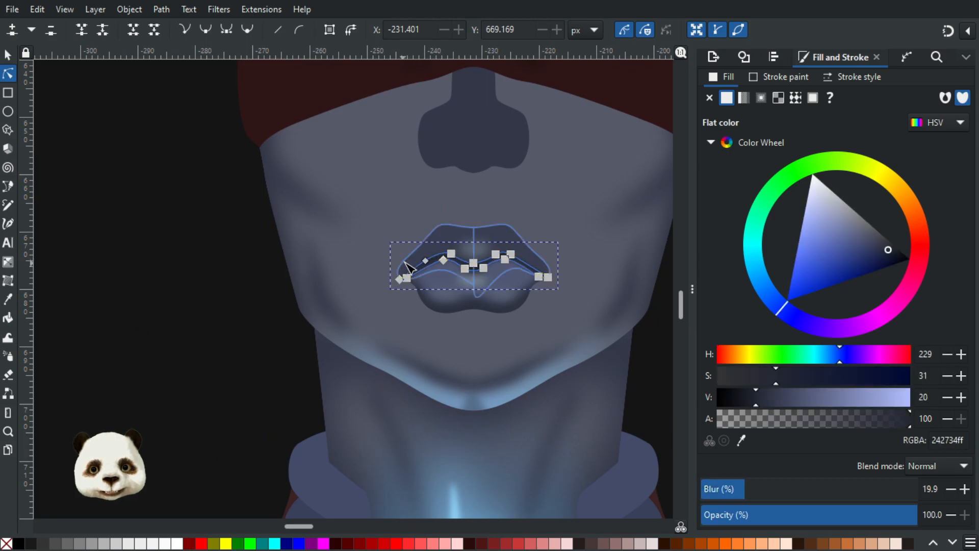
click(410, 265)
click(413, 255)
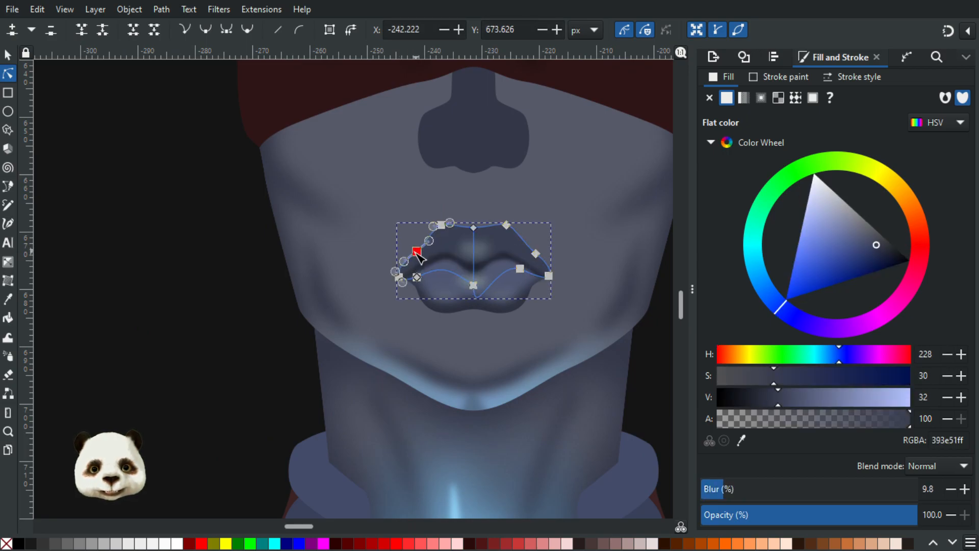
click(534, 252)
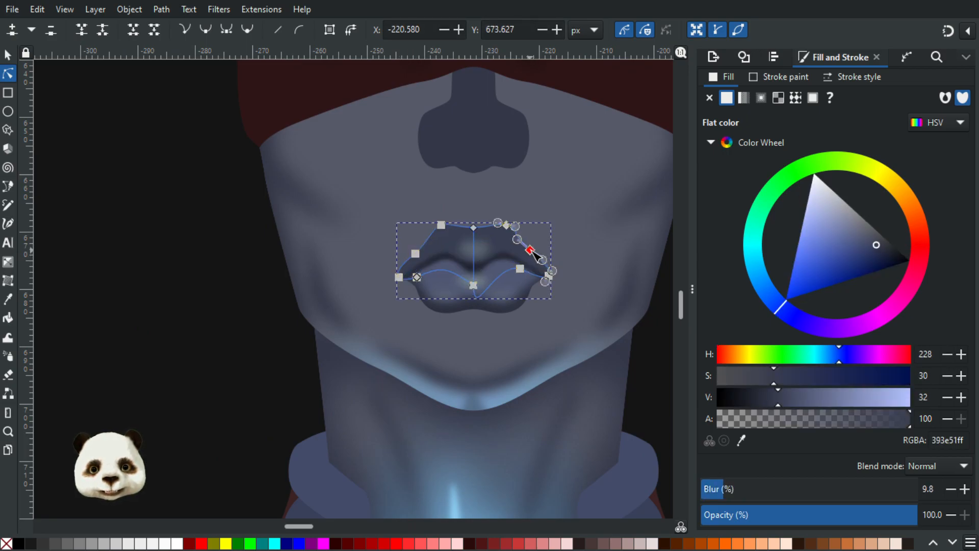
click(586, 236)
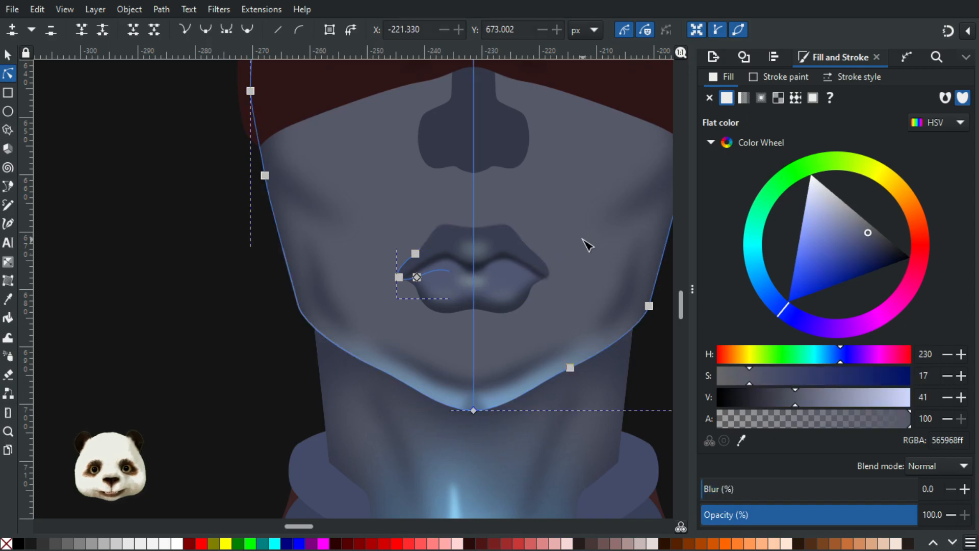
Nudge the mouth-corner nodes at both ends of the upper-lip shape slightly inward.
scroll(617, 272, down, 2)
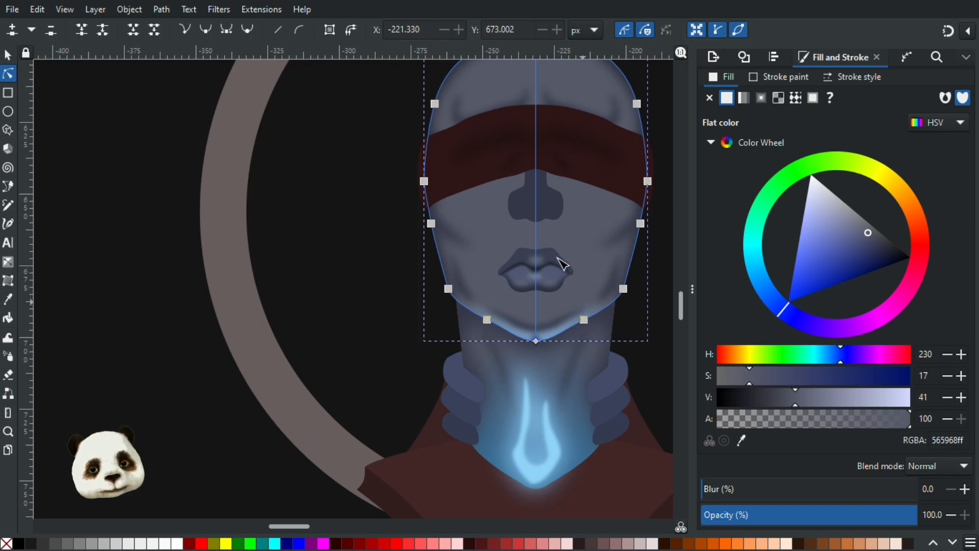
scroll(559, 263, up, 2)
click(445, 284)
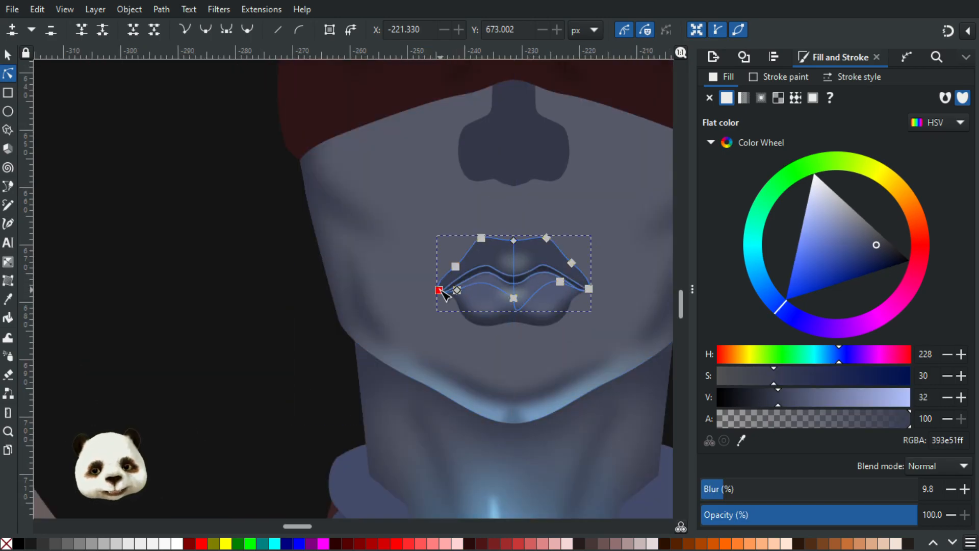
drag(441, 291, 444, 287)
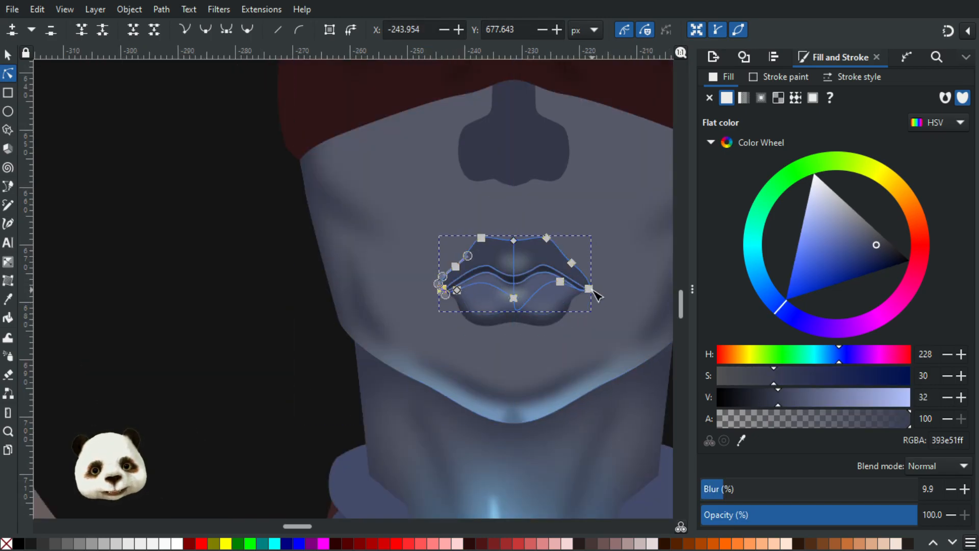
click(617, 338)
Move the upper lip's right corner node back outward and adjust the curve handles at both mouth corners.
scroll(609, 294, up, 3)
scroll(595, 277, down, 1)
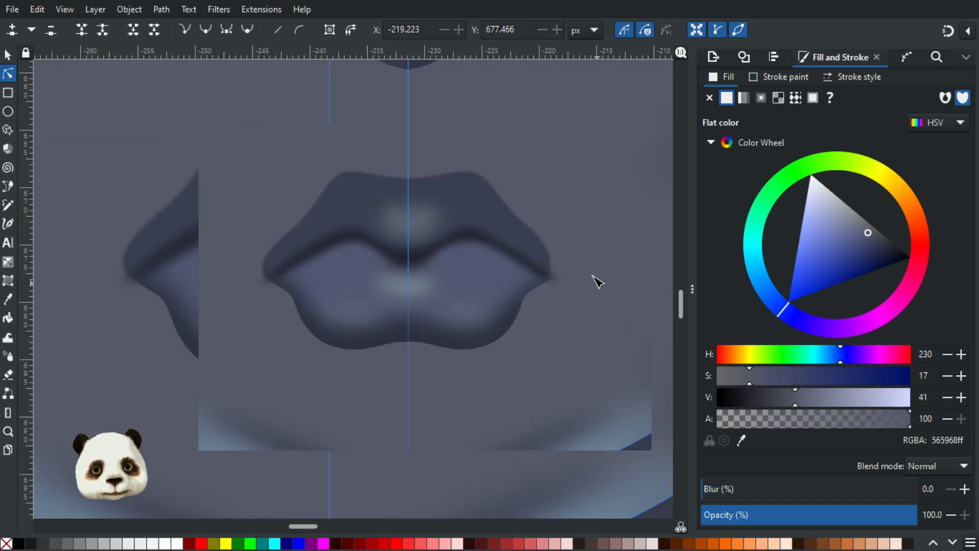
click(554, 268)
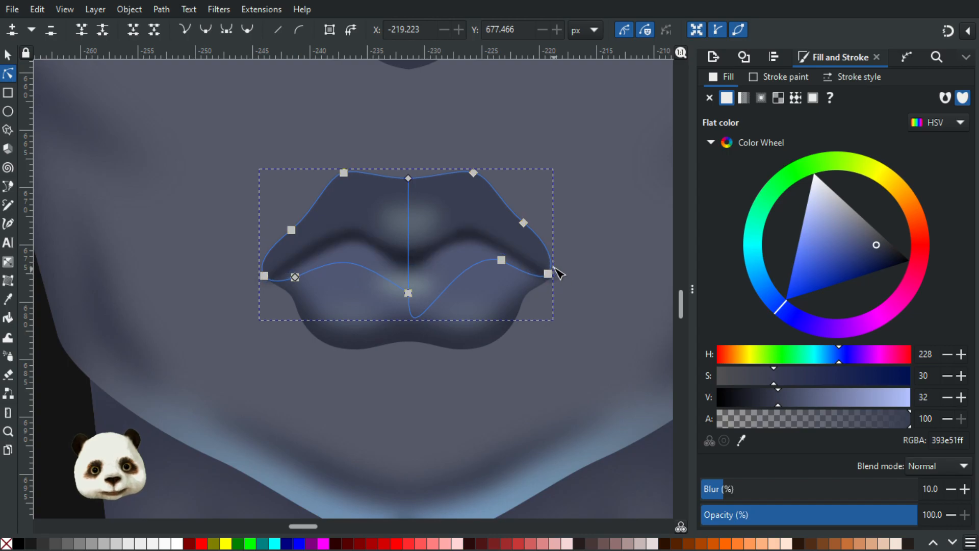
drag(557, 276, 561, 263)
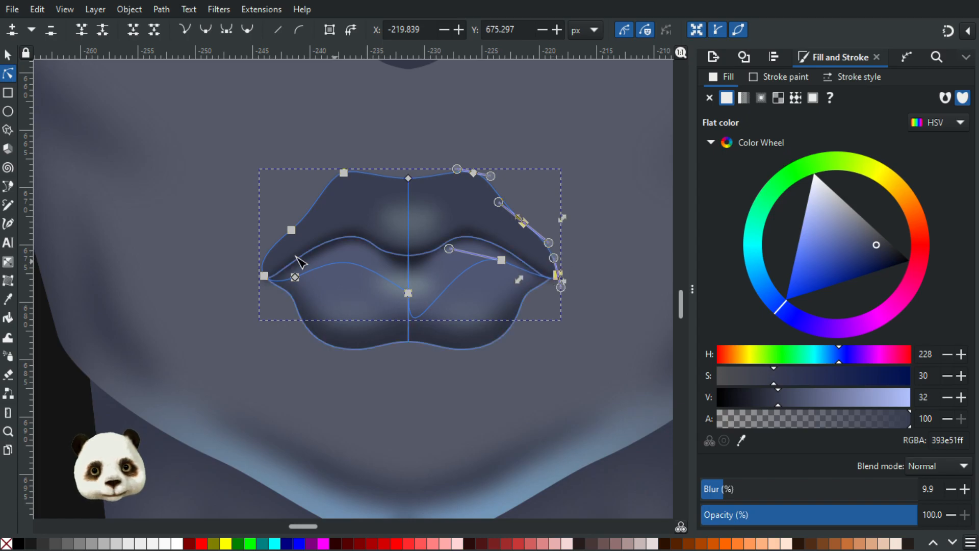
click(263, 275)
drag(258, 265, 266, 259)
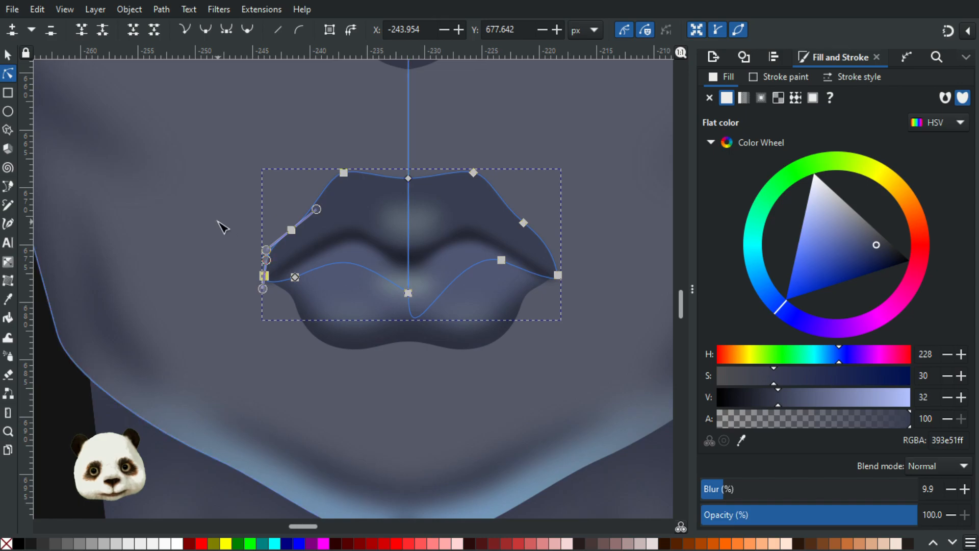
click(251, 236)
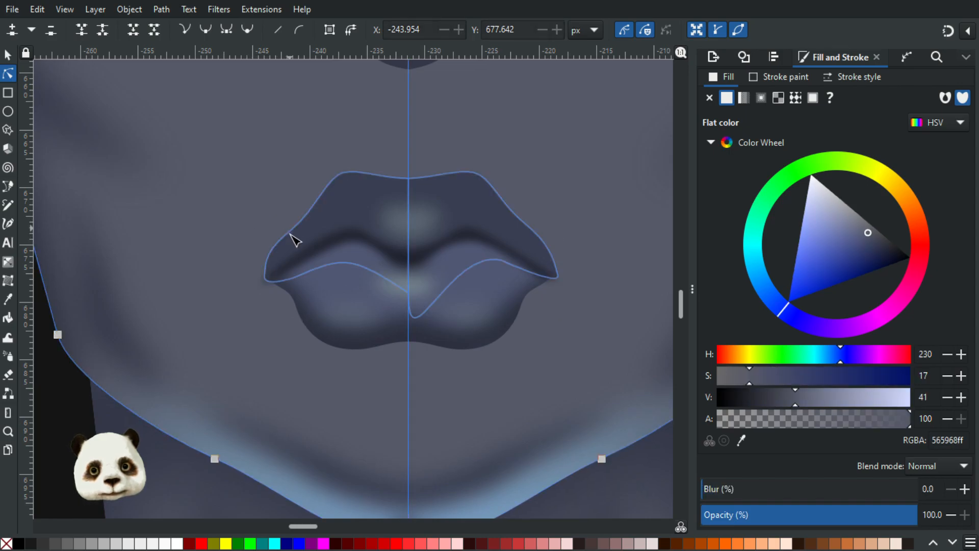
Shorten the lower curve handles of the upper lip's two side-slope nodes to slim its outer curves.
click(279, 253)
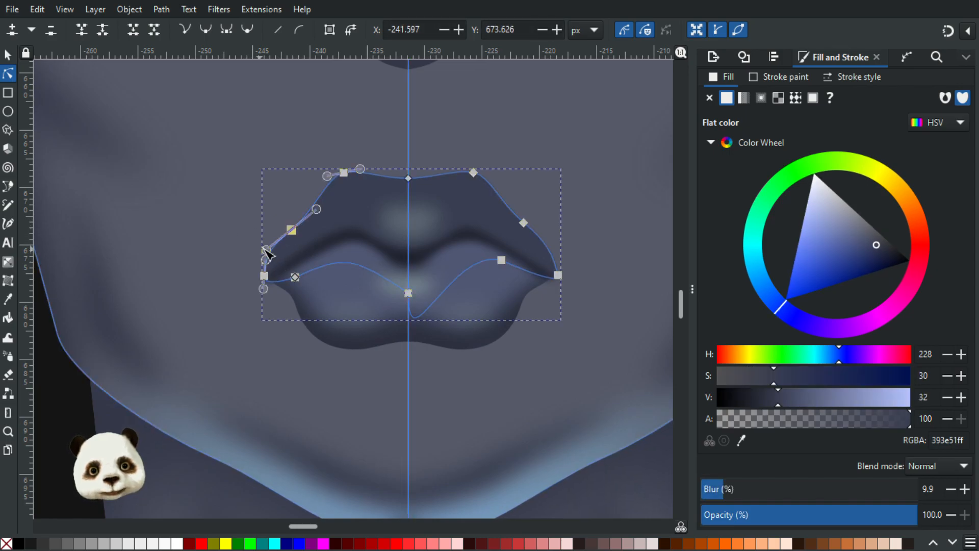
drag(265, 249, 274, 248)
click(523, 222)
drag(551, 245, 544, 242)
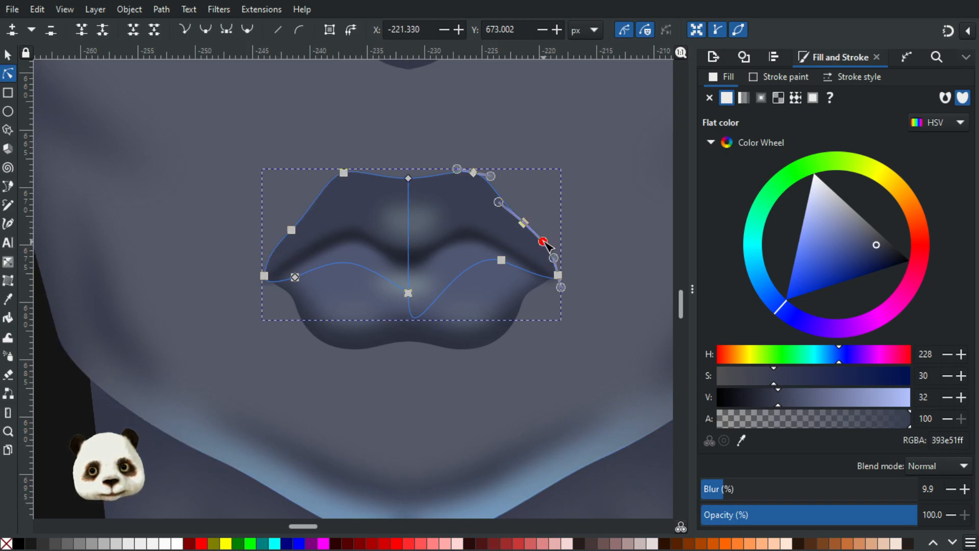
click(603, 230)
Examine the refined lips and the neck shading shapes, both up close and against the whole figure.
scroll(605, 237, down, 3)
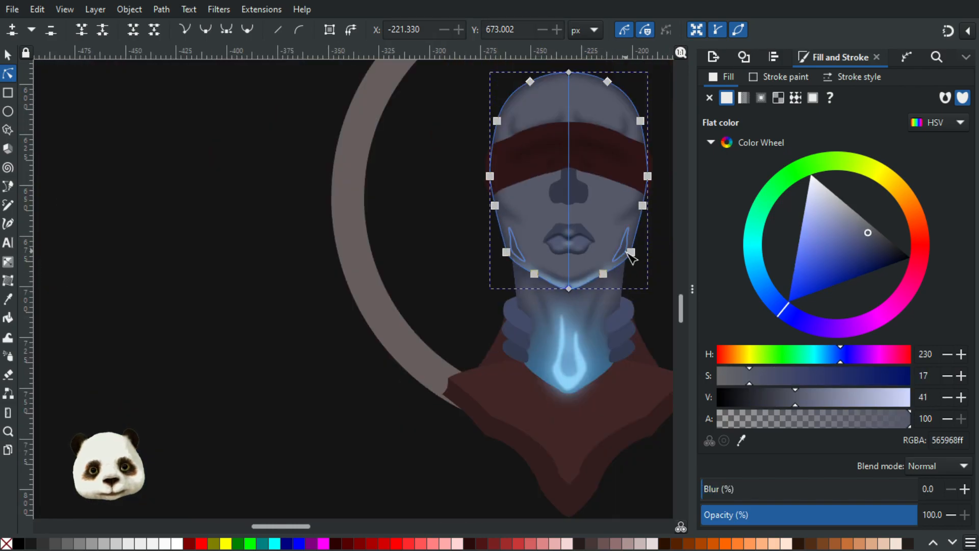
scroll(620, 240, up, 5)
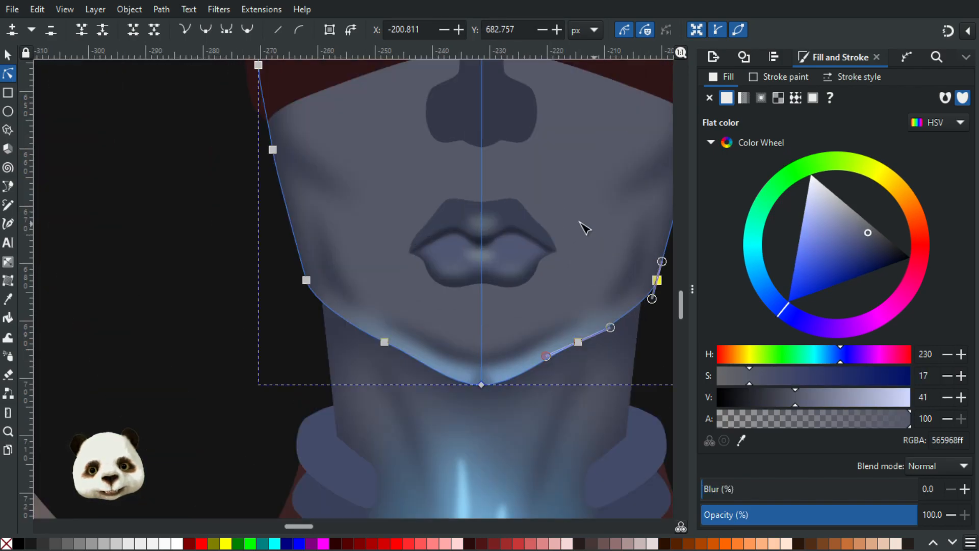
scroll(579, 262, down, 3)
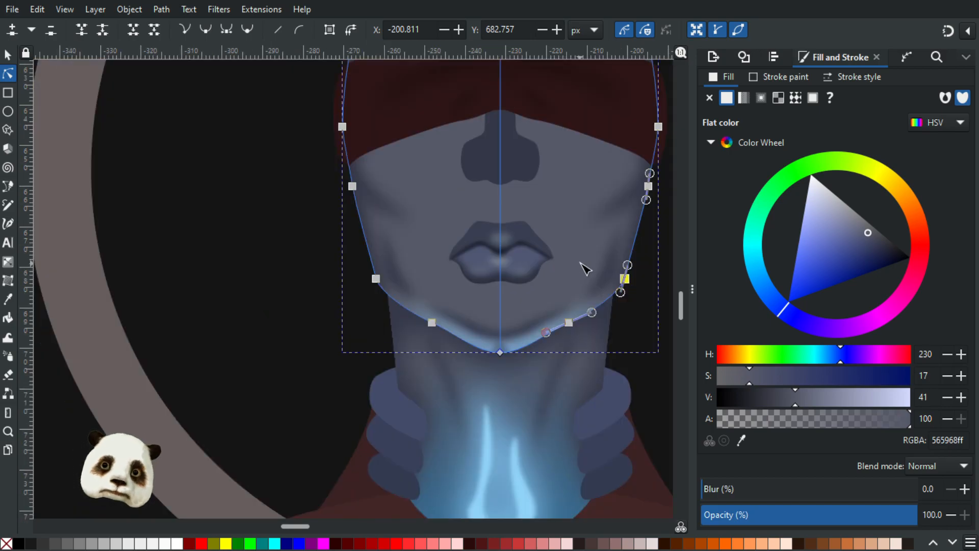
scroll(579, 263, down, 3)
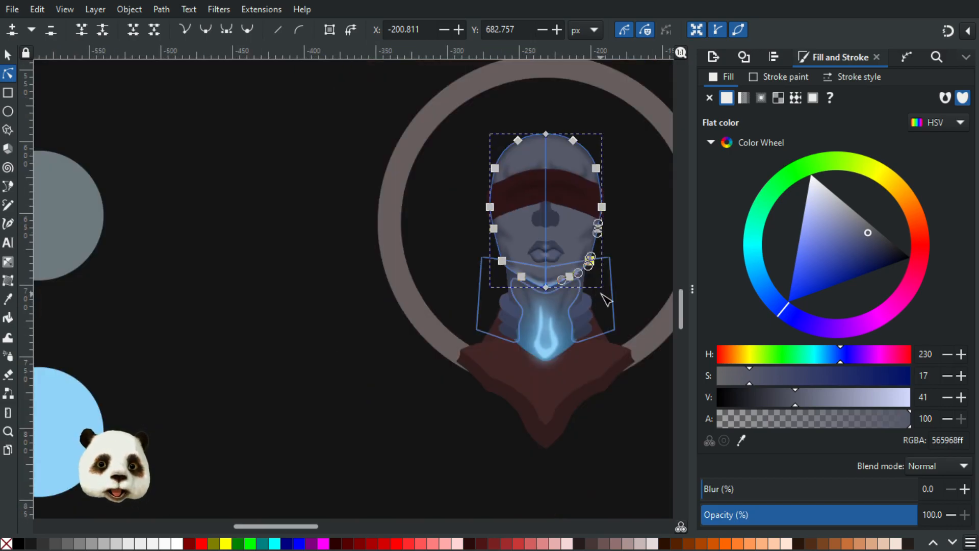
scroll(602, 266, up, 2)
scroll(518, 224, up, 6)
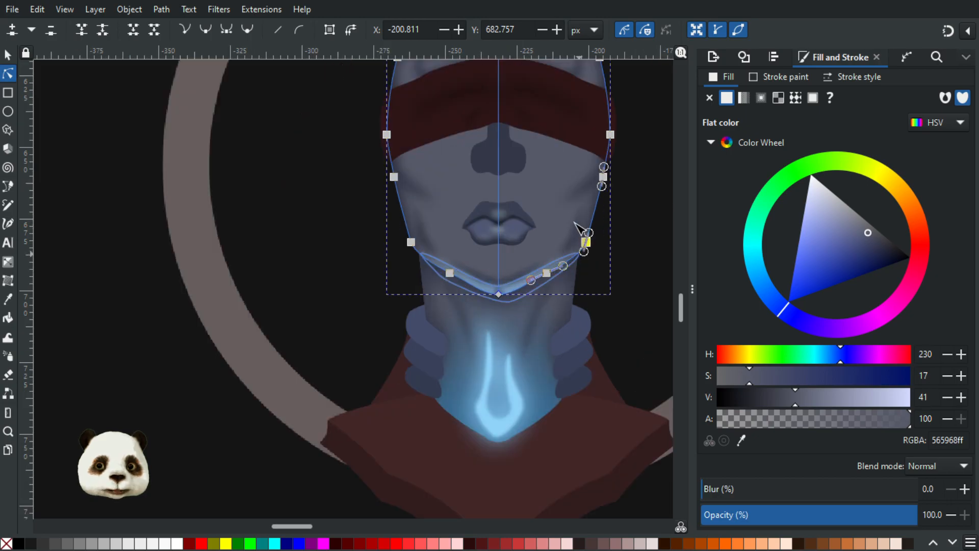
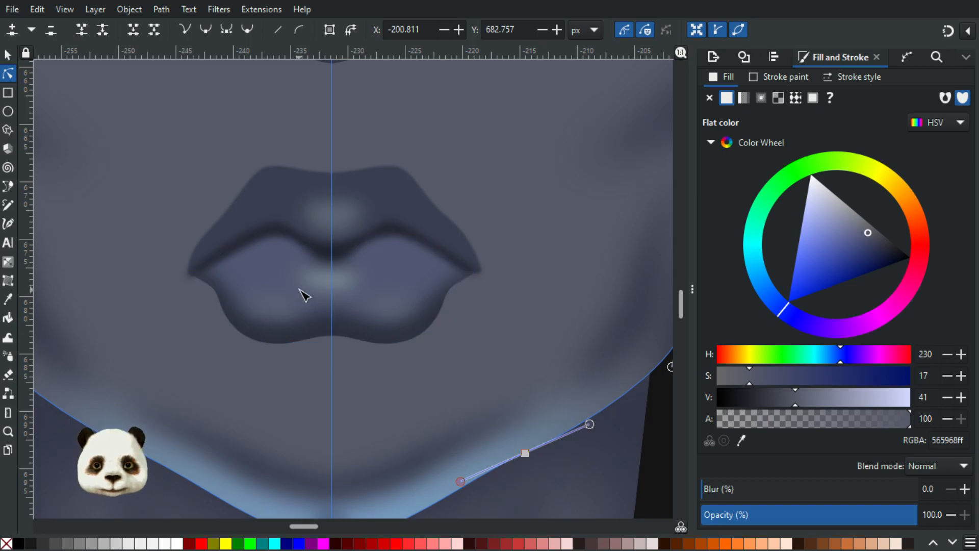
scroll(308, 306, down, 3)
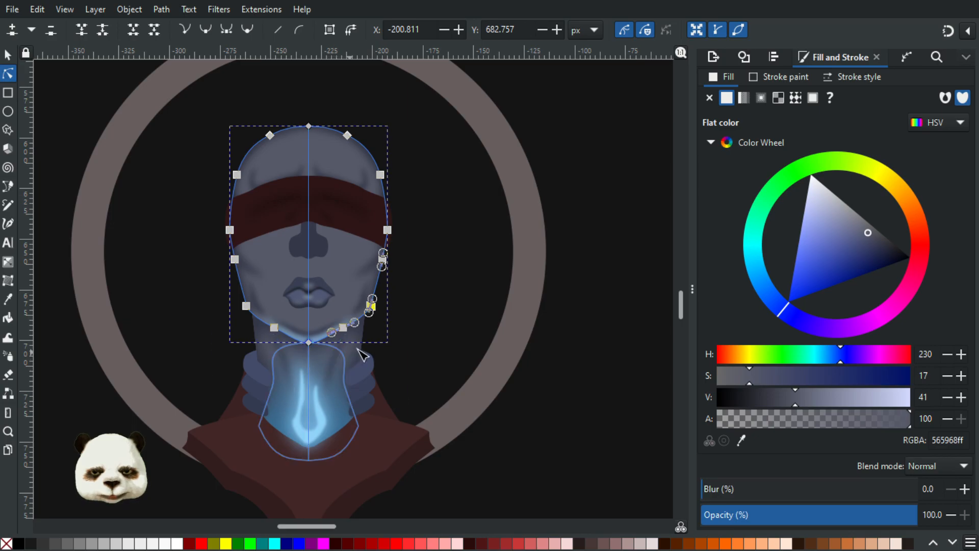
click(339, 454)
click(351, 352)
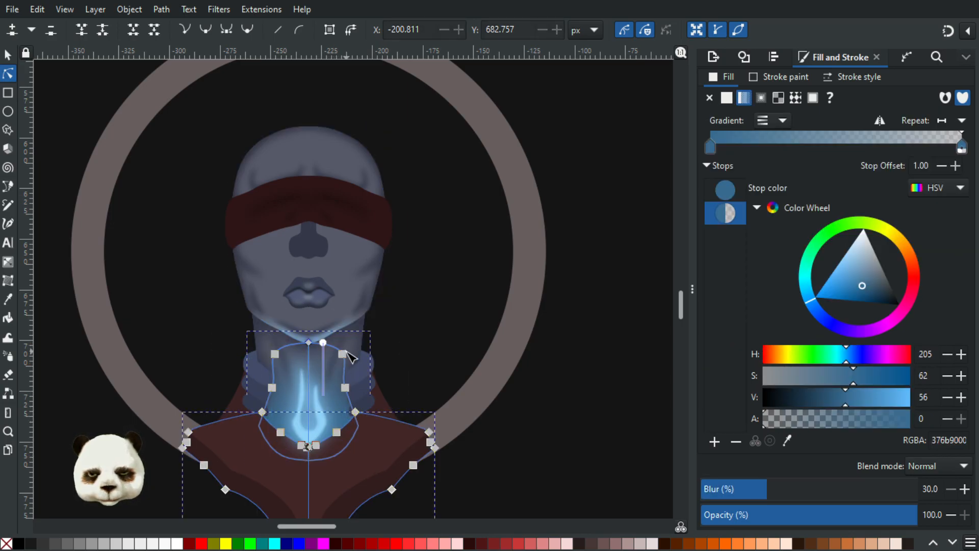
scroll(360, 345, up, 1)
scroll(359, 347, up, 2)
click(449, 300)
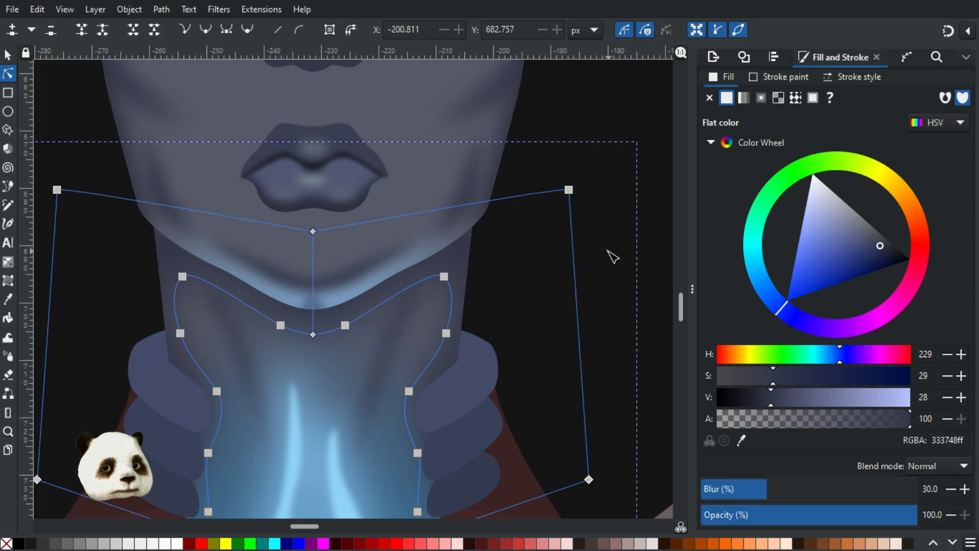
scroll(455, 194, down, 5)
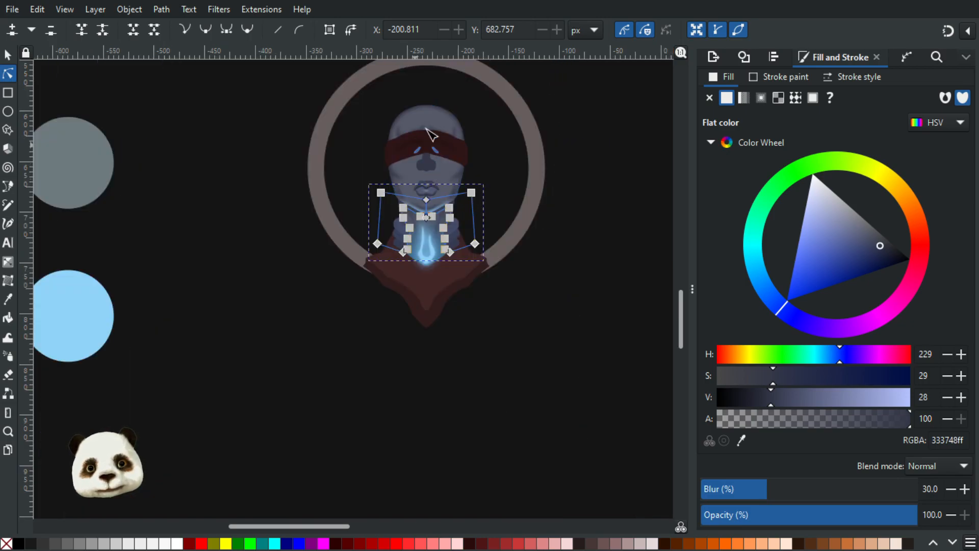
Try to move the top-centre node of the head outline, and undo the move.
click(435, 112)
click(432, 128)
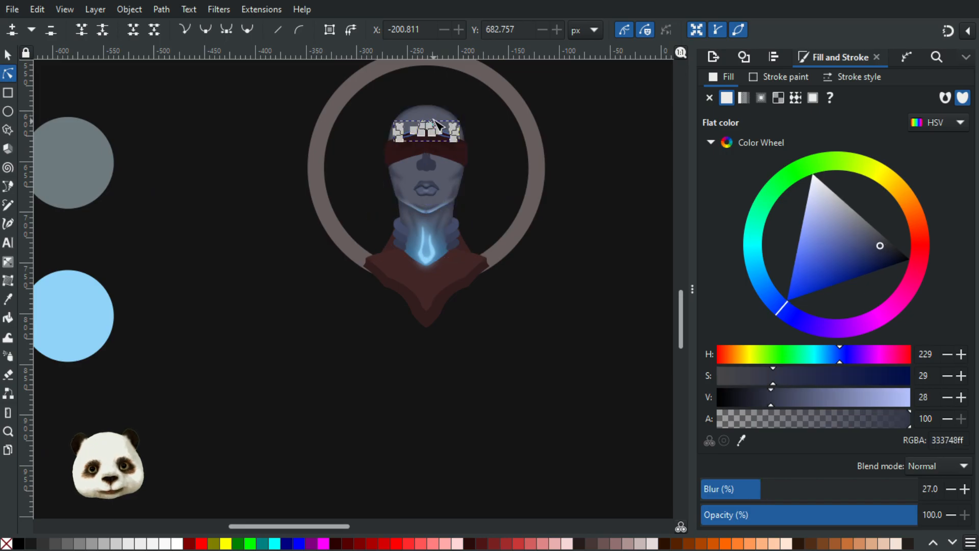
scroll(430, 109, up, 4)
scroll(445, 149, up, 1)
click(443, 129)
drag(453, 212, 467, 330)
scroll(429, 202, up, 2)
click(402, 191)
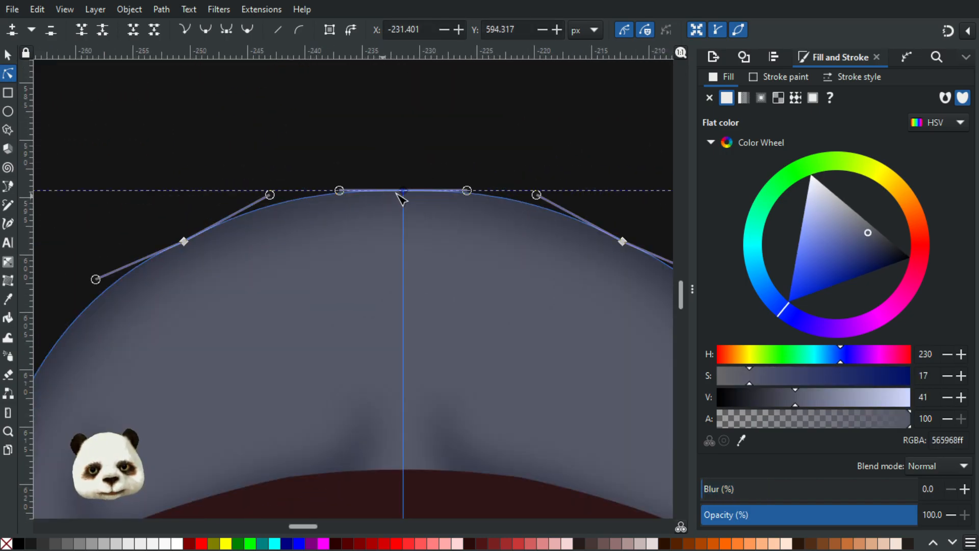
click(403, 198)
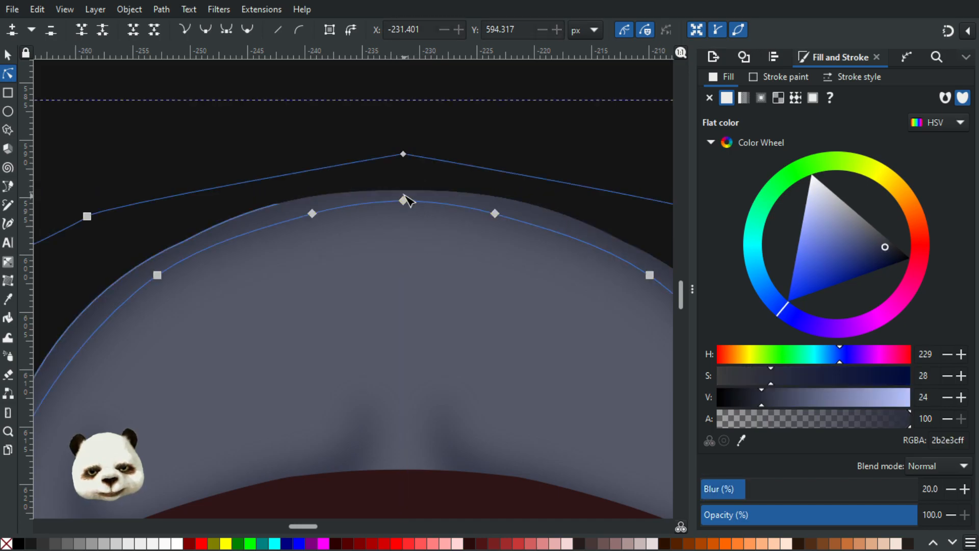
click(405, 197)
drag(405, 193, 495, 254)
key(ctrl+z)
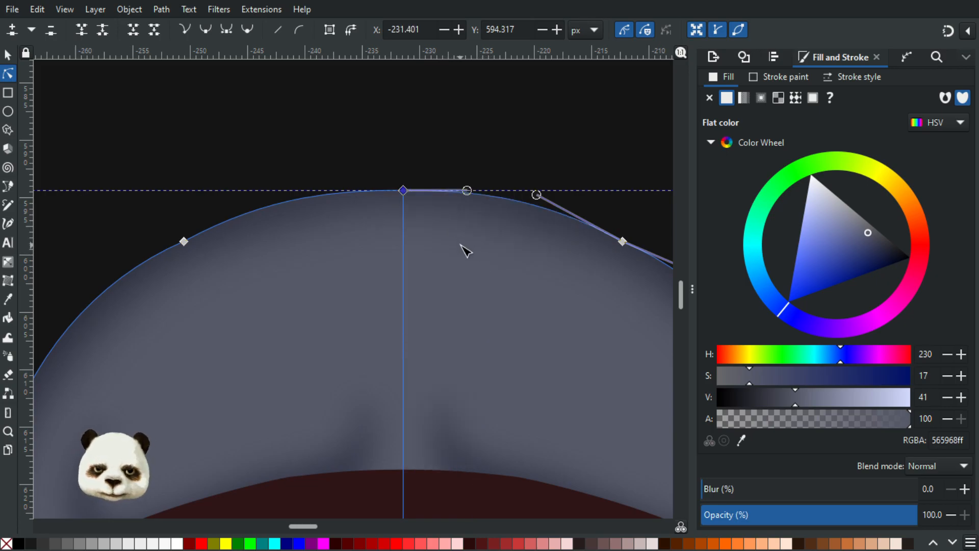
Inspect the crown of the head and its clipped shading group, and clear the selection.
scroll(480, 326, down, 5)
scroll(488, 245, up, 1)
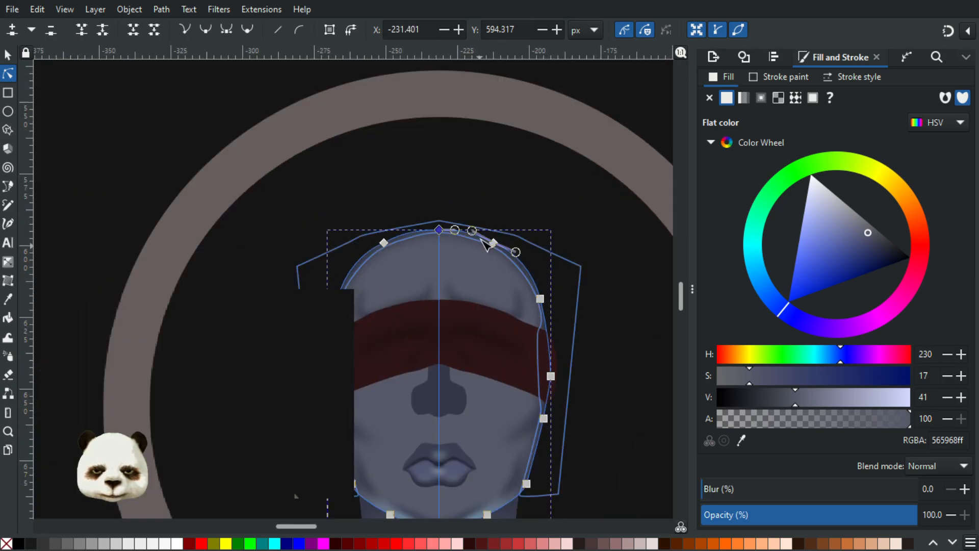
scroll(482, 244, up, 2)
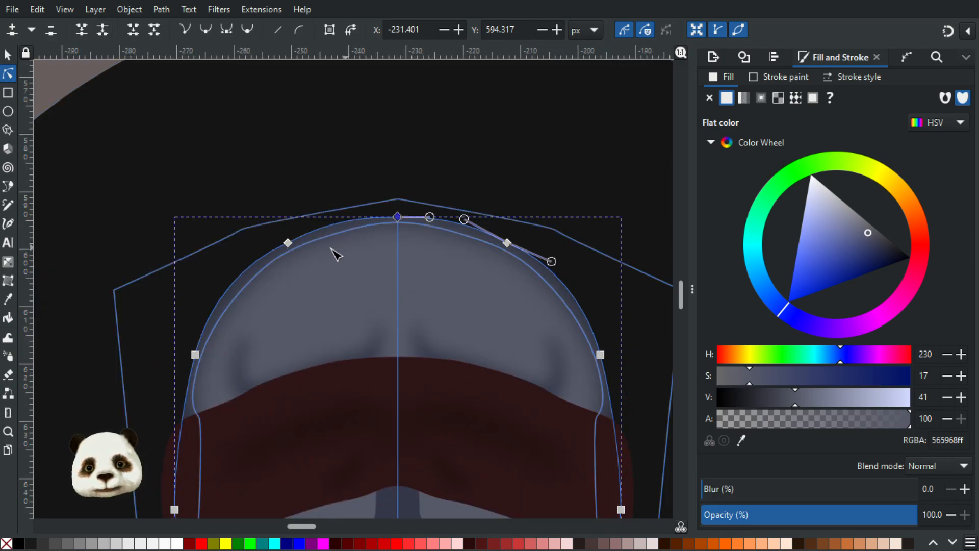
click(9, 54)
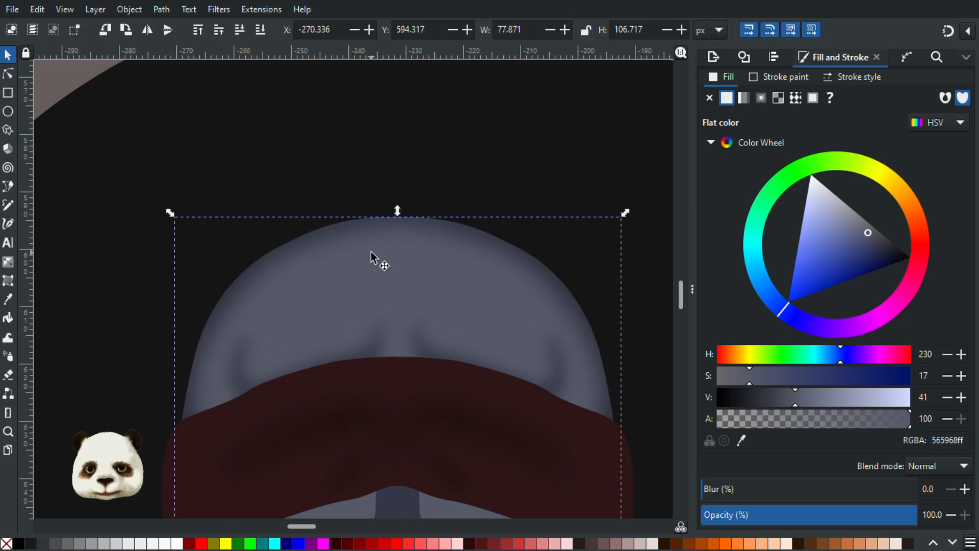
click(371, 252)
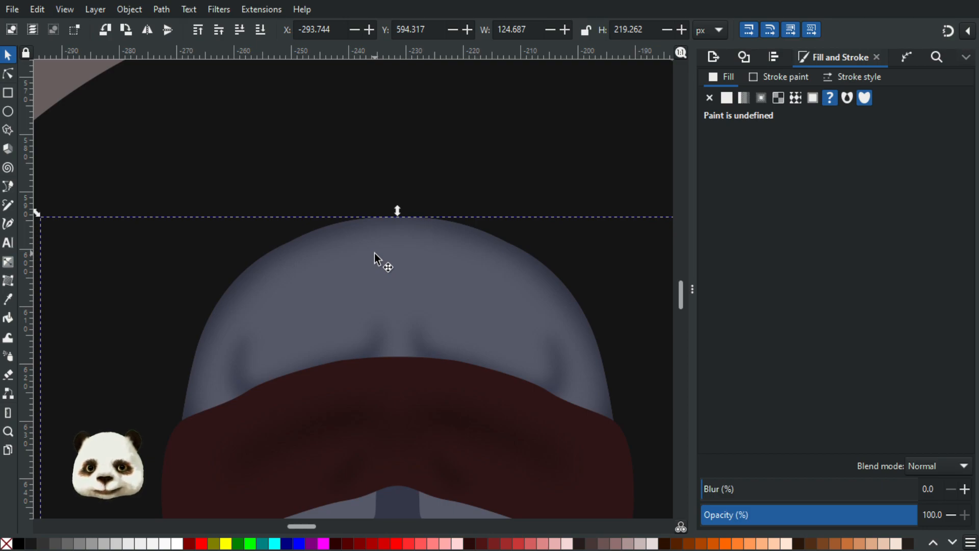
key(Escape)
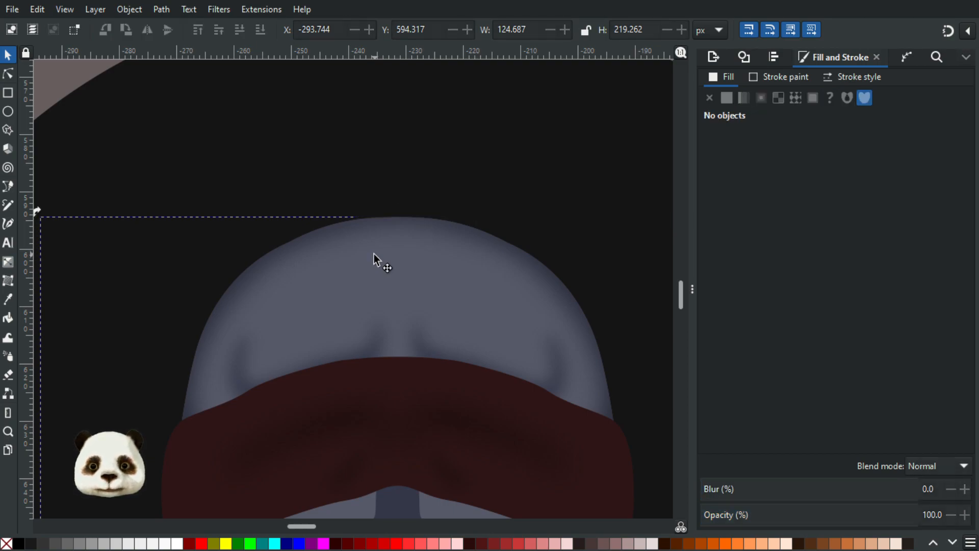
Try simplifying the head outline path, and undo the simplification.
key(n)
click(349, 238)
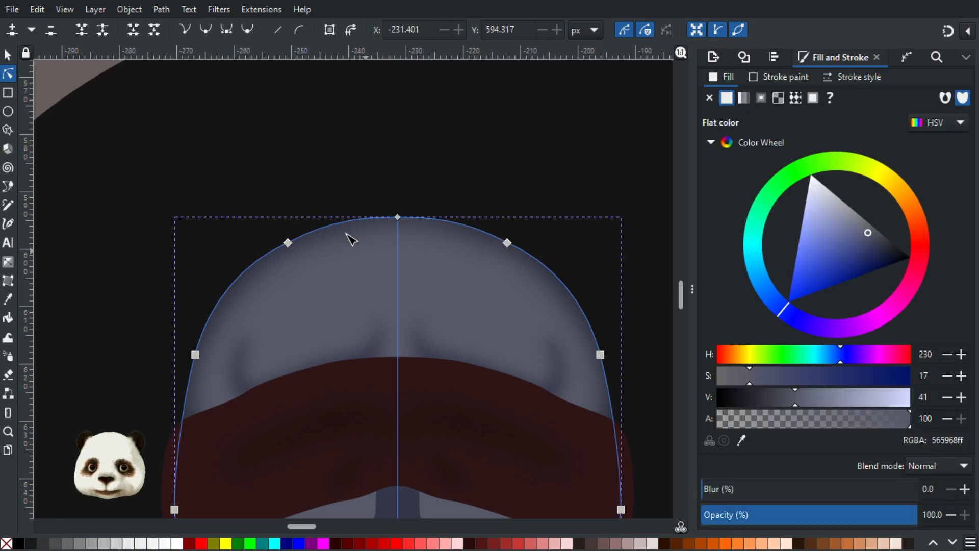
click(137, 9)
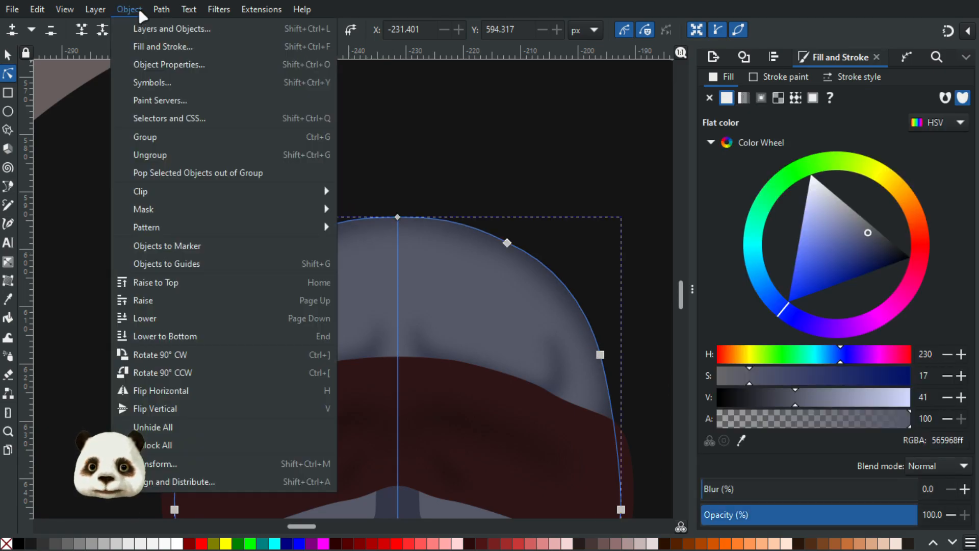
mouse_move(159, 9)
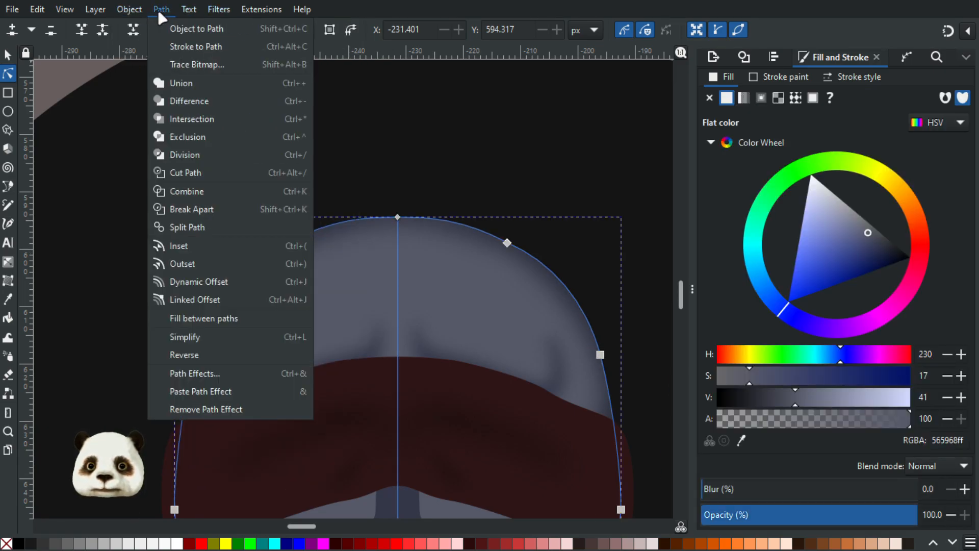
click(209, 338)
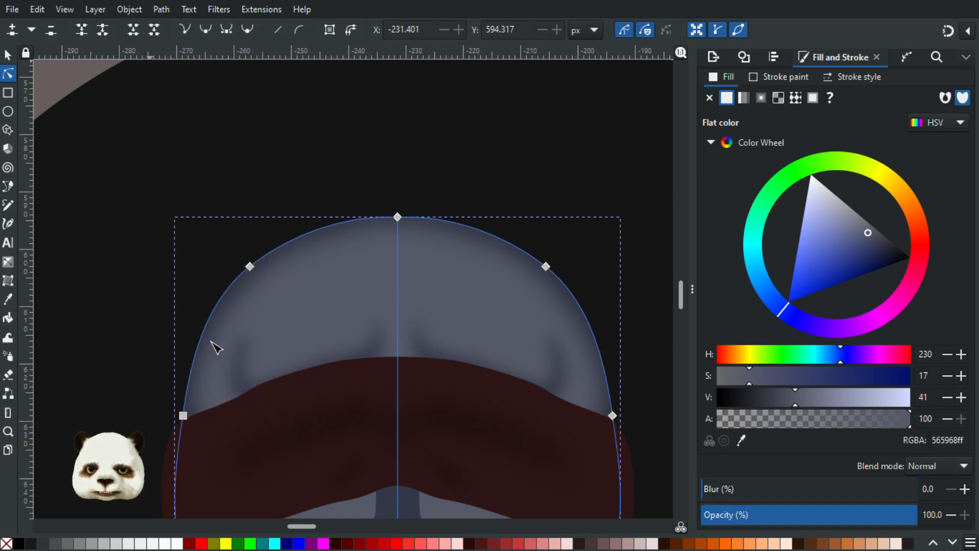
key(ctrl+z)
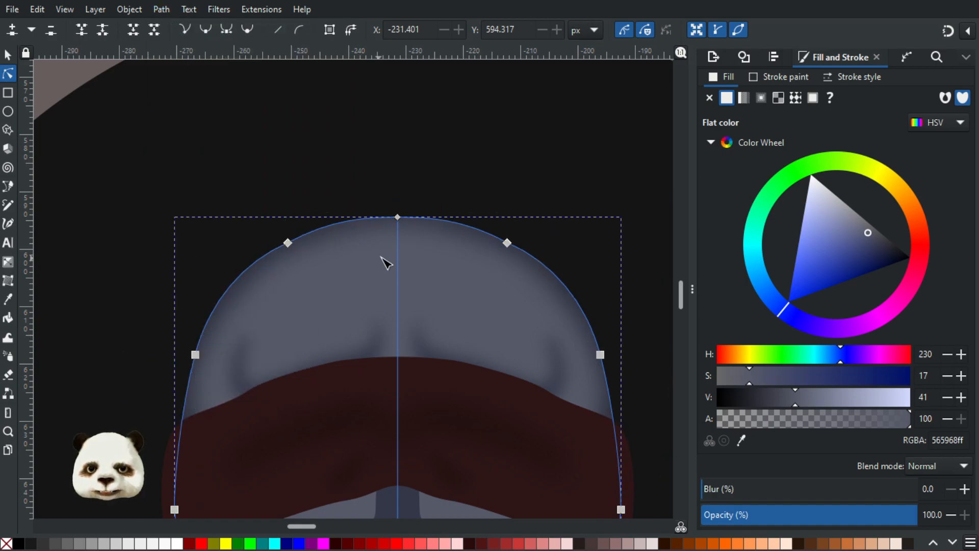
Break the head outline's path at its top-centre node.
scroll(447, 238, up, 3)
scroll(325, 230, down, 3)
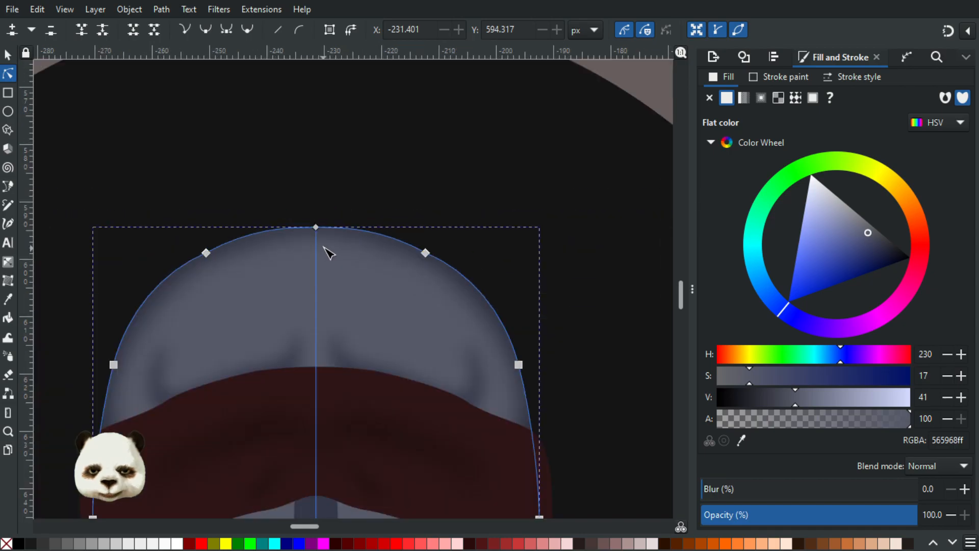
scroll(326, 252, up, 2)
click(309, 214)
drag(309, 214, 370, 242)
key(ctrl+z)
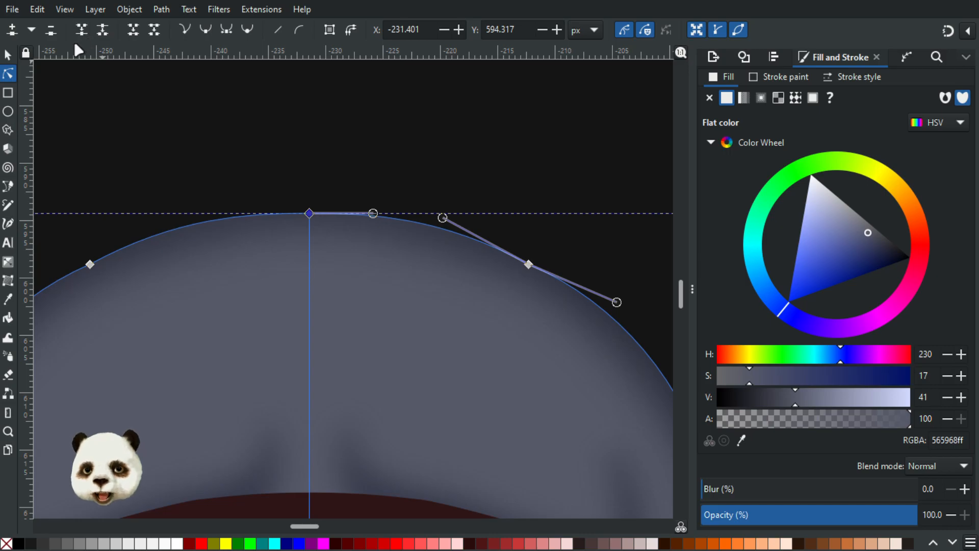
click(101, 32)
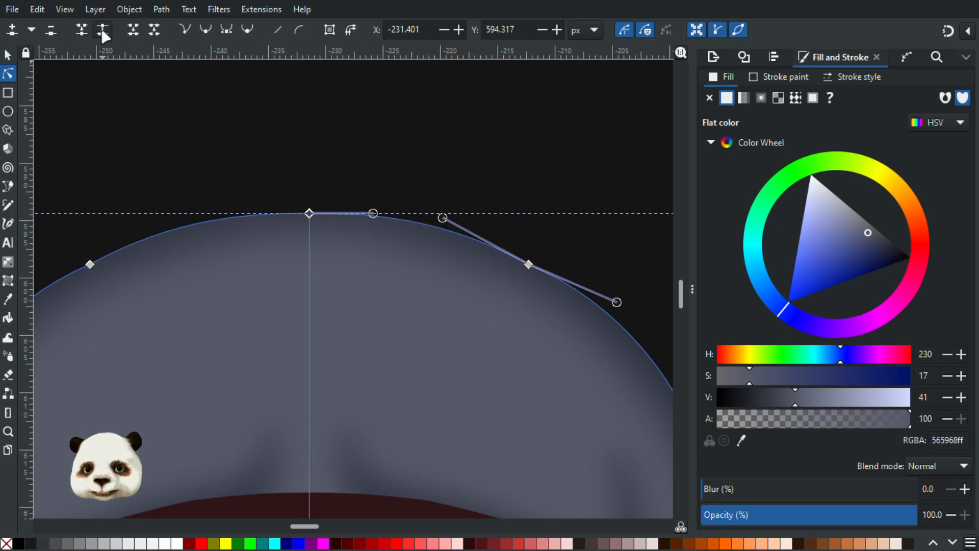
scroll(368, 255, down, 4)
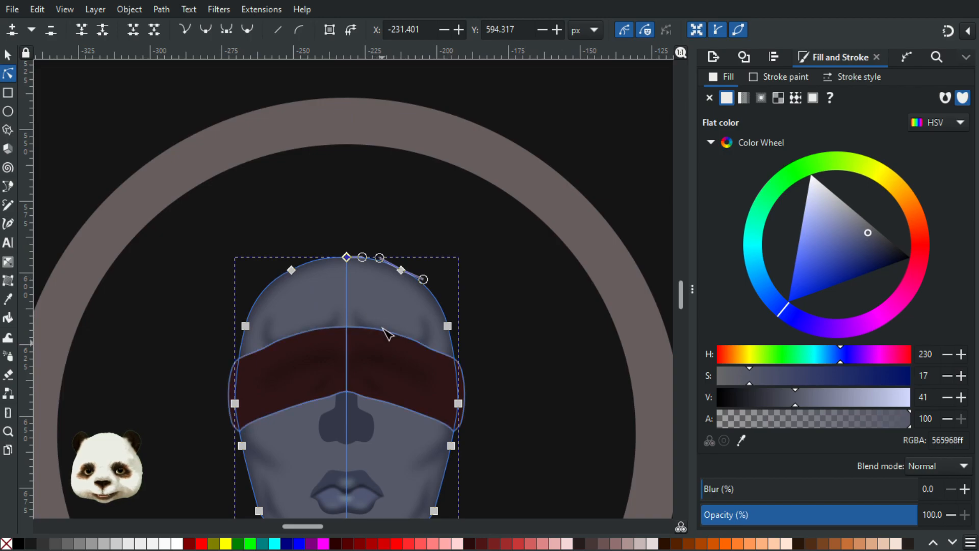
Pull one centre-line segment's end nodes away from the chin tip and the crown, and delete both nodes.
scroll(393, 304, up, 2)
drag(363, 357, 416, 347)
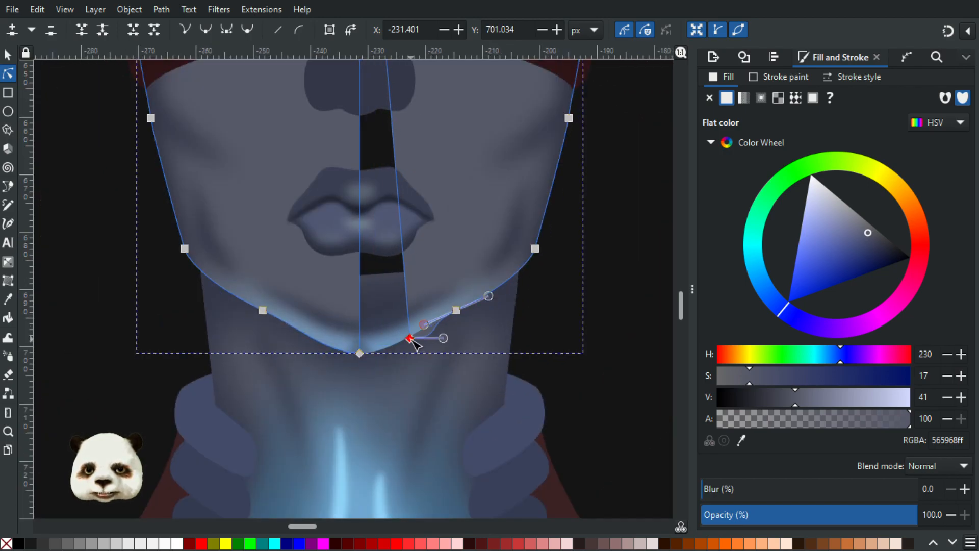
key(ctrl+z)
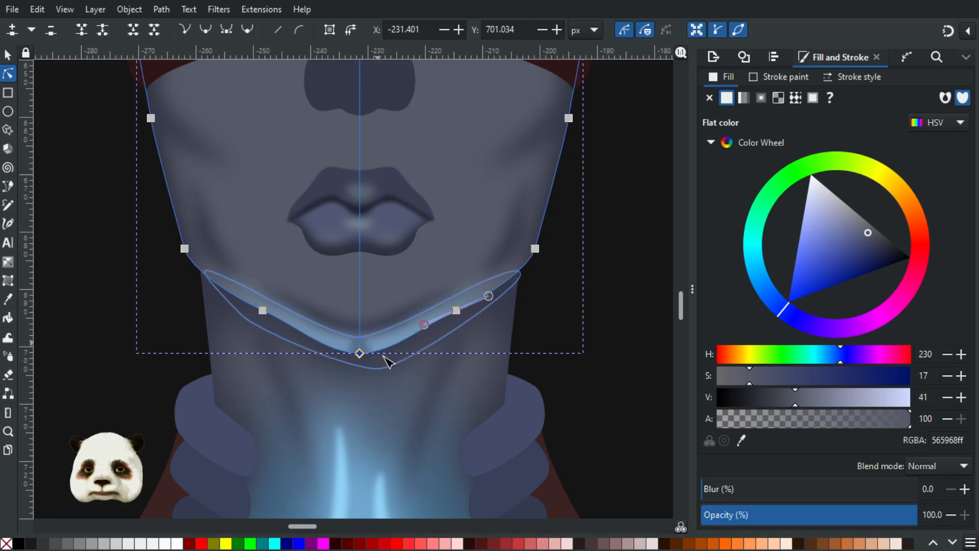
drag(361, 354, 453, 283)
scroll(456, 255, up, 15)
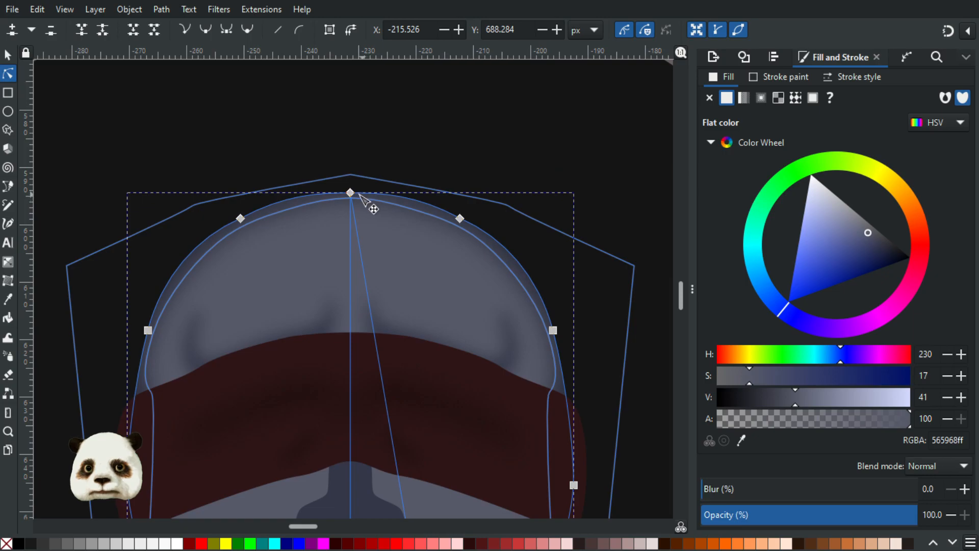
drag(350, 193, 403, 242)
scroll(425, 261, down, 4)
scroll(459, 346, up, 3)
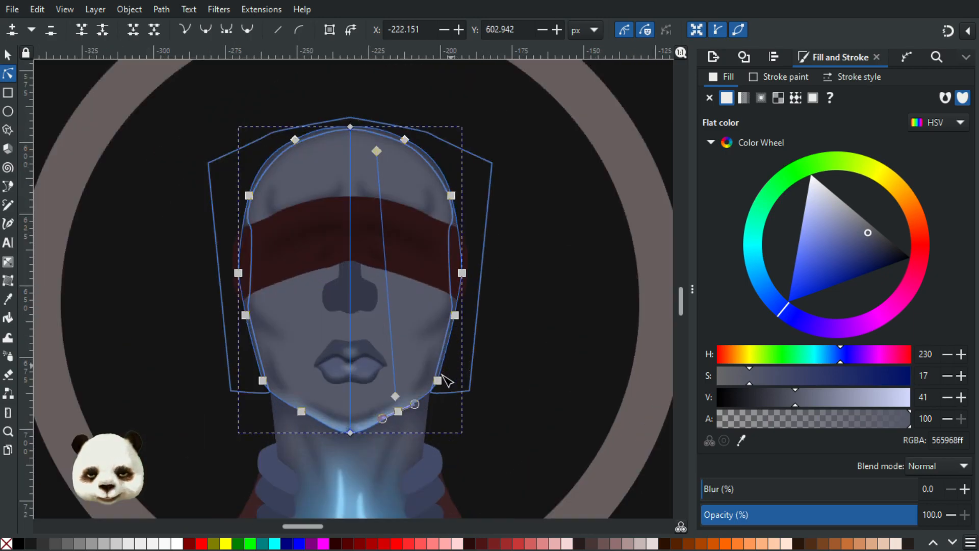
shift+click(396, 398)
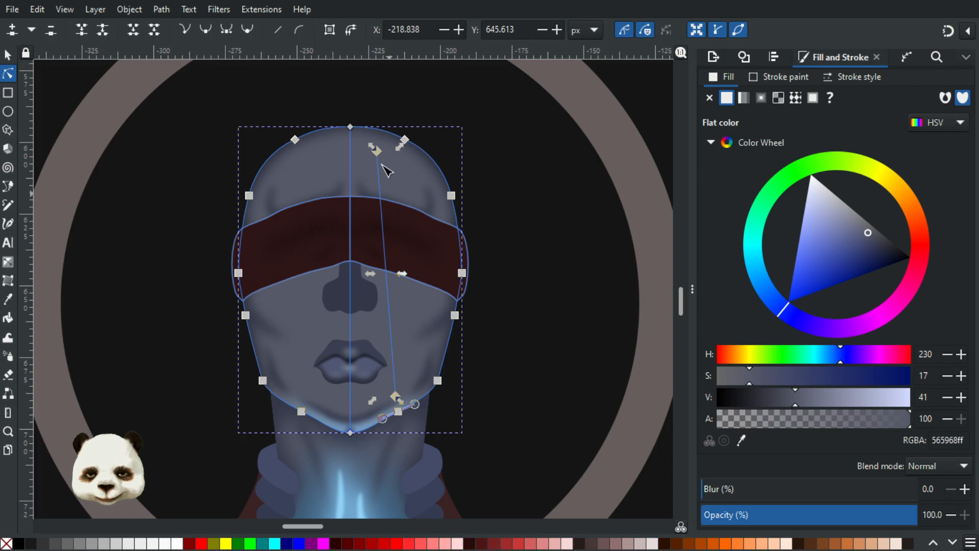
key(Delete)
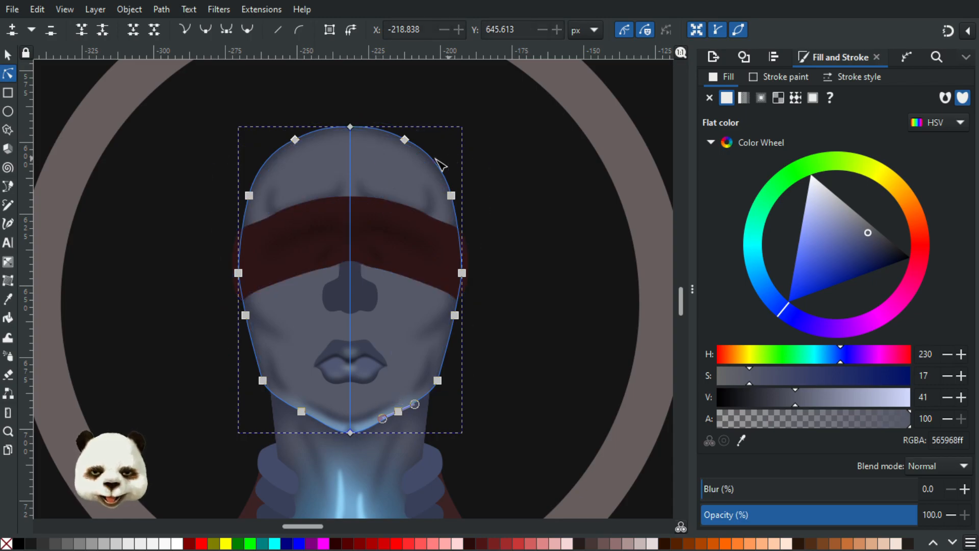
Pull the remaining centre-line node away from the chin tip and delete it.
scroll(356, 448, up, 2)
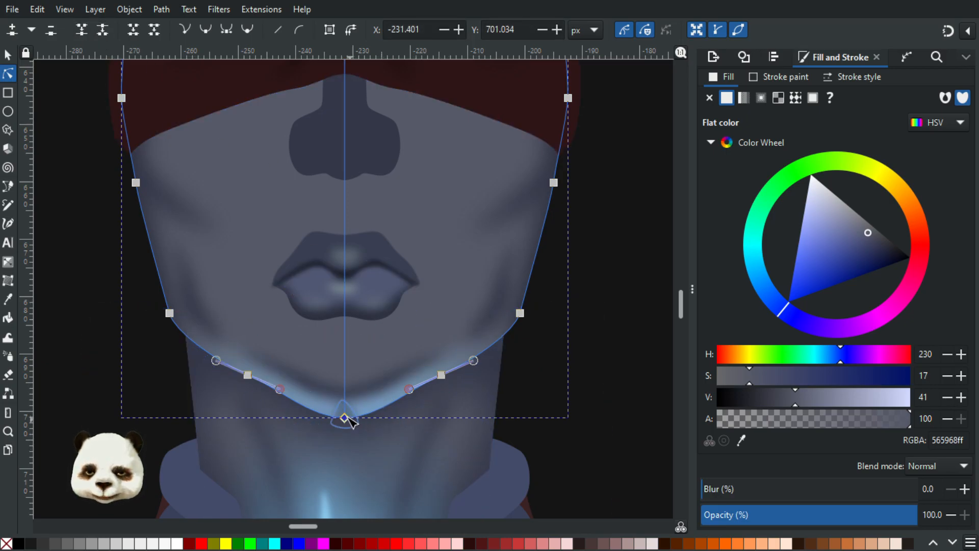
drag(344, 416, 392, 302)
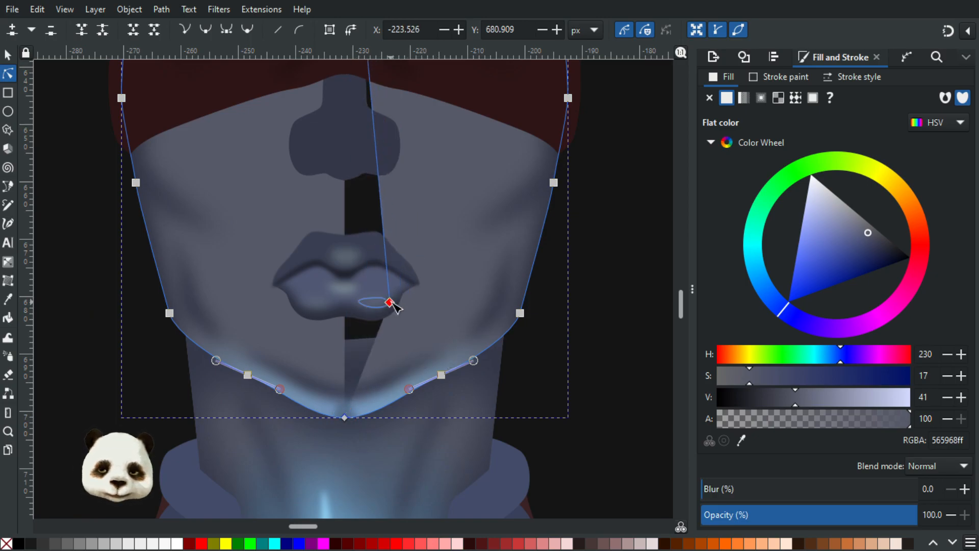
key(Delete)
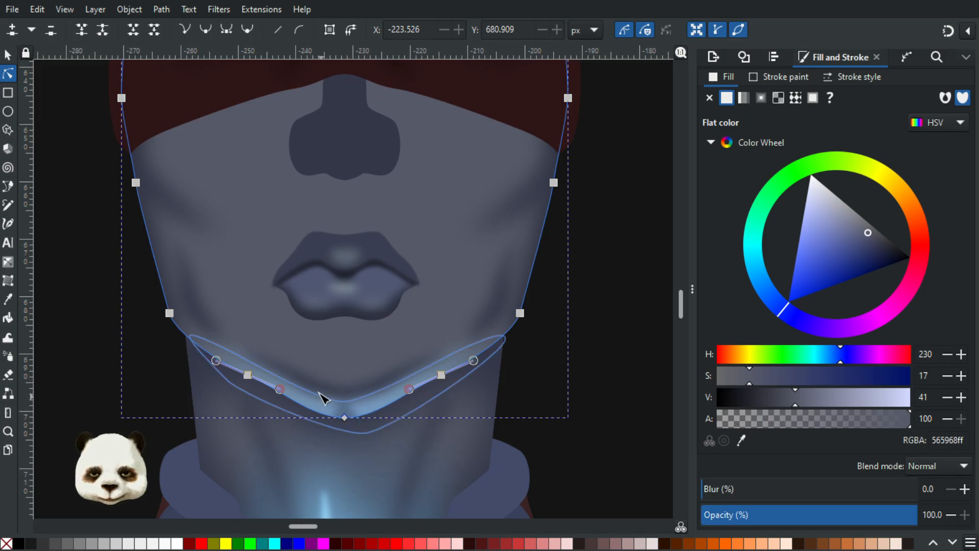
Join the two overlapping nodes at the chin tip of the head outline into one.
drag(345, 418, 388, 407)
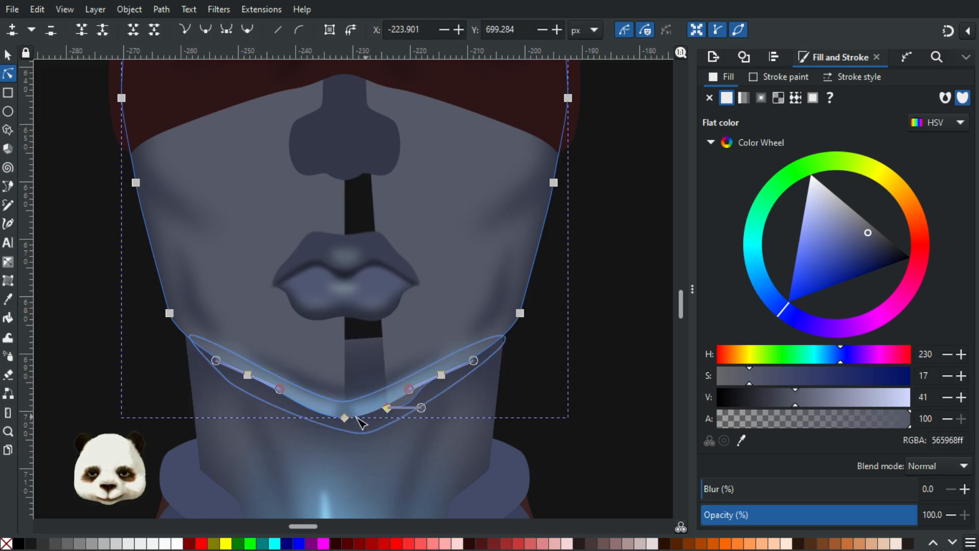
shift+click(344, 419)
key(shift+j)
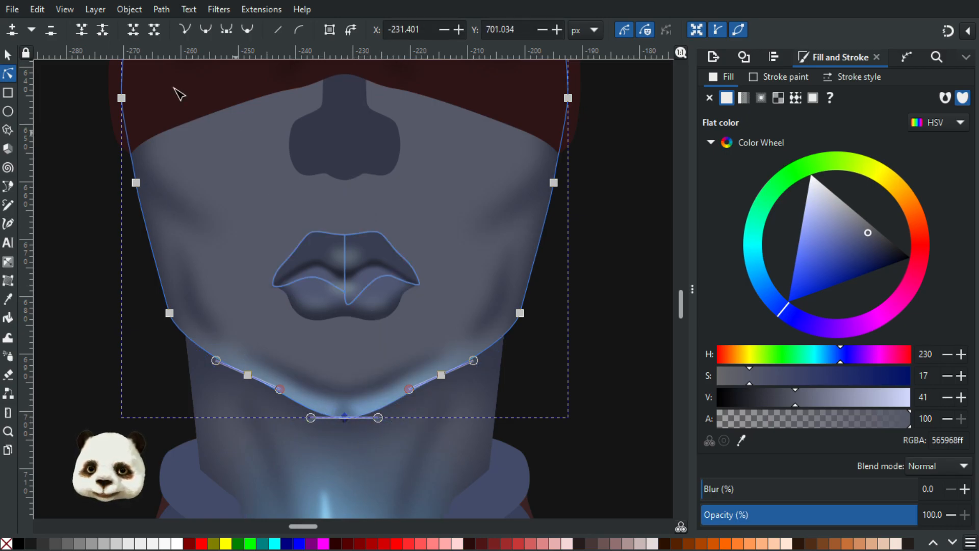
click(82, 33)
Join the two overlapping top-centre nodes of the head outline into one.
scroll(329, 127, up, 10)
click(347, 213)
click(362, 226)
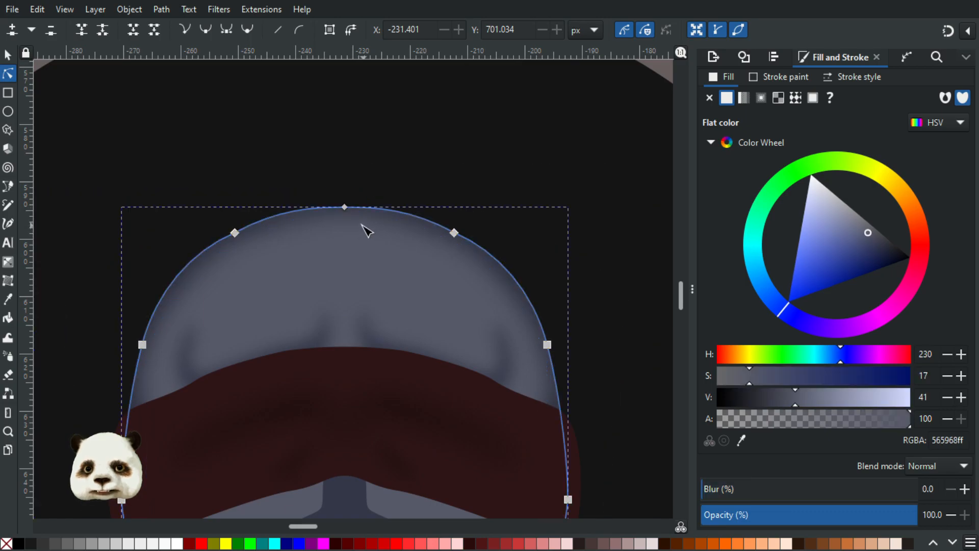
drag(345, 207, 276, 177)
drag(344, 207, 390, 179)
key(ctrl+z)
drag(286, 160, 239, 199)
key(ctrl+z)
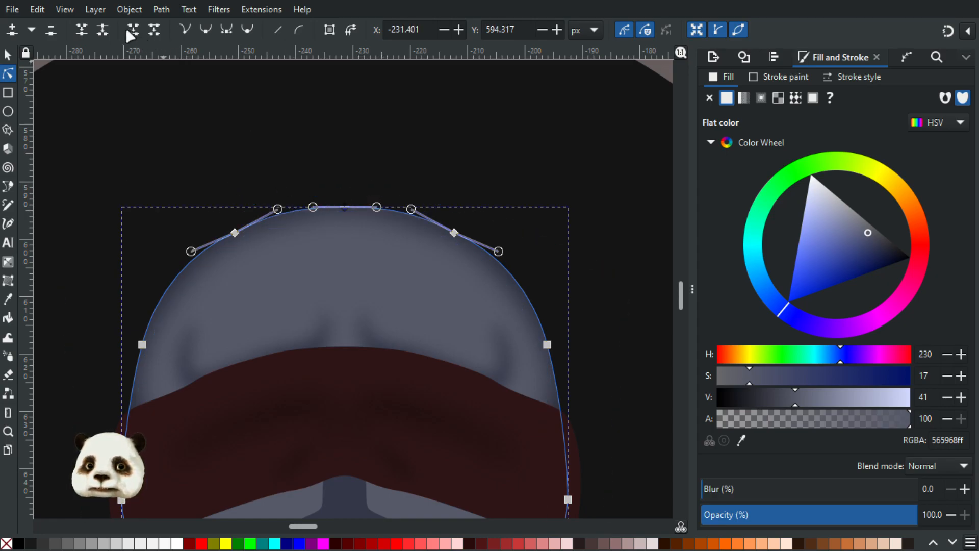
click(81, 32)
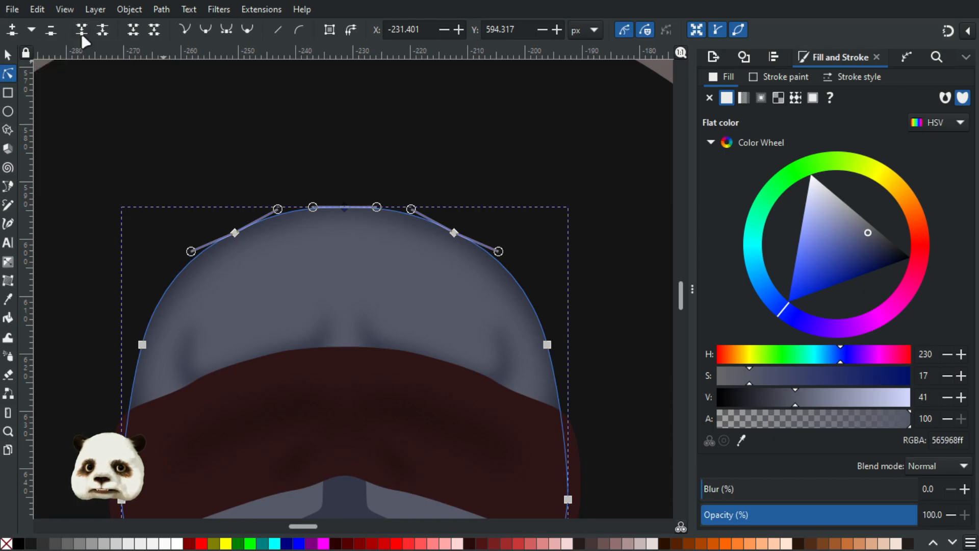
click(547, 210)
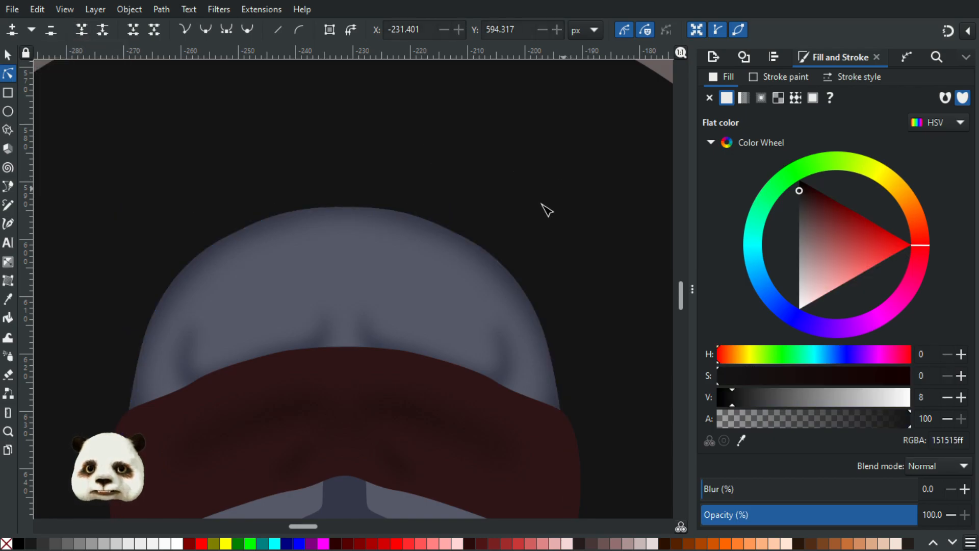
click(403, 265)
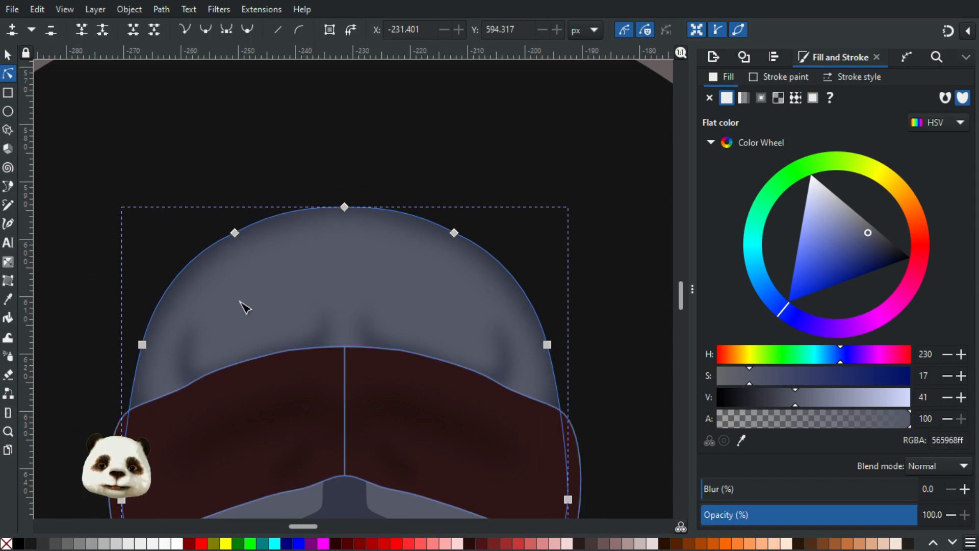
Shorten the downward handle of the upper lip's bottom-centre node to flatten the bulge, and undo the trial move of that node.
scroll(530, 348, down, 10)
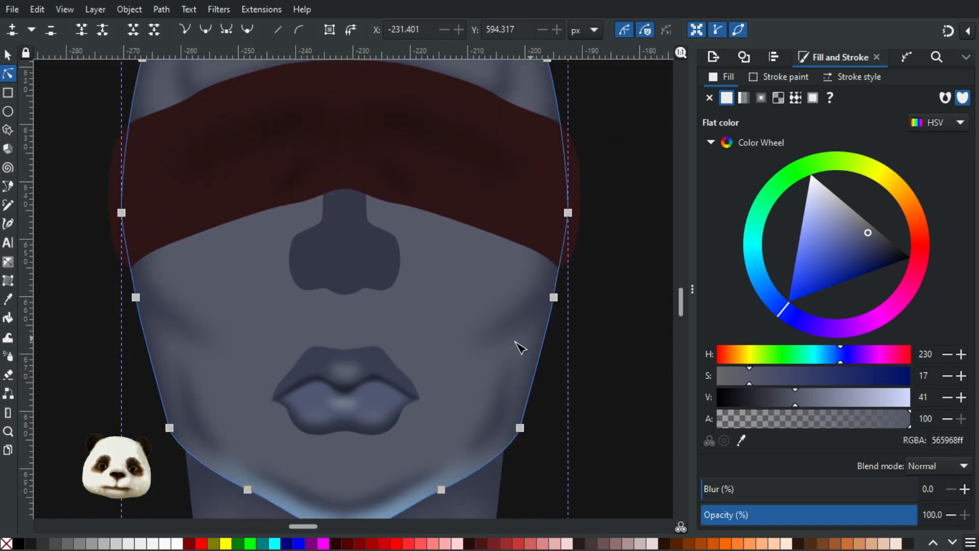
scroll(529, 350, down, 5)
scroll(509, 345, up, 2)
scroll(367, 268, up, 1)
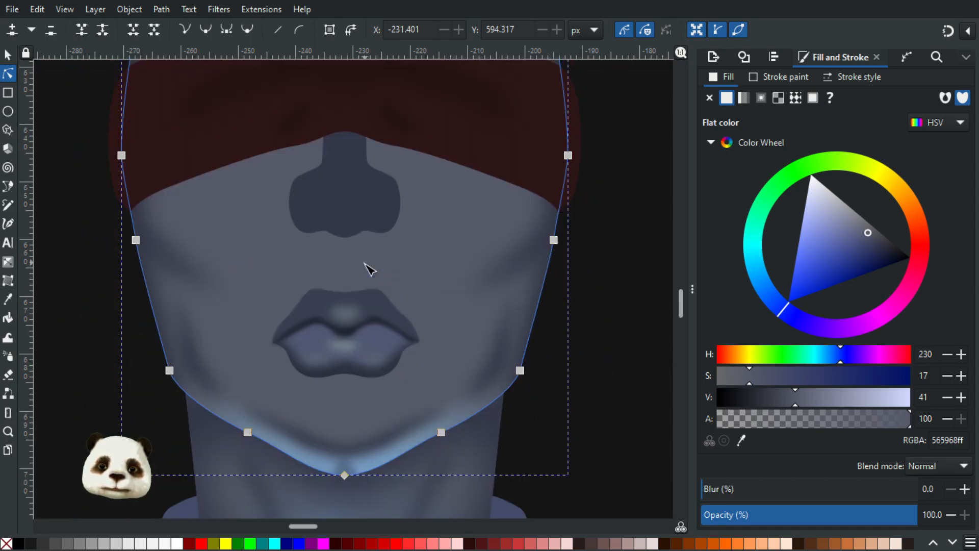
scroll(393, 376, up, 3)
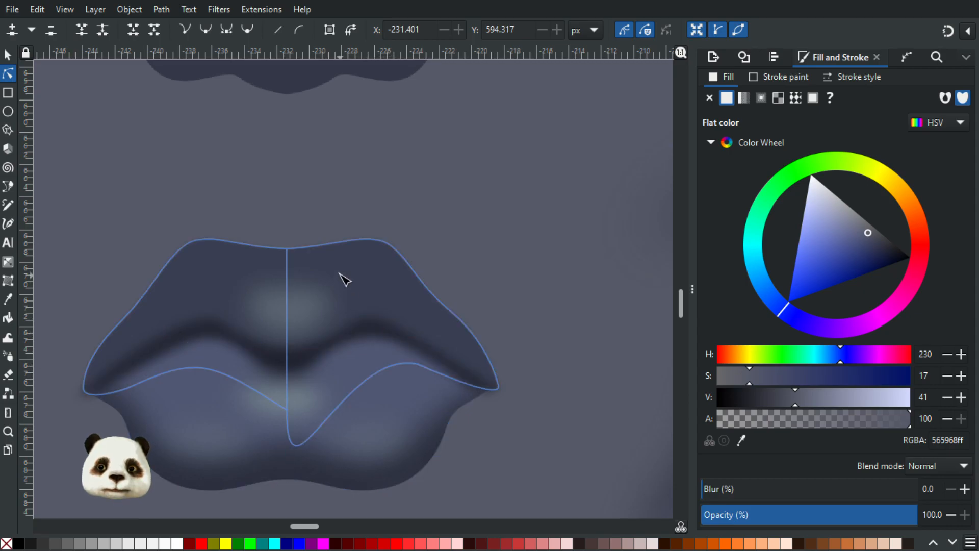
click(363, 266)
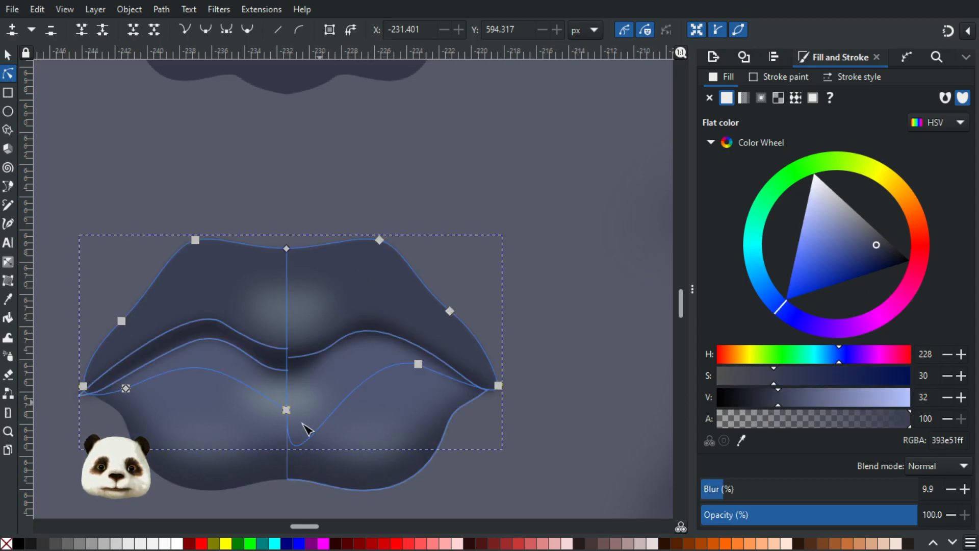
click(286, 410)
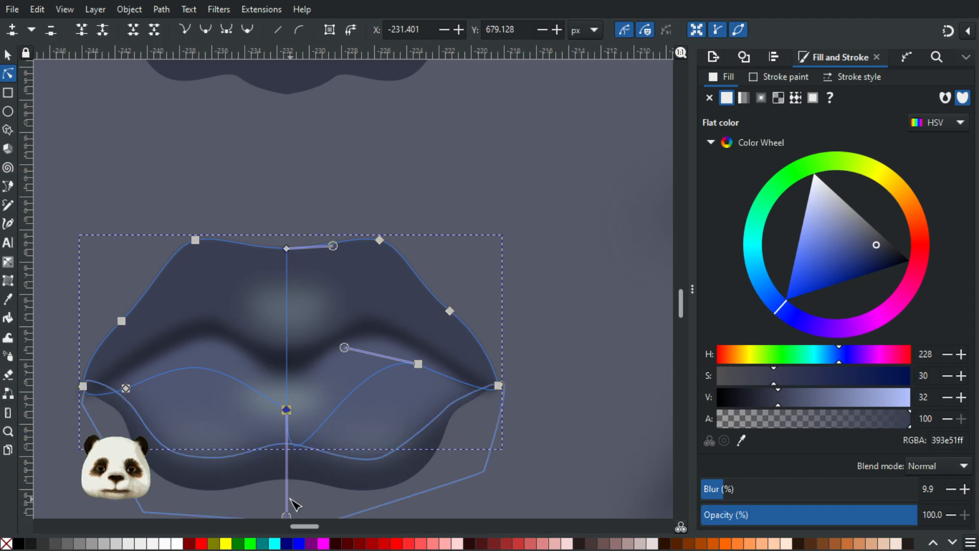
drag(287, 517, 319, 398)
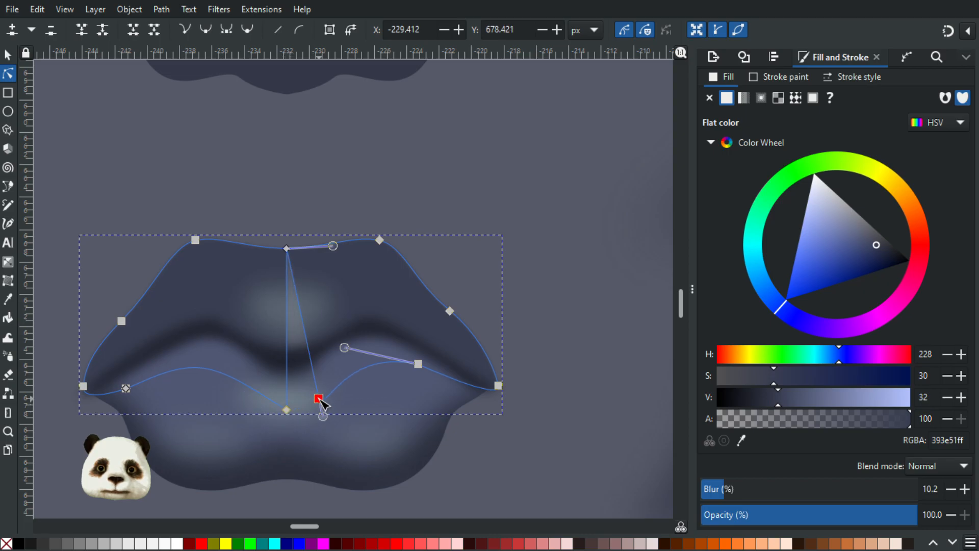
key(ctrl+z)
key(ctrl+z)
click(603, 280)
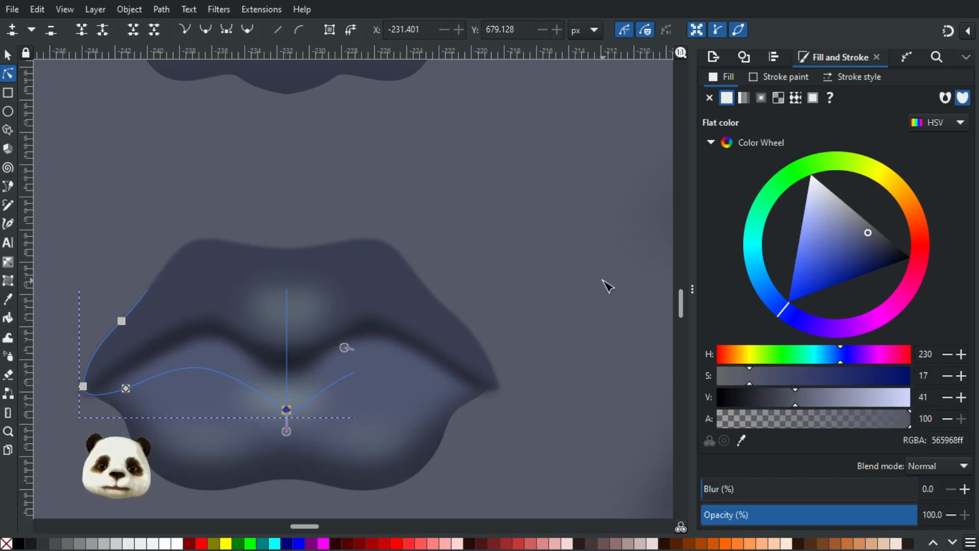
Draw a closed shape about 32 by 15 px that follows just inside the upper lip's top edge and loops around outside the lip.
scroll(606, 286, down, 2)
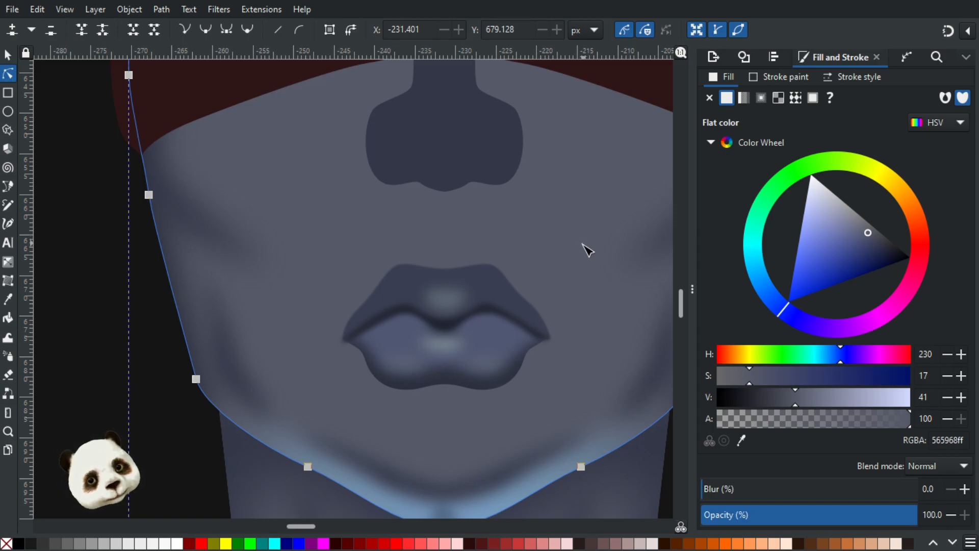
scroll(542, 266, up, 1)
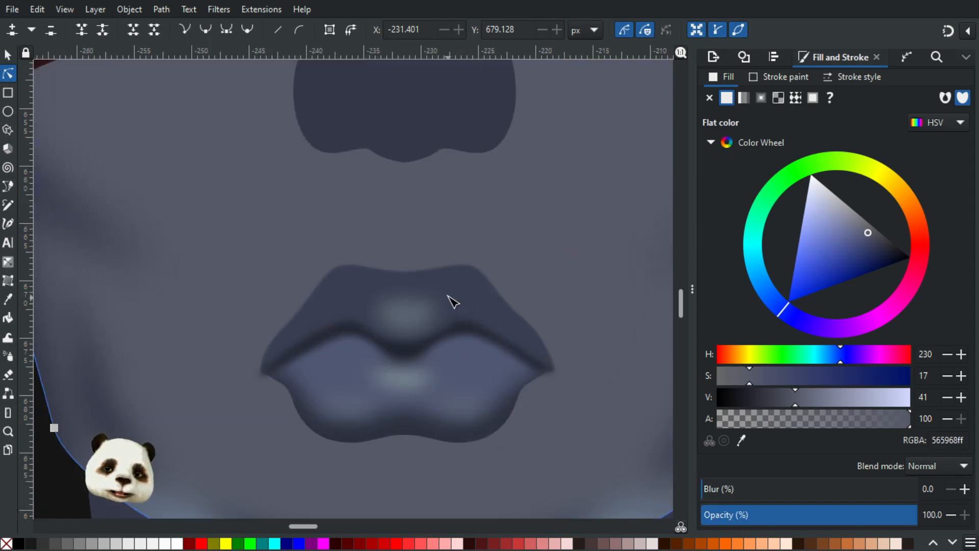
key(b)
click(271, 378)
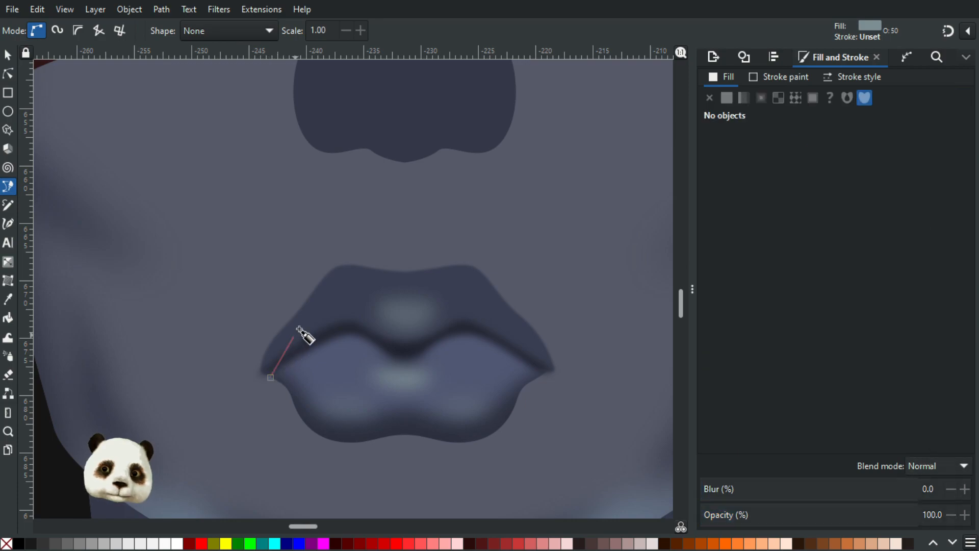
drag(302, 323, 470, 275)
drag(496, 308, 504, 321)
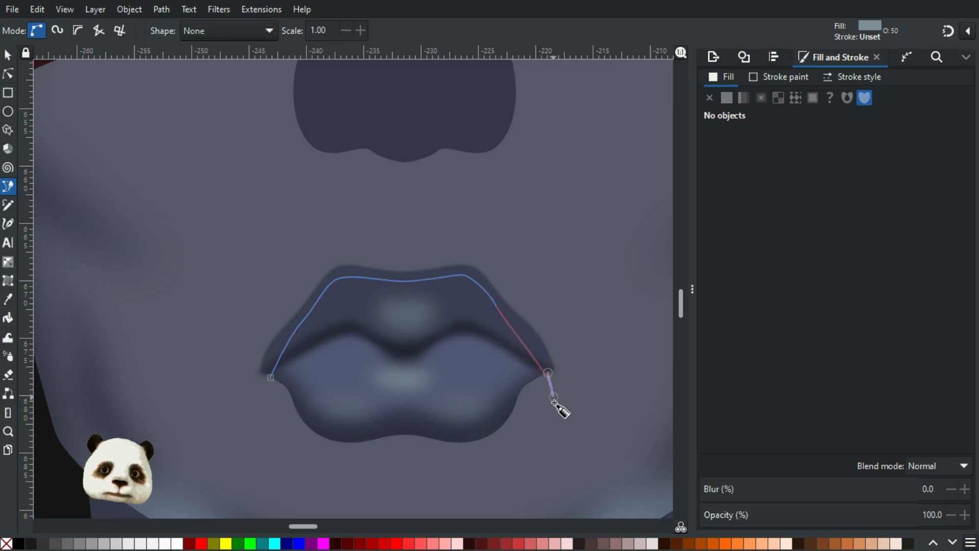
drag(600, 375, 600, 369)
click(559, 254)
click(422, 220)
click(270, 229)
drag(240, 312, 238, 315)
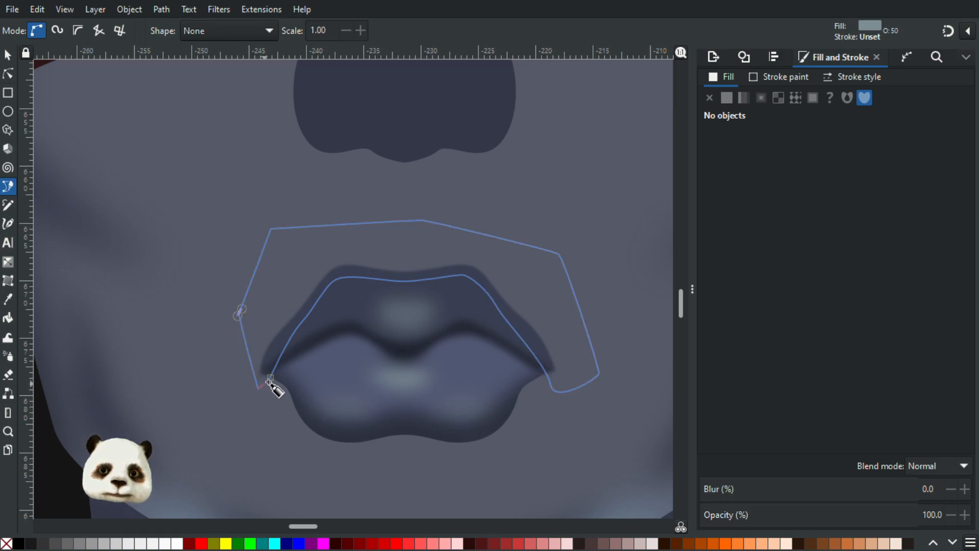
click(233, 375)
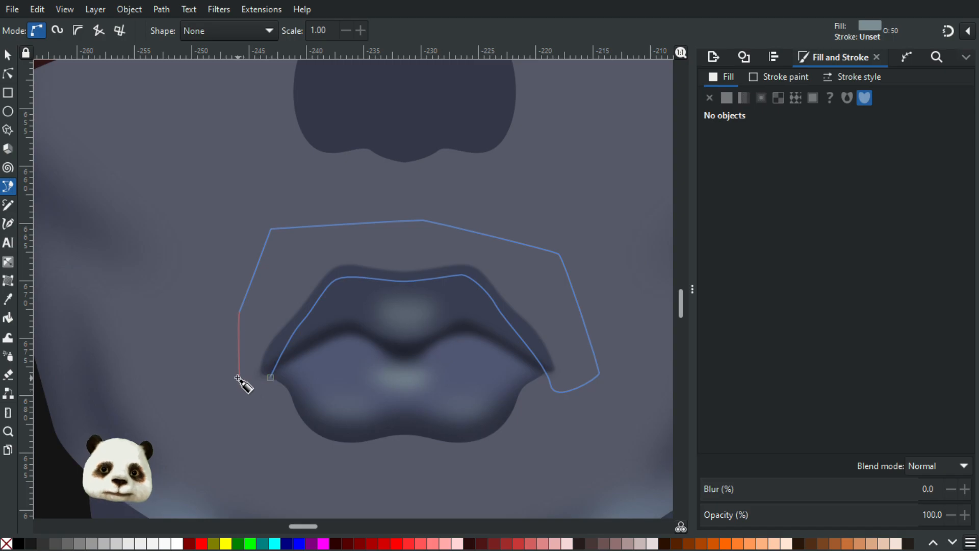
click(277, 371)
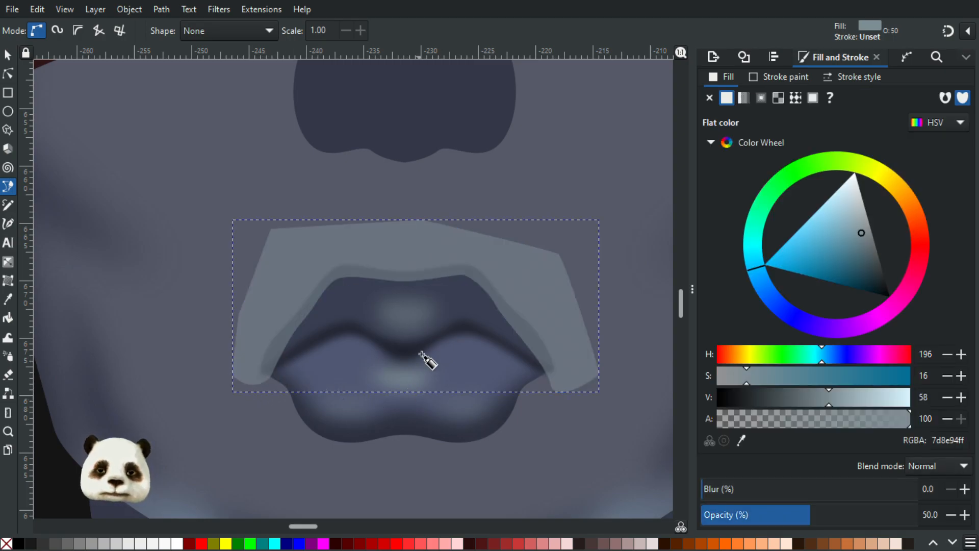
Fill the new shape with a dark colour sampled from the crease between the lips and set its opacity to 100%.
key(d)
click(344, 327)
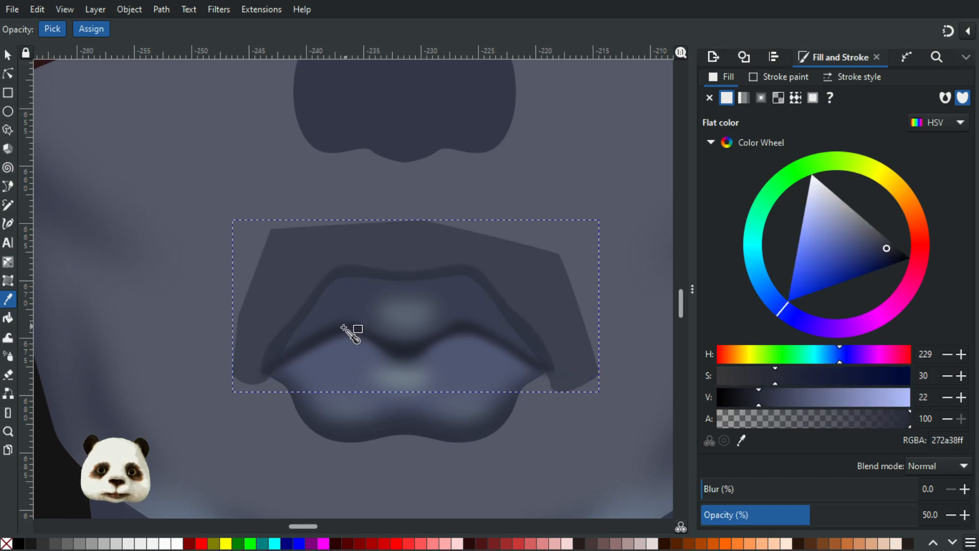
drag(817, 510, 921, 514)
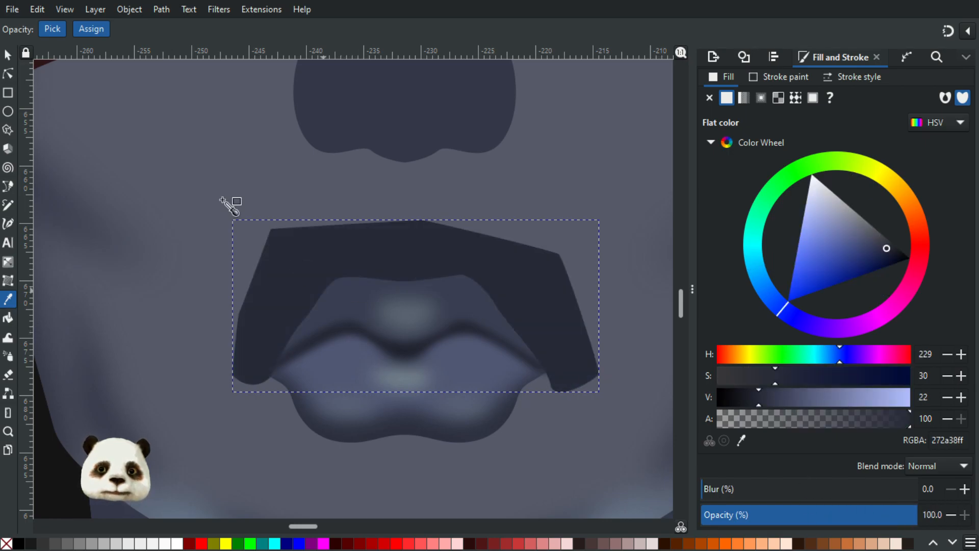
key(s)
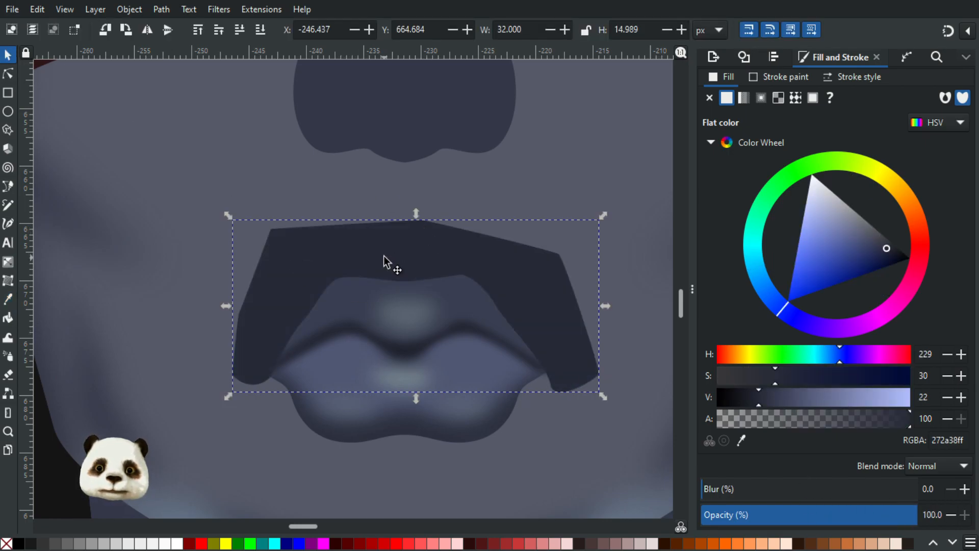
click(415, 267)
scroll(432, 266, down, 3)
scroll(494, 234, up, 4)
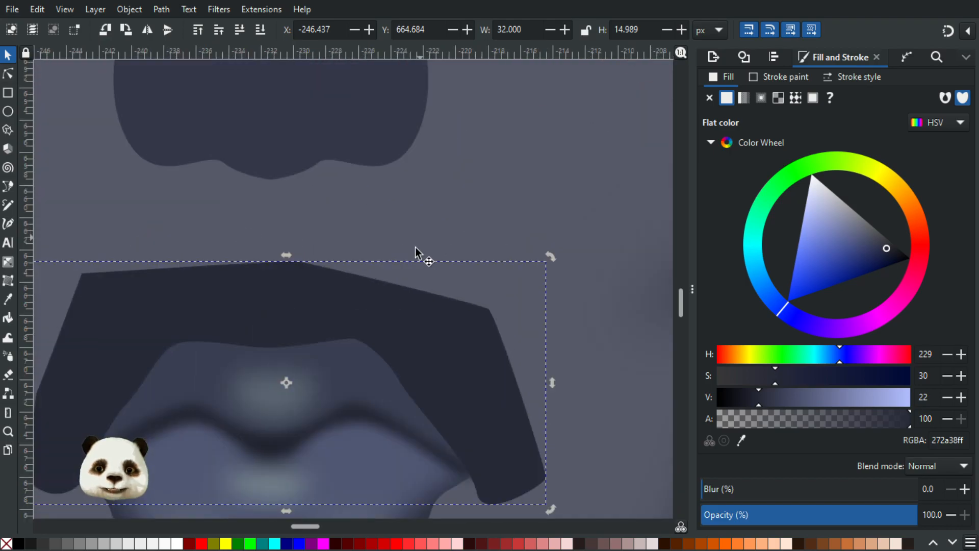
scroll(417, 249, down, 6)
scroll(401, 234, up, 5)
key(Delete)
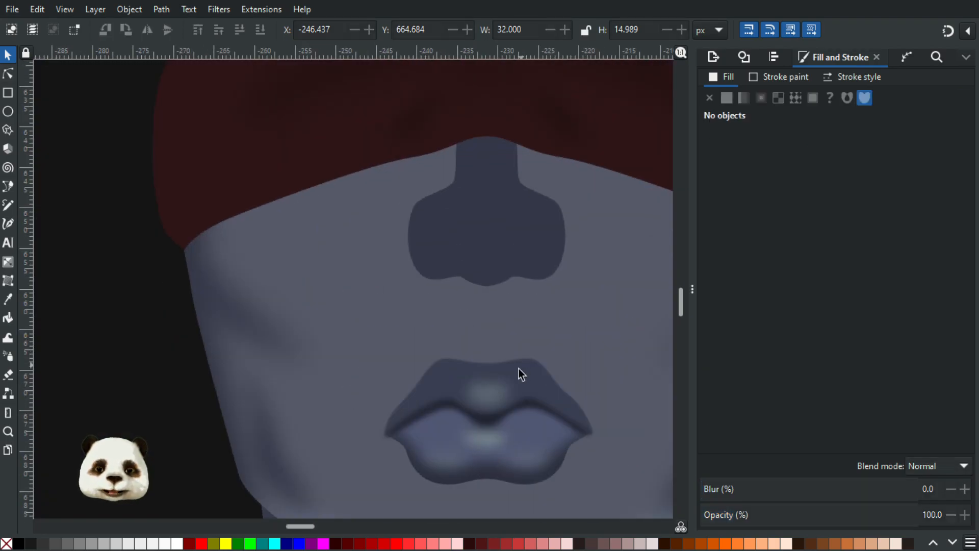
click(470, 381)
double_click(433, 373)
click(436, 372)
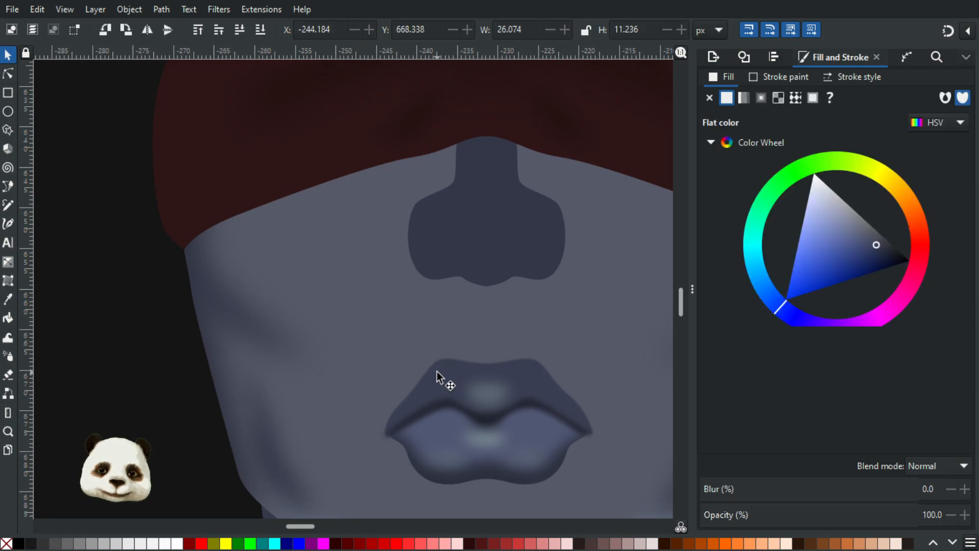
key(ctrl+z)
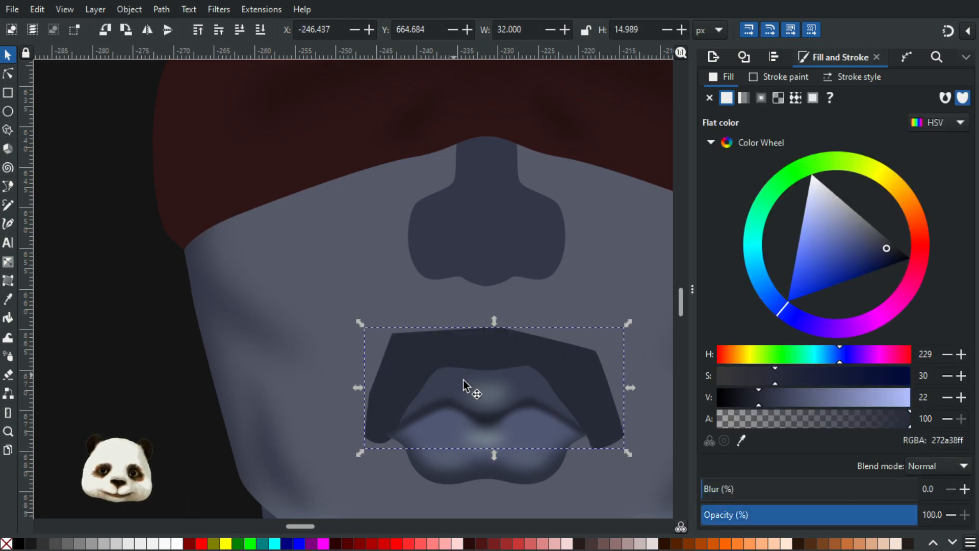
Duplicate the upper lip shape, raise the copy above the dark shape and fill it magenta.
click(439, 381)
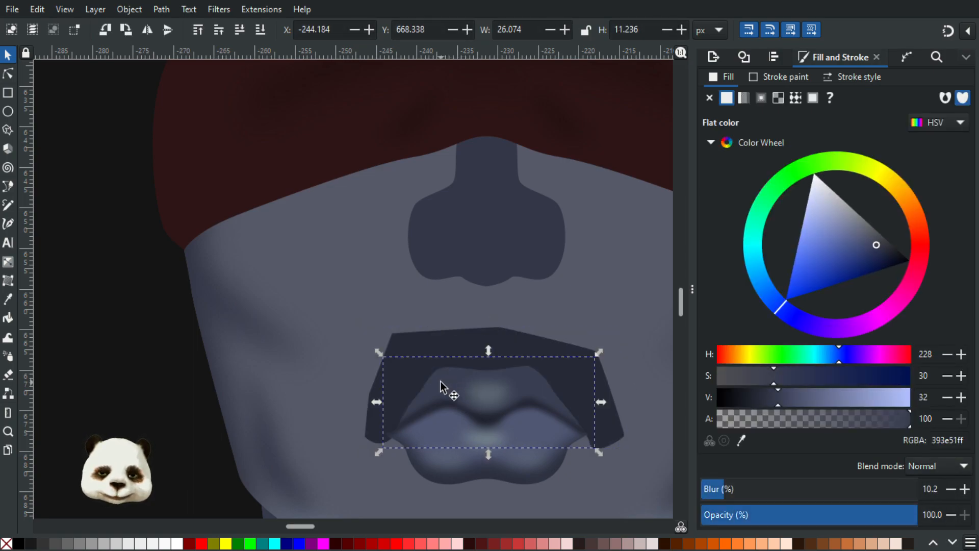
key(Home)
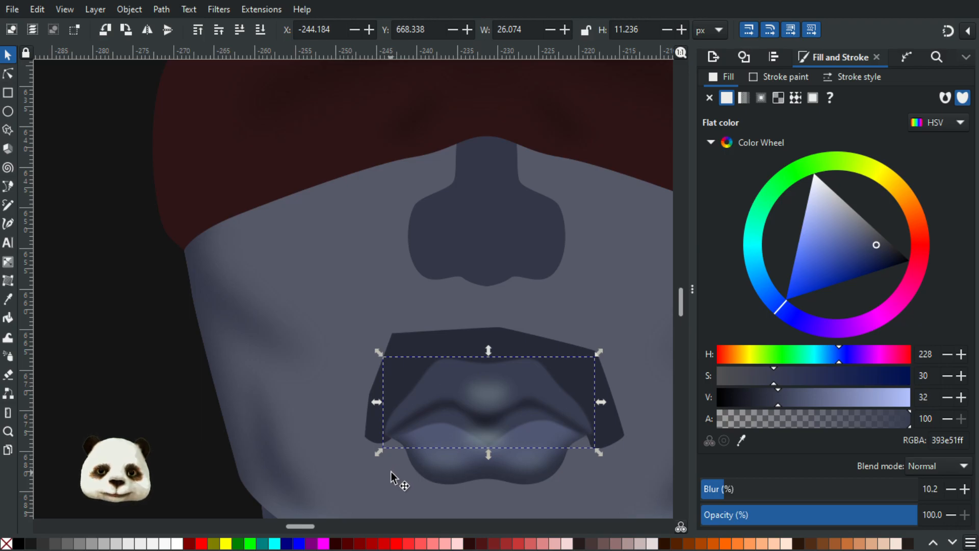
click(322, 543)
Clip the dark shape with the magenta copy of the upper lip.
shift+click(422, 334)
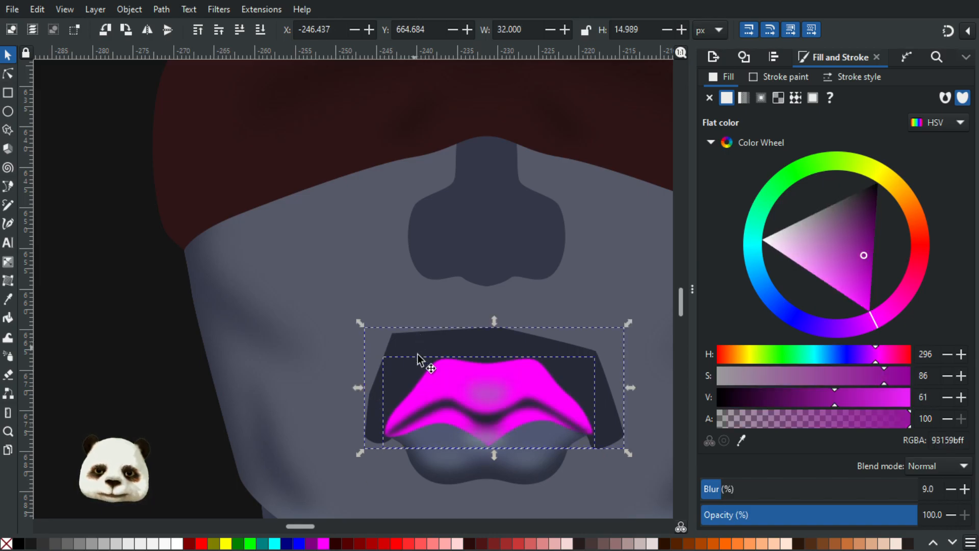
click(399, 357)
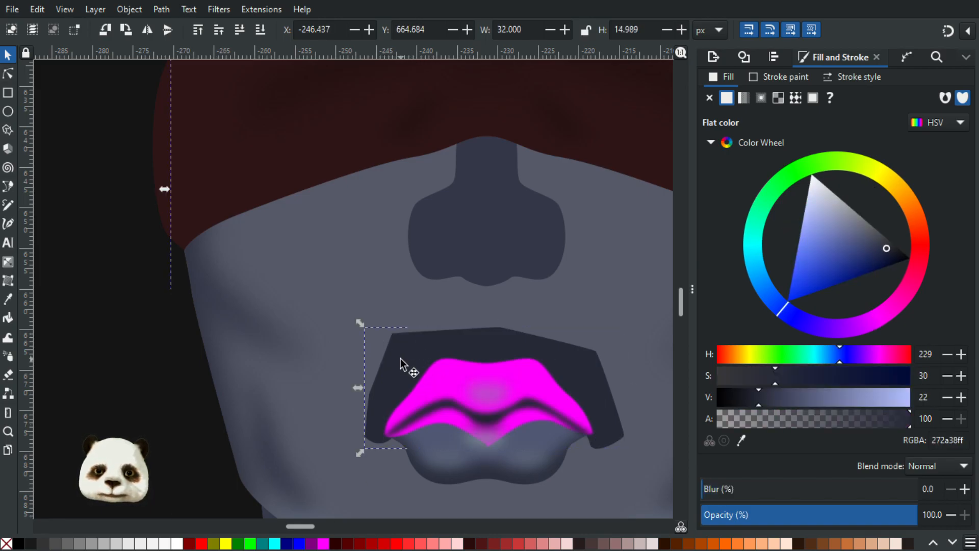
shift+click(443, 372)
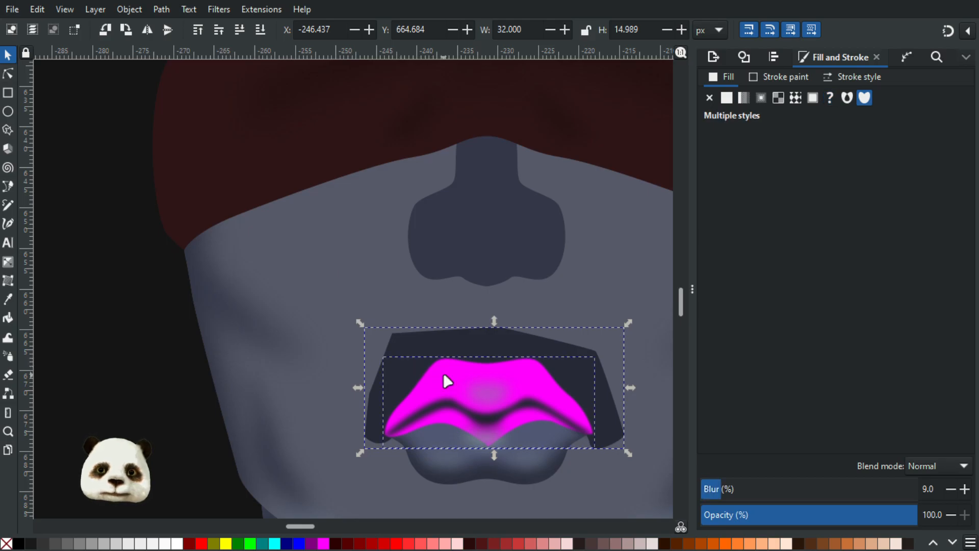
right_click(443, 372)
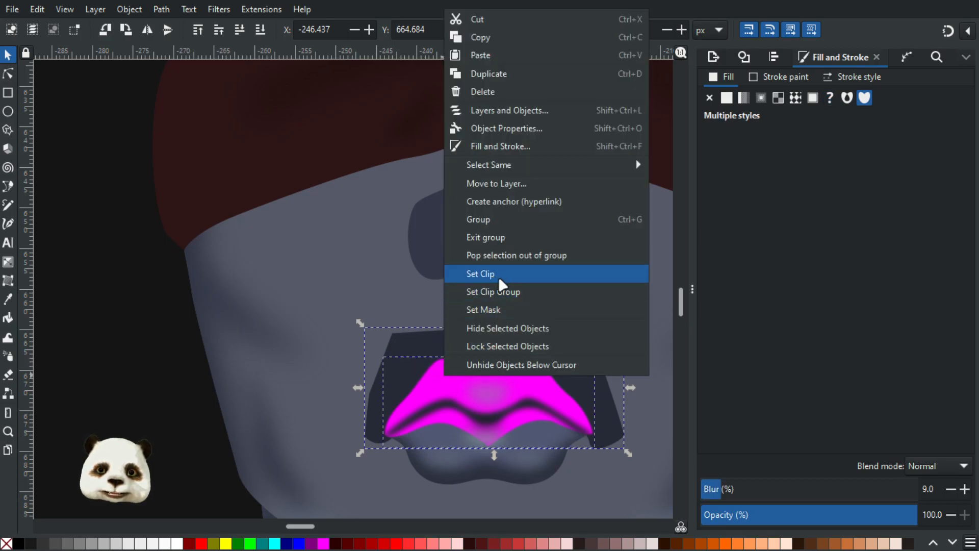
click(516, 276)
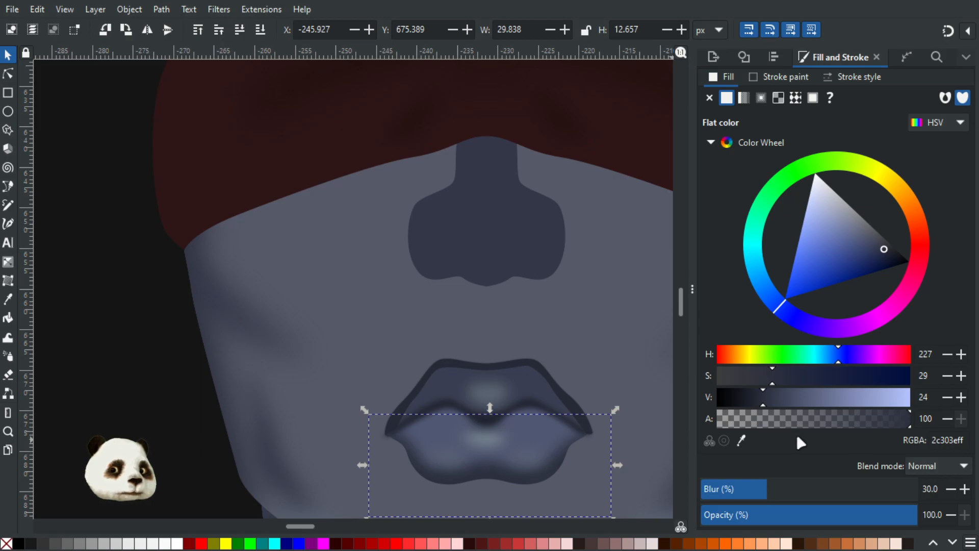
Select the dark shape inside the upper lip's clip group, set its blur to 30% and its colour value to 24.
click(565, 405)
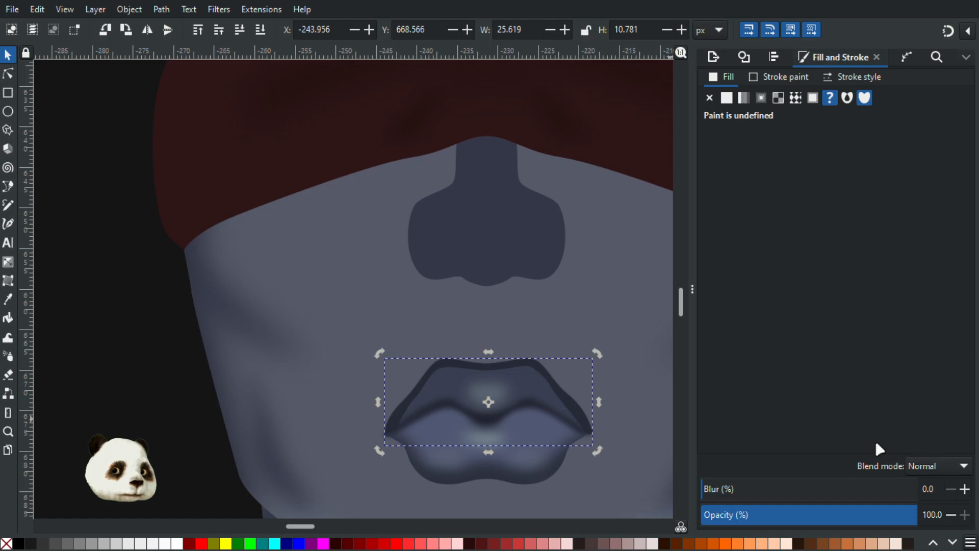
double_click(582, 412)
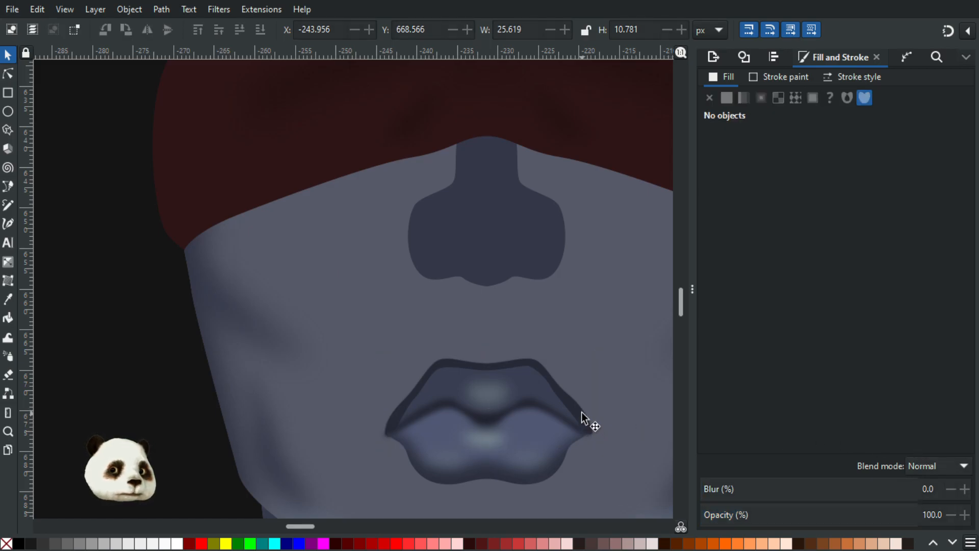
click(581, 412)
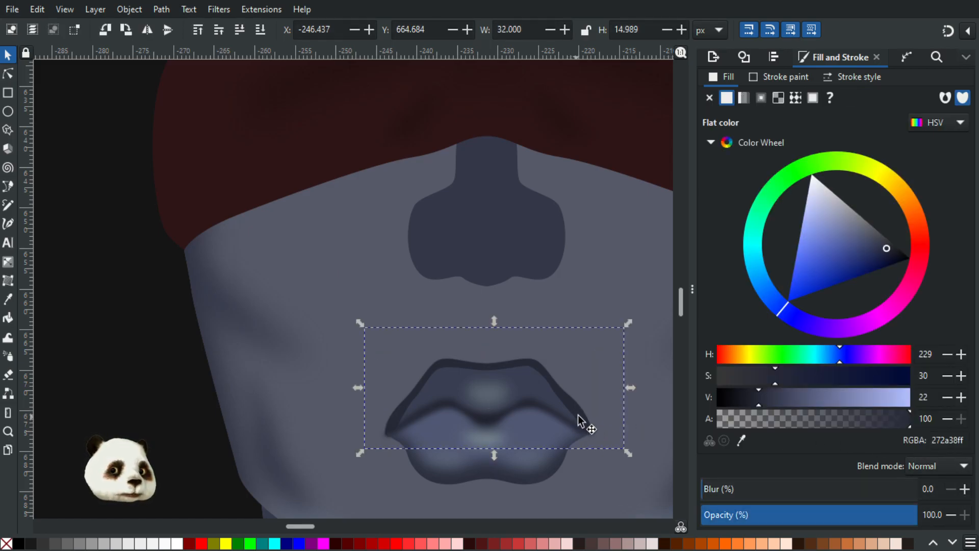
click(579, 416)
key(n)
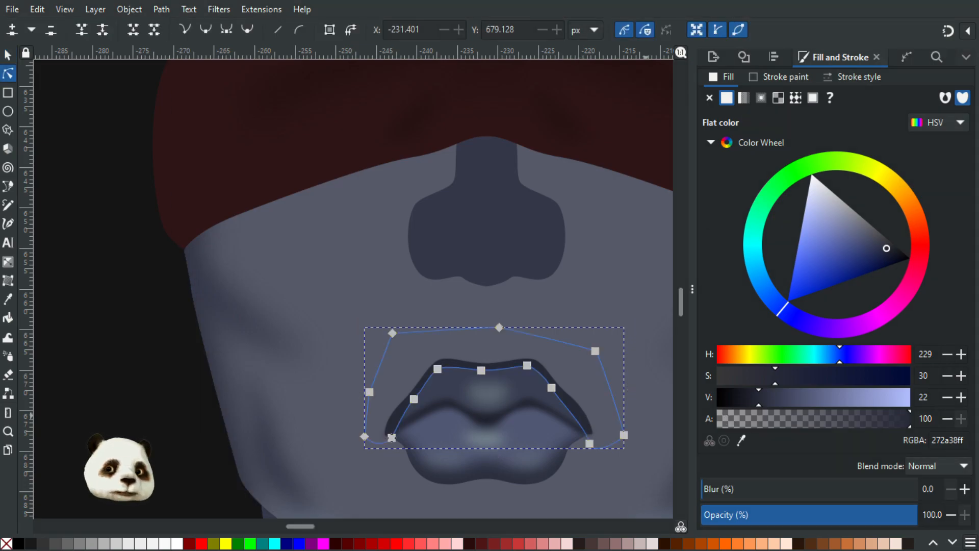
key(s)
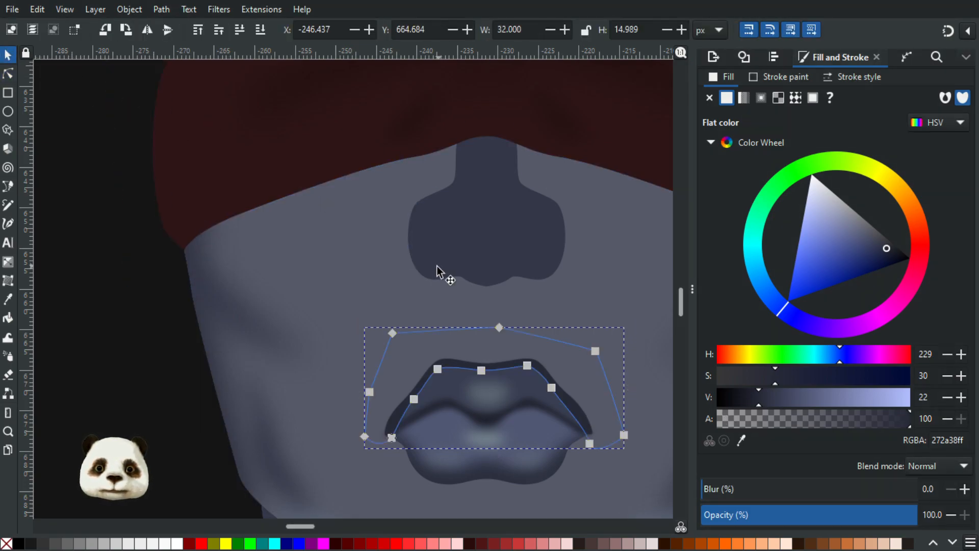
drag(732, 492, 771, 492)
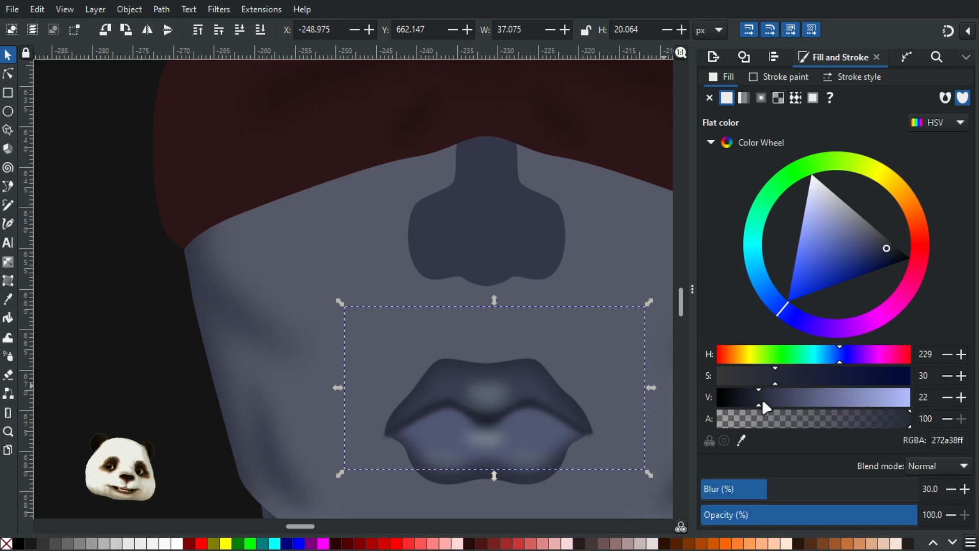
Examine the upper lip's new edge shading up close and against the whole face.
scroll(604, 416, down, 2)
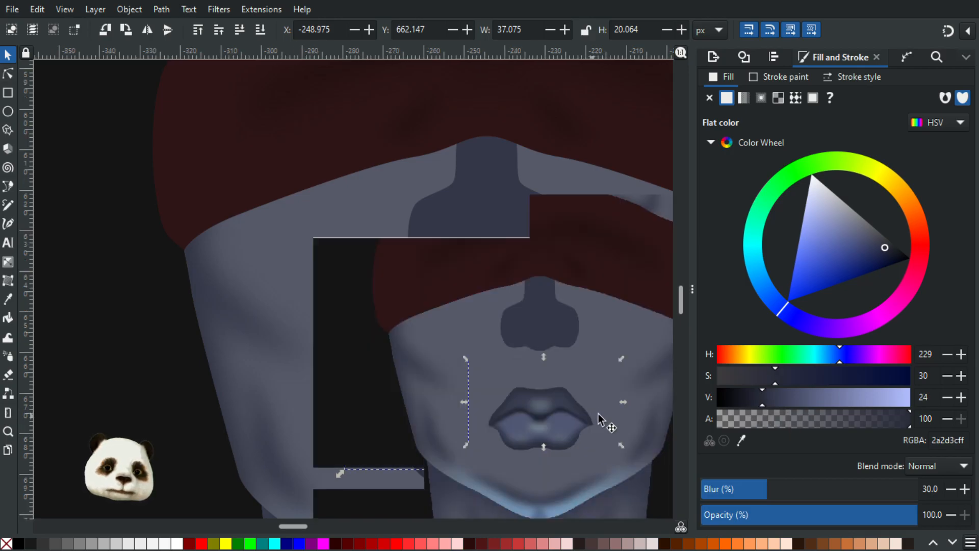
scroll(459, 357, right, 3)
scroll(378, 387, up, 1)
scroll(333, 376, up, 1)
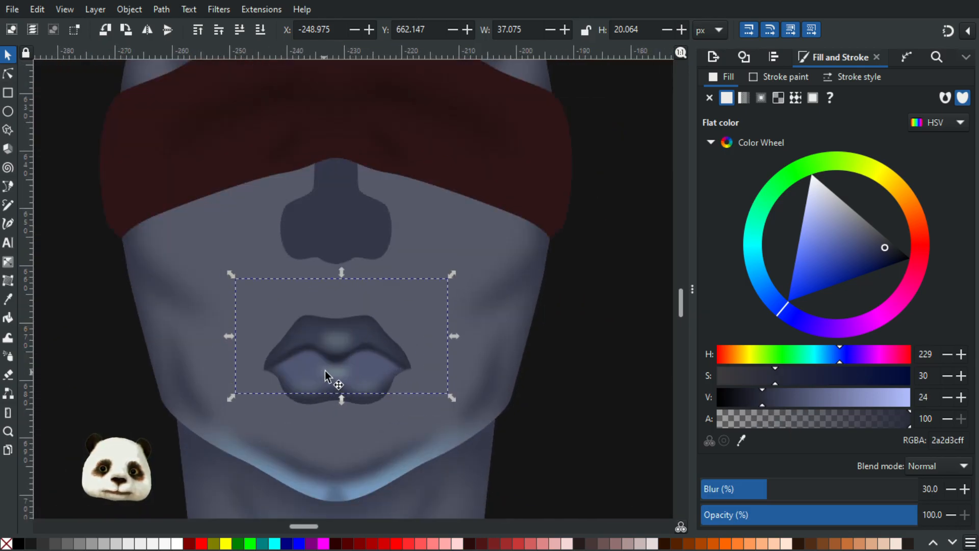
scroll(413, 373, up, 1)
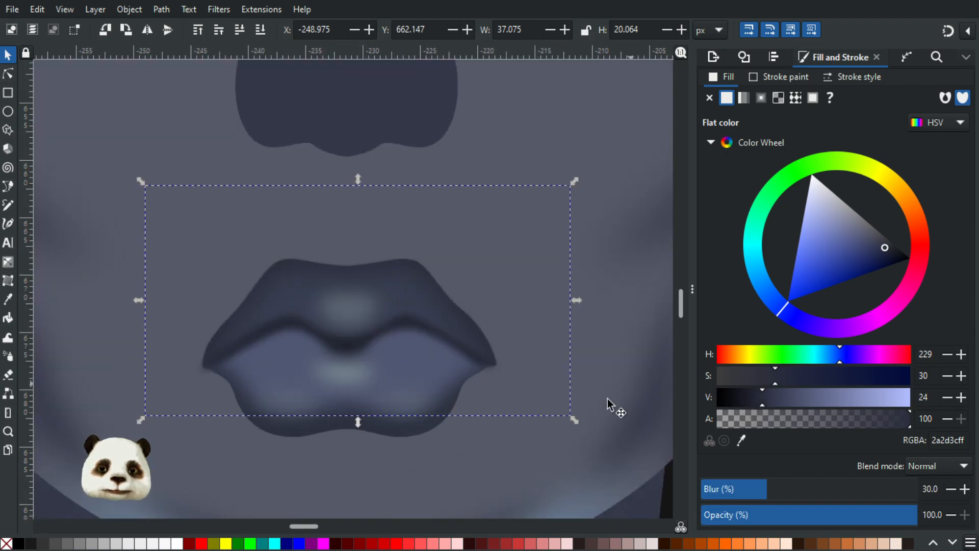
scroll(607, 406, down, 3)
scroll(576, 408, up, 3)
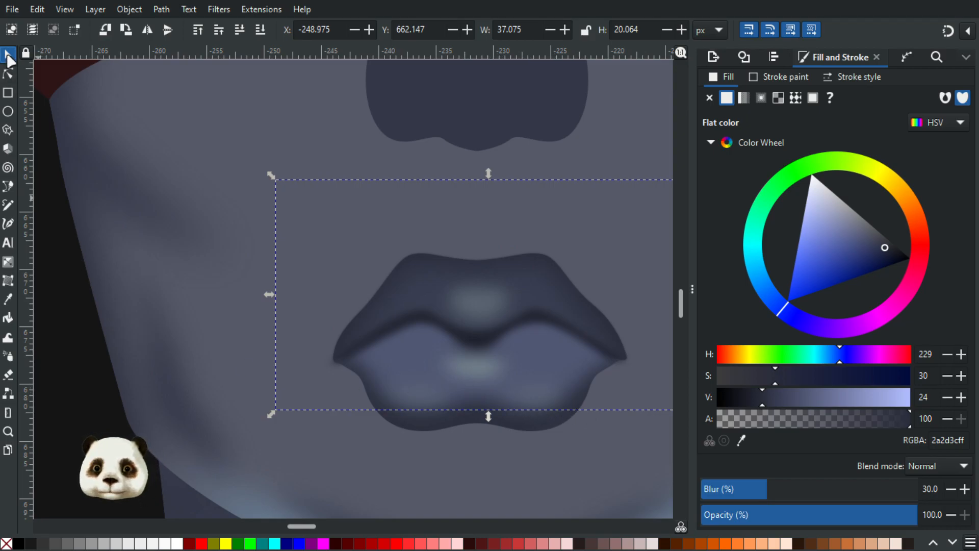
click(92, 406)
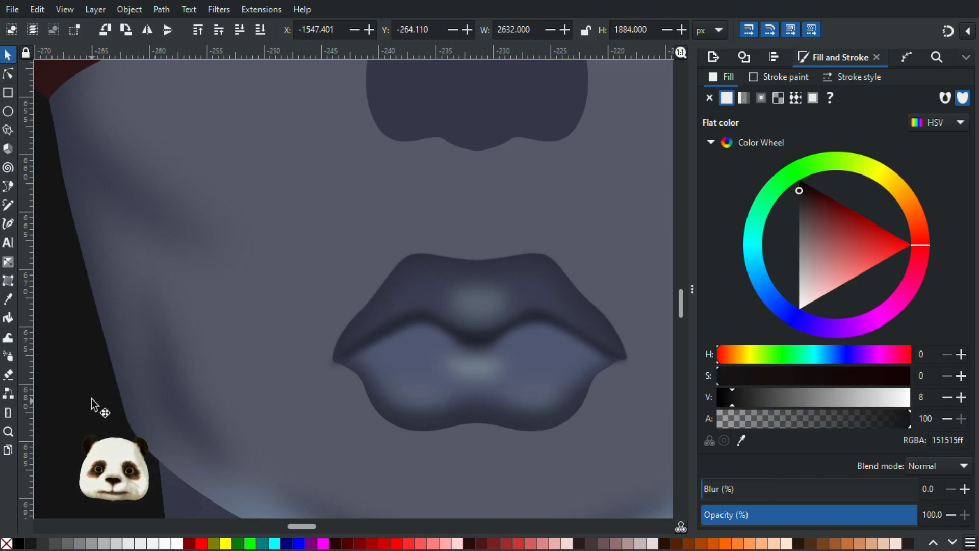
scroll(93, 403, down, 4)
scroll(99, 383, up, 3)
scroll(239, 374, up, 1)
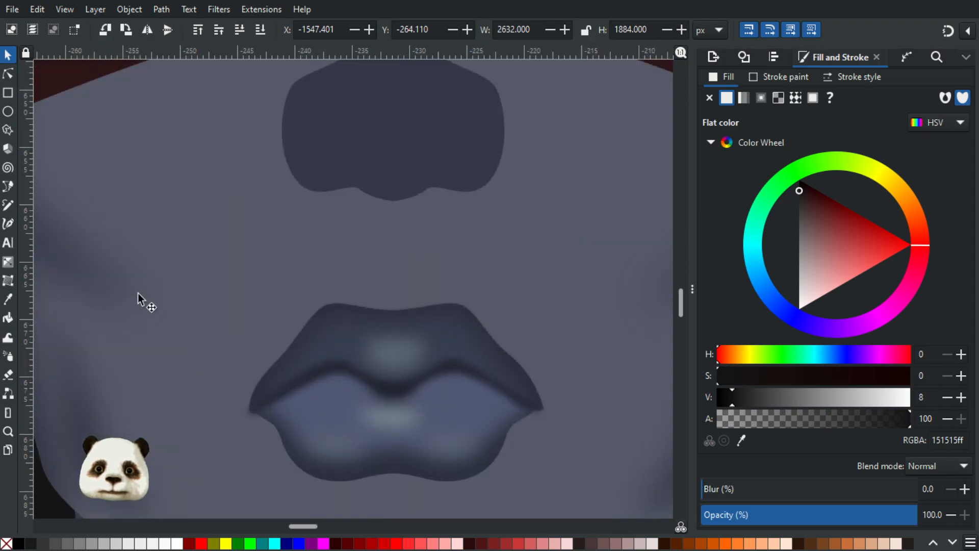
Select the lower and upper lip base shapes together and duplicate them.
key(n)
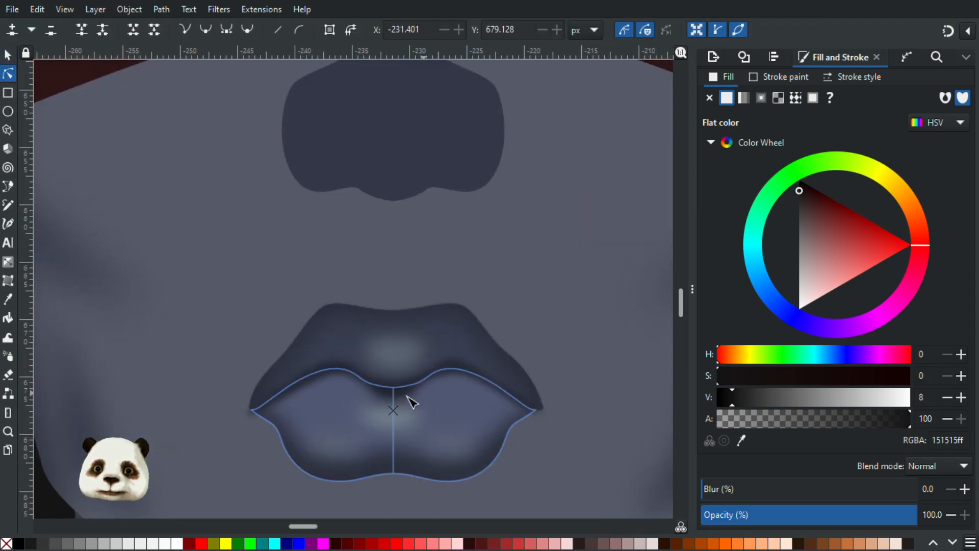
click(339, 411)
shift+click(345, 327)
key(s)
key(ctrl+d)
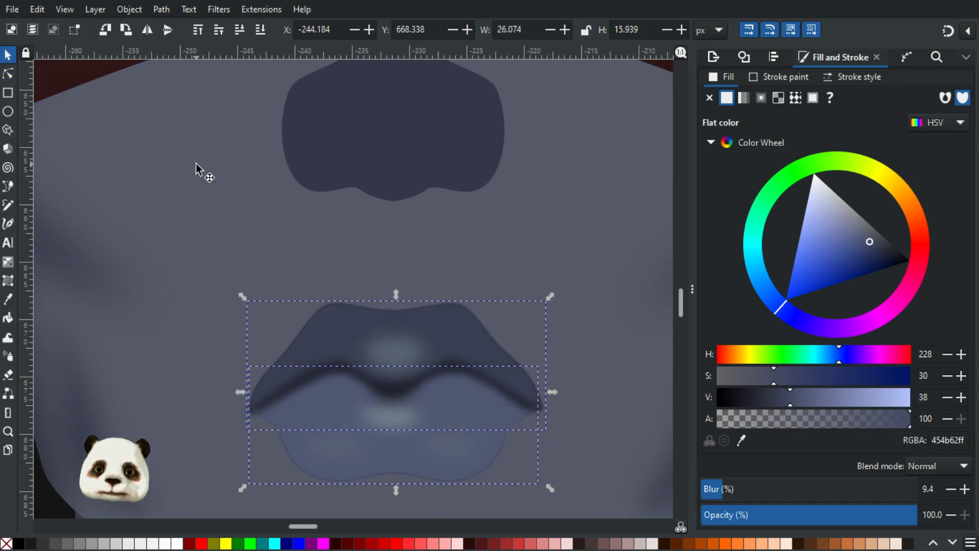
Combine the duplicated lips into one dark shape with a colour value of 26, placed behind the lip base shapes.
key(ctrl+k)
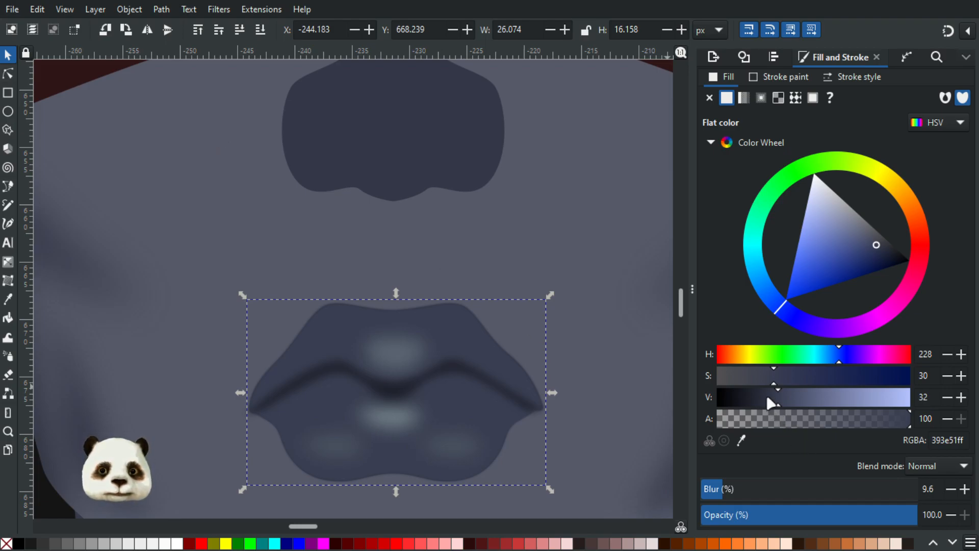
drag(768, 398, 766, 396)
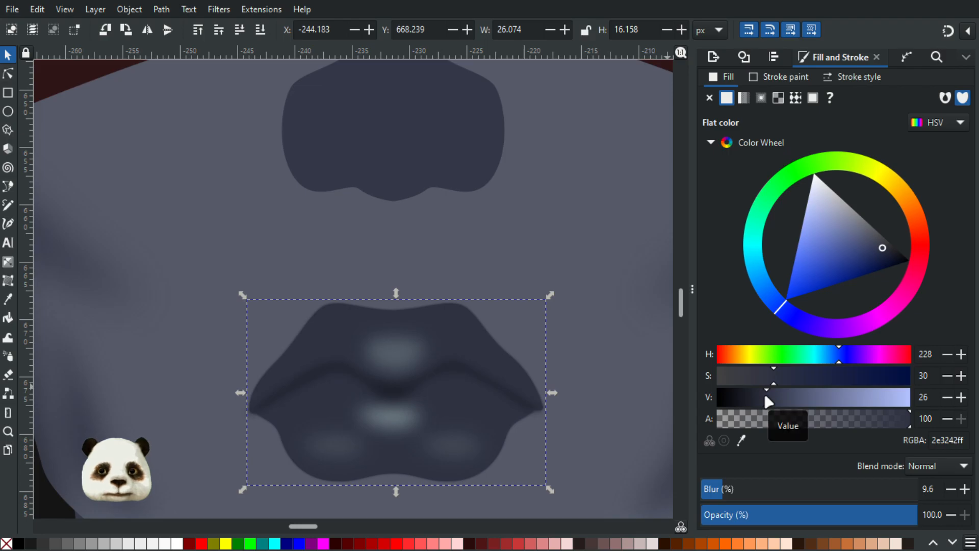
drag(462, 327, 366, 300)
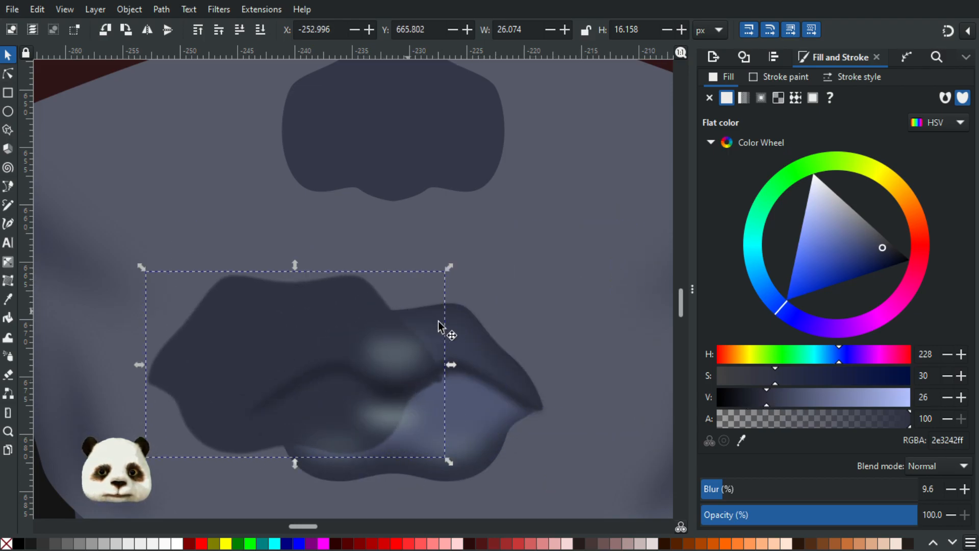
key(ctrl+z)
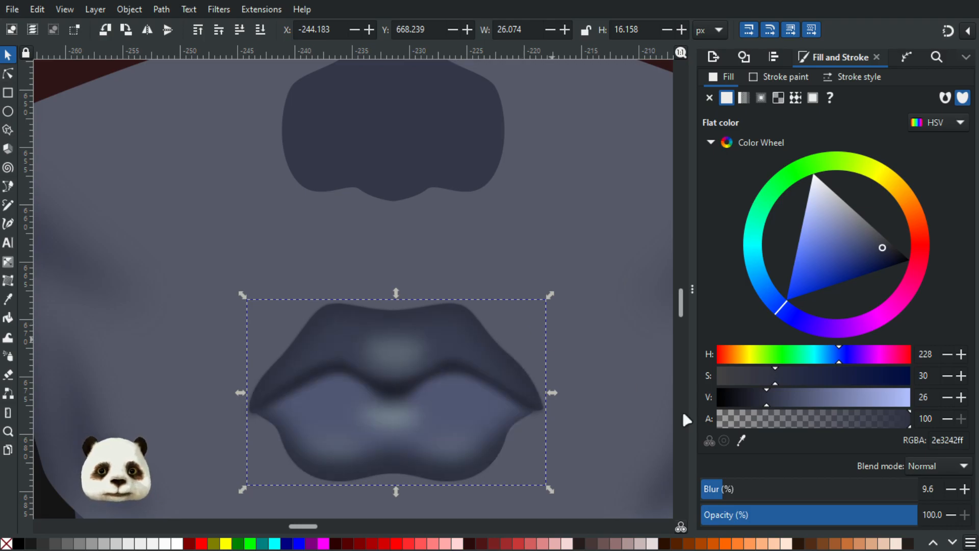
Set the combined dark lip shape's blur to 30% and enlarge it around its centre to about 31.6 by 20.9 px.
mouse_move(744, 491)
mouse_down()
mouse_move(785, 490)
mouse_move(756, 490)
mouse_up()
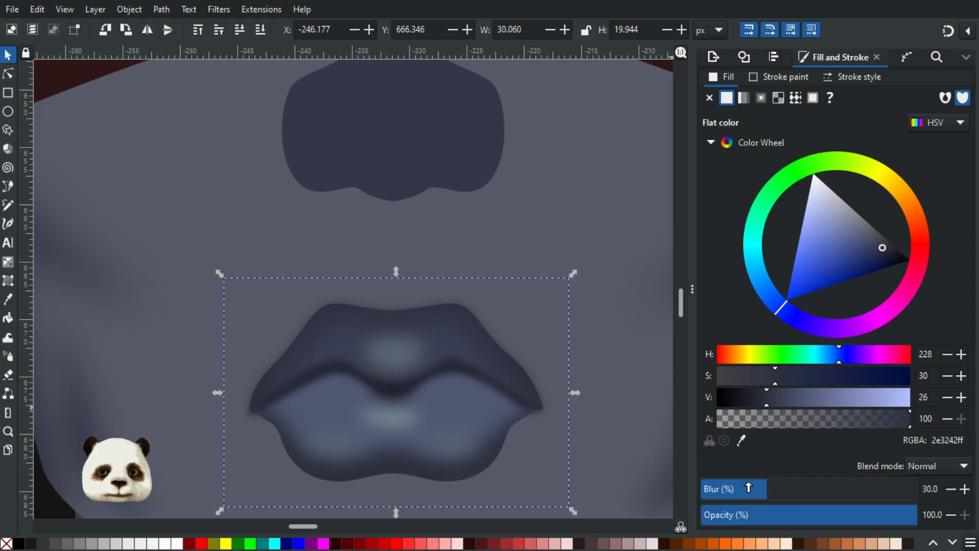
drag(575, 274, 586, 271)
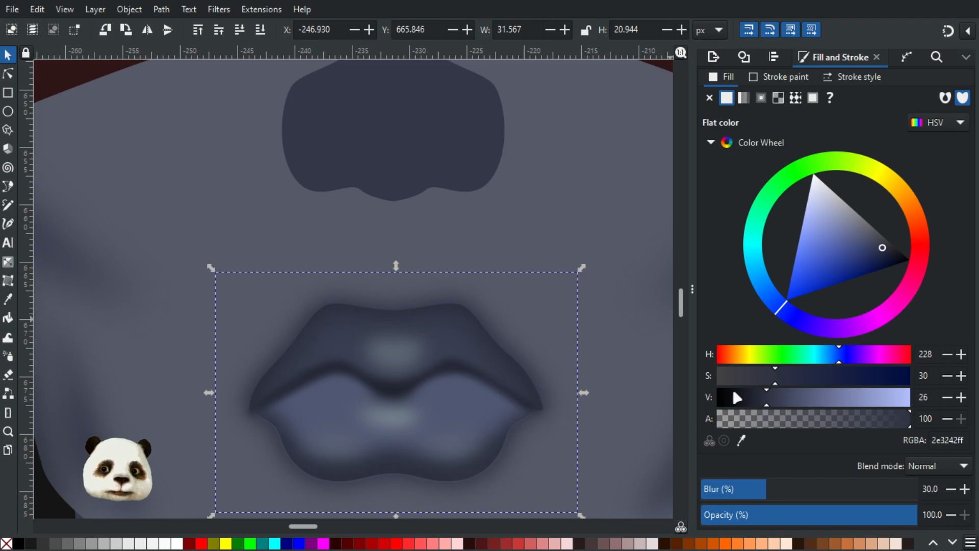
click(746, 491)
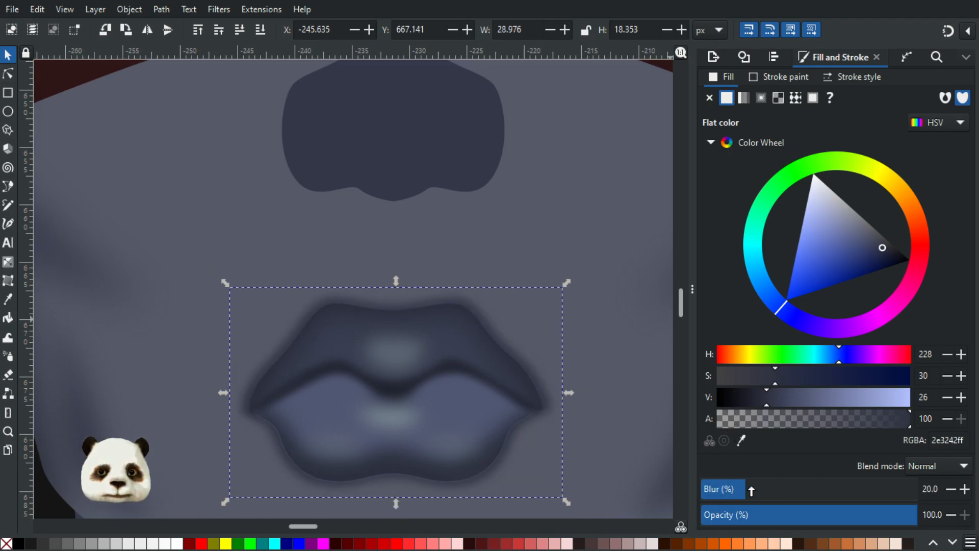
click(776, 489)
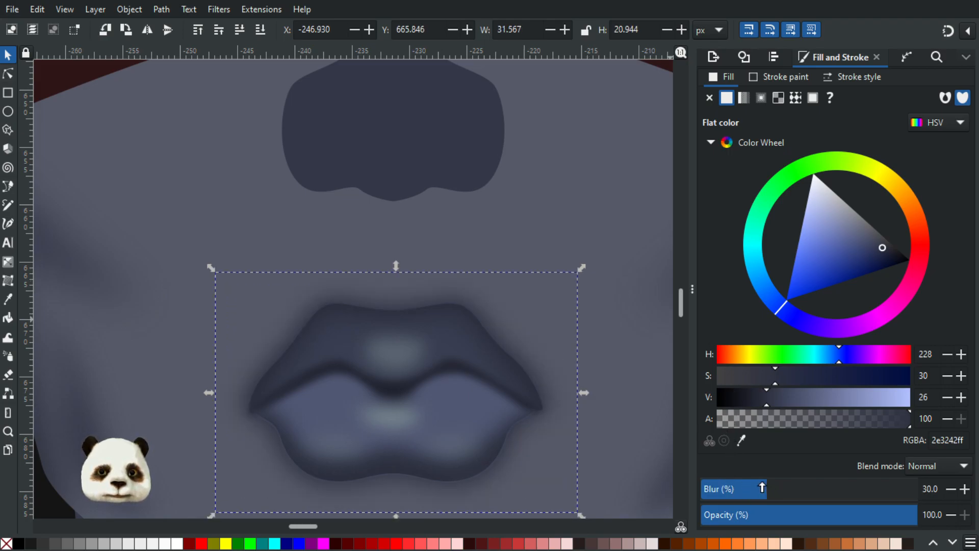
Check the dark halo around the lips against the whole face and reduce its opacity to 90%.
scroll(598, 439, down, 3)
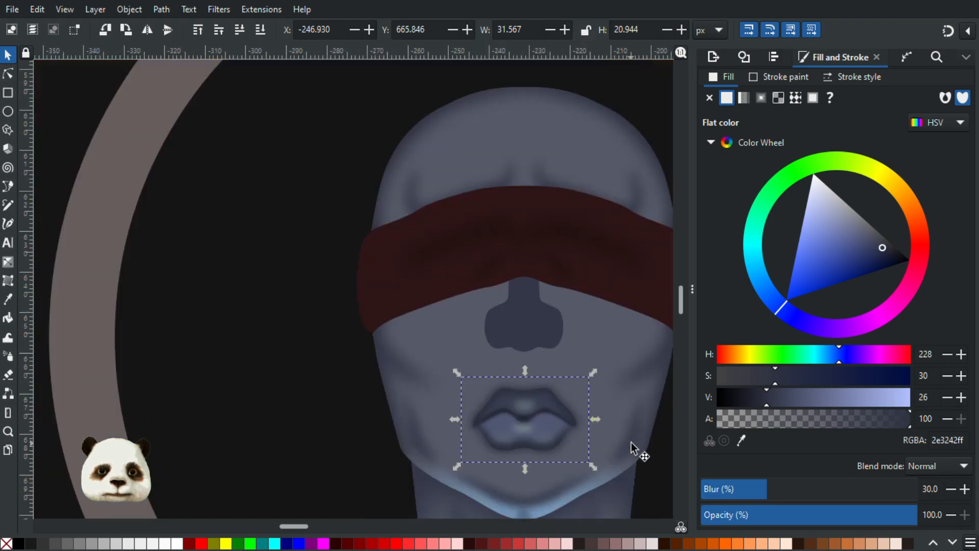
scroll(520, 332, up, 3)
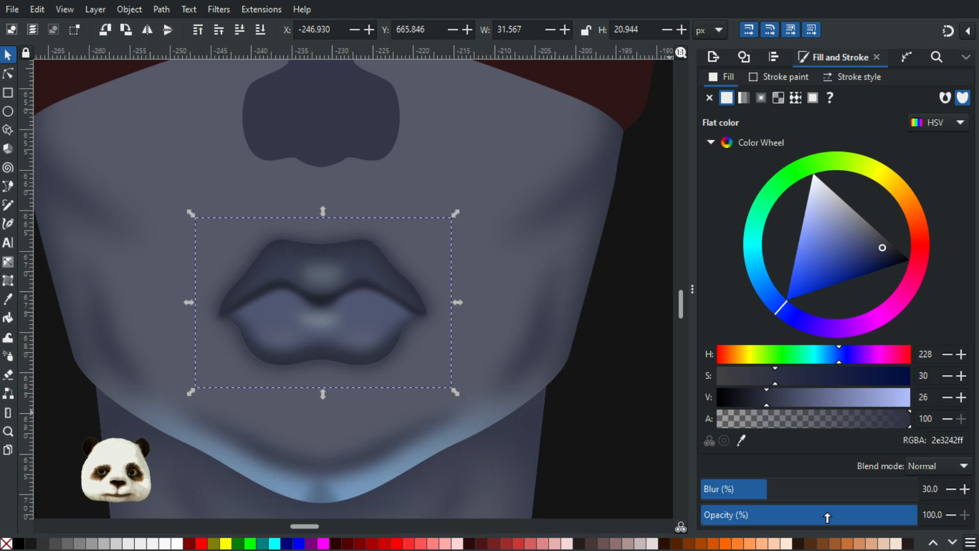
drag(869, 519, 899, 517)
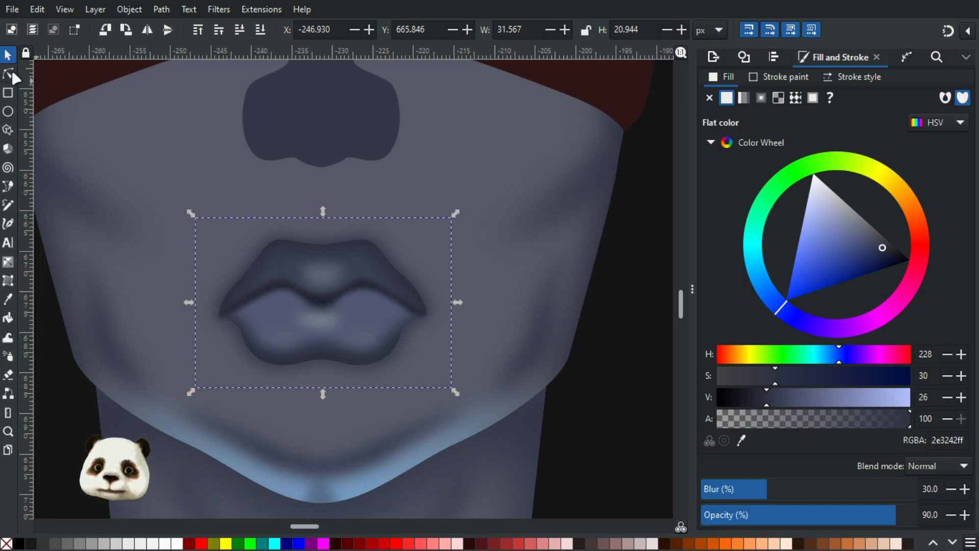
Select the lower lip's base shape, set its blur to 40% and check the softened edge against the face.
key(n)
click(388, 326)
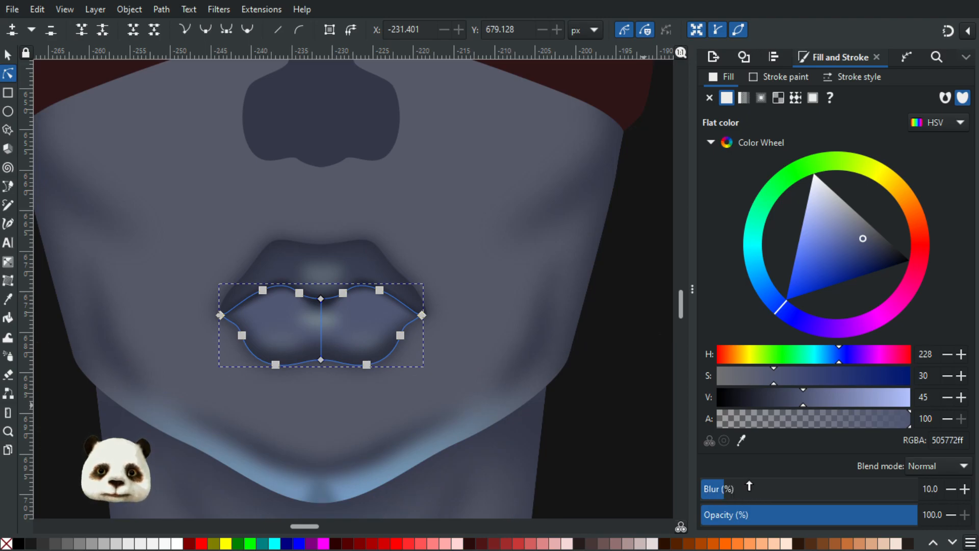
drag(749, 488, 748, 491)
click(640, 420)
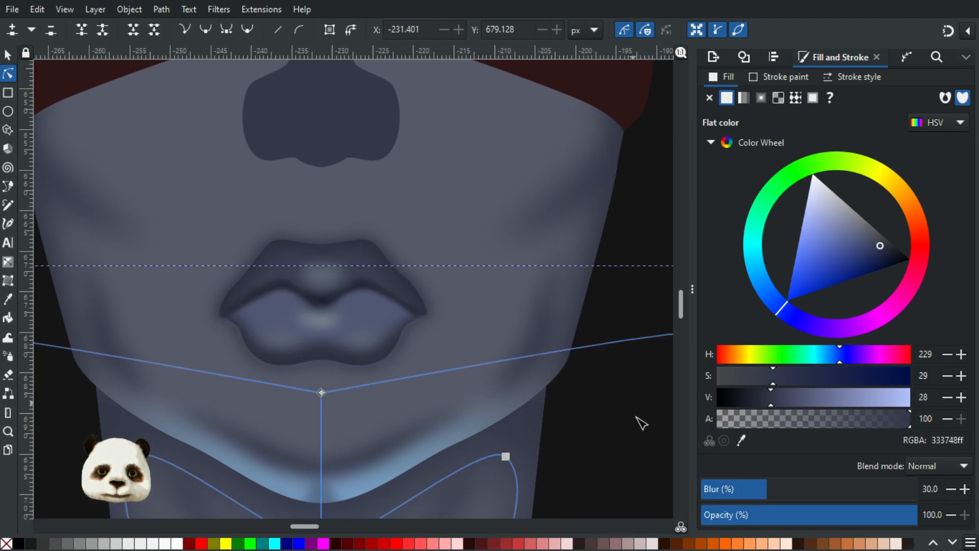
scroll(580, 415, up, 2)
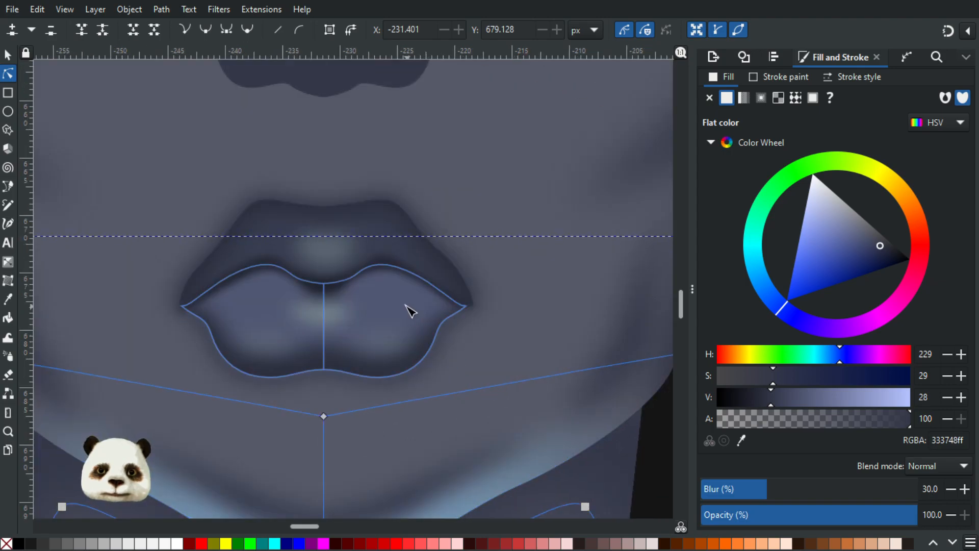
click(410, 311)
click(788, 489)
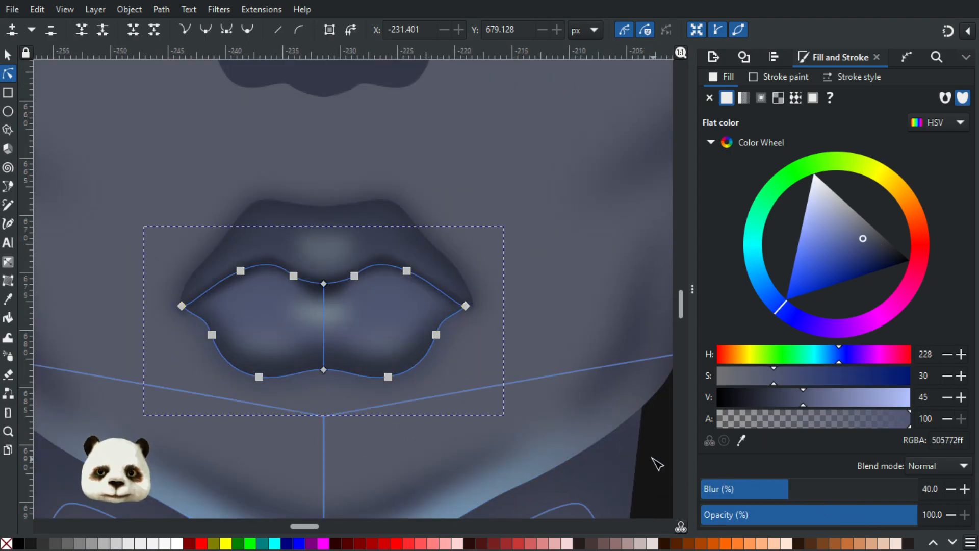
click(670, 462)
scroll(665, 457, down, 2)
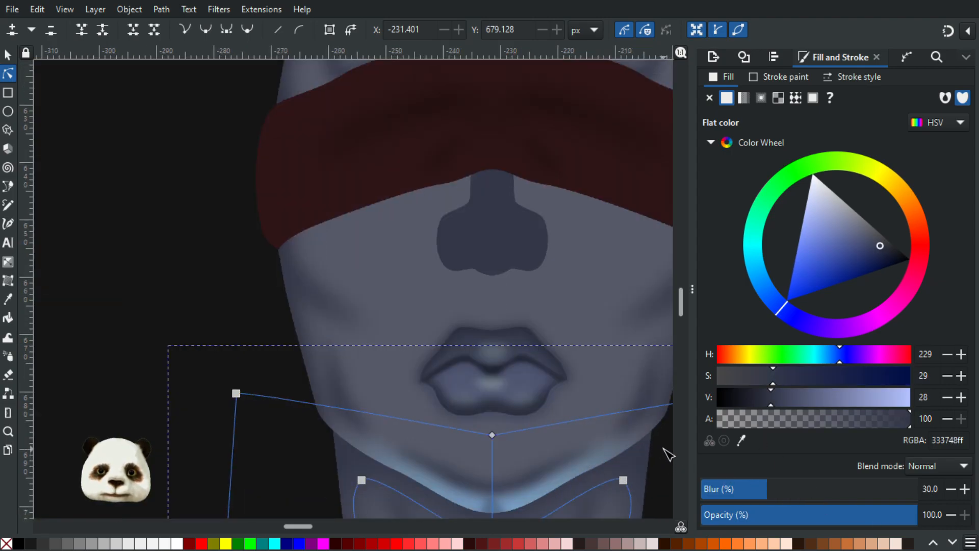
scroll(616, 411, up, 2)
Move the lower lip's base shape up off the mouth to inspect what lies beneath, and undo the move.
click(383, 317)
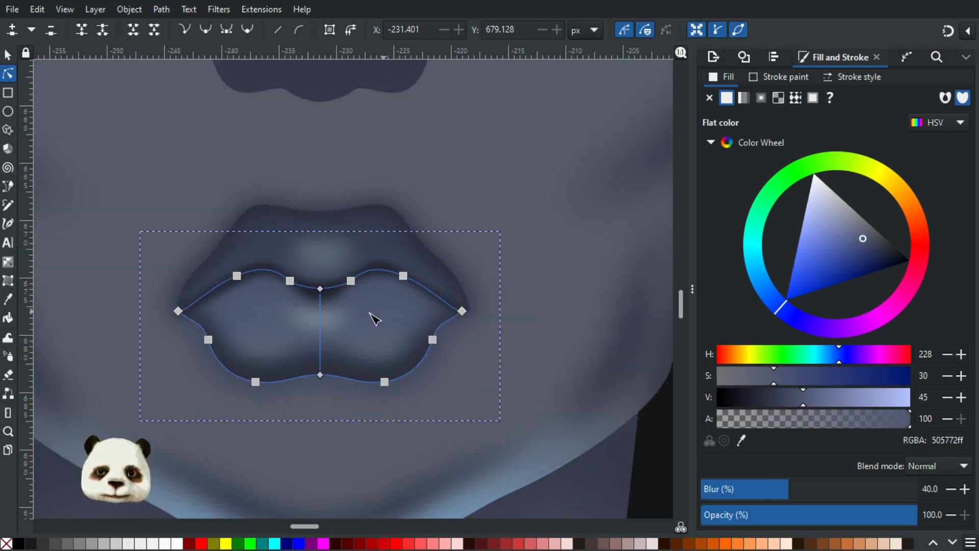
click(7, 55)
drag(396, 305, 375, 160)
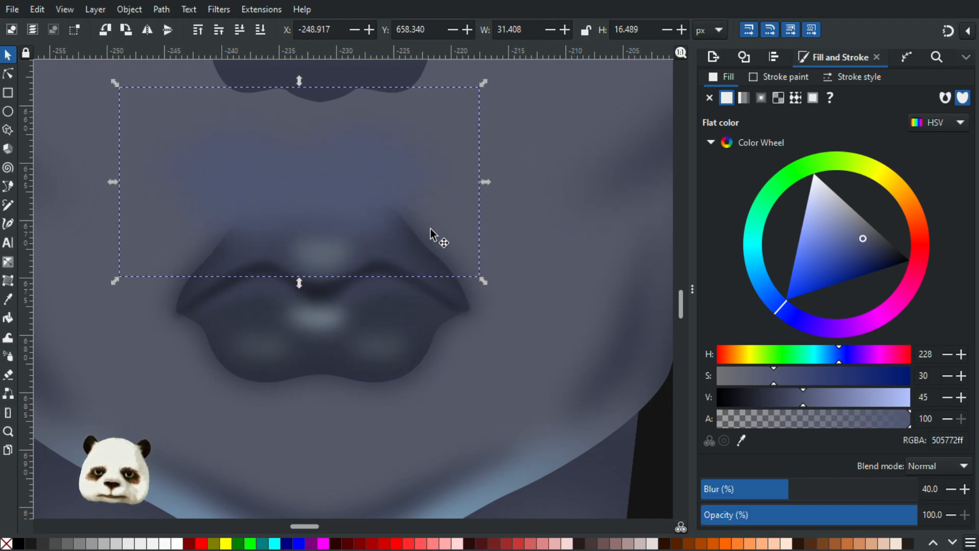
key(ctrl+z)
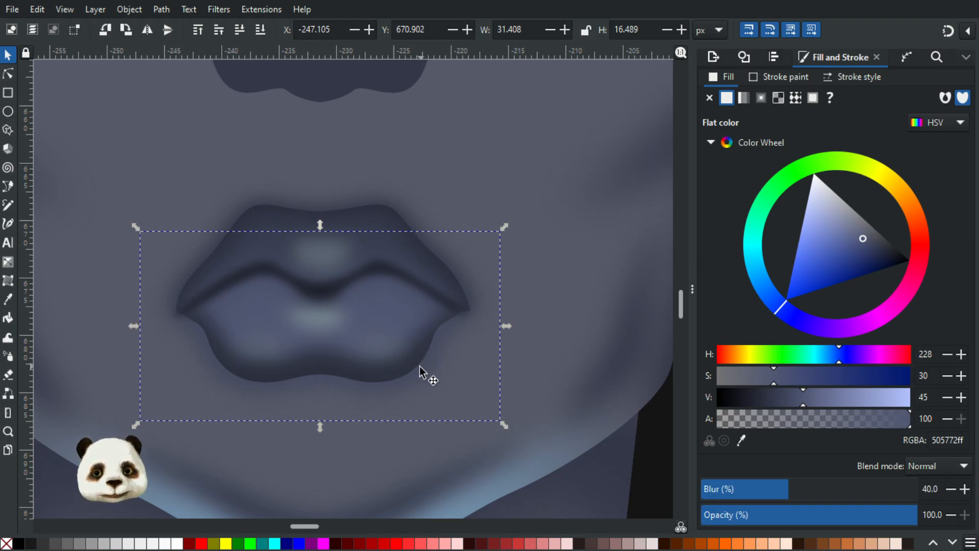
key(Escape)
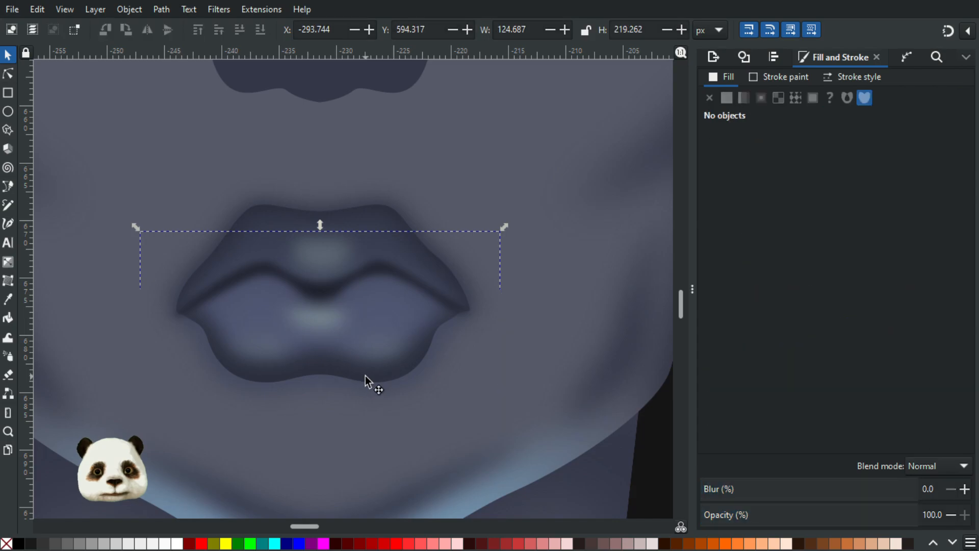
Select the lower lip's clipped shading group, try a 30% blur on it and settle on a blur of 20%.
click(357, 373)
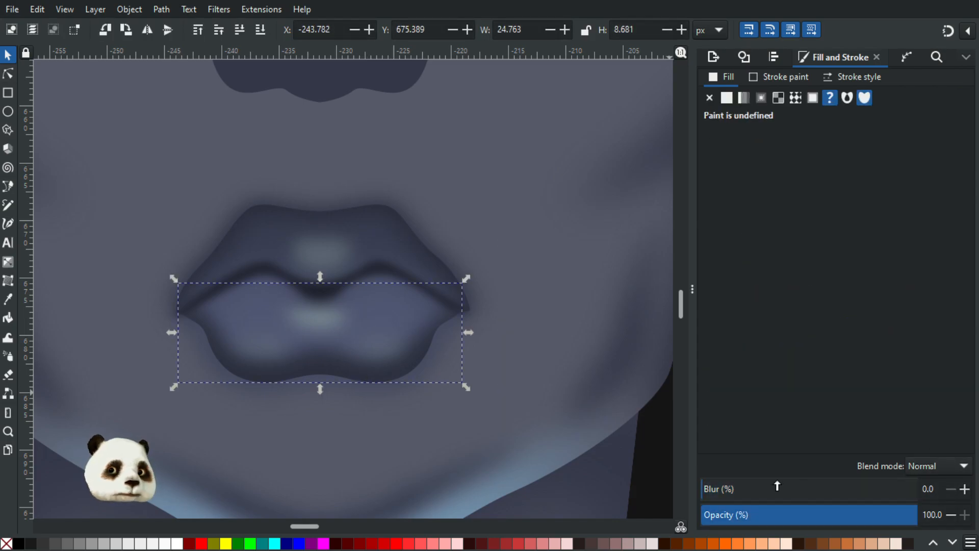
drag(722, 490, 779, 495)
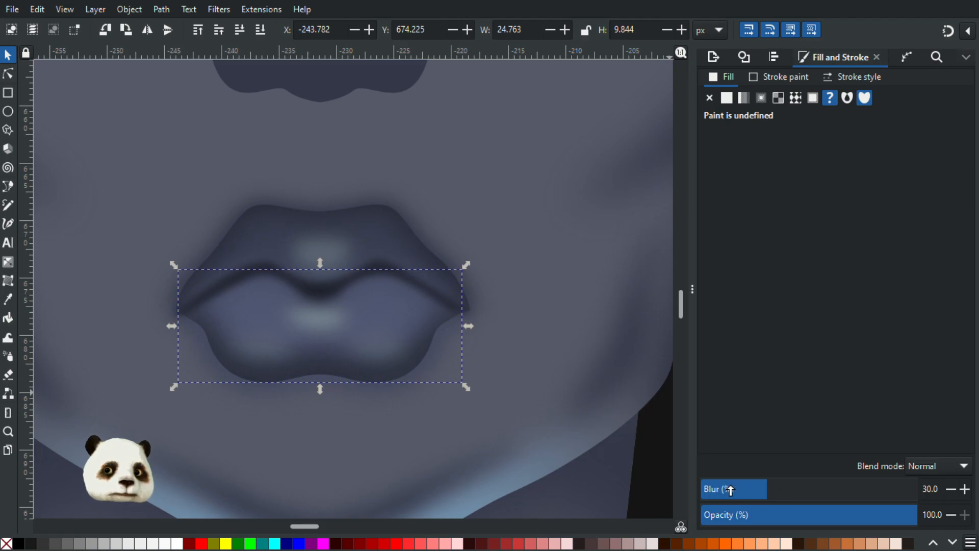
key(ctrl+z)
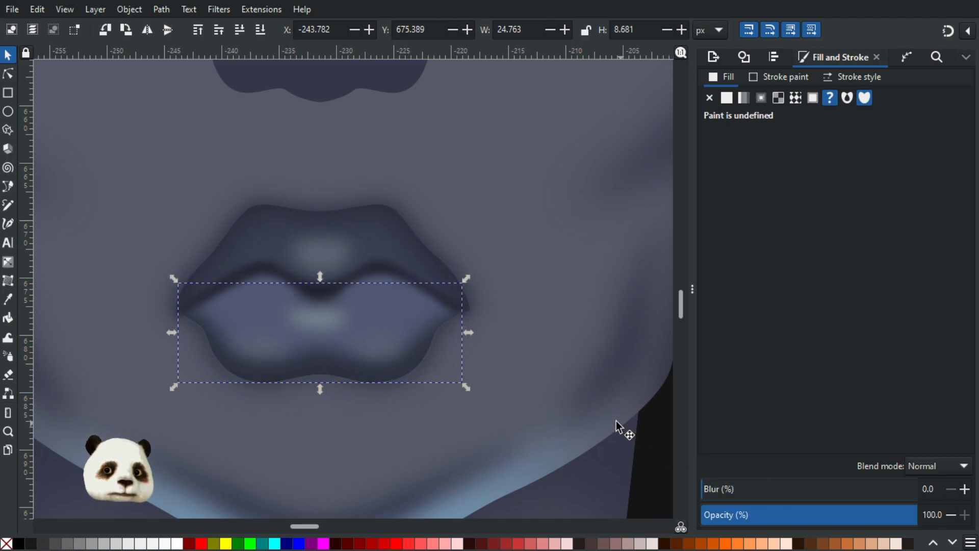
scroll(616, 421, down, 2)
click(745, 495)
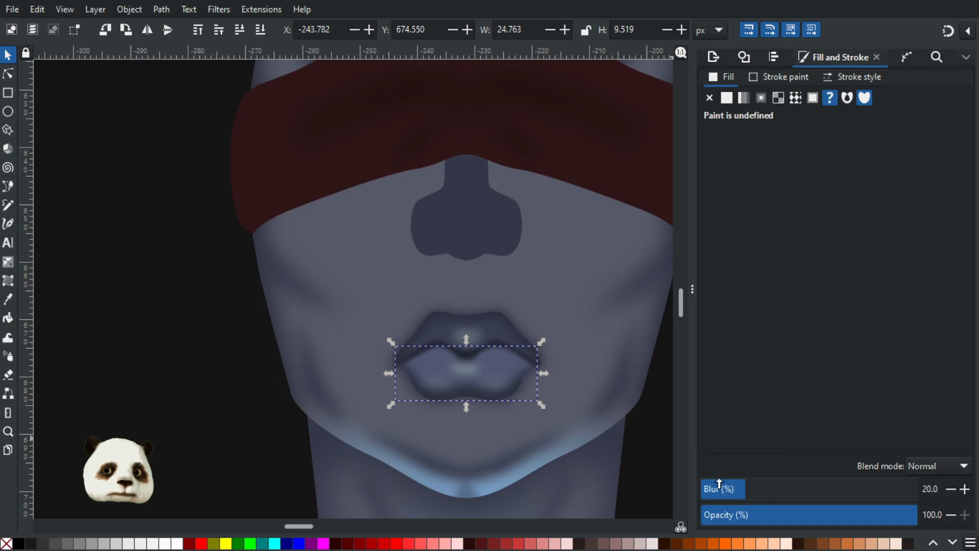
scroll(610, 424, up, 1)
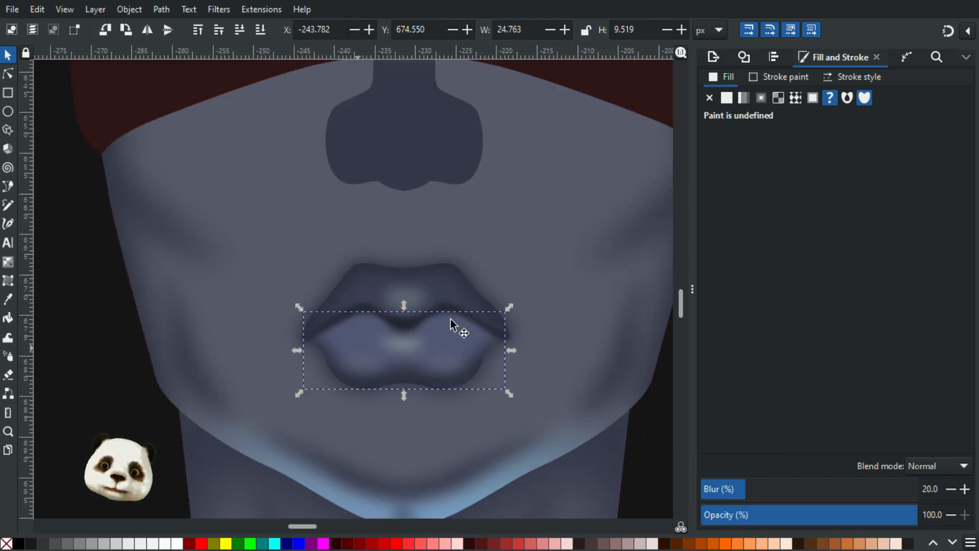
Start a Bézier path at the left mouth corner, curving along the top of the lower lip past its second peak.
scroll(421, 329, up, 4)
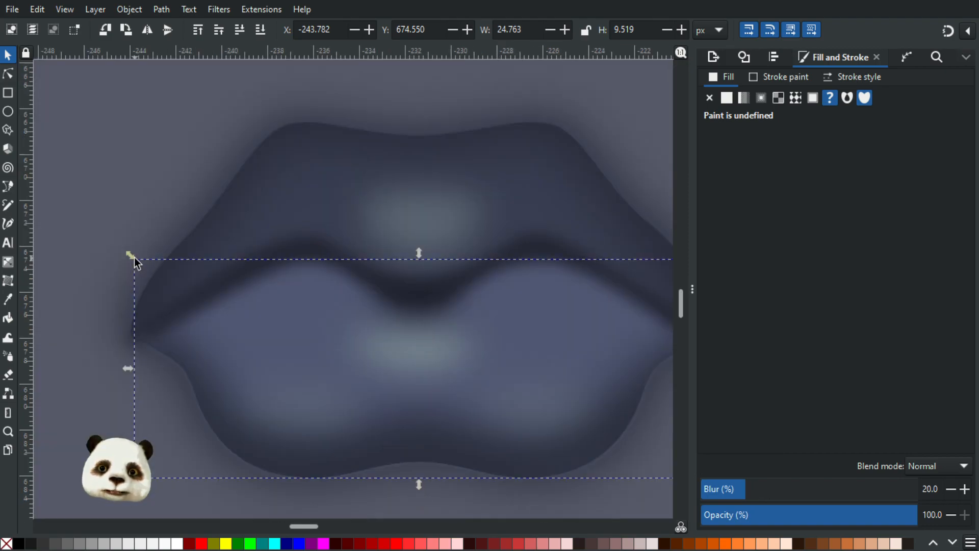
key(b)
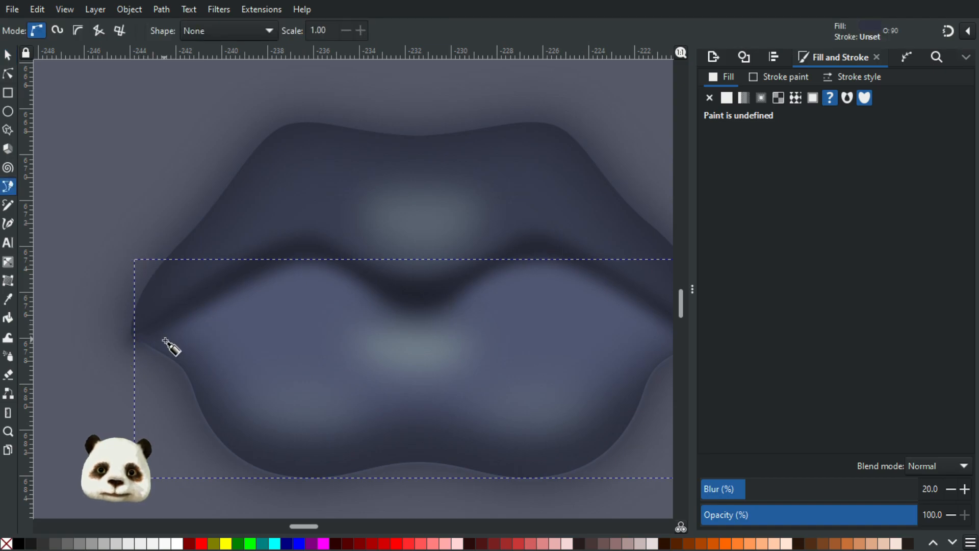
scroll(164, 328, down, 2)
scroll(169, 330, up, 1)
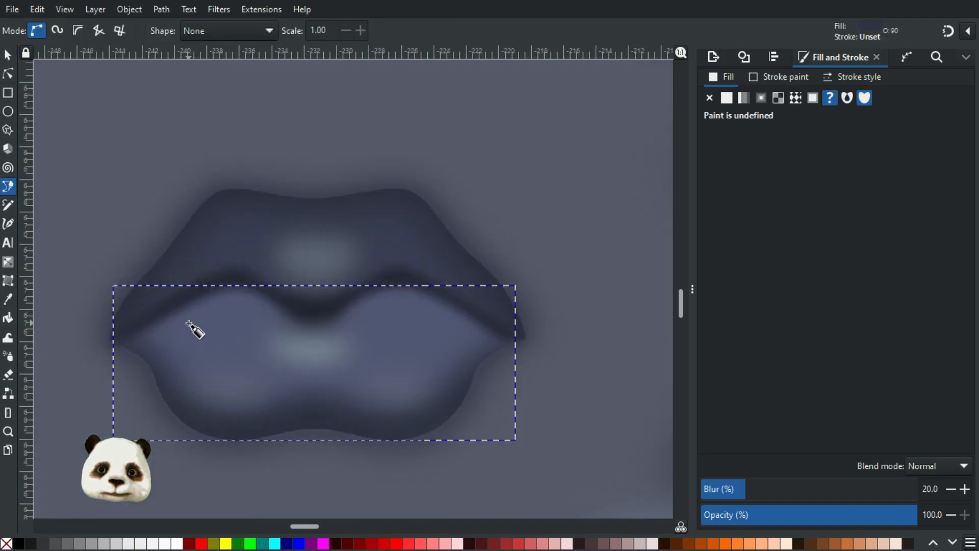
click(122, 344)
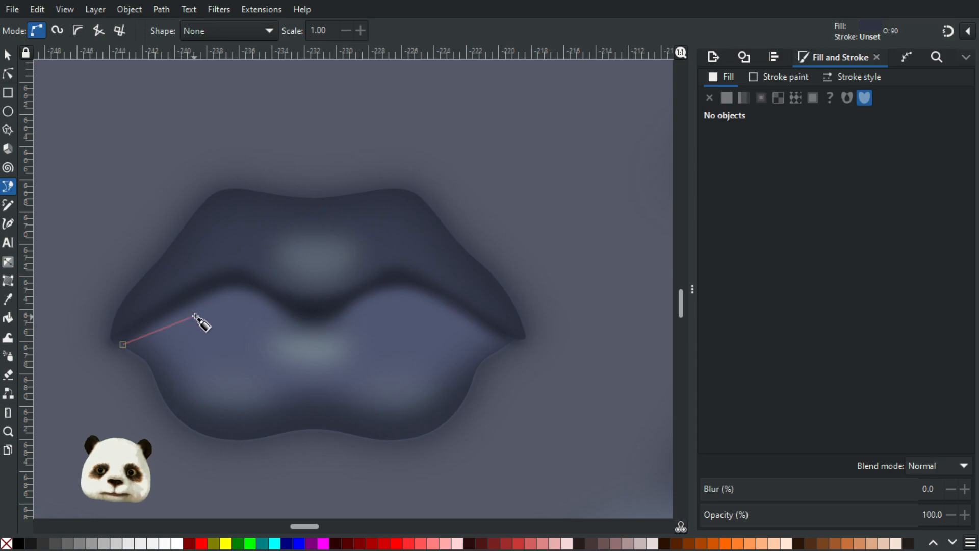
drag(203, 312, 293, 331)
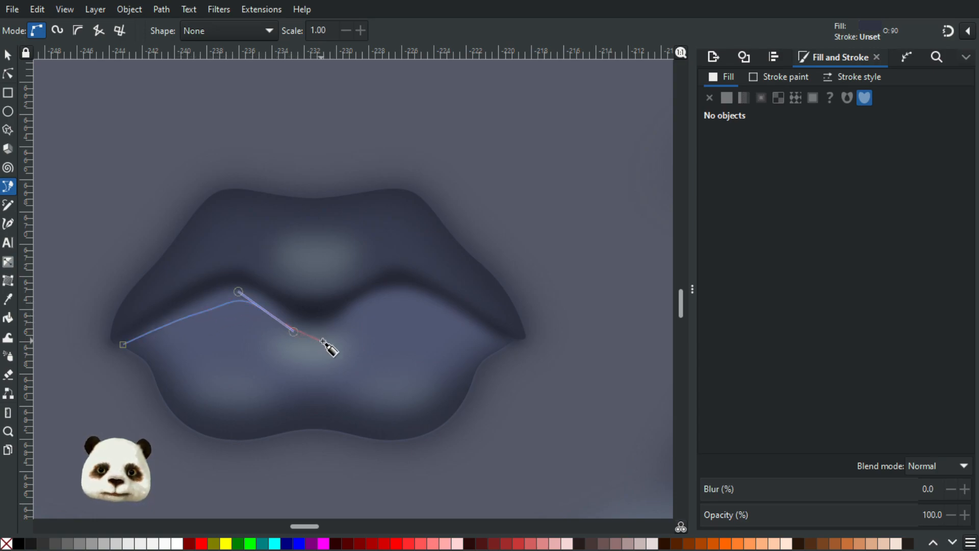
drag(280, 336, 314, 335)
key(ctrl+z)
drag(361, 311, 394, 295)
key(ctrl+z)
drag(349, 325, 422, 306)
key(ctrl+z)
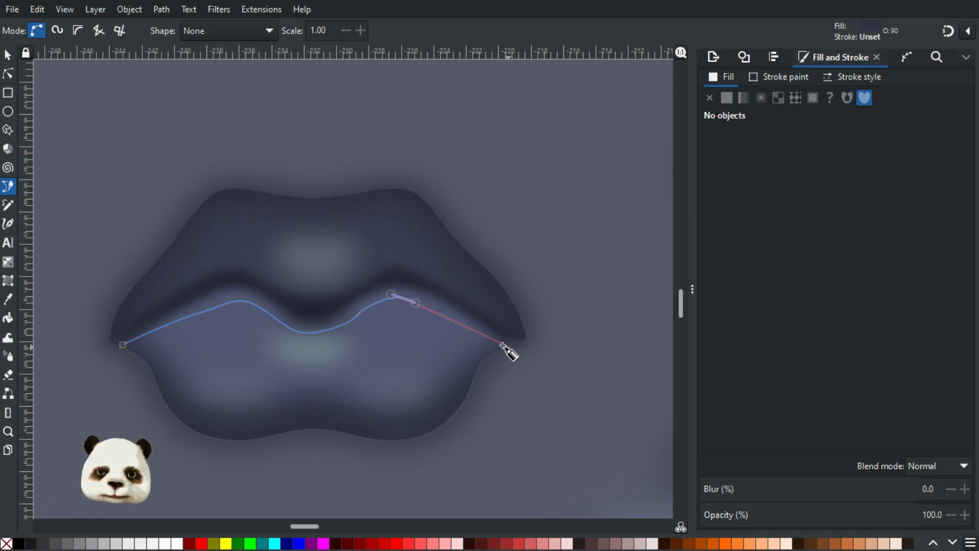
Continue the path around the right mouth corner and back along the upper lip's lower edge, close it and open it for node editing.
drag(511, 345, 479, 313)
drag(399, 279, 384, 281)
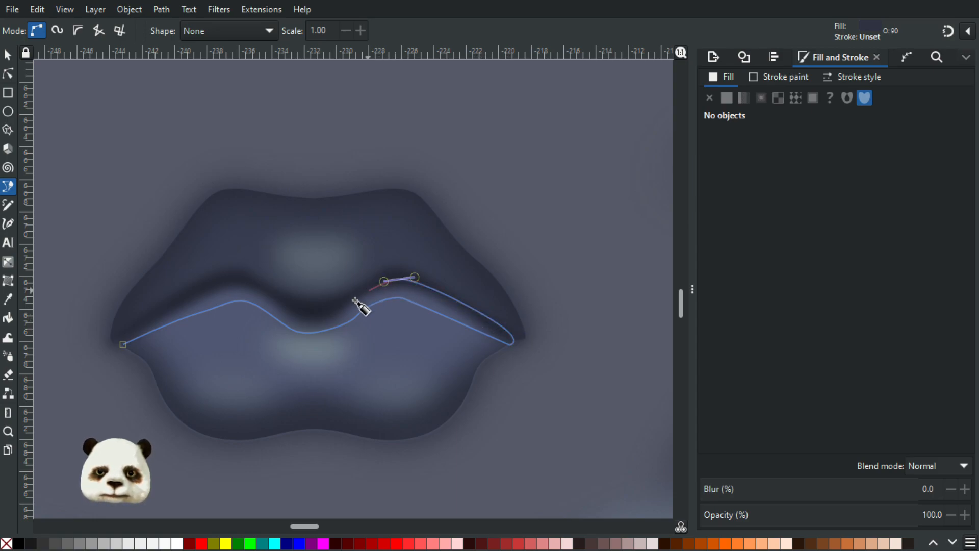
drag(332, 312, 199, 293)
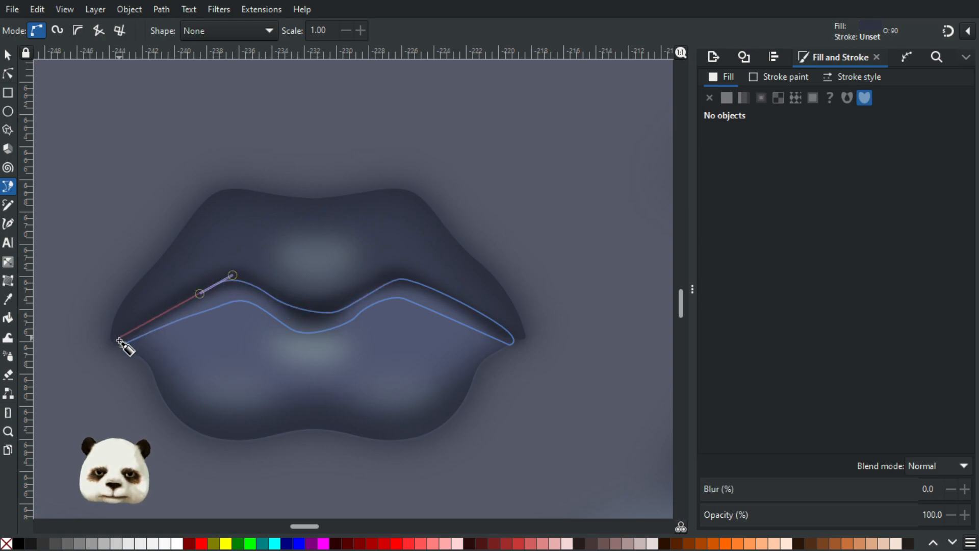
drag(116, 340, 153, 352)
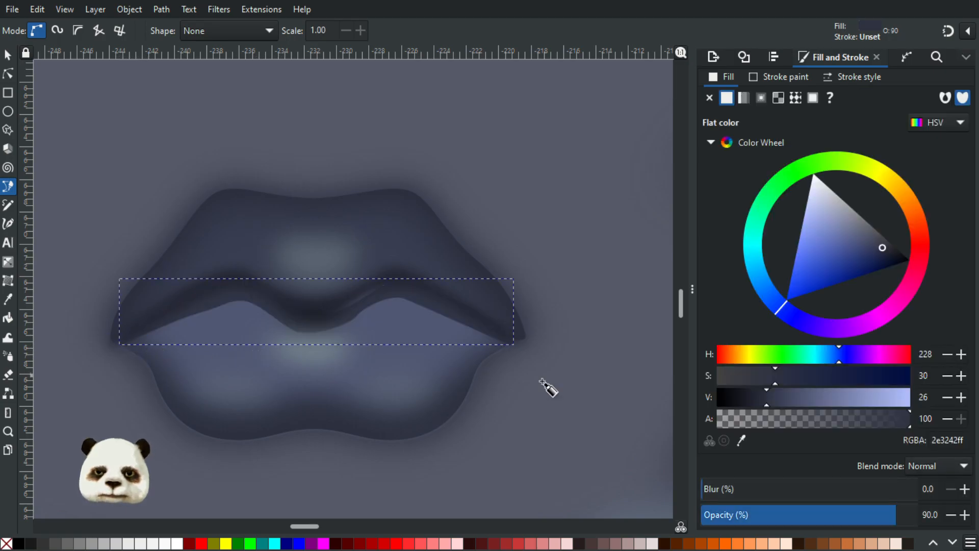
click(9, 75)
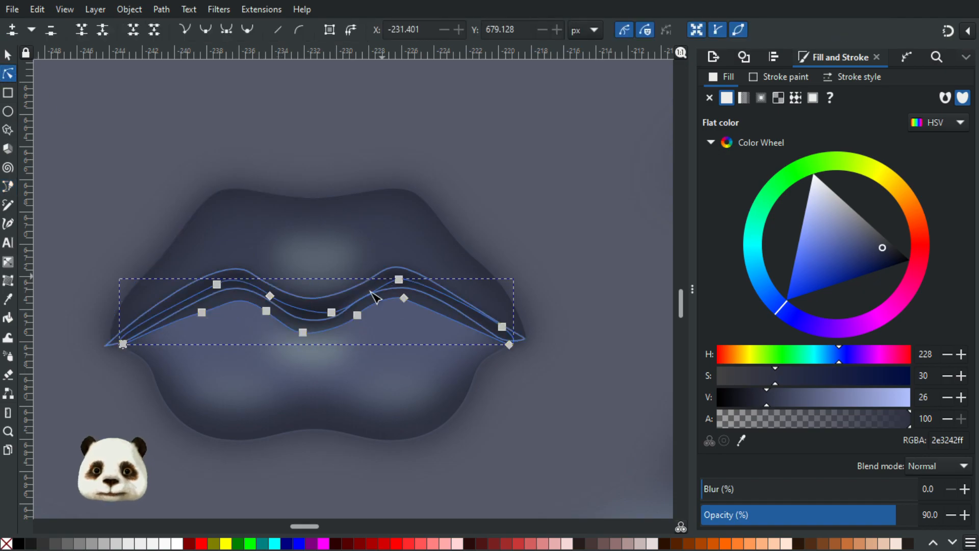
Reshape the mouth-line shadow by extending its right peak's inner handle and shifting the lower edge's central dip and neighbouring node slightly right.
click(399, 280)
drag(382, 283, 372, 282)
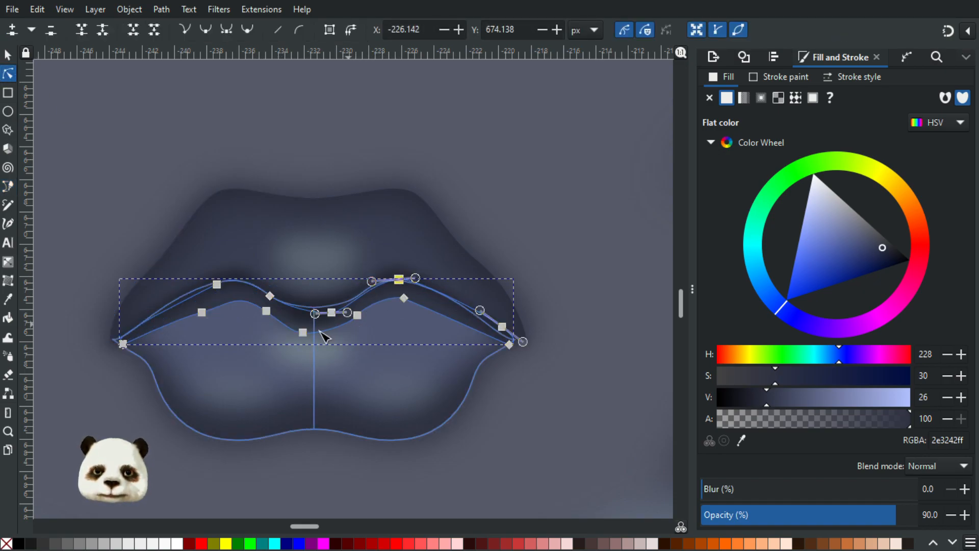
drag(307, 336, 315, 338)
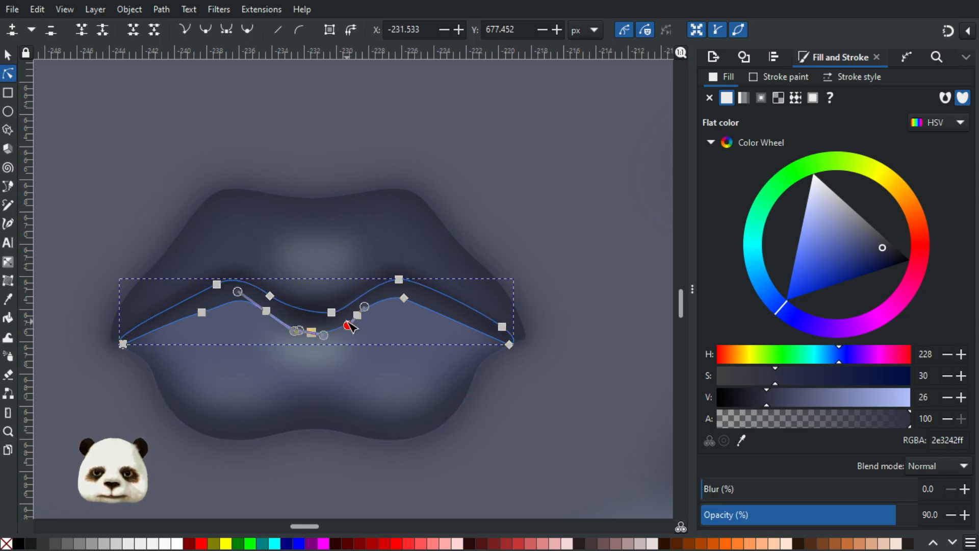
drag(366, 322, 367, 324)
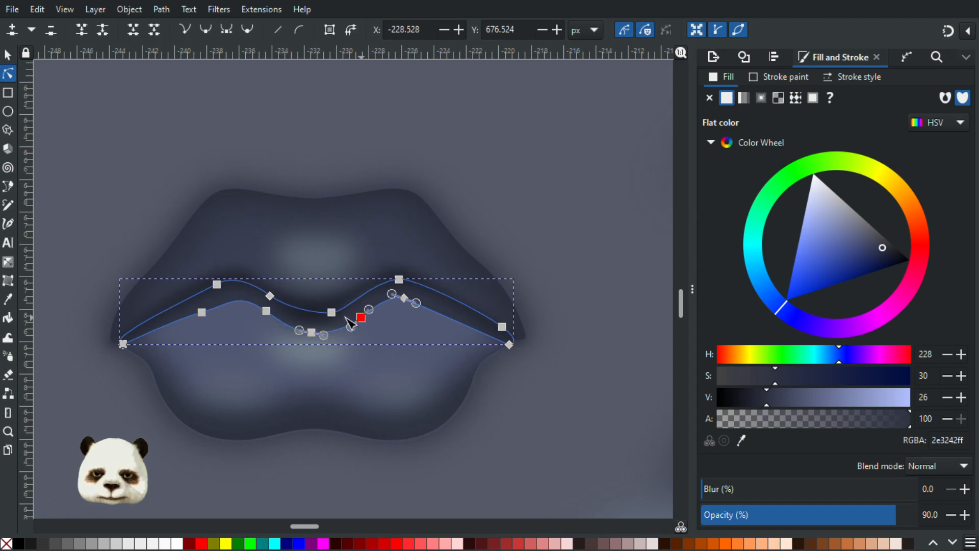
click(8, 55)
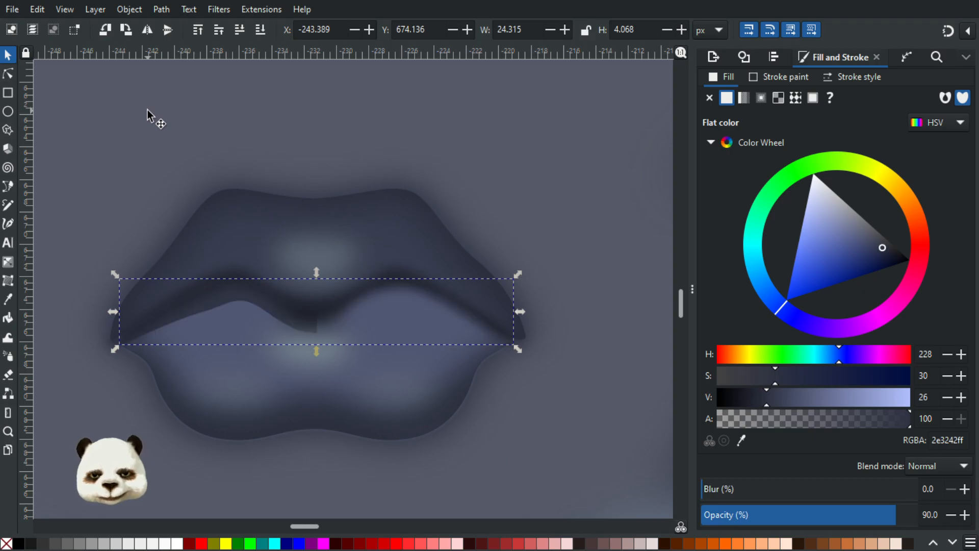
Even out the shadow's upper edge by nudging its central dip node left and lengthening the right peak's inner handle.
click(8, 73)
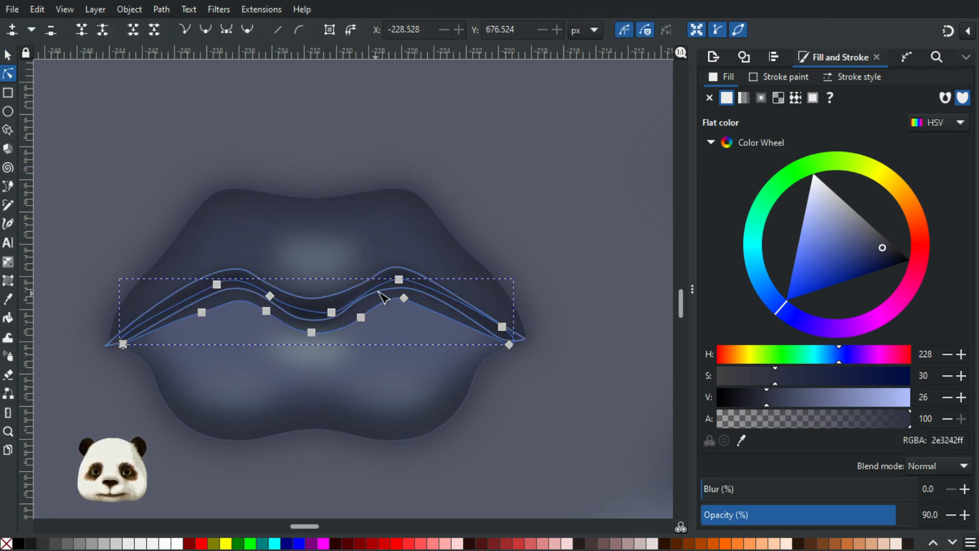
click(331, 312)
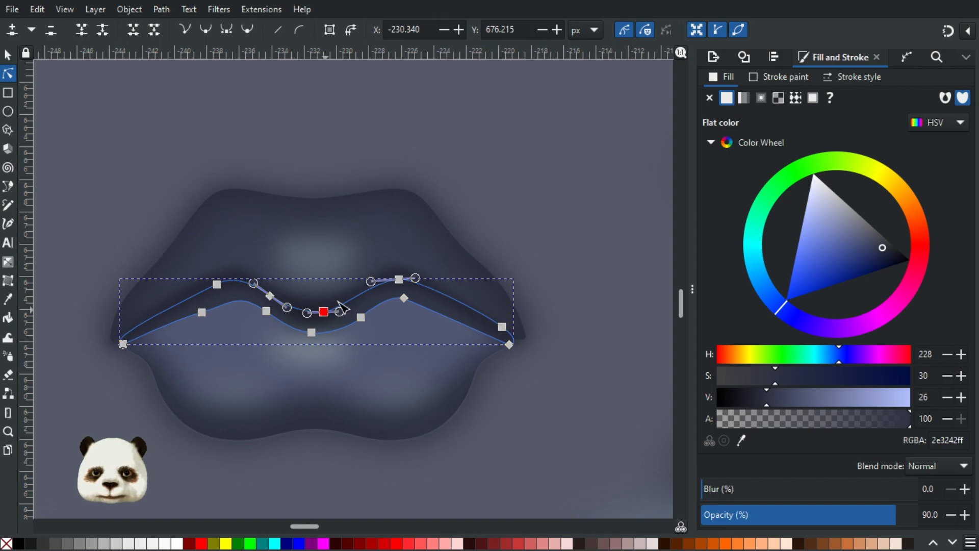
drag(372, 280, 360, 284)
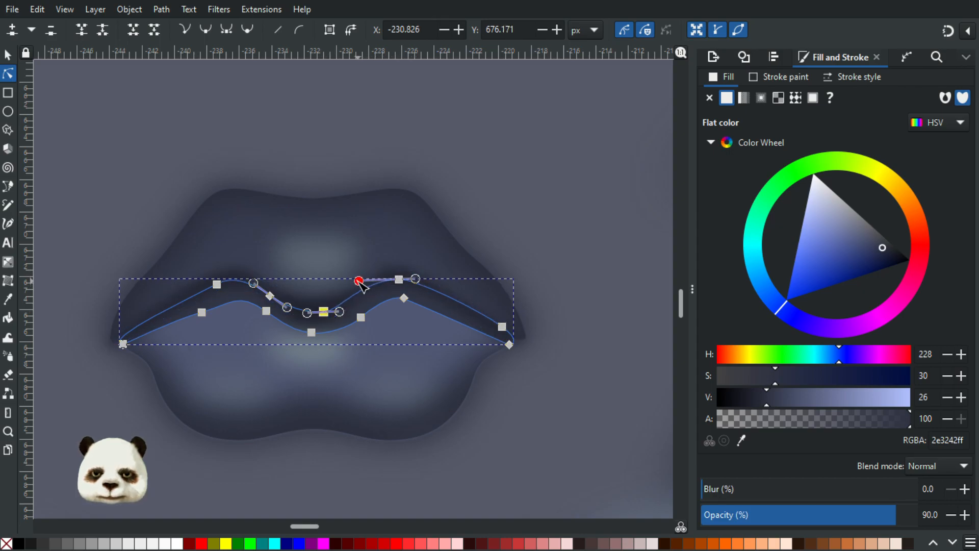
Select the mouth-line shadow as an object and set its blur to 30%.
click(8, 55)
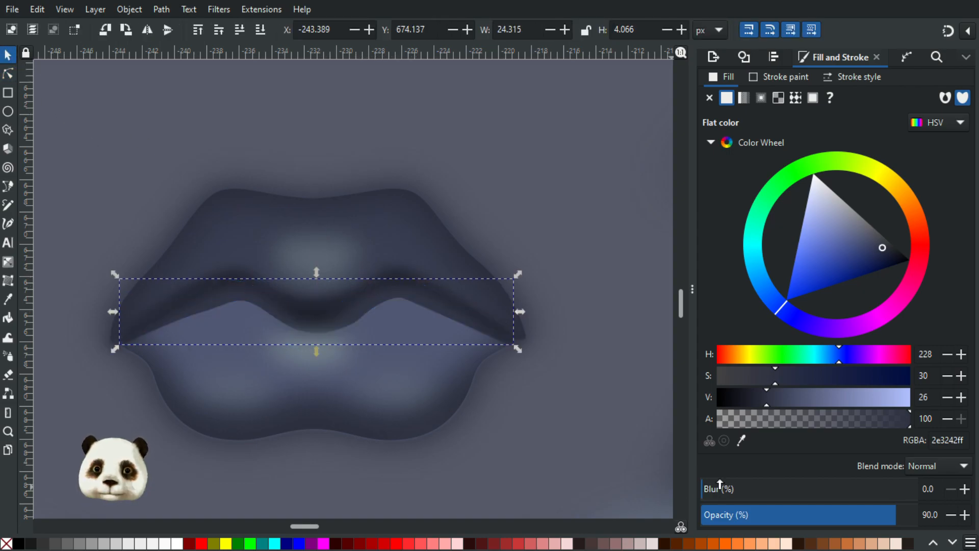
click(746, 487)
click(766, 489)
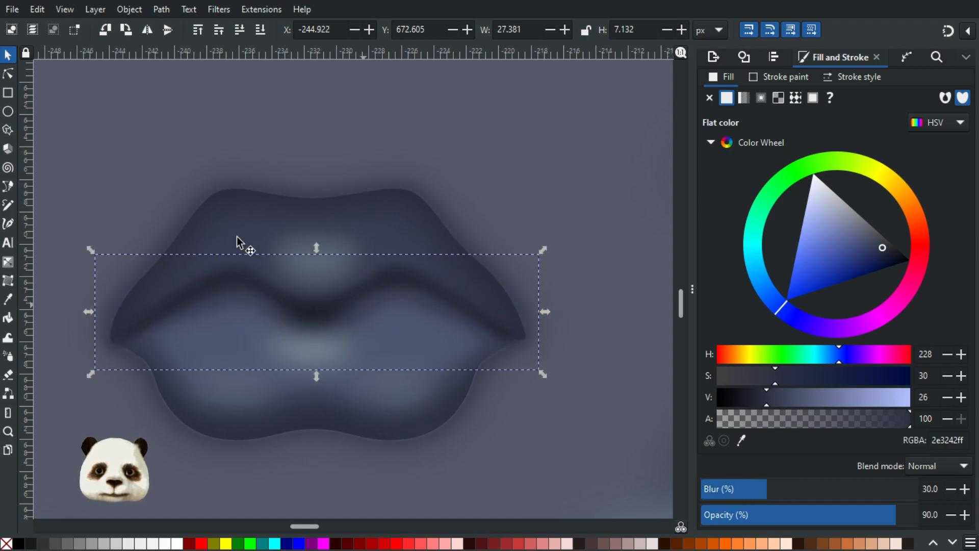
Lower the nodes along the bottom edge of the blurred shadow path between the lips.
click(7, 74)
drag(201, 313, 202, 321)
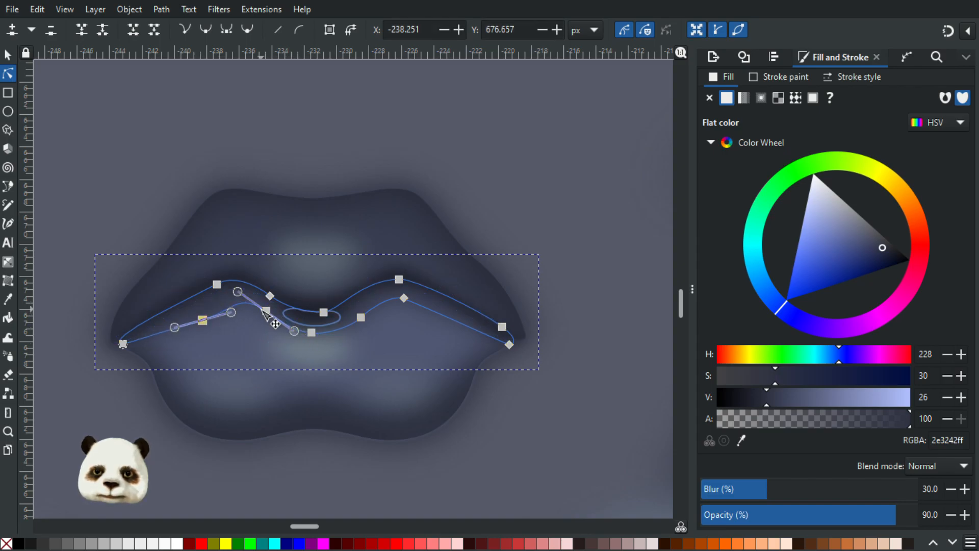
drag(266, 311, 319, 346)
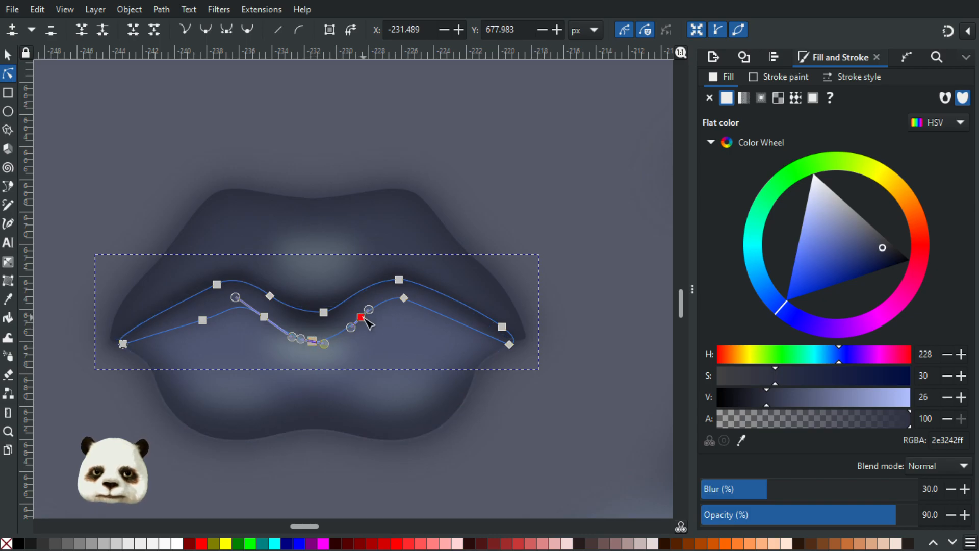
drag(368, 322, 410, 313)
click(625, 208)
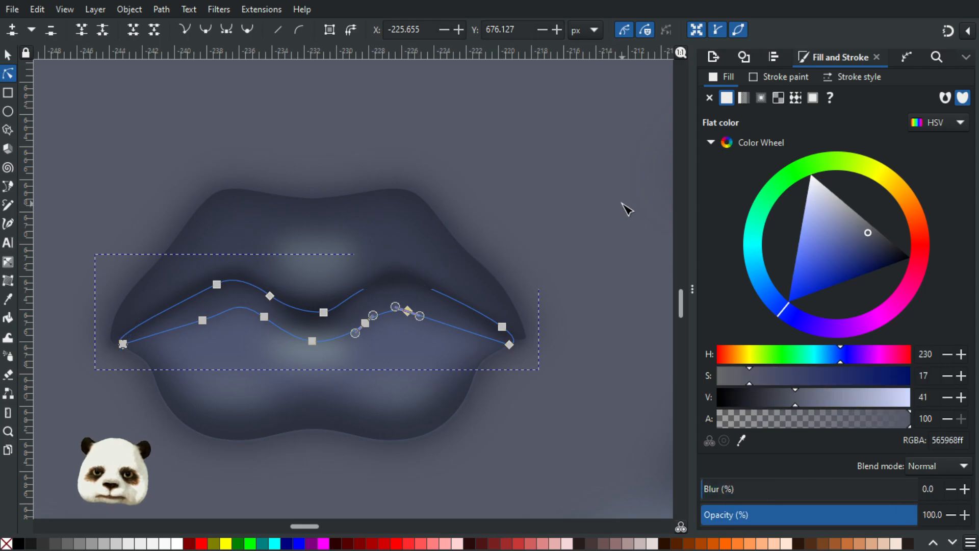
scroll(635, 219, down, 3)
scroll(649, 226, down, 2)
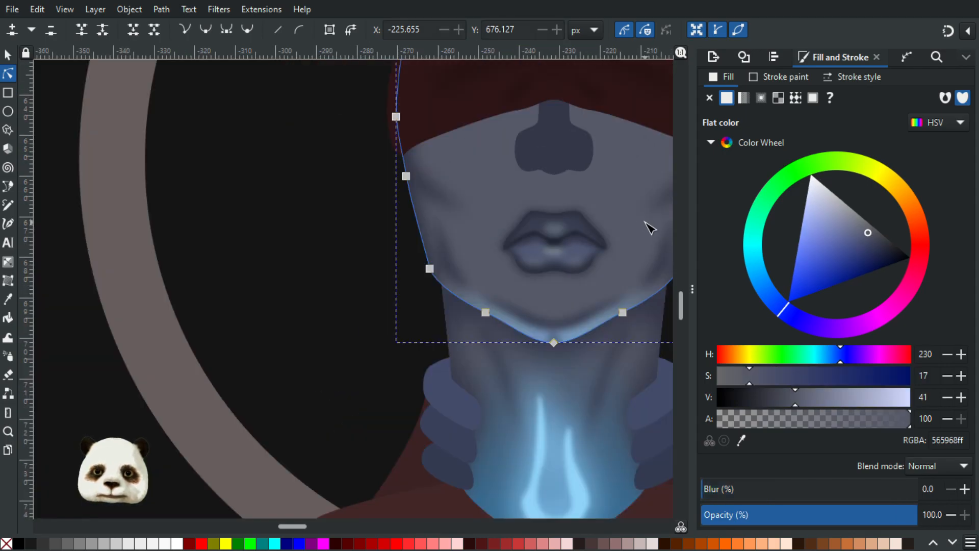
scroll(587, 250, up, 4)
Add a node near each mouth corner on the lip-line shadow's lower edge, pull both down, and raise the shadow's opacity to the maximum.
click(306, 295)
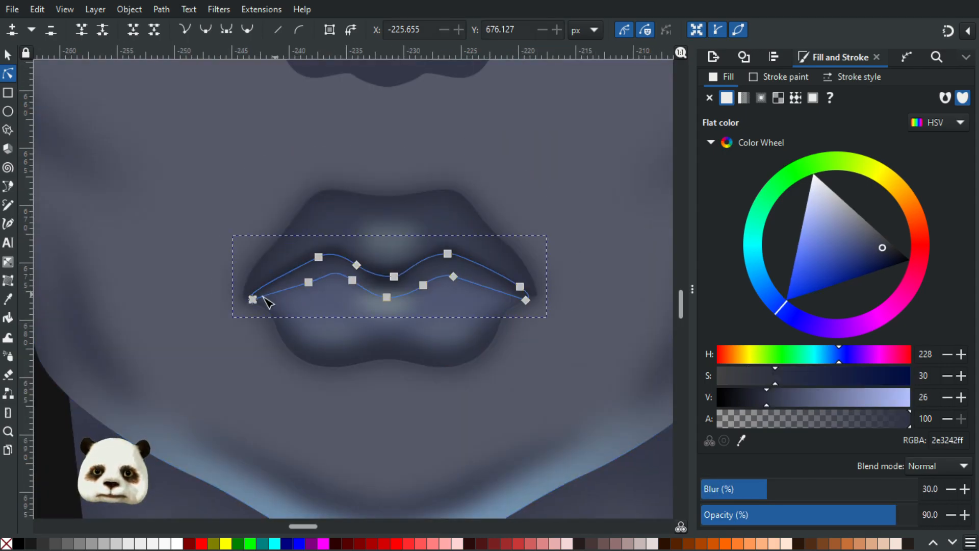
double_click(280, 291)
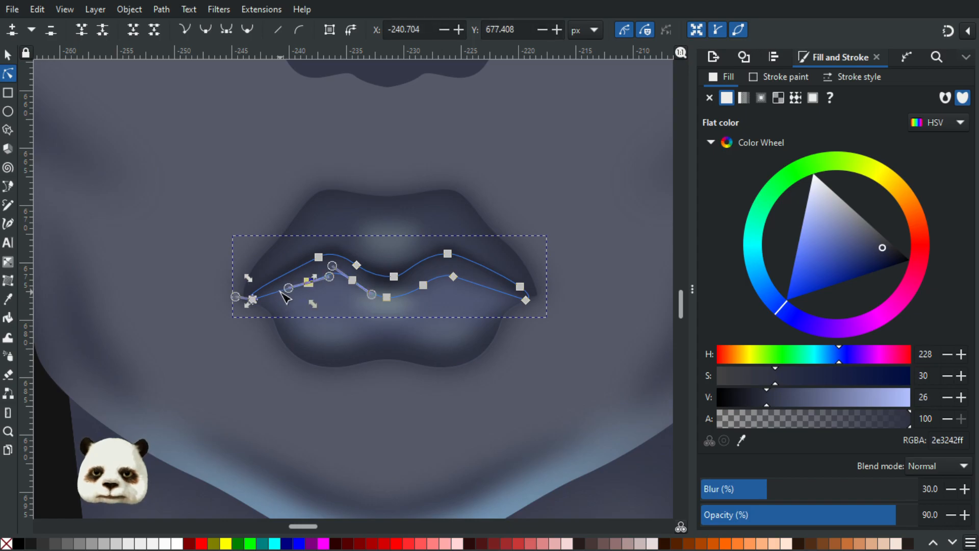
drag(280, 291, 277, 299)
double_click(500, 291)
drag(500, 291, 501, 299)
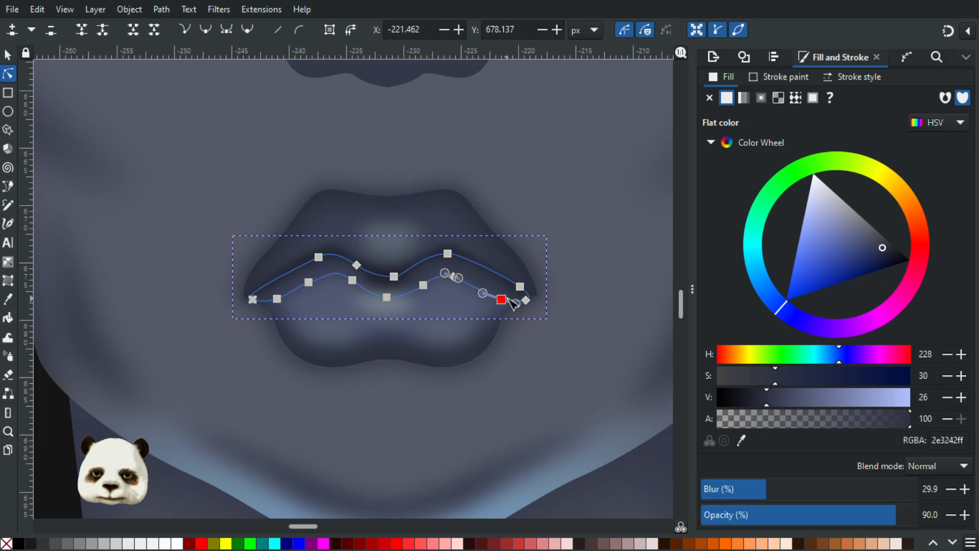
drag(906, 514, 955, 514)
click(608, 356)
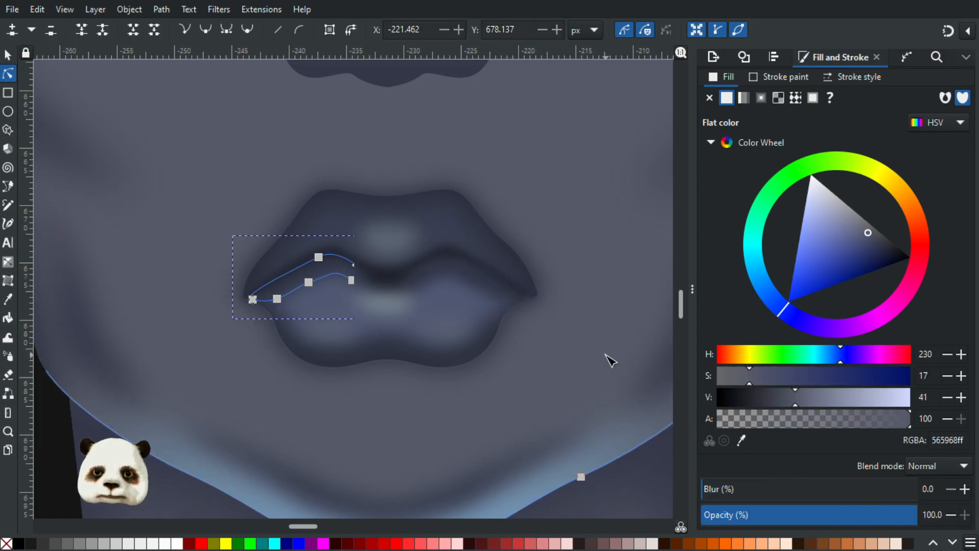
Examine the mouth shading against the whole figure and in close-up.
scroll(615, 356, down, 2)
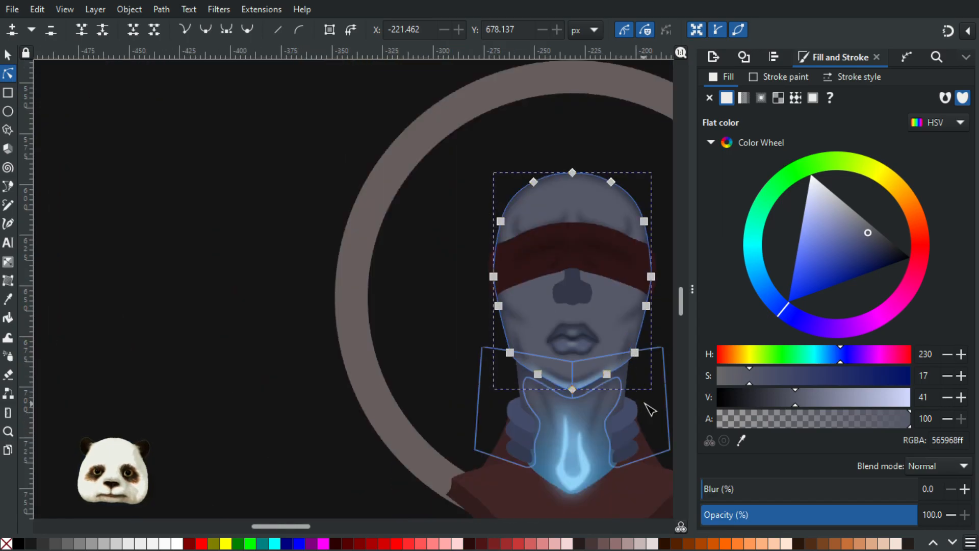
drag(299, 346, 158, 318)
scroll(155, 318, down, 1)
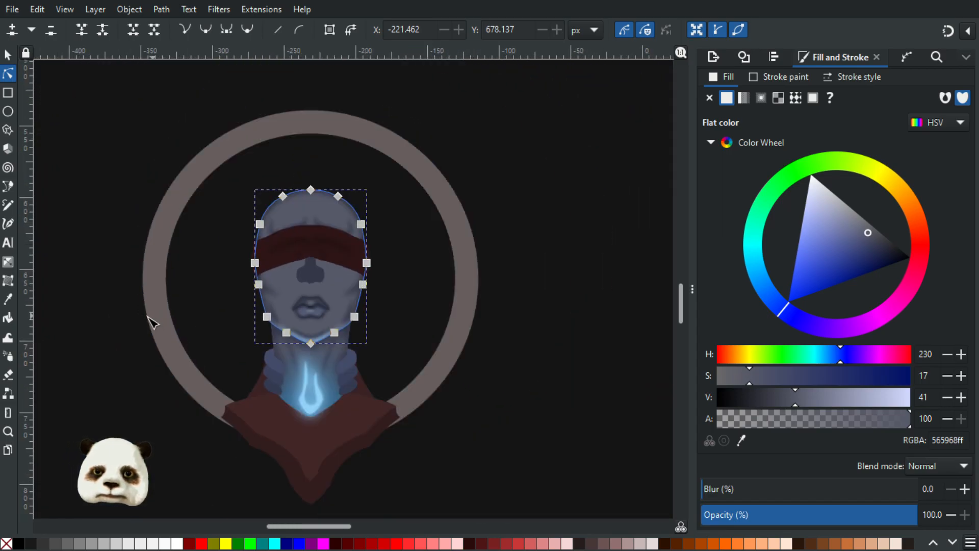
scroll(181, 321, up, 1)
scroll(505, 352, up, 3)
drag(367, 328, 553, 350)
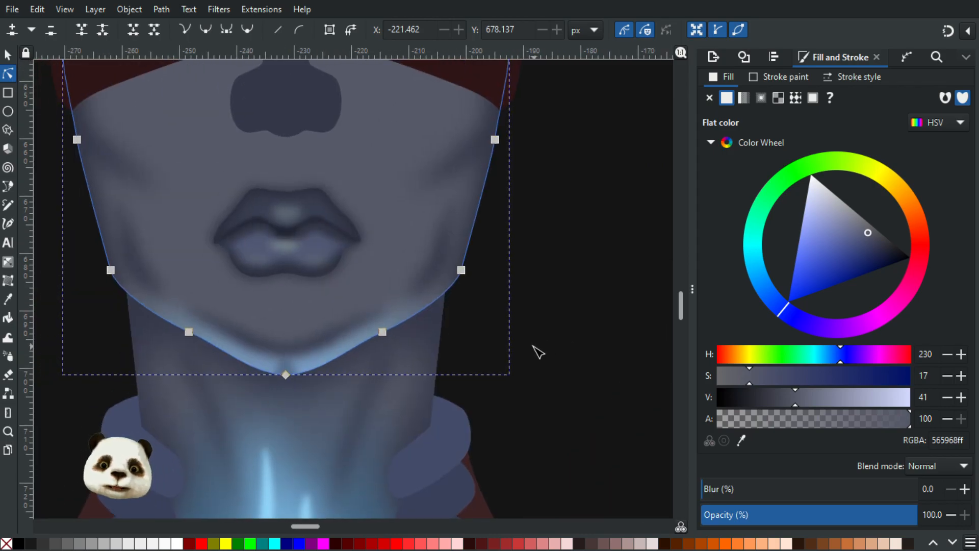
key(s)
scroll(273, 189, up, 1)
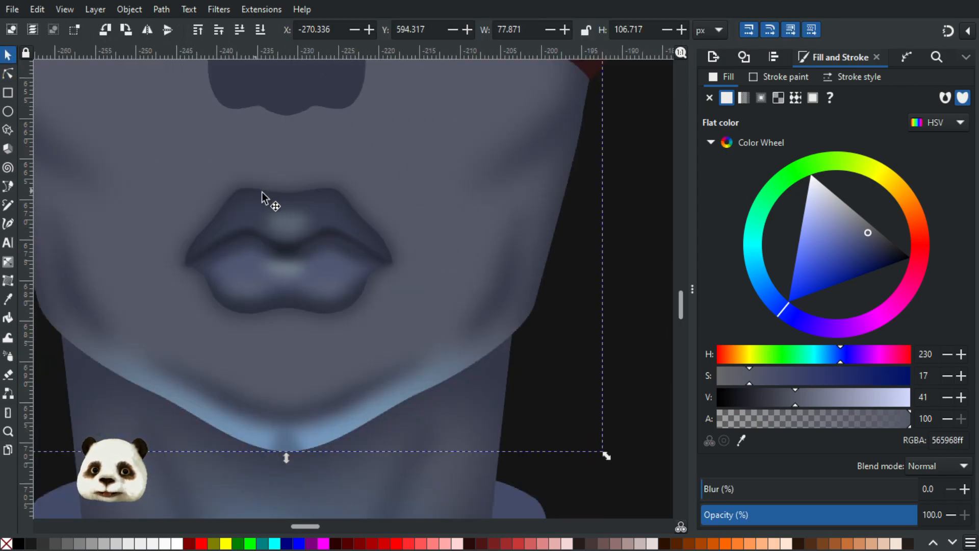
Try pulling the upper lip's stacked shading shapes aside and undo the moves.
click(372, 221)
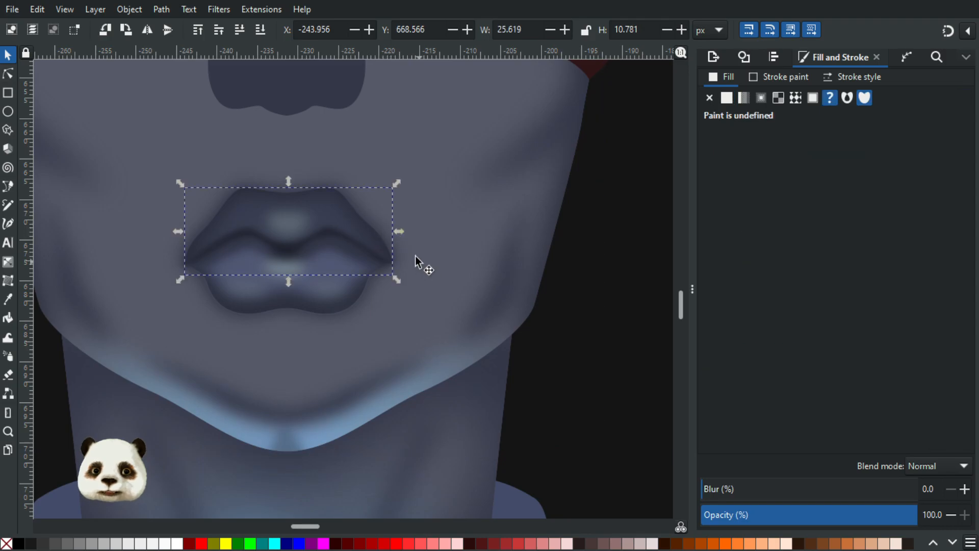
key(n)
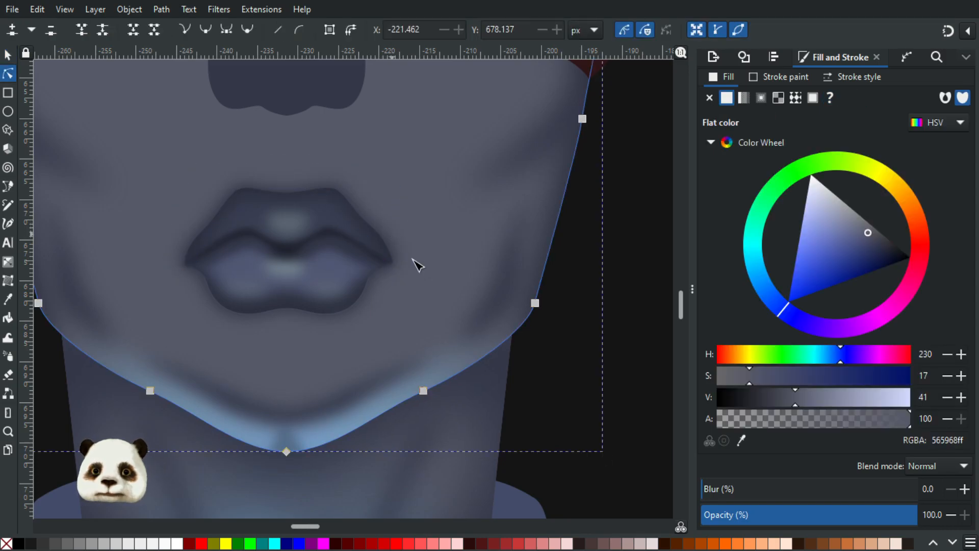
click(7, 57)
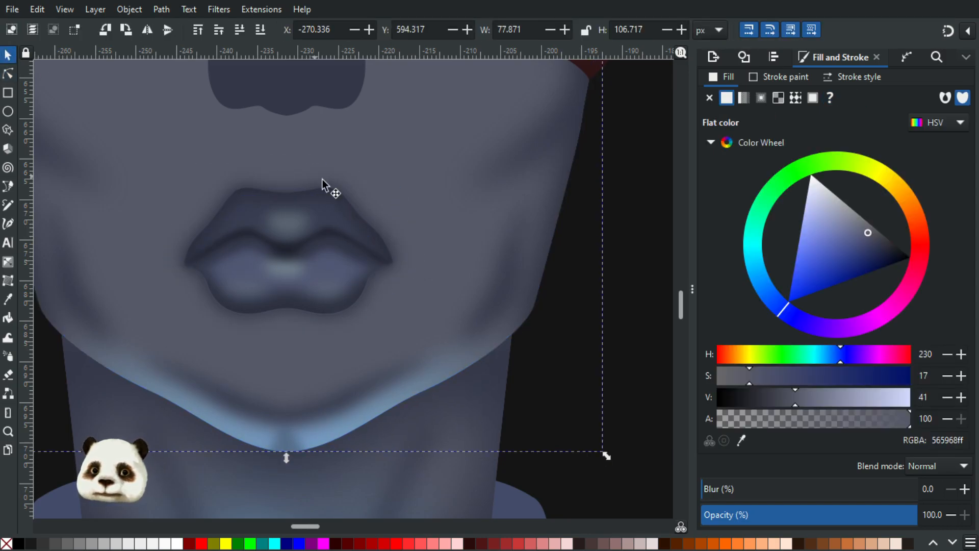
alt+click(337, 209)
alt+click(340, 211)
alt+click(343, 211)
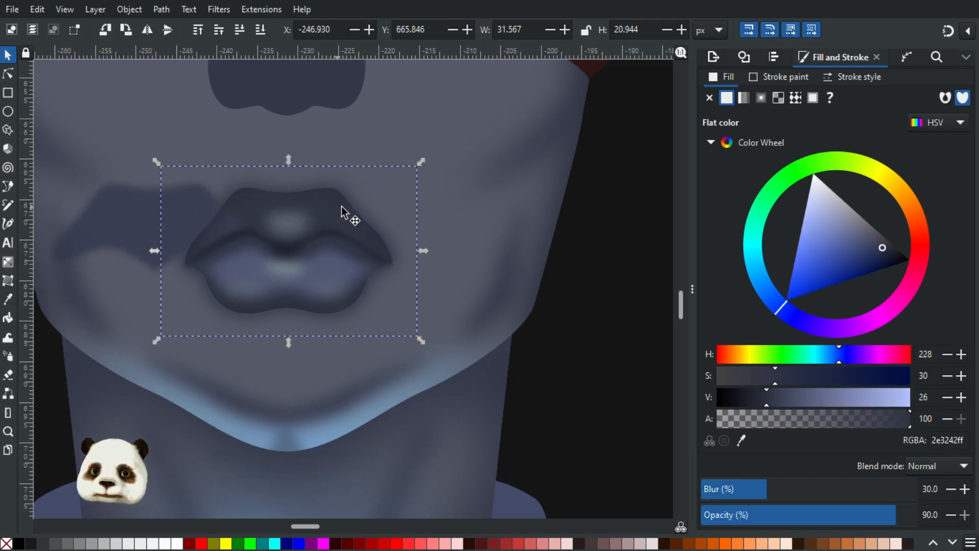
alt+click(232, 201)
alt+click(339, 209)
alt+click(339, 204)
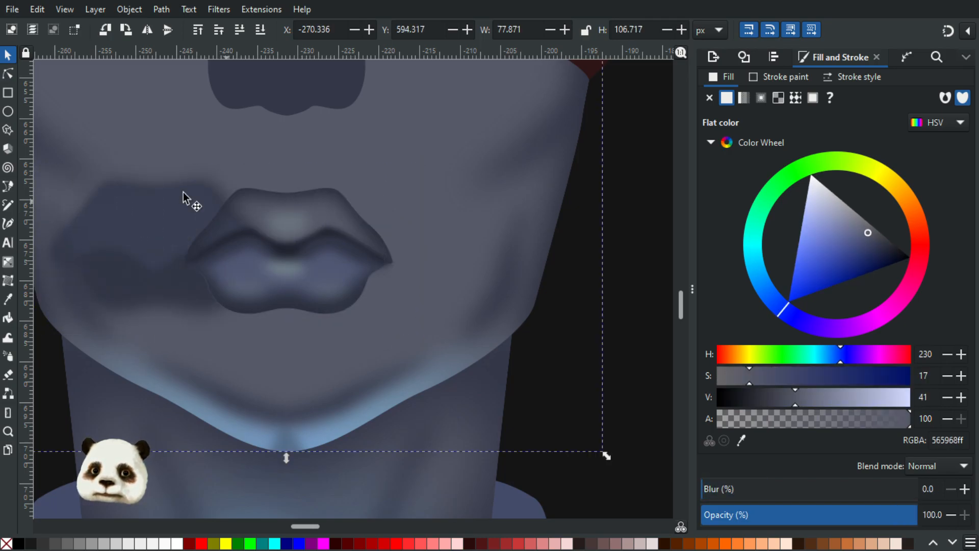
alt+click(228, 194)
key(ctrl+z)
key(ctrl+z)
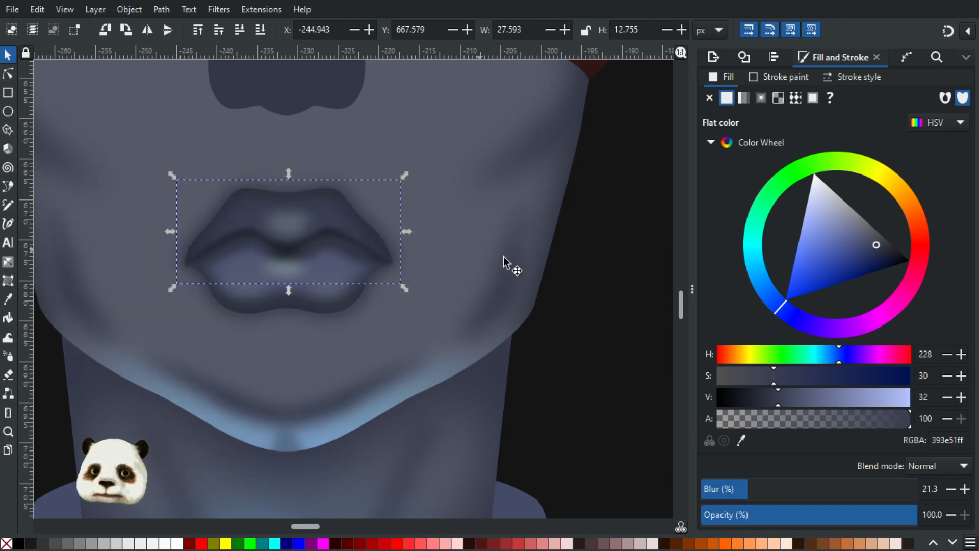
Try a hue of 220 and a blur of 40% on the upper lip's shading, and check it against the figure.
drag(782, 312, 774, 301)
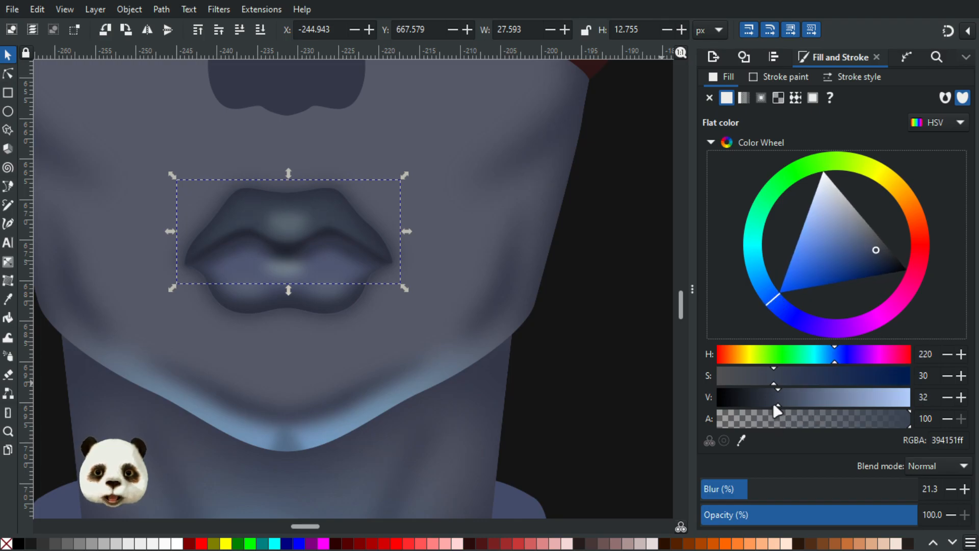
click(781, 489)
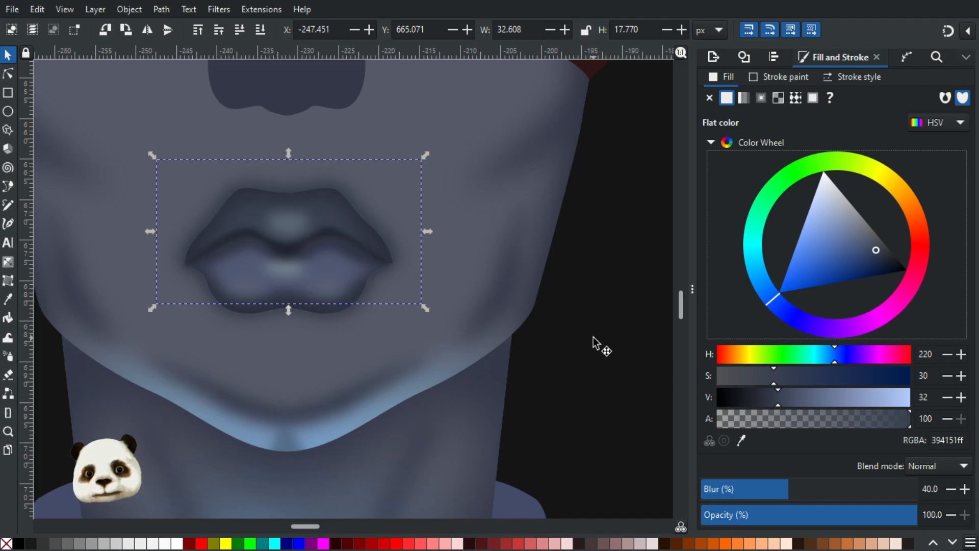
key(Escape)
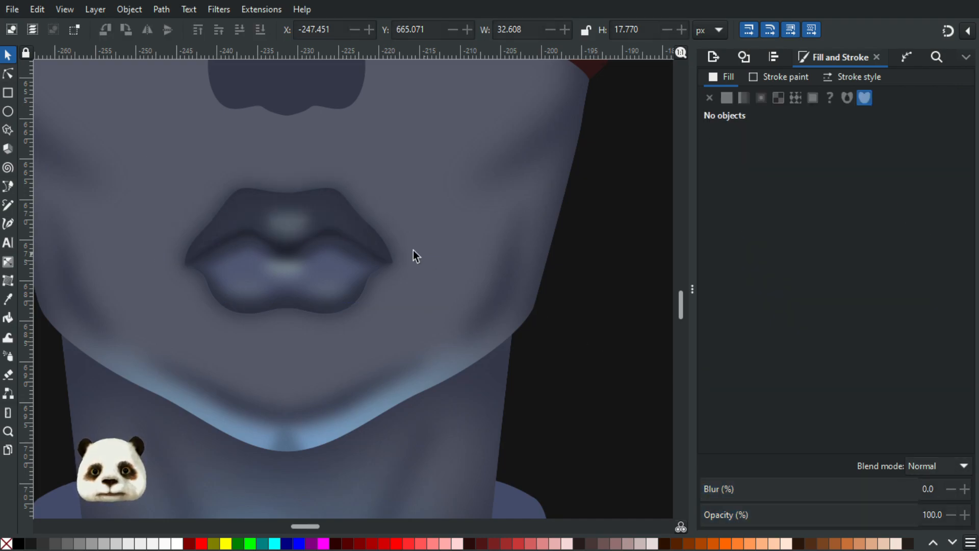
scroll(415, 249, down, 2)
scroll(339, 257, down, 1)
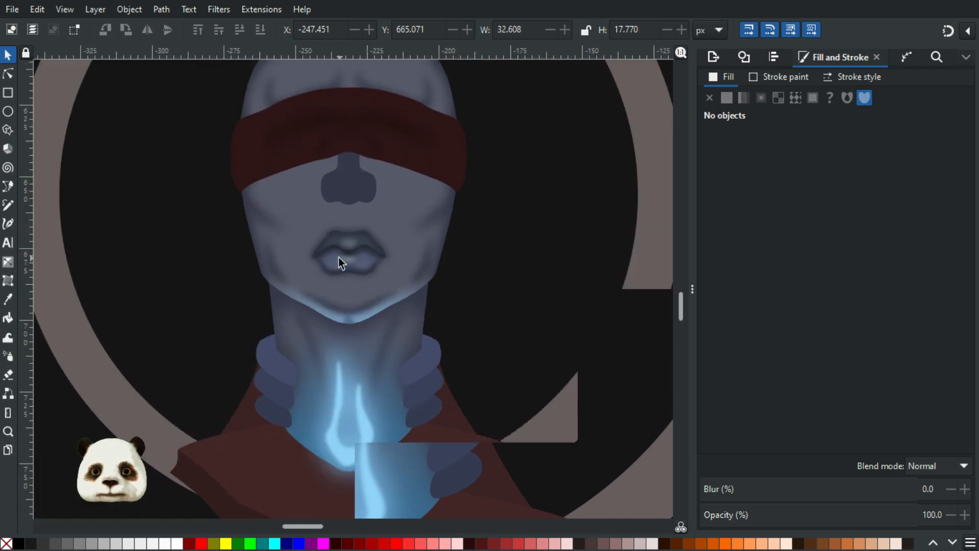
Move the upper lip's blurred shading aside and back into place, and set its hue to 232 and its blur to 20%.
scroll(335, 248, up, 4)
click(471, 219)
drag(464, 220, 197, 170)
scroll(258, 160, down, 2)
scroll(301, 240, up, 4)
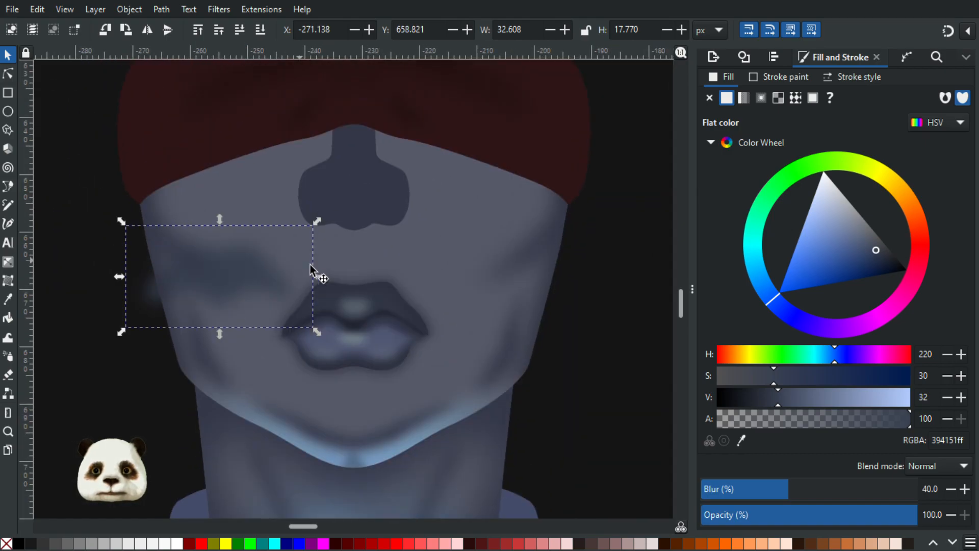
drag(309, 268, 441, 302)
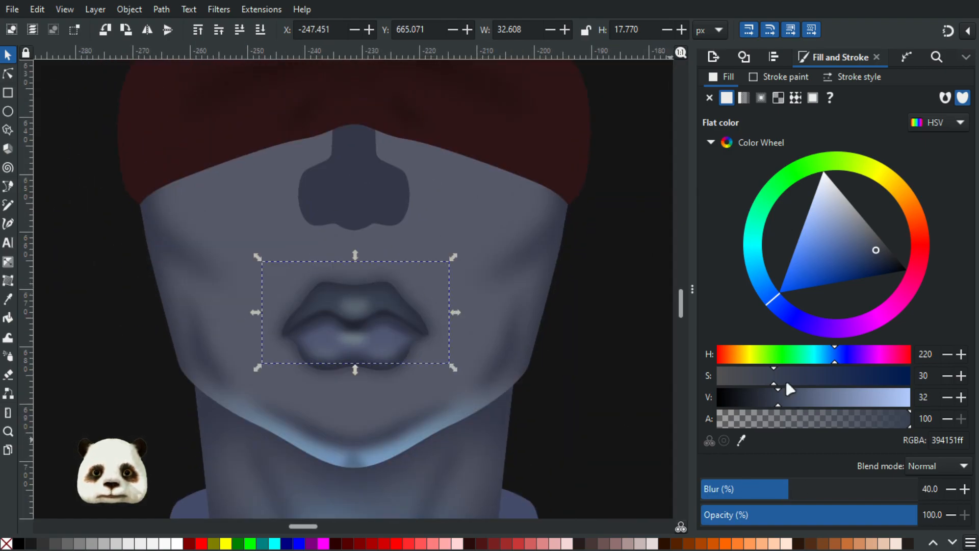
drag(777, 301, 785, 312)
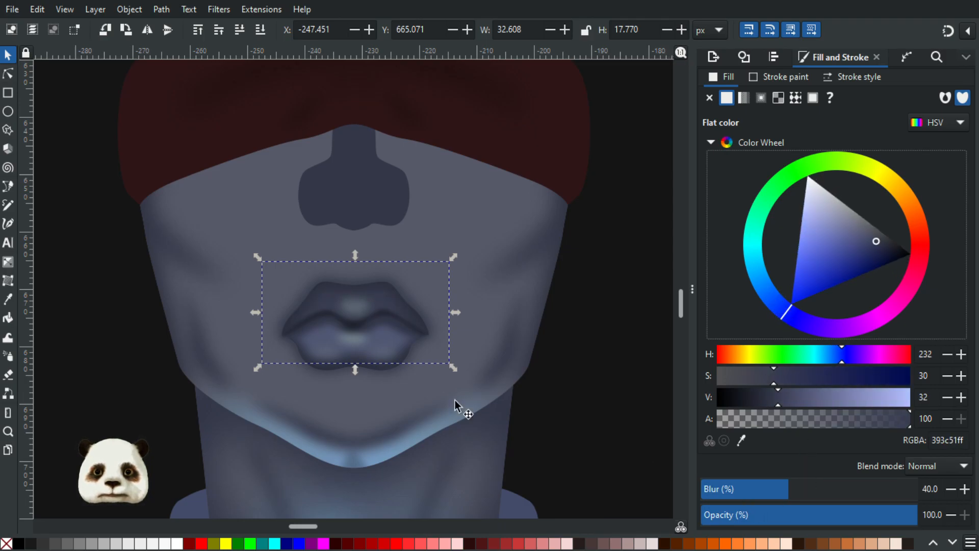
drag(758, 493, 748, 489)
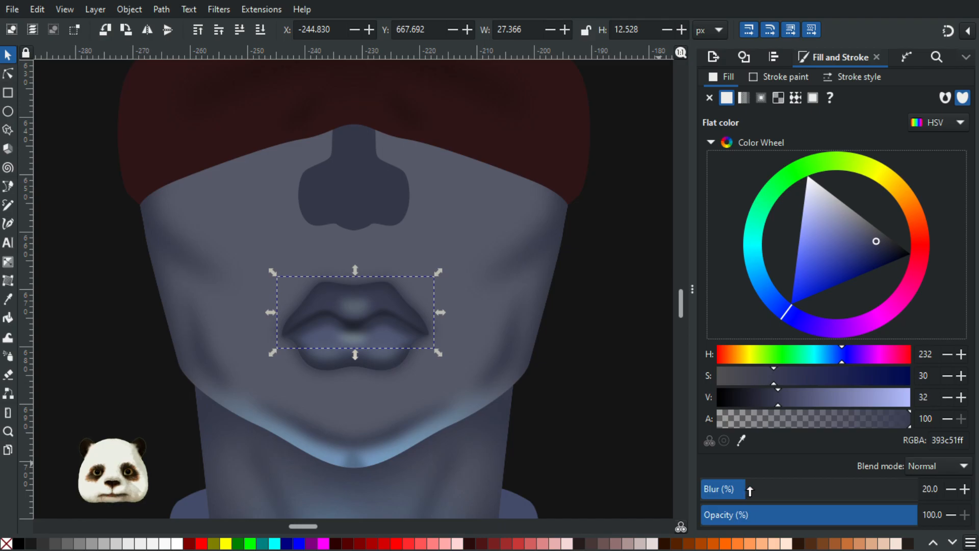
Move the lower lip aside to select the dark blurred shadow behind the lips, and undo the lip's displacement.
scroll(477, 342, up, 2)
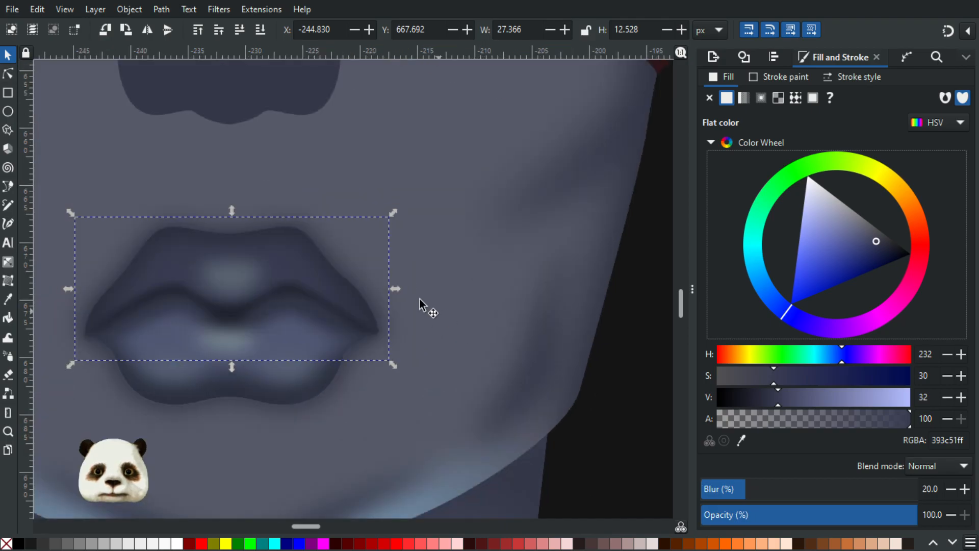
click(396, 318)
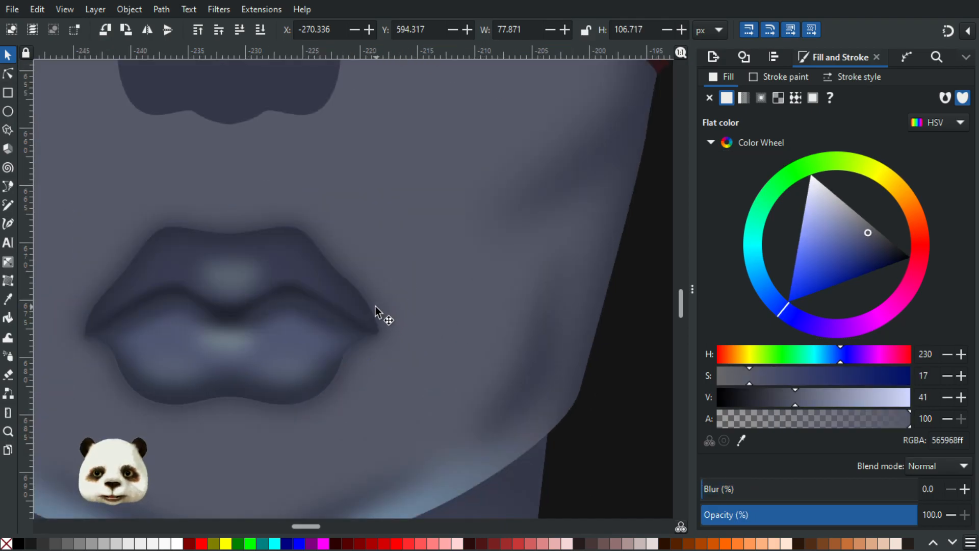
click(375, 306)
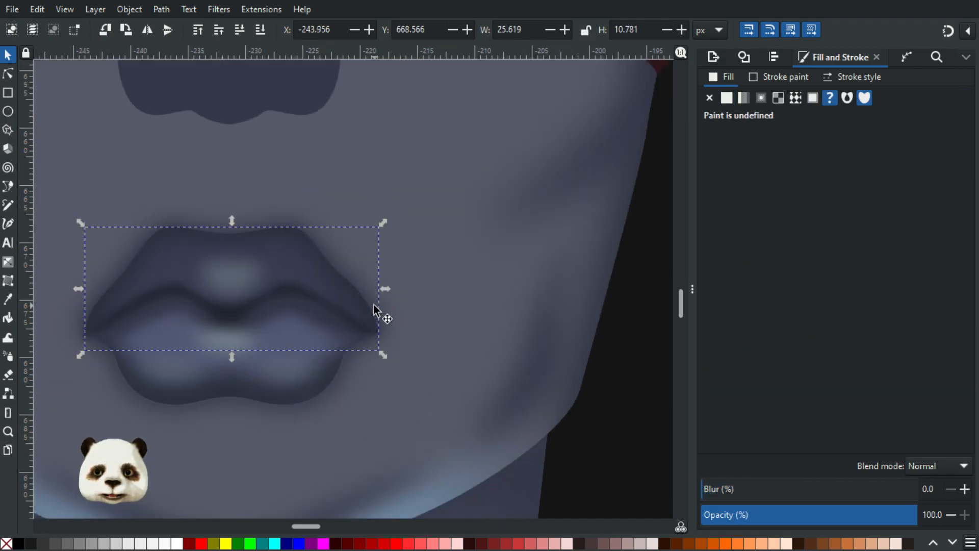
click(350, 387)
drag(320, 374, 209, 368)
drag(321, 379, 228, 368)
click(331, 361)
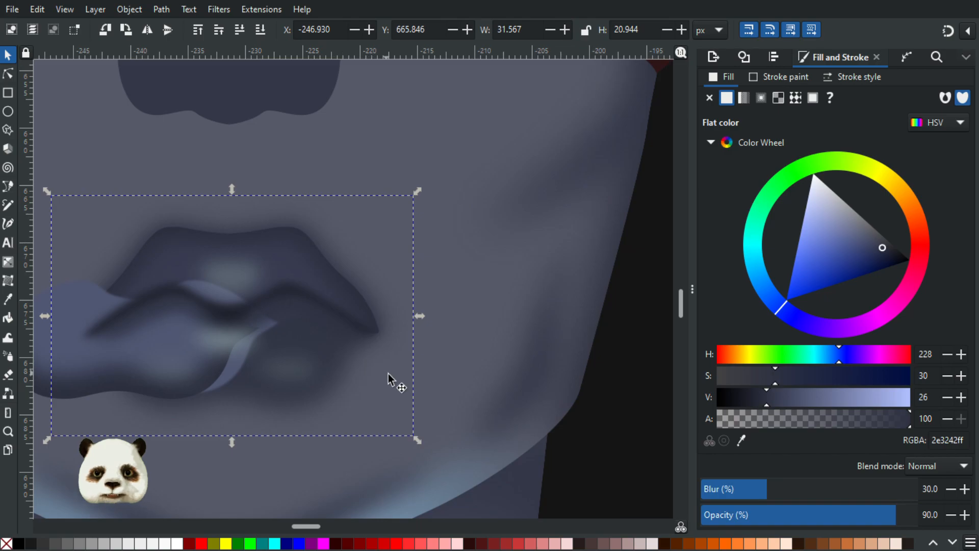
key(ctrl+z)
key(ctrl+z)
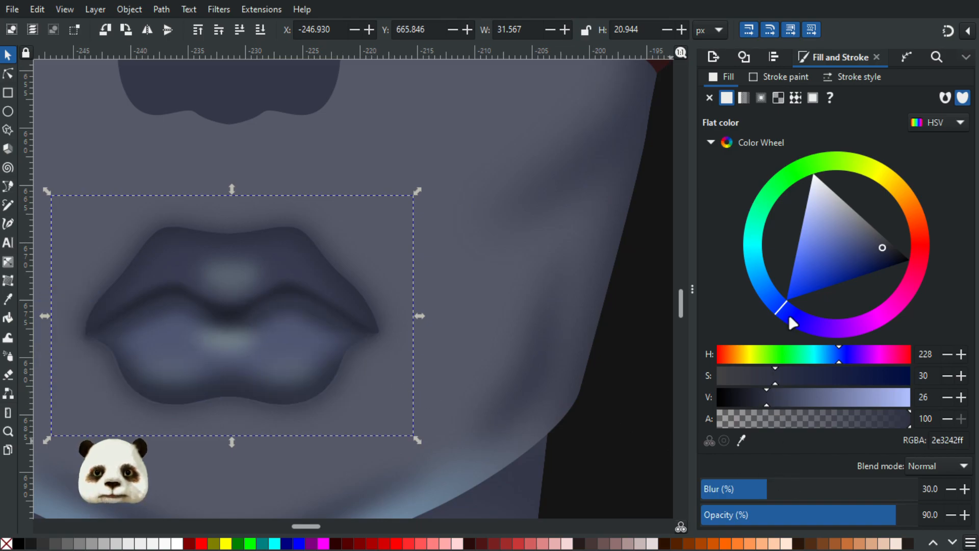
Set the dark shadow behind the lips to hue 219, opacity 100% and blur 30%.
drag(771, 302, 765, 299)
drag(805, 493, 784, 493)
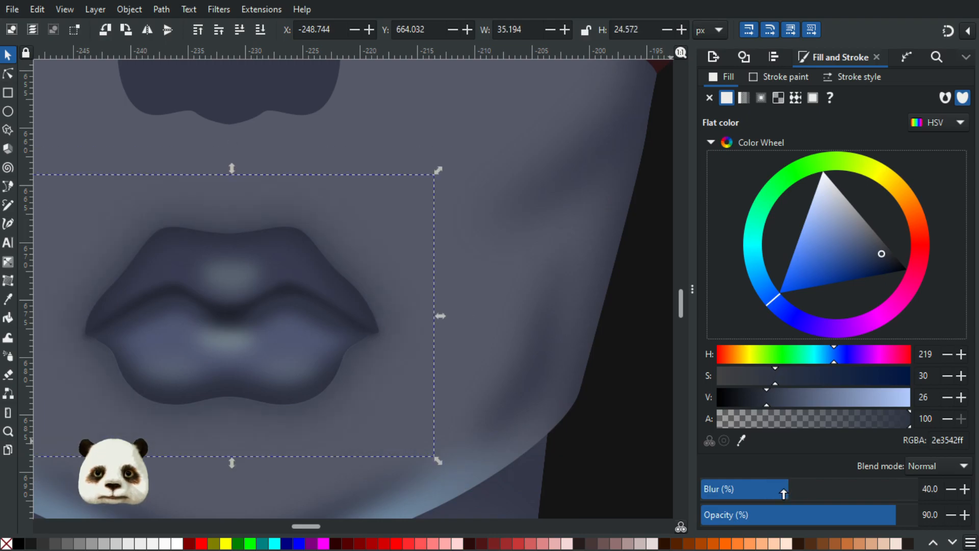
drag(907, 519, 956, 521)
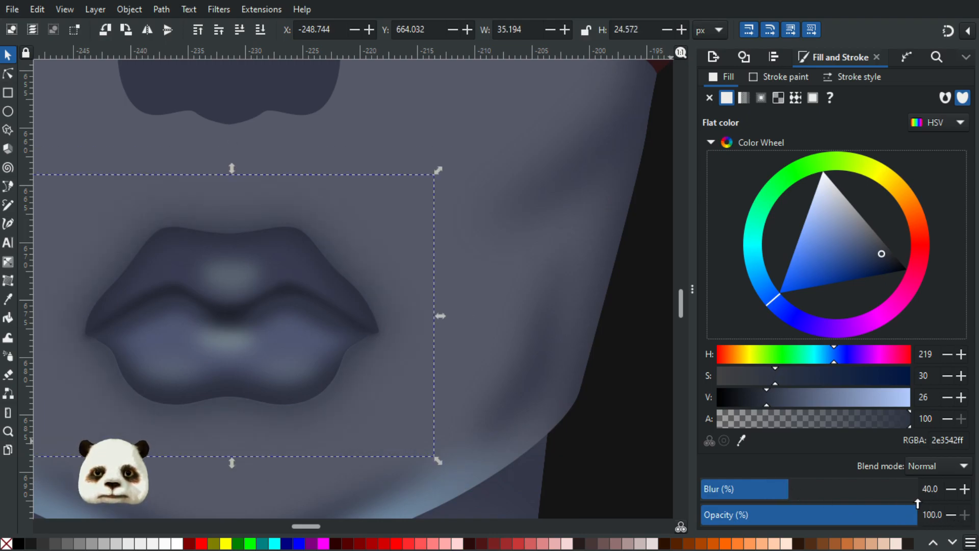
scroll(501, 397, down, 3)
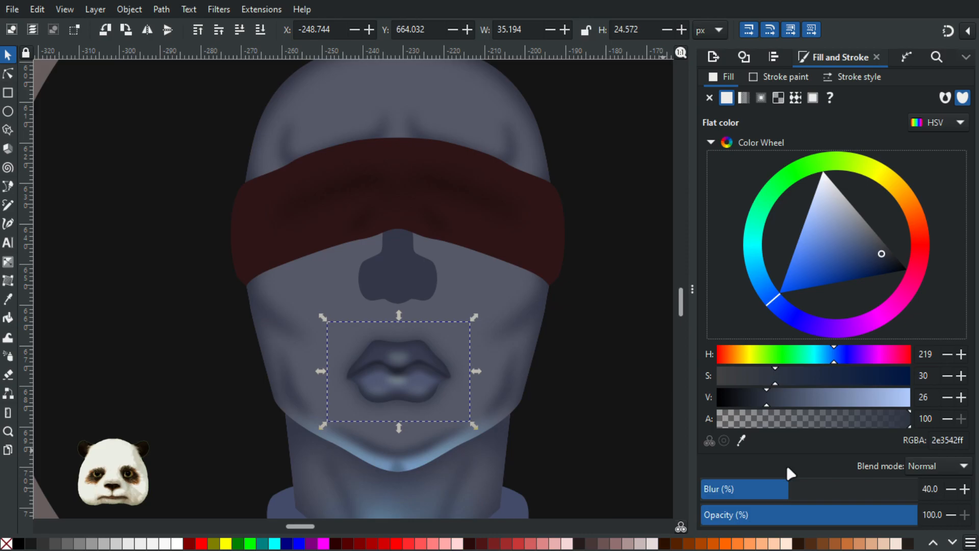
drag(804, 502, 771, 493)
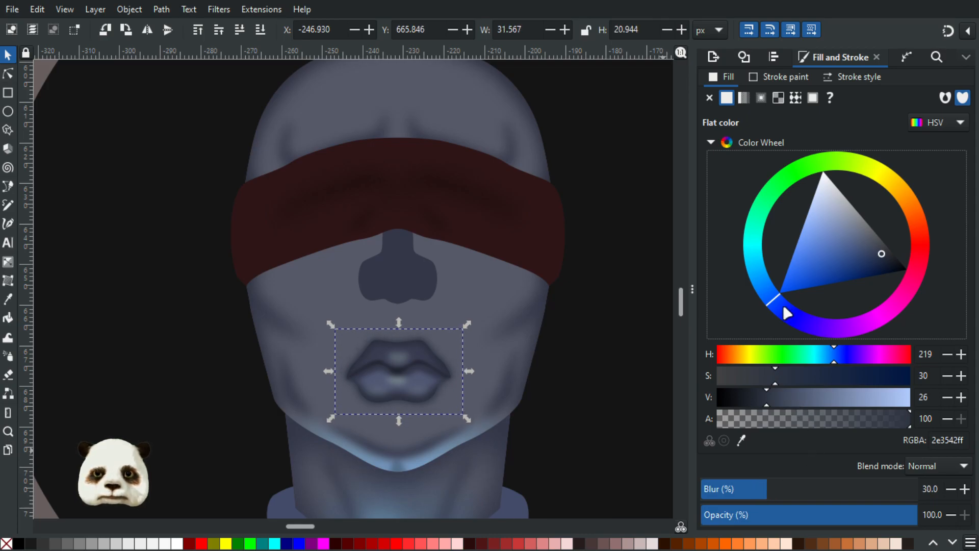
Set the dark shadow behind the lips to hue 224, value 20 and blur 20%, and check it against the whole figure.
mouse_move(778, 295)
mouse_down()
mouse_move(768, 286)
mouse_move(772, 305)
mouse_up()
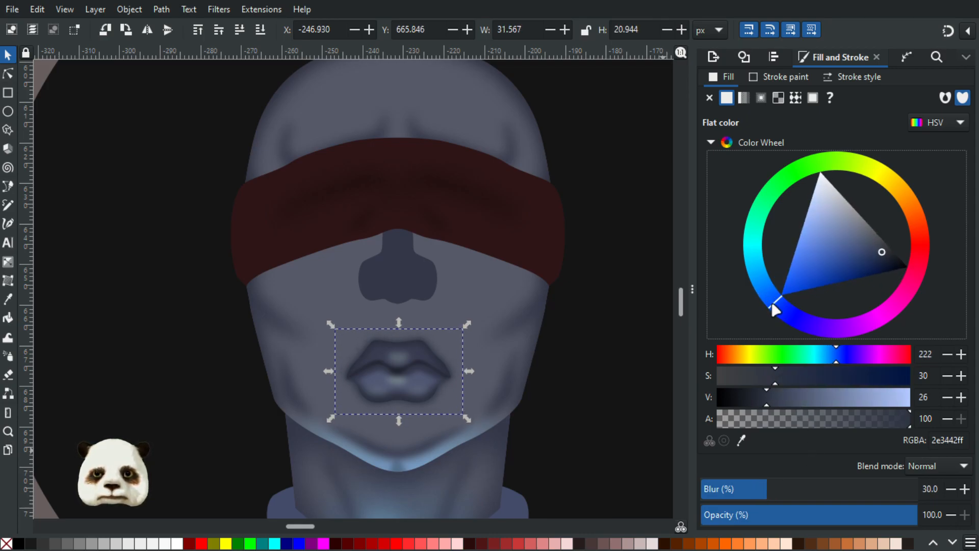
mouse_move(778, 397)
mouse_down()
mouse_move(746, 398)
mouse_move(755, 402)
mouse_up()
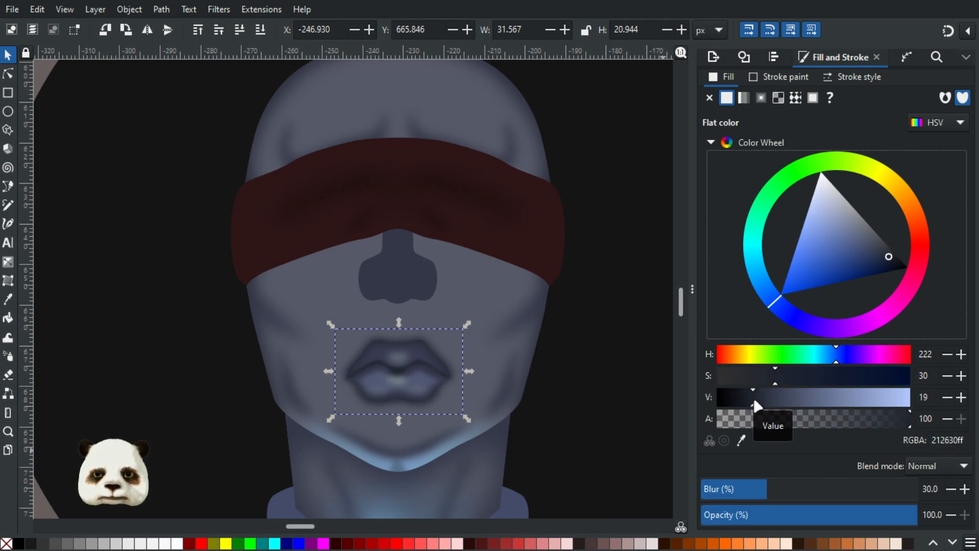
click(746, 489)
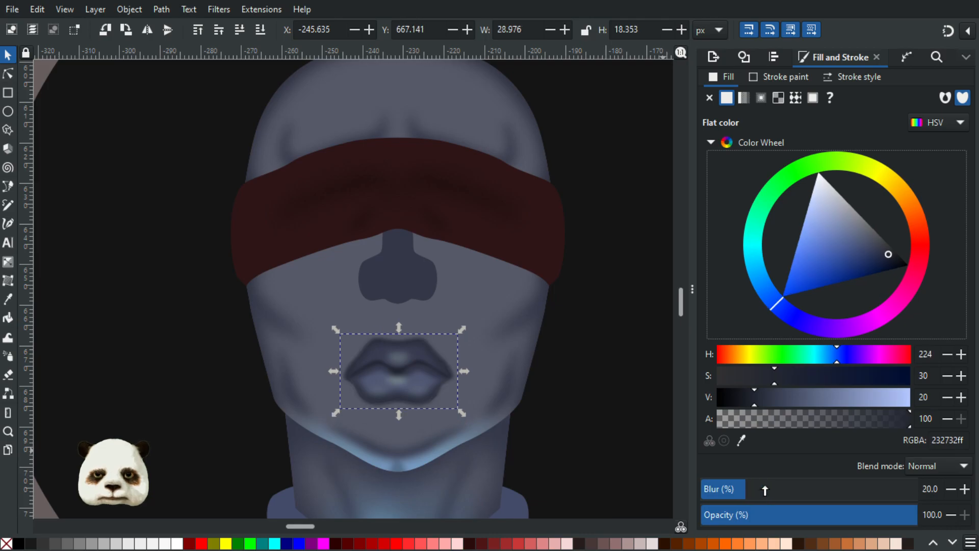
scroll(582, 433, down, 3)
drag(614, 424, 501, 324)
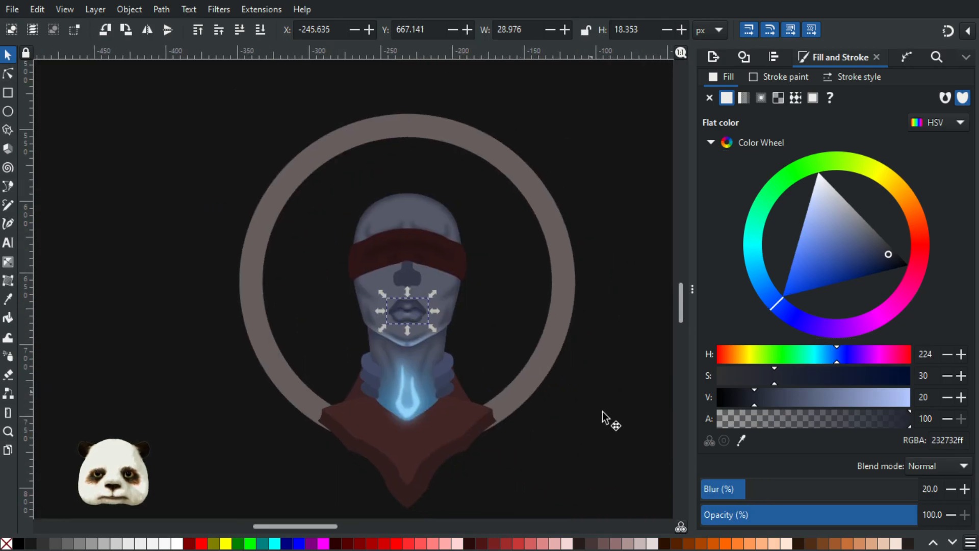
click(604, 422)
scroll(510, 382, down, 1)
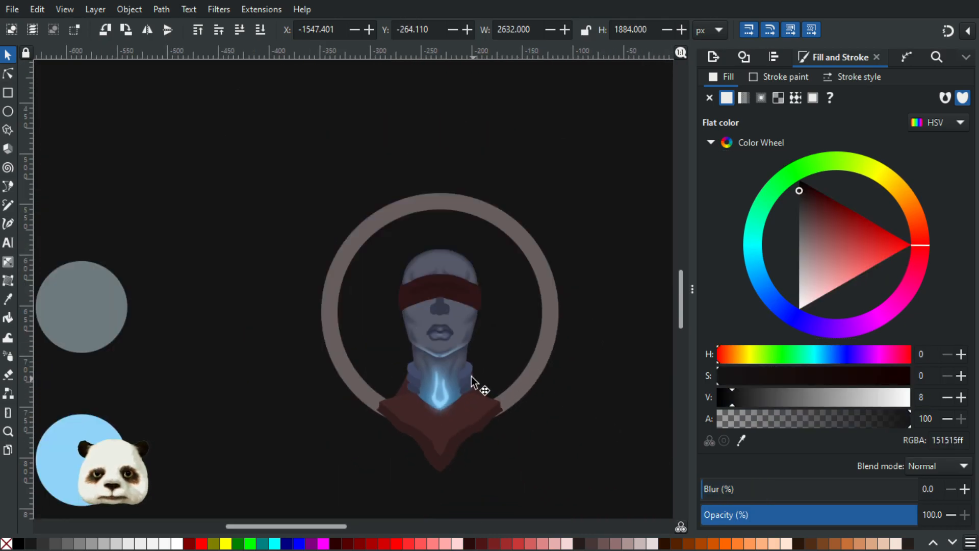
scroll(471, 376, up, 2)
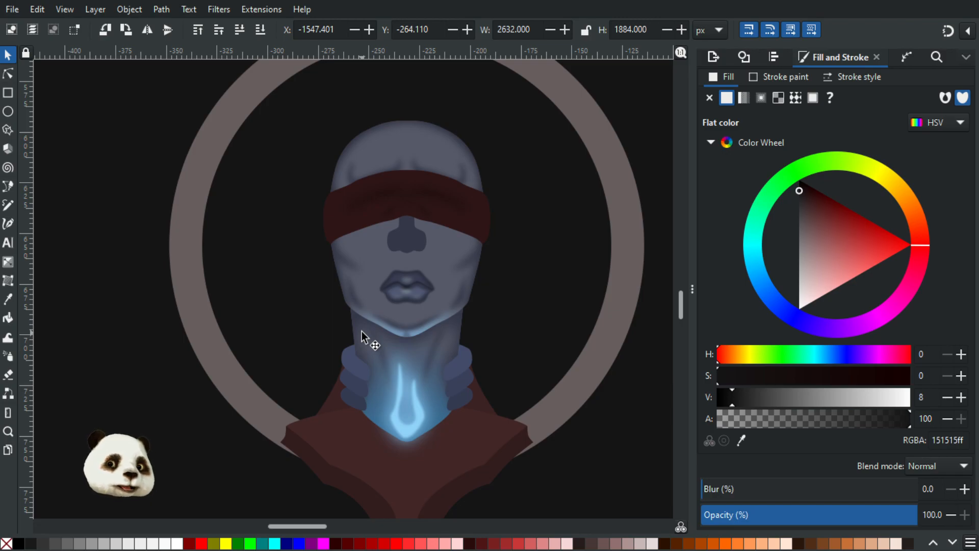
Add a node on the left half of the upper edge of the dark shape between the lips, and delete the stray extra node.
scroll(437, 278, up, 6)
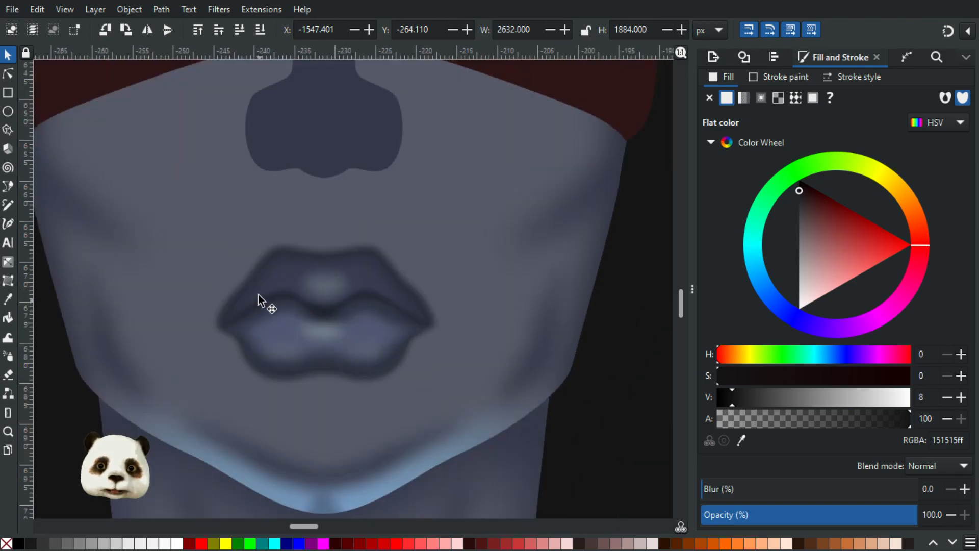
click(8, 73)
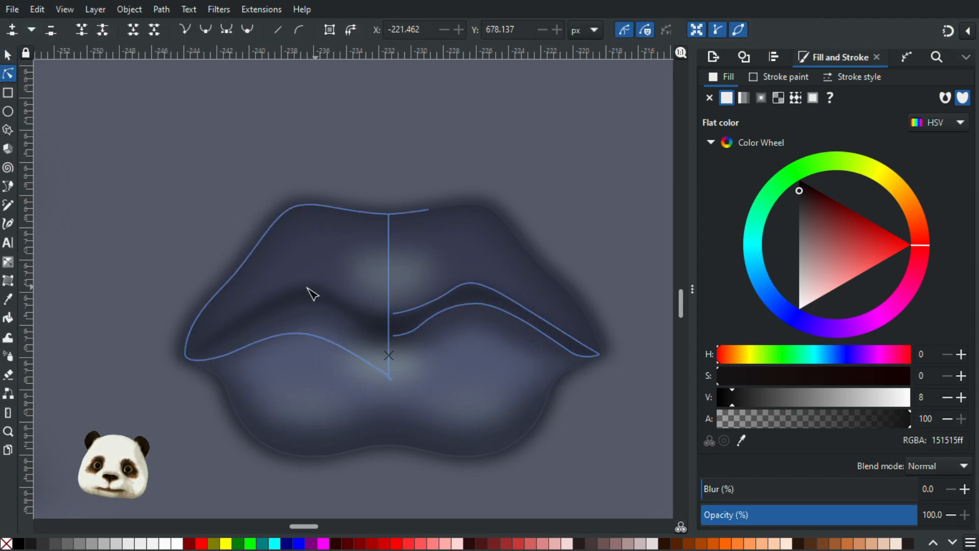
click(250, 305)
double_click(252, 307)
drag(251, 307, 242, 300)
click(263, 314)
scroll(263, 313, up, 4)
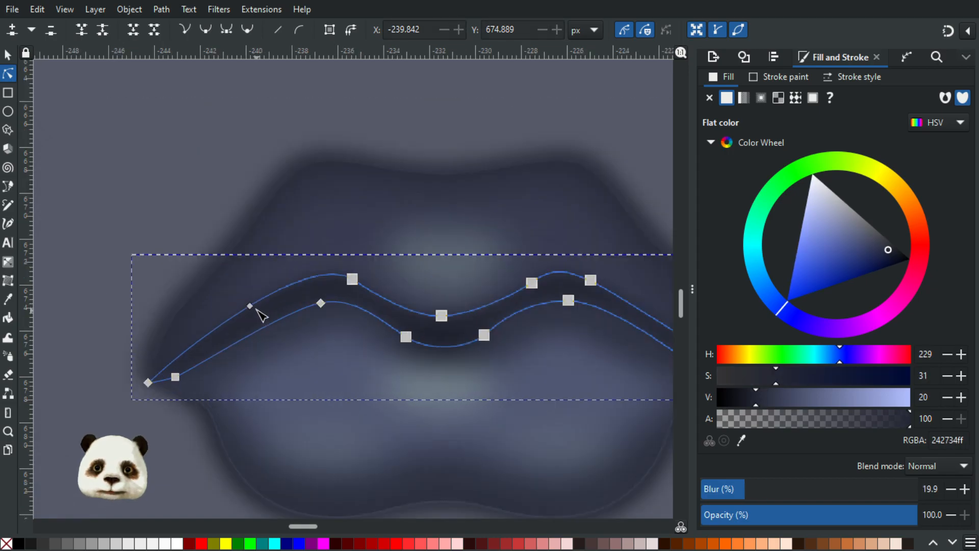
click(236, 297)
drag(259, 231, 260, 230)
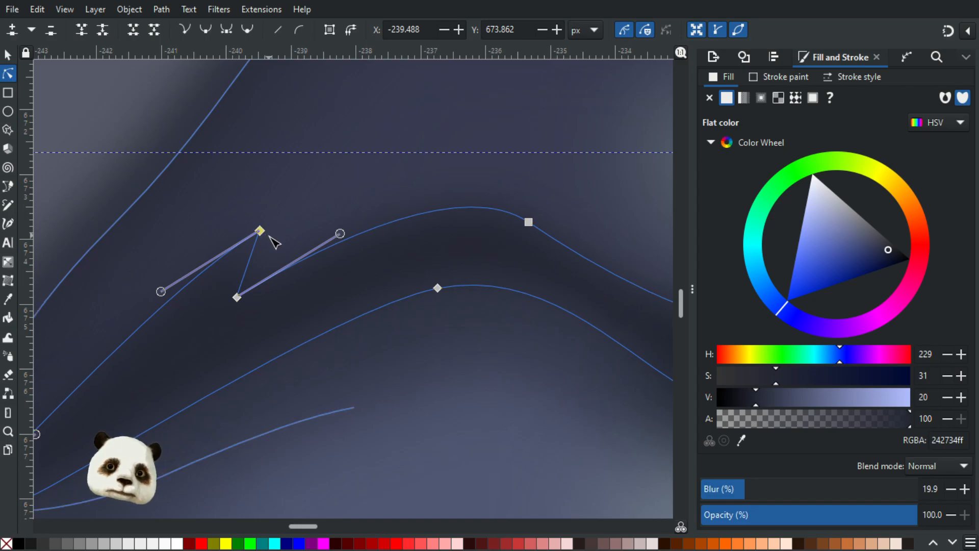
key(Delete)
Bulge the left half of the dark mouth shape's upper edge by shifting its added node and the neighbouring node outward.
ctrl+click(295, 129)
scroll(235, 280, down, 3)
drag(206, 307, 232, 276)
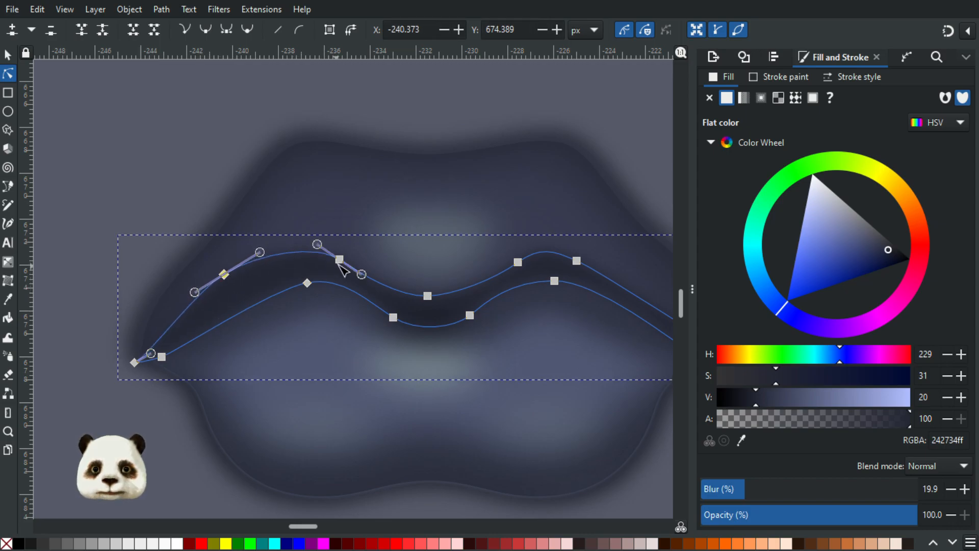
drag(342, 254, 344, 248)
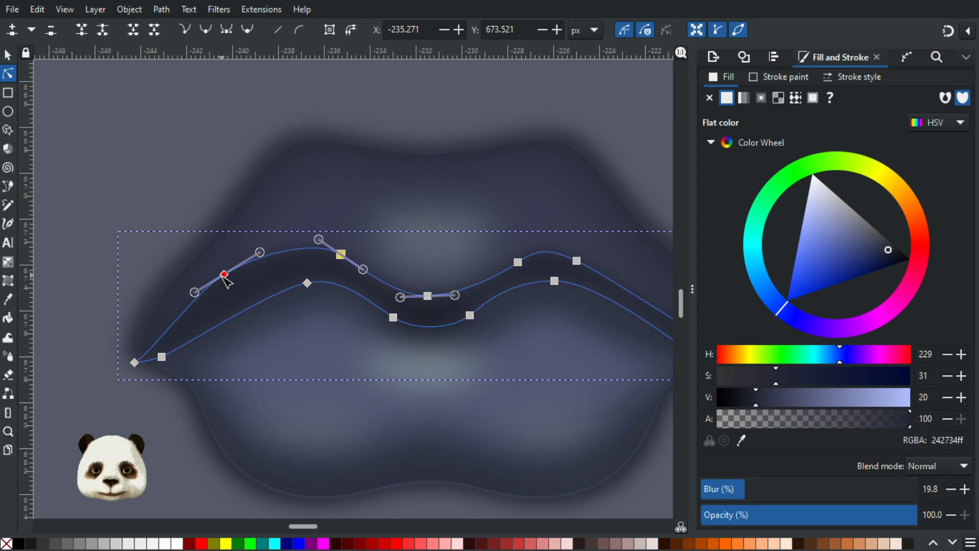
mouse_move(223, 278)
mouse_down()
mouse_move(220, 289)
mouse_move(227, 276)
mouse_move(210, 282)
mouse_up()
scroll(266, 303, down, 4)
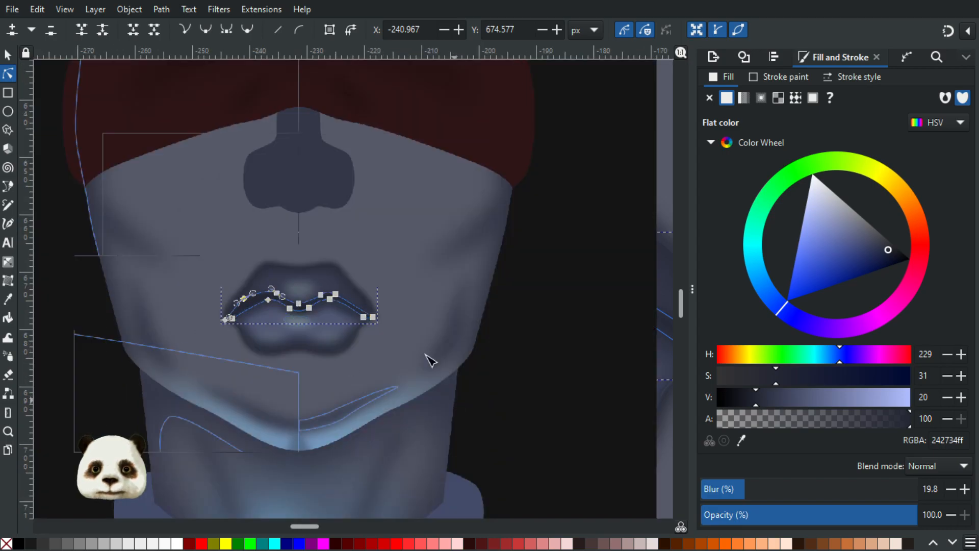
click(601, 334)
scroll(600, 339, down, 2)
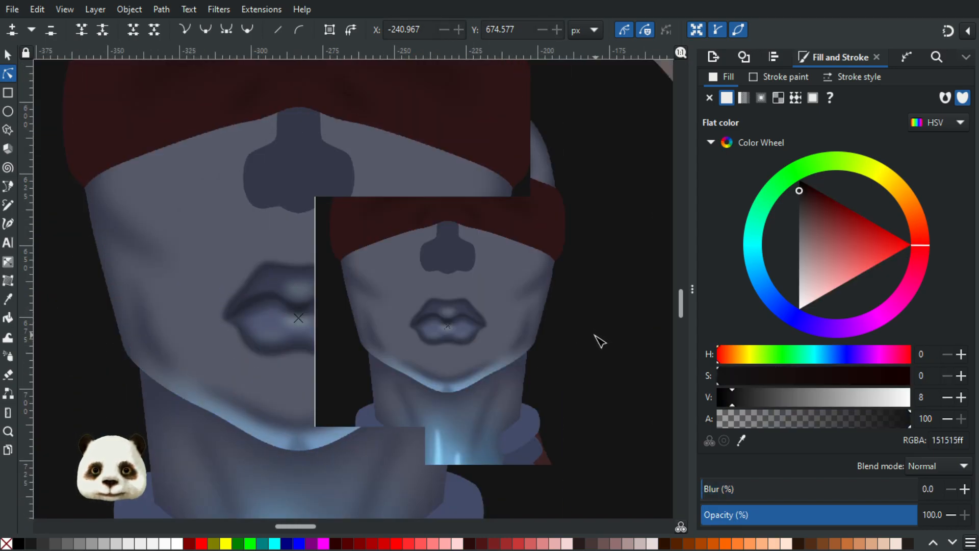
scroll(595, 336, down, 1)
scroll(573, 343, up, 2)
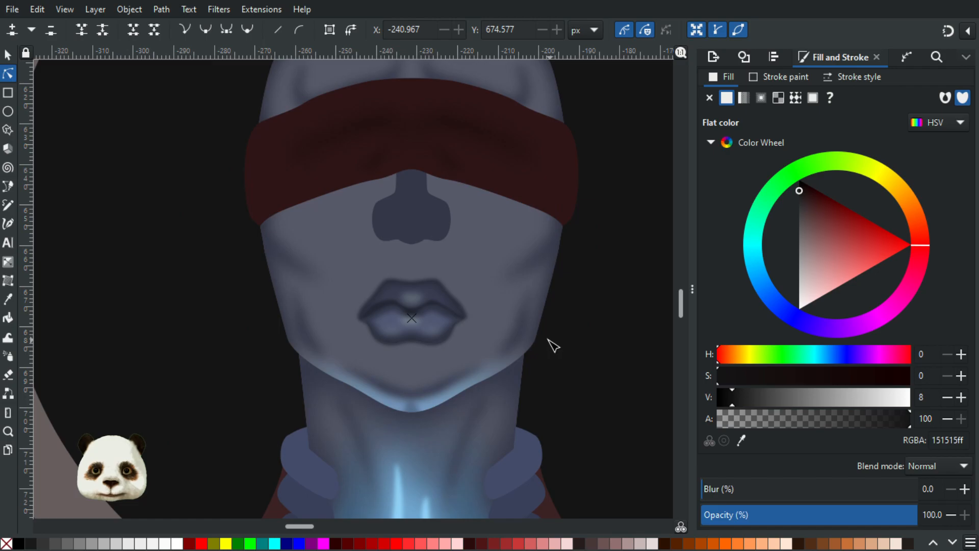
Move the upper-edge nodes near both corners of the dark mouth shape outward to round it symmetrically, and check the figure.
scroll(357, 326, up, 2)
click(351, 283)
scroll(350, 287, up, 3)
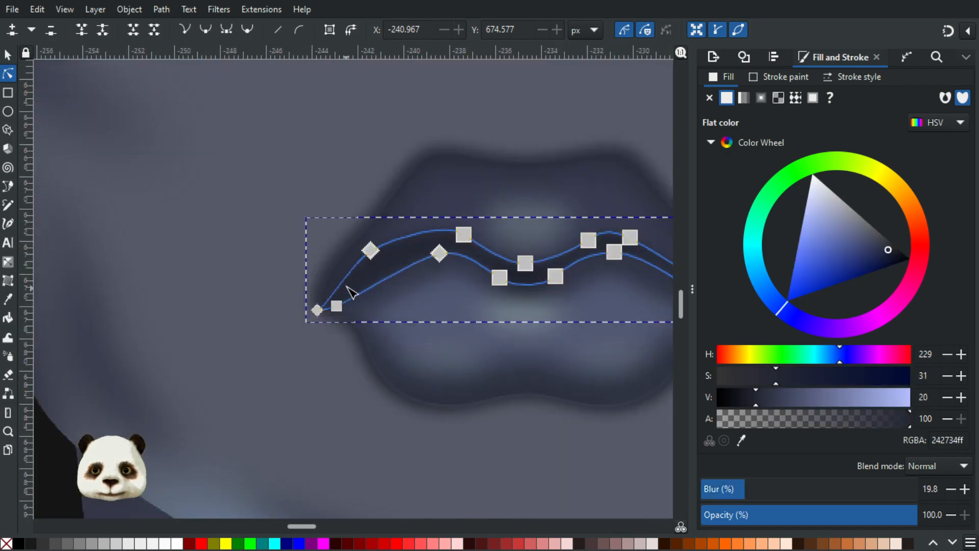
drag(384, 239, 362, 248)
scroll(396, 252, right, 10)
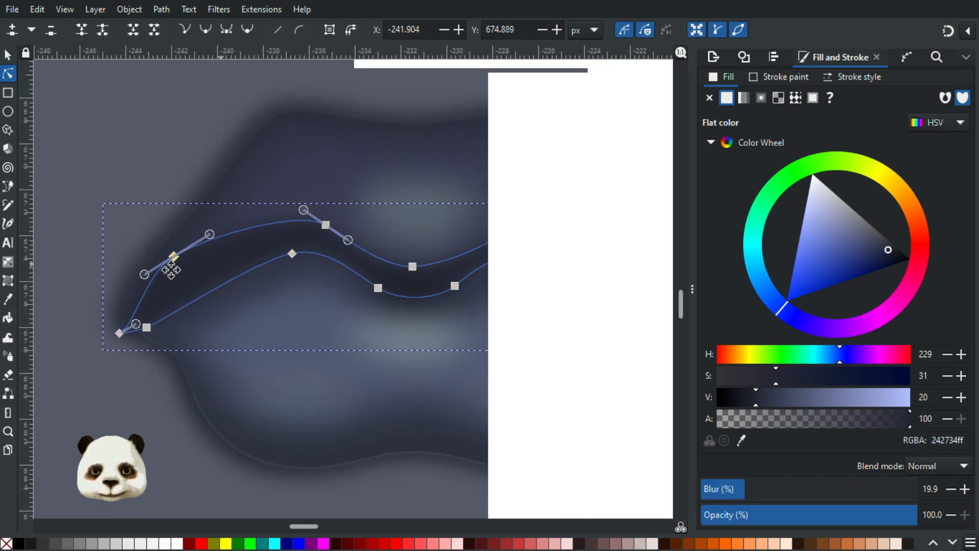
drag(484, 241, 599, 265)
click(533, 243)
drag(535, 244, 552, 246)
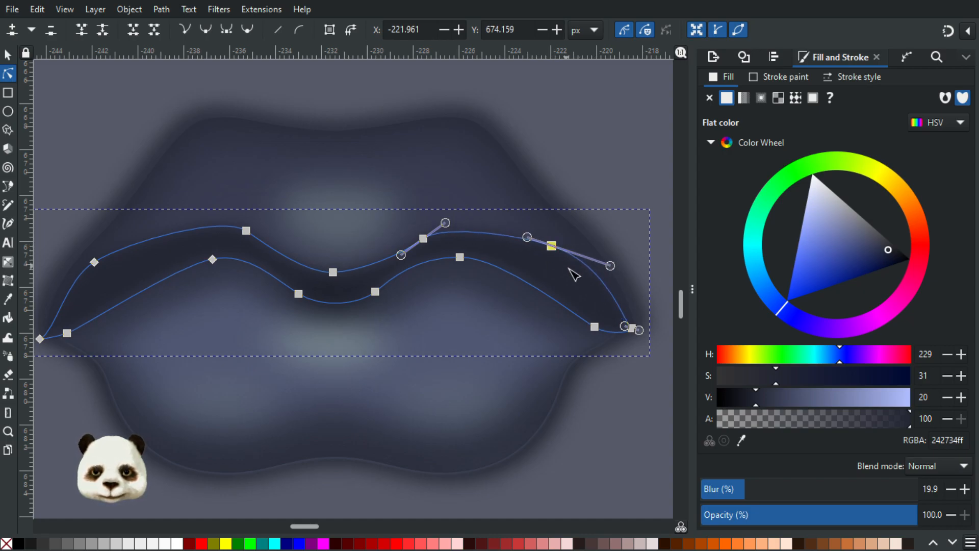
scroll(575, 273, down, 6)
click(317, 324)
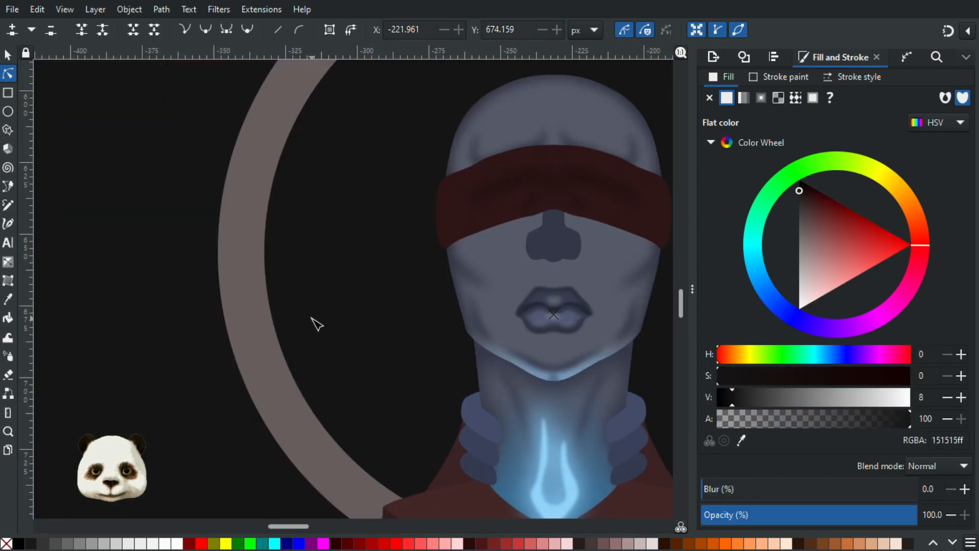
scroll(317, 325, down, 2)
scroll(328, 349, up, 2)
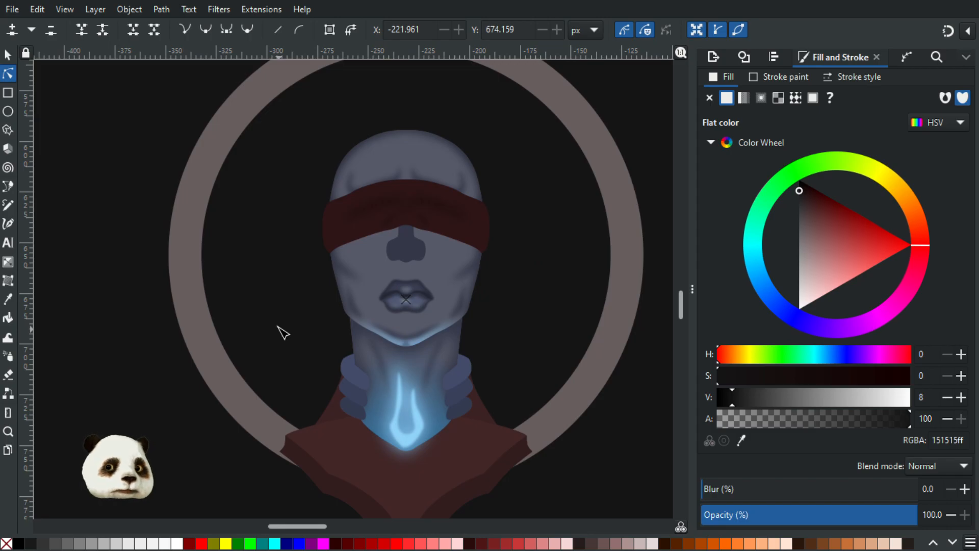
Reshape the top edge of the upper lip's shading by adjusting both peak nodes and lowering the centre node slightly.
scroll(414, 307, up, 5)
click(284, 193)
click(271, 185)
drag(272, 189, 275, 175)
click(289, 203)
drag(402, 176, 403, 177)
mouse_move(340, 179)
mouse_down()
mouse_move(361, 194)
mouse_move(341, 178)
mouse_move(342, 187)
mouse_up()
click(341, 177)
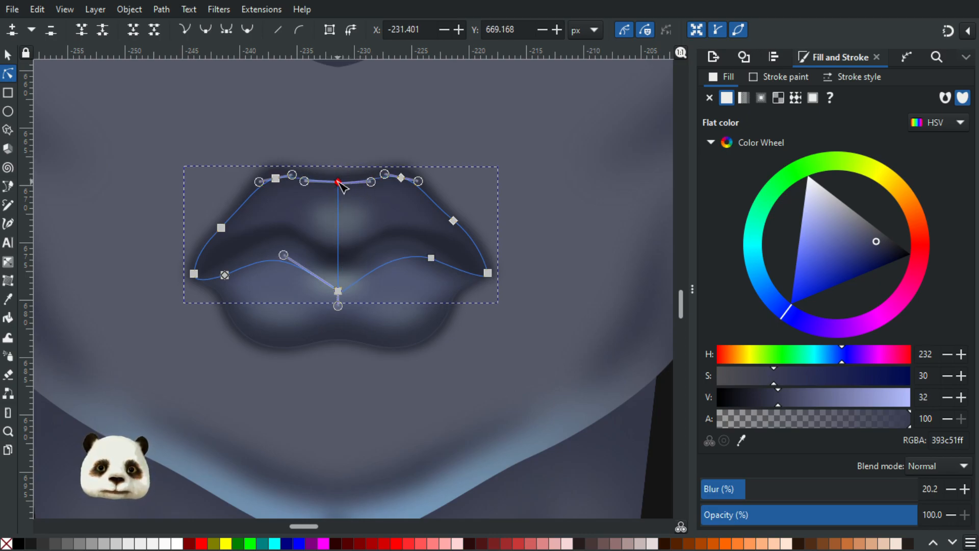
click(504, 156)
scroll(502, 159, down, 3)
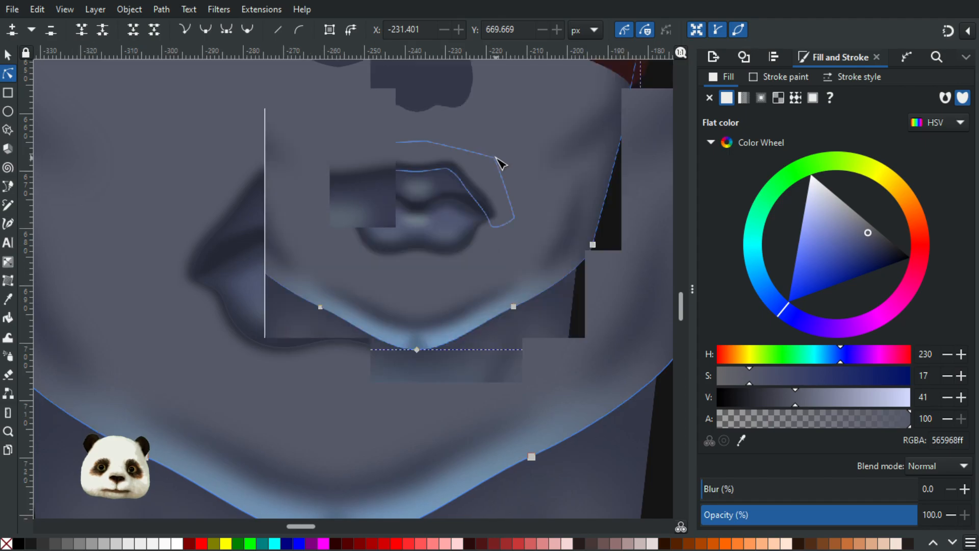
scroll(592, 192, down, 3)
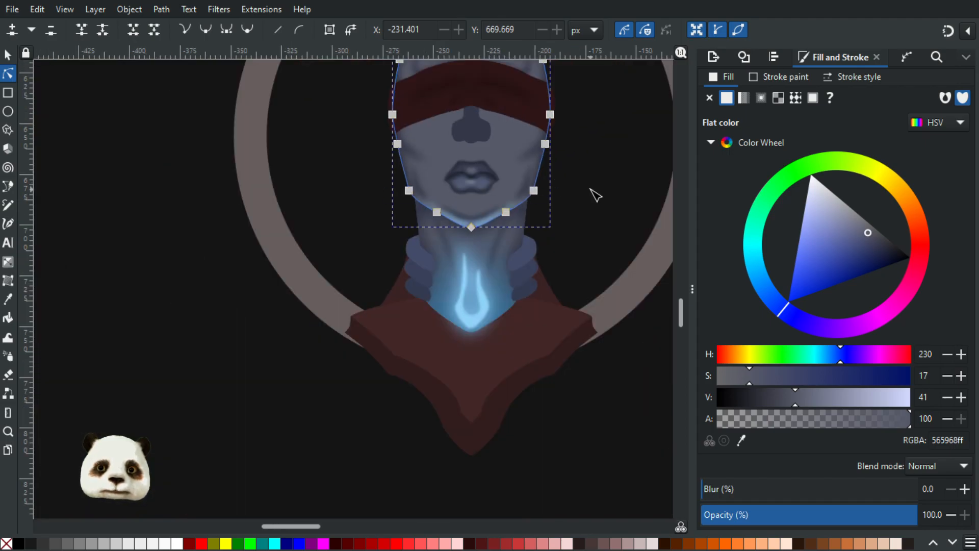
scroll(440, 166, up, 5)
scroll(444, 167, up, 2)
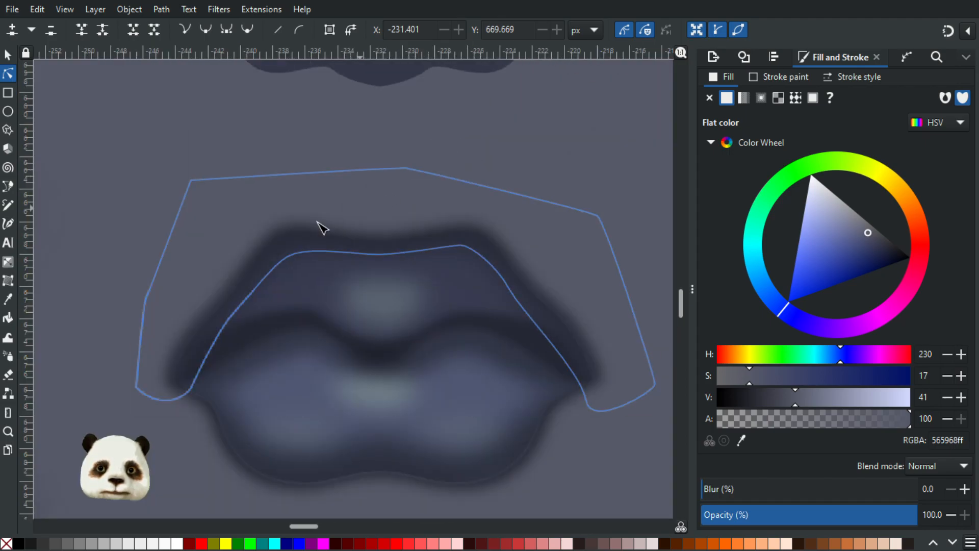
click(8, 55)
click(470, 252)
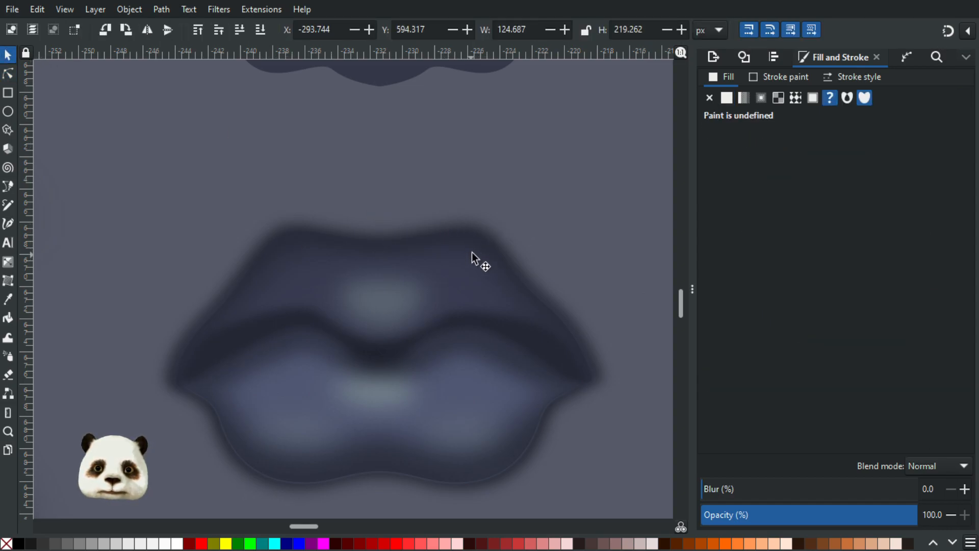
key(Escape)
scroll(480, 257, down, 4)
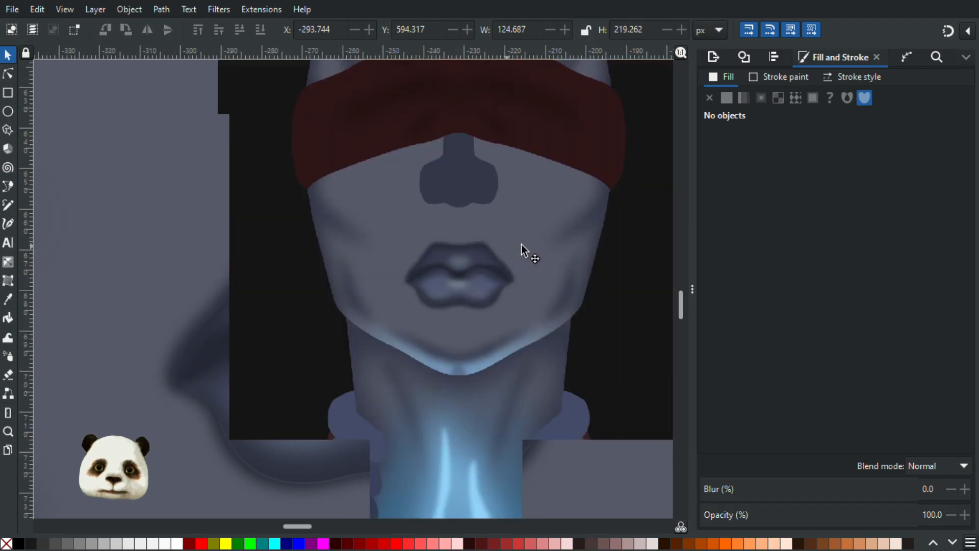
click(483, 265)
alt+click(484, 254)
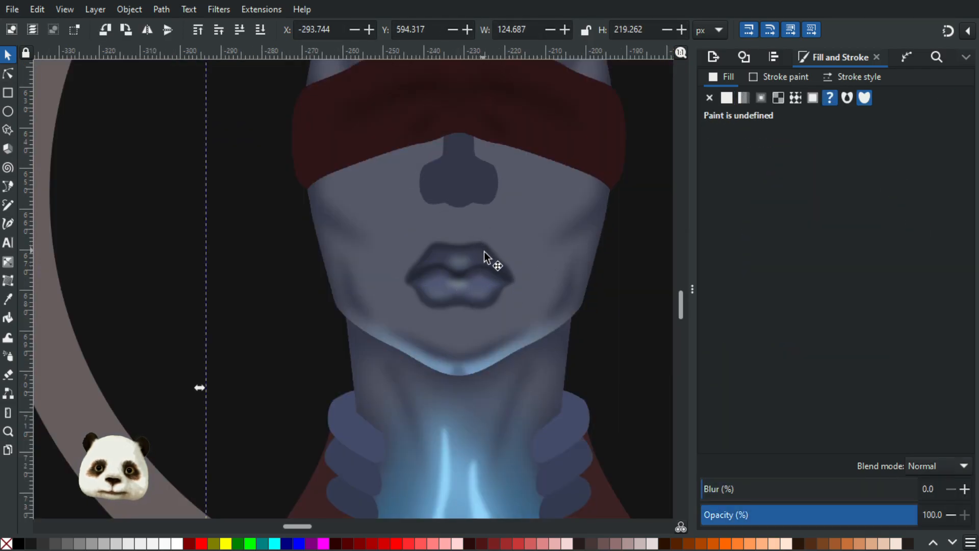
scroll(328, 262, right, 5)
scroll(334, 271, up, 3)
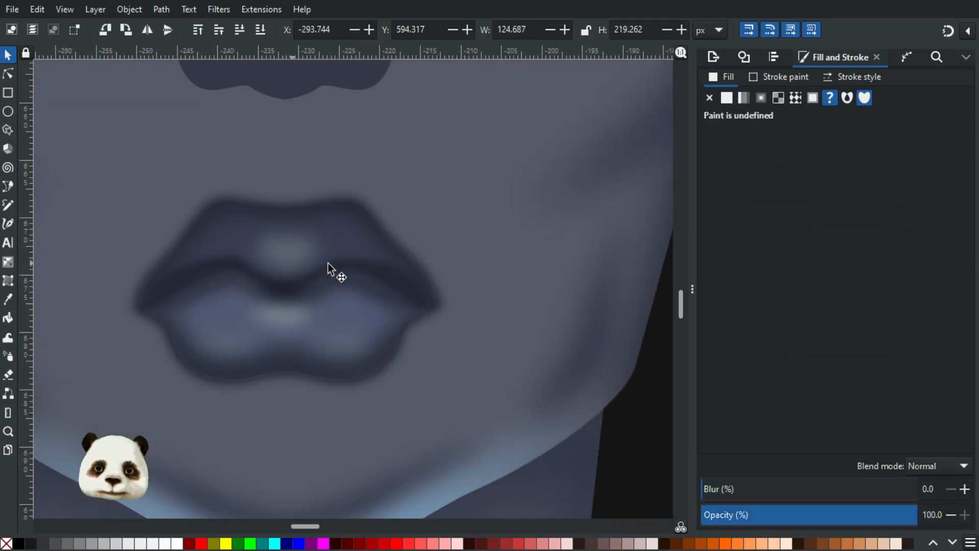
scroll(359, 261, down, 5)
scroll(358, 260, up, 4)
key(Escape)
Move the covering upper lip shapes aside to select the dark shadow behind the lips, and undo their displacement.
click(266, 273)
drag(266, 273, 196, 276)
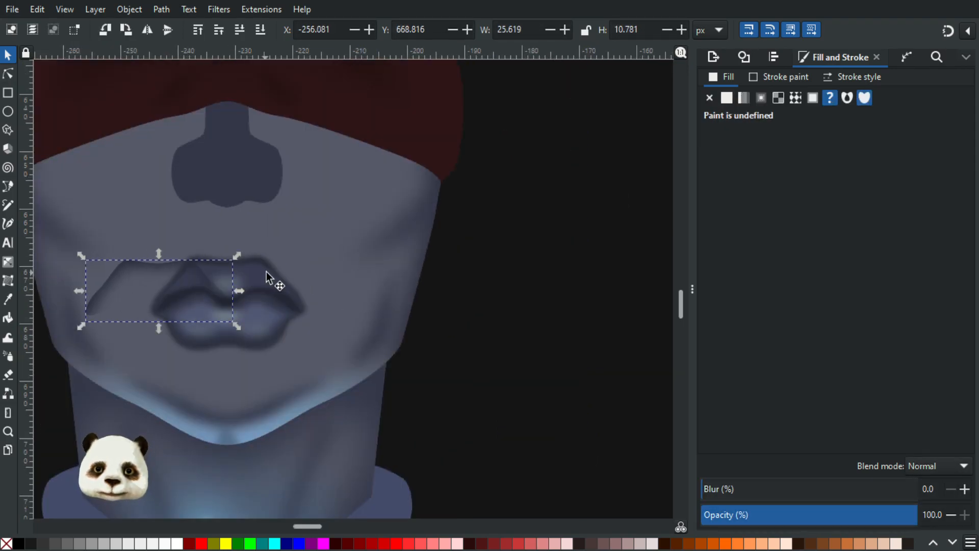
click(266, 272)
drag(266, 271, 179, 274)
click(265, 271)
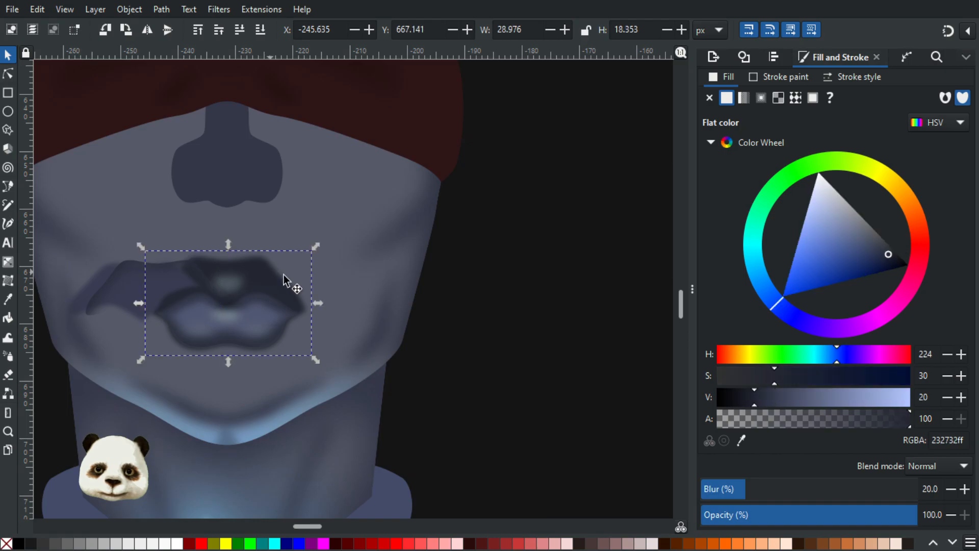
key(ctrl+z)
key(ctrl+z)
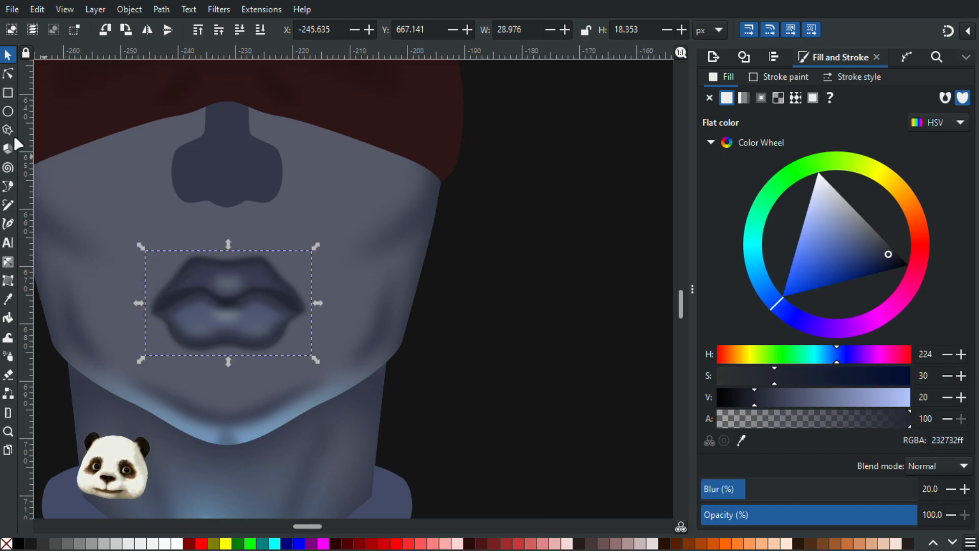
Move the two peak nodes and the centre node on the dark shadow's top edge slightly down, and check the lips.
click(11, 74)
scroll(192, 323, up, 3)
drag(142, 225, 493, 267)
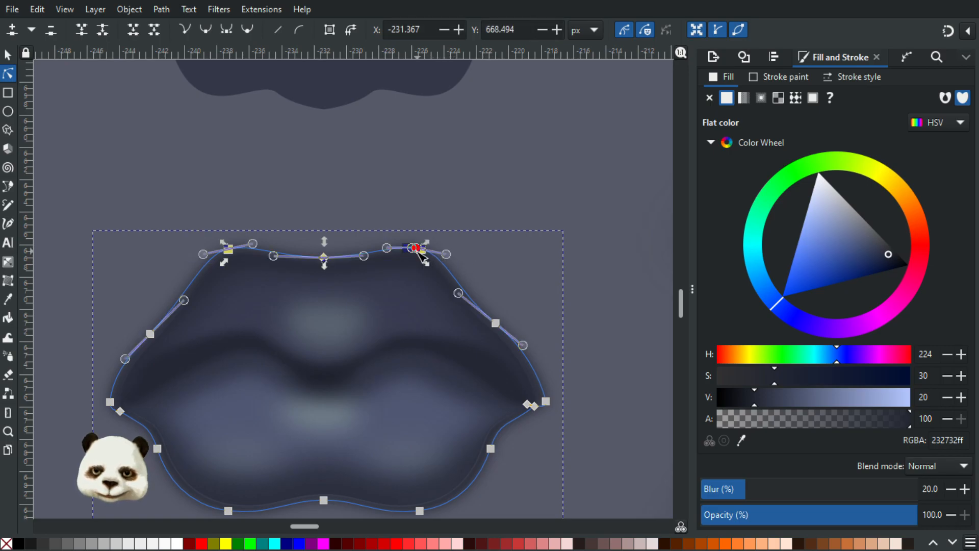
drag(323, 257, 324, 263)
click(550, 220)
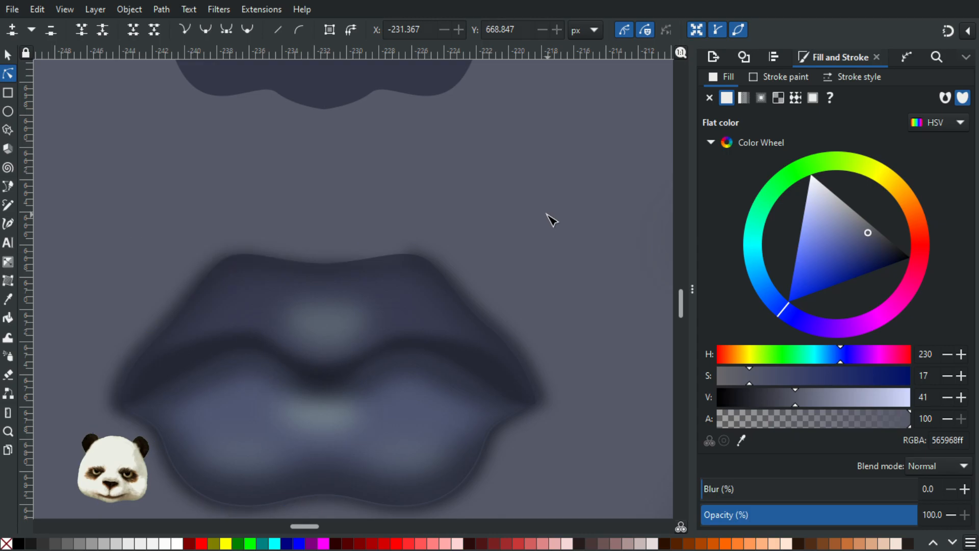
scroll(545, 215, down, 4)
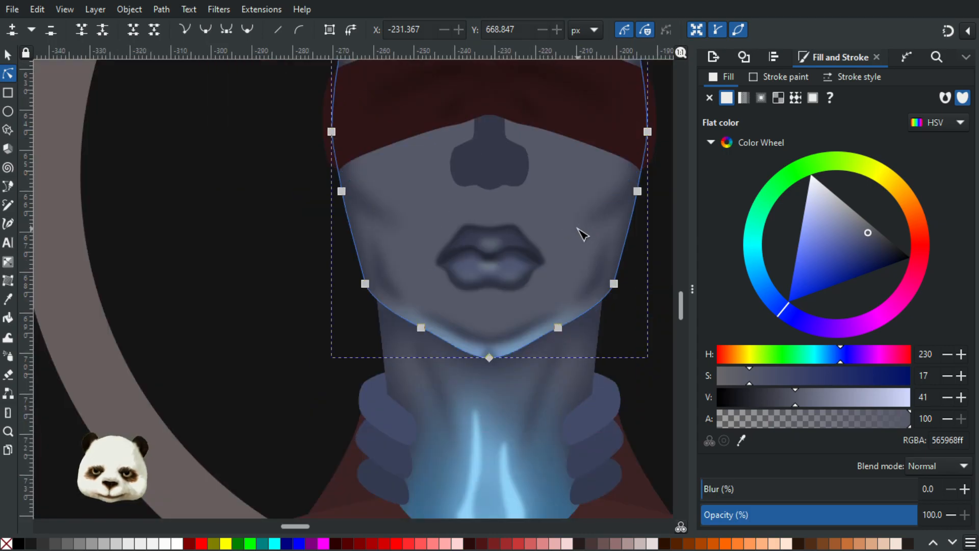
scroll(550, 236, up, 3)
scroll(529, 247, up, 2)
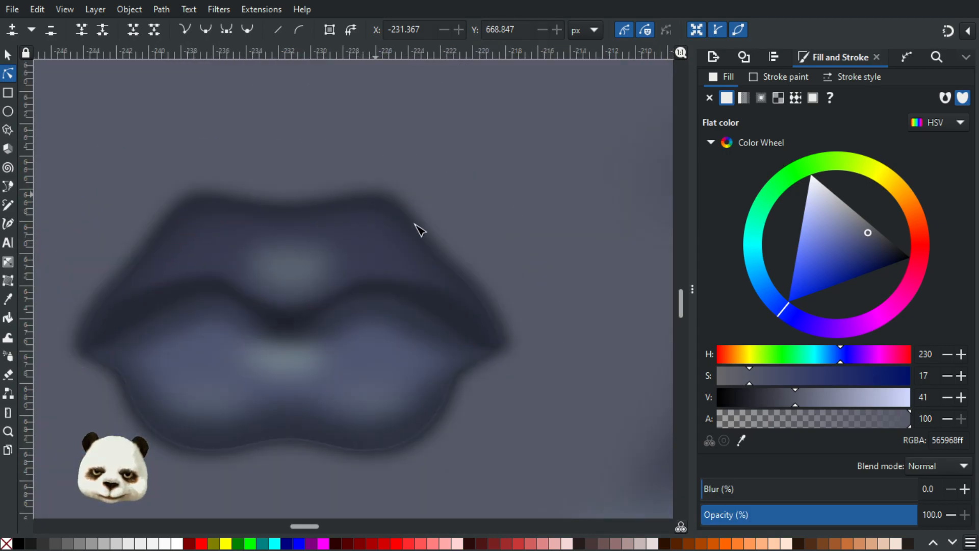
Shift the covering upper lip shapes aside to reach the dark shadow behind the lips, and undo the displacement.
click(529, 357)
click(503, 340)
click(506, 327)
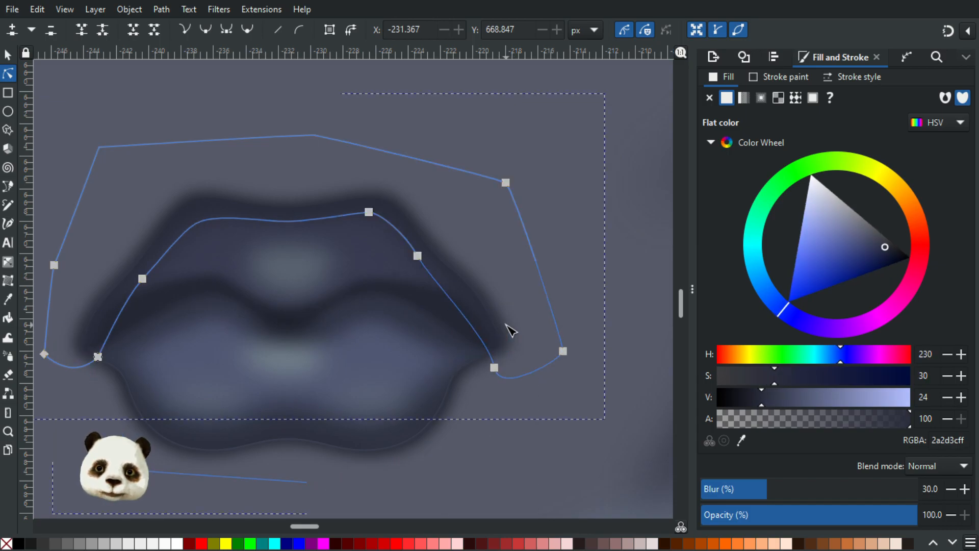
key(s)
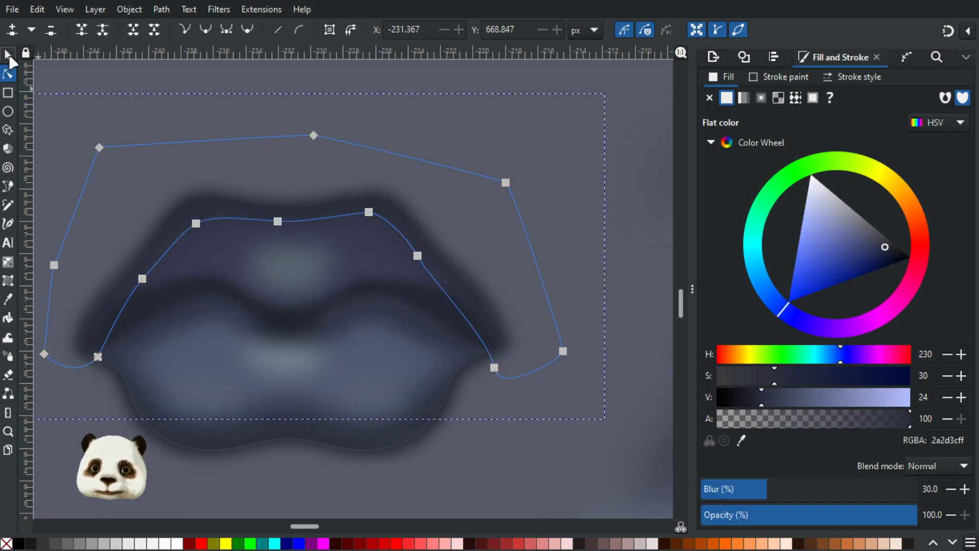
drag(366, 233, 155, 247)
drag(390, 256, 243, 254)
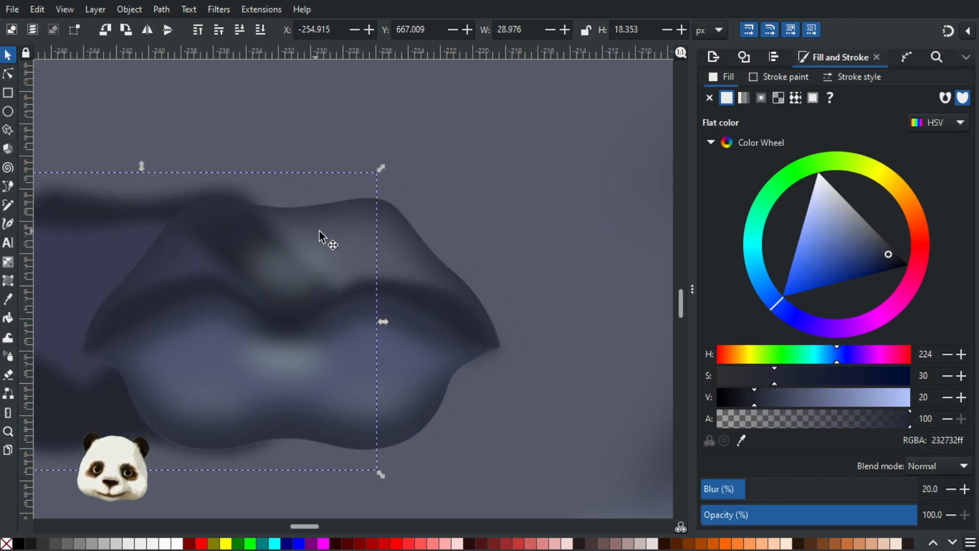
key(ctrl+z)
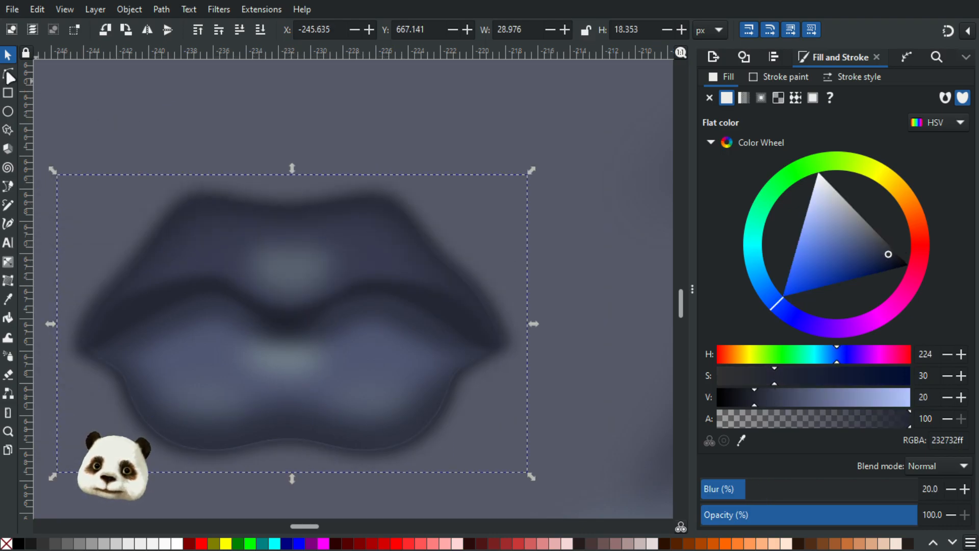
Try to shift the three top-edge nodes of the dark shadow slightly, undo the move and leave the shape as it was.
key(n)
drag(148, 162, 428, 211)
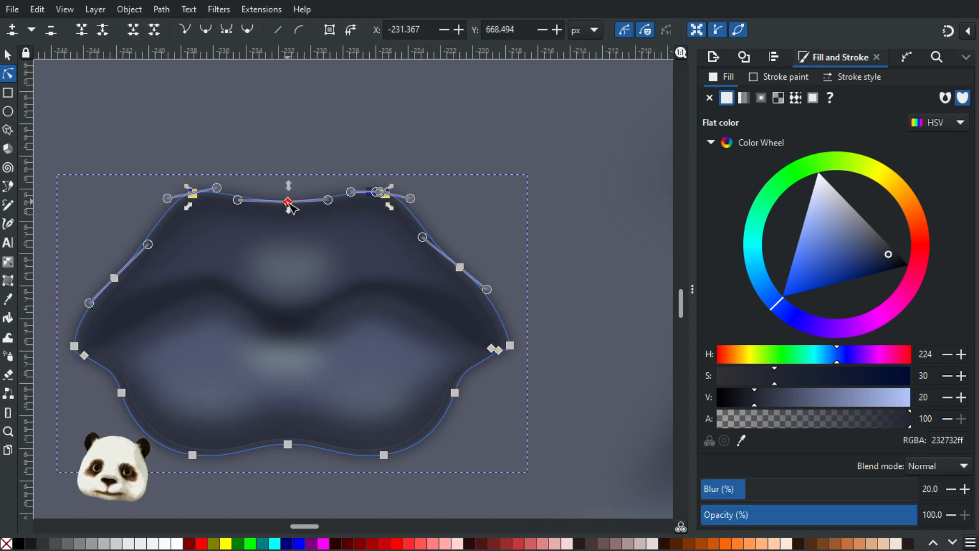
drag(291, 207, 285, 202)
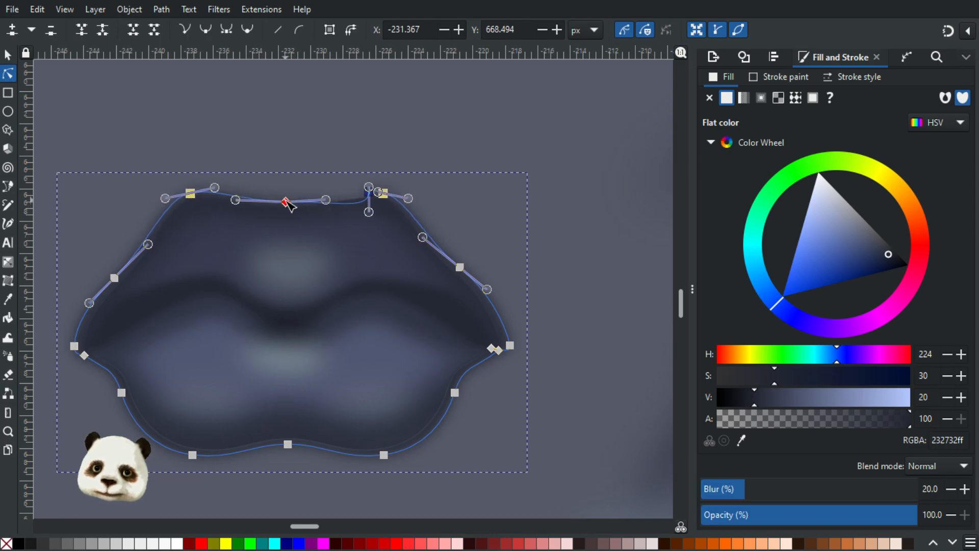
key(ctrl+z)
scroll(288, 202, up, 2)
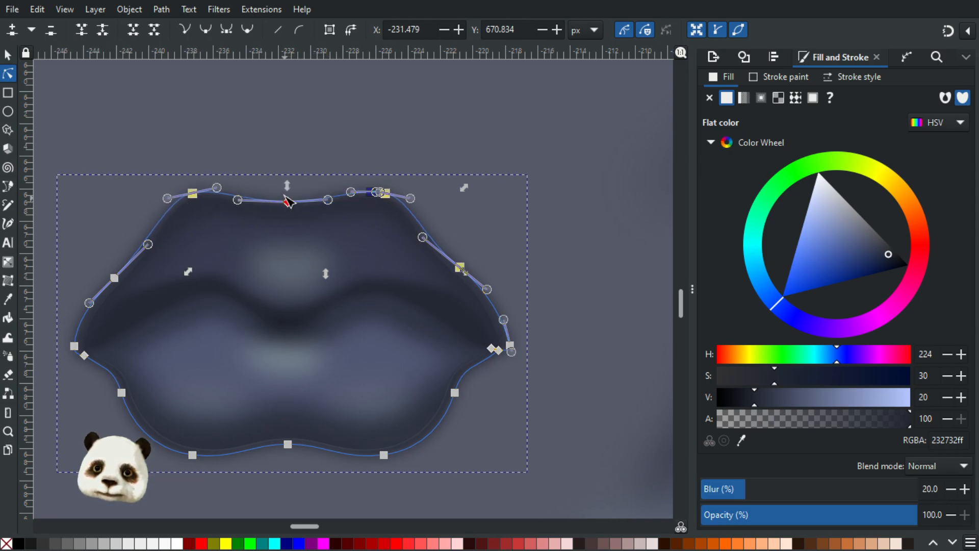
drag(486, 156, 145, 219)
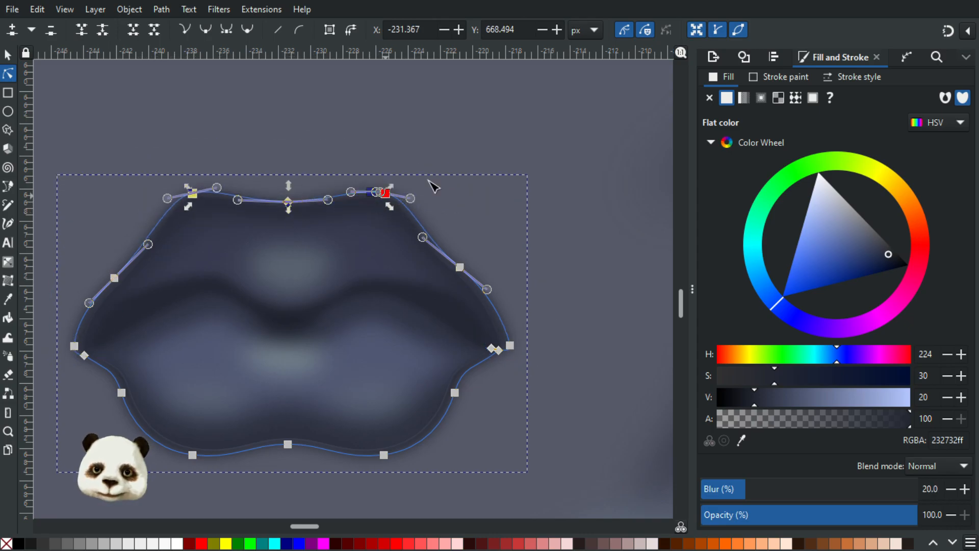
click(449, 170)
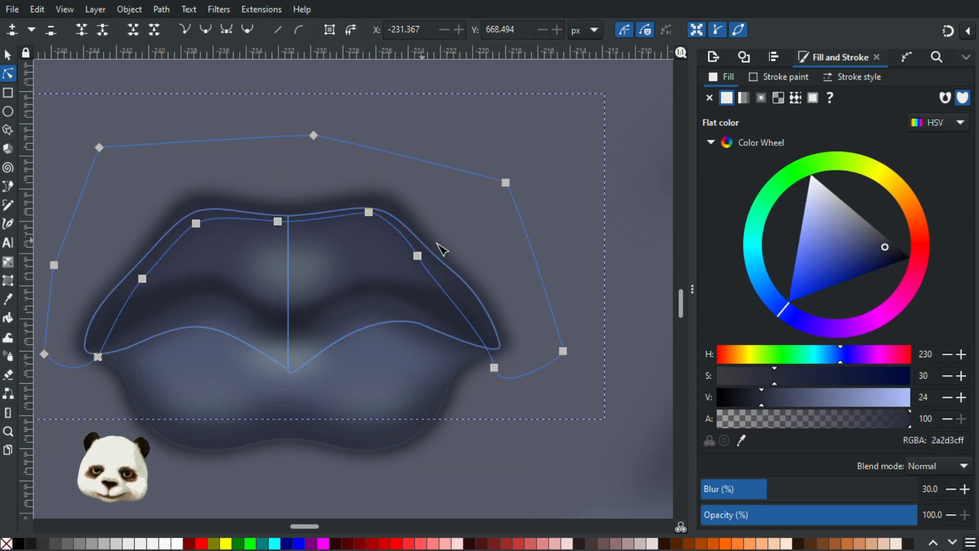
Examine the shaded lips against the whole figure, from close-up and from a distance.
scroll(449, 242, down, 3)
click(641, 312)
scroll(621, 306, down, 3)
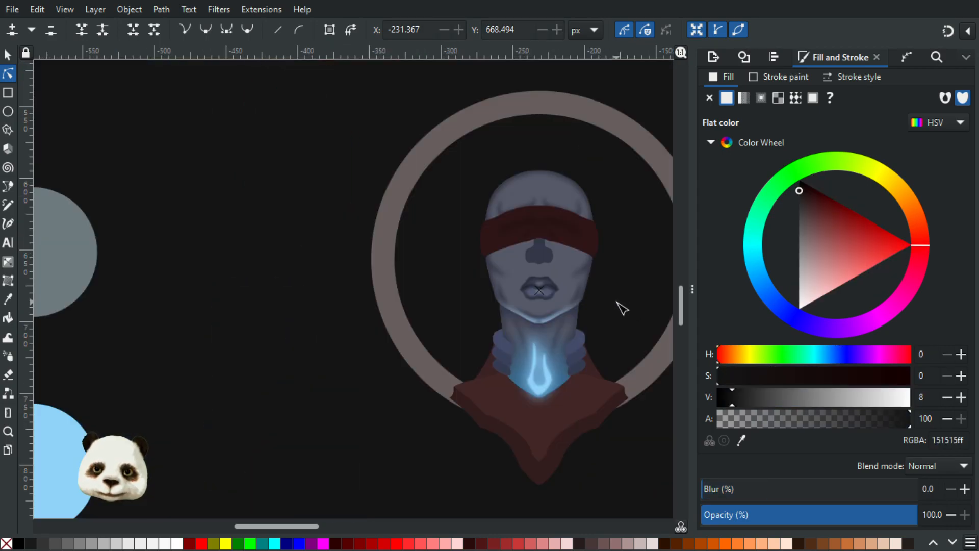
drag(614, 309, 429, 288)
scroll(364, 303, up, 2)
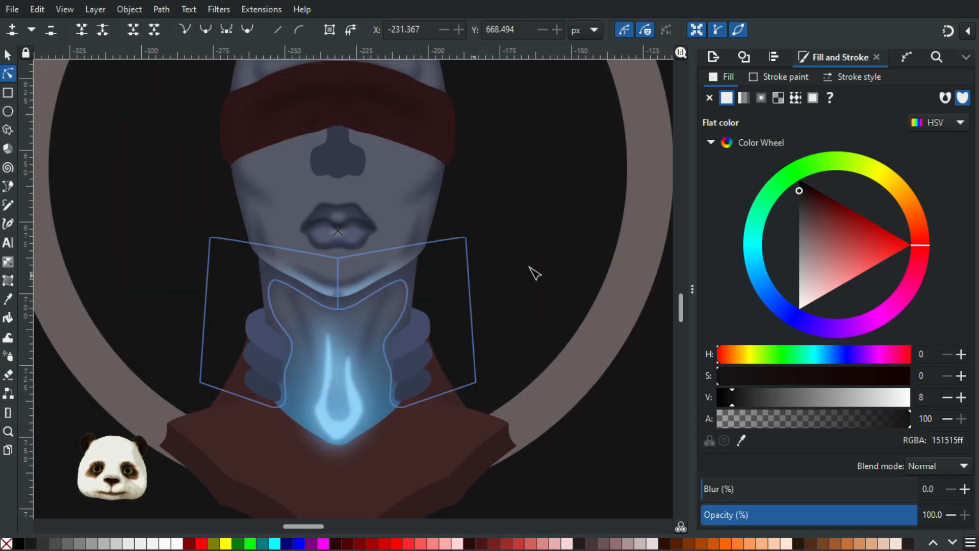
scroll(575, 265, down, 3)
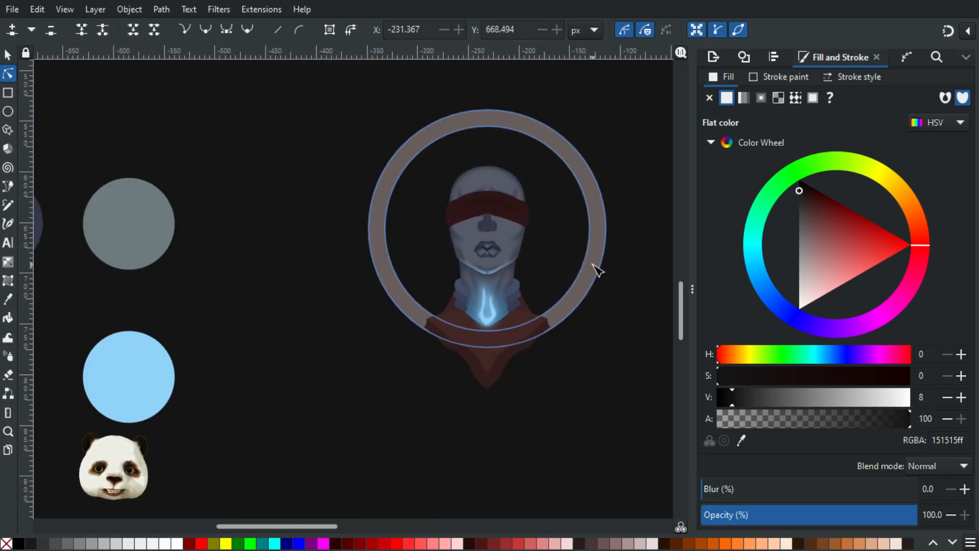
scroll(564, 254, up, 2)
scroll(485, 260, up, 1)
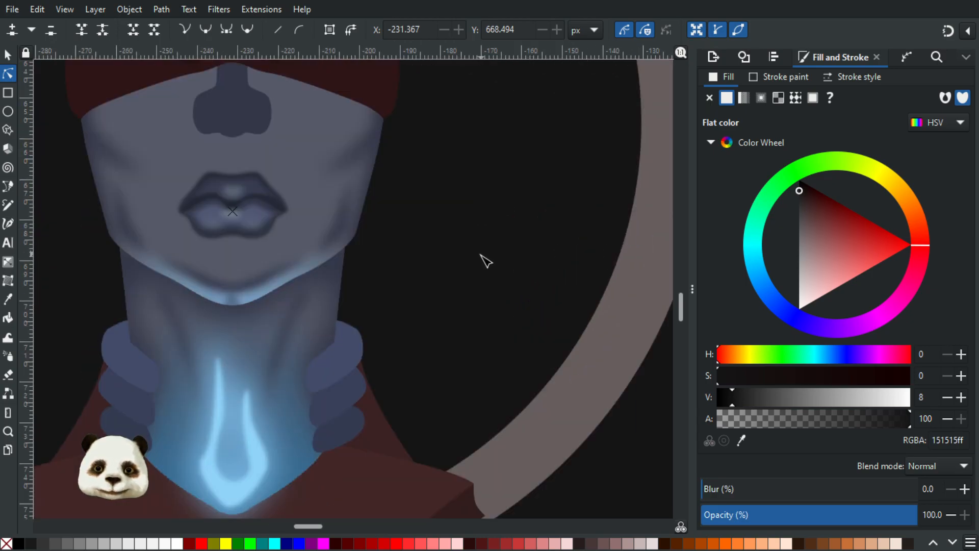
scroll(569, 259, up, 1)
drag(569, 259, 575, 268)
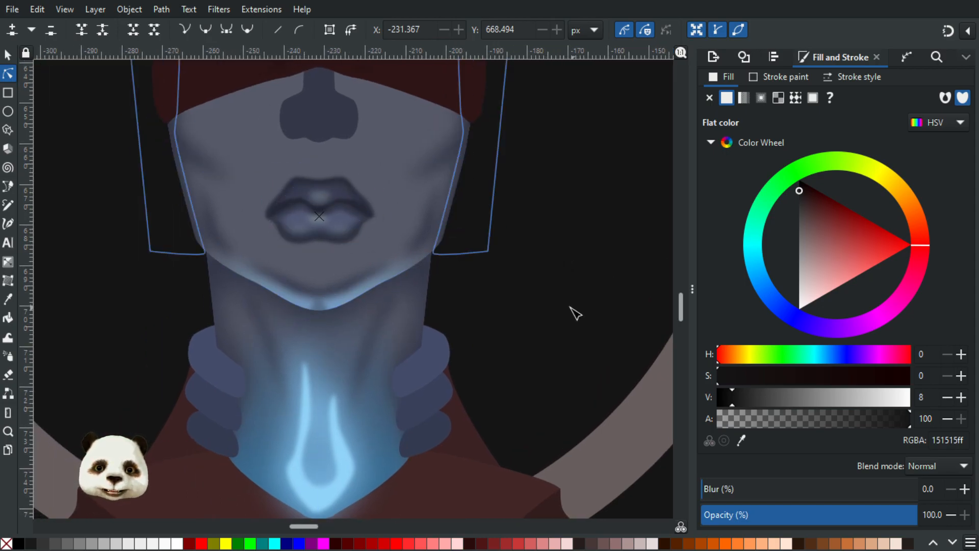
scroll(586, 322, down, 4)
scroll(612, 320, up, 1)
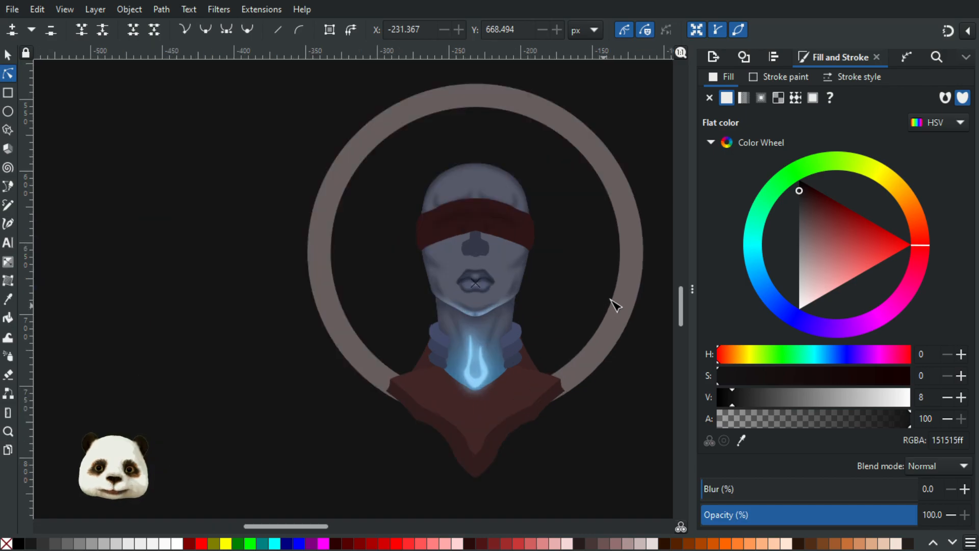
click(612, 306)
click(628, 459)
drag(593, 383, 481, 351)
Draw a small closed rounded shape on the chin just below the lower lip, and shift its left-side node slightly inward.
scroll(440, 344, up, 1)
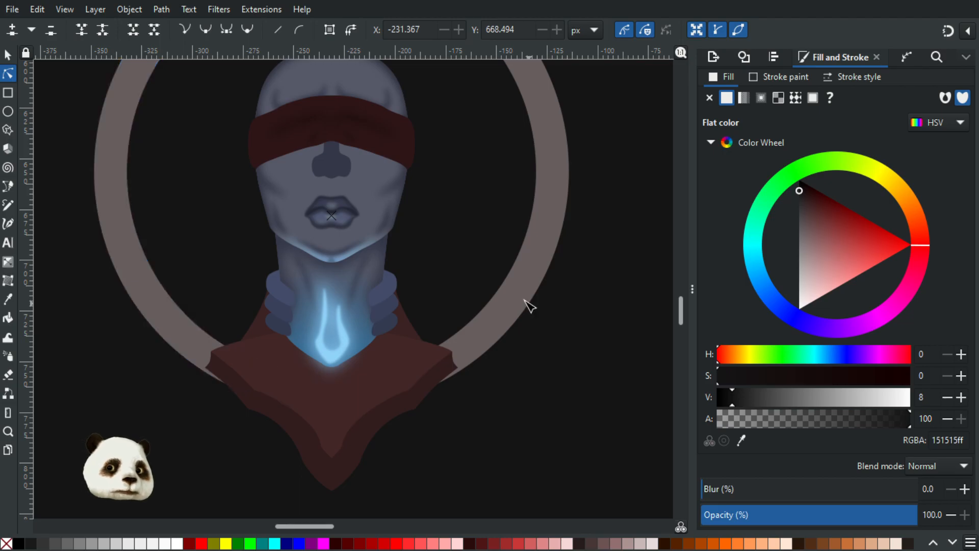
scroll(439, 268, up, 1)
scroll(561, 298, up, 1)
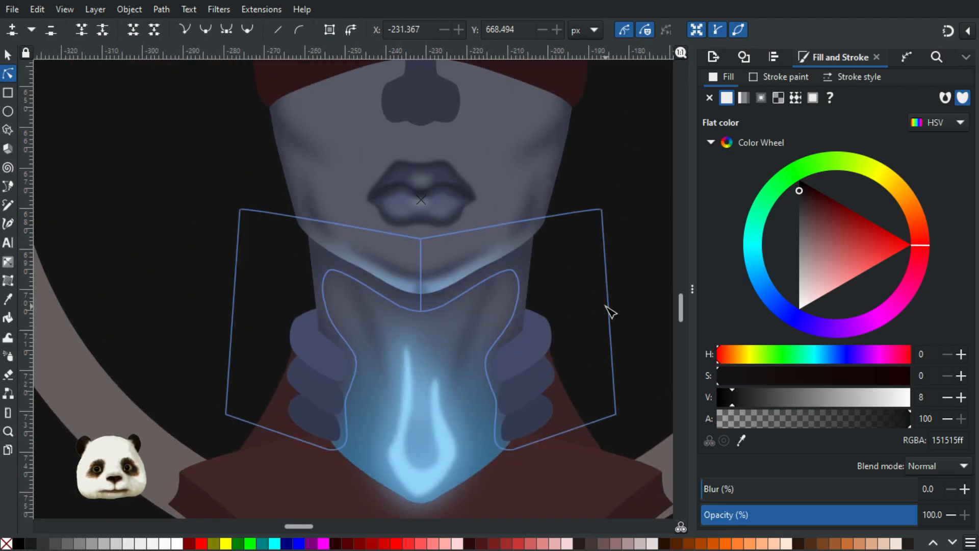
key(b)
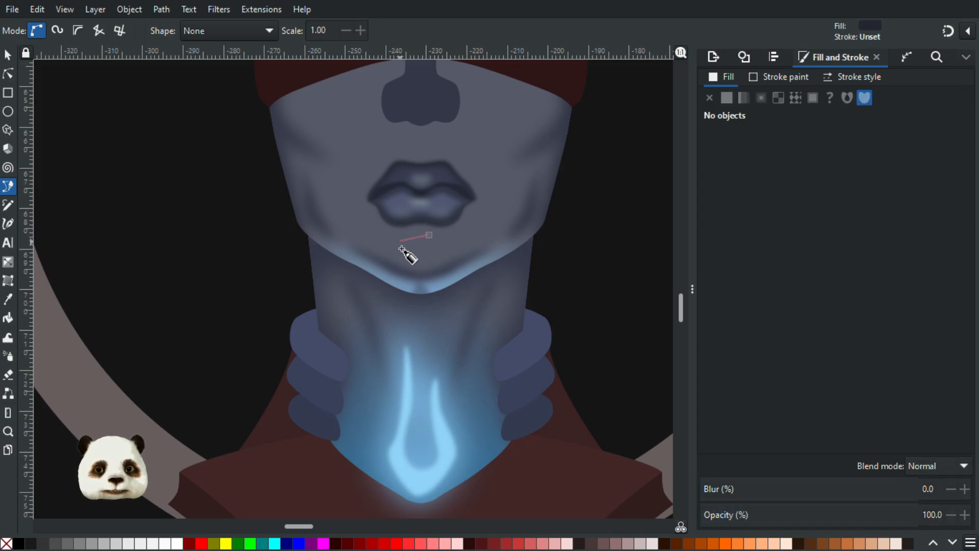
click(416, 271)
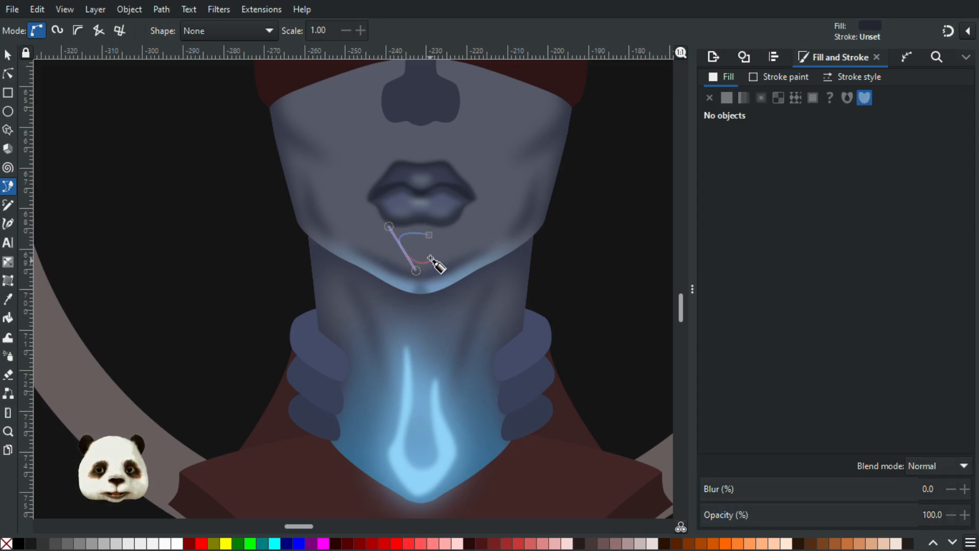
drag(437, 252, 444, 241)
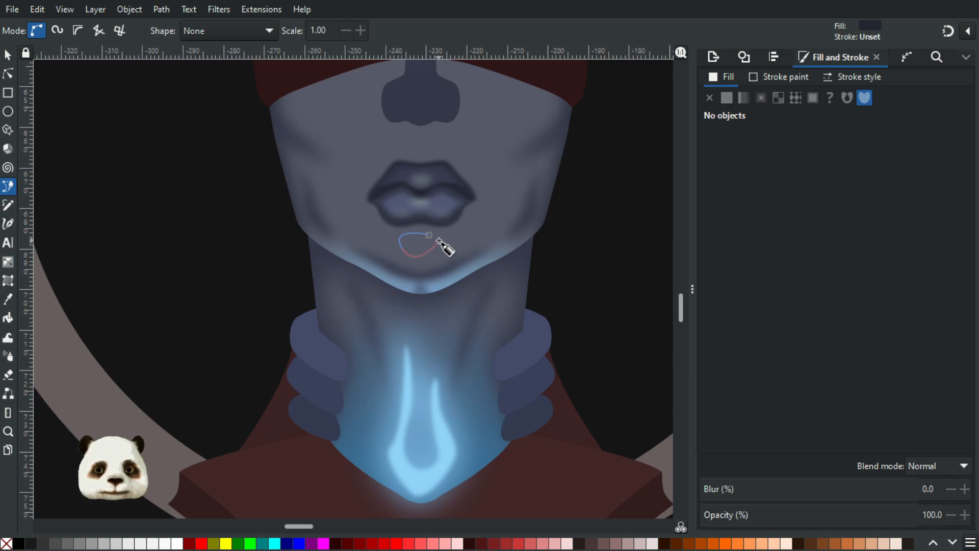
drag(437, 243, 440, 237)
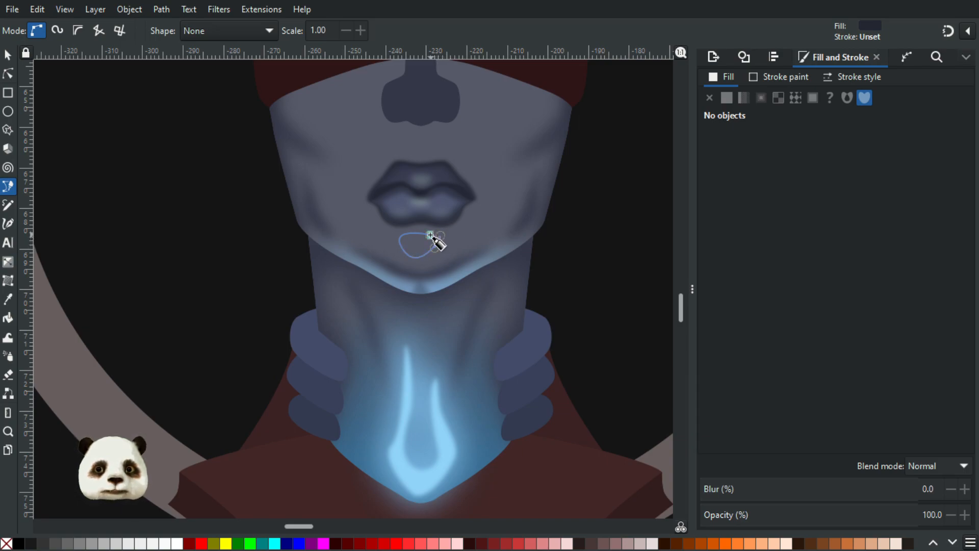
click(427, 235)
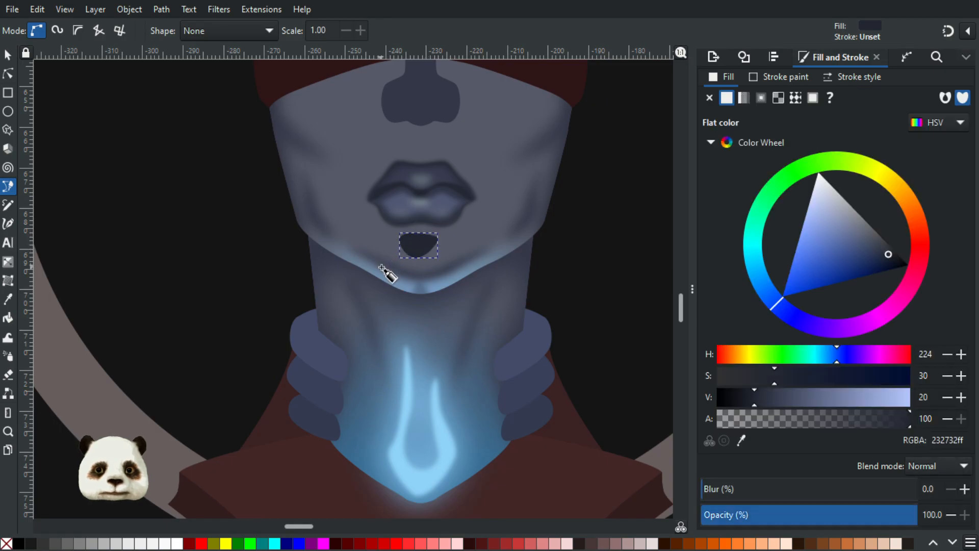
click(7, 75)
click(402, 248)
drag(405, 250, 409, 253)
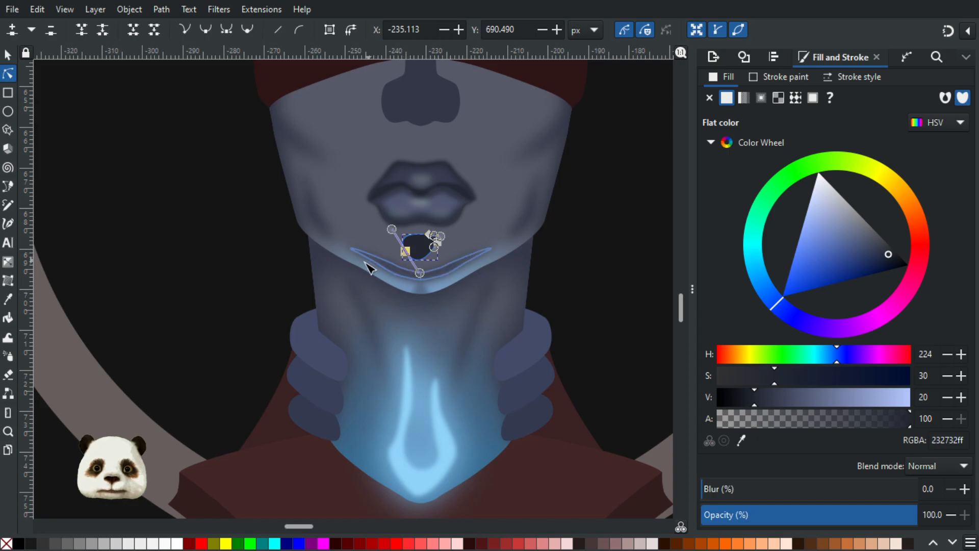
Fill the chin shape with the grey-green colour 6d7a7e sampled from the swatch circle, and set its blur to 50%.
scroll(365, 265, down, 3)
drag(43, 313, 312, 325)
key(d)
click(202, 235)
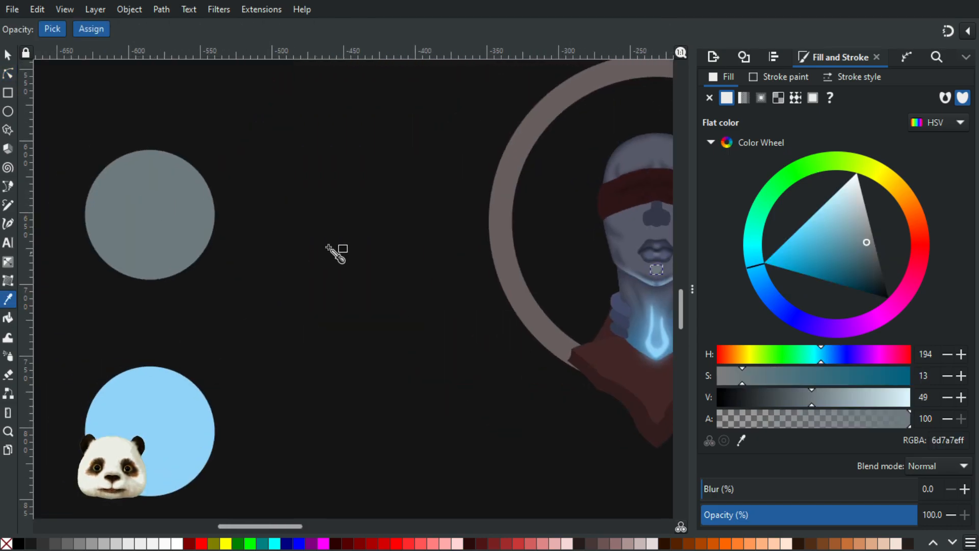
scroll(372, 291, right, 5)
scroll(546, 331, up, 2)
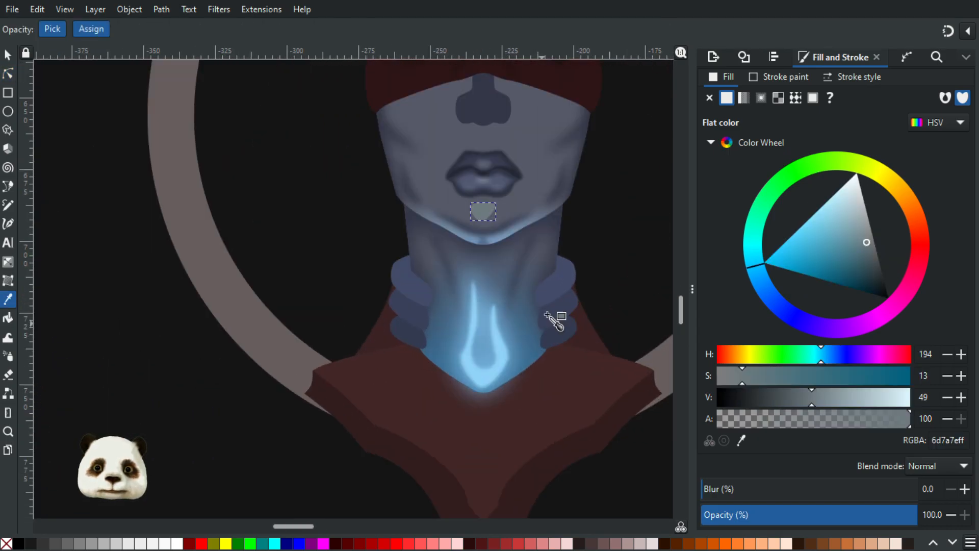
click(766, 492)
click(809, 492)
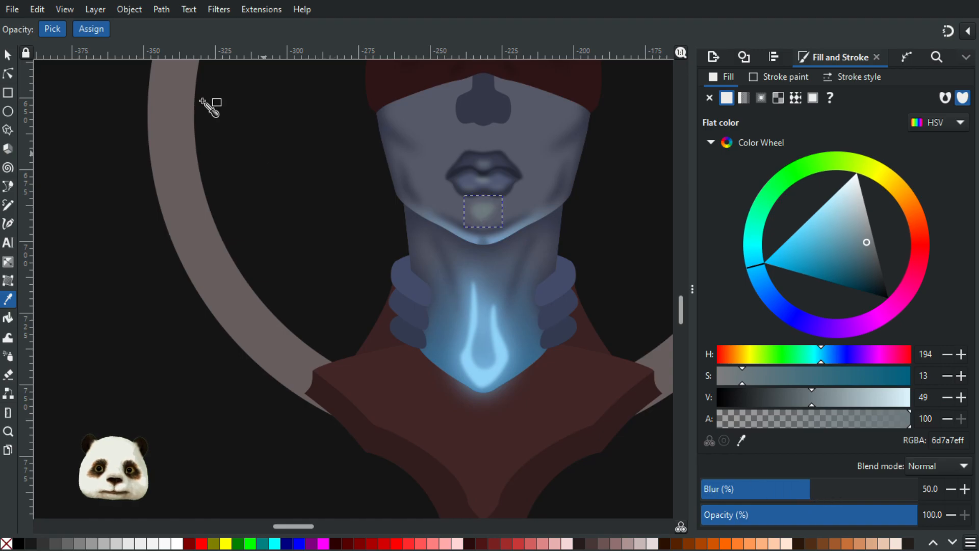
Reshape the blurred chin highlight into a rounded inverted triangle by moving its side and bottom nodes, deleting the surplus node and smoothing the curve.
click(8, 54)
scroll(454, 222, up, 1)
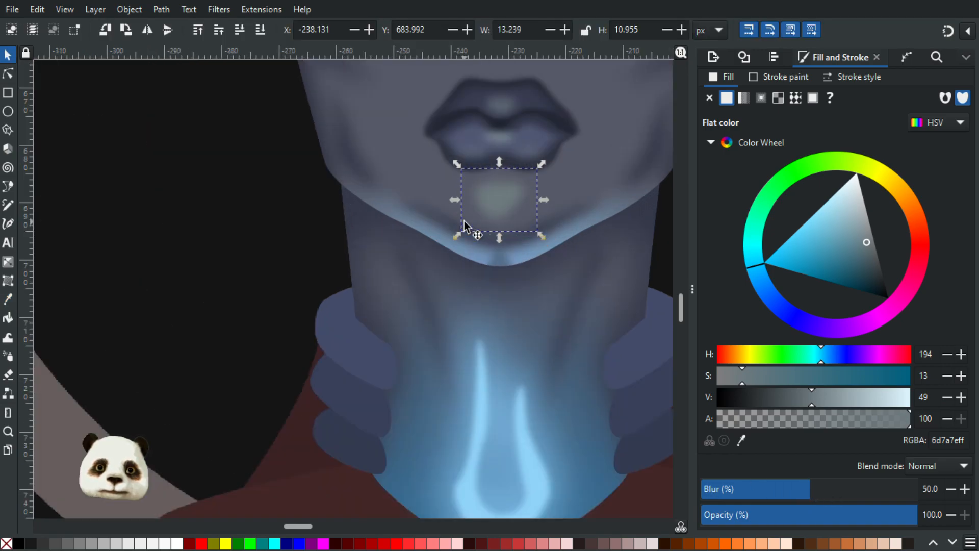
scroll(357, 240, up, 1)
click(7, 74)
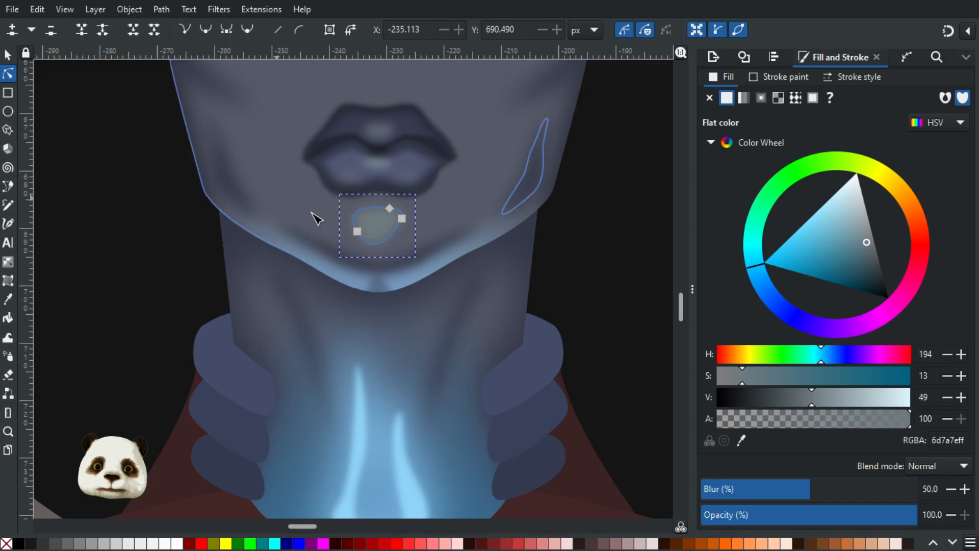
mouse_move(356, 232)
mouse_down()
mouse_move(365, 238)
mouse_move(351, 213)
mouse_up()
click(403, 219)
key(Delete)
mouse_move(421, 215)
mouse_down()
mouse_move(430, 213)
mouse_move(399, 222)
mouse_move(403, 209)
mouse_move(393, 204)
mouse_move(413, 217)
mouse_up()
key(shift+s)
drag(377, 246, 408, 206)
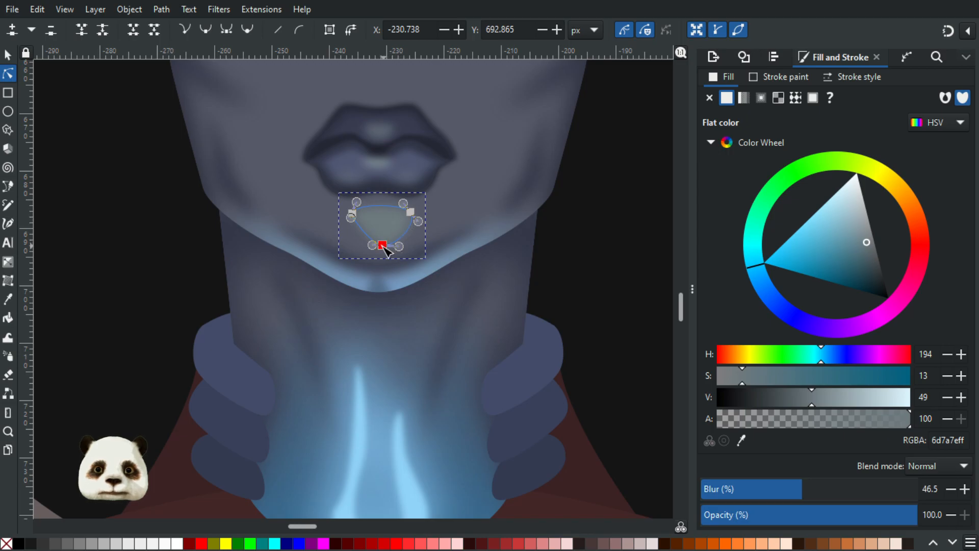
Deselect the chin highlight and check how it looks against the whole figure.
click(657, 184)
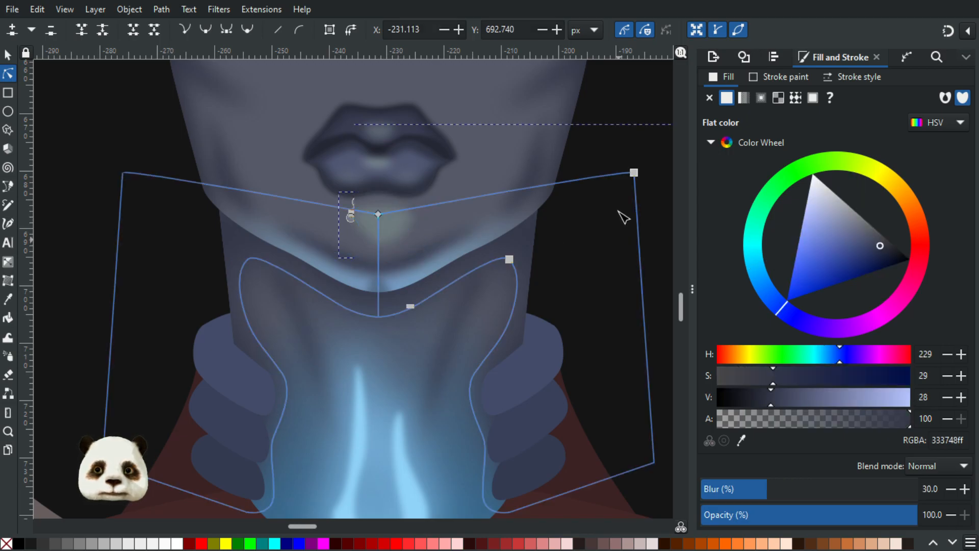
scroll(645, 209, down, 4)
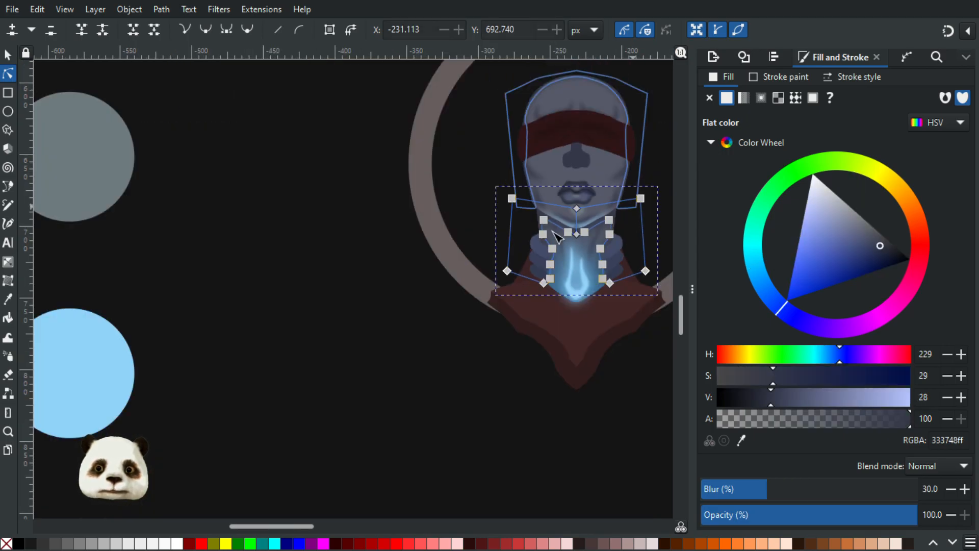
click(335, 236)
drag(326, 206, 278, 216)
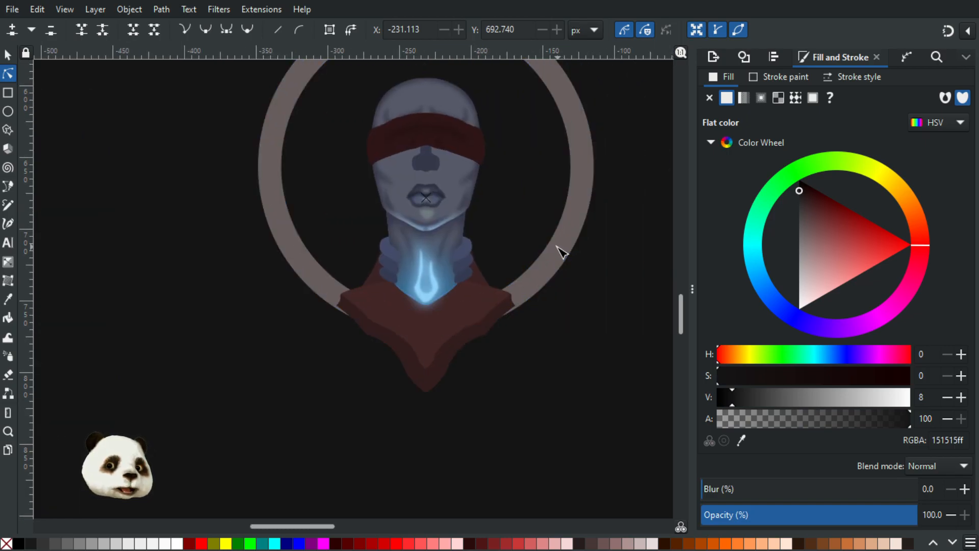
scroll(522, 214, up, 1)
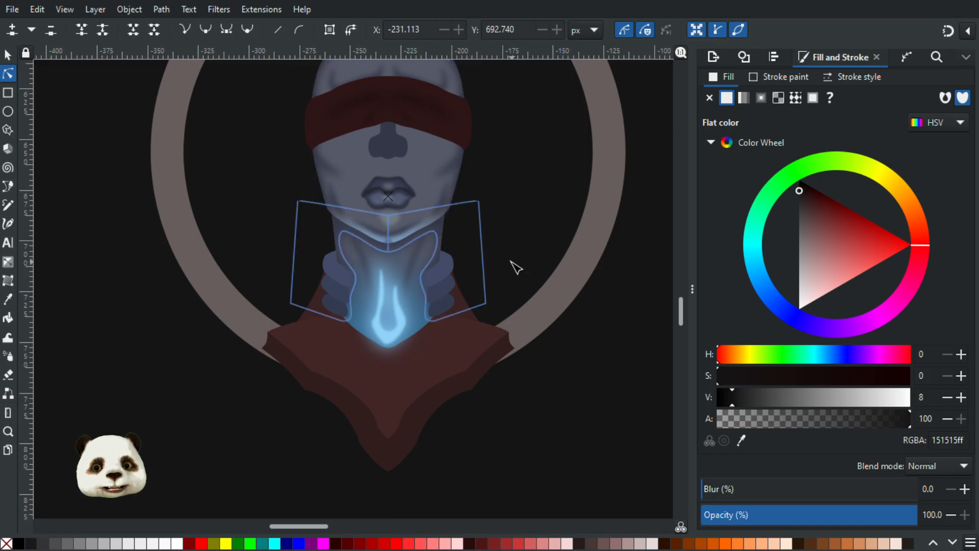
scroll(551, 306, up, 2)
drag(586, 338, 590, 339)
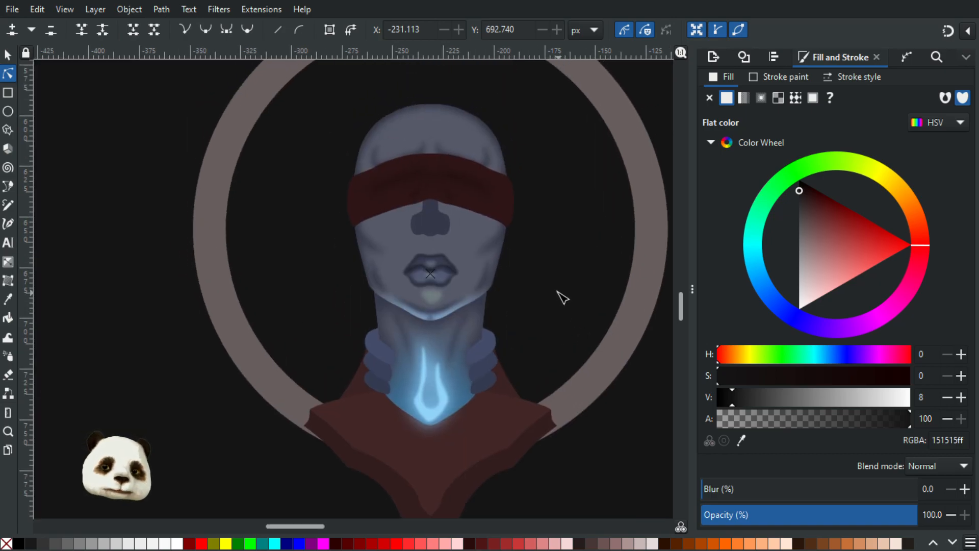
Draw a small closed rounded shape with the Bezier pen on the left cheek, just below the blindfold.
key(b)
scroll(428, 240, up, 1)
scroll(345, 204, up, 1)
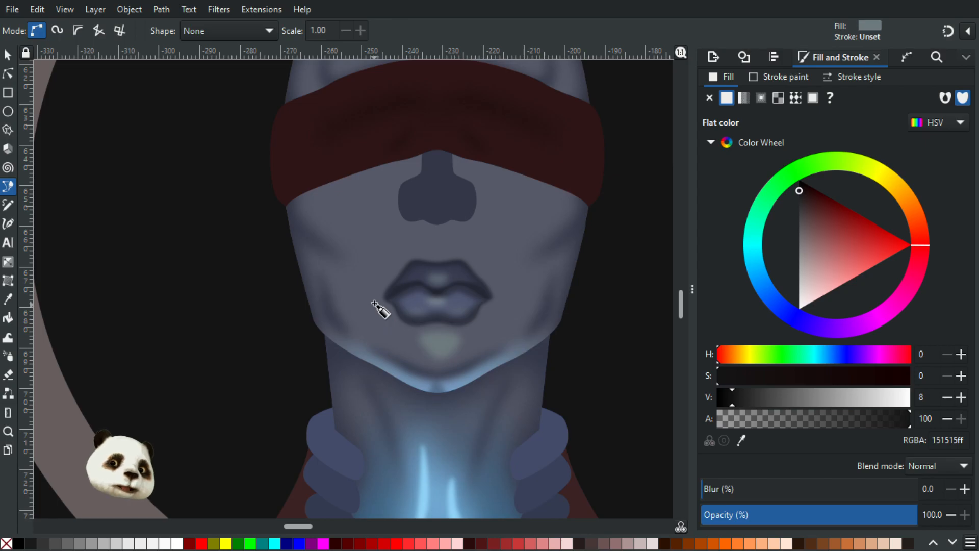
click(329, 192)
drag(338, 226, 378, 235)
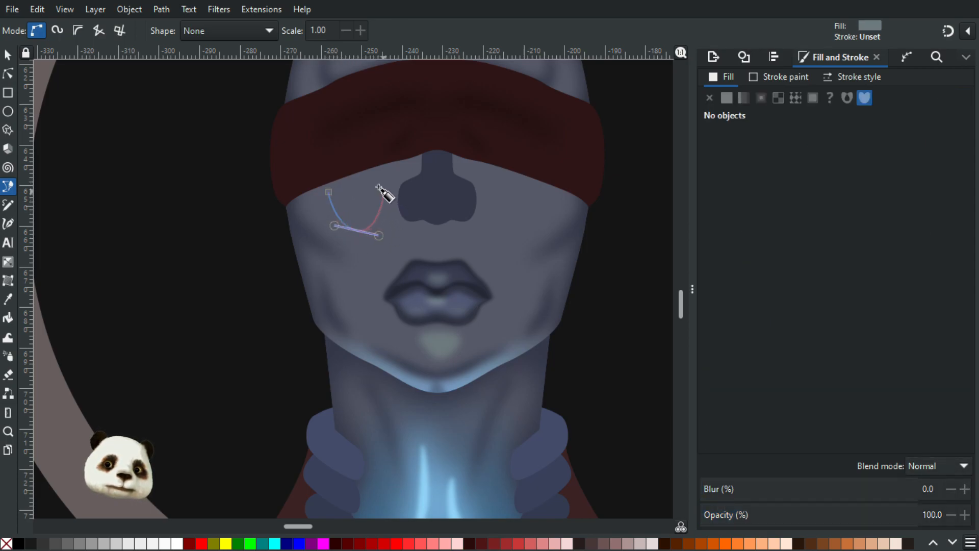
drag(364, 178, 386, 177)
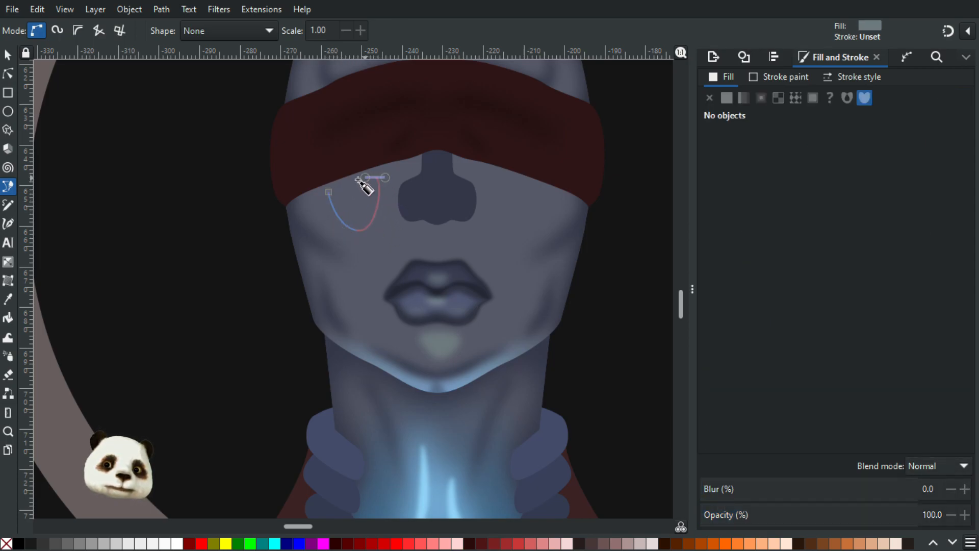
click(328, 193)
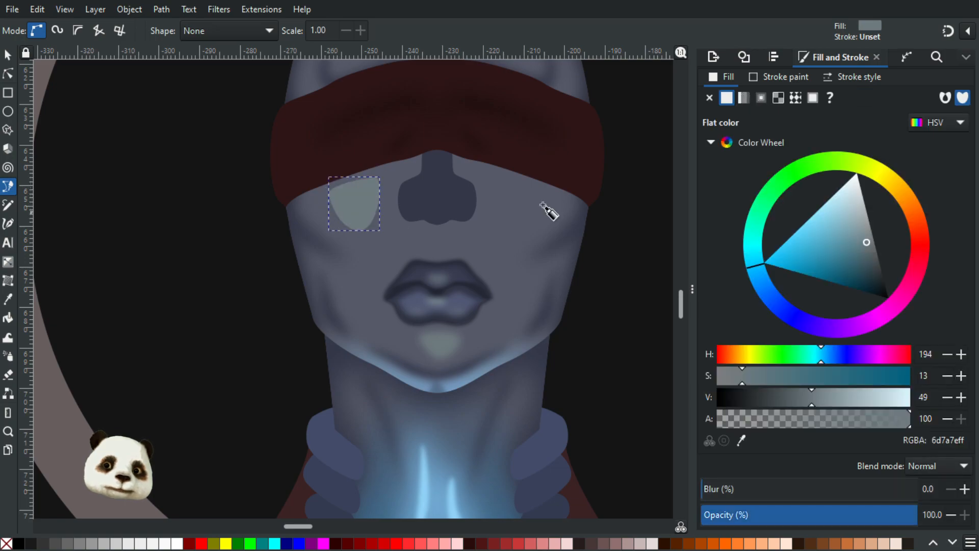
Draw a matching rounded shape about 11 by 12 px on the right cheek, and nudge it slightly outward.
click(503, 181)
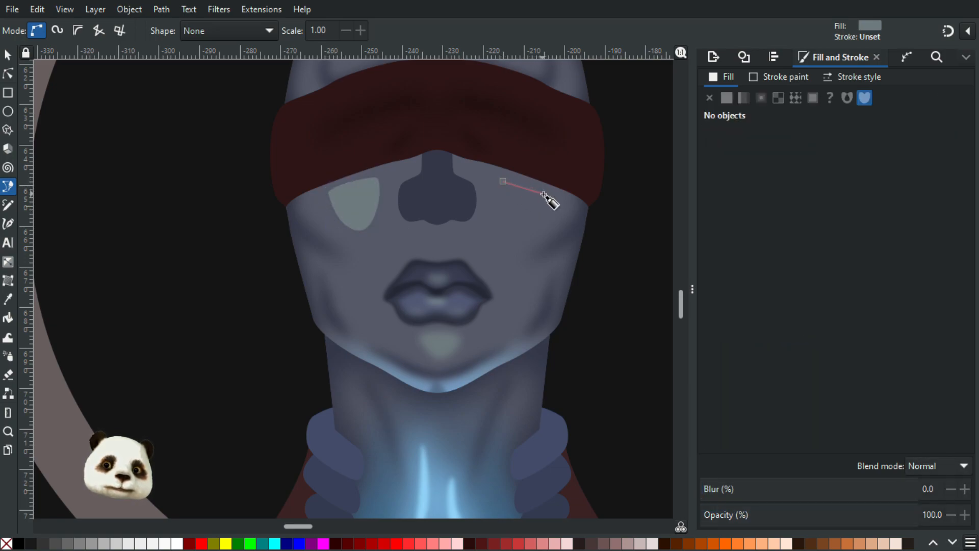
drag(545, 198, 545, 200)
drag(515, 230, 509, 240)
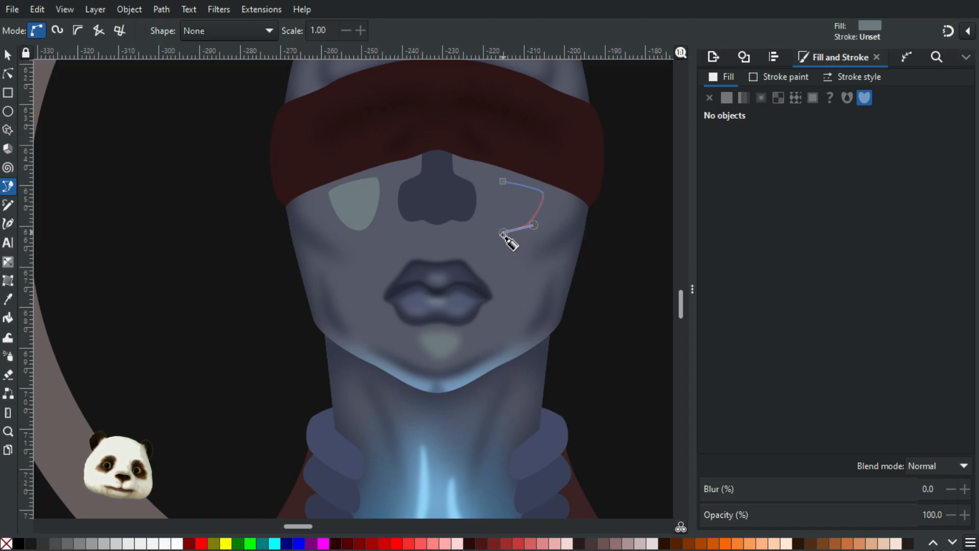
click(511, 175)
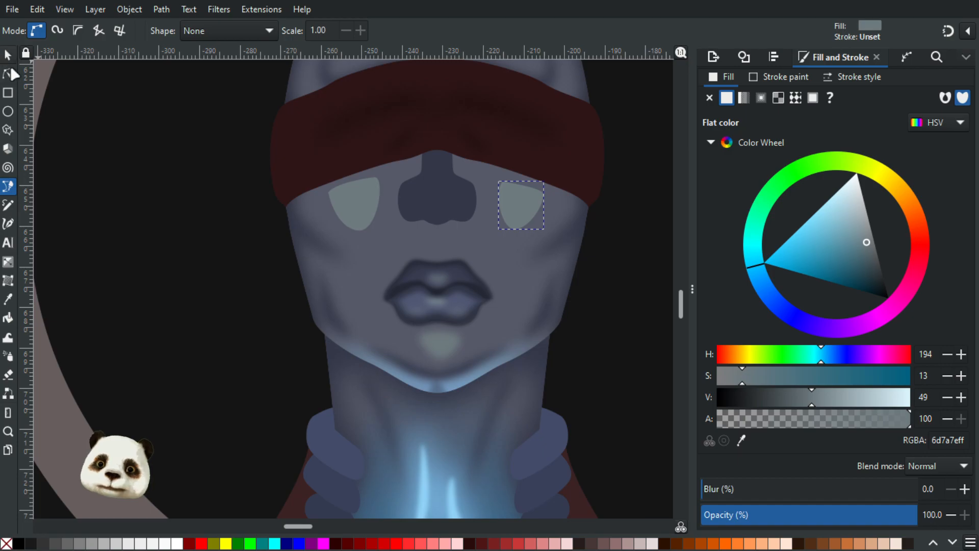
click(8, 72)
click(521, 199)
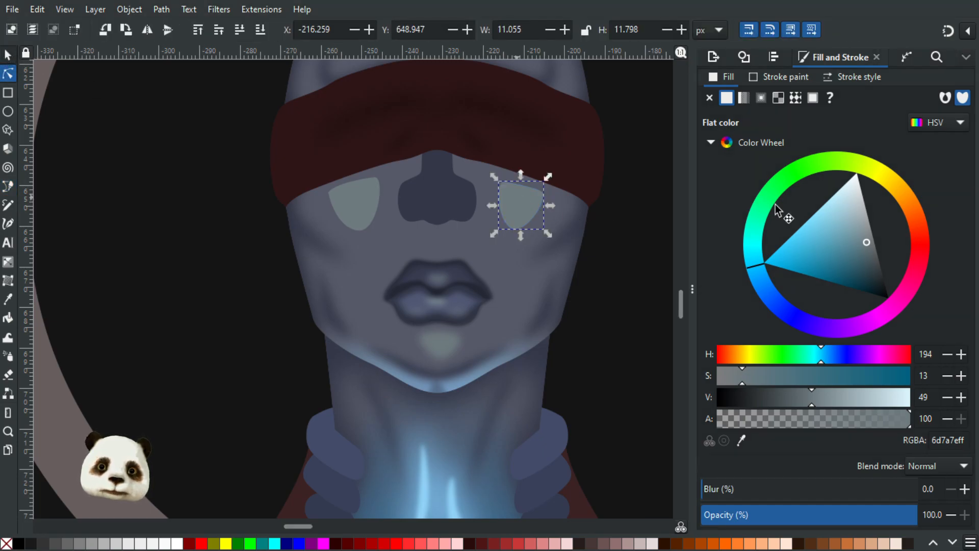
drag(529, 204, 534, 206)
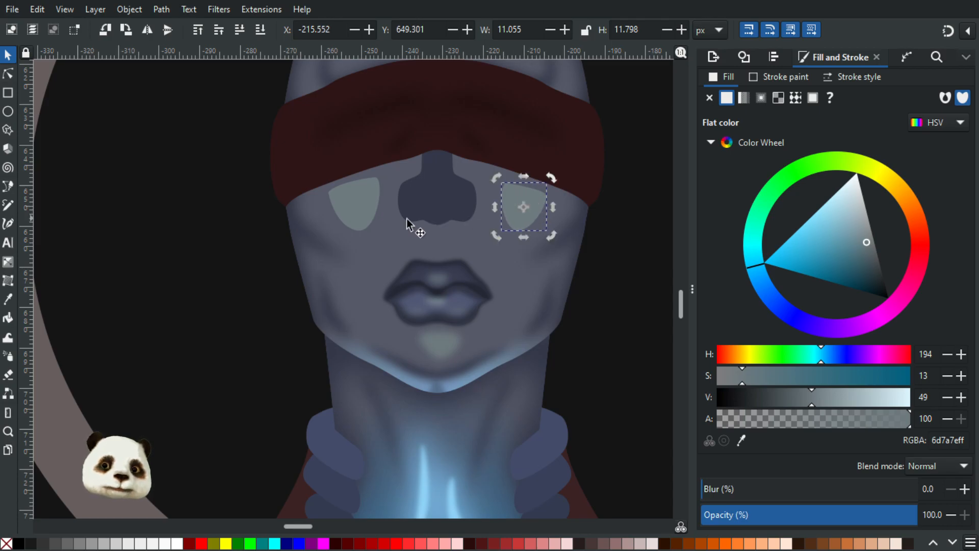
Set the blur of both cheek shapes together to 30%, and deselect them.
shift+click(369, 215)
click(746, 498)
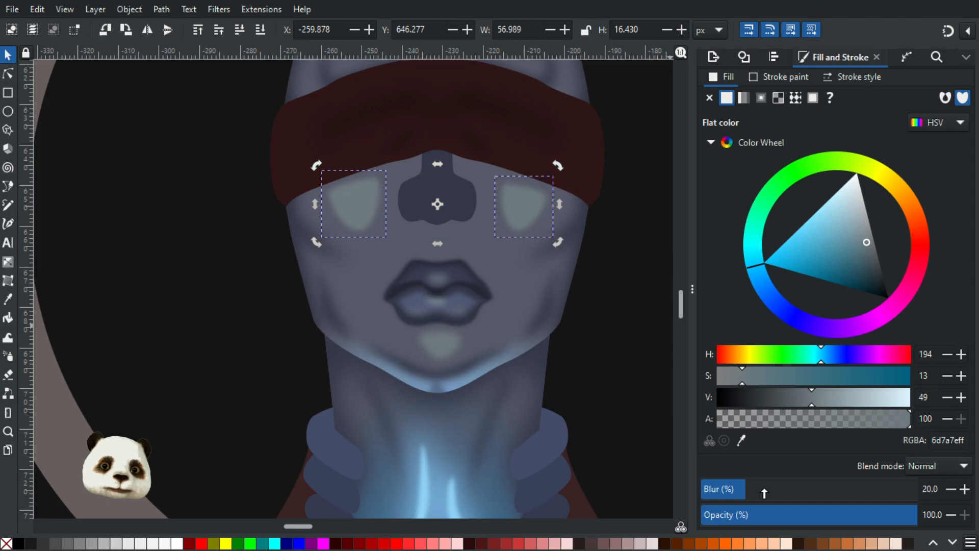
drag(779, 494, 756, 491)
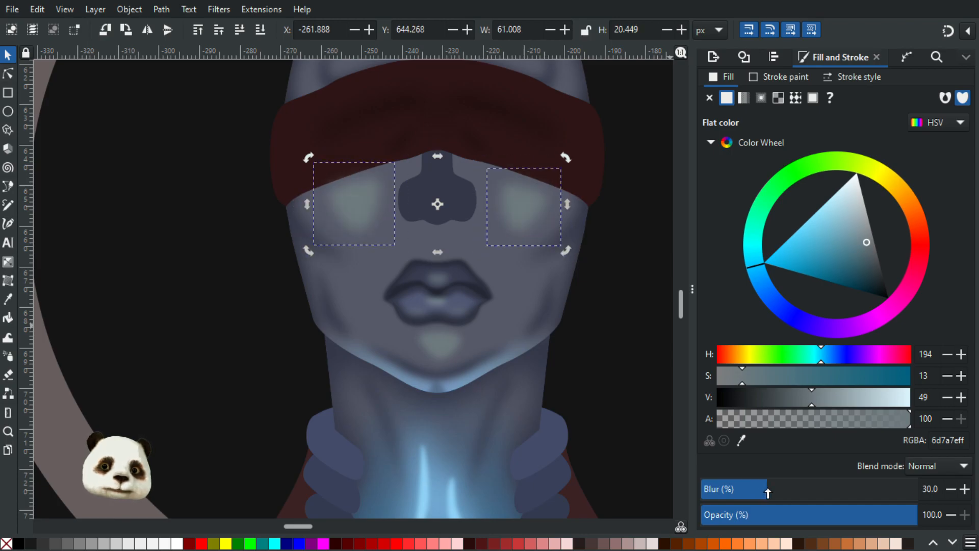
click(624, 331)
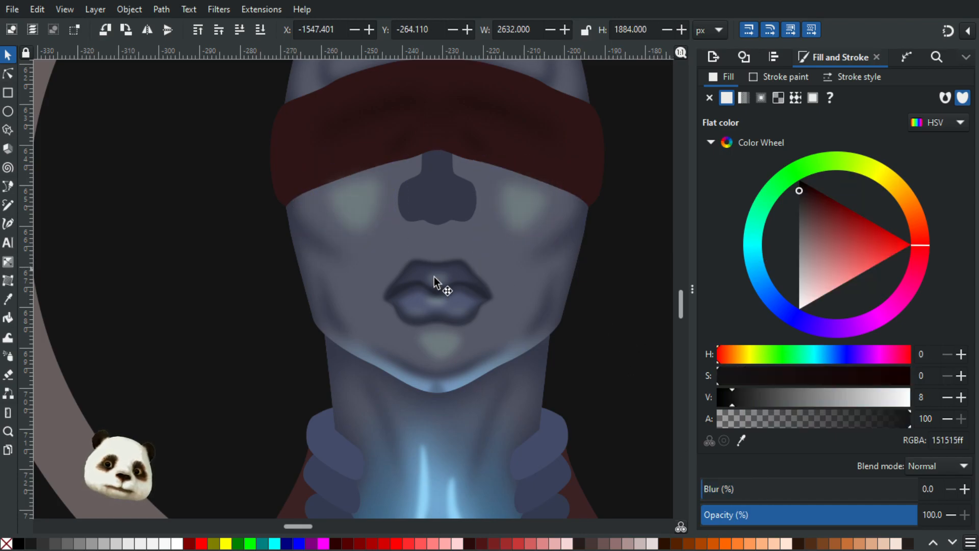
Move the upper inner node of the right cheek highlight slightly up towards the blindfold, and deselect the highlight.
scroll(662, 312, down, 3)
scroll(634, 302, up, 1)
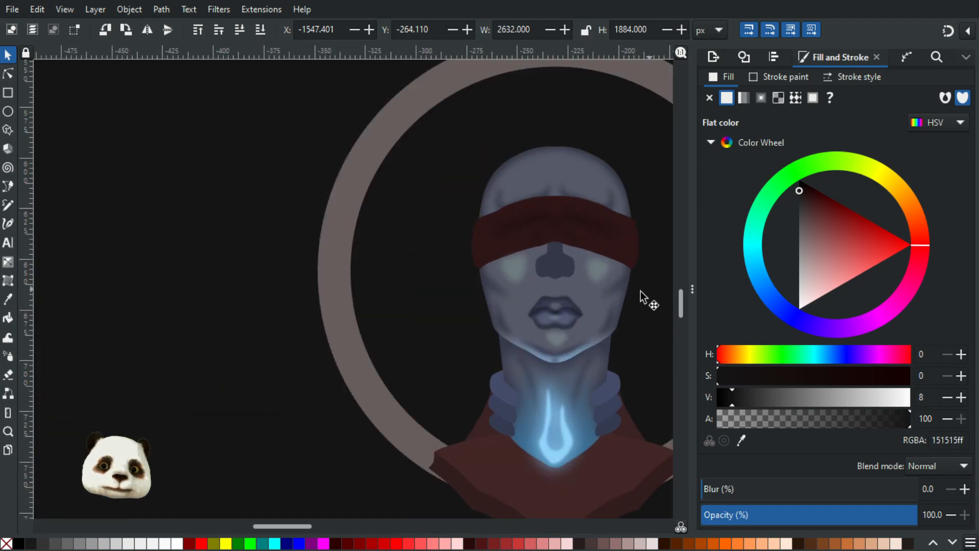
scroll(642, 297, up, 2)
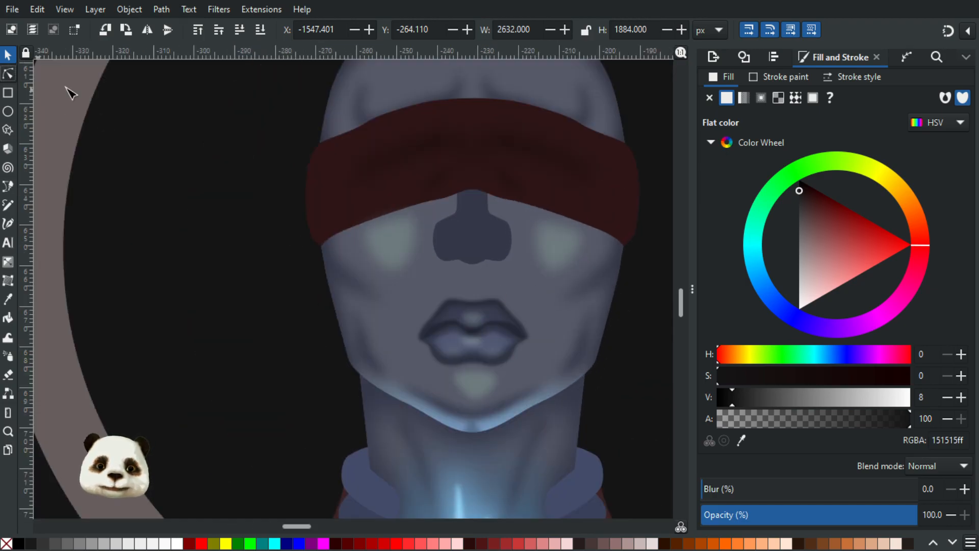
click(9, 74)
click(545, 230)
click(541, 222)
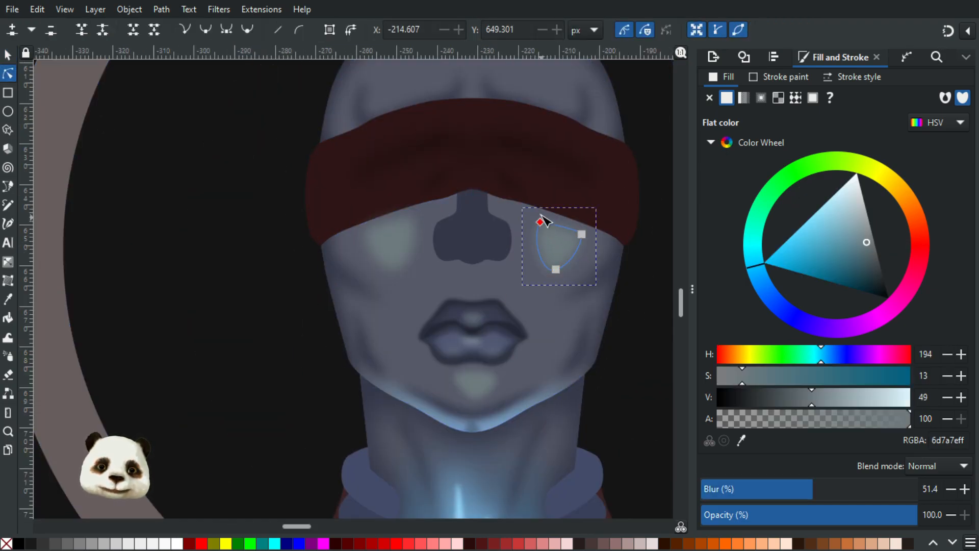
drag(545, 221, 540, 218)
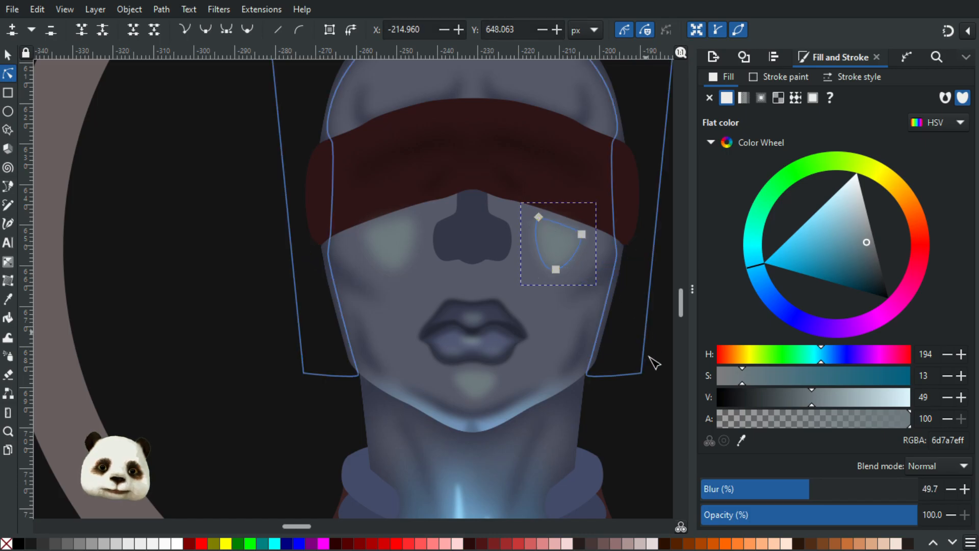
click(653, 390)
click(663, 339)
Check how the two cheek highlights look against the whole figure and the lower face.
scroll(630, 337, down, 3)
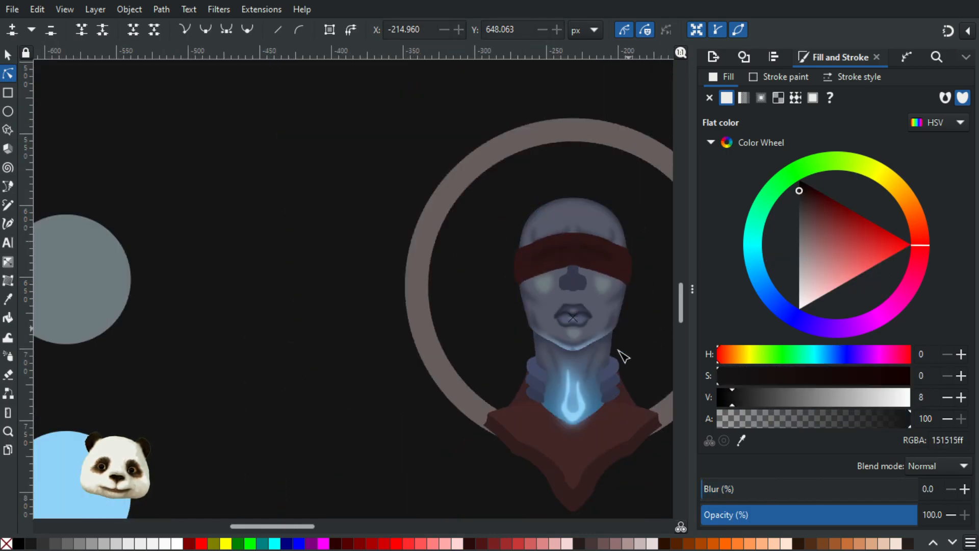
scroll(445, 323, down, 1)
scroll(492, 345, up, 3)
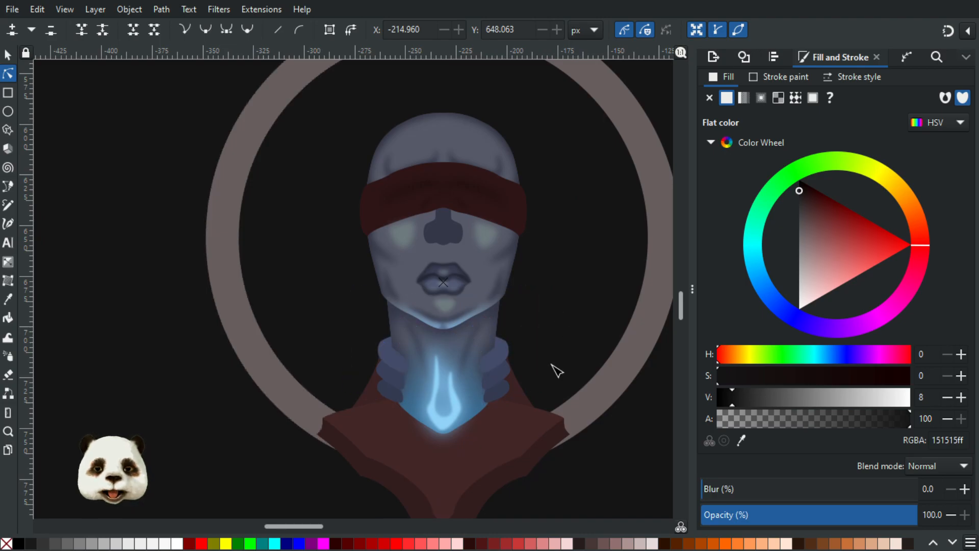
scroll(474, 339, up, 2)
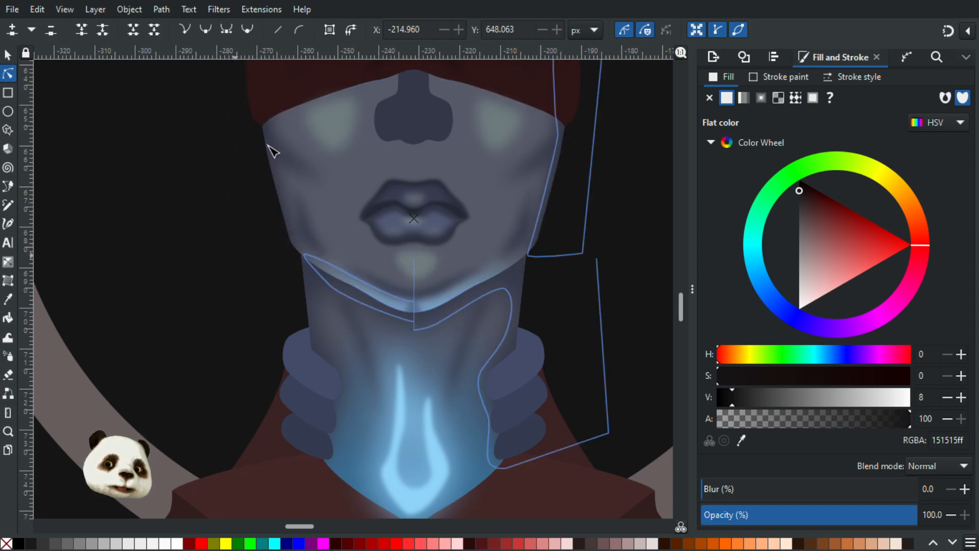
scroll(308, 179, down, 2)
drag(207, 239, 251, 378)
scroll(296, 357, up, 1)
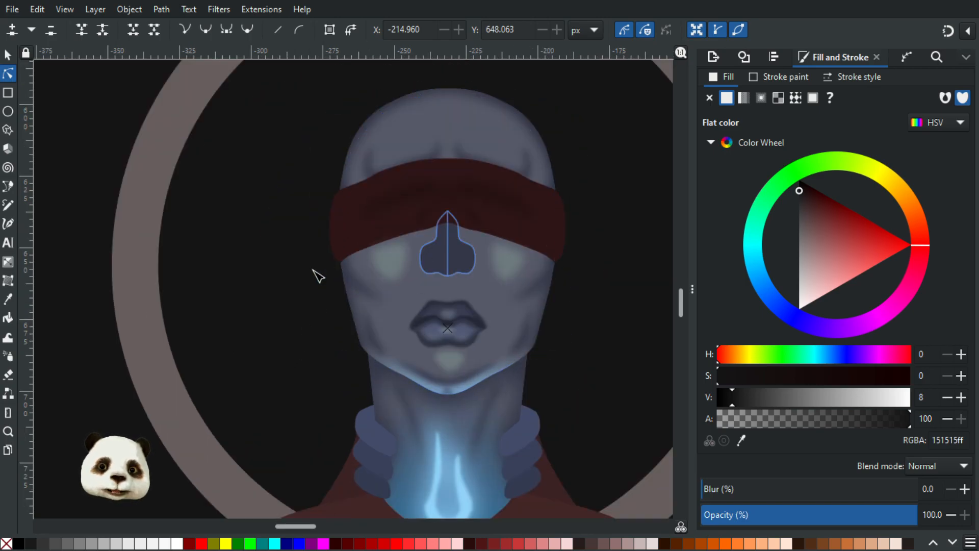
Draw a narrow closed sliver slanting down the left lower cheek, beside the corner of the mouth.
key(b)
scroll(399, 343, up, 1)
scroll(400, 344, up, 1)
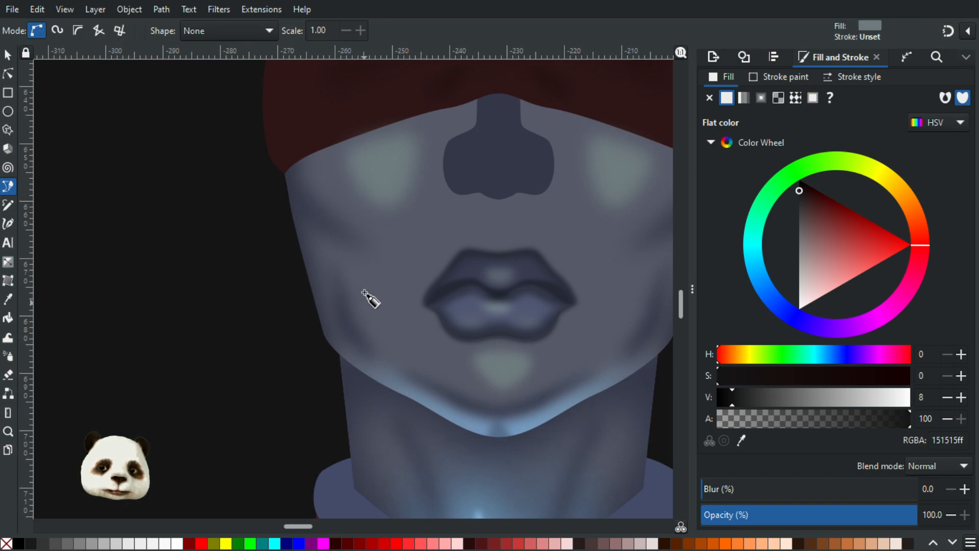
click(365, 282)
drag(368, 332, 402, 354)
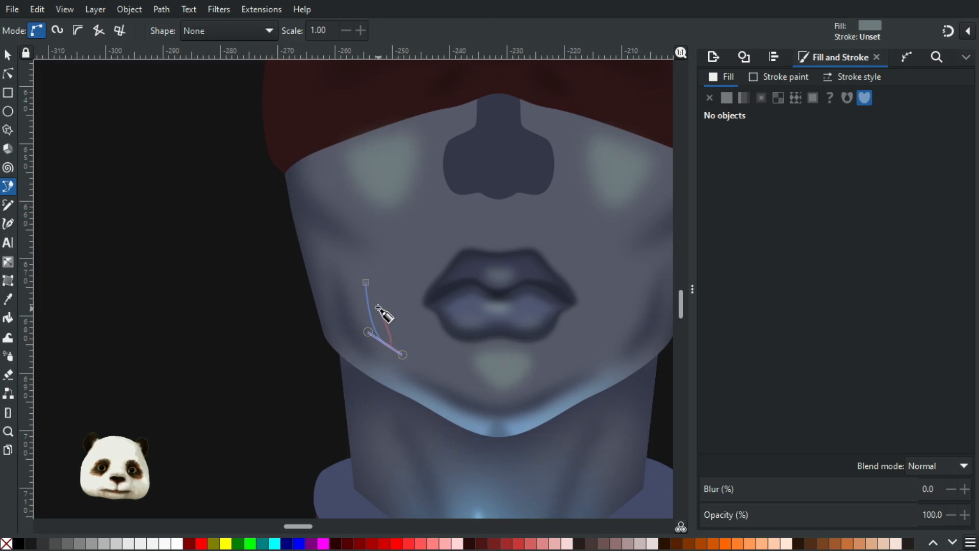
click(367, 281)
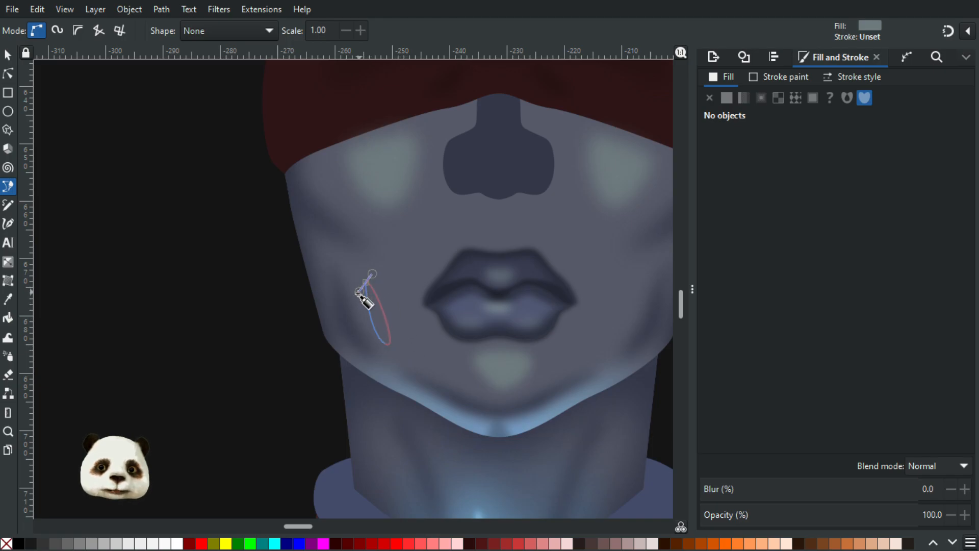
Draw a mirrored narrow sliver about 6 by 13 px on the right lower cheek.
scroll(240, 308, right, 5)
scroll(240, 309, right, 2)
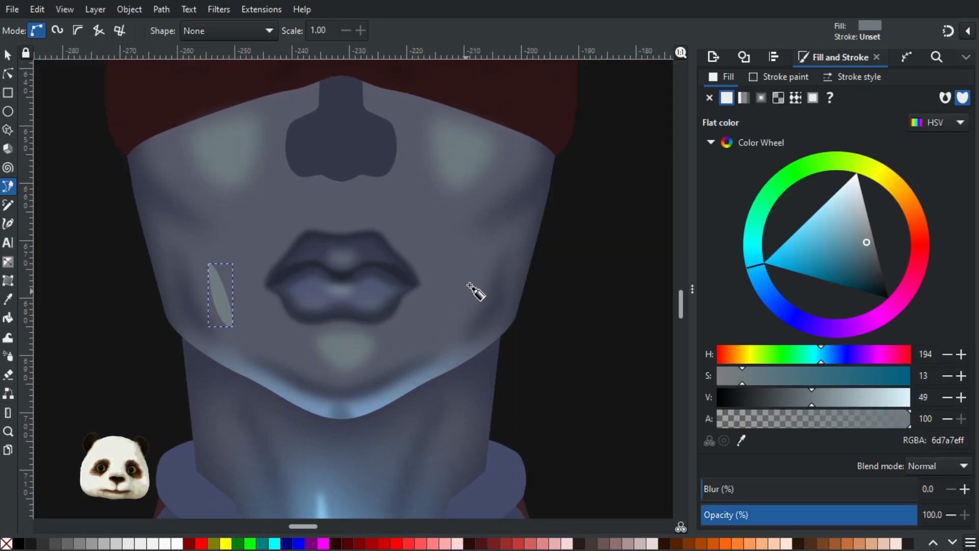
click(486, 261)
drag(457, 332, 442, 340)
drag(485, 262, 491, 270)
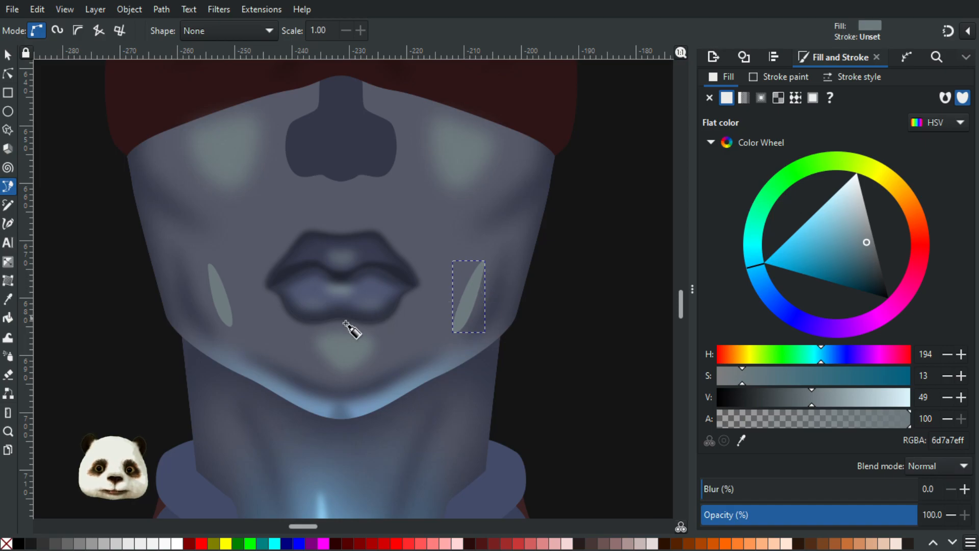
Set the blur of both lower-cheek slivers together to 30%, and deselect them.
click(7, 56)
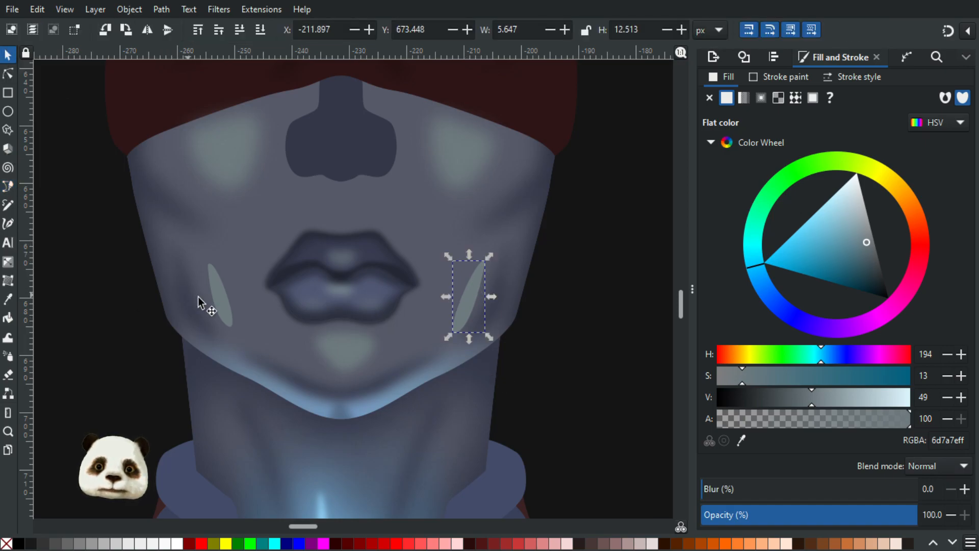
shift+click(223, 298)
drag(728, 499, 783, 496)
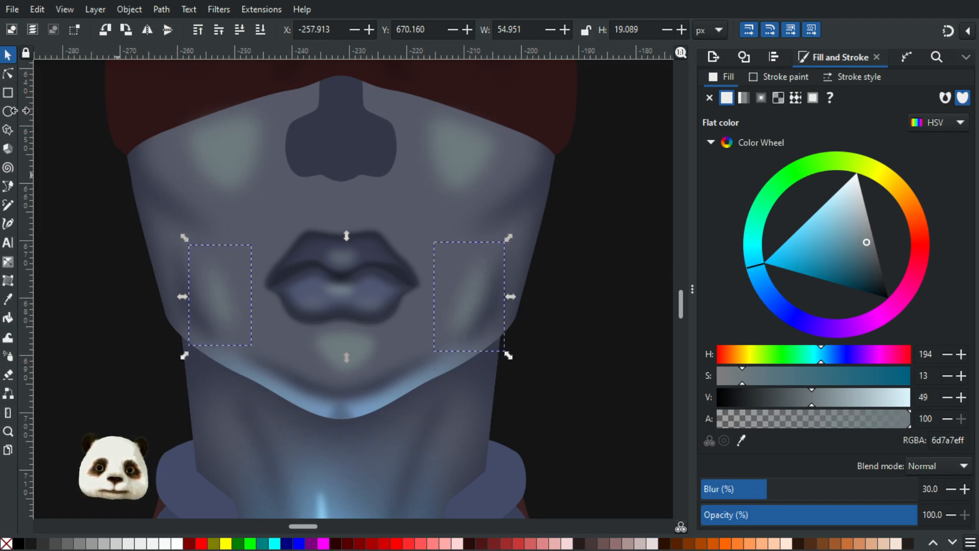
click(112, 254)
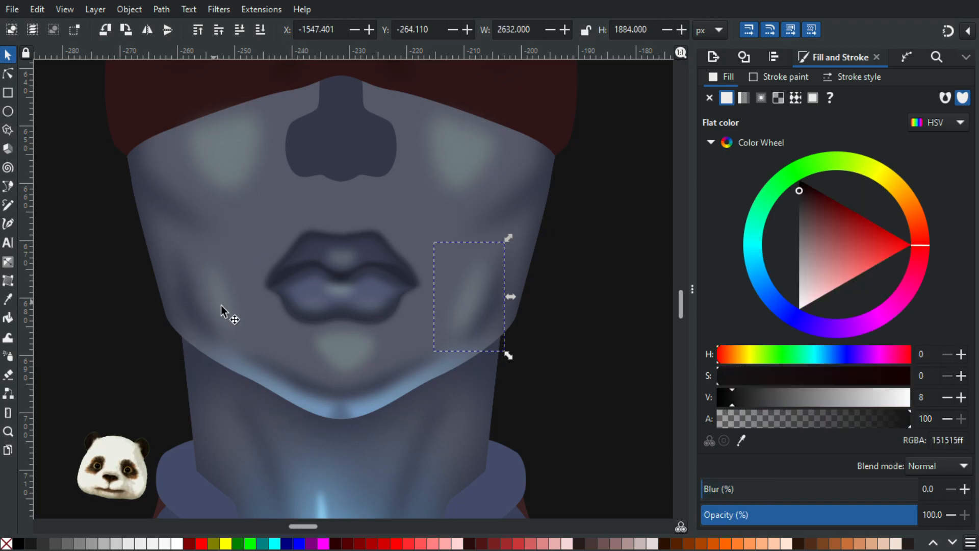
Shift the left lower-cheek highlight slightly outward, and move its top node a little up and out.
click(222, 299)
drag(220, 298, 216, 302)
click(8, 74)
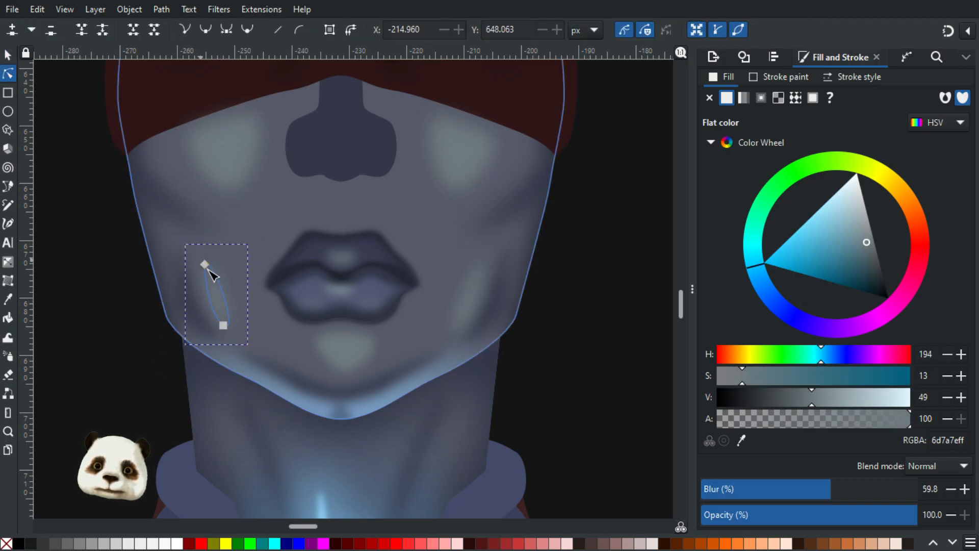
drag(204, 264, 201, 263)
click(62, 221)
click(83, 313)
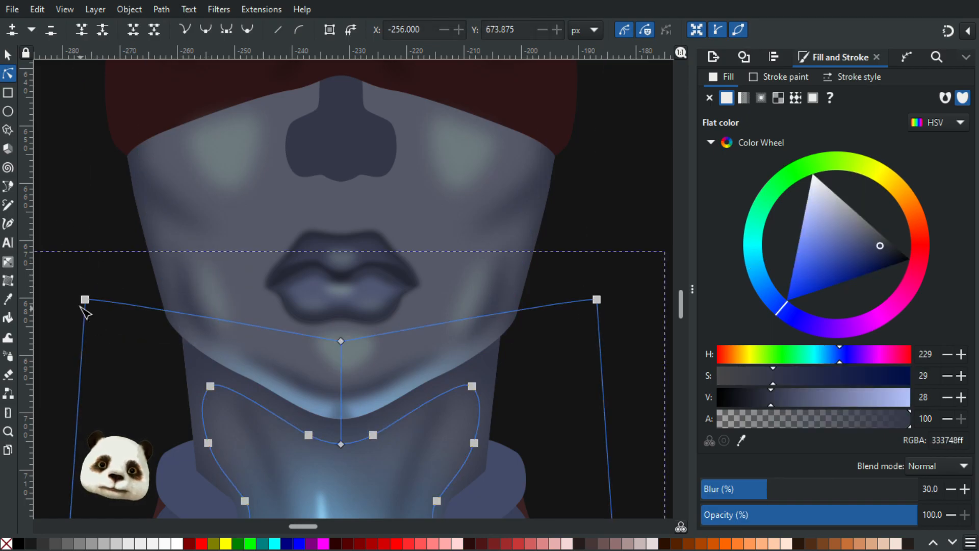
Deselect the neck shading and check the lower-cheek highlights against the whole figure.
ctrl+scroll(94, 312, down, 3)
click(476, 343)
ctrl+scroll(467, 344, down, 3)
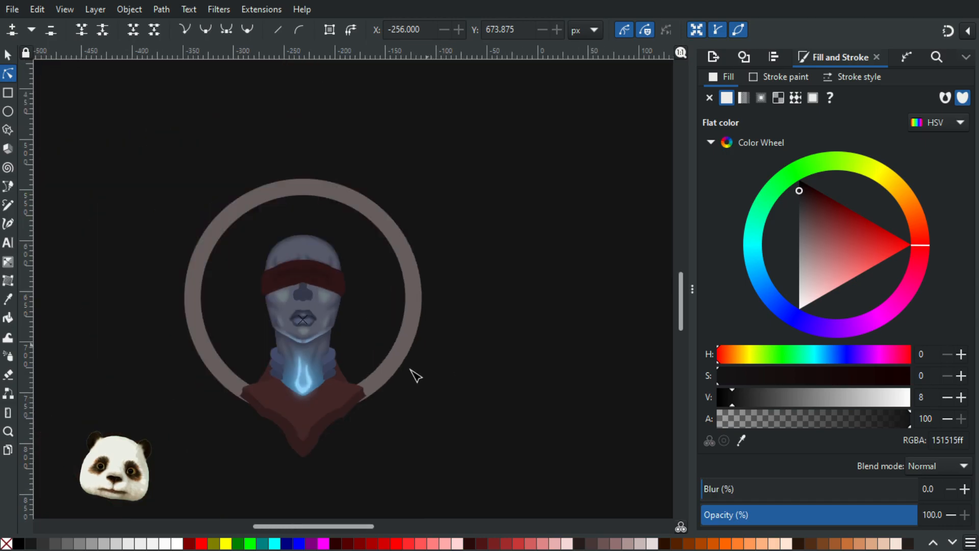
ctrl+scroll(403, 322, up, 3)
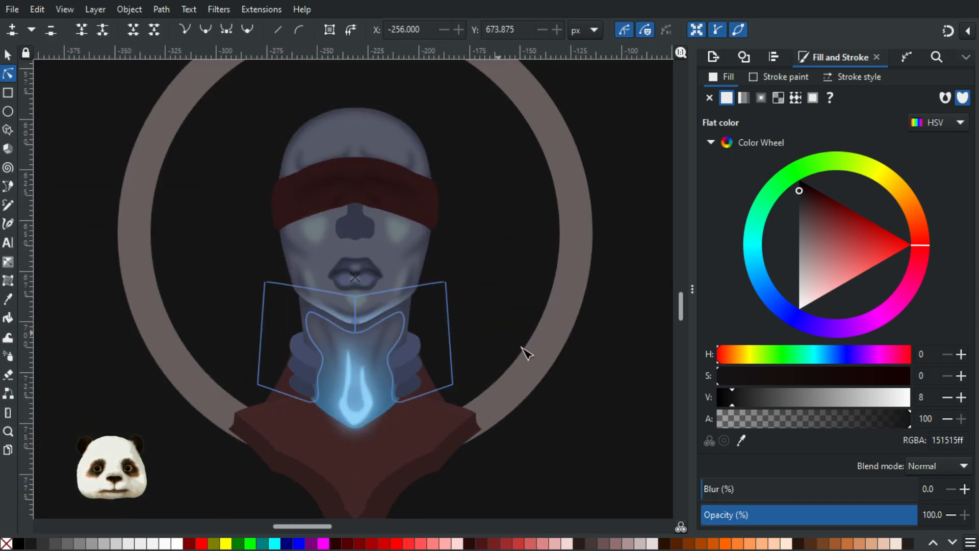
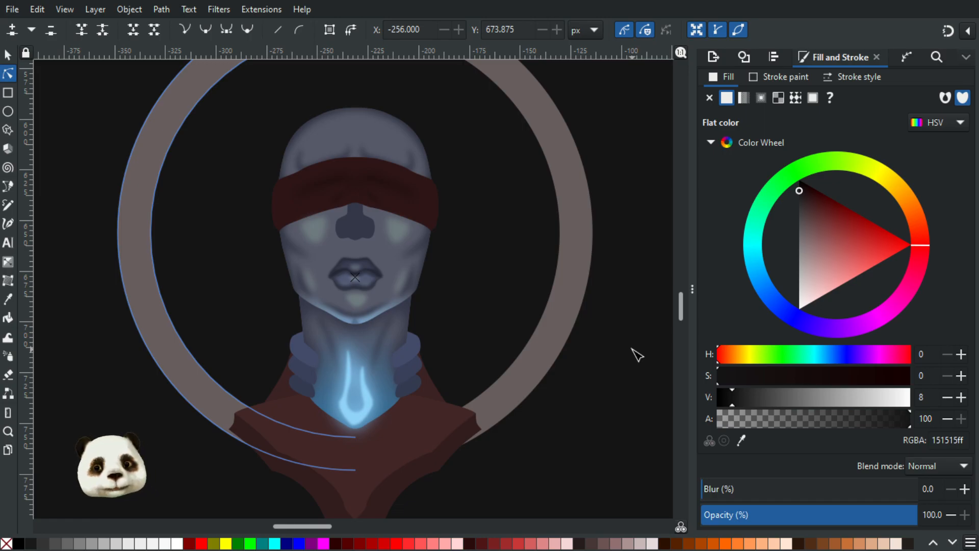
Draw a closed downward-pointing triangle about 17 by 10 px between the nose and the upper lip, with a rounded lower tip.
scroll(353, 204, up, 3)
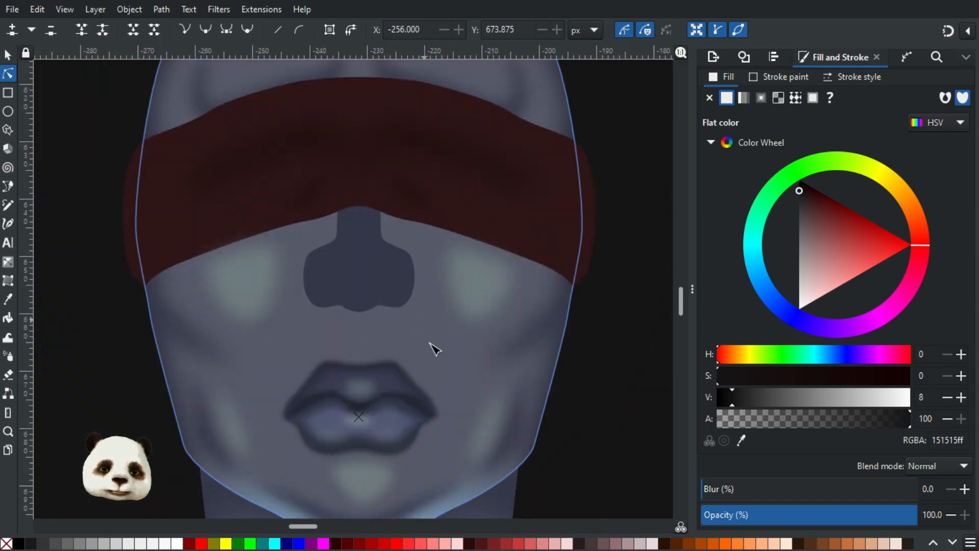
key(a)
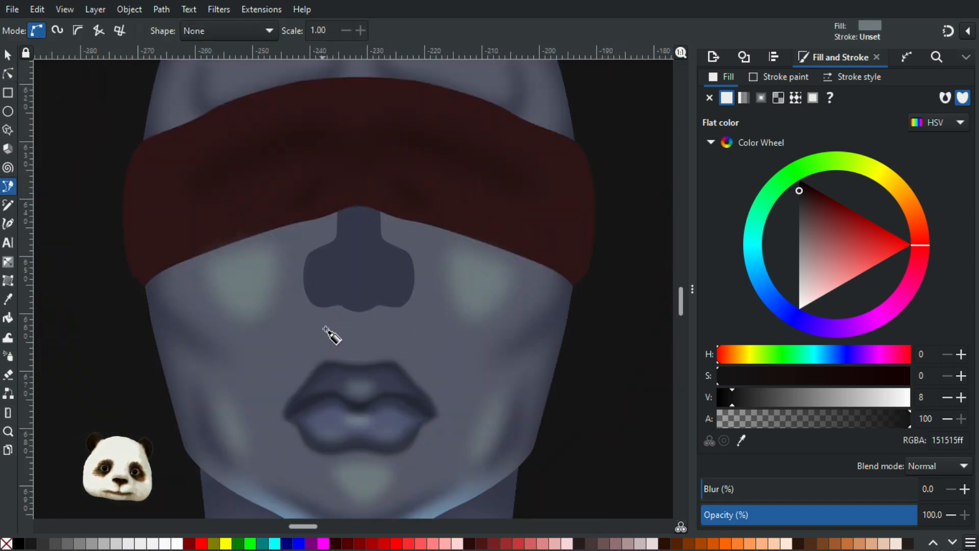
click(309, 307)
drag(341, 359, 371, 358)
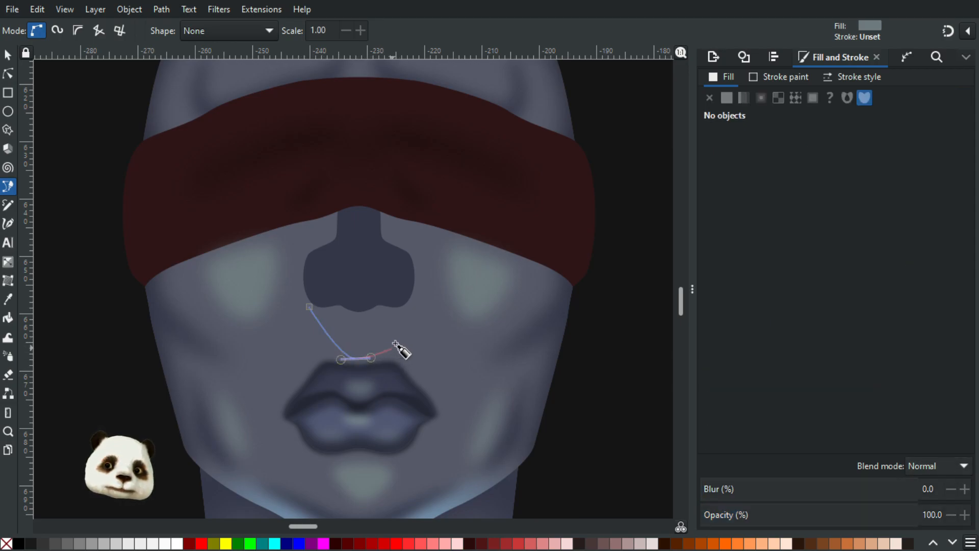
click(406, 303)
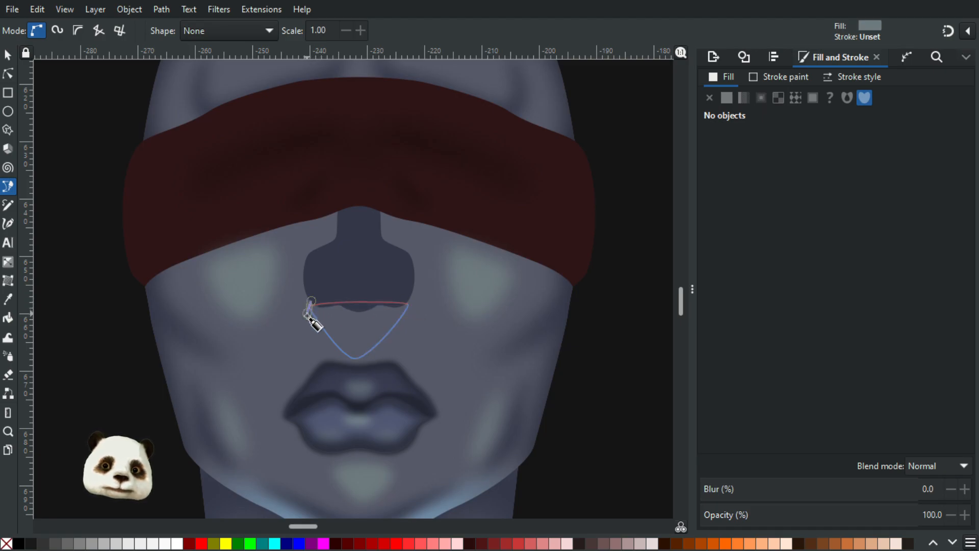
click(309, 312)
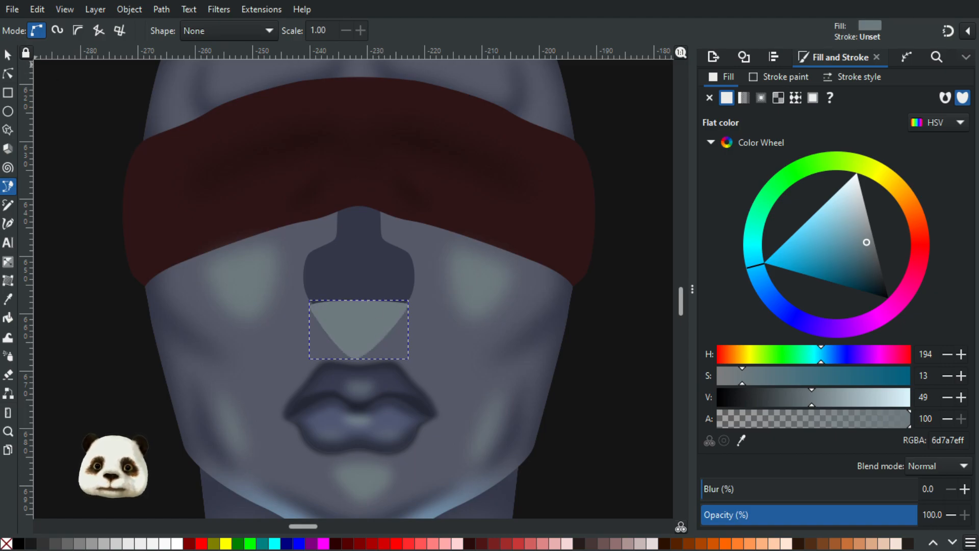
Lower the triangle under the nose in the stacking order so that it sits behind the nose shape.
click(11, 57)
key(Delete)
click(373, 322)
click(368, 298)
key(ctrl+z)
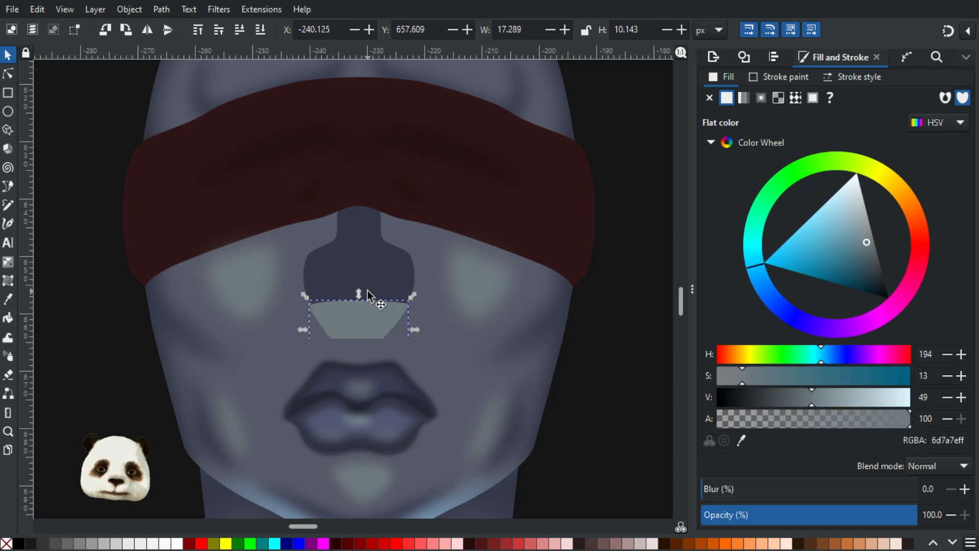
key(Page_Down)
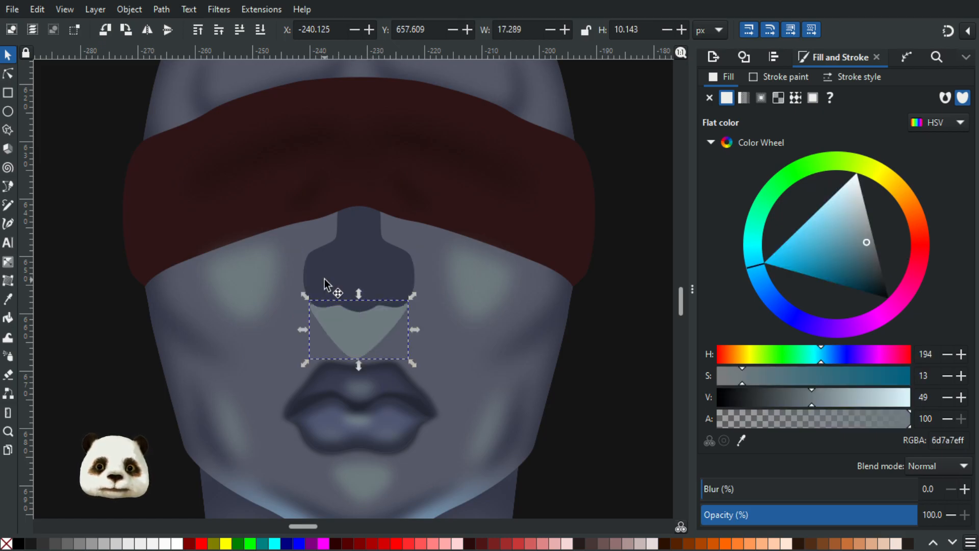
Fill the triangle under the nose with the nose's dark blue colour 333748ff and set its blur to 40%.
key(d)
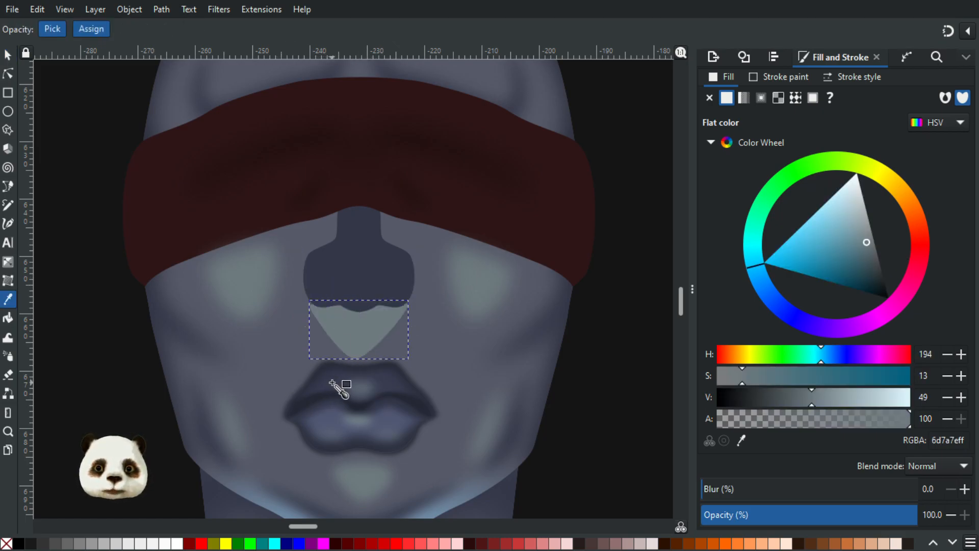
click(352, 389)
click(318, 409)
click(315, 413)
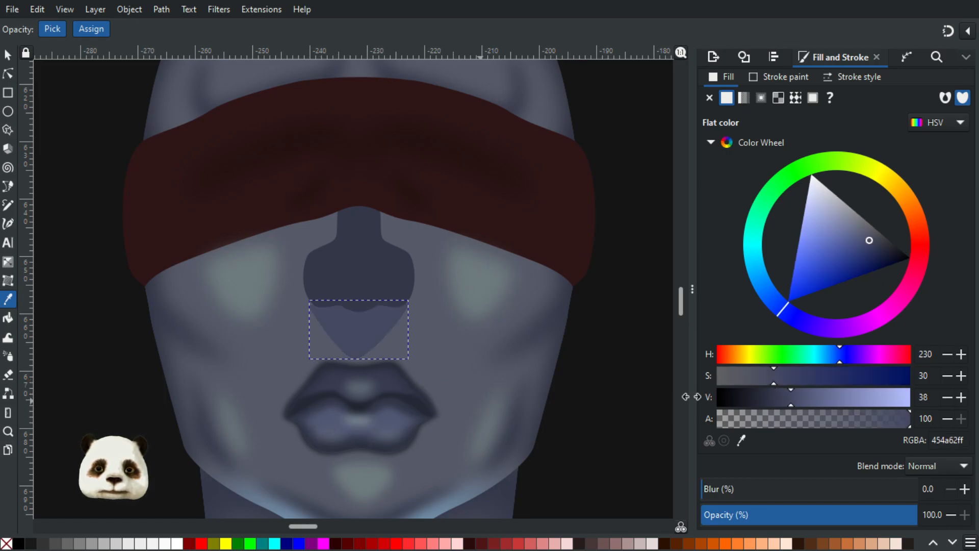
click(355, 269)
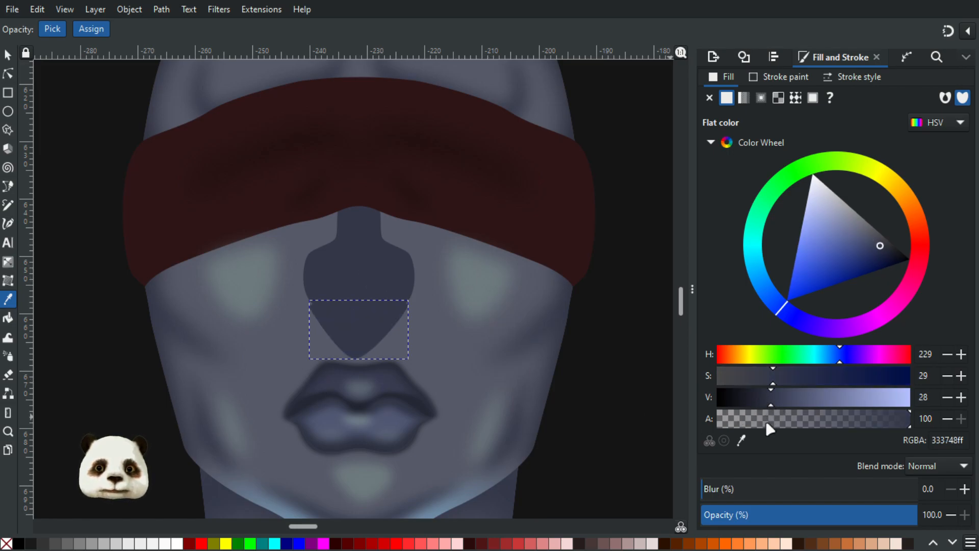
drag(747, 491, 781, 491)
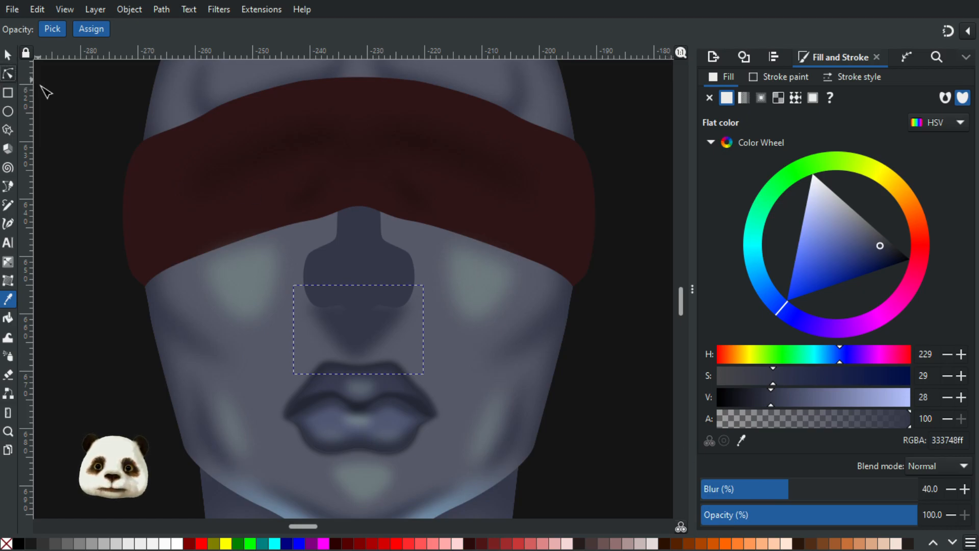
Curve the top edge of the shadow under the nose upward with its end handles, and deselect it.
key(n)
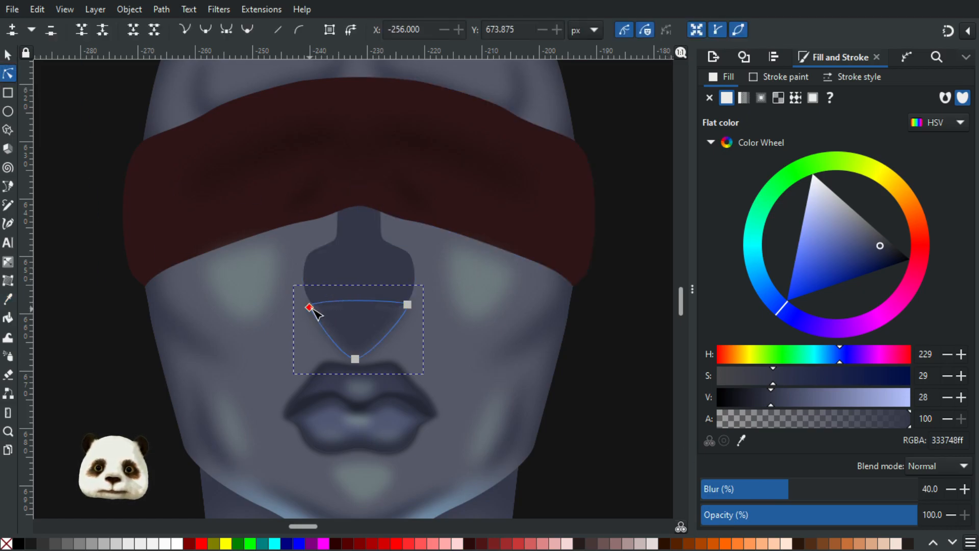
double_click(358, 301)
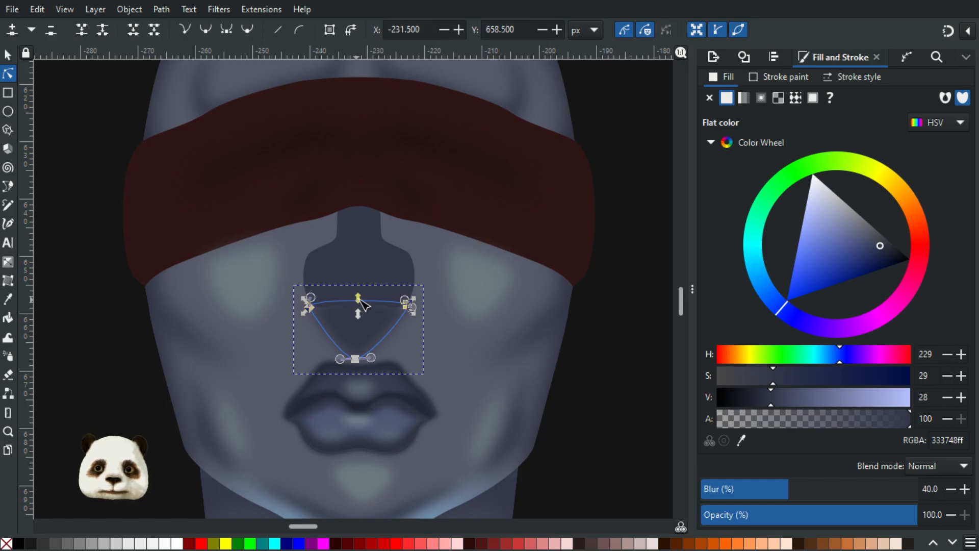
mouse_move(313, 299)
mouse_down()
mouse_move(319, 284)
mouse_move(327, 289)
mouse_up()
drag(408, 302, 398, 288)
click(643, 312)
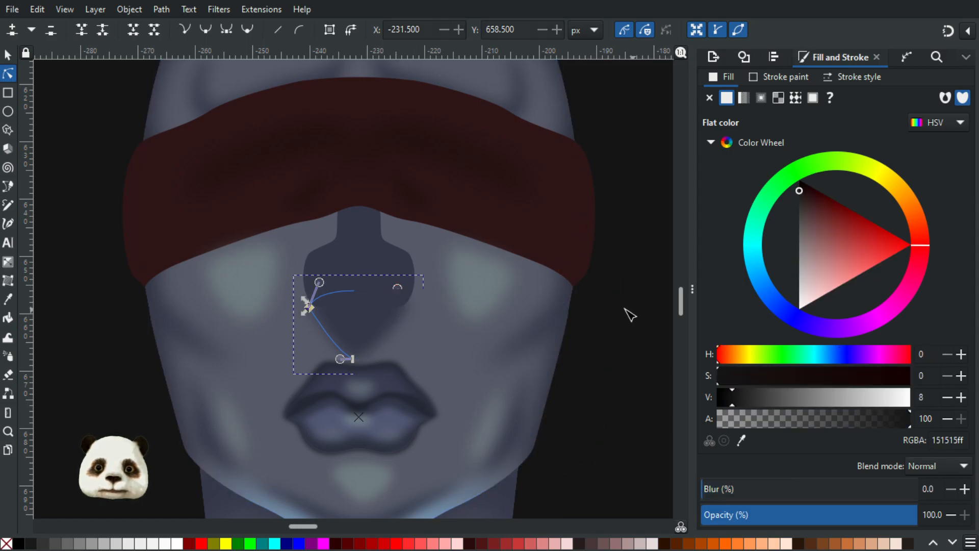
scroll(624, 313, down, 3)
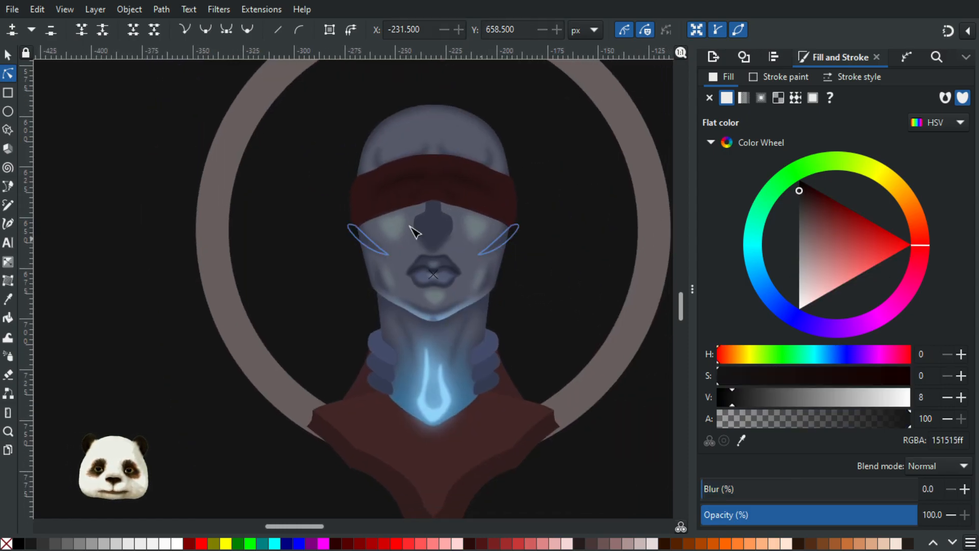
Draw a small triangle about 5 by 7 px beside the nose shadow, above the left part of the upper lip.
scroll(439, 224, up, 3)
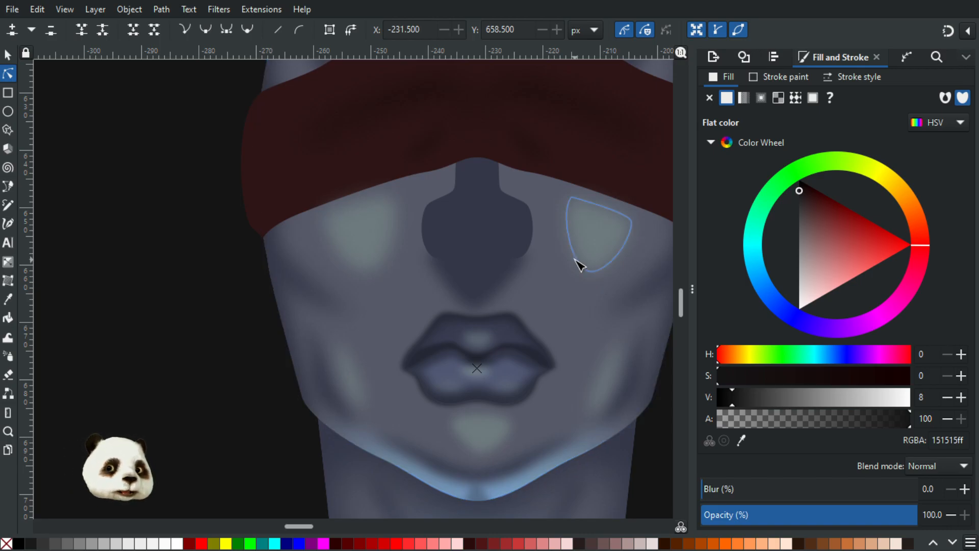
key(b)
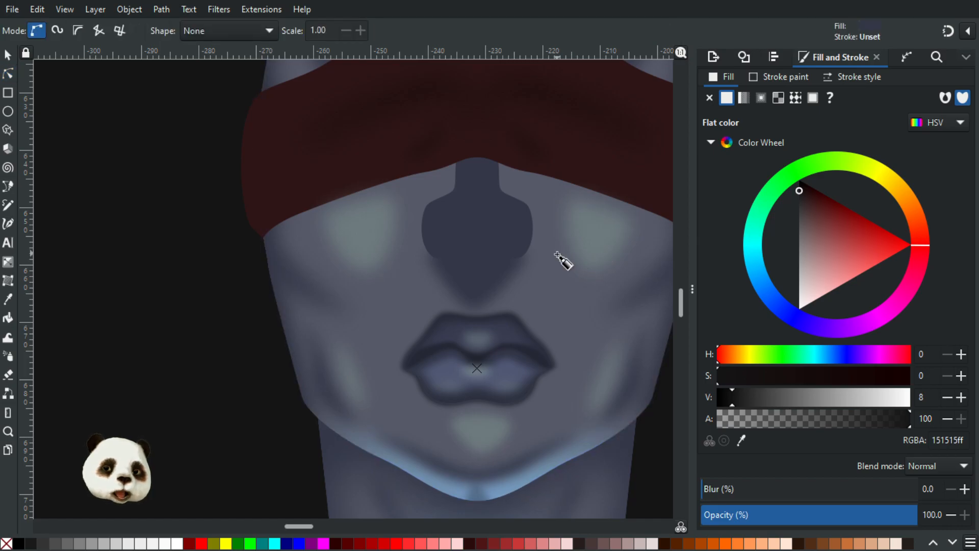
scroll(438, 294, up, 1)
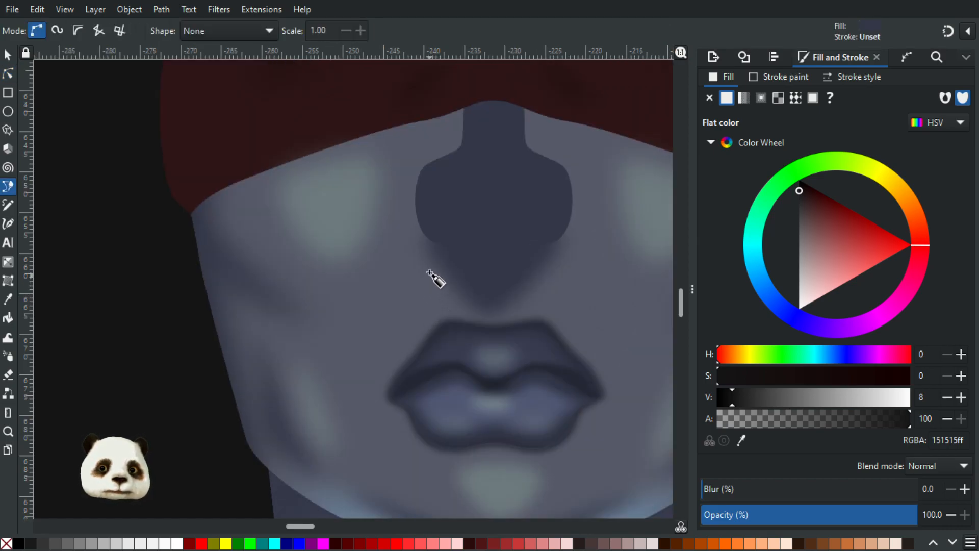
click(430, 272)
drag(457, 310, 419, 312)
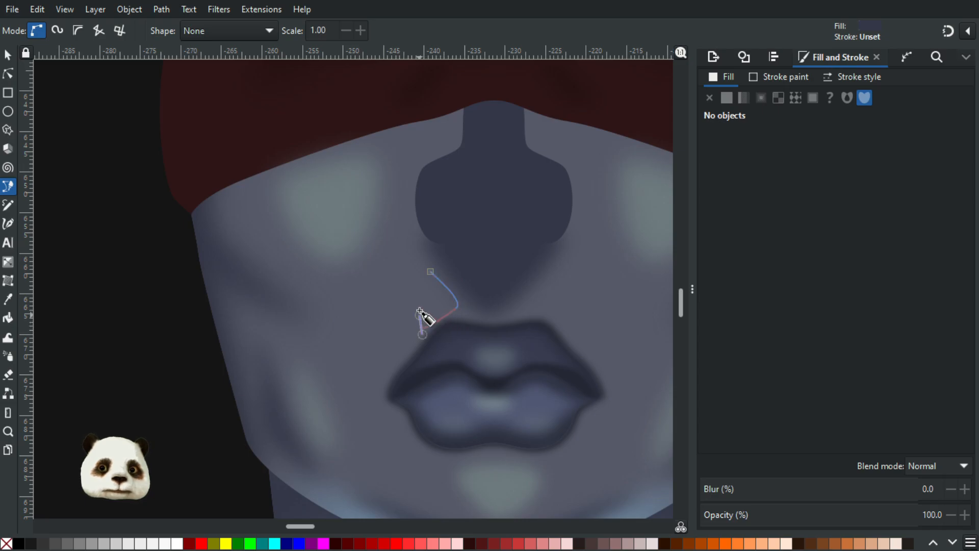
click(431, 271)
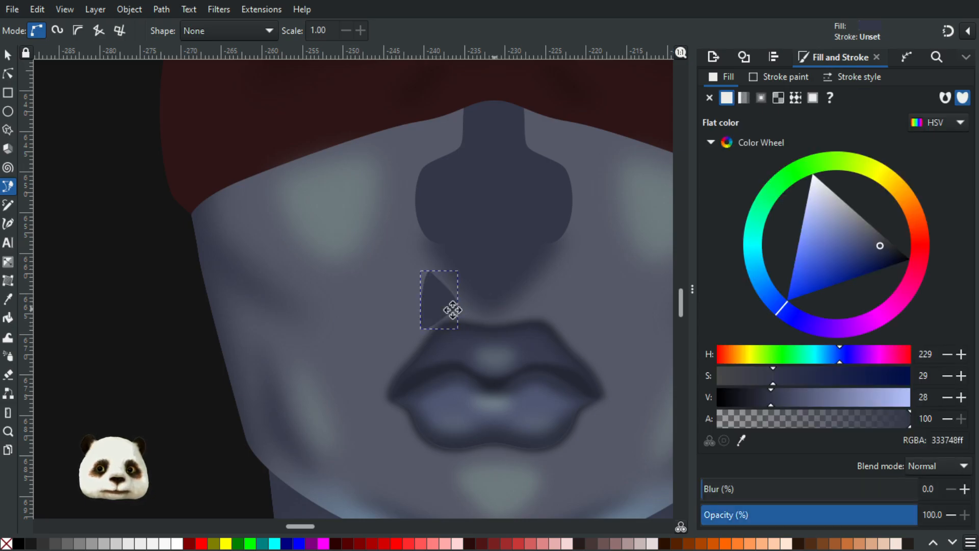
Draw a matching small triangle on the right side of the nose shadow, just above the upper lip.
scroll(451, 301, right, 3)
click(460, 270)
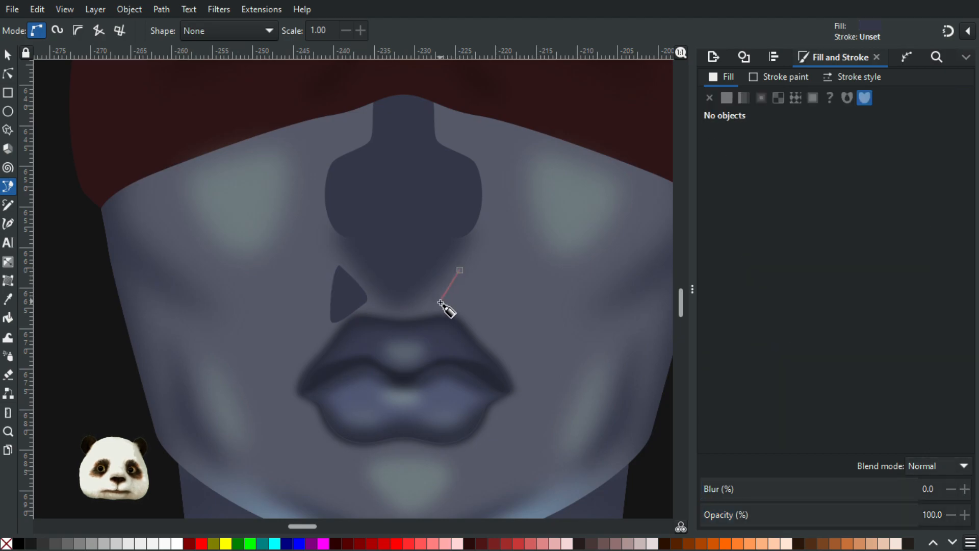
click(441, 302)
click(475, 317)
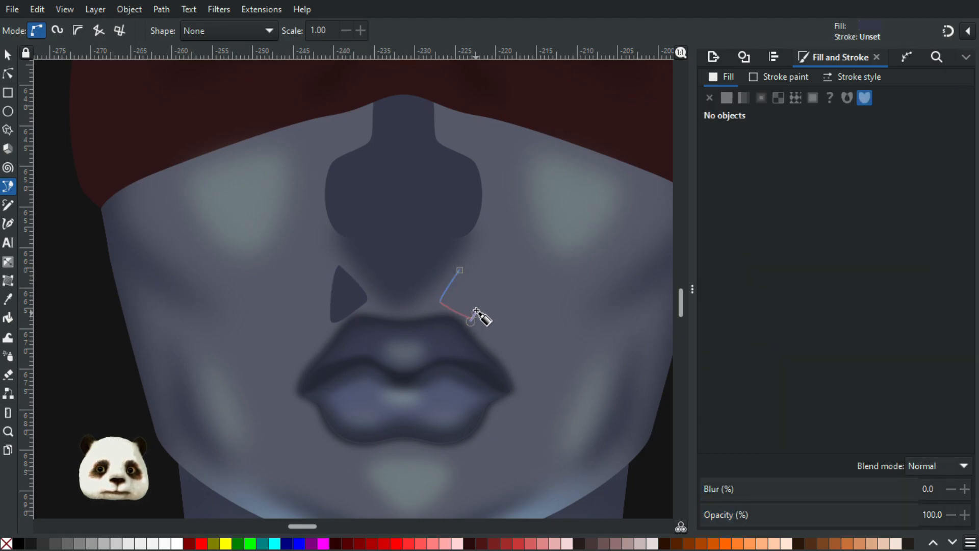
click(454, 270)
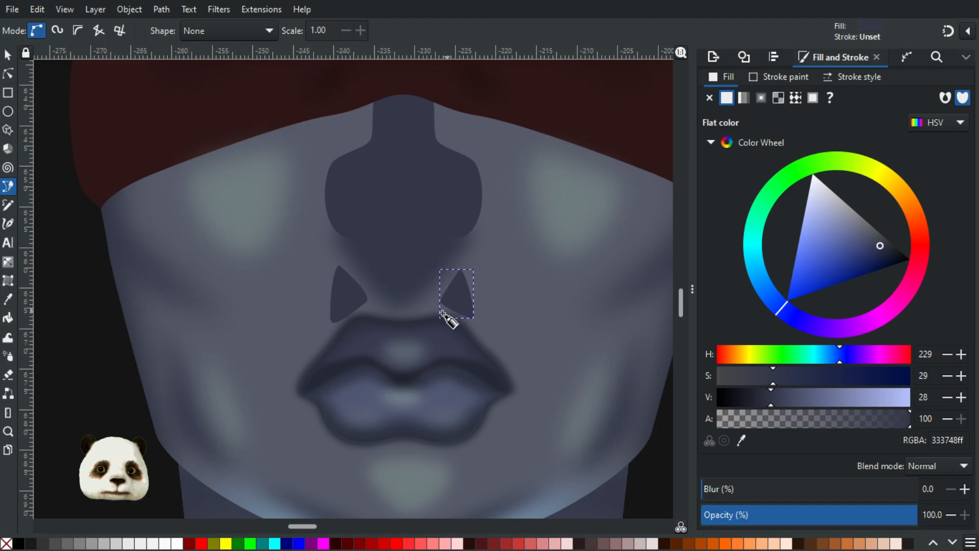
Fill the right upper-lip triangle with the cheek highlight colour 6d7a7eff and set its blur to 40%.
scroll(444, 312, down, 1)
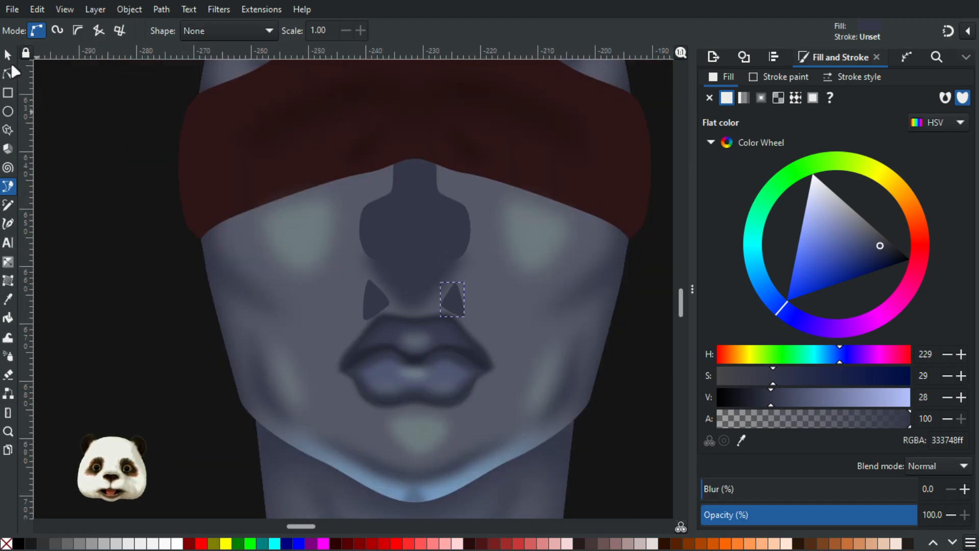
key(d)
click(547, 240)
drag(744, 493, 789, 489)
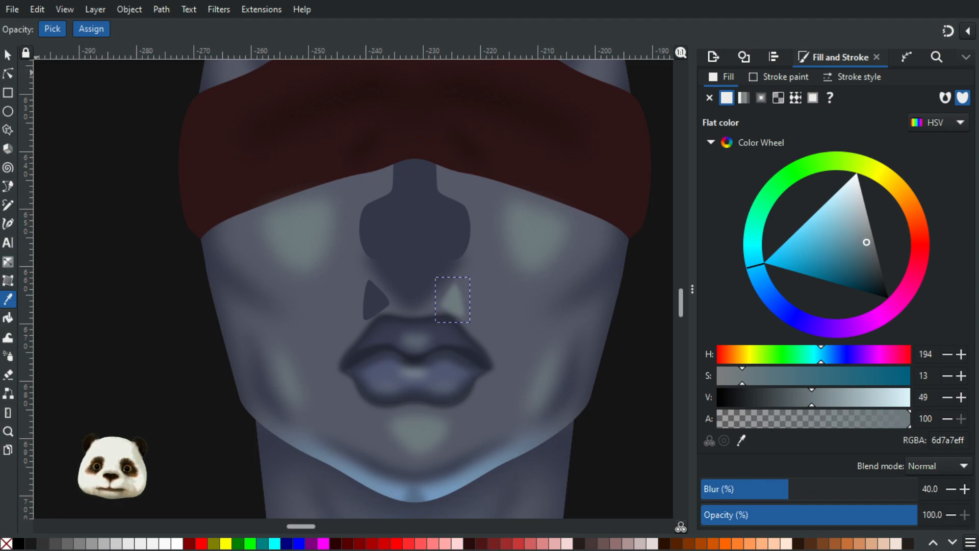
Set the left upper-lip triangle's blur to 40% and fill it with the cheek highlight colour 6d7a7eff.
key(s)
click(373, 298)
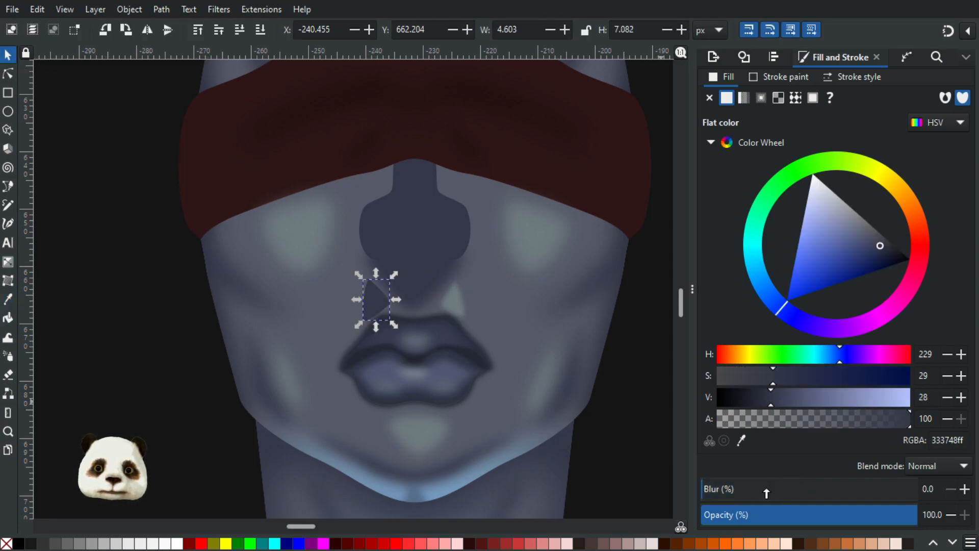
drag(766, 493, 768, 493)
click(790, 490)
key(d)
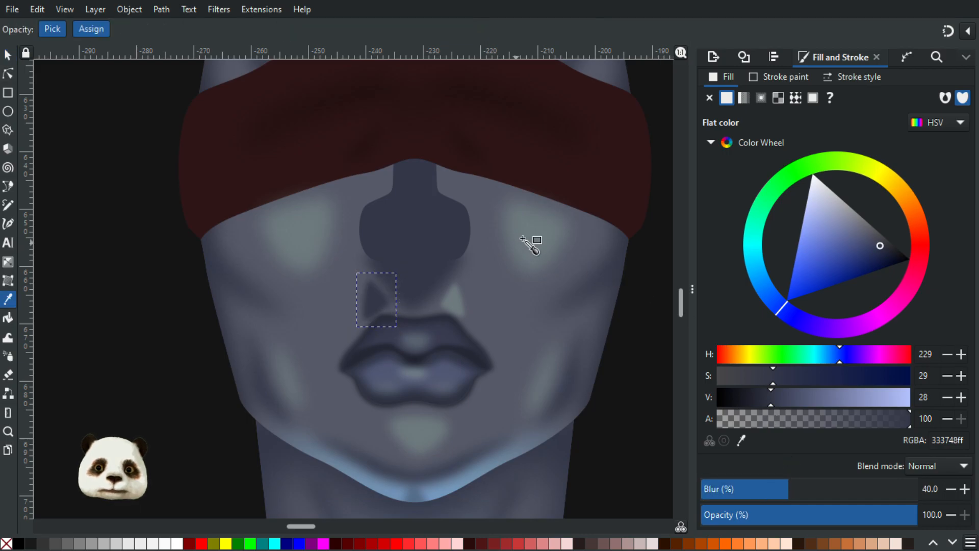
click(543, 237)
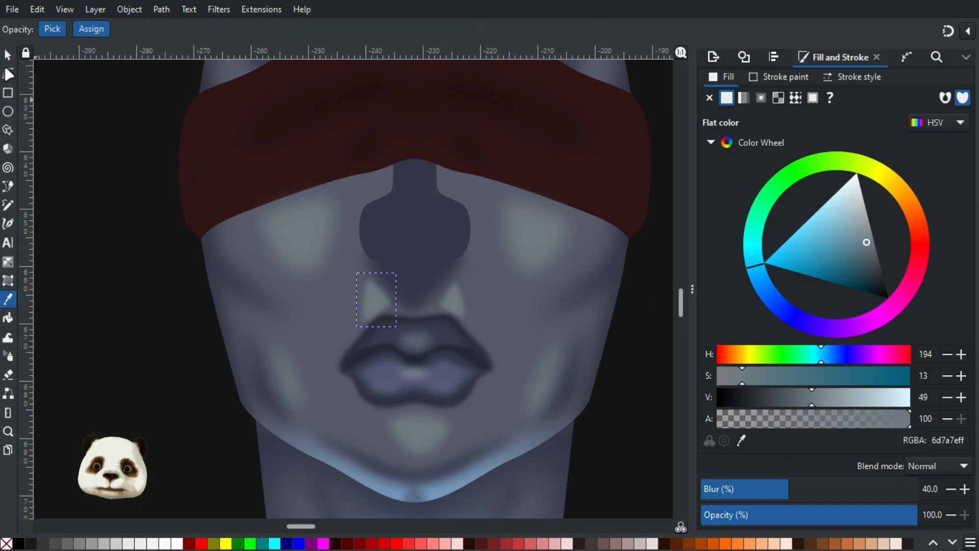
Move the inner node of the right upper-lip highlight slightly toward the face's centre, and check the result on the whole head.
click(8, 73)
scroll(506, 357, up, 2)
click(390, 260)
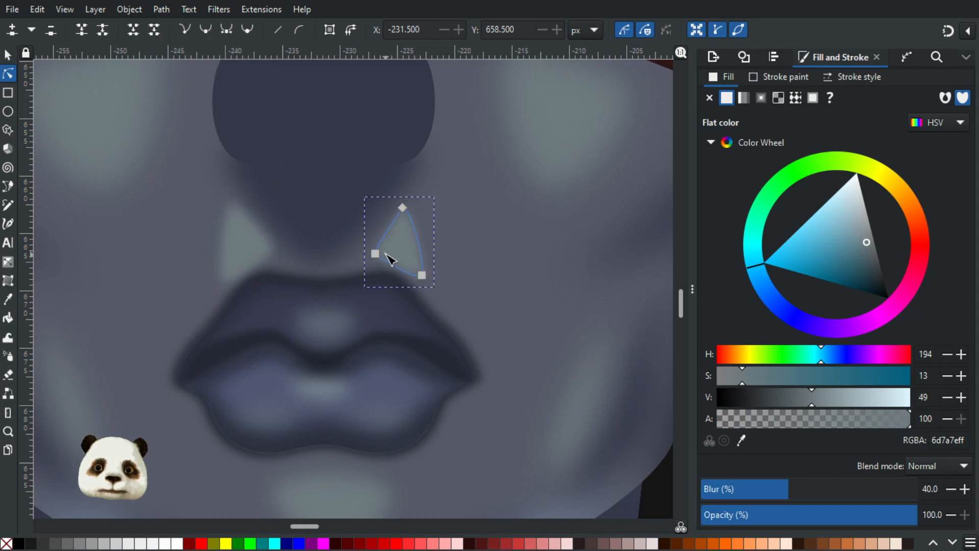
drag(377, 258, 372, 253)
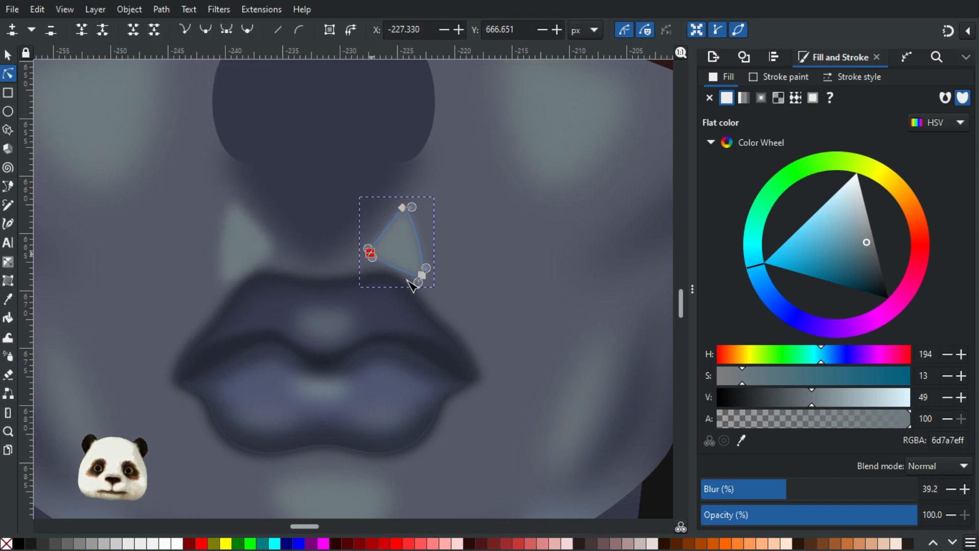
click(536, 270)
scroll(538, 278, down, 6)
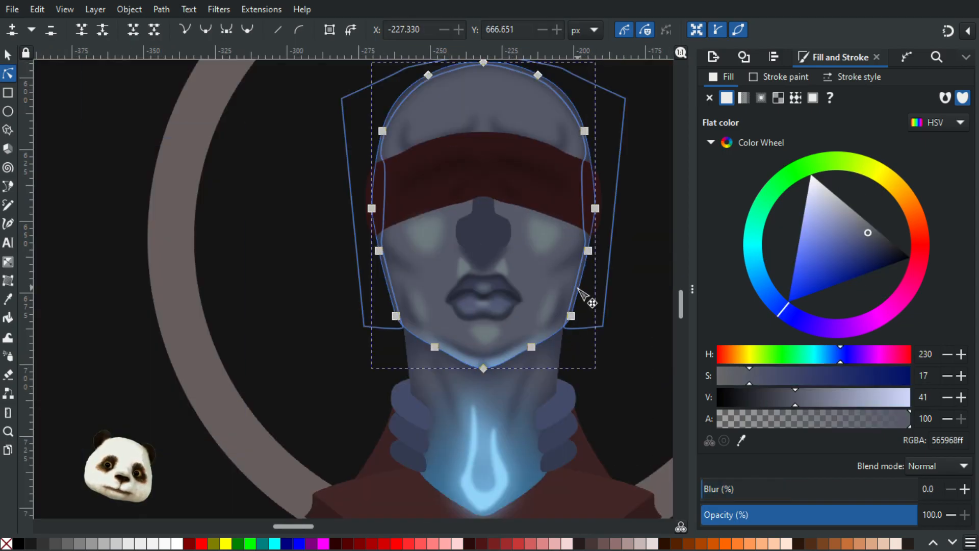
scroll(599, 313, up, 2)
scroll(476, 236, up, 3)
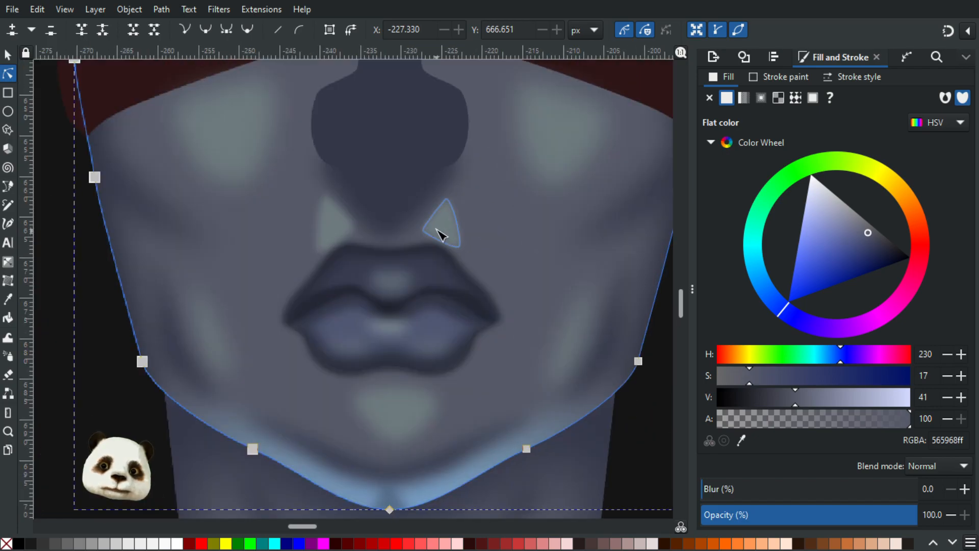
Move the lower outer node of the right upper-lip highlight slightly outward and set the highlight's blur to 50%.
click(465, 248)
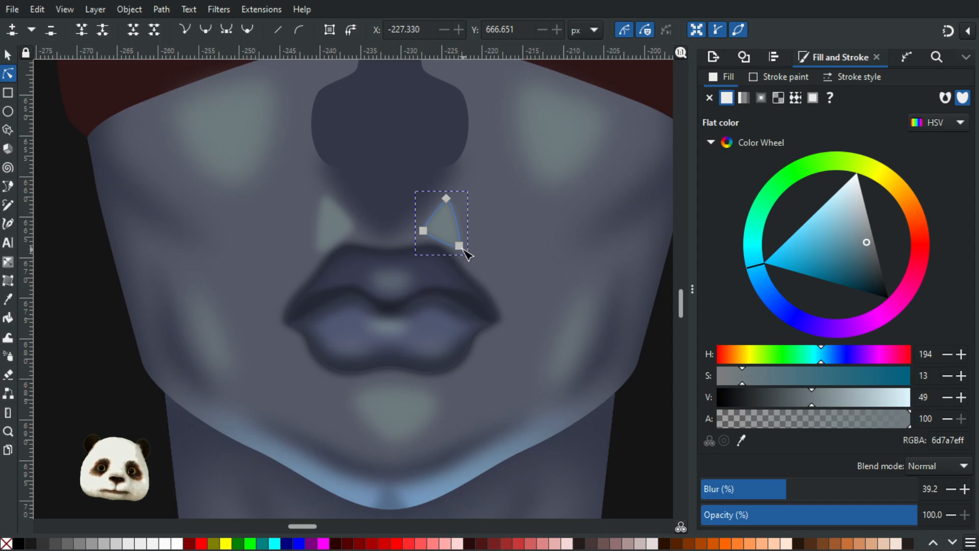
drag(465, 249, 472, 251)
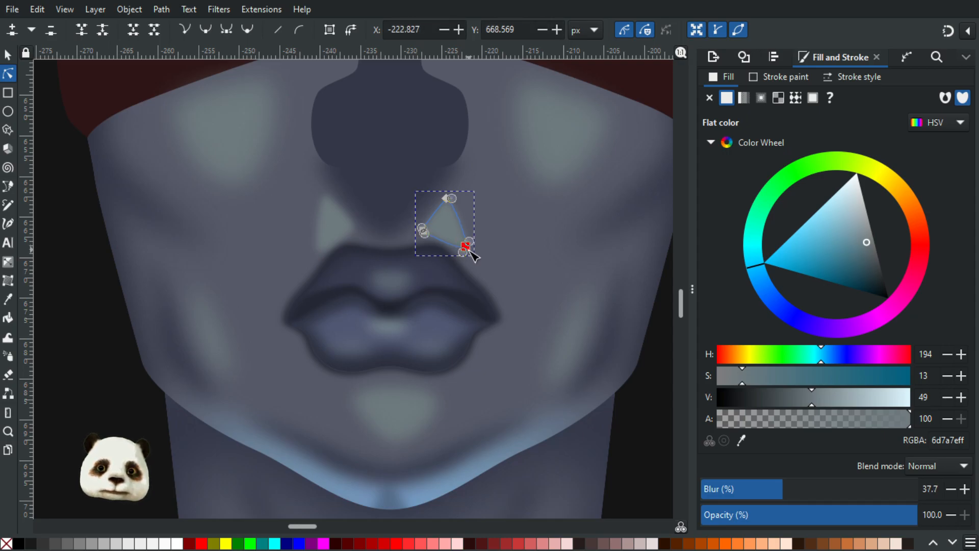
click(815, 488)
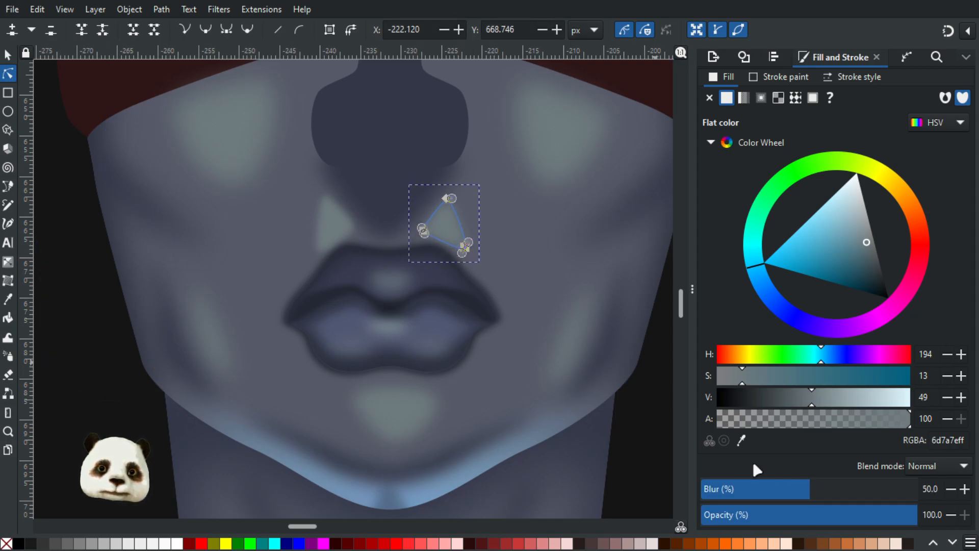
Set the left upper-lip highlight's blur to 50% and check the result on the whole illustration.
click(338, 225)
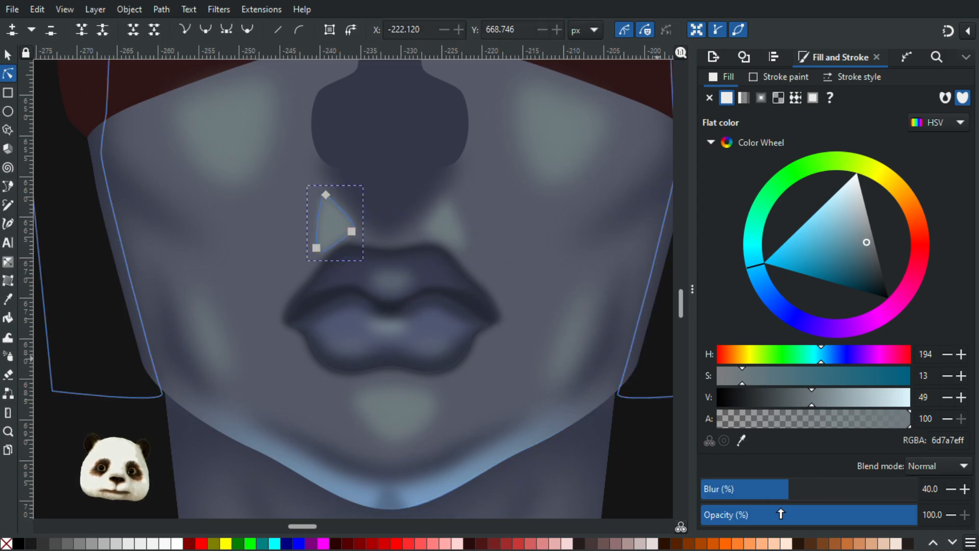
click(814, 488)
scroll(204, 287, down, 3)
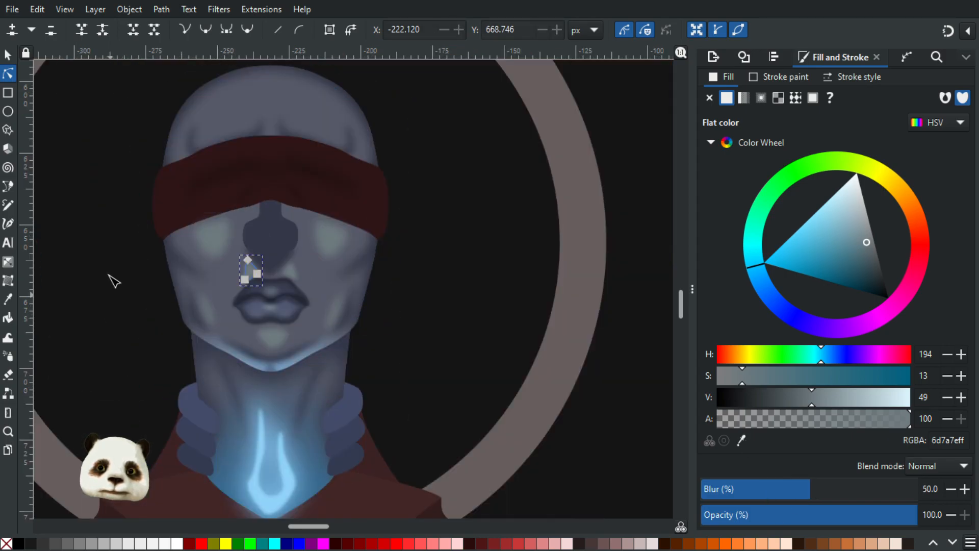
click(116, 283)
scroll(104, 278, down, 2)
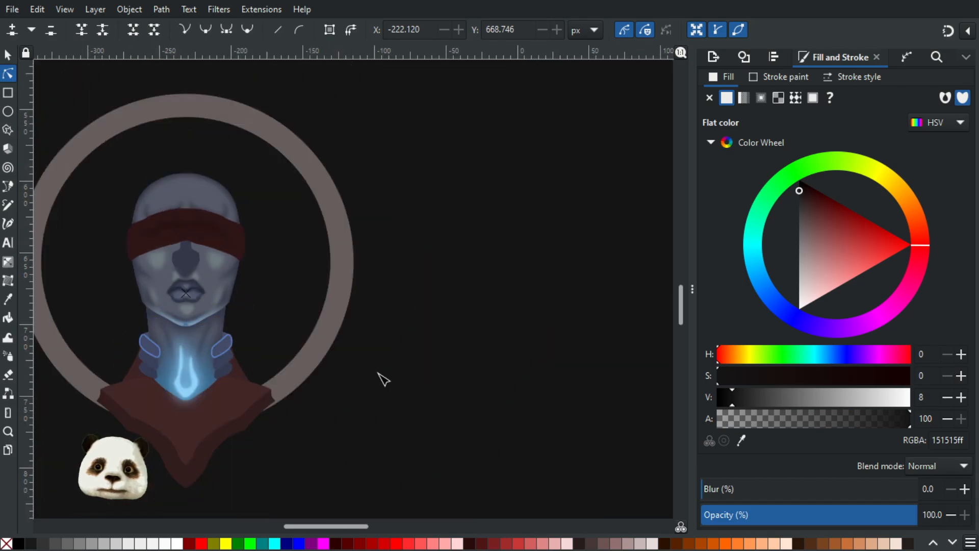
drag(412, 364, 593, 344)
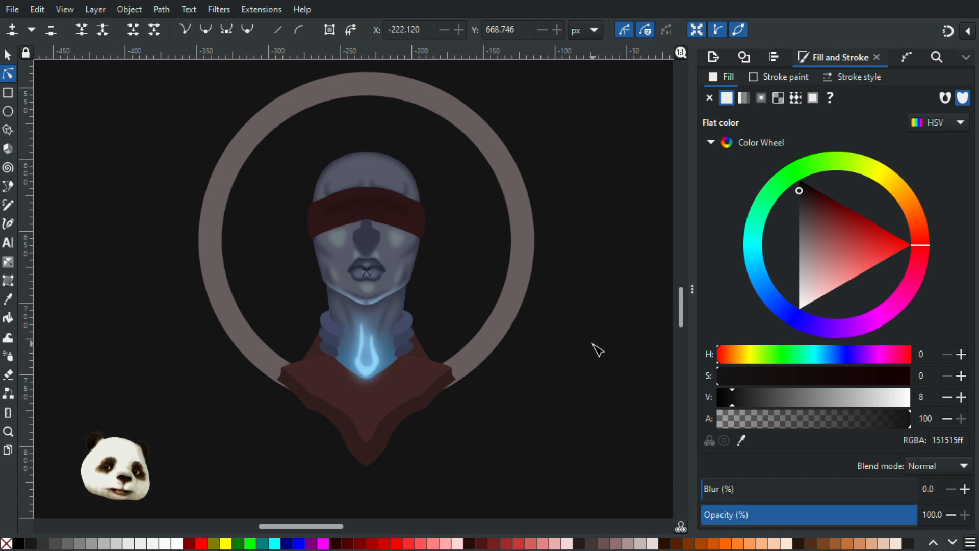
Draw a small closed, curved highlight shape at the top centre of the forehead, above the blindfold.
key(a)
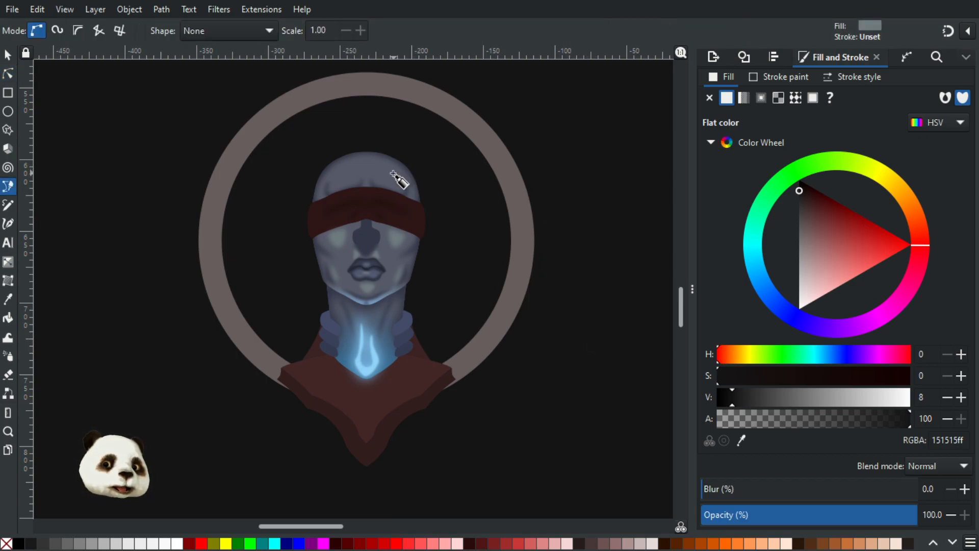
scroll(367, 170, up, 2)
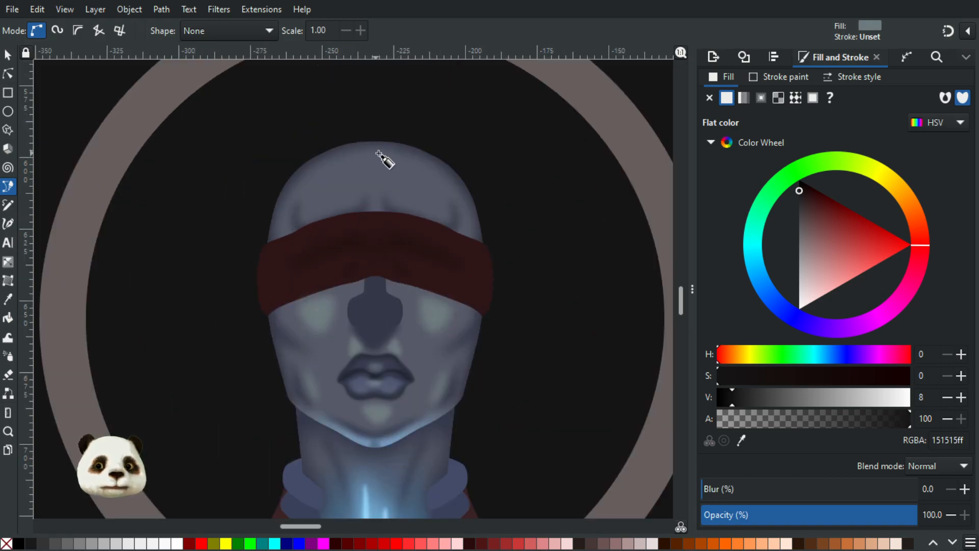
click(398, 155)
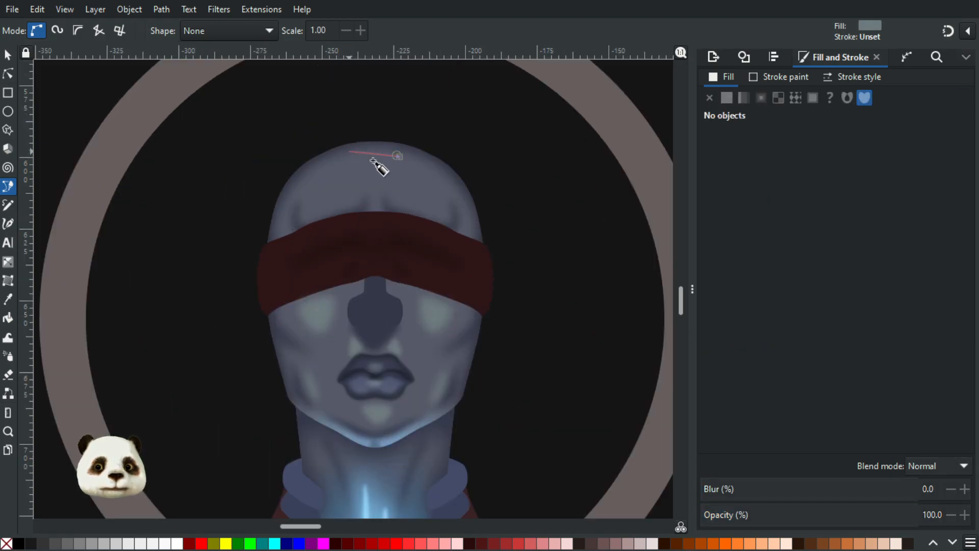
click(366, 149)
click(341, 160)
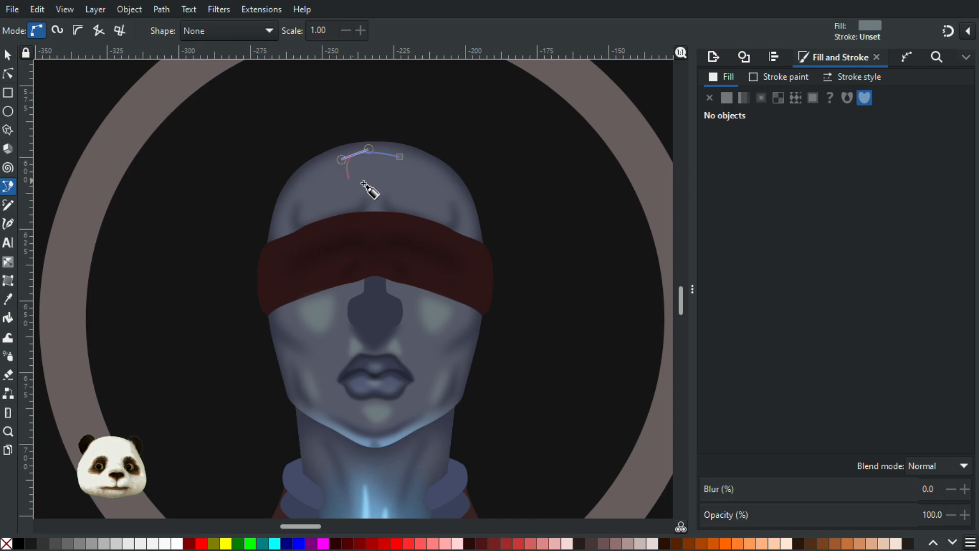
mouse_move(353, 172)
mouse_down()
mouse_move(389, 190)
mouse_move(387, 153)
mouse_move(375, 148)
mouse_move(372, 162)
mouse_up()
Move the forehead highlight's upper-right node slightly up and inward, making the shape about 20 by 10 px.
key(n)
scroll(327, 127, up, 3)
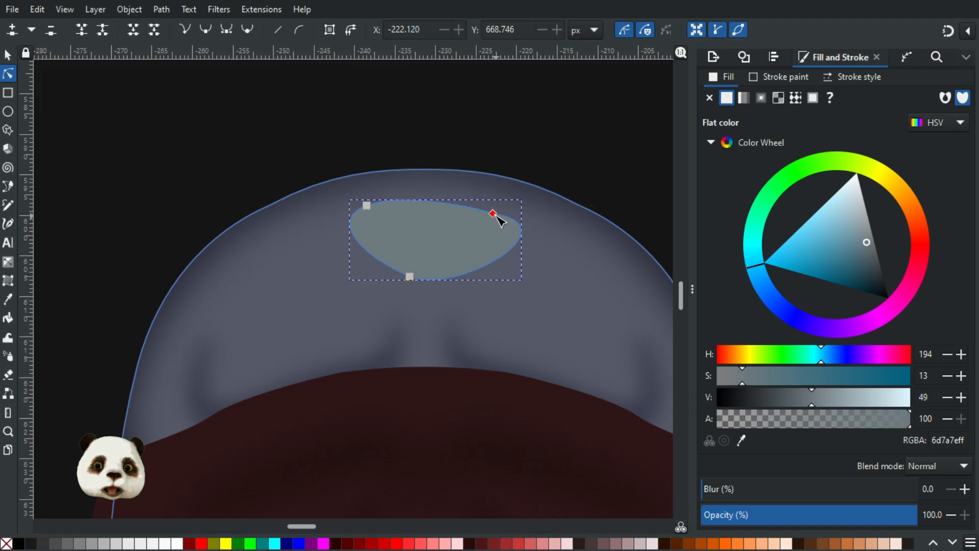
click(494, 214)
drag(572, 220, 562, 226)
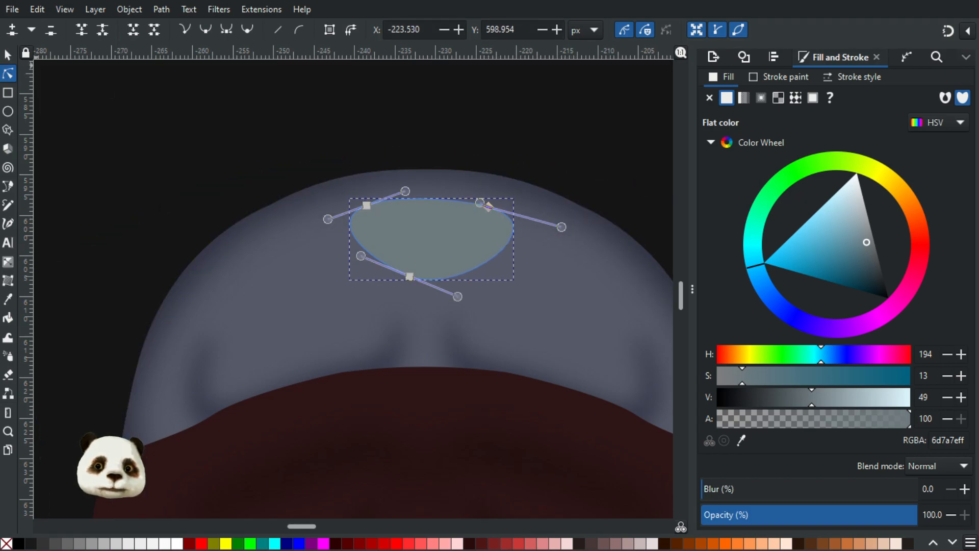
Set the forehead highlight's blur to 50% and check the result on the whole illustration.
click(7, 55)
click(189, 125)
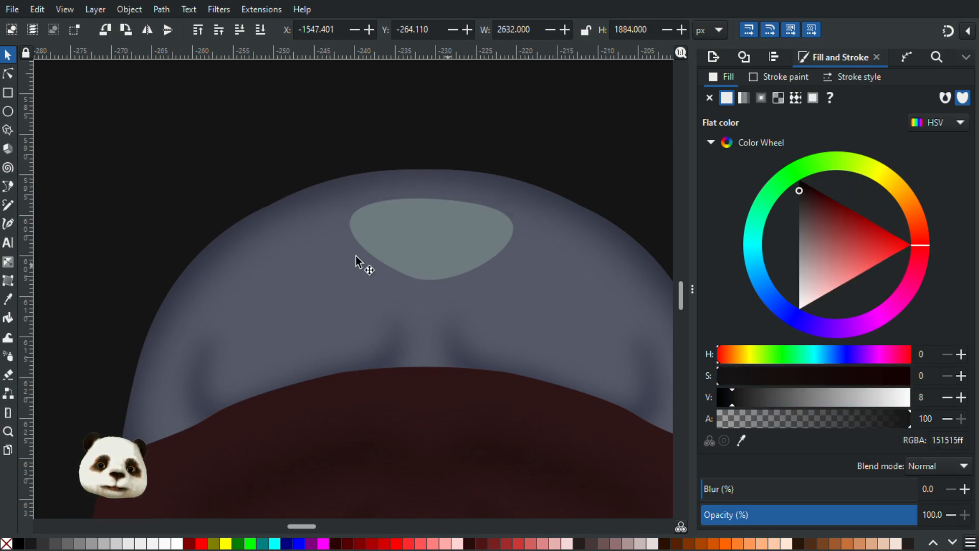
key(Escape)
click(424, 235)
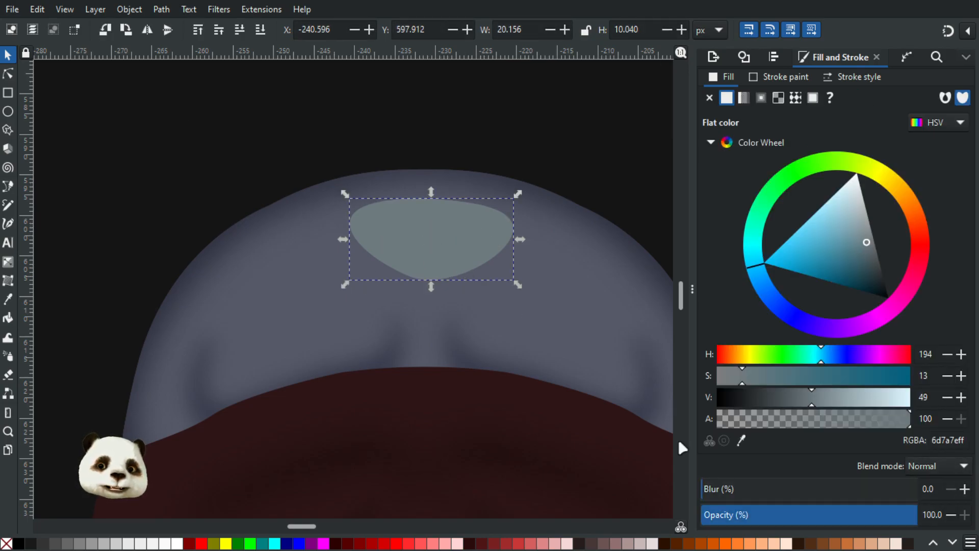
drag(748, 491, 778, 498)
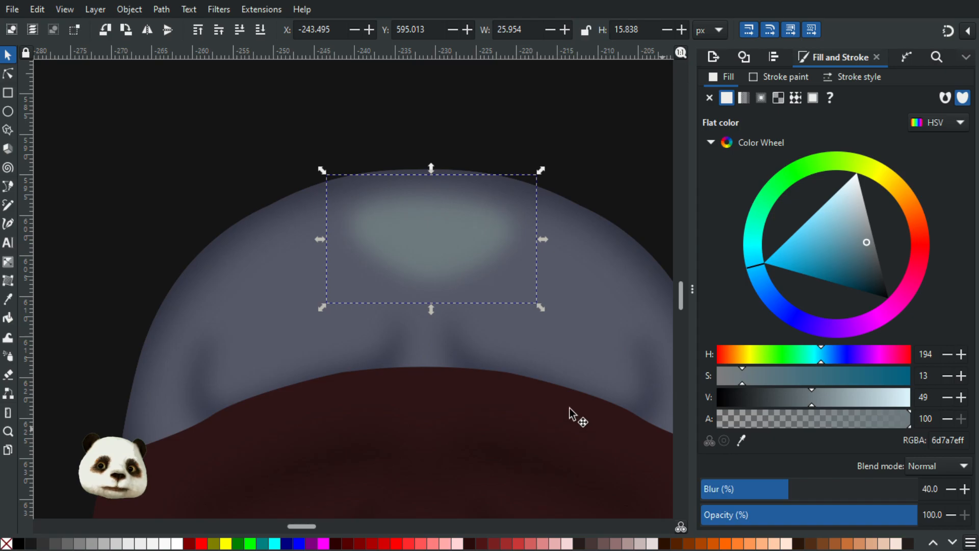
ctrl+scroll(543, 393, down, 4)
click(827, 491)
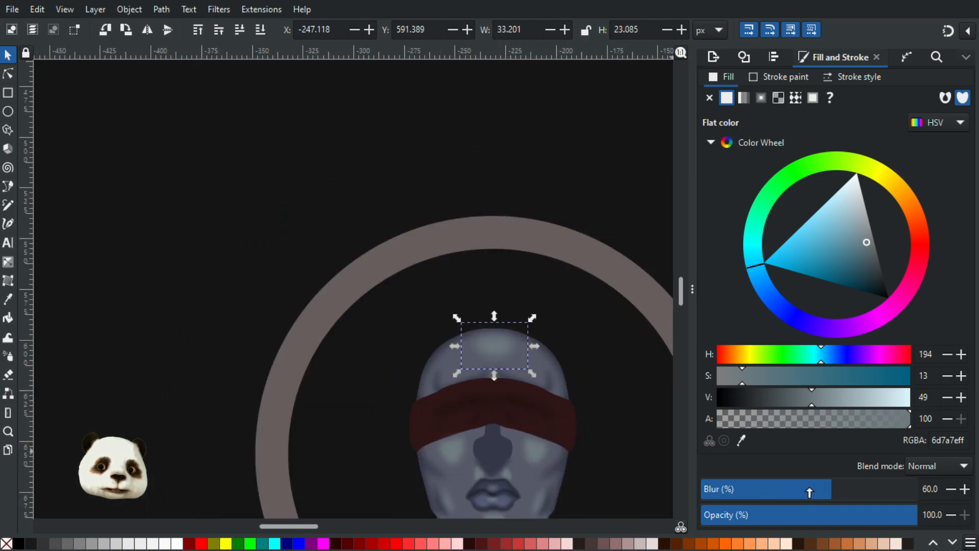
click(808, 492)
drag(483, 223, 317, 124)
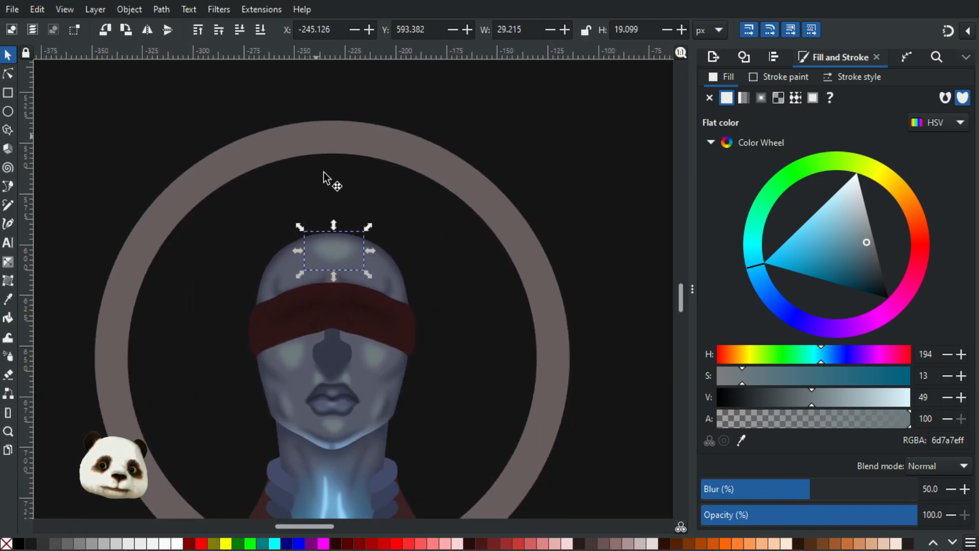
click(471, 306)
scroll(465, 268, down, 2)
scroll(488, 209, down, 2)
scroll(489, 208, down, 1)
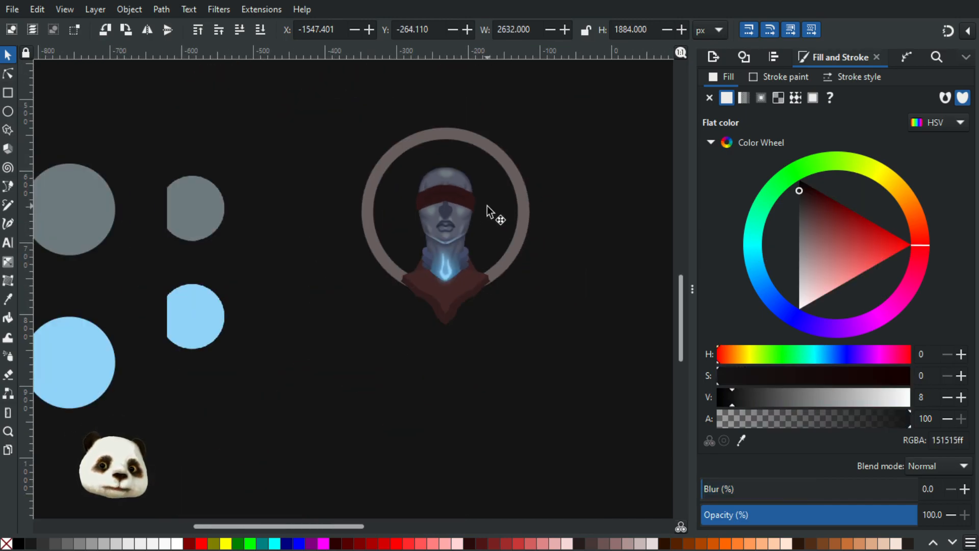
Darken the nose shape's fill to 20232dff by setting its HSV value to 18.
scroll(500, 245, up, 5)
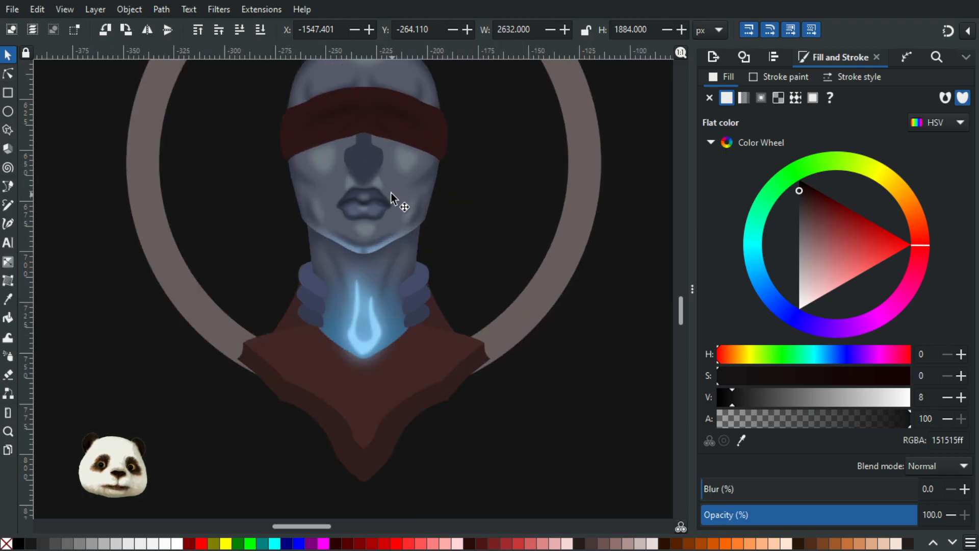
scroll(336, 159, up, 1)
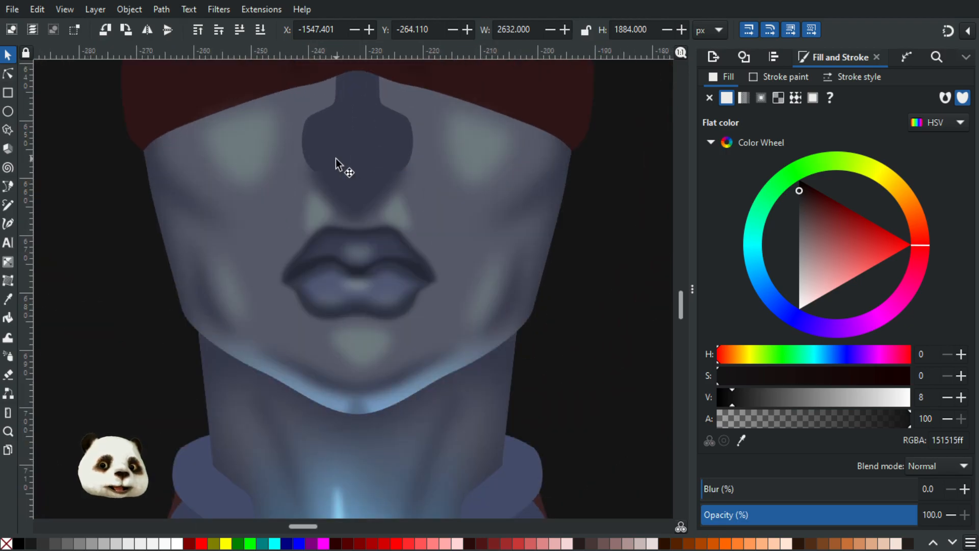
scroll(336, 160, up, 2)
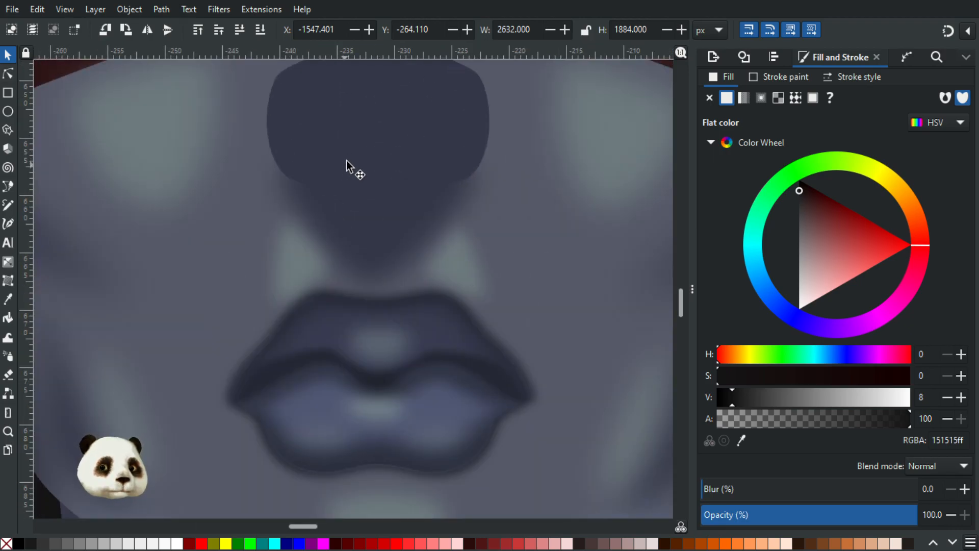
click(366, 135)
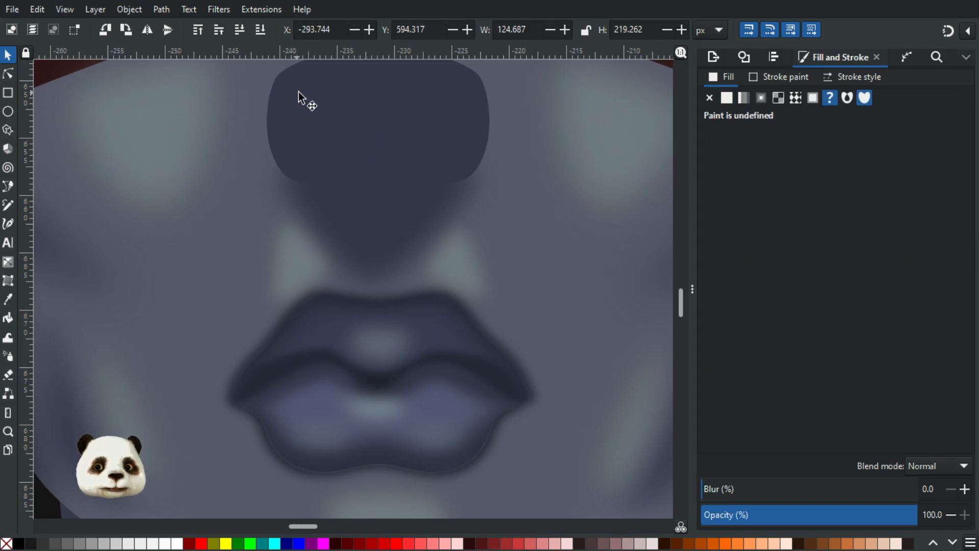
drag(299, 98, 280, 269)
click(352, 197)
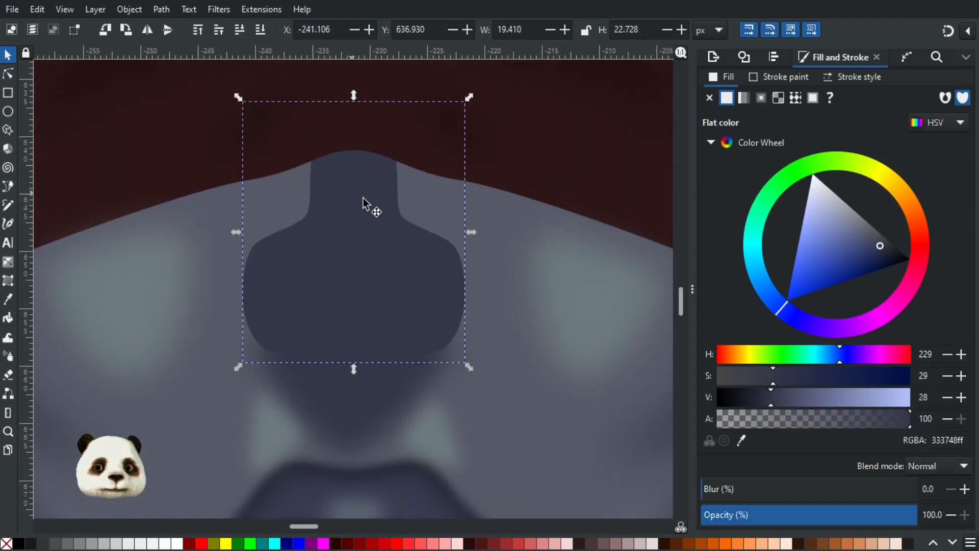
click(752, 398)
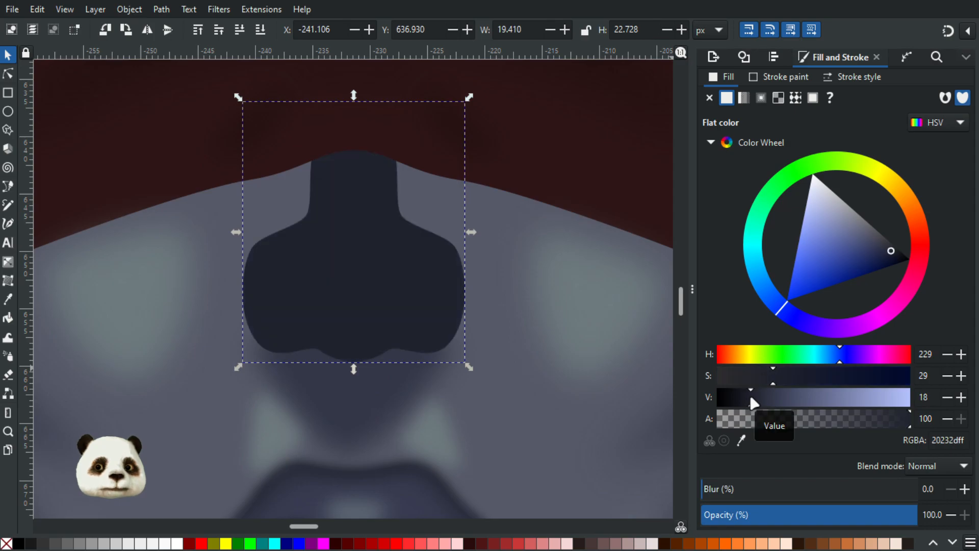
Draw a rounded left nostril about 5 by 3.6 px at the nose's lower edge and fill it with 0e0f14ff.
key(a)
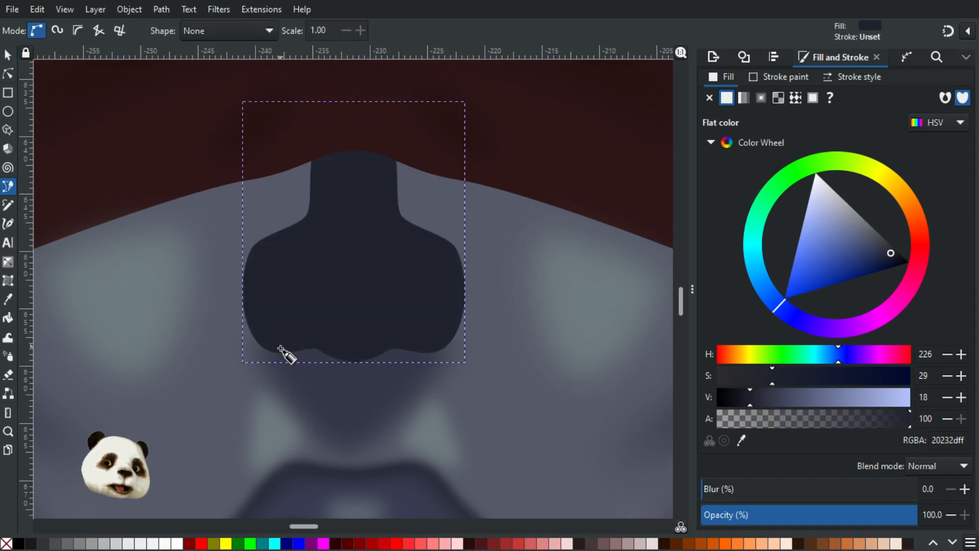
ctrl+scroll(280, 350, up, 1)
click(324, 332)
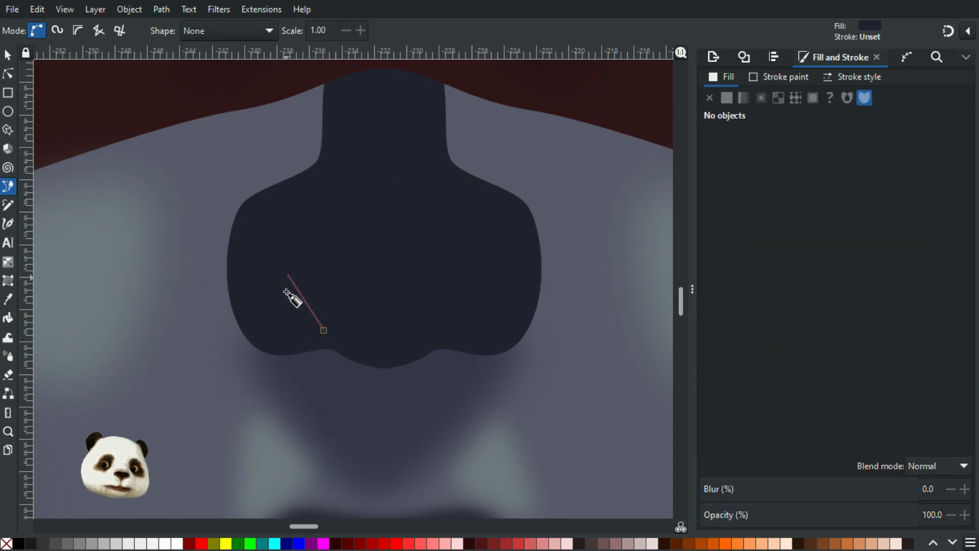
drag(311, 294, 261, 284)
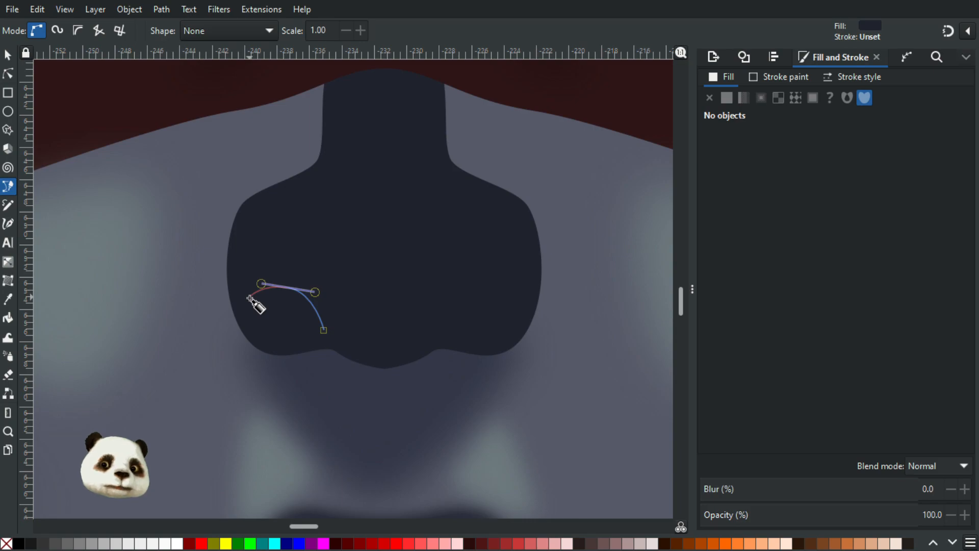
mouse_move(244, 304)
mouse_down()
mouse_move(284, 349)
mouse_move(322, 323)
mouse_up()
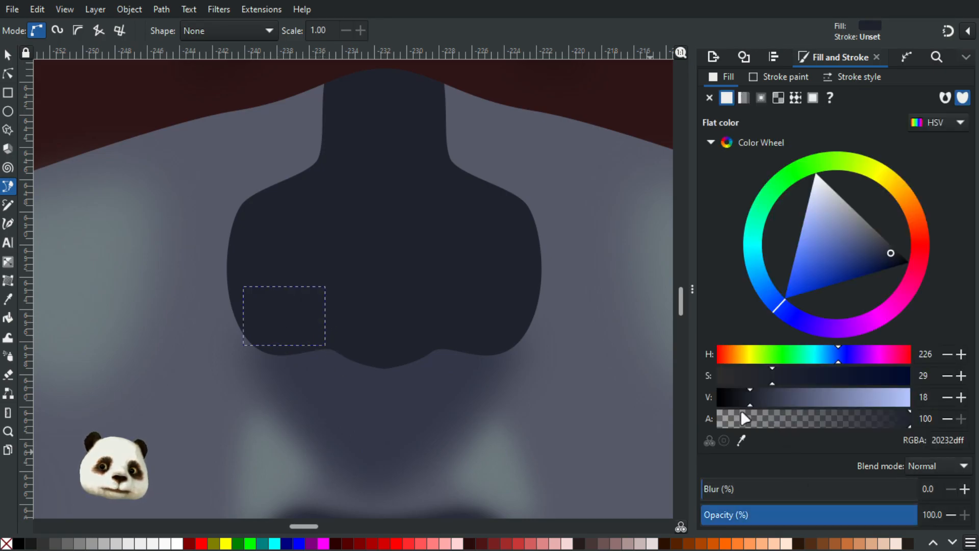
click(733, 399)
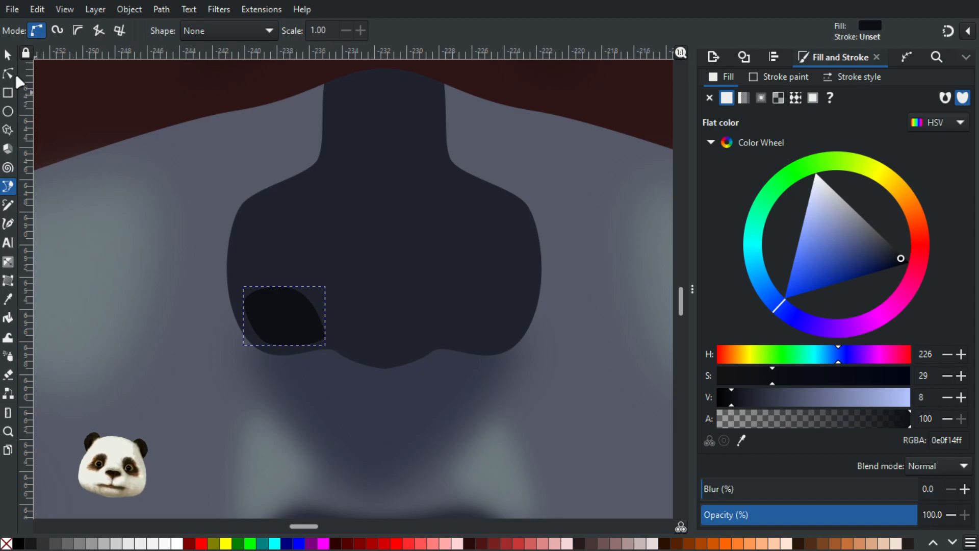
Duplicate the left nostril, mirror the copy horizontally and place it on the nose's right side.
click(15, 53)
key(ctrl+d)
drag(239, 316, 495, 340)
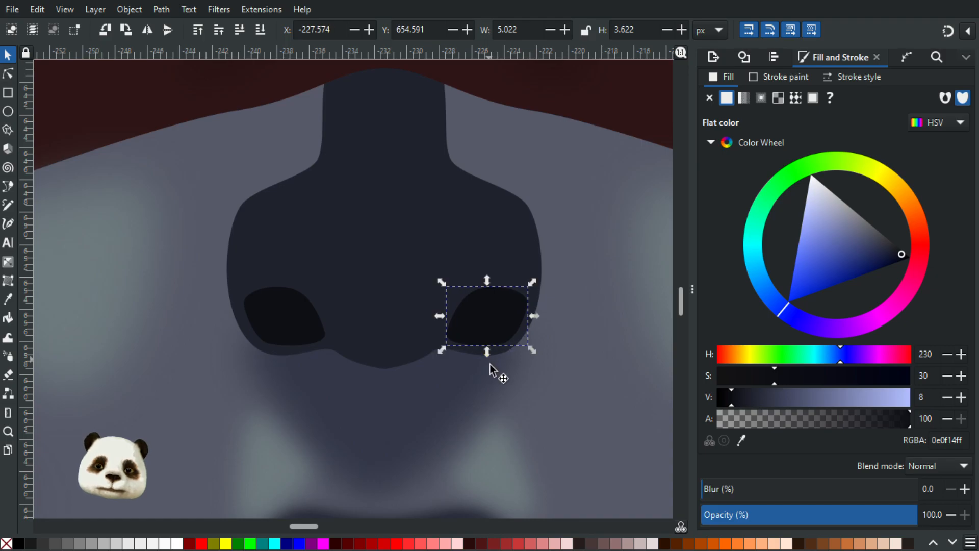
scroll(503, 375, down, 6)
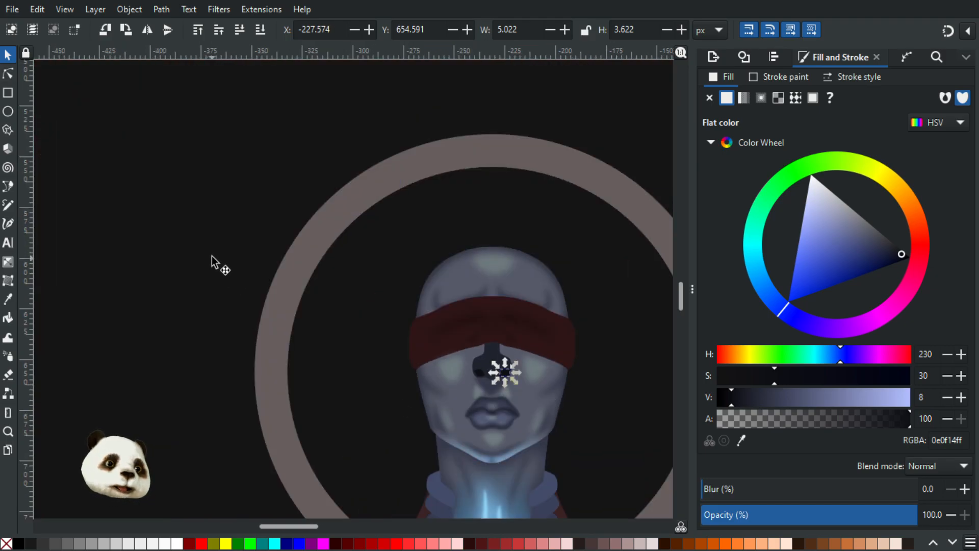
click(195, 220)
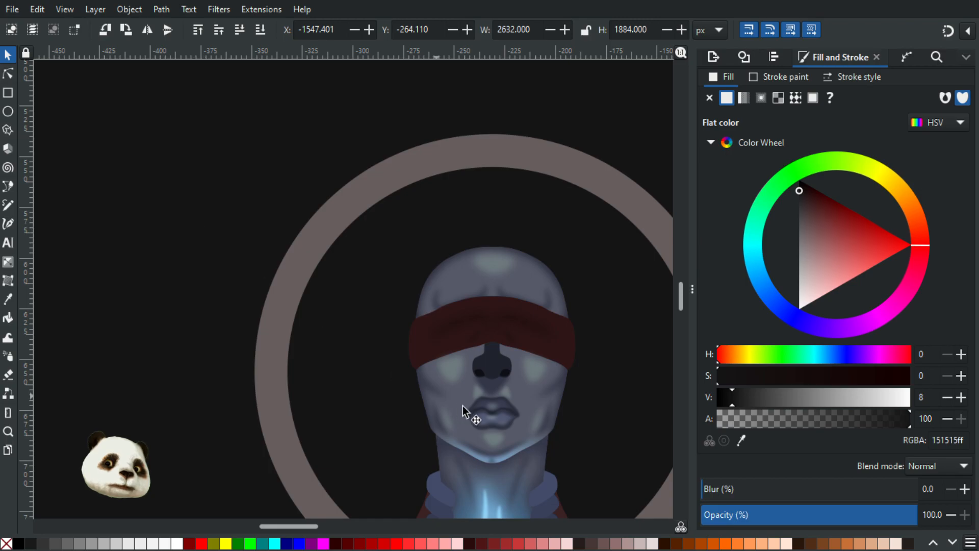
Draw a rounded elongated highlight shape about 6 by 16.3 px down the bridge of the nose.
scroll(530, 403, up, 4)
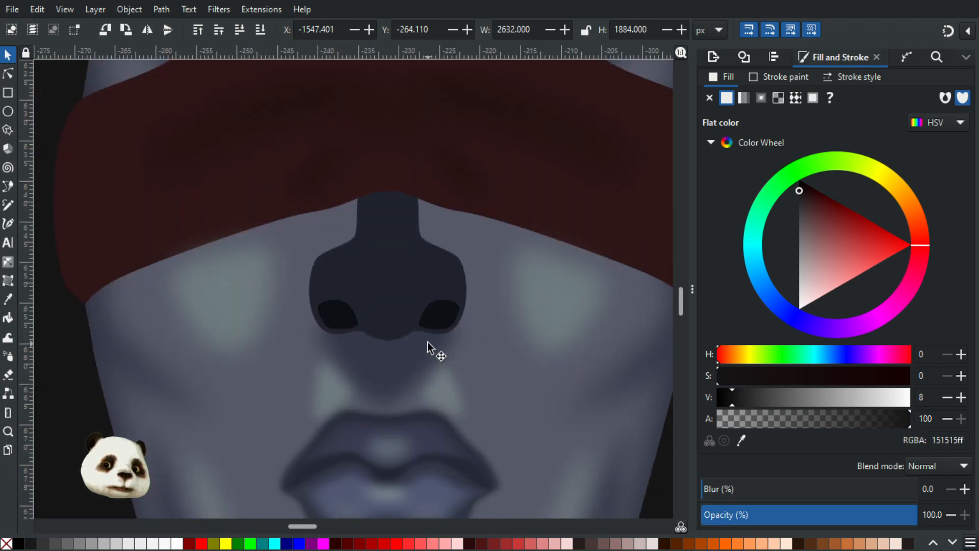
scroll(428, 341, up, 1)
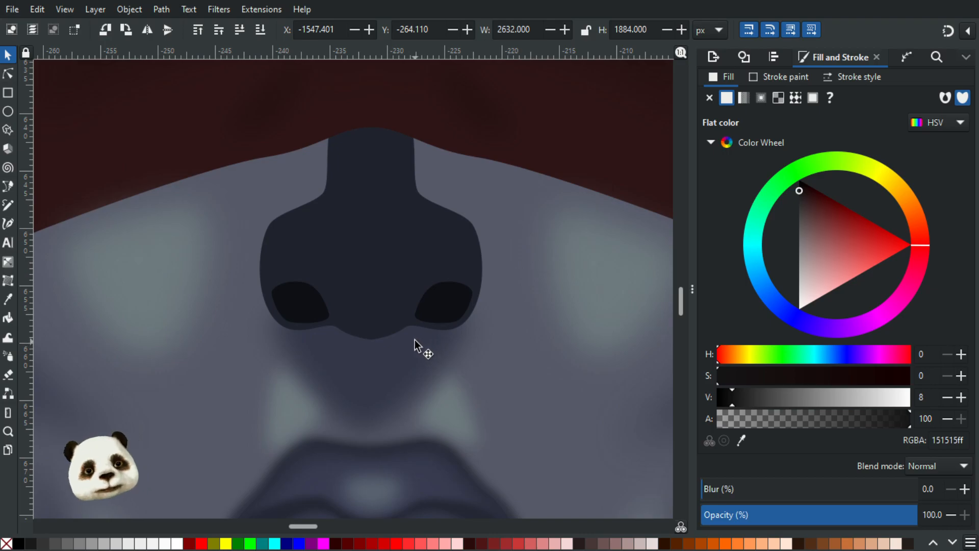
scroll(415, 340, down, 3)
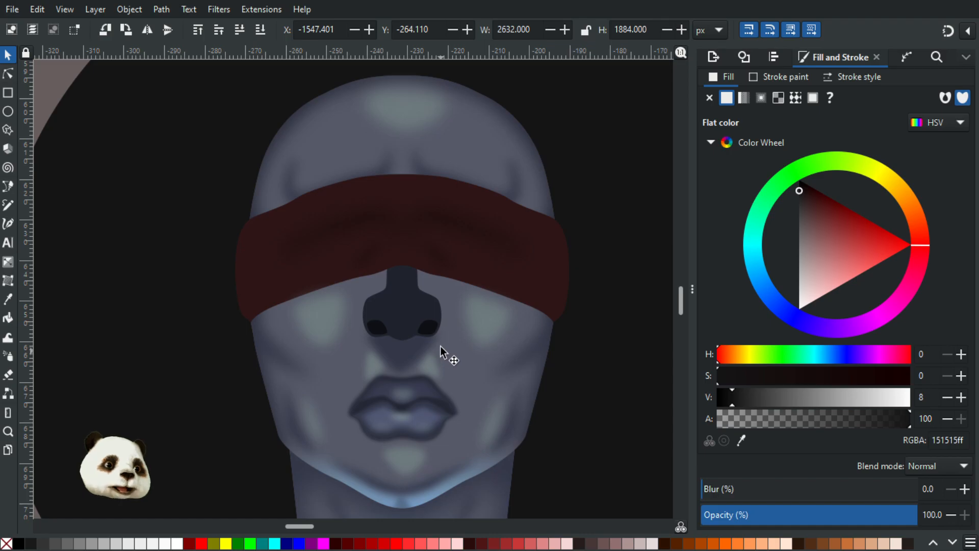
scroll(436, 346, up, 2)
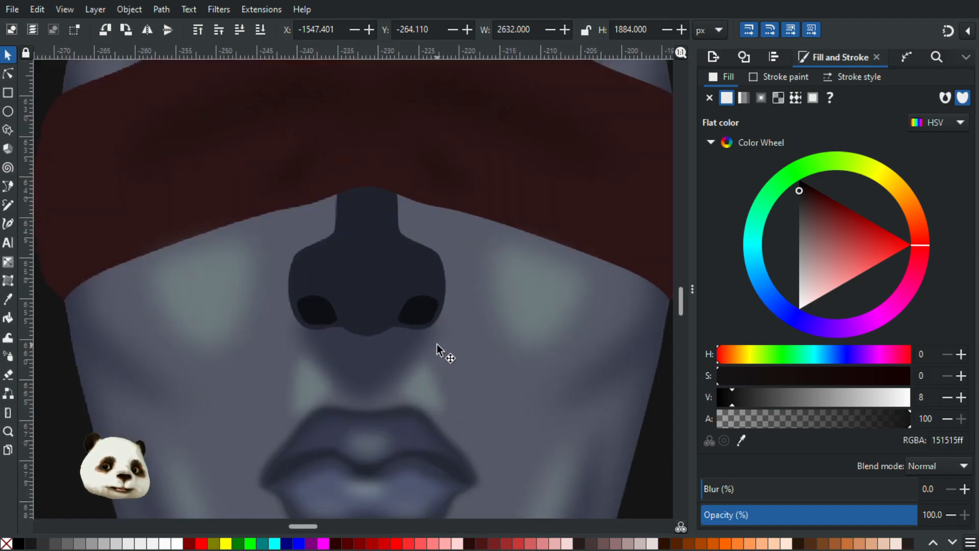
key(b)
click(343, 186)
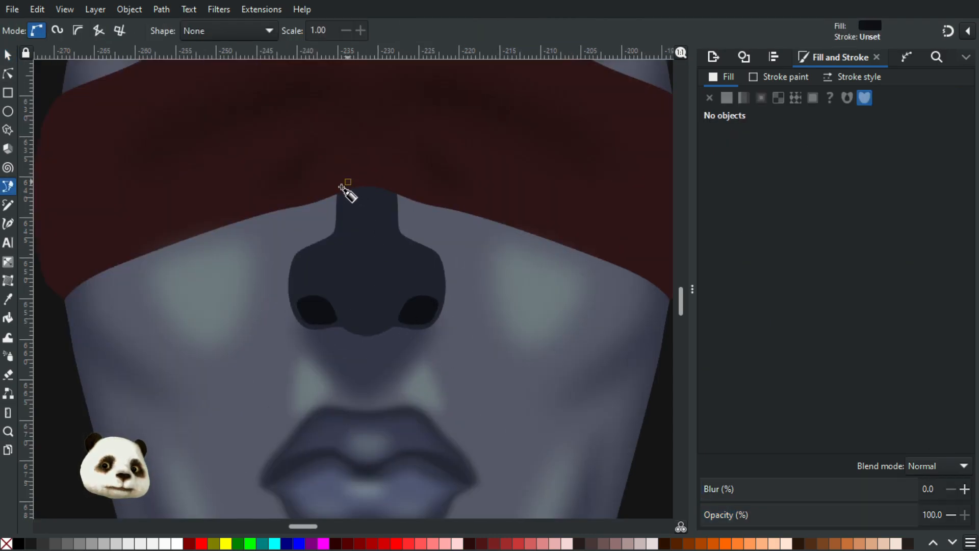
drag(345, 283, 357, 318)
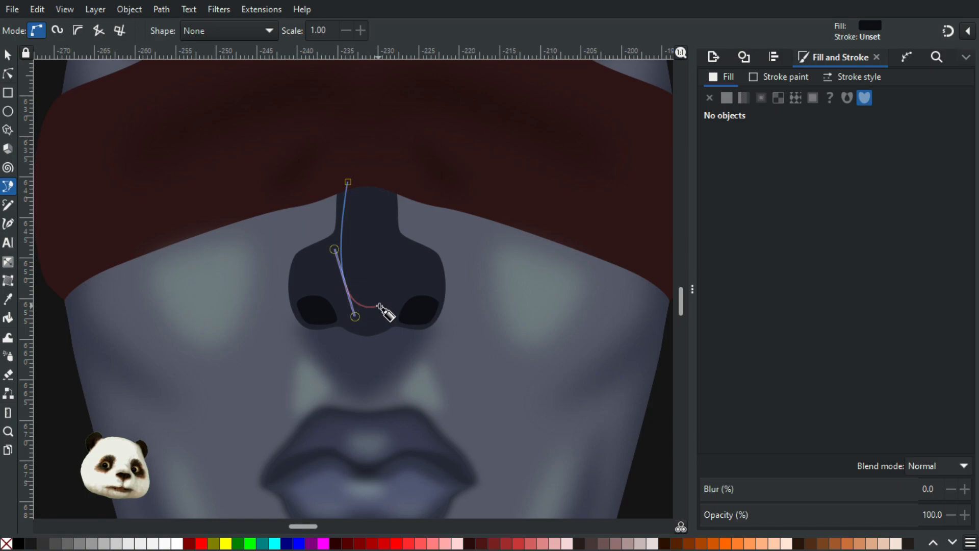
drag(388, 292, 390, 279)
mouse_move(392, 196)
mouse_down()
mouse_move(378, 169)
mouse_move(367, 175)
mouse_up()
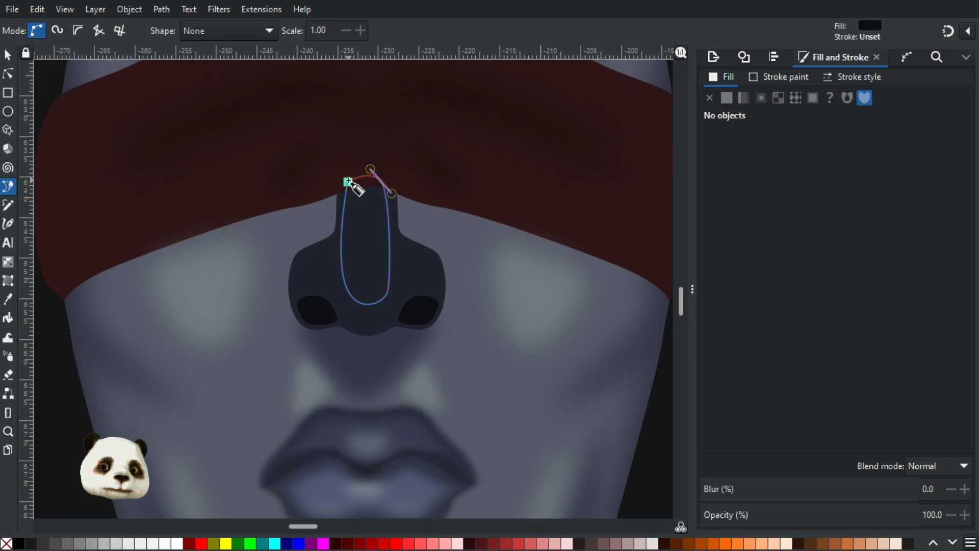
click(348, 182)
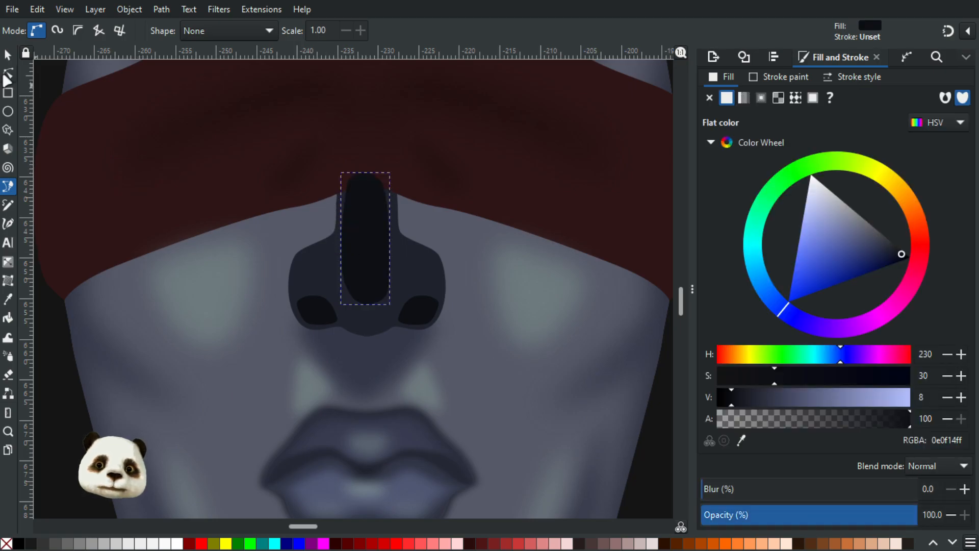
Fill the nose bridge shape with grey-green 6d7a7eff sampled from the right cheek highlight.
click(8, 56)
key(d)
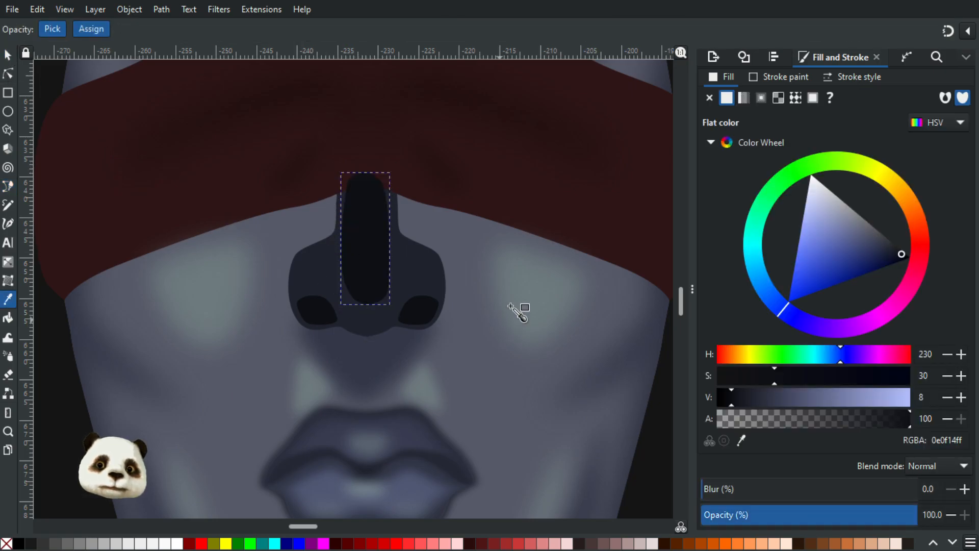
click(546, 298)
key(ctrl+z)
key(ctrl+shift+z)
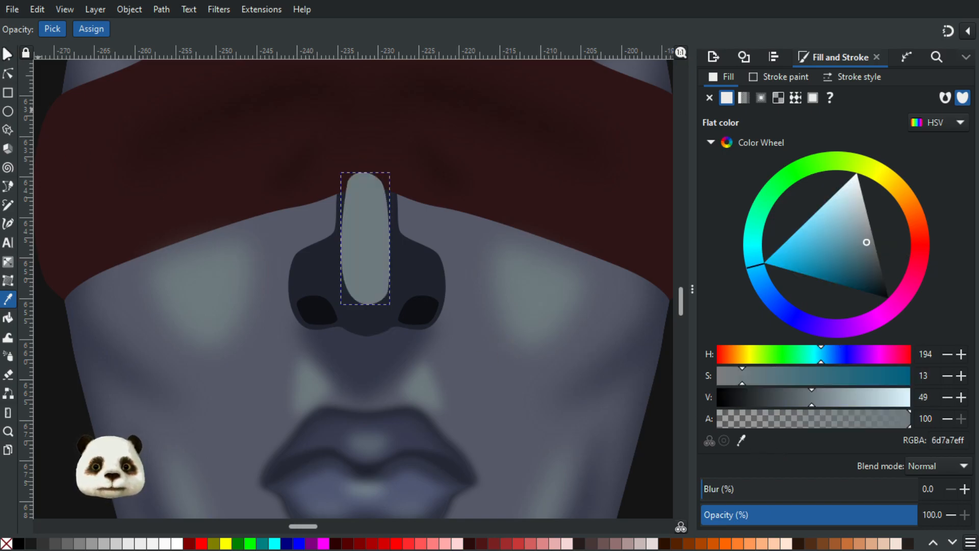
Lower the nose bridge highlight behind the blindfold and set its blur to 50%.
click(9, 55)
key(Delete)
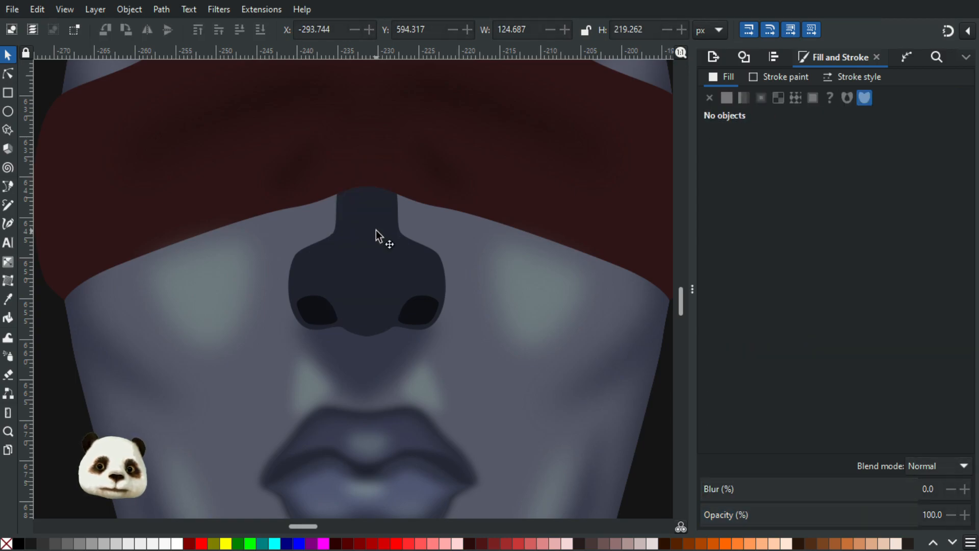
key(ctrl+z)
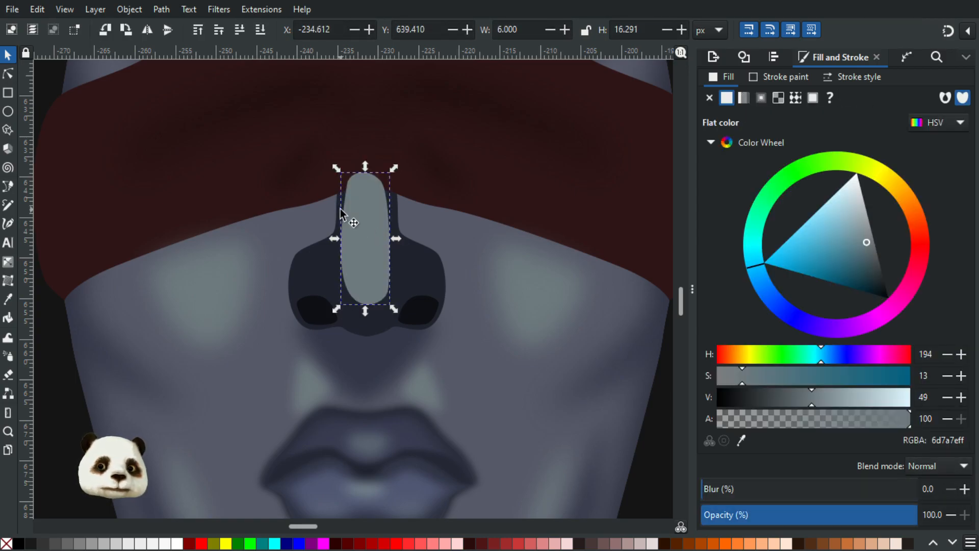
key(Page_Down)
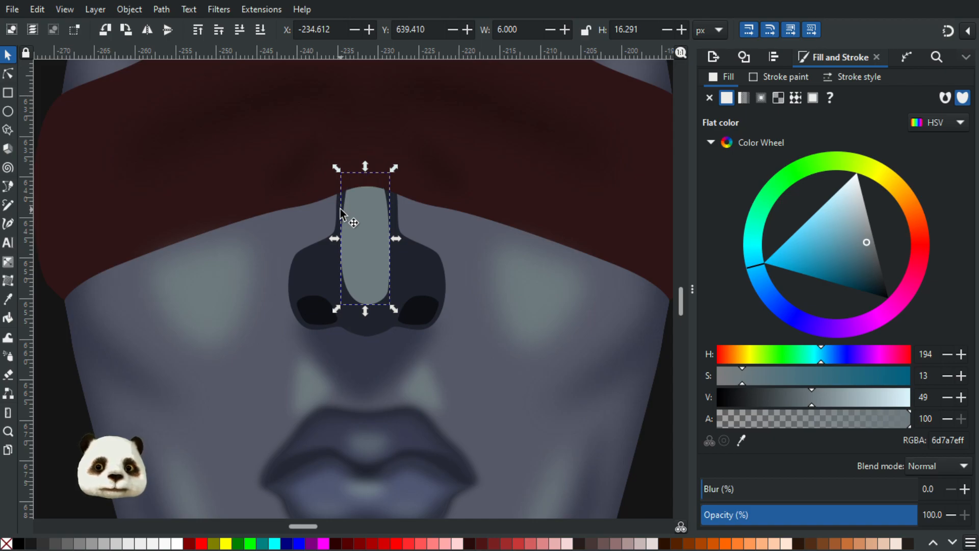
drag(749, 496, 801, 494)
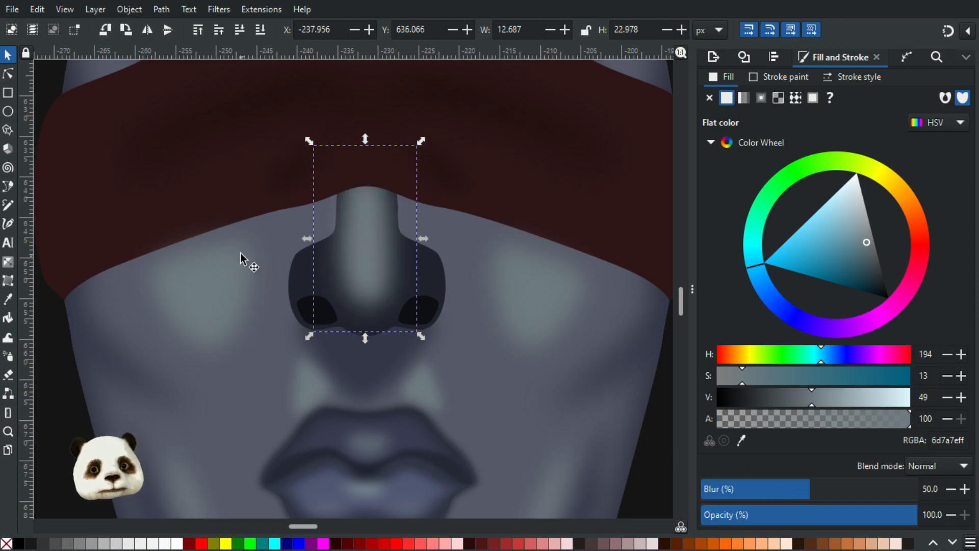
Fill the nose shape with 35394aff sampled from the shadow between the nose and the lips.
scroll(243, 258, up, 2)
click(354, 289)
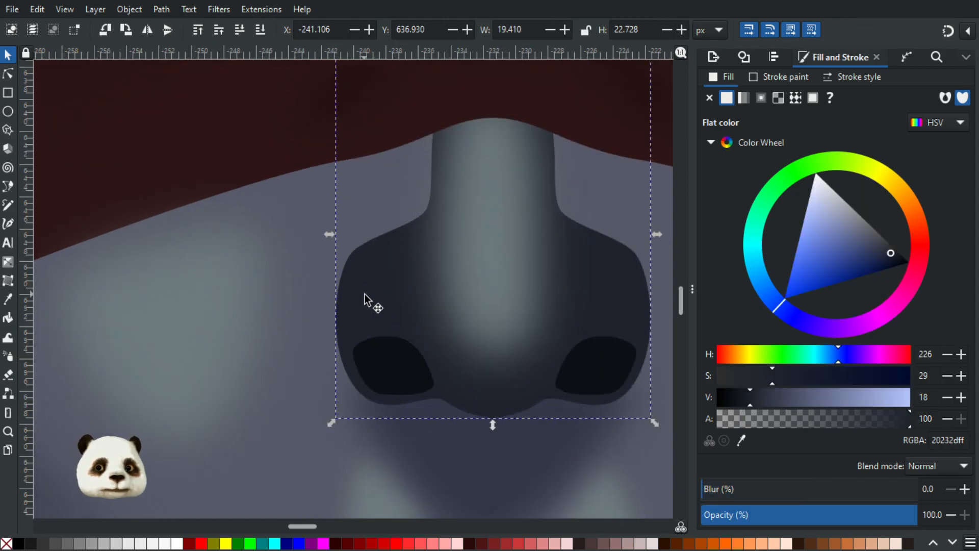
scroll(365, 295, down, 3)
key(d)
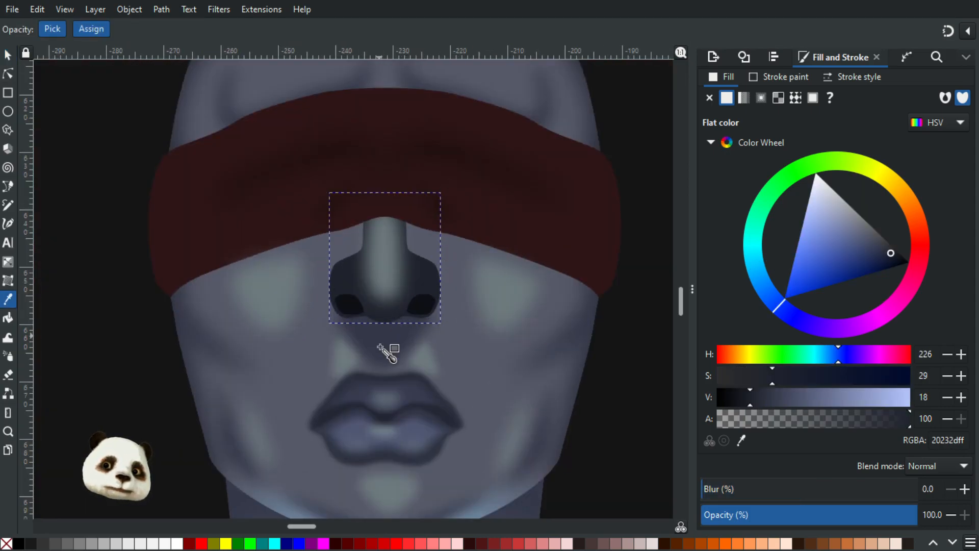
scroll(393, 368, up, 3)
click(393, 409)
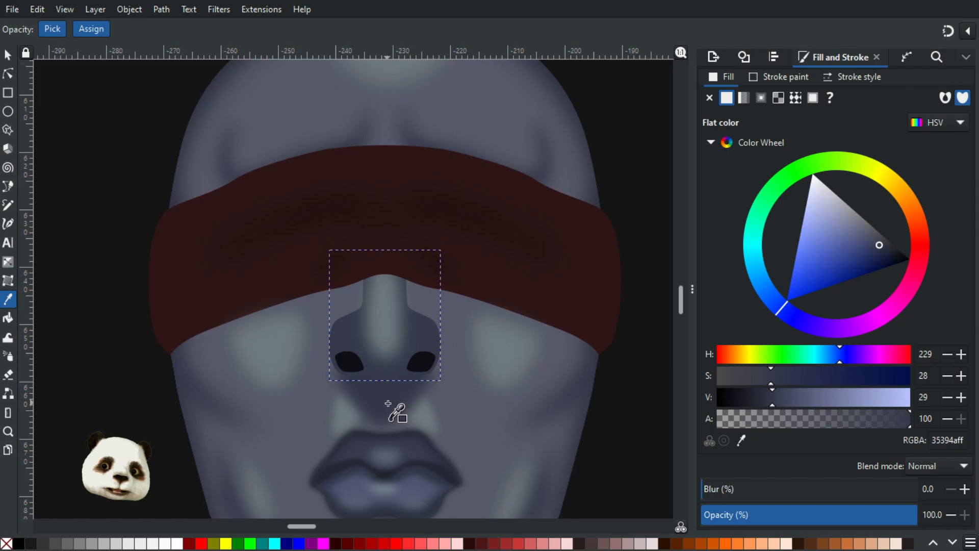
Soften the nose shape's edges by setting its blur to 20%.
scroll(427, 404, up, 1)
click(747, 491)
drag(746, 491, 759, 490)
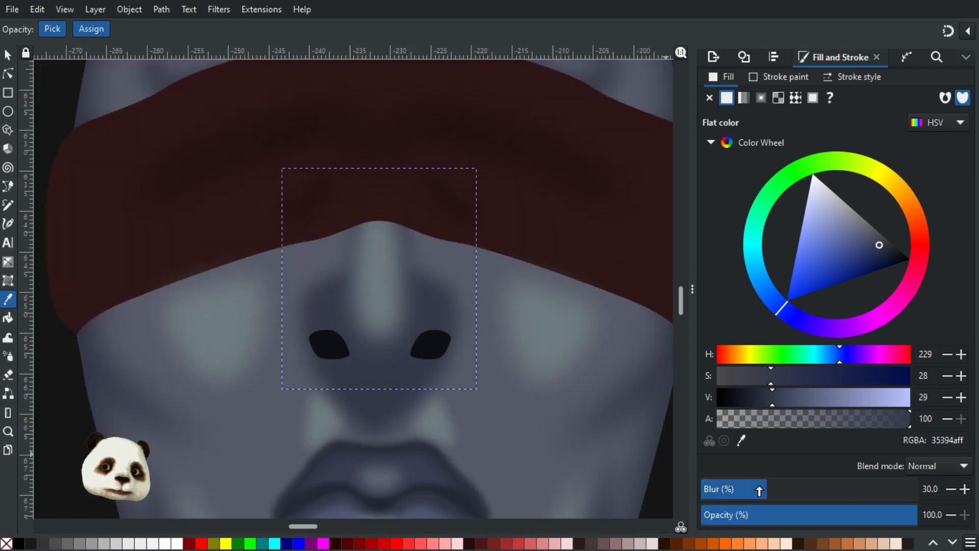
click(736, 491)
scroll(459, 433, up, 1)
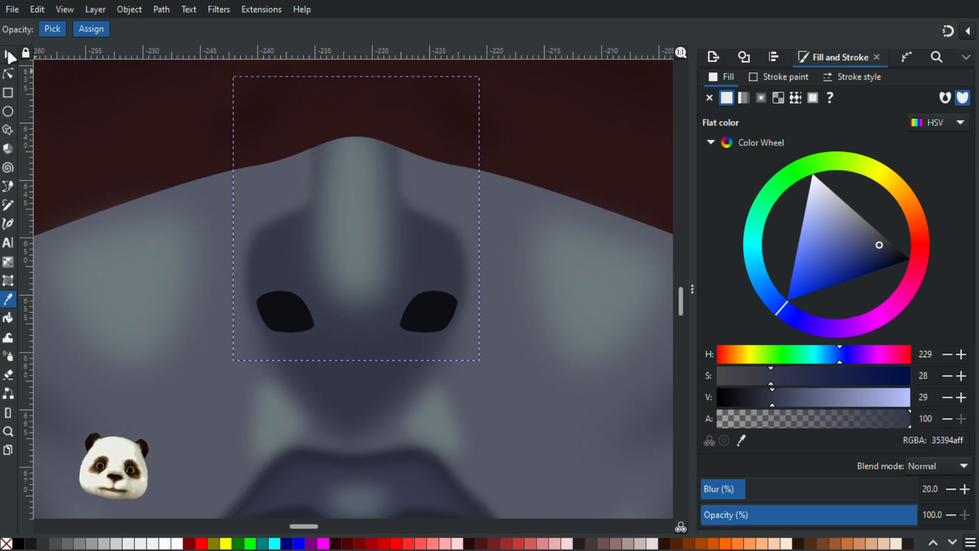
Select both nostrils and give them a slight blur.
key(s)
click(299, 324)
shift+click(449, 324)
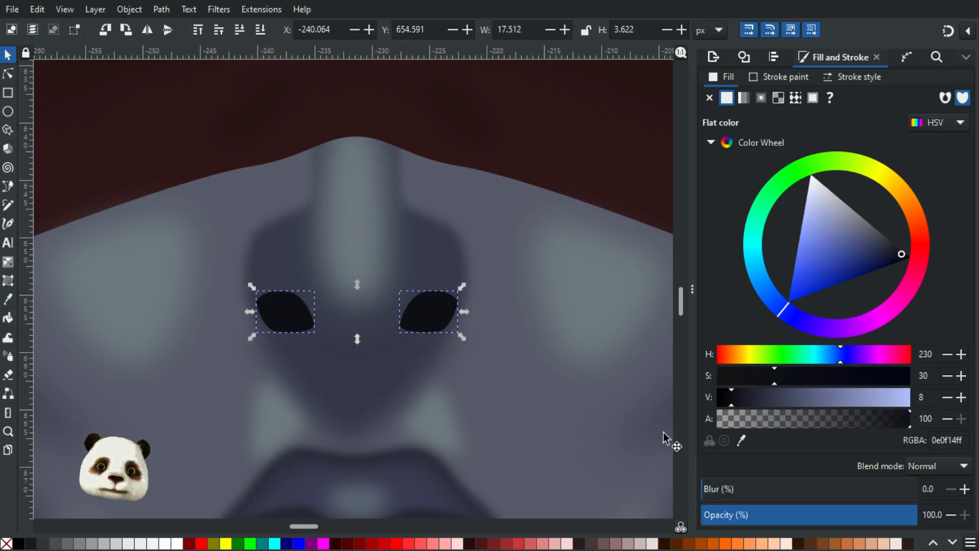
click(726, 490)
click(521, 332)
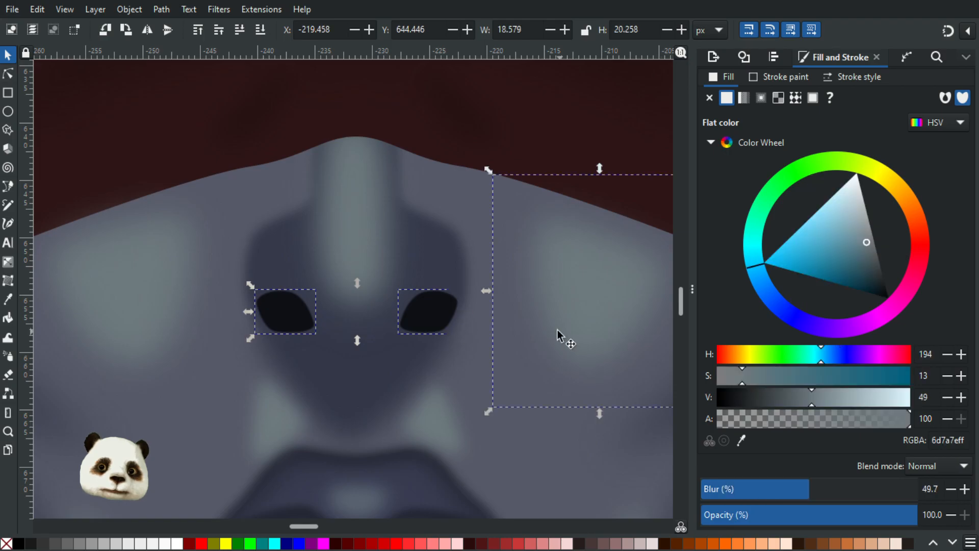
scroll(510, 332, down, 5)
scroll(498, 335, up, 5)
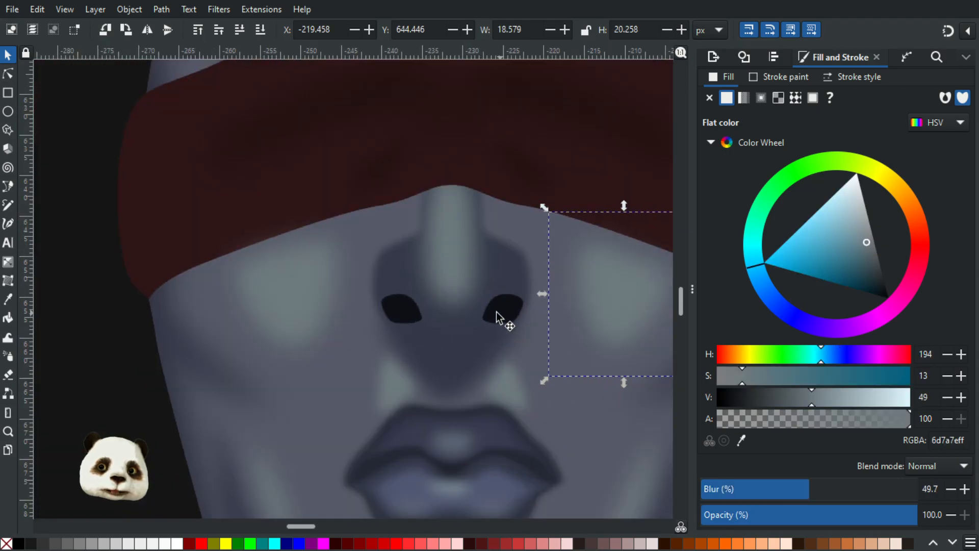
Set the blur of both nostrils to 20% and check the result on the whole head.
click(394, 306)
double_click(401, 306)
double_click(402, 307)
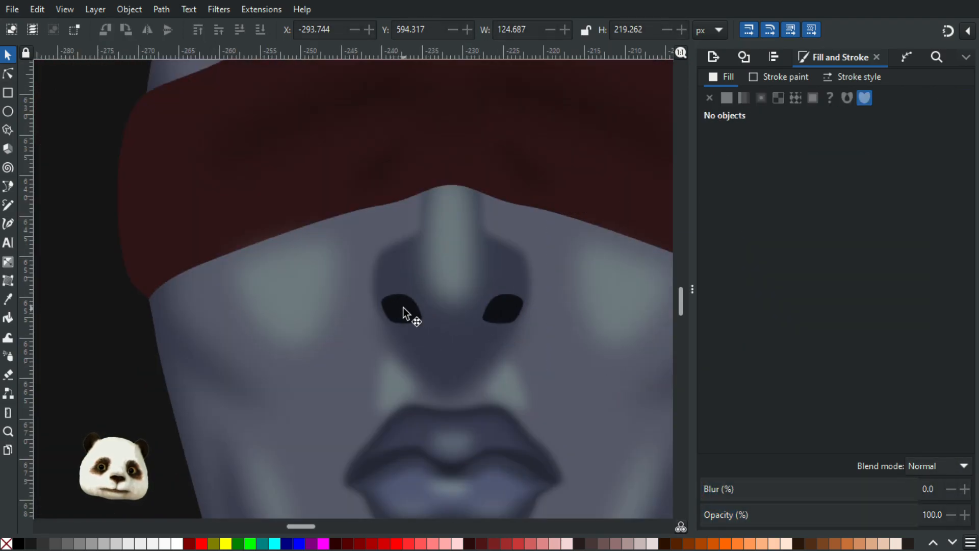
click(403, 307)
shift+click(505, 310)
click(746, 490)
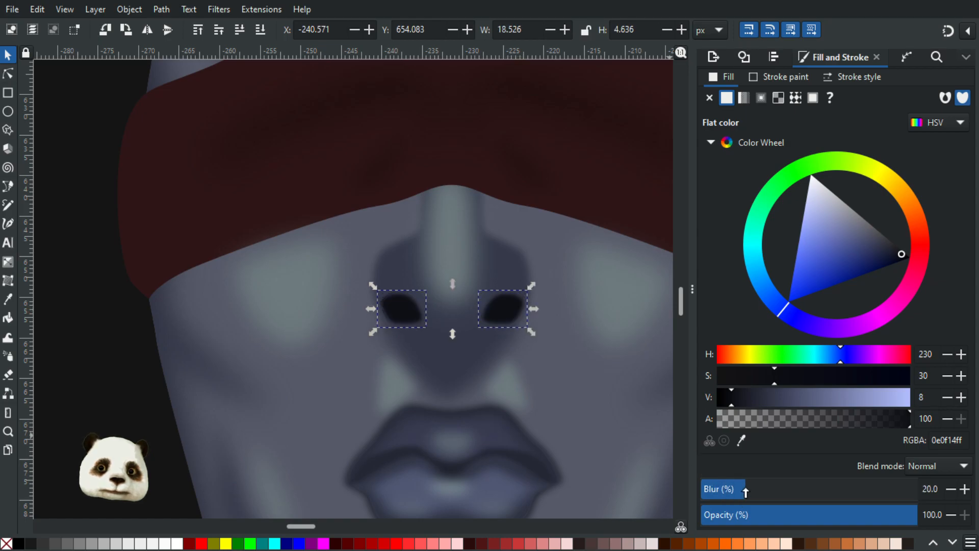
click(583, 337)
scroll(587, 336, down, 5)
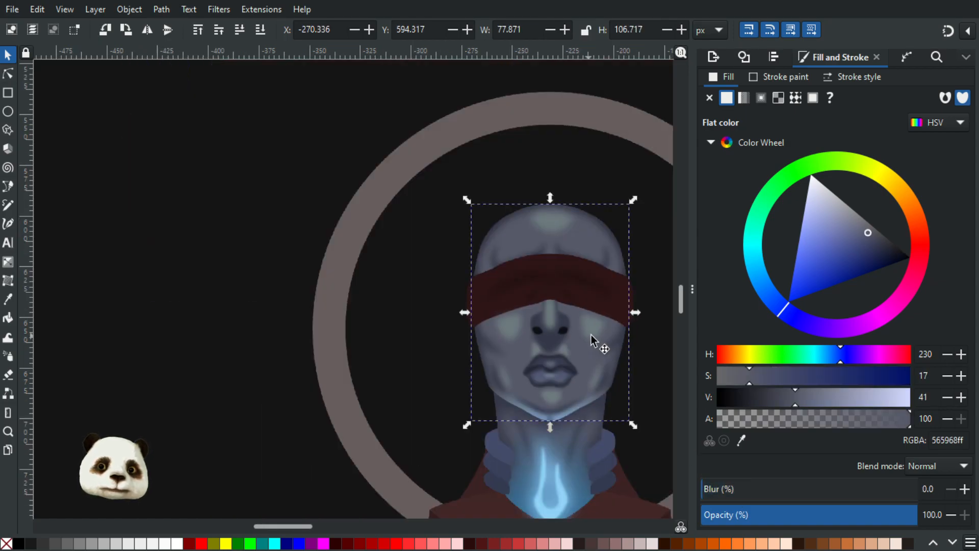
Darken the blurred shadow between the nose and the lips to 2a2d3bff by setting its HSV value to 23.
scroll(591, 335, up, 2)
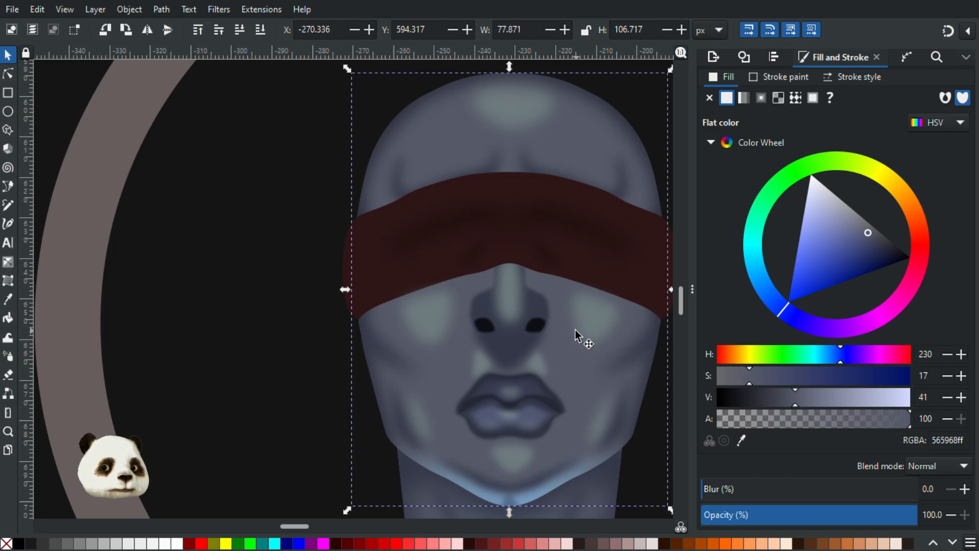
scroll(531, 339, up, 2)
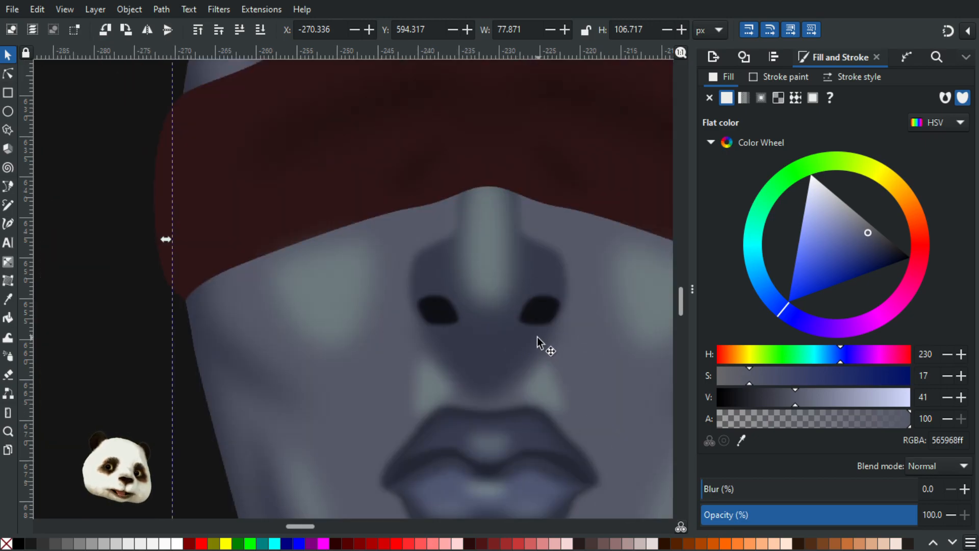
key(n)
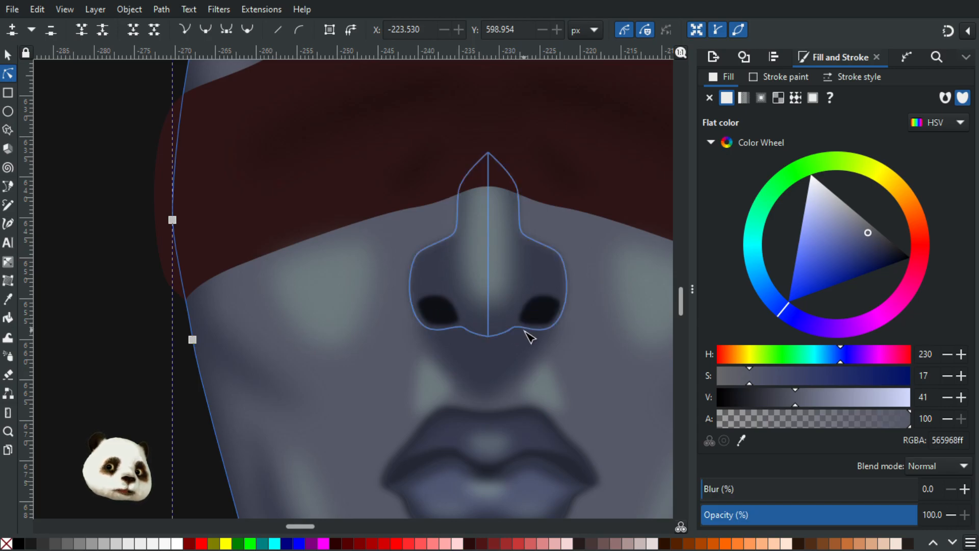
click(448, 268)
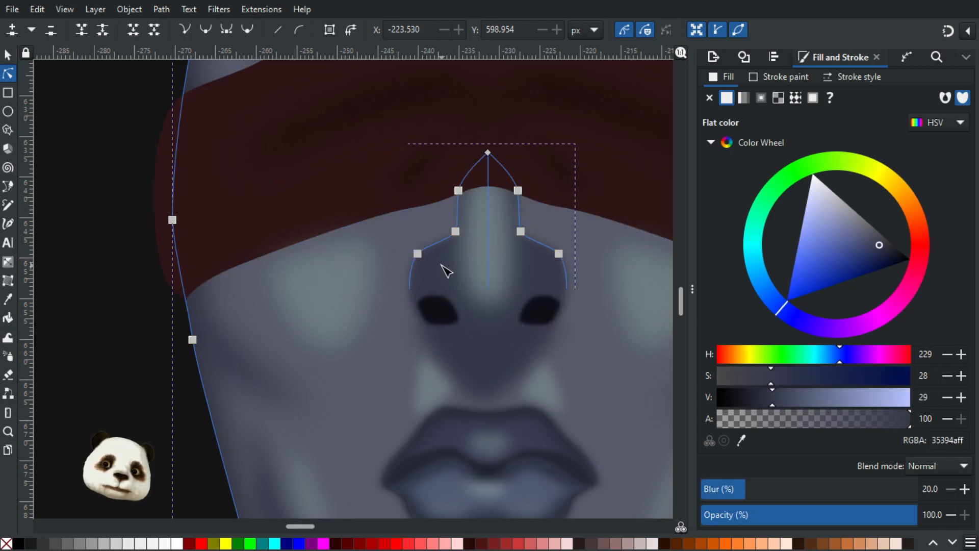
click(773, 398)
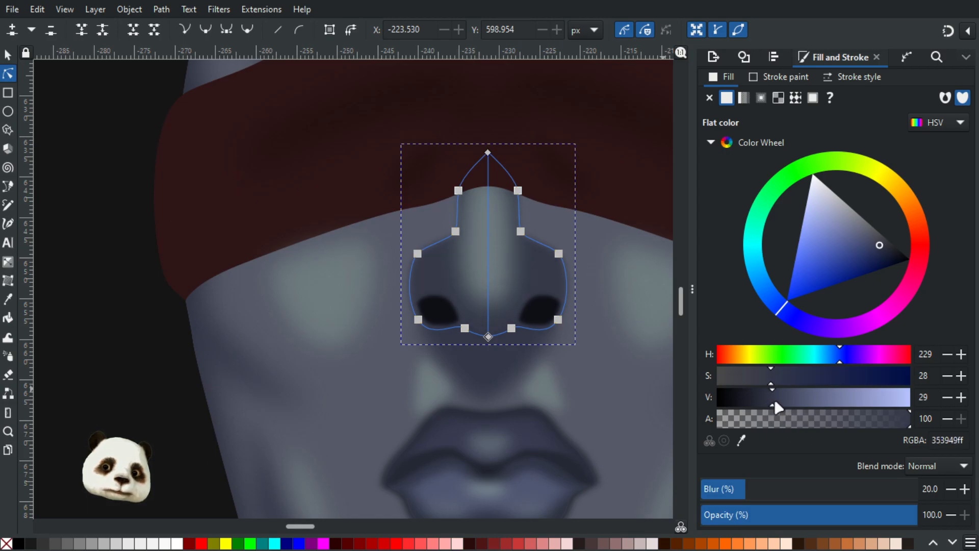
click(498, 367)
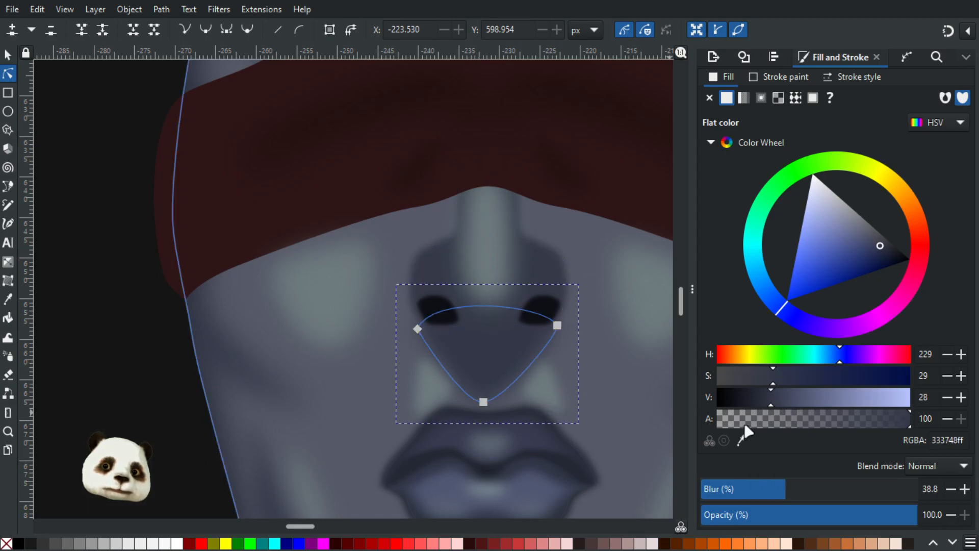
drag(763, 397, 755, 401)
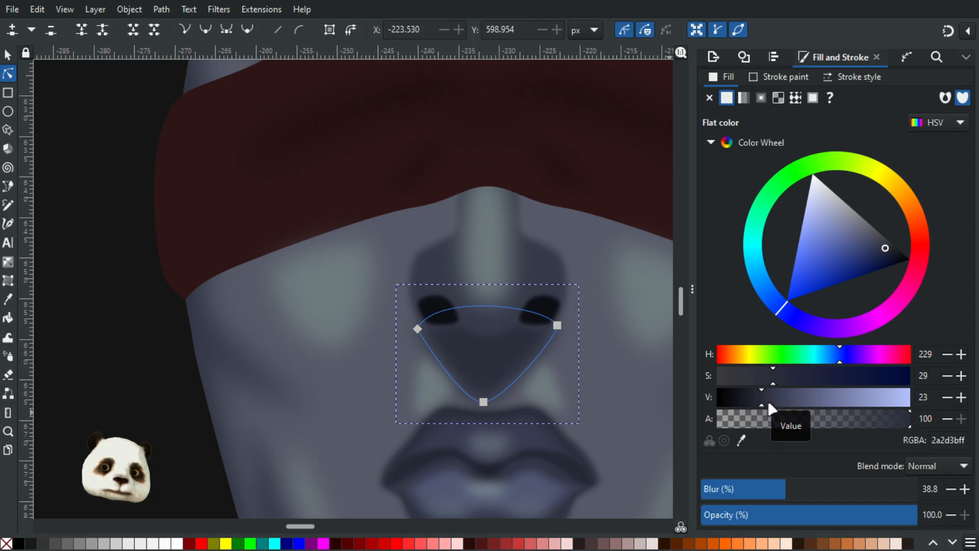
Fill the nose shape with 333748ff sampled from the dark blue-grey palette circle beside the illustration.
click(433, 261)
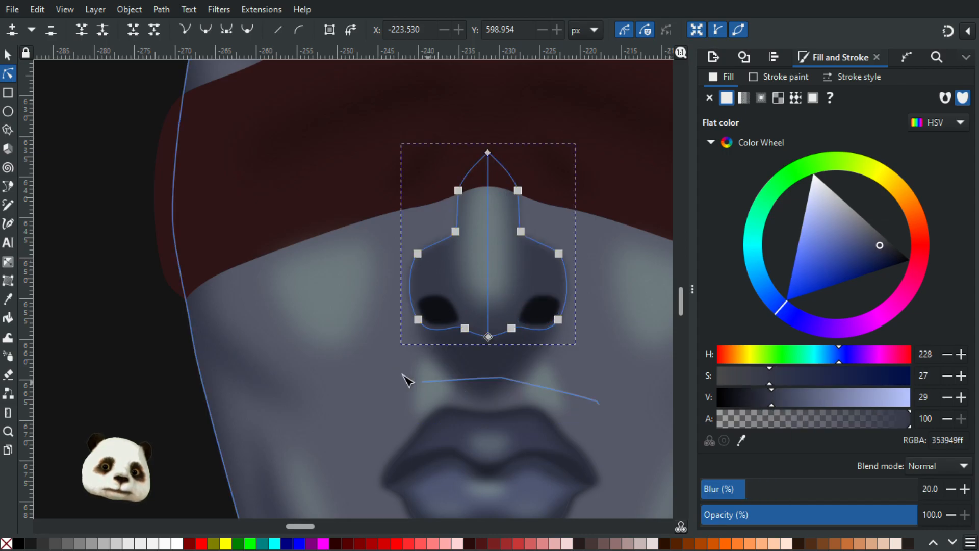
scroll(214, 335, down, 6)
key(d)
click(125, 329)
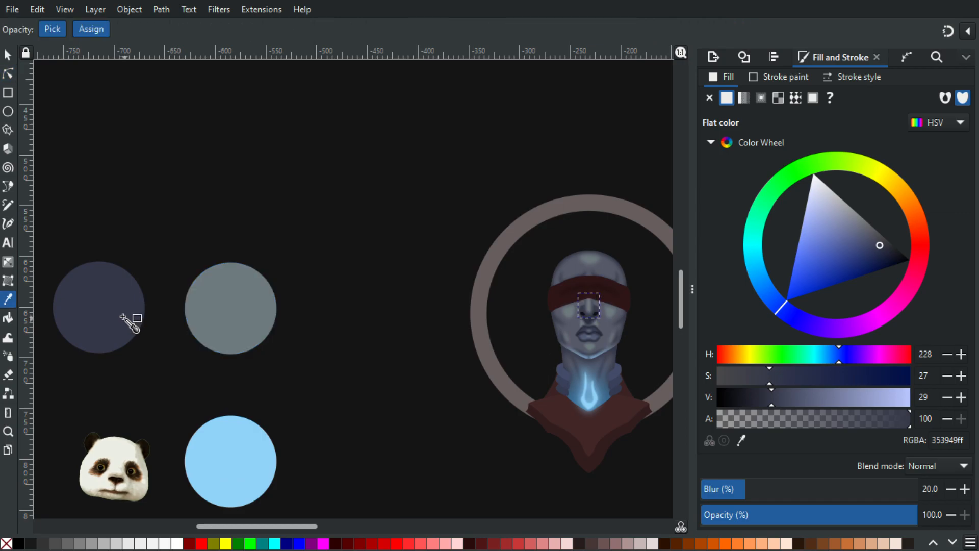
scroll(604, 348, up, 3)
scroll(435, 261, up, 3)
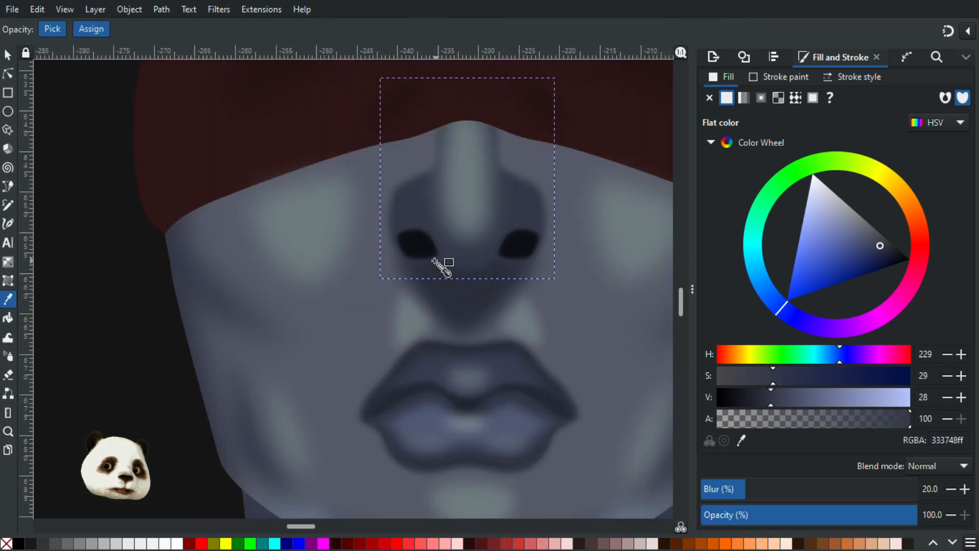
Draw a closed rounded highlight shape above the left nostril and fill it with grey-green 6b787cff sampled from the nose-bridge highlight.
key(b)
scroll(439, 204, up, 1)
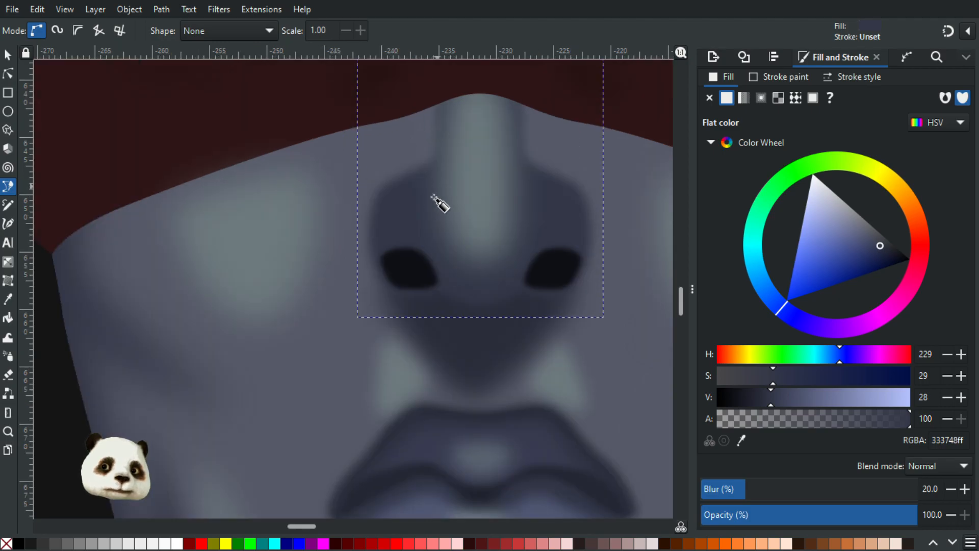
click(413, 186)
drag(380, 193, 380, 225)
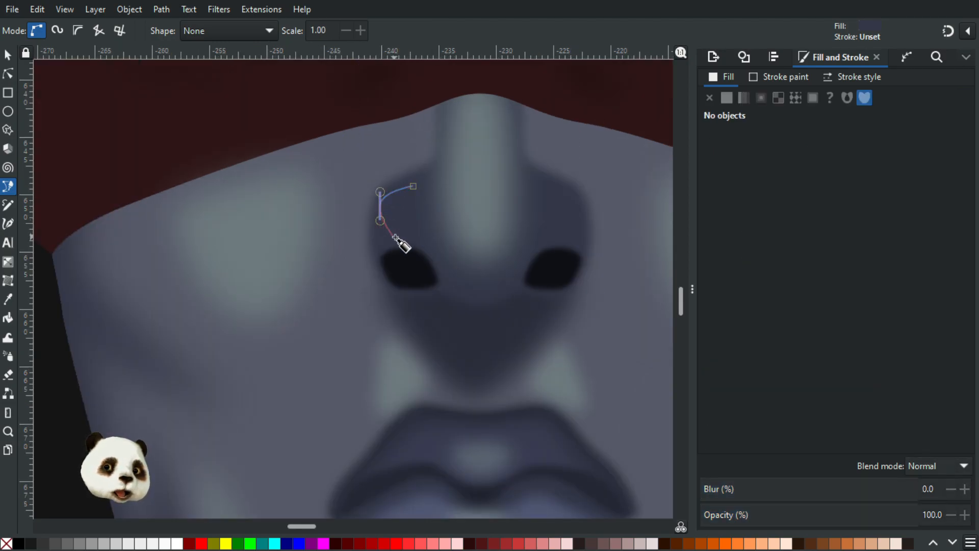
drag(396, 237, 412, 239)
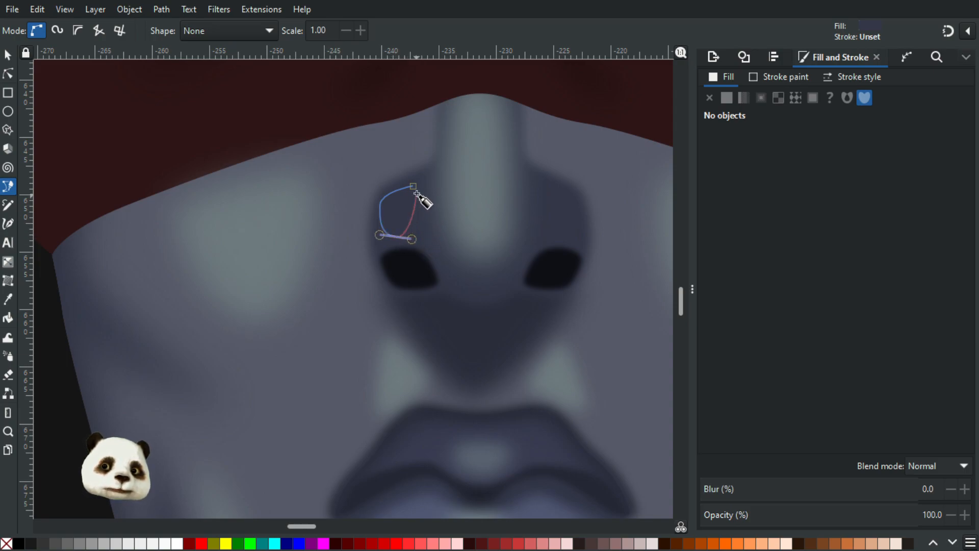
mouse_move(413, 187)
mouse_down()
mouse_move(408, 164)
mouse_move(394, 164)
mouse_up()
key(d)
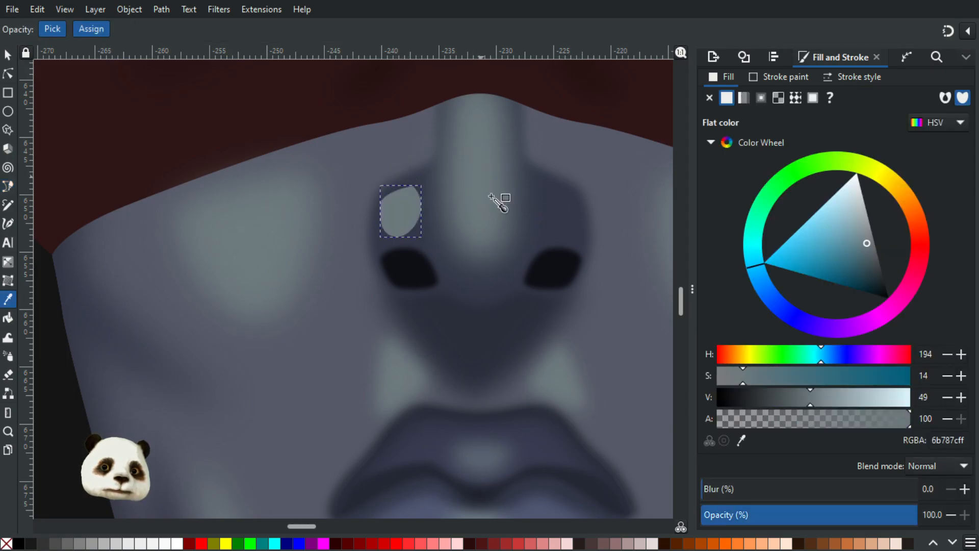
Draw a matching highlight above the right nostril and set the blur of both nose-wing highlights to 40%.
key(b)
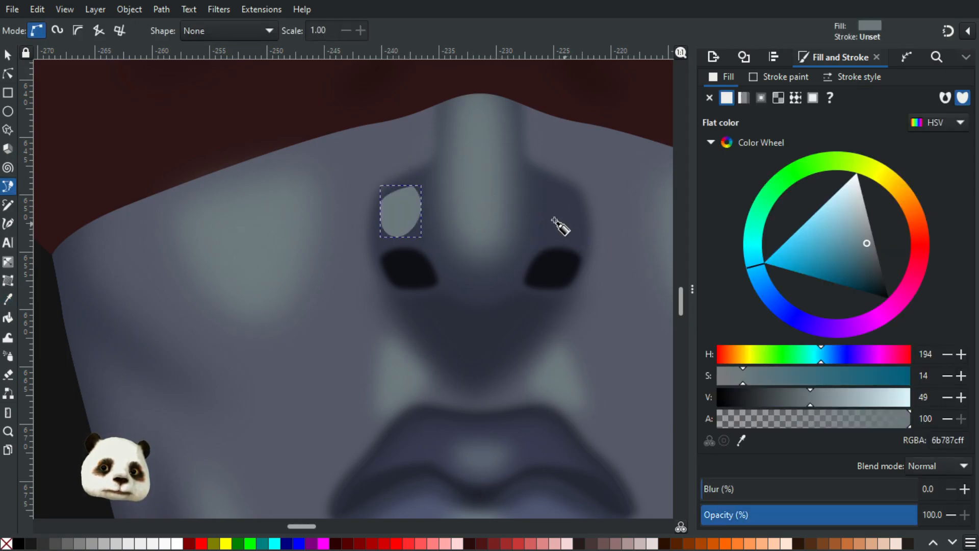
drag(542, 189, 515, 197)
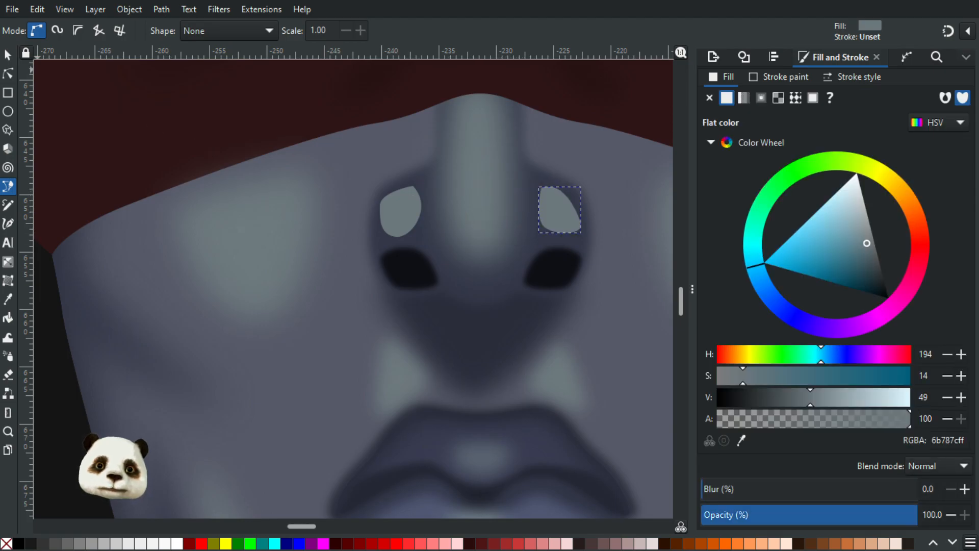
click(8, 54)
shift+click(408, 211)
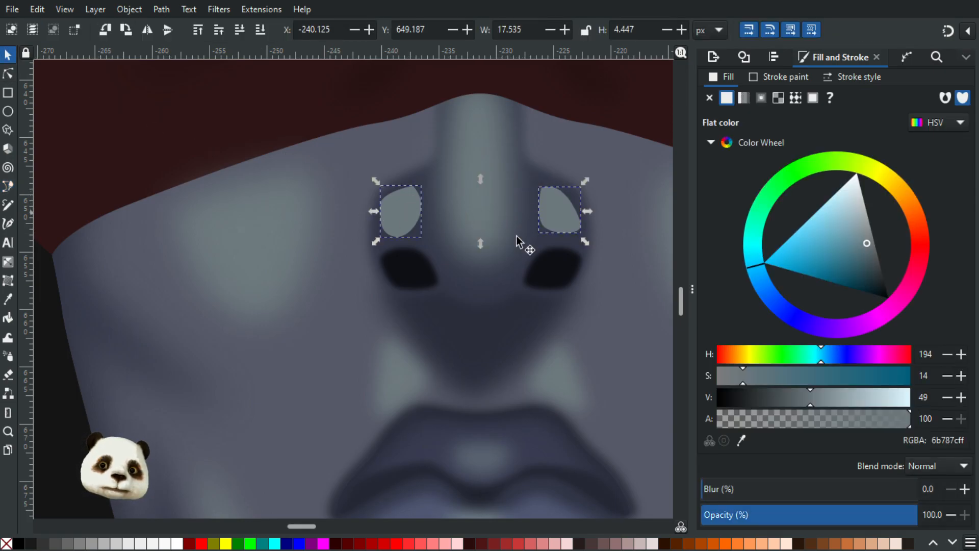
click(786, 495)
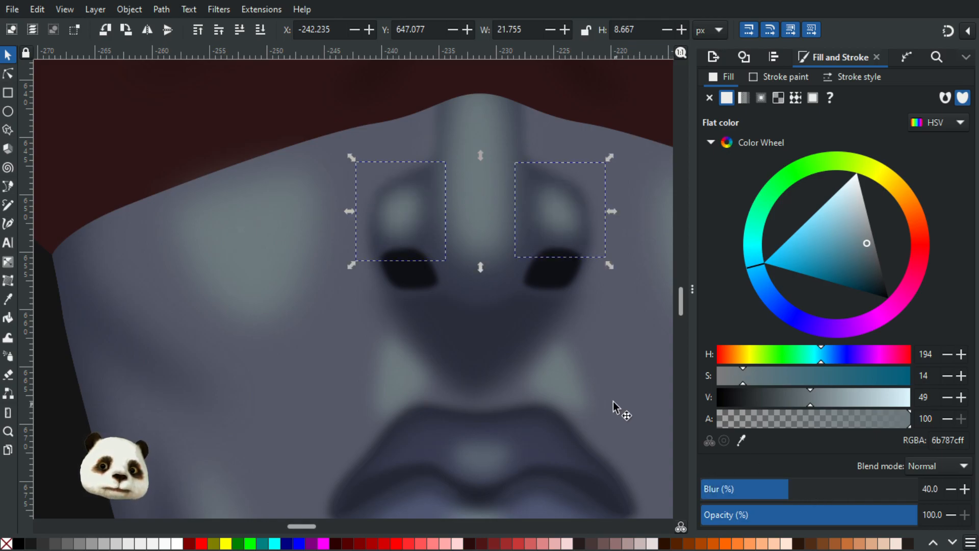
Draw a small crescent highlight on the underside of the nose tip between the nostrils and blur it 60%.
key(n)
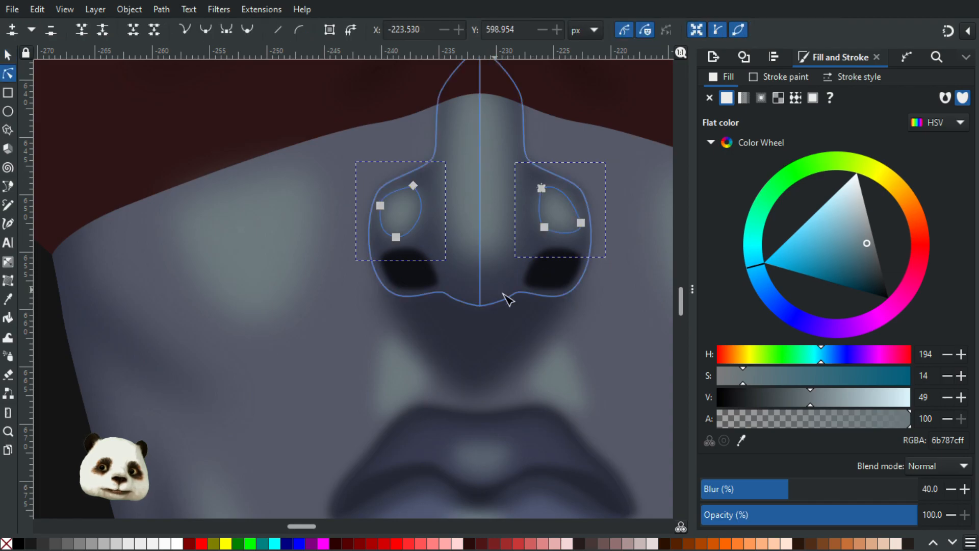
key(b)
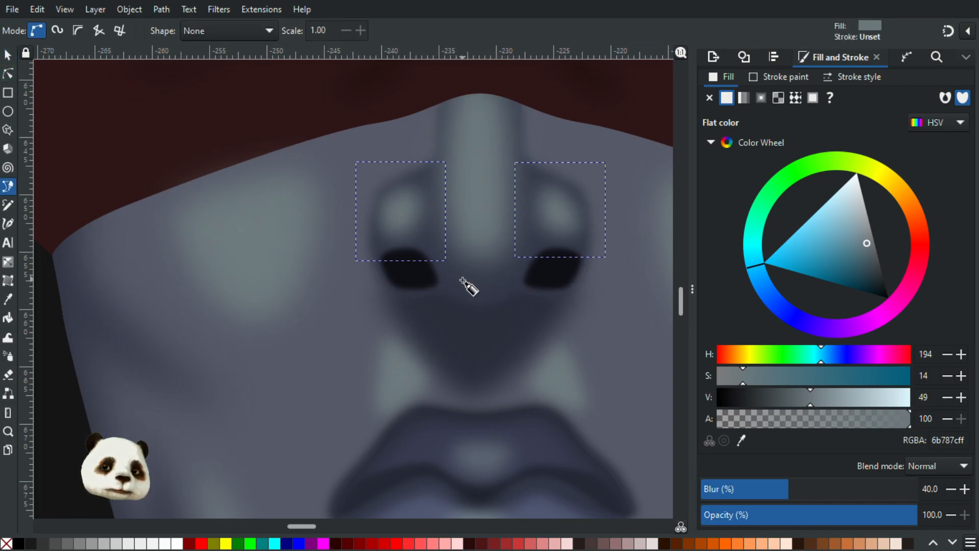
click(461, 280)
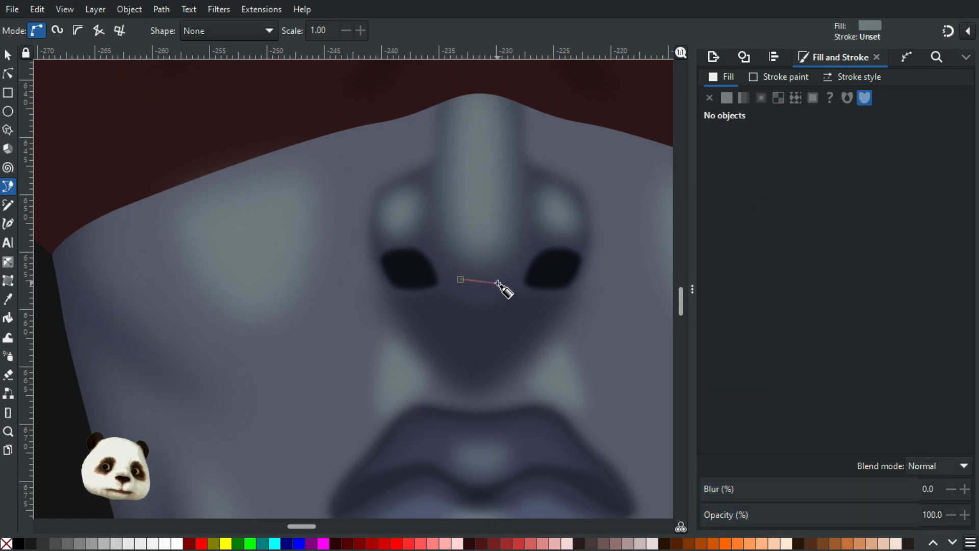
drag(500, 282, 499, 312)
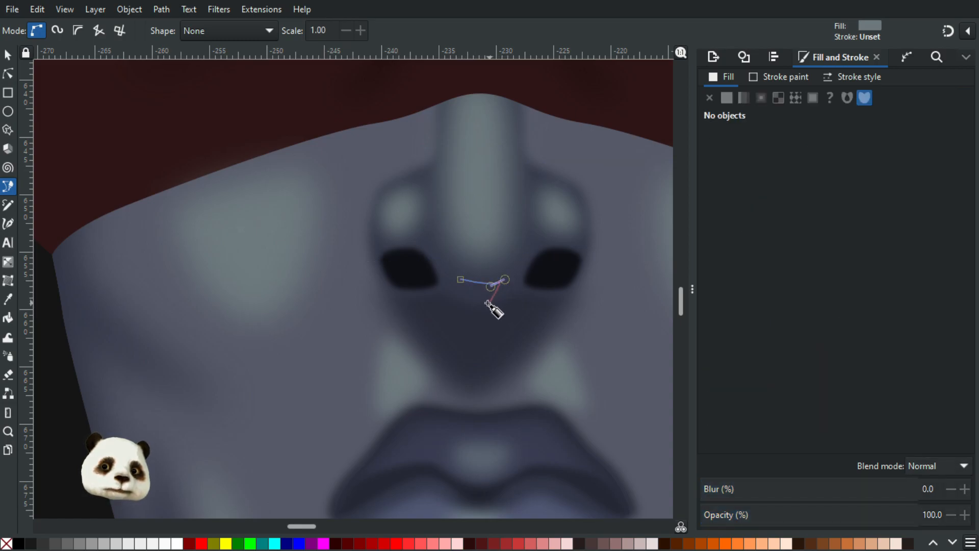
click(485, 303)
mouse_move(462, 281)
mouse_down()
mouse_move(470, 256)
mouse_move(476, 262)
mouse_up()
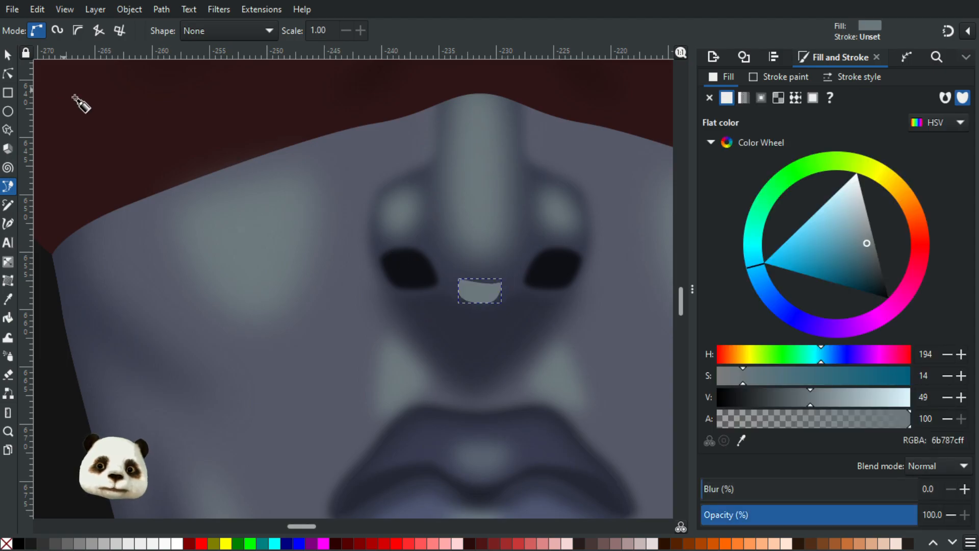
drag(794, 492, 844, 495)
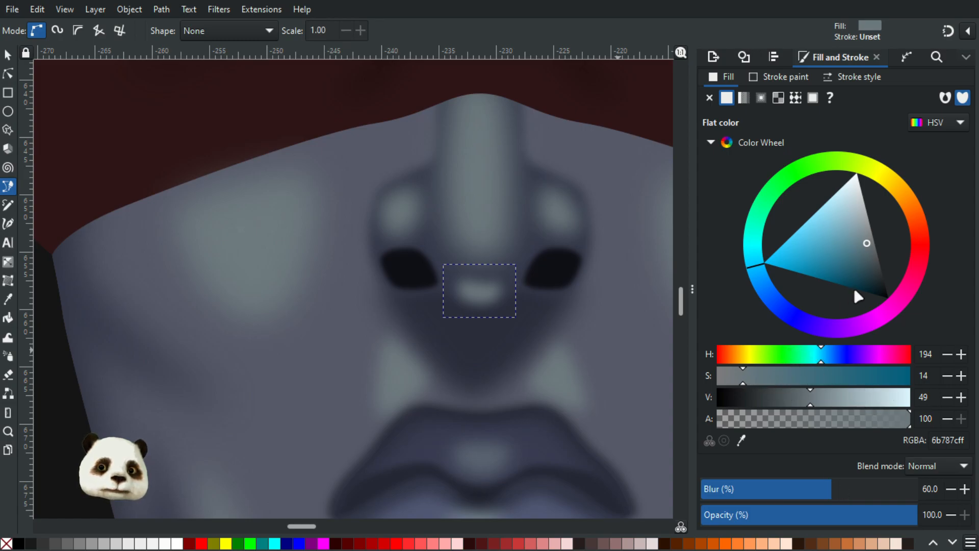
Tone down the blurred highlight under the nose tip to the darker blue-grey 48525bff.
drag(871, 255, 880, 259)
ctrl+scroll(653, 299, down, 2)
key(d)
click(575, 261)
drag(876, 250, 874, 254)
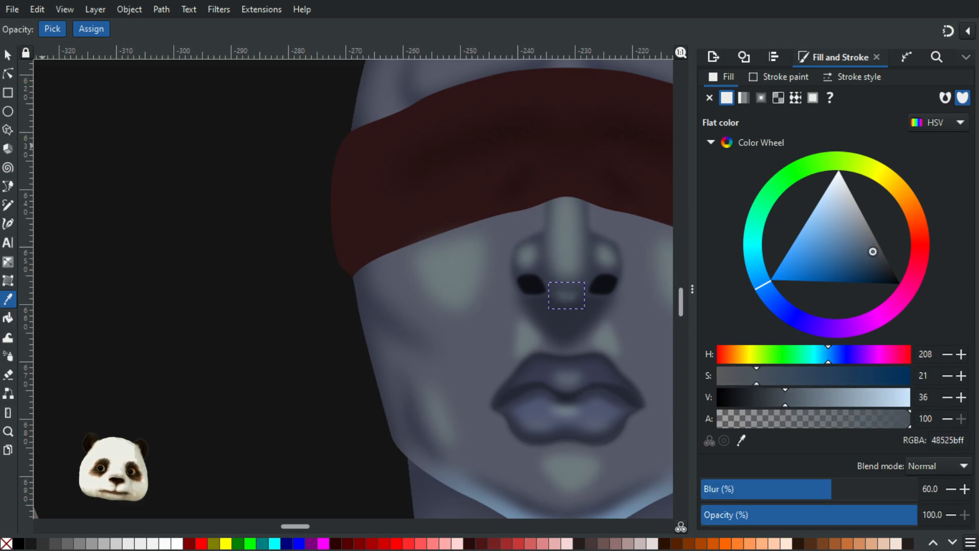
Flatten both nostrils by moving the top node of each shape downward.
click(8, 55)
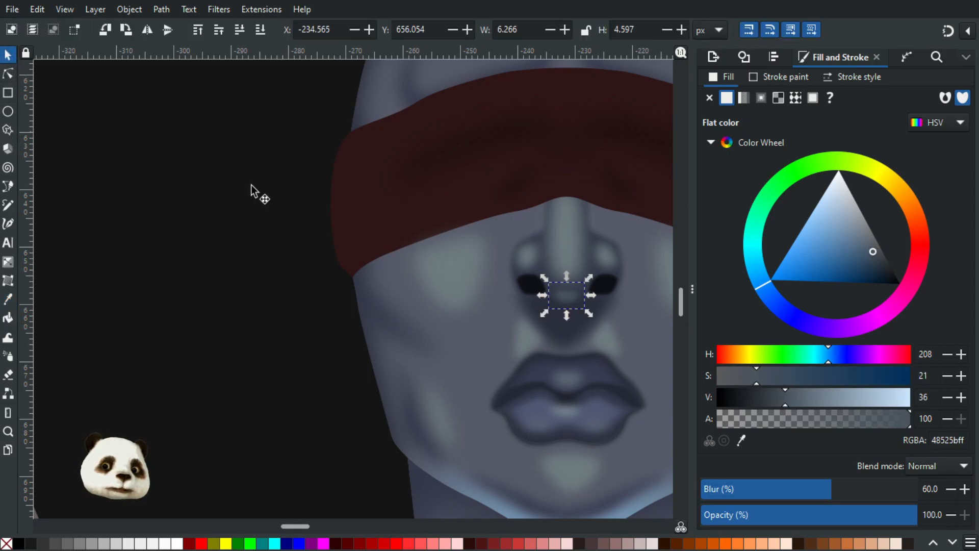
ctrl+scroll(592, 304, up, 3)
click(8, 74)
click(389, 213)
drag(381, 195, 319, 231)
click(522, 220)
drag(527, 199, 525, 221)
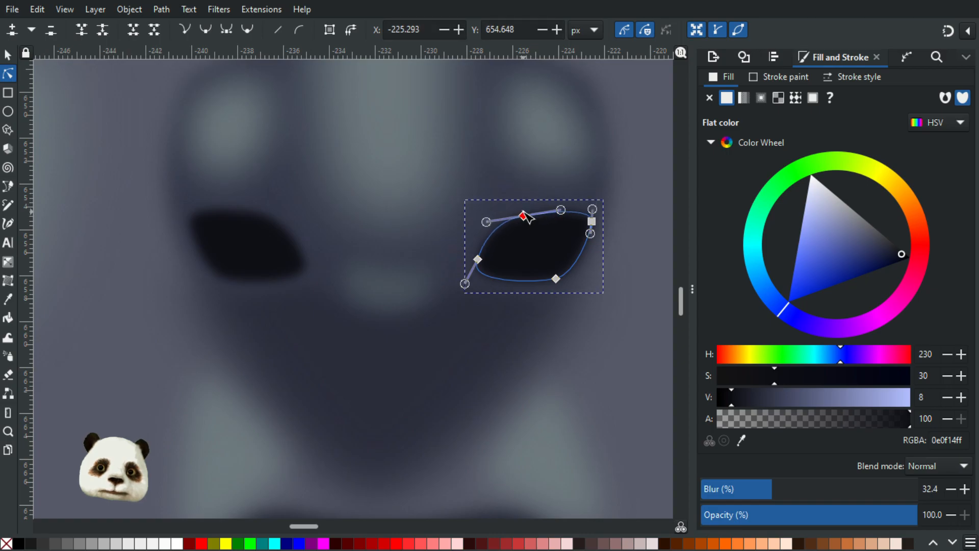
Lighten the left nostril's fill to 181a23ff by raising its HSV value to 14.
scroll(503, 265, down, 4)
click(582, 319)
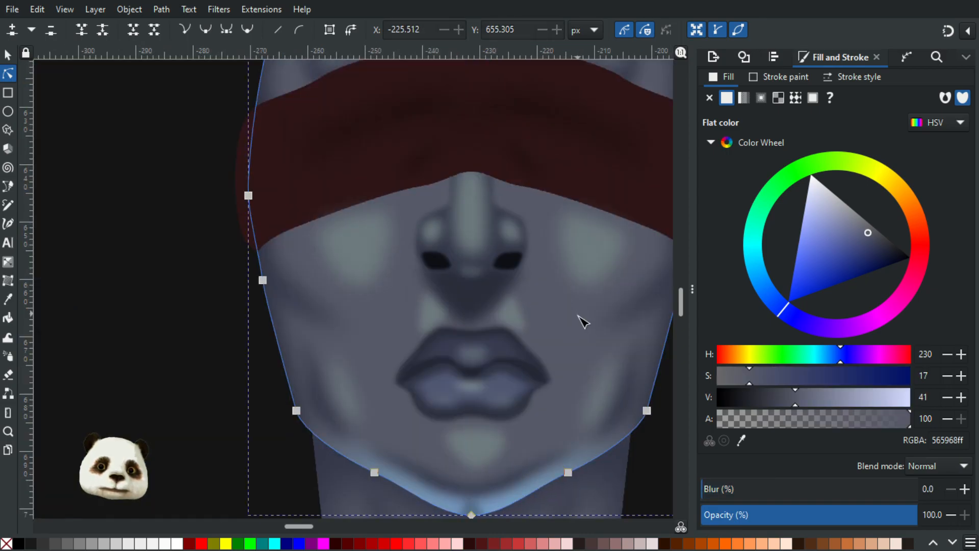
scroll(546, 326, down, 4)
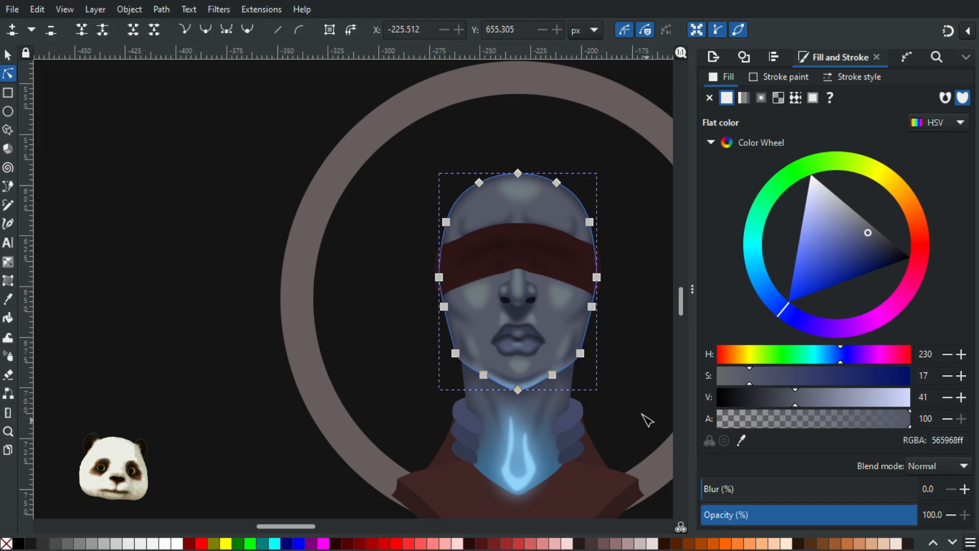
scroll(523, 341, up, 5)
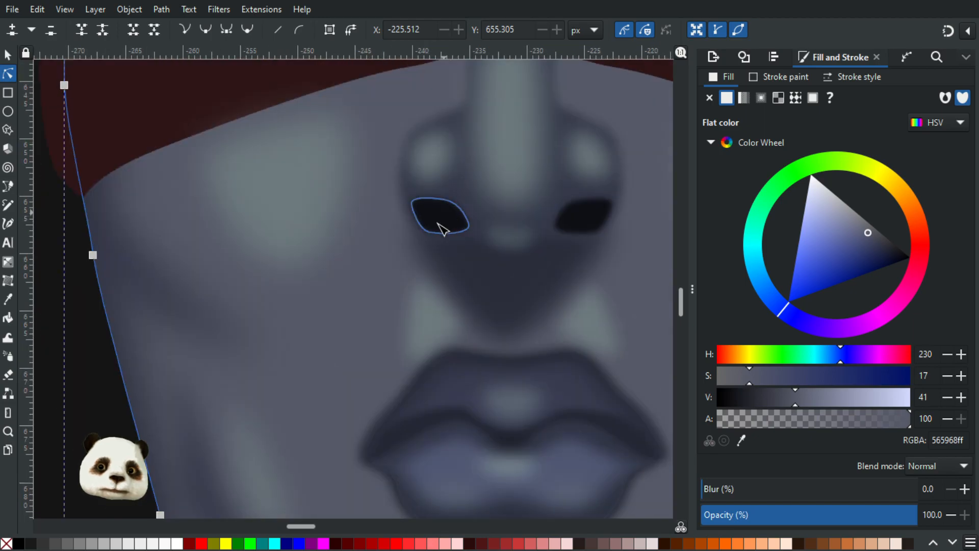
click(441, 228)
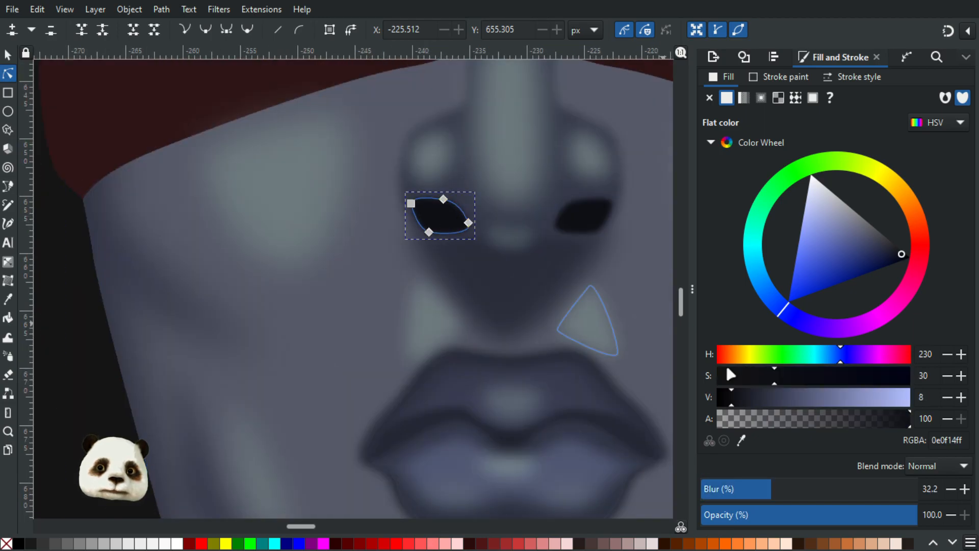
click(743, 398)
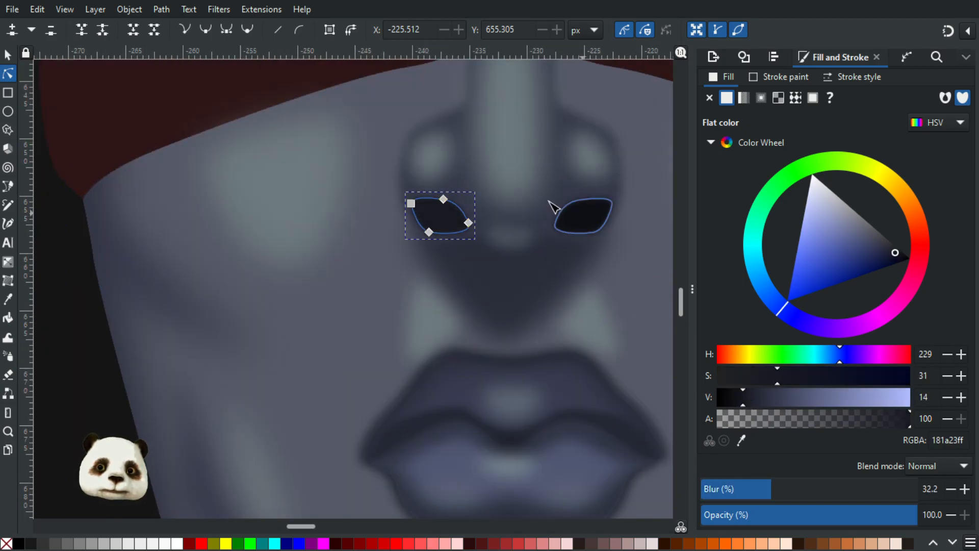
Match the right nostril's fill to the left one by sampling its colour 181a23ff.
click(585, 219)
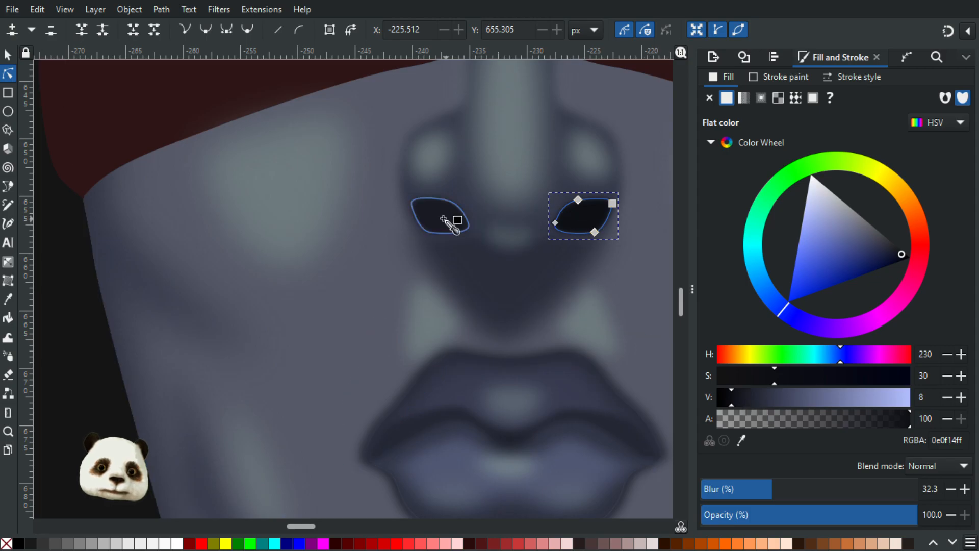
key(d)
scroll(449, 267, down, 2)
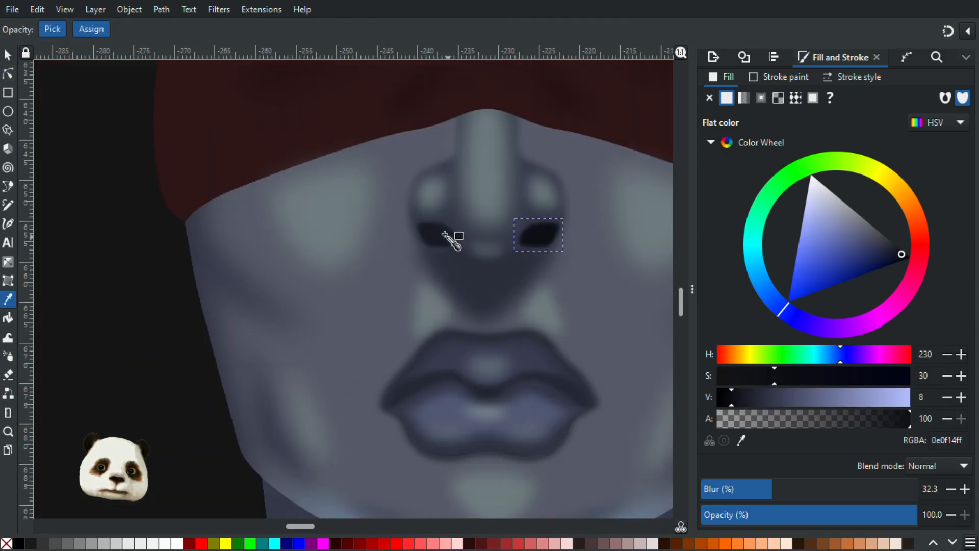
click(450, 239)
click(9, 54)
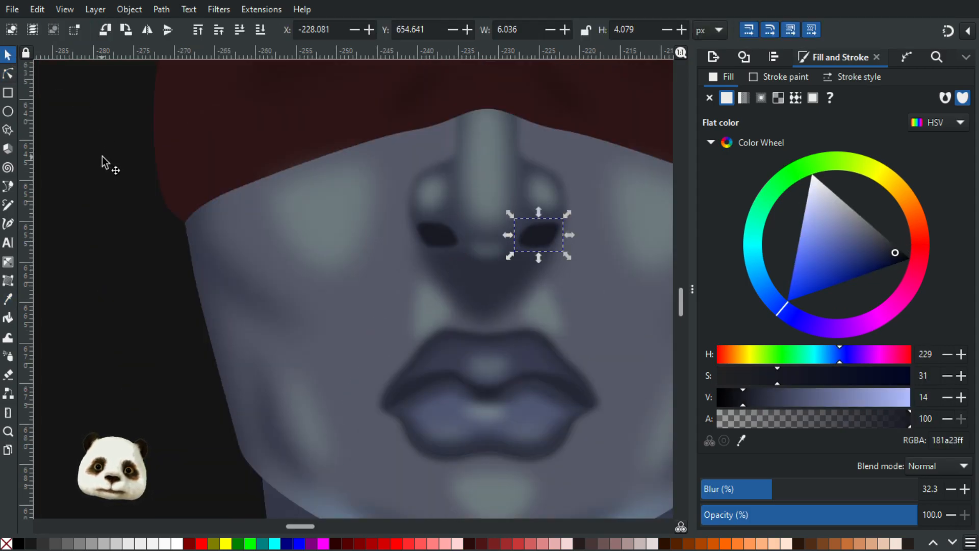
click(102, 168)
Examine the shaded face and the whole illustration at several zoom levels.
scroll(99, 198, down, 4)
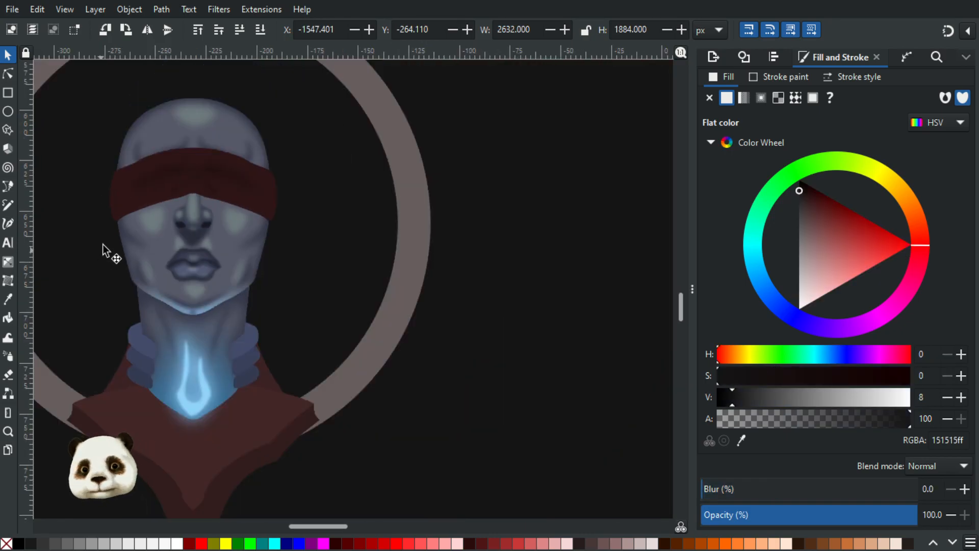
scroll(104, 246, down, 2)
drag(284, 348, 349, 355)
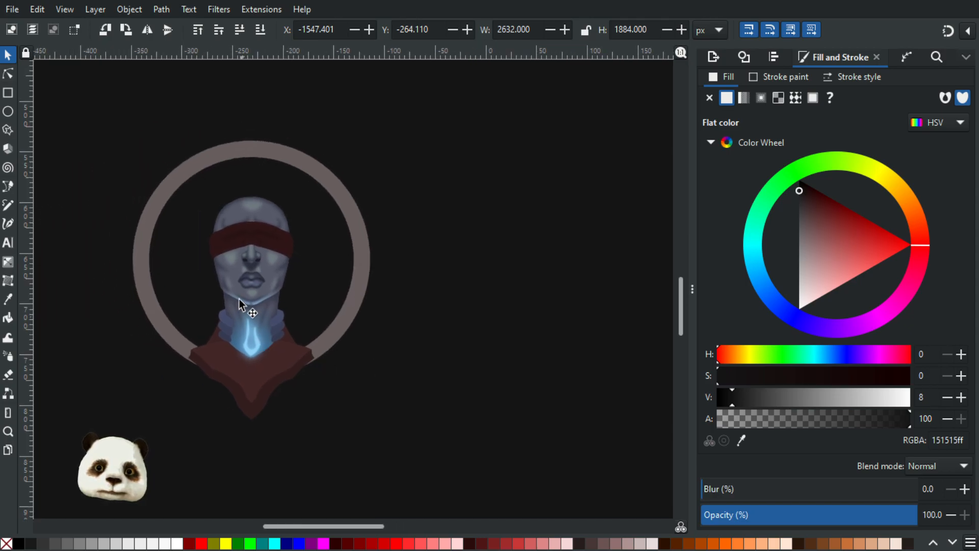
scroll(239, 295, up, 2)
scroll(222, 191, up, 1)
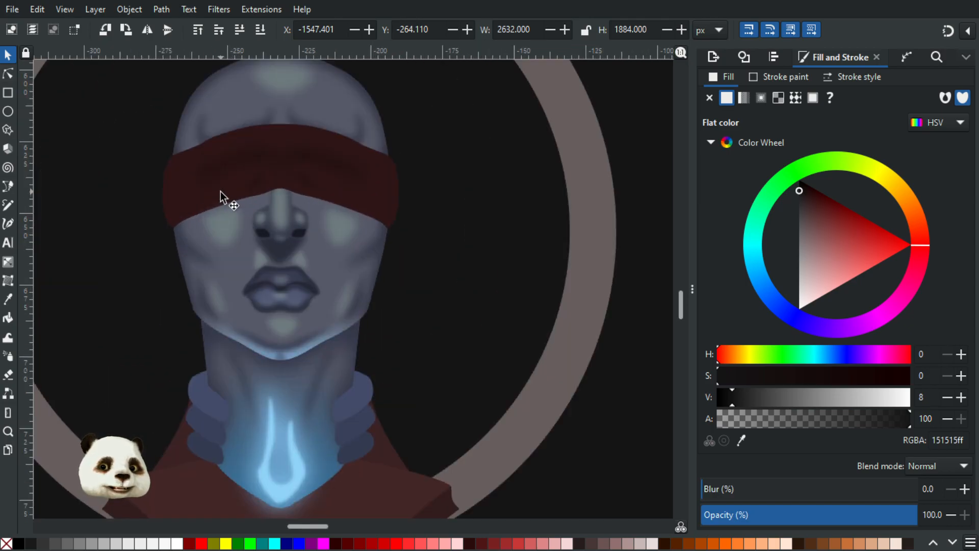
scroll(254, 191, up, 2)
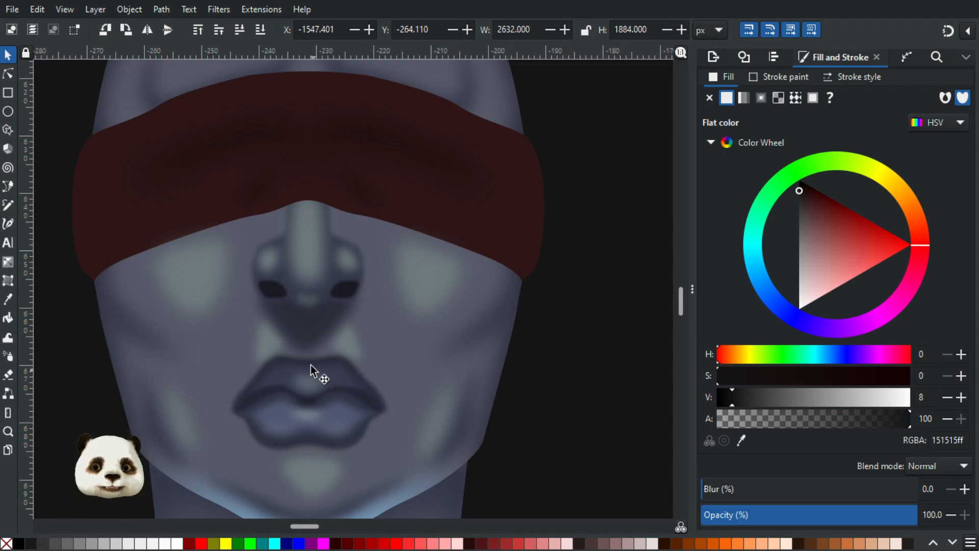
scroll(354, 300, down, 3)
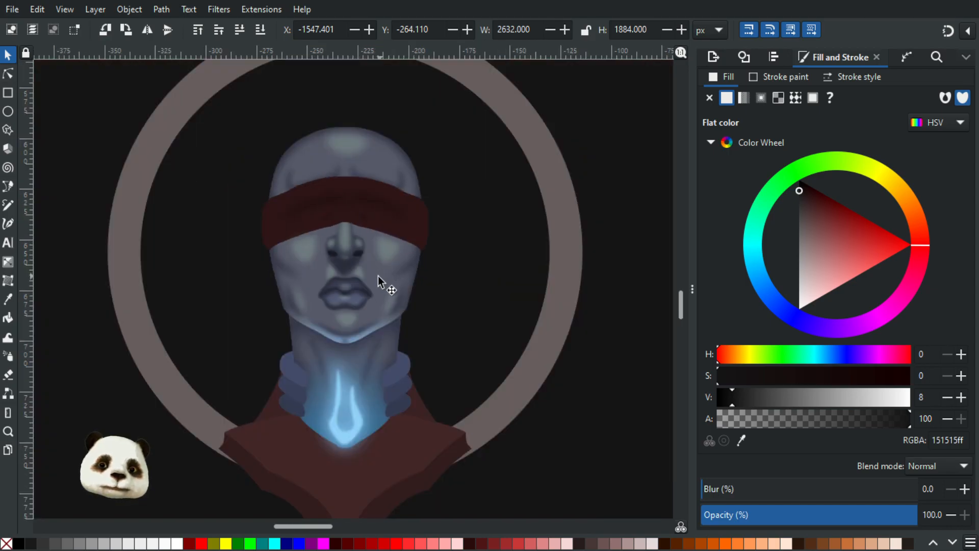
scroll(375, 275, down, 3)
scroll(371, 277, up, 1)
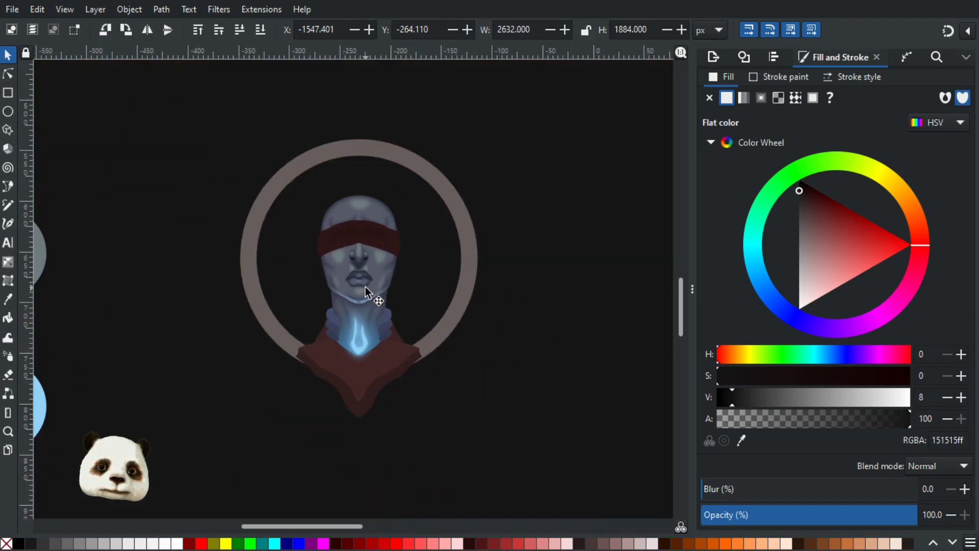
scroll(486, 291, down, 1)
scroll(486, 306, up, 2)
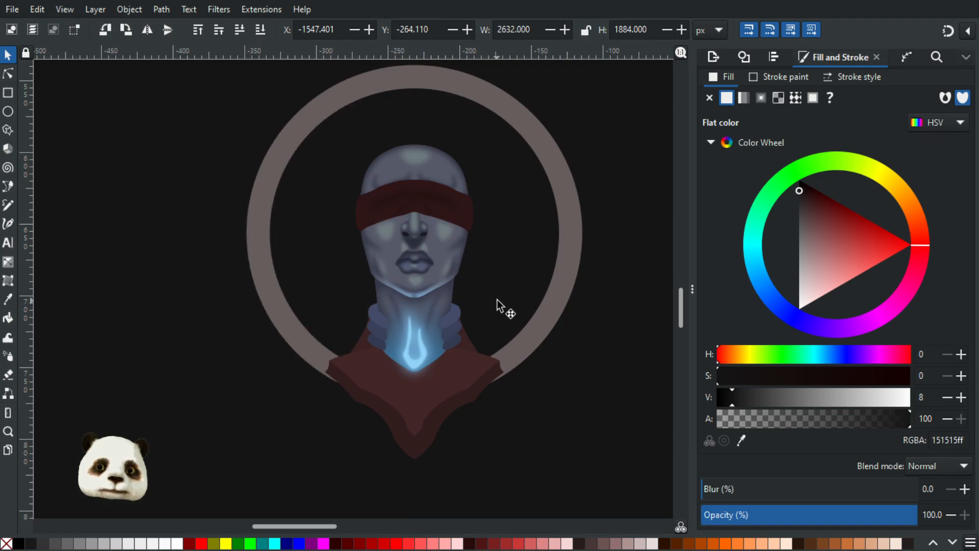
scroll(498, 298, down, 1)
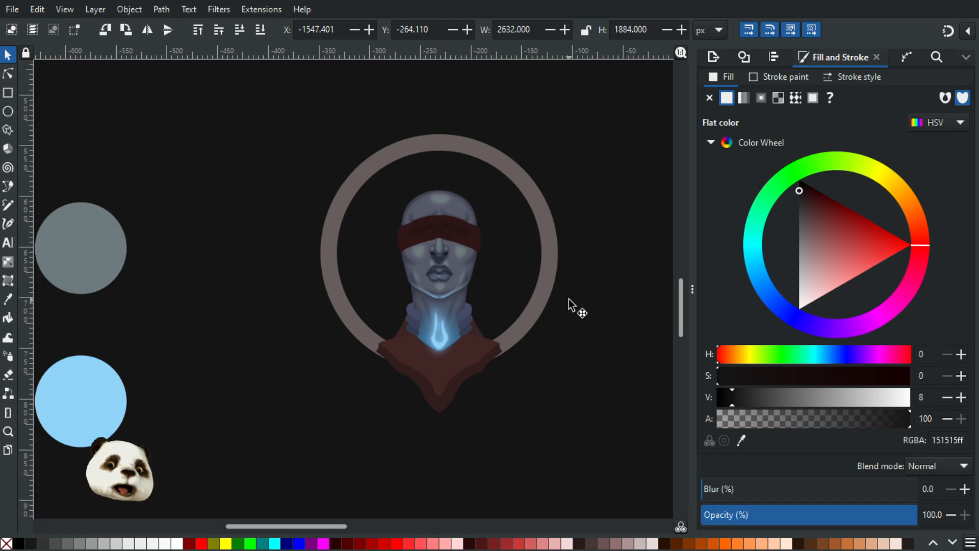
scroll(566, 304, up, 4)
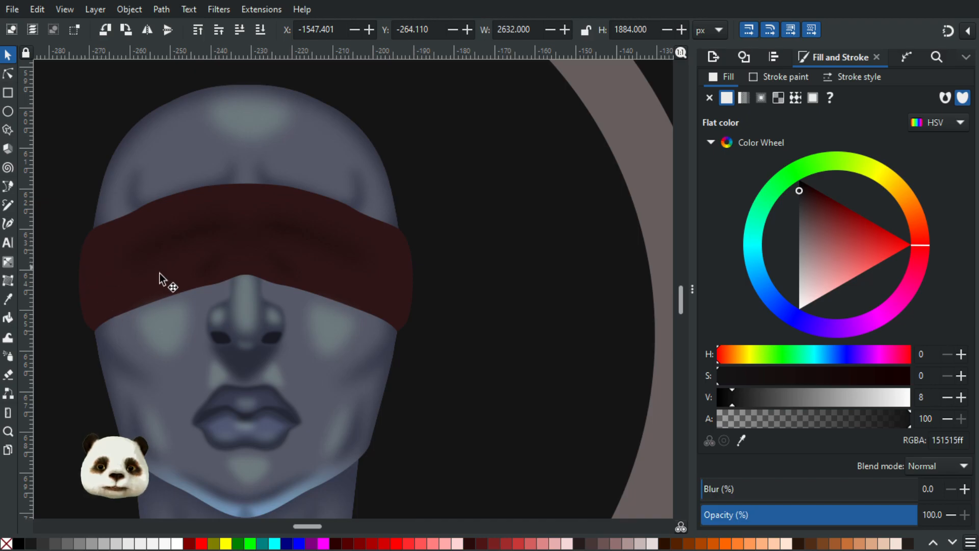
scroll(365, 314, down, 1)
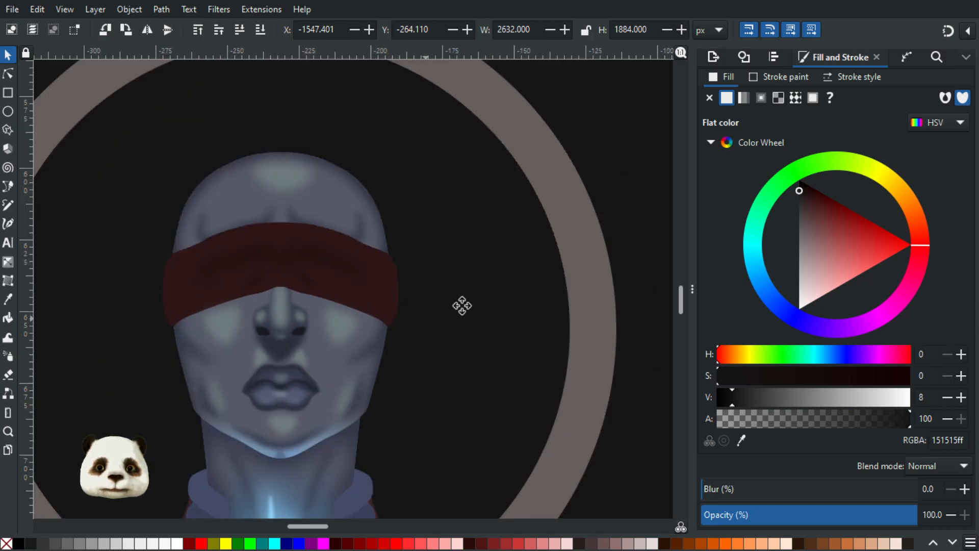
Inspect the nose, lip and cheek shading up close and compare it with the full emblem and its colour swatches.
scroll(573, 296, left, 3)
scroll(520, 350, up, 1)
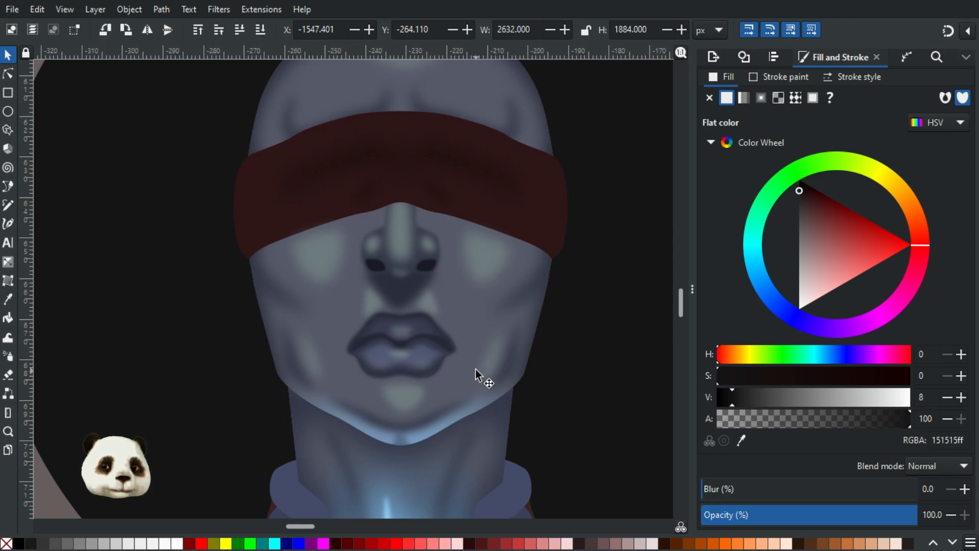
scroll(477, 372, down, 4)
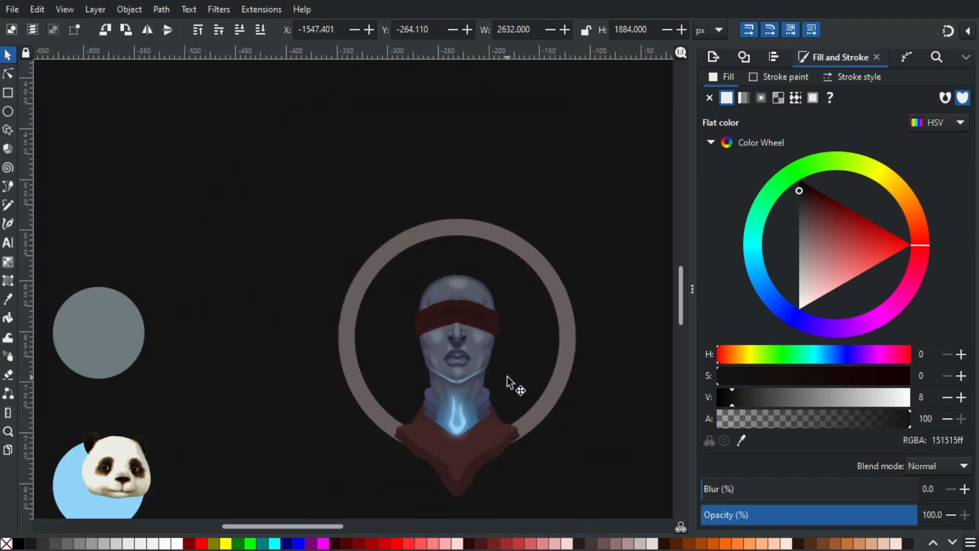
scroll(507, 377, down, 2)
scroll(500, 384, up, 2)
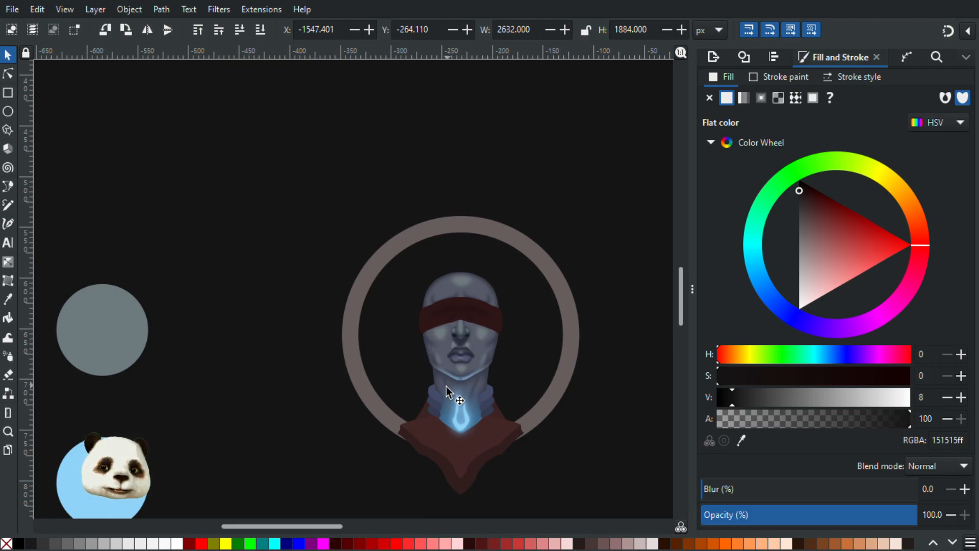
scroll(441, 396, up, 2)
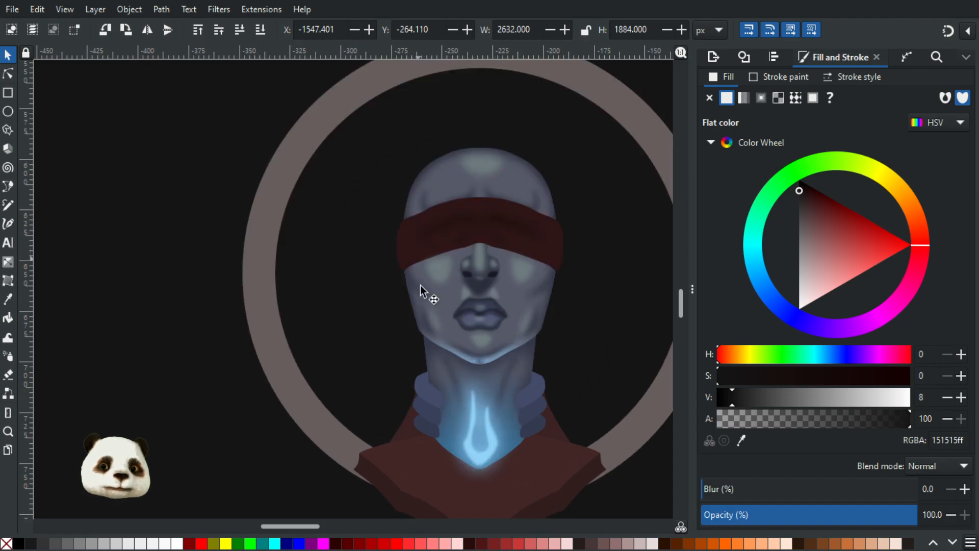
scroll(458, 302, down, 2)
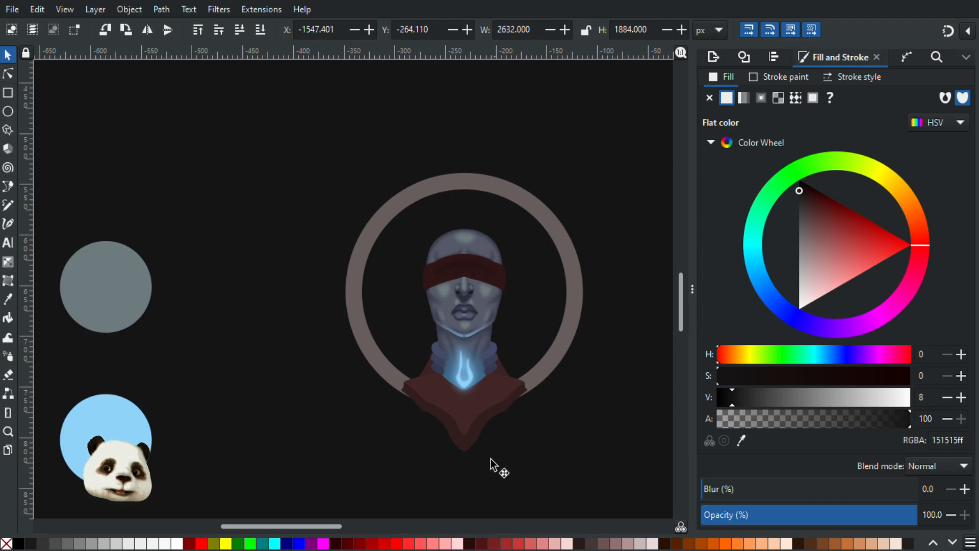
ctrl+scroll(538, 363, down, 1)
ctrl+scroll(539, 367, down, 1)
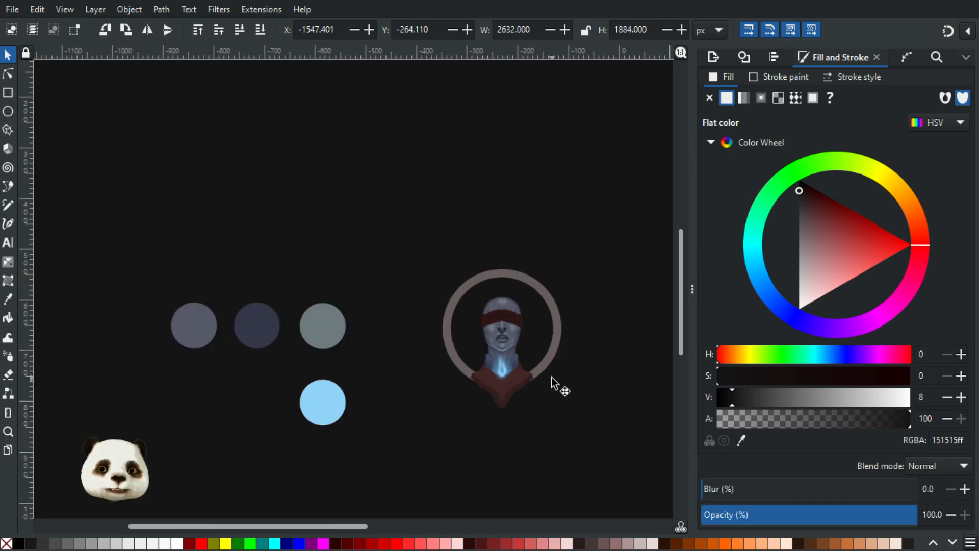
ctrl+scroll(551, 383, up, 1)
ctrl+scroll(552, 379, down, 1)
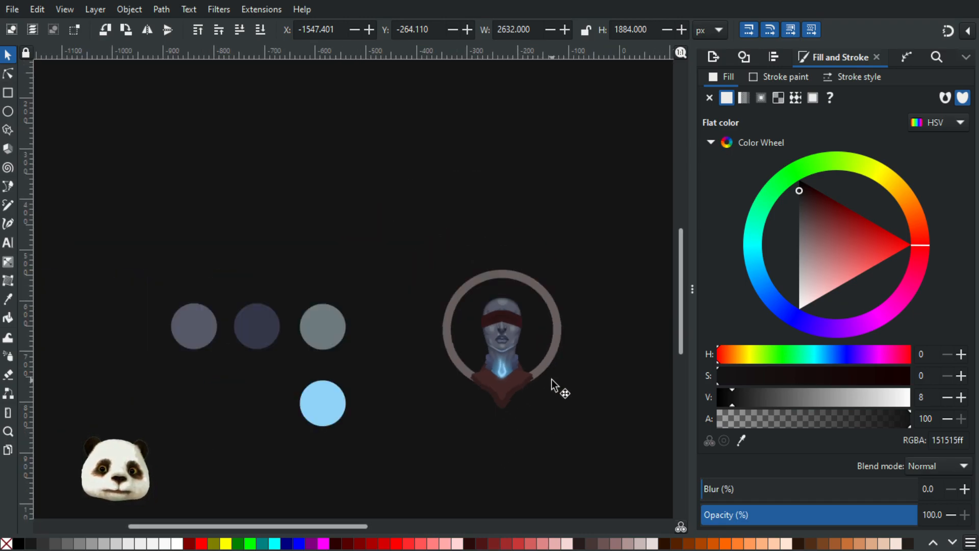
ctrl+scroll(551, 380, up, 2)
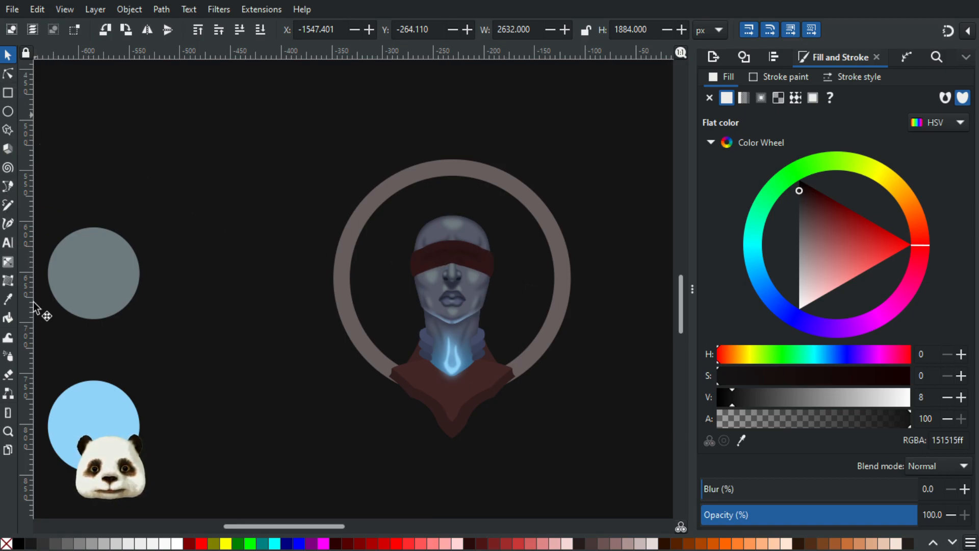
Draw a circle about 231 px across inside the ring, send it behind the figure and fill it with light grey ececec.
click(7, 111)
drag(278, 107, 509, 335)
key(s)
mouse_move(439, 223)
mouse_down()
mouse_move(540, 276)
mouse_move(506, 285)
mouse_up()
key(End)
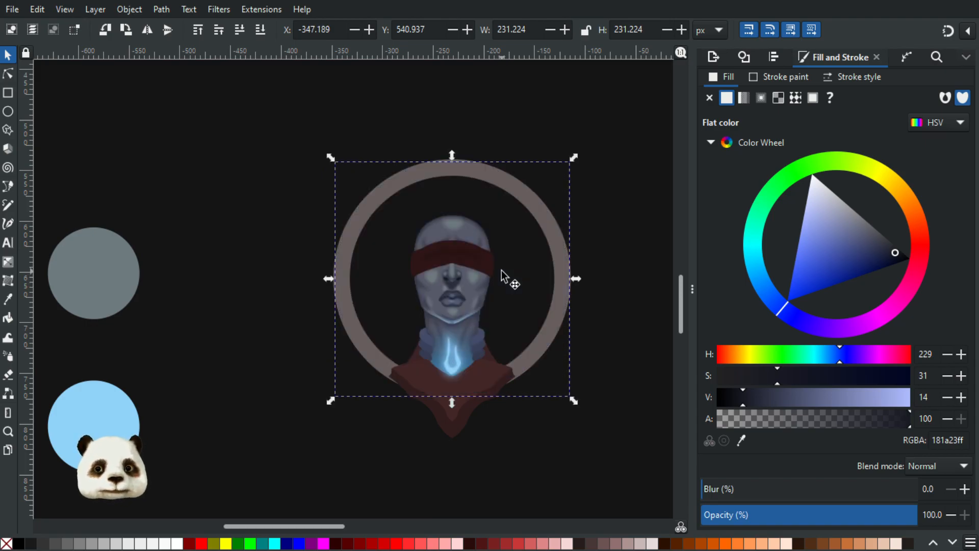
click(146, 544)
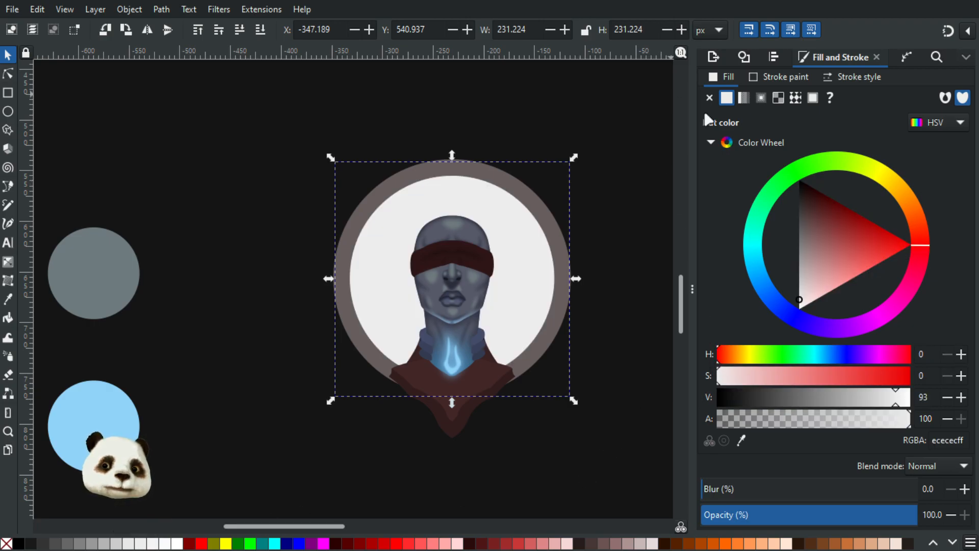
Apply the Hatches (rough) path effect to the background circle and reshape its lines into dense diagonal strokes.
click(907, 55)
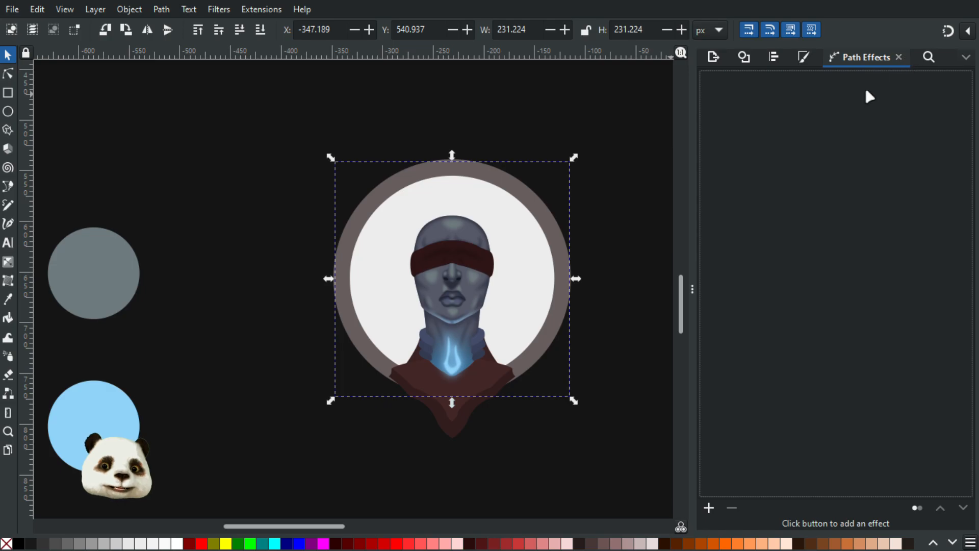
click(709, 508)
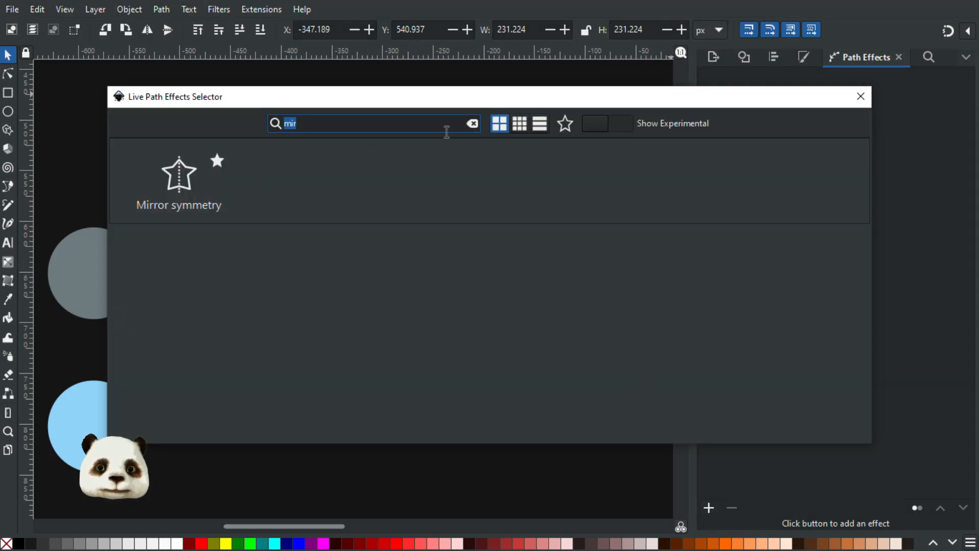
key(BackSpace)
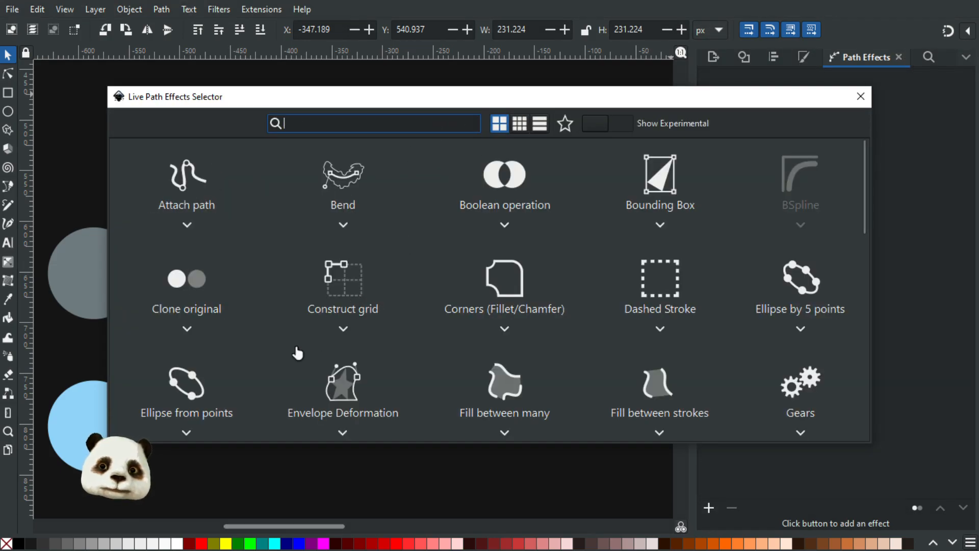
scroll(298, 353, down, 3)
click(203, 362)
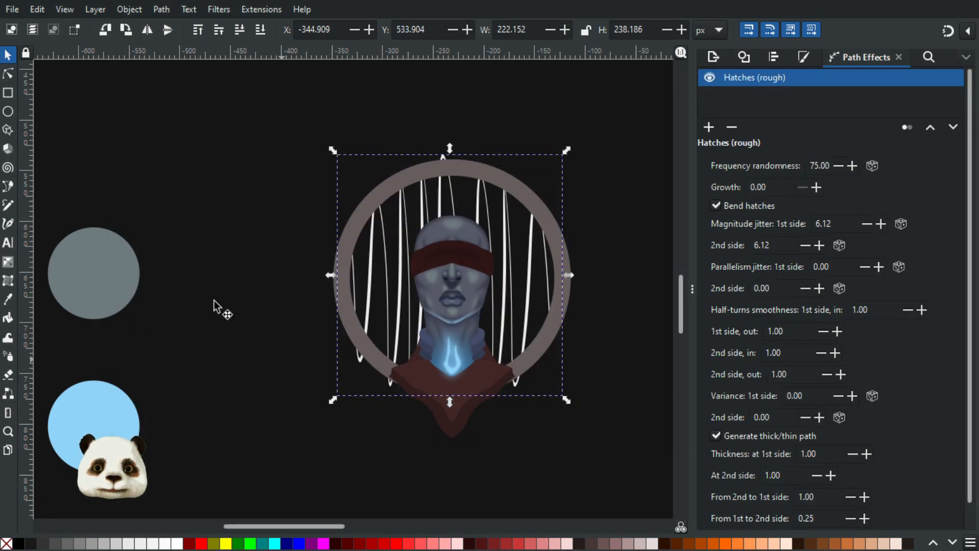
click(8, 74)
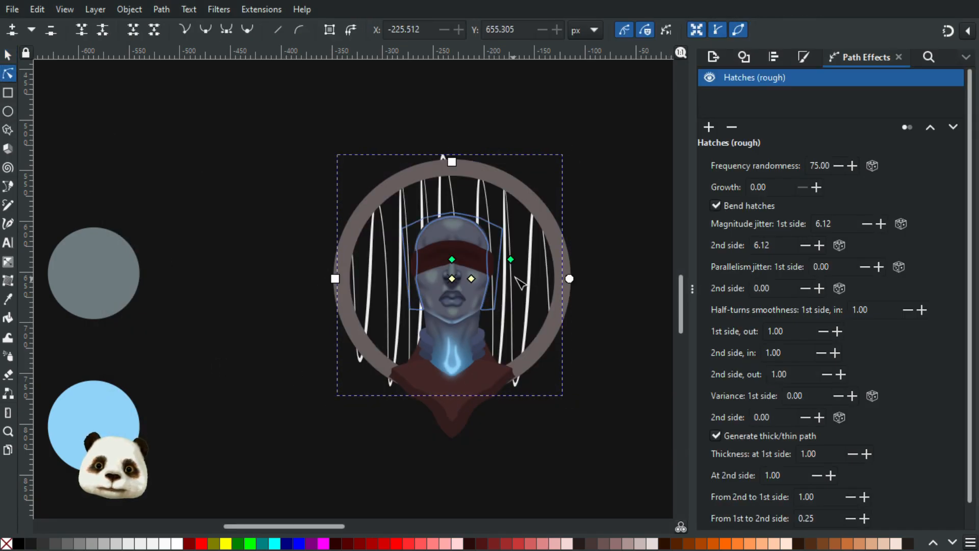
drag(511, 259, 468, 267)
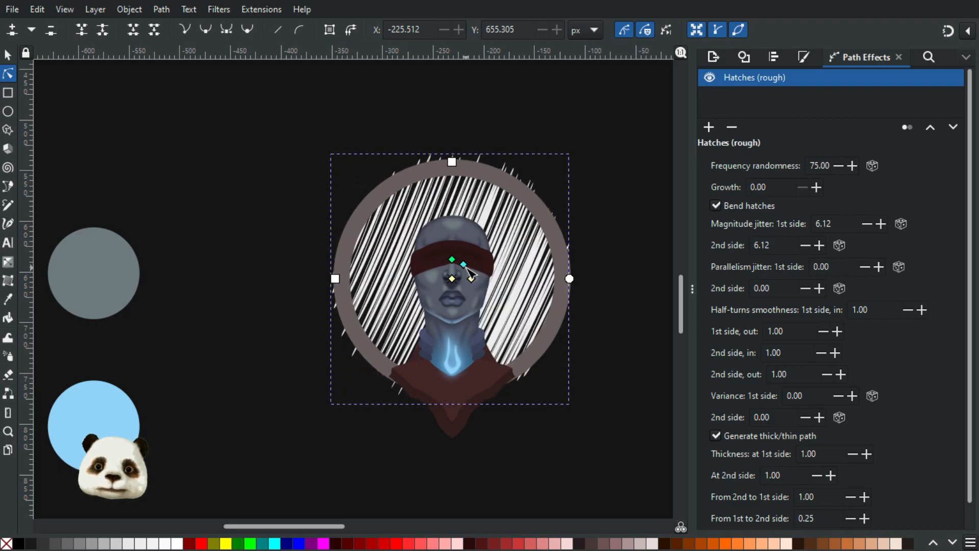
Shrink the hatched circle about its centre to about 214 by 227 px, keeping the strokes within the ring.
click(8, 54)
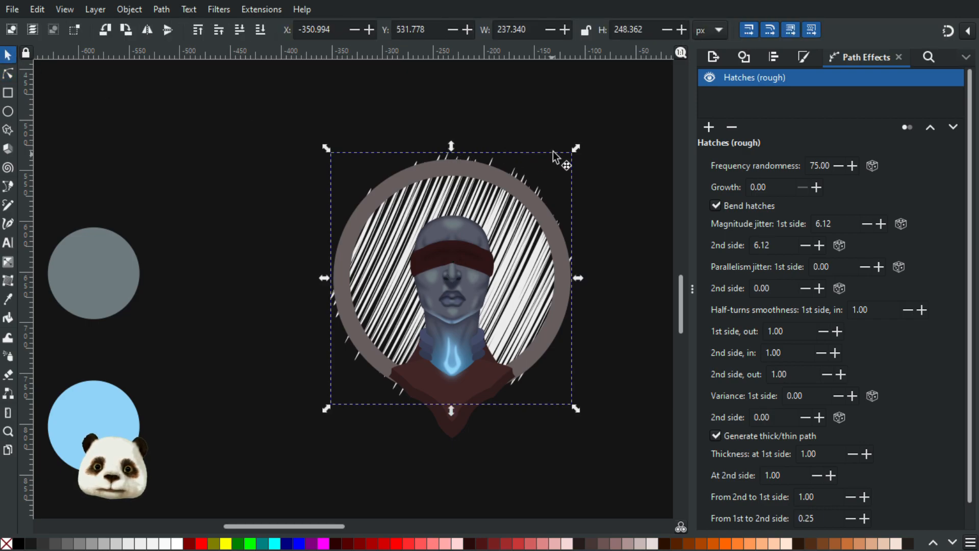
drag(577, 148, 562, 168)
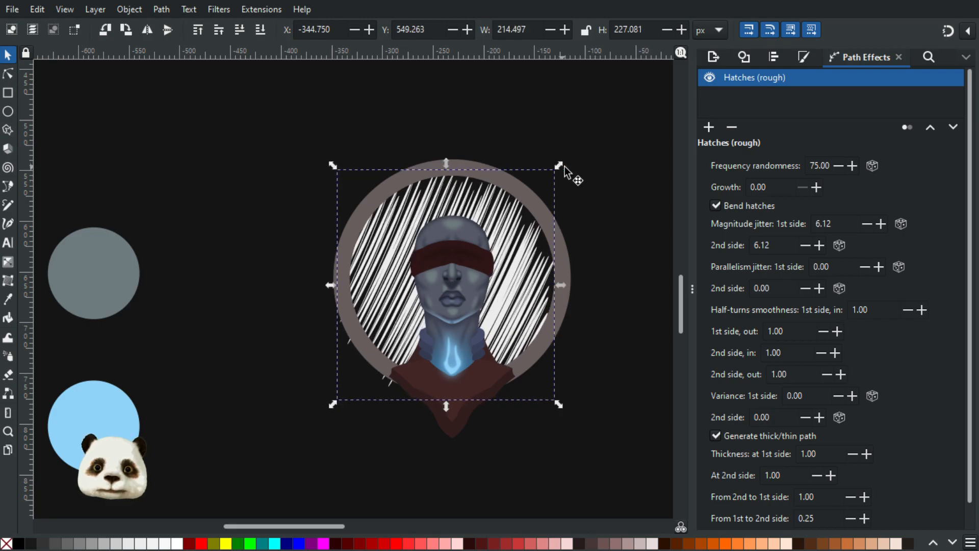
key(ctrl+z)
drag(576, 150, 571, 161)
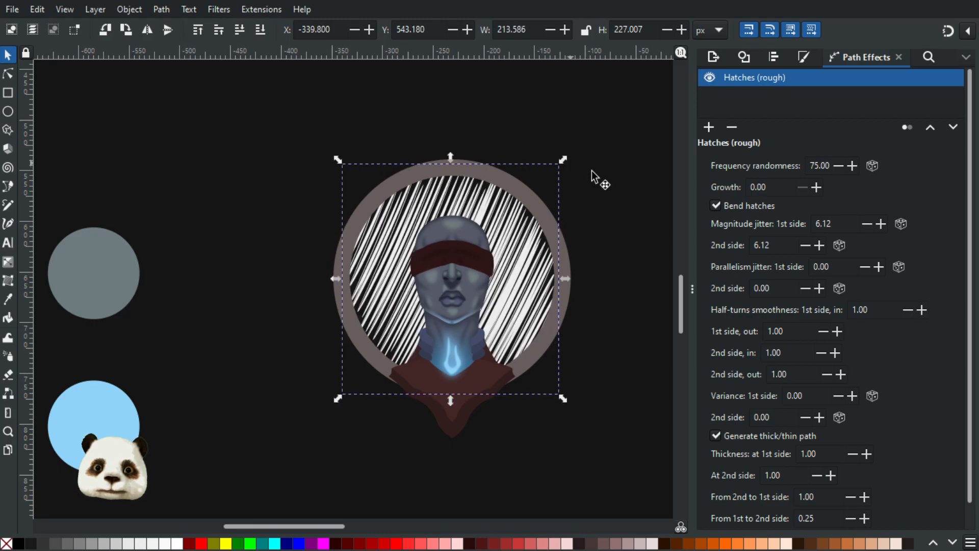
click(615, 187)
Recolour the background hatches to mid grey 666666.
scroll(614, 187, down, 5)
scroll(614, 187, up, 3)
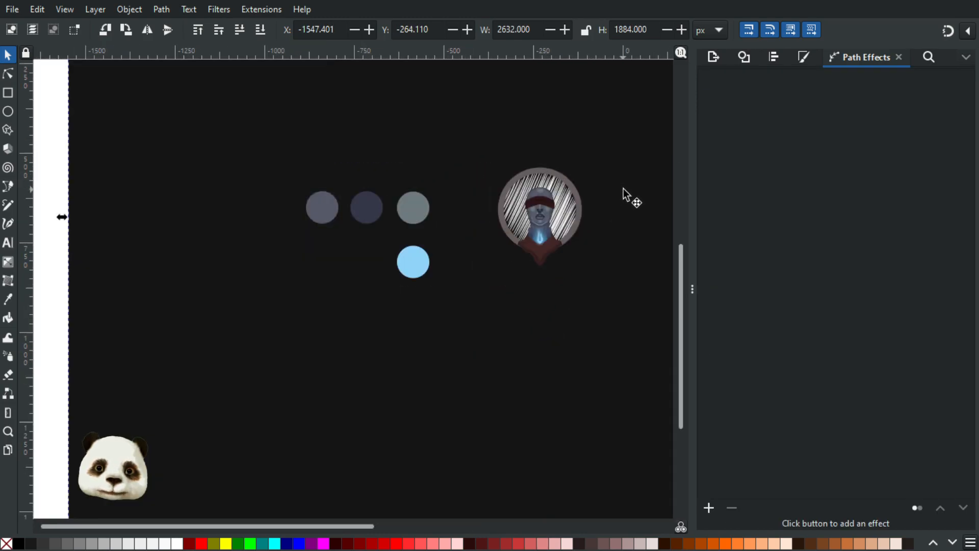
scroll(511, 180, right, 3)
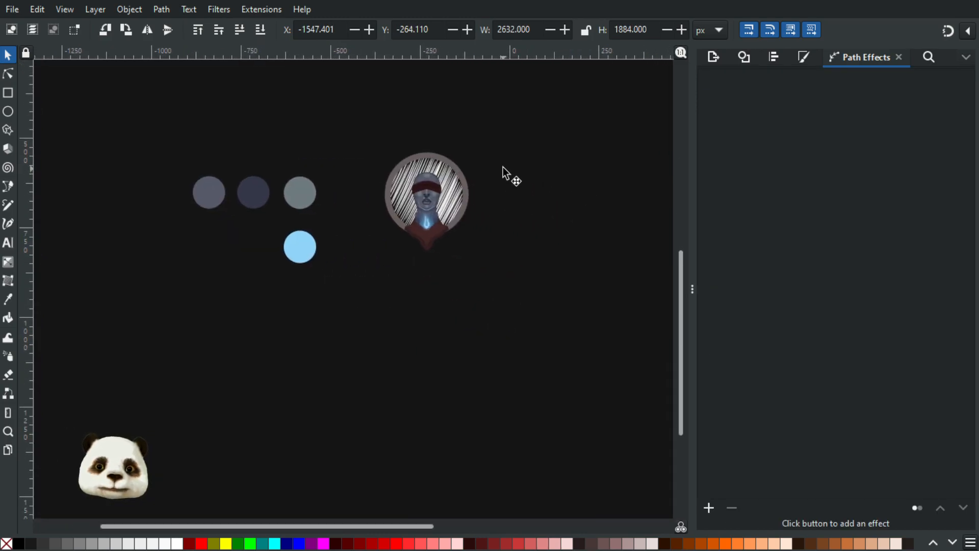
scroll(507, 176, up, 3)
click(356, 244)
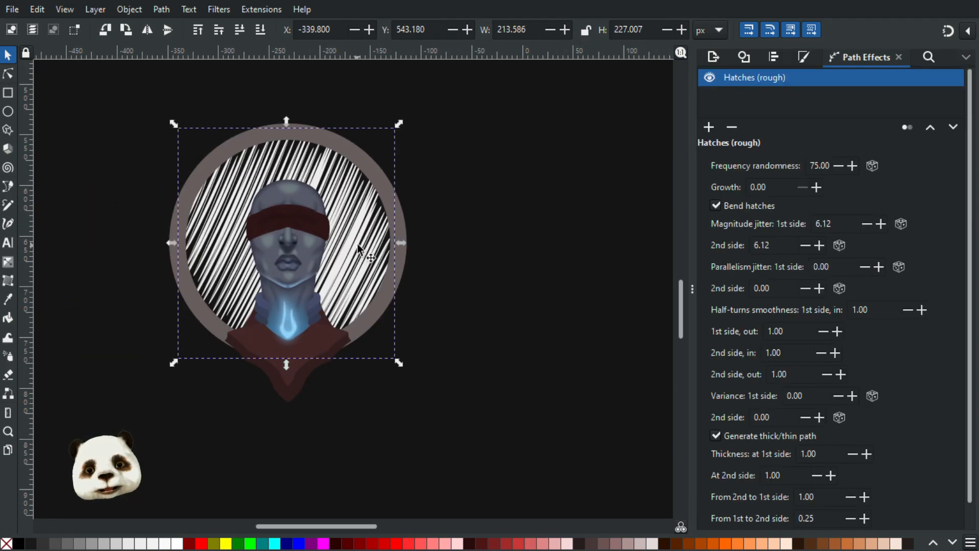
click(71, 545)
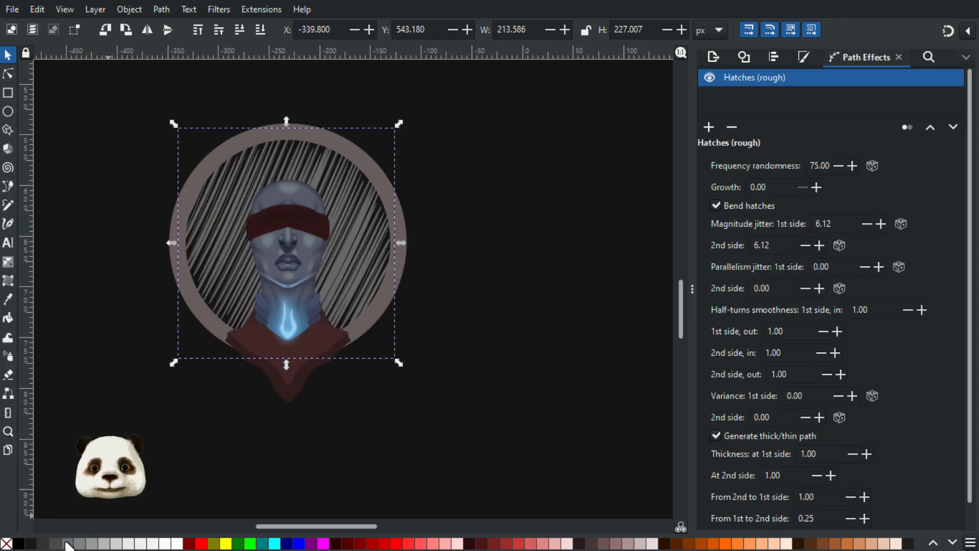
Thin the hatch strokes by setting From 2nd to 1st side to 0.10 and From 1st to 2nd side to 0.15.
scroll(344, 405, down, 3)
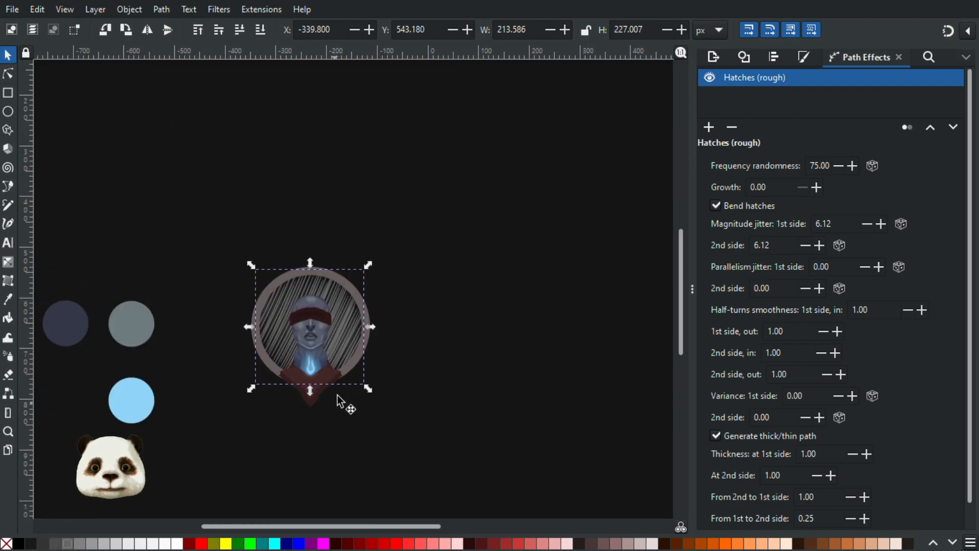
scroll(255, 444, up, 2)
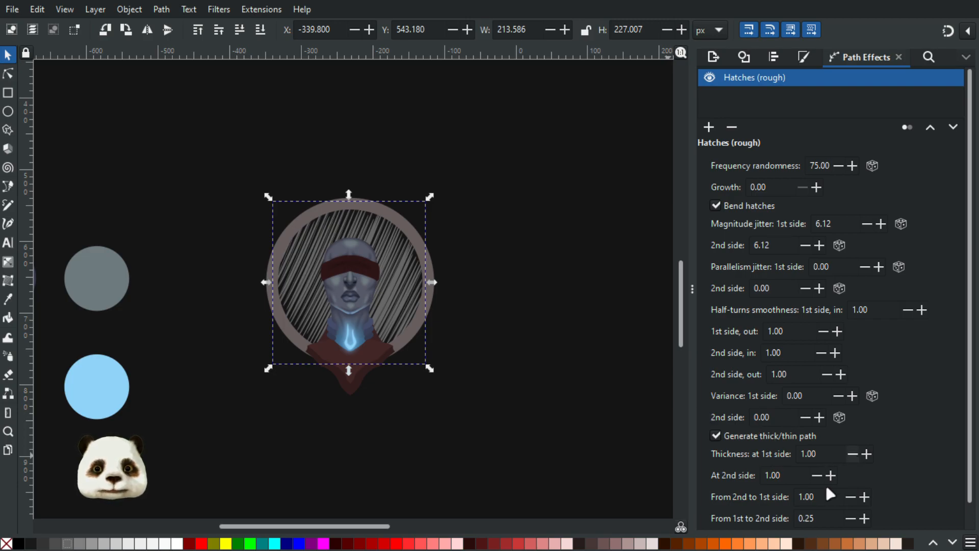
scroll(853, 504, down, 8)
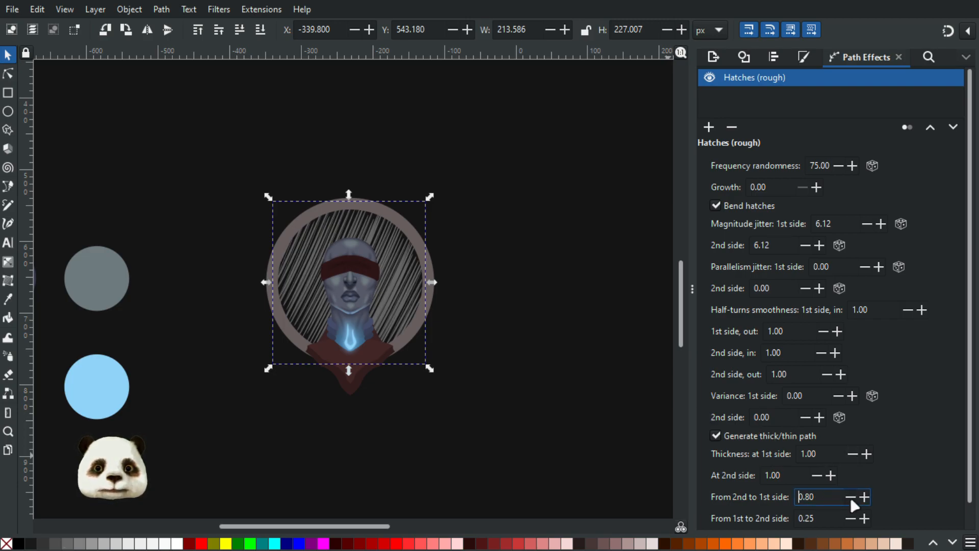
scroll(853, 502, down, 2)
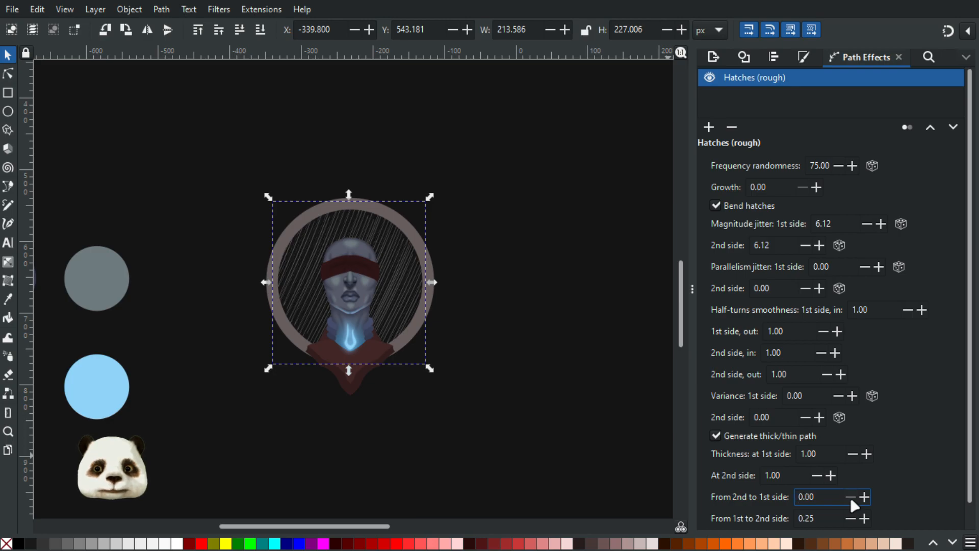
scroll(866, 502, up, 1)
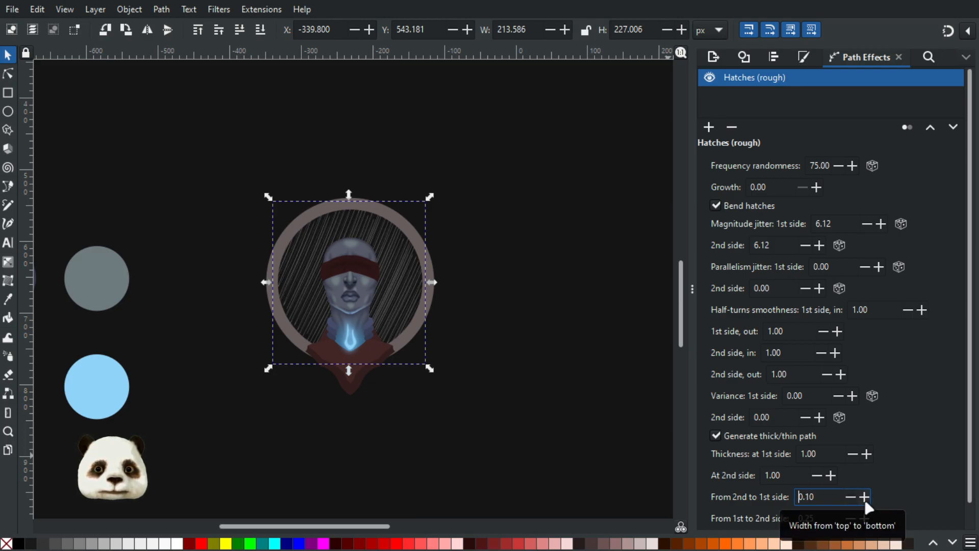
scroll(855, 523, down, 1)
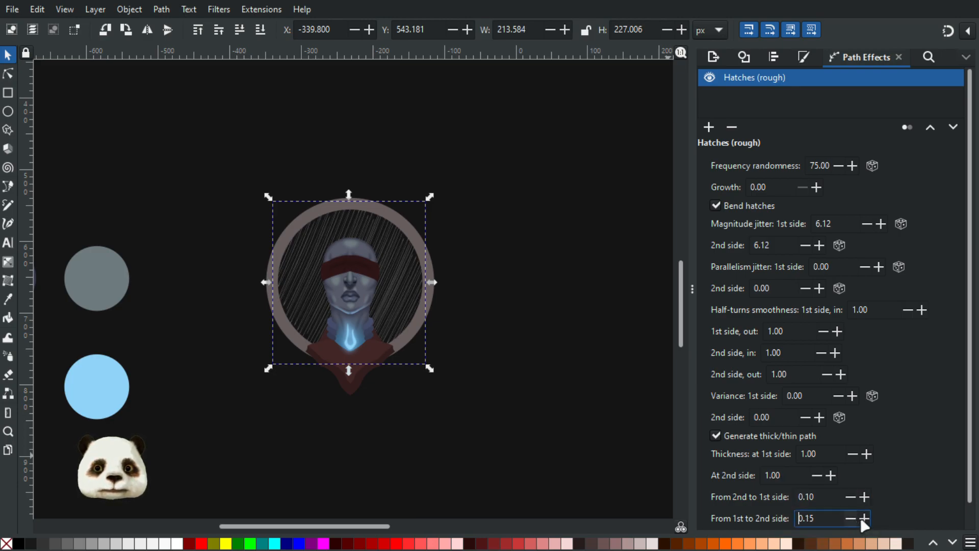
Adjust the curvature of the background hatches by moving their bend handle down beside the character's cheek.
click(8, 74)
scroll(360, 280, up, 2)
mouse_move(363, 277)
mouse_down()
mouse_move(350, 274)
mouse_move(438, 343)
mouse_move(424, 354)
mouse_move(388, 318)
mouse_up()
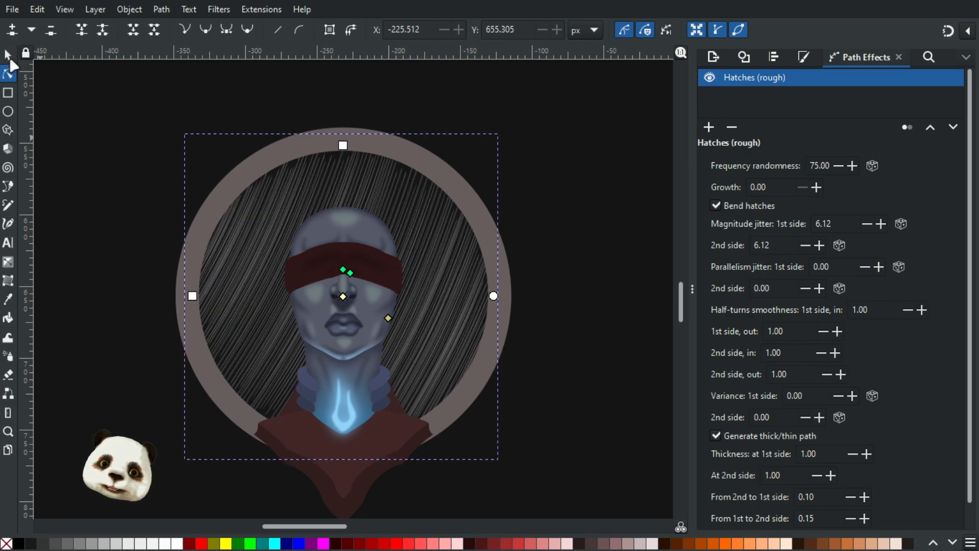
click(8, 56)
key(ctrl+a)
Soften the hatched background by setting its blur to 10%.
scroll(120, 163, down, 4)
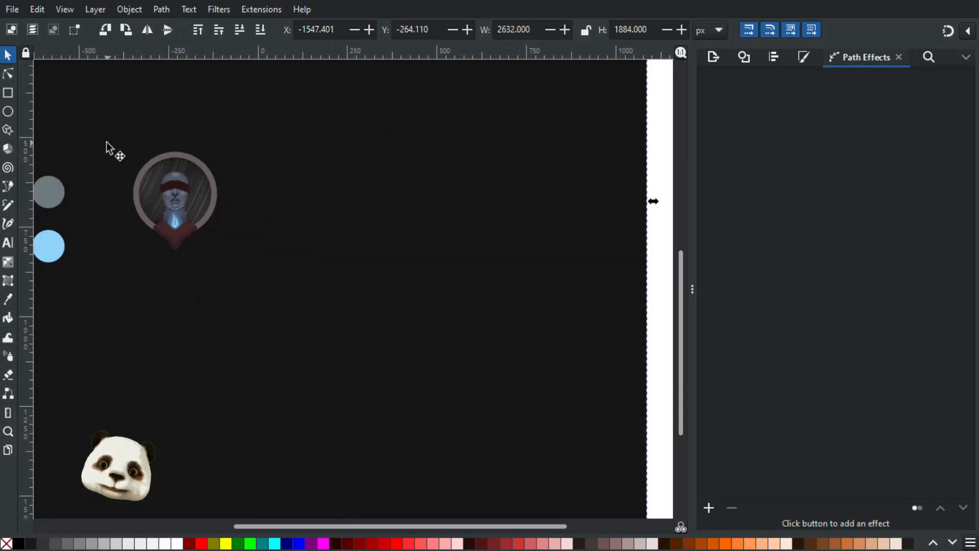
scroll(107, 143, up, 2)
scroll(112, 146, down, 1)
scroll(118, 145, up, 1)
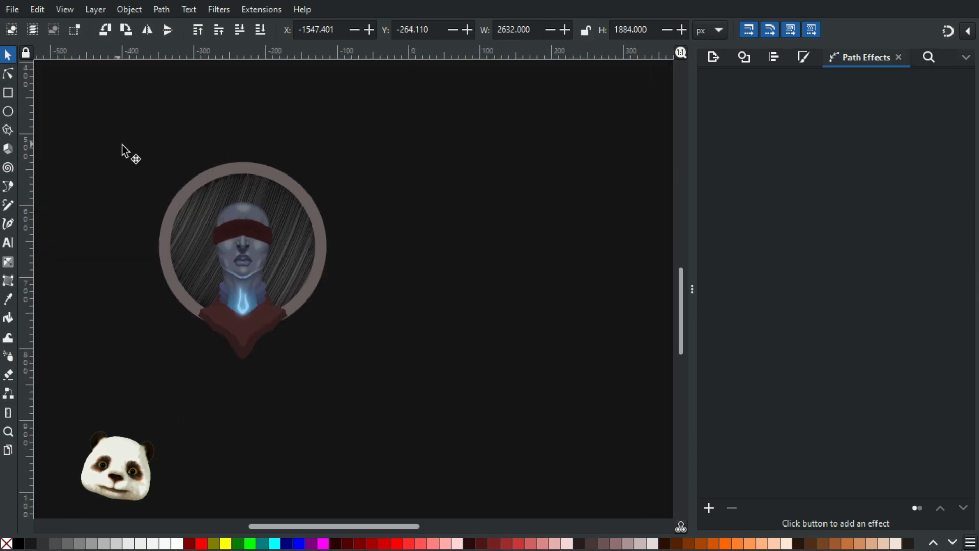
click(252, 186)
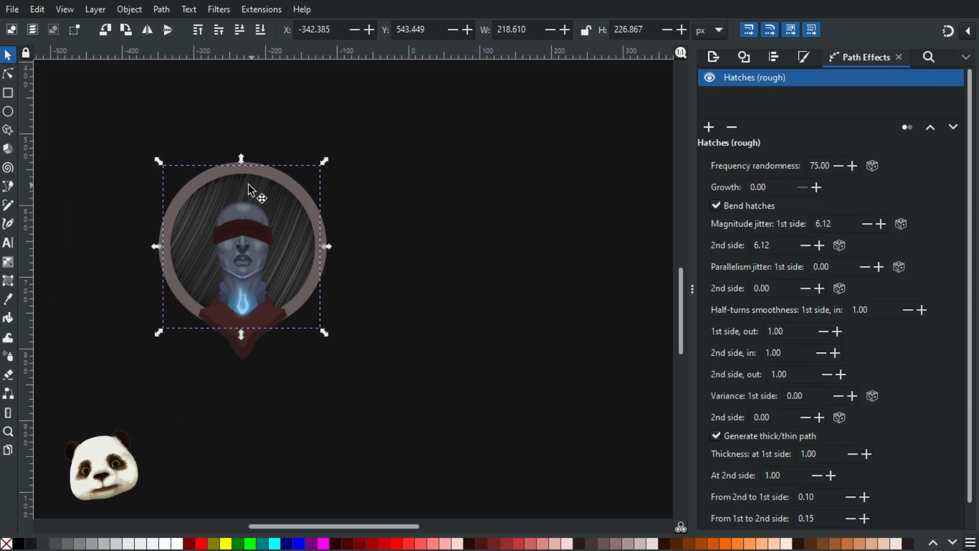
key(ctrl+shift+f)
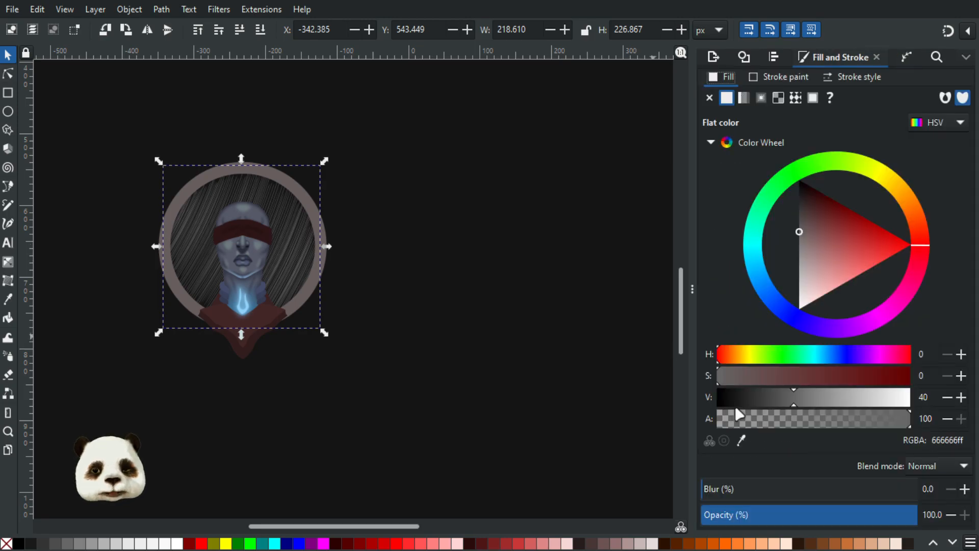
mouse_move(722, 495)
mouse_down()
mouse_move(740, 491)
mouse_move(730, 490)
mouse_up()
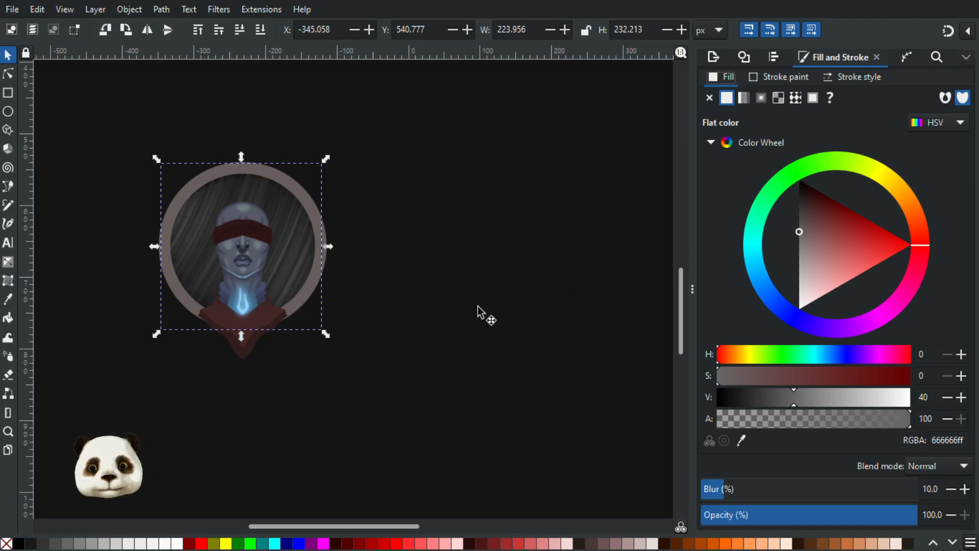
Delete the blurred grey hatched background inside the ring behind the blindfolded character.
scroll(214, 291, up, 3)
scroll(265, 288, down, 3)
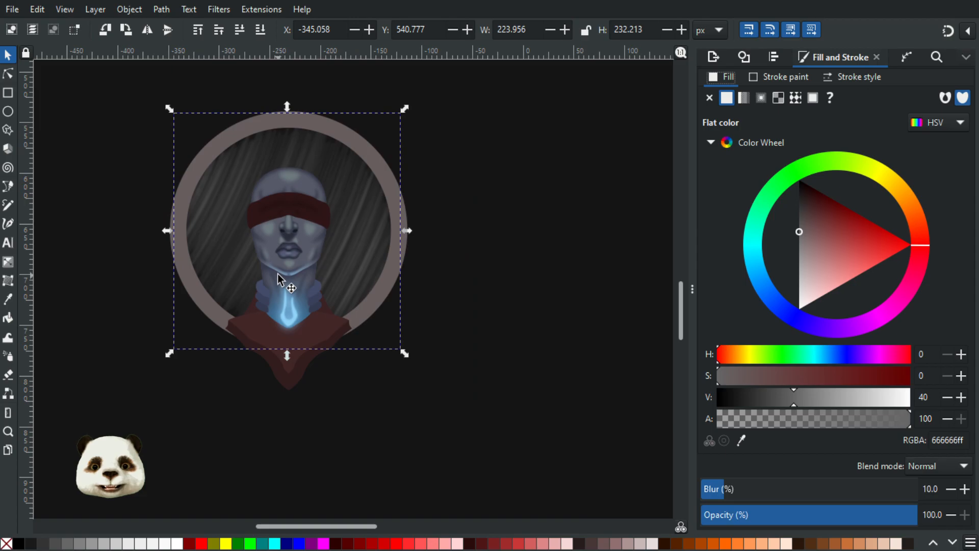
scroll(284, 281, up, 1)
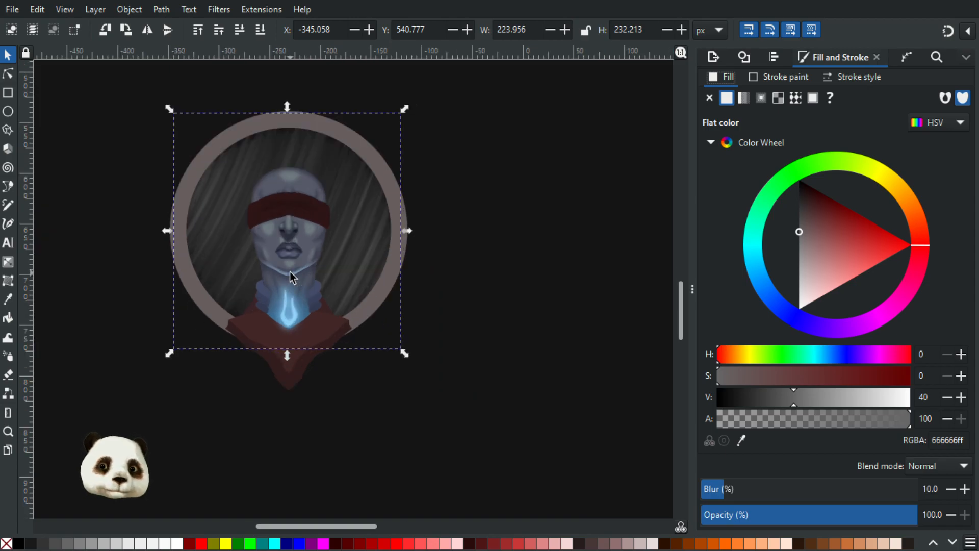
key(Delete)
scroll(329, 295, down, 2)
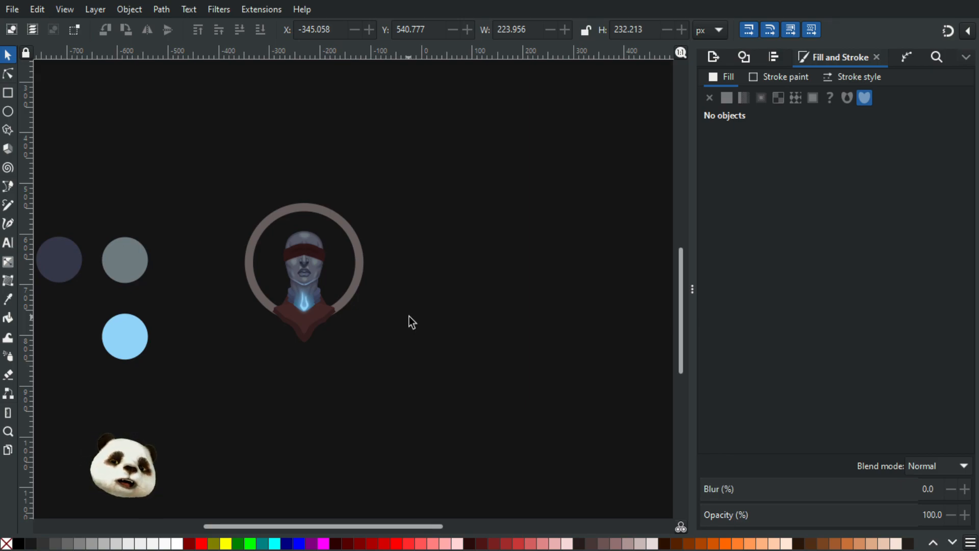
ctrl+scroll(335, 342, up, 3)
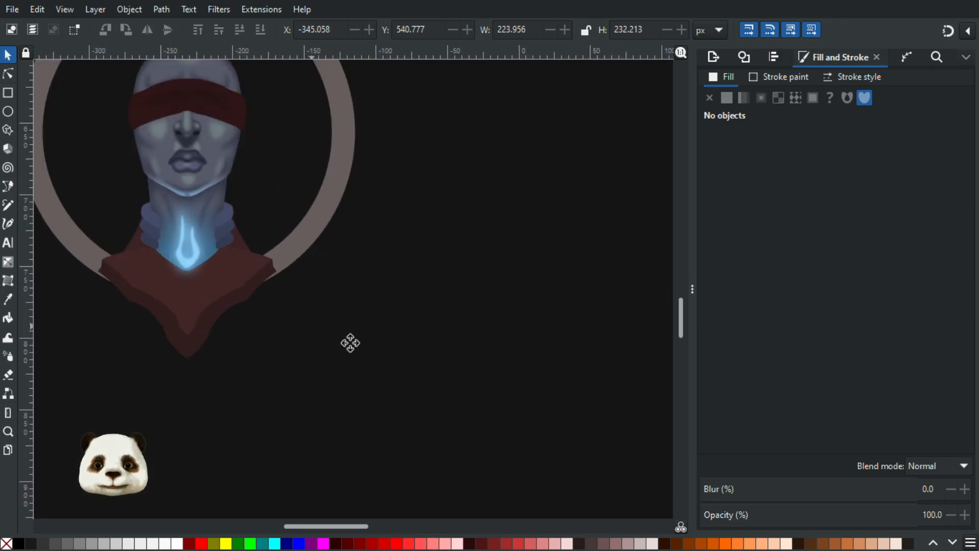
drag(349, 343, 500, 455)
ctrl+scroll(497, 458, down, 4)
ctrl+scroll(458, 471, up, 1)
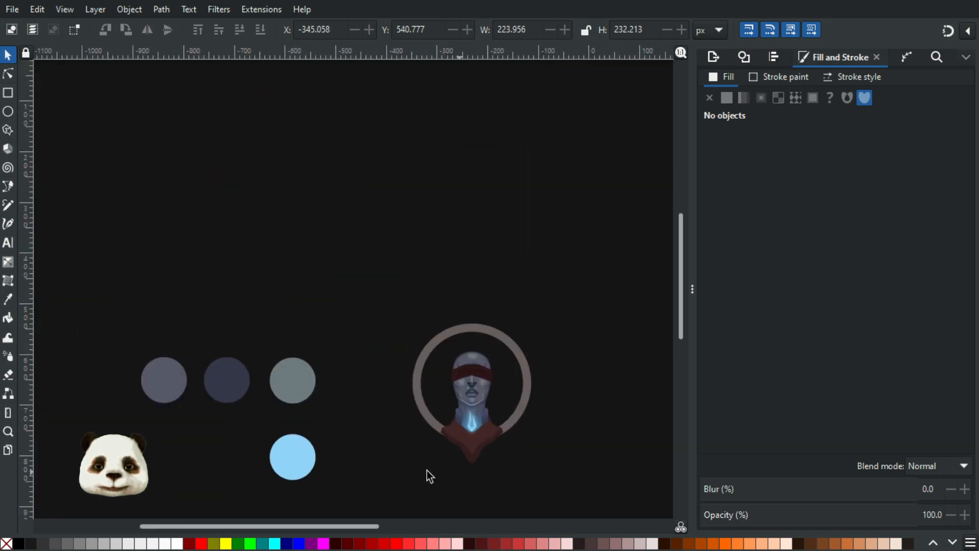
ctrl+scroll(551, 472, up, 3)
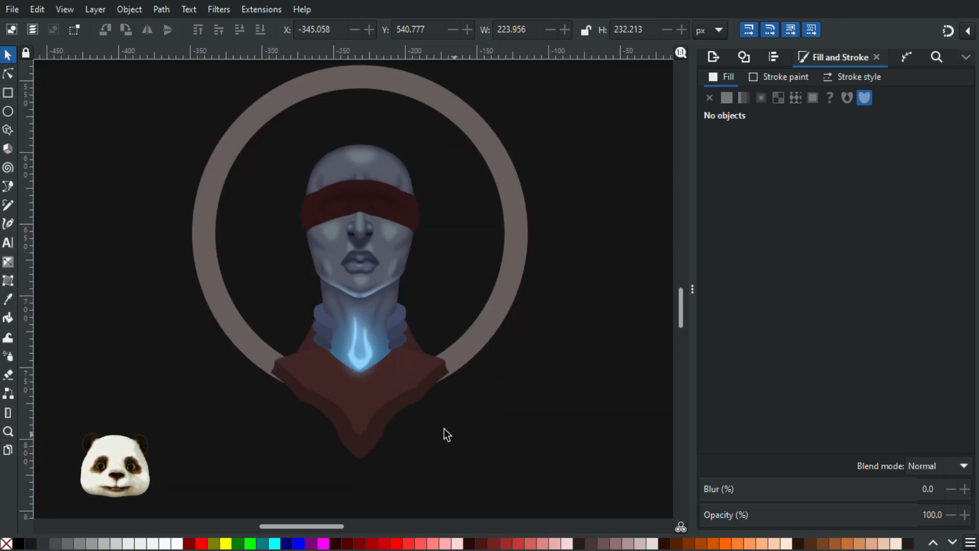